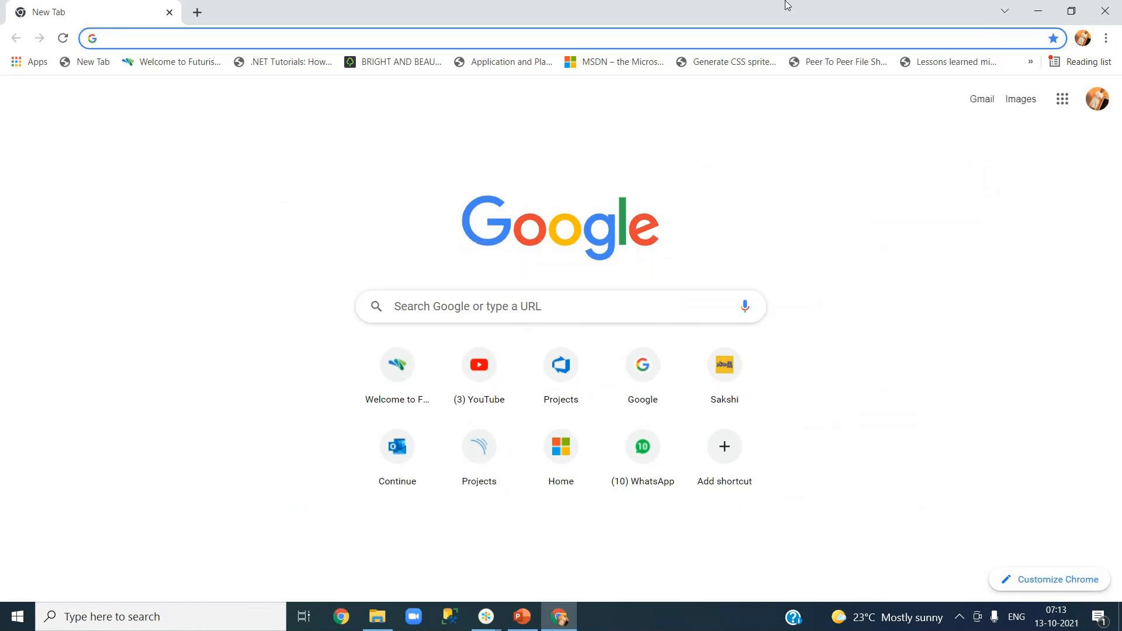
# Load dev.azure.com and switch to the YourPlanner21 organization.
pyautogui.press('Return')
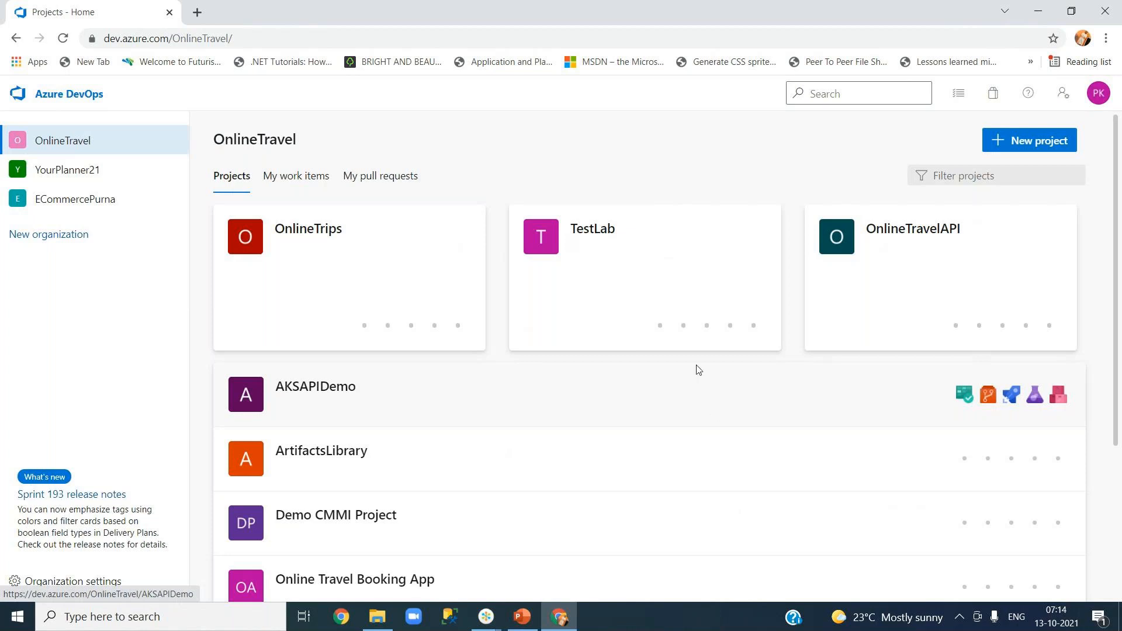
pyautogui.click(84, 173)
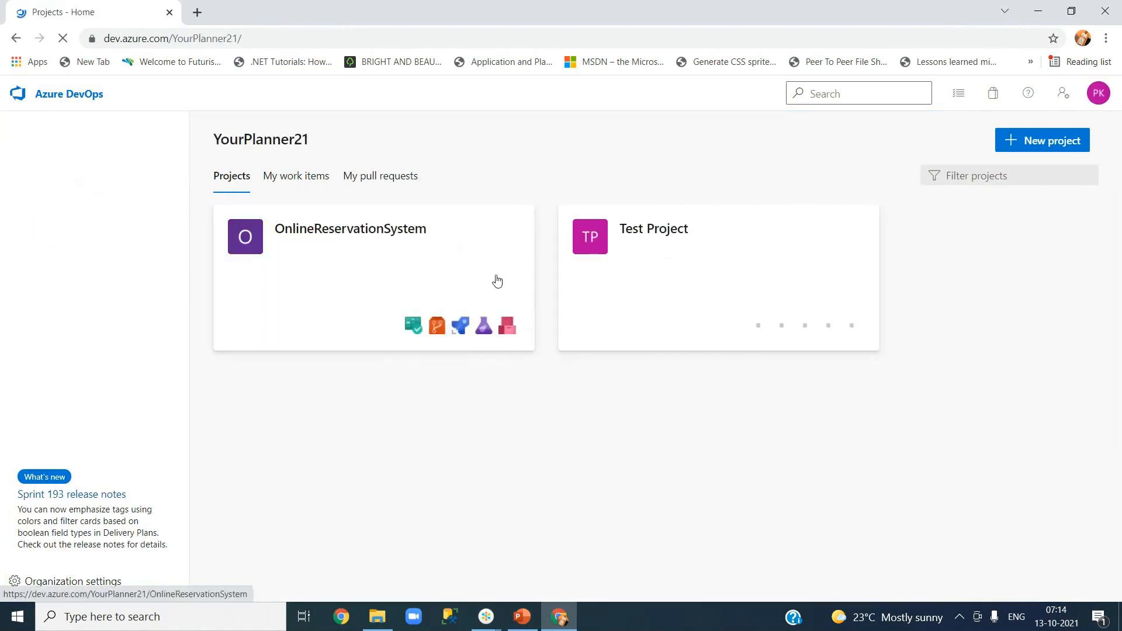
# Go into the OnlineReservationSystem project and show the ASP.NET-CI pipeline's runs list.
pyautogui.click(379, 246)
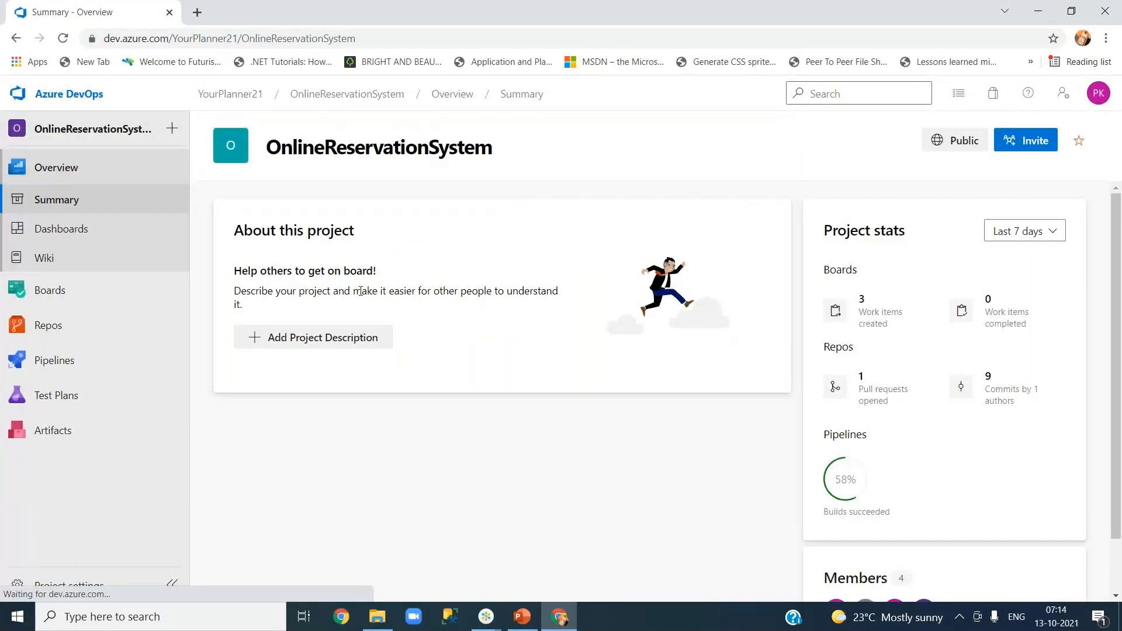
pyautogui.moveTo(114, 336)
pyautogui.moveTo(117, 372)
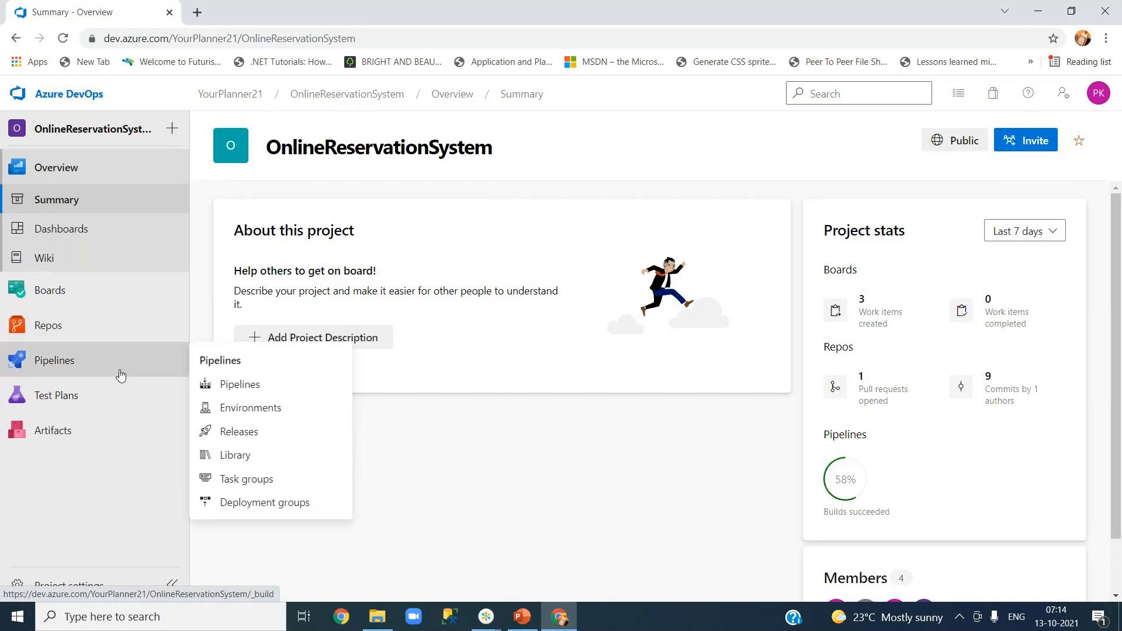
pyautogui.click(296, 396)
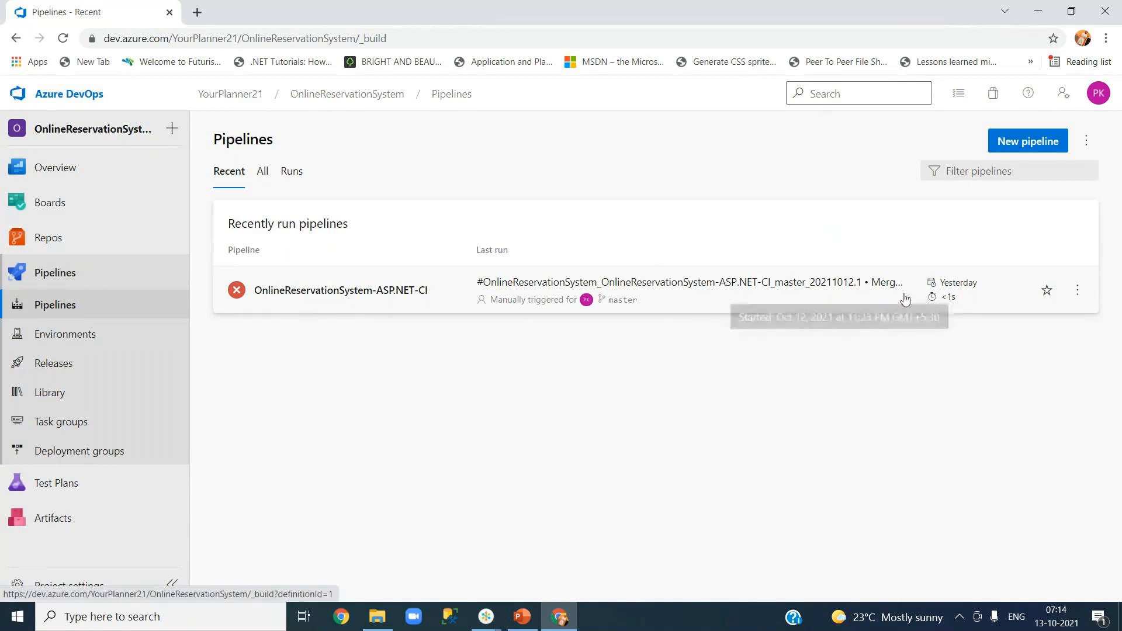
pyautogui.click(376, 291)
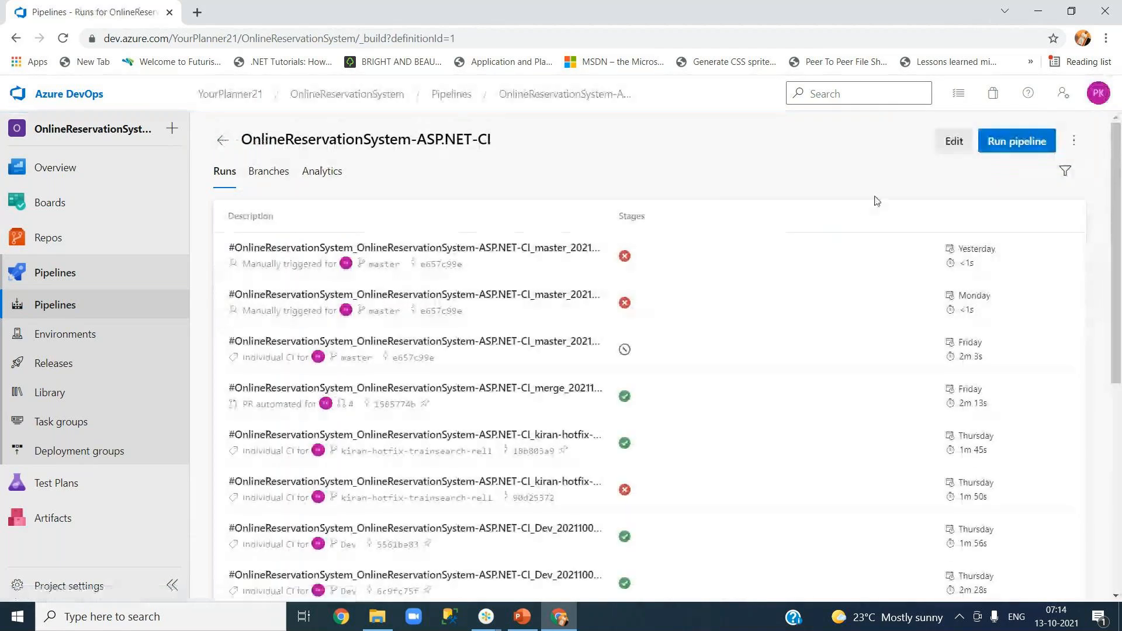
# Run the pipeline on the master branch, then return to the organization's projects home.
pyautogui.click(1014, 143)
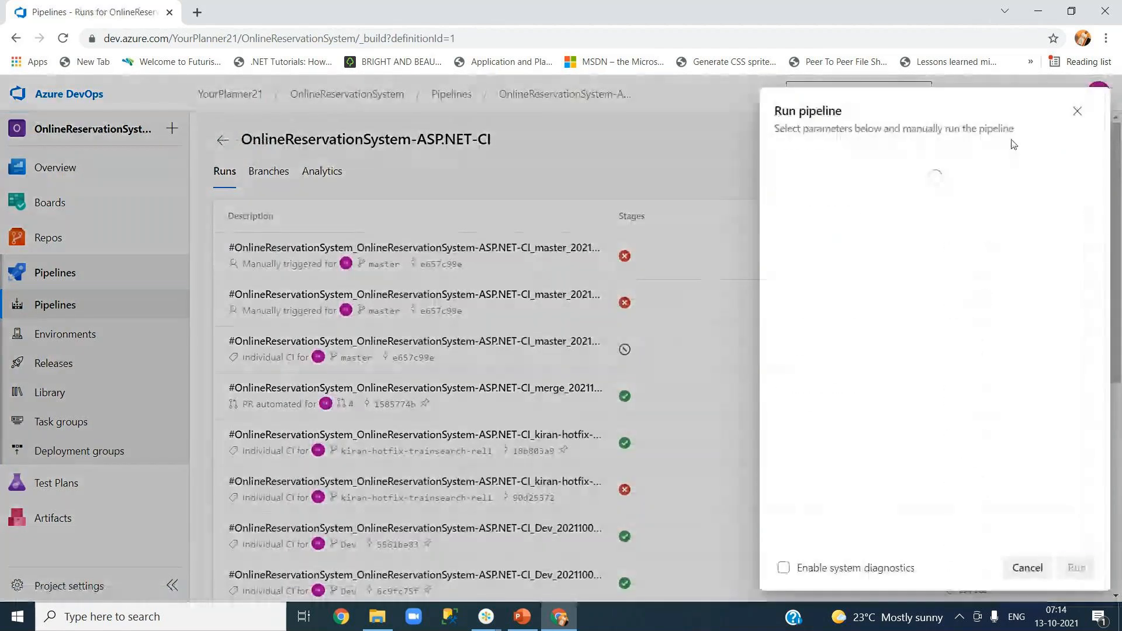
pyautogui.click(853, 291)
pyautogui.click(863, 372)
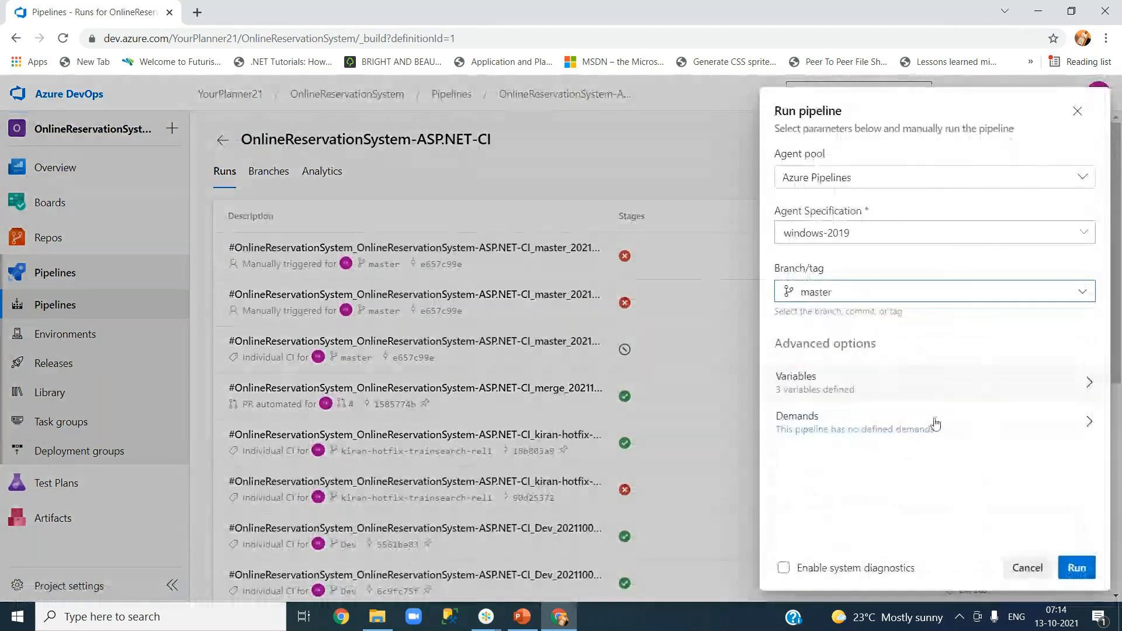
pyautogui.click(1060, 576)
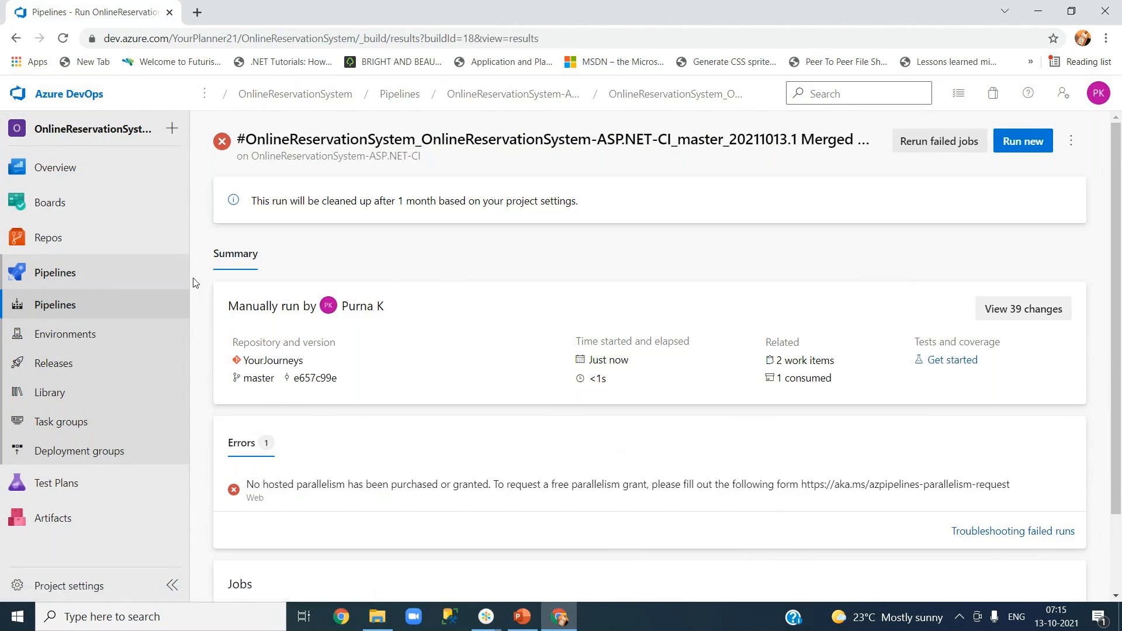
pyautogui.click(82, 92)
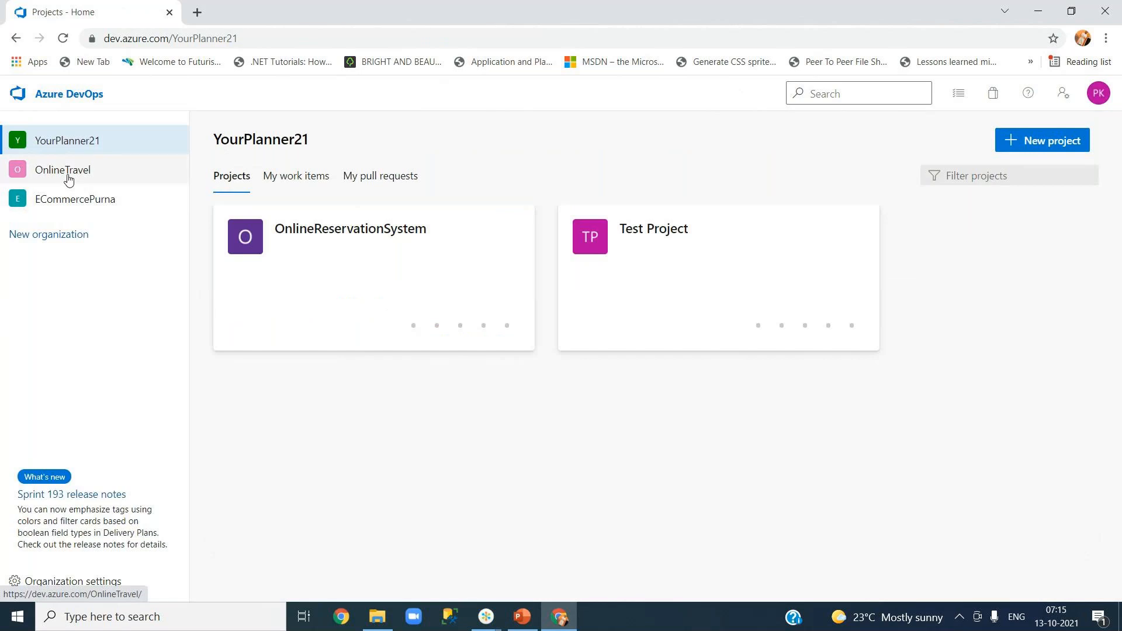
# Switch to the OnlineTravel organization from the sidebar.
pyautogui.click(69, 178)
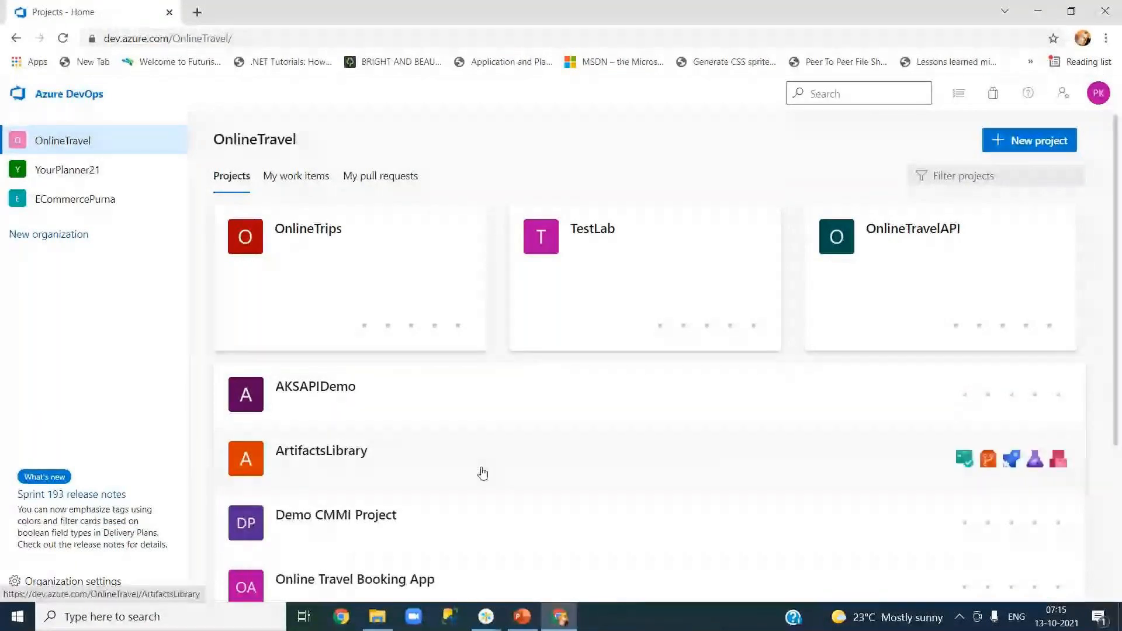
# Search Windows for 'visua', launch Visual Studio 2019 and pick the YourJourneys solution.
pyautogui.click(132, 626)
pyautogui.write('vi')
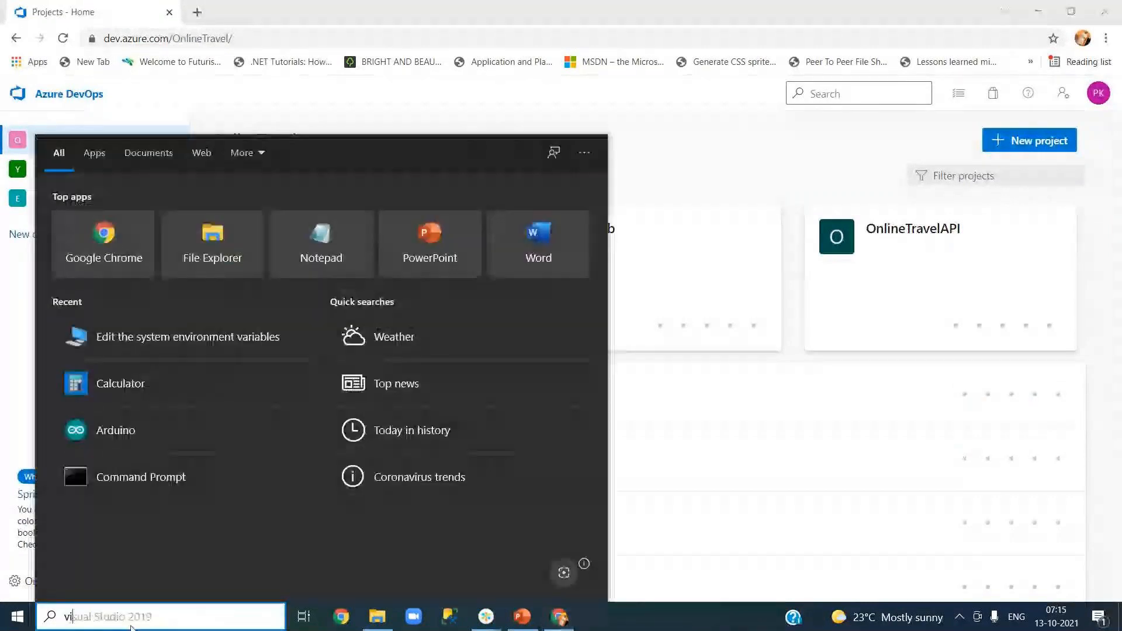
pyautogui.write('sua')
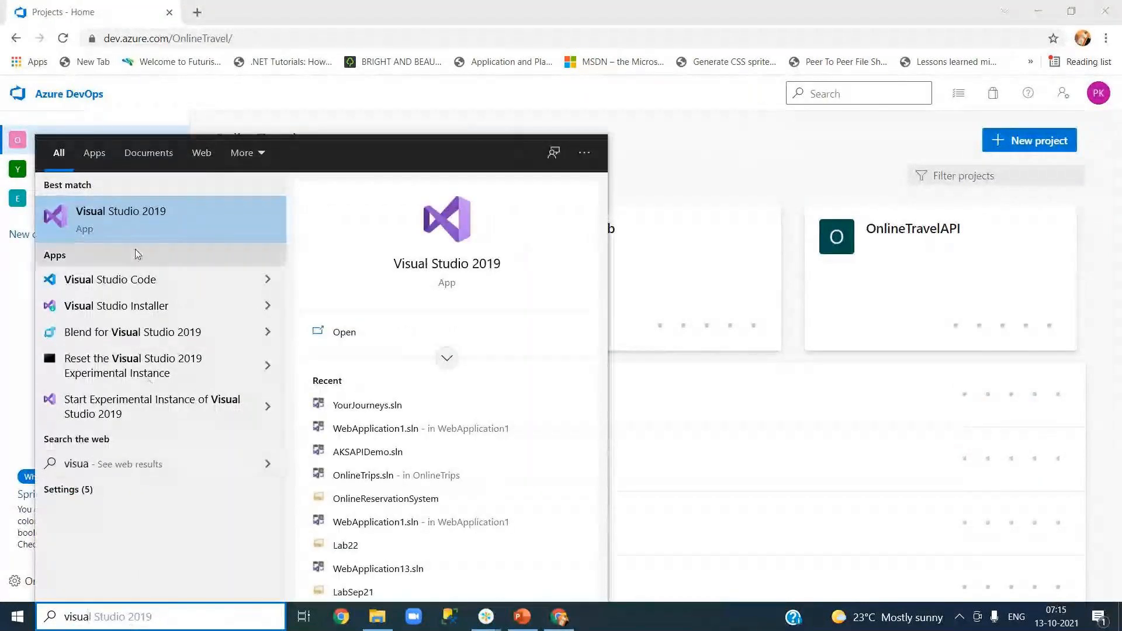
pyautogui.click(141, 228)
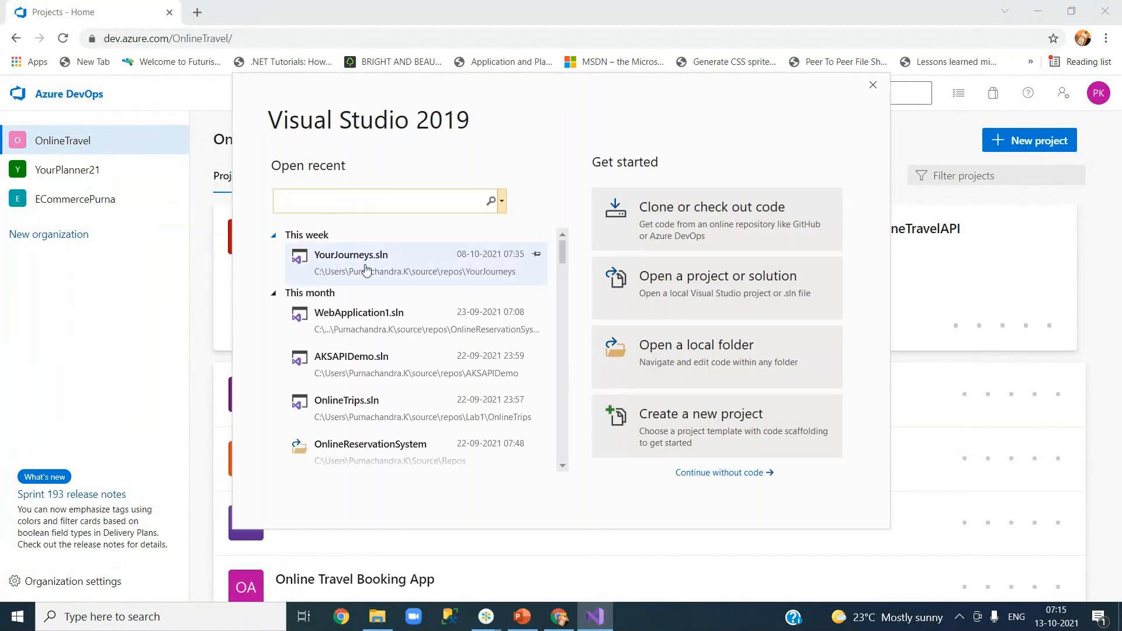
pyautogui.click(365, 269)
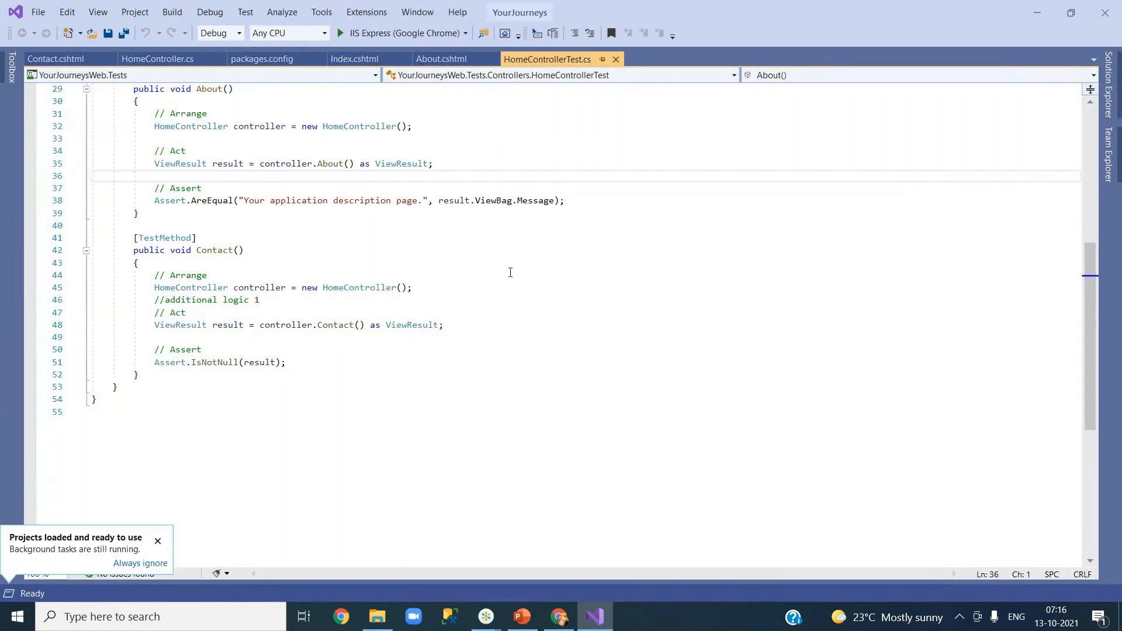
# Minimize the extra Chrome window and bring back the Azure DevOps projects page.
pyautogui.click(342, 617)
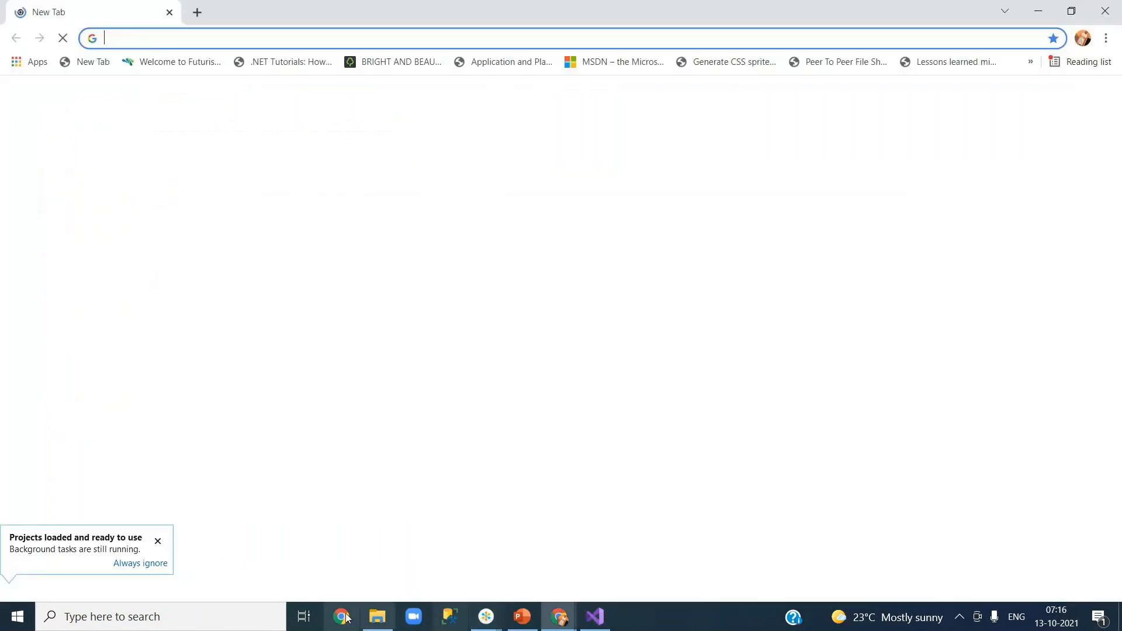
pyautogui.click(1038, 10)
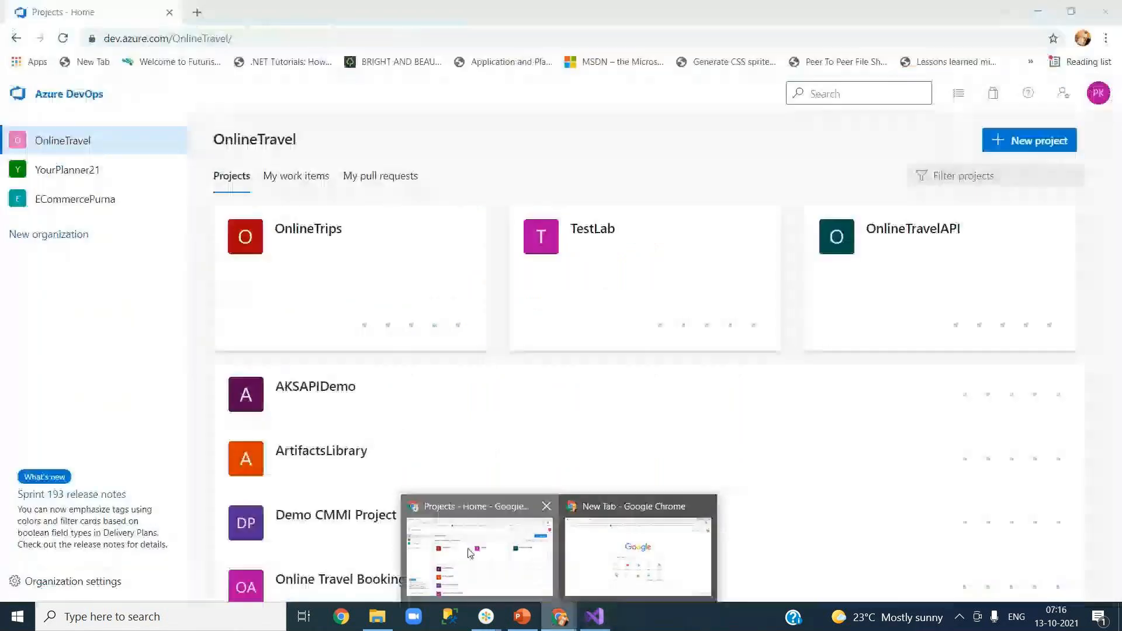
pyautogui.click(476, 543)
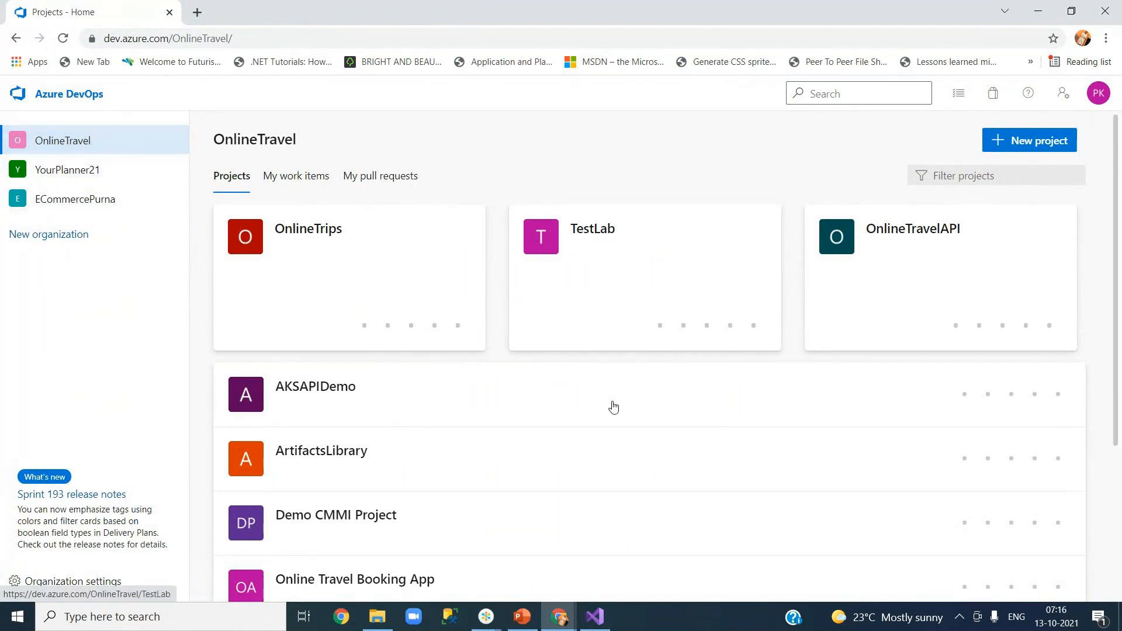
# Start a new project named 'OnlineReservationSystem', then cancel it.
pyautogui.click(1032, 142)
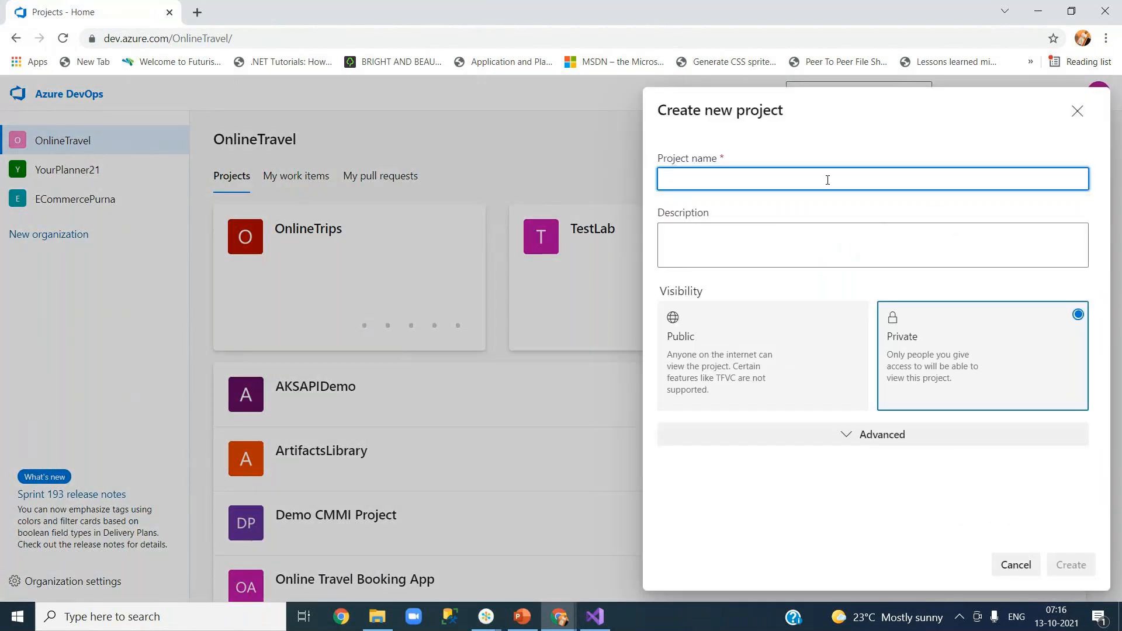
pyautogui.write('Onlin')
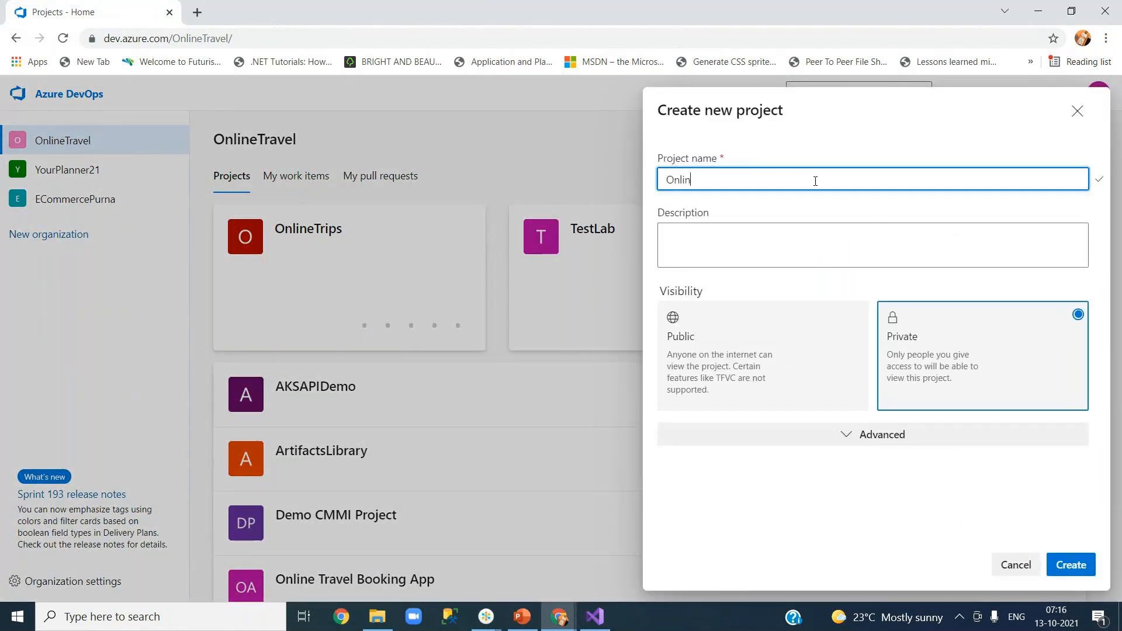
pyautogui.write('eReservationSystem')
pyautogui.click(991, 563)
# Copy the OnlineReservationSystem project title from its YourPlanner21 summary page.
pyautogui.click(48, 179)
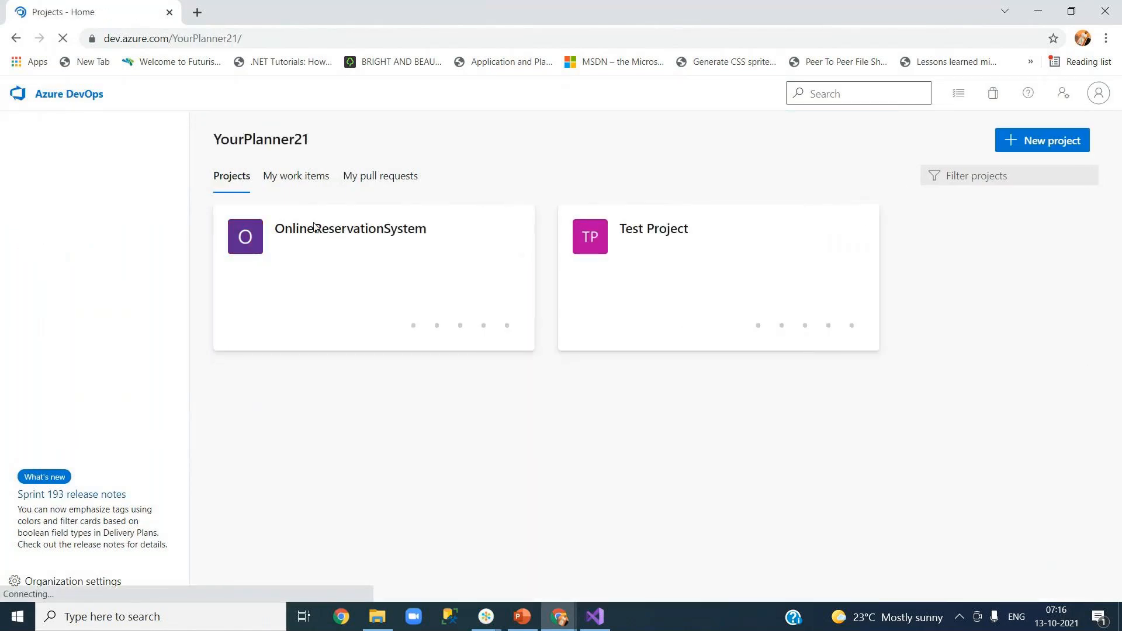
pyautogui.moveTo(437, 236); pyautogui.dragTo(388, 228)
pyautogui.click(342, 233)
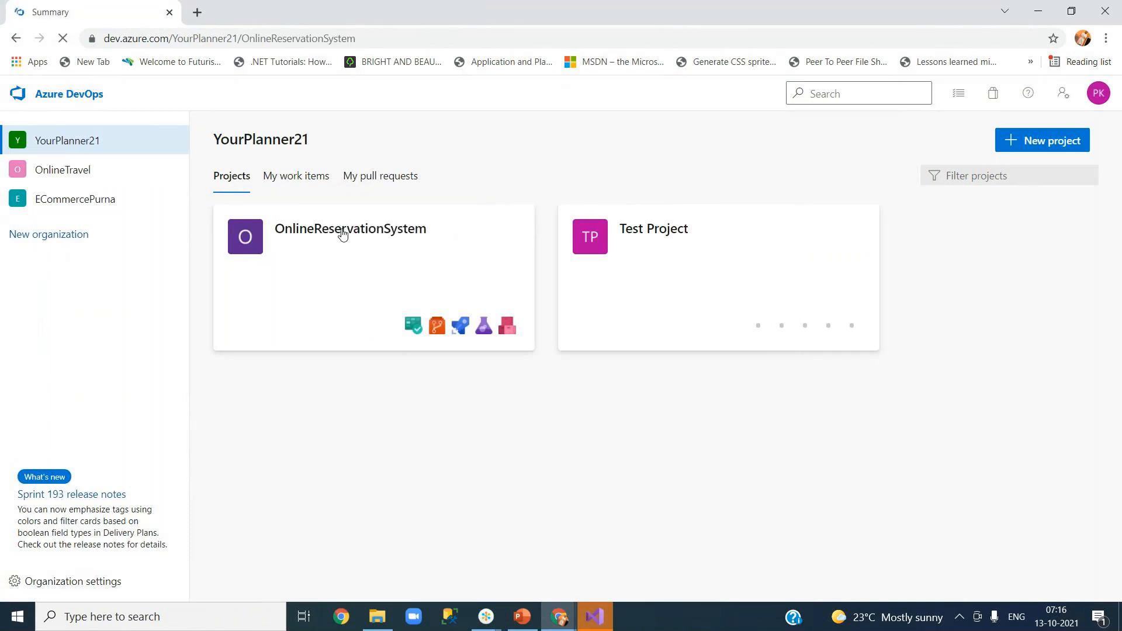
pyautogui.moveTo(272, 147); pyautogui.dragTo(473, 153)
pyautogui.hotkey('ctrl', 'c')
pyautogui.rightClick(473, 153)
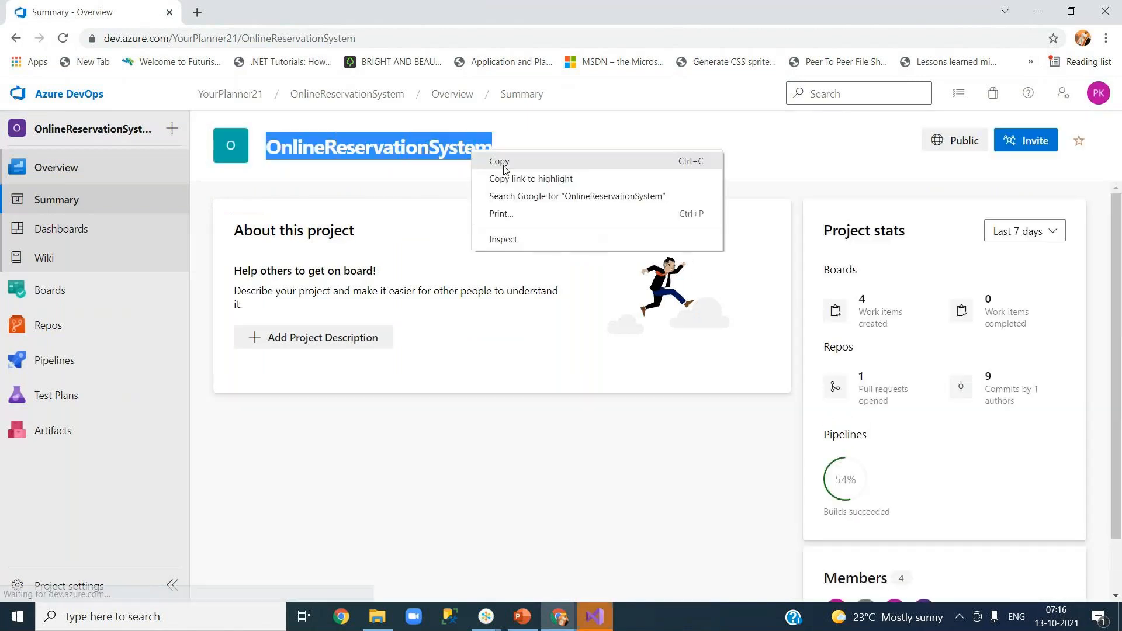
pyautogui.click(496, 161)
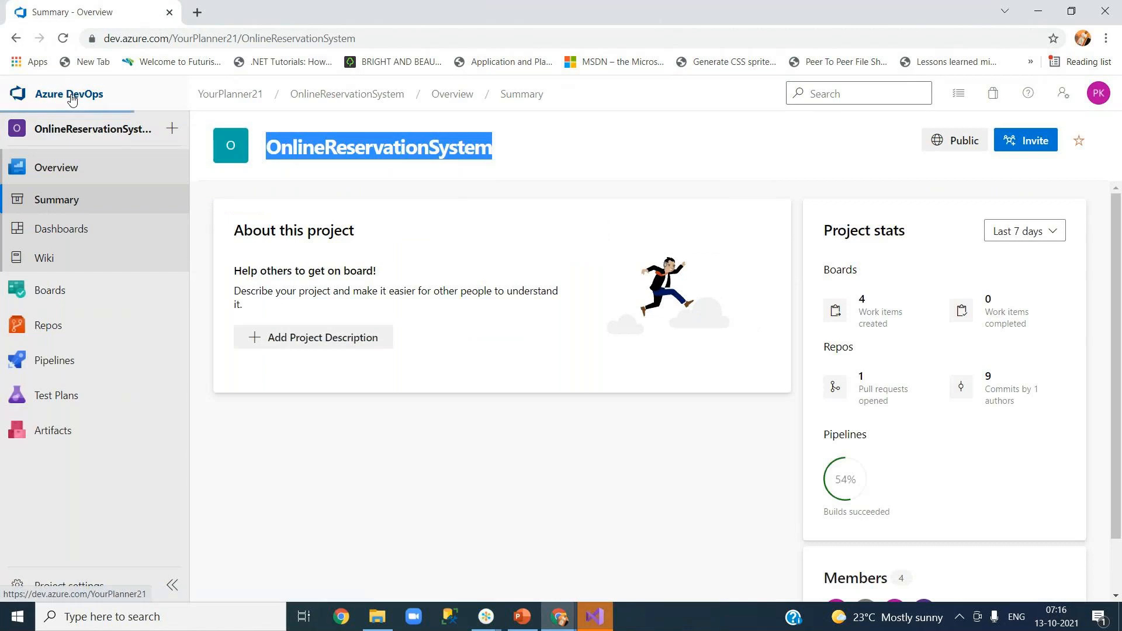
# Return to the OnlineTravel organization and begin creating a new project.
pyautogui.click(71, 96)
pyautogui.click(97, 176)
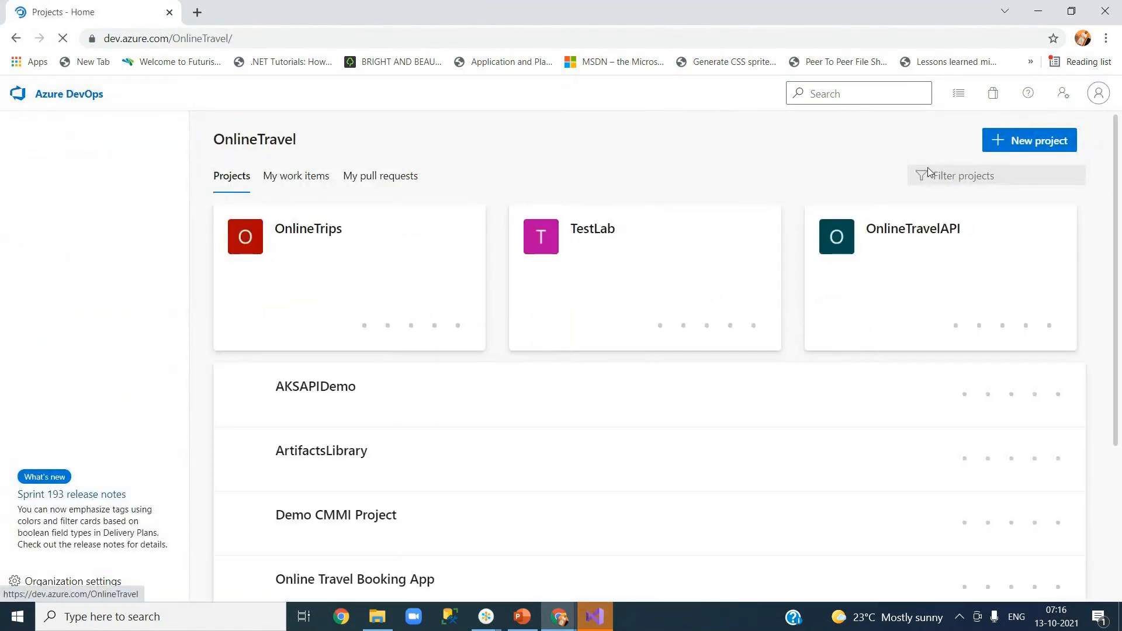
pyautogui.click(1021, 145)
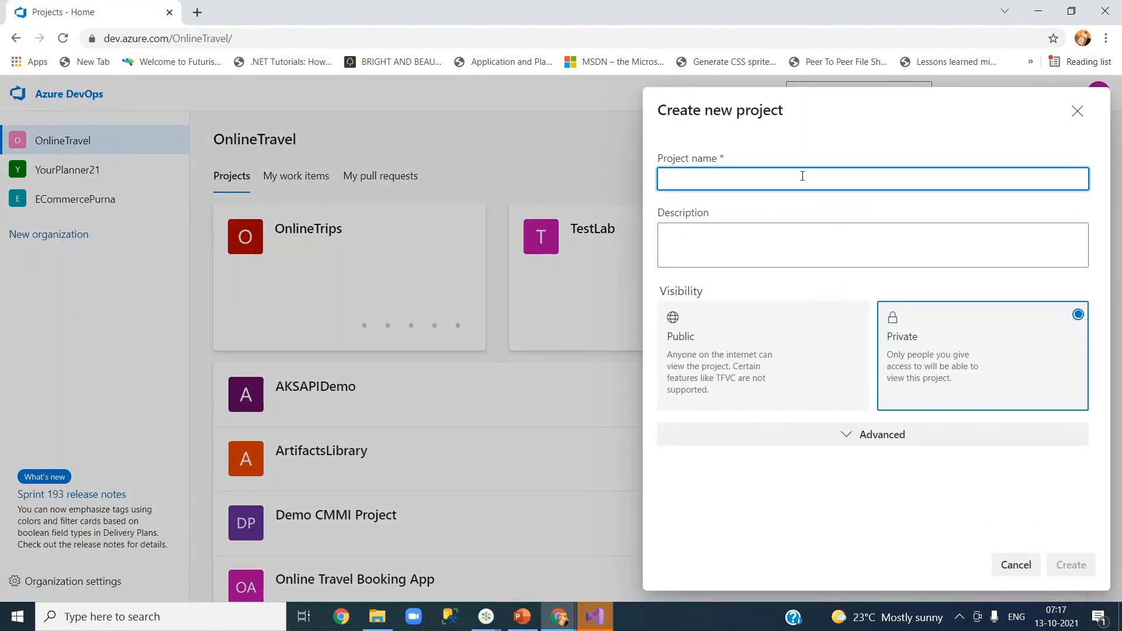
# Create a public 'OnlineReservationSystem' project with the Scrum process and view its Repos page.
pyautogui.hotkey('ctrl', 'v')
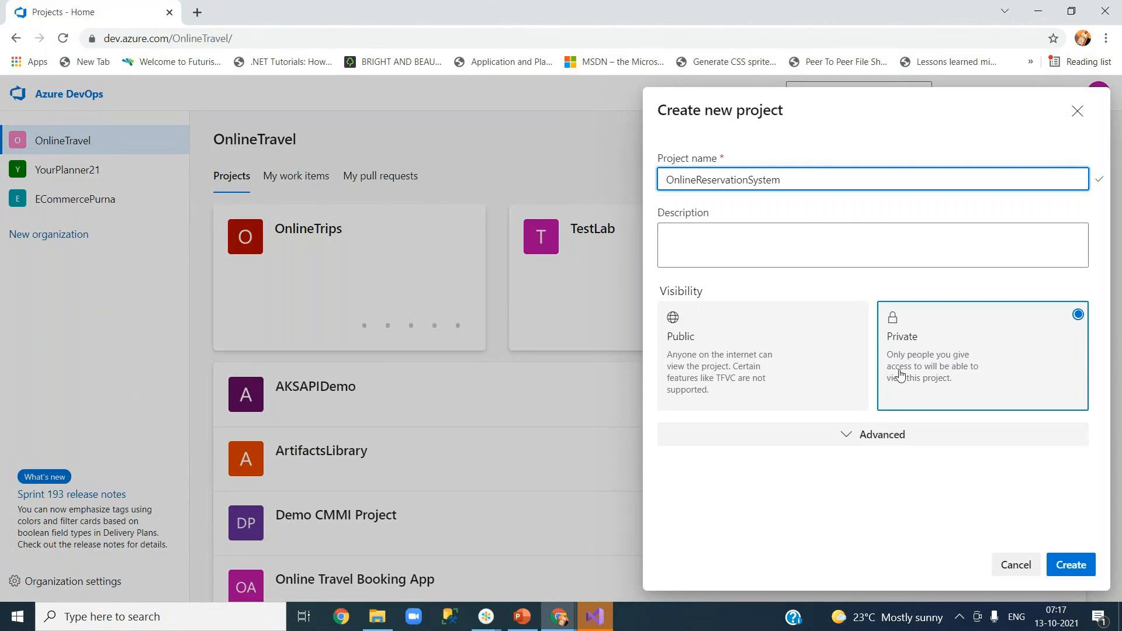
pyautogui.click(746, 358)
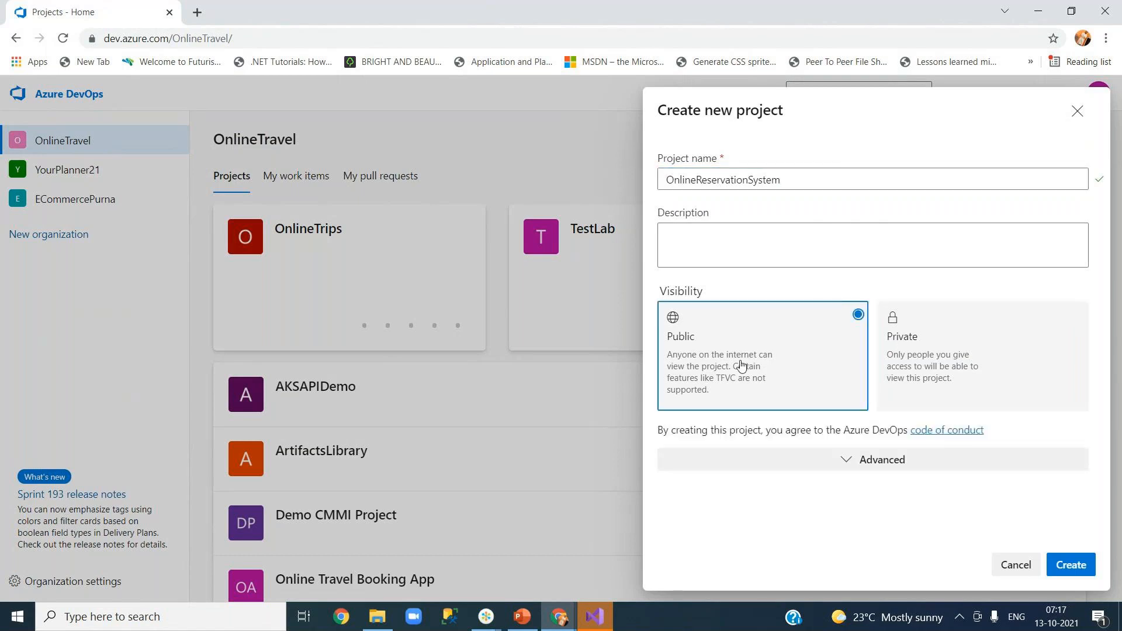
pyautogui.click(846, 462)
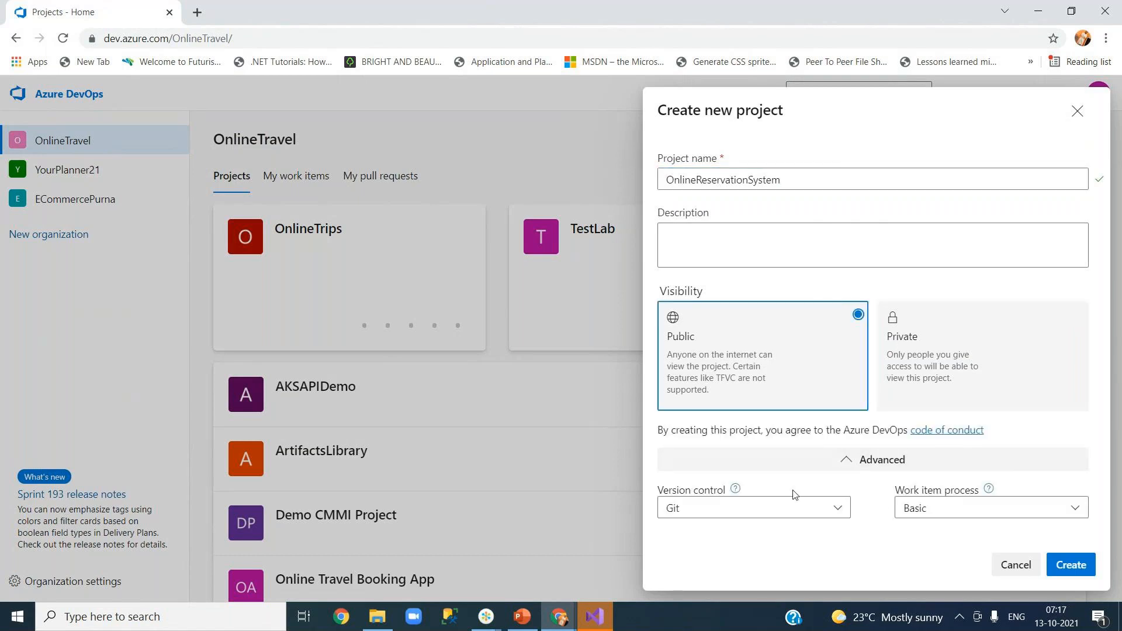
pyautogui.click(971, 512)
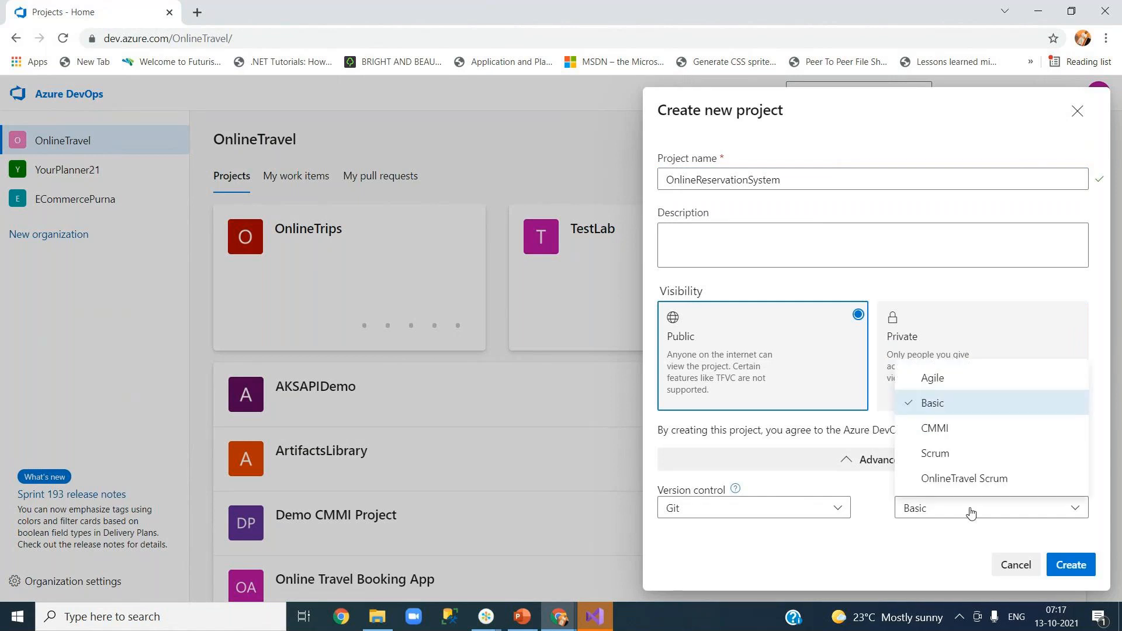
pyautogui.click(959, 454)
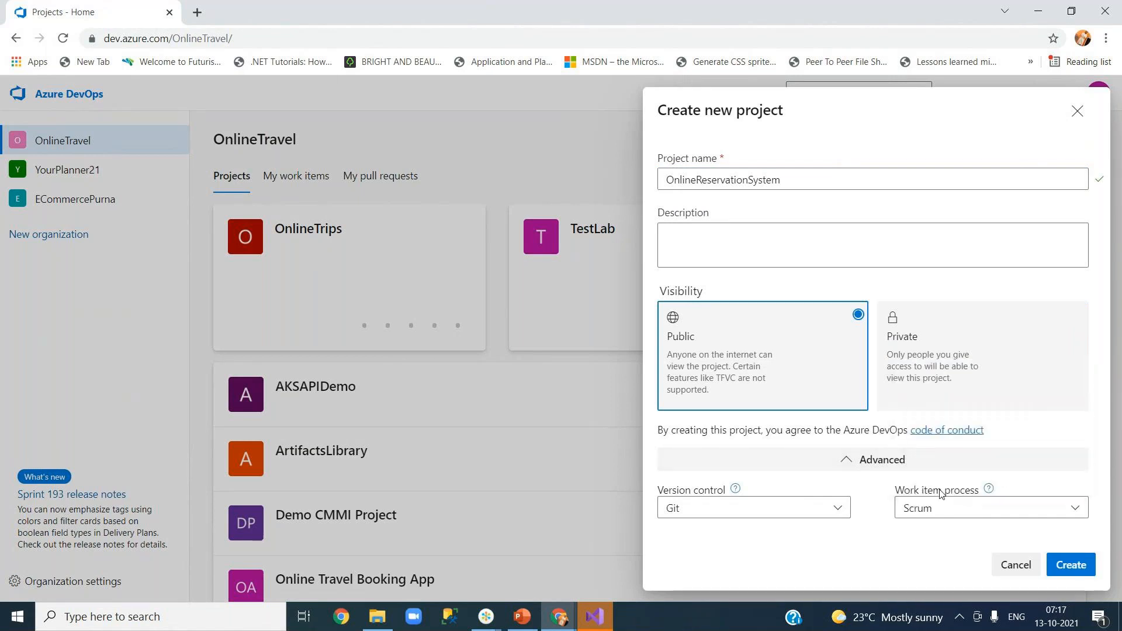
pyautogui.click(1072, 564)
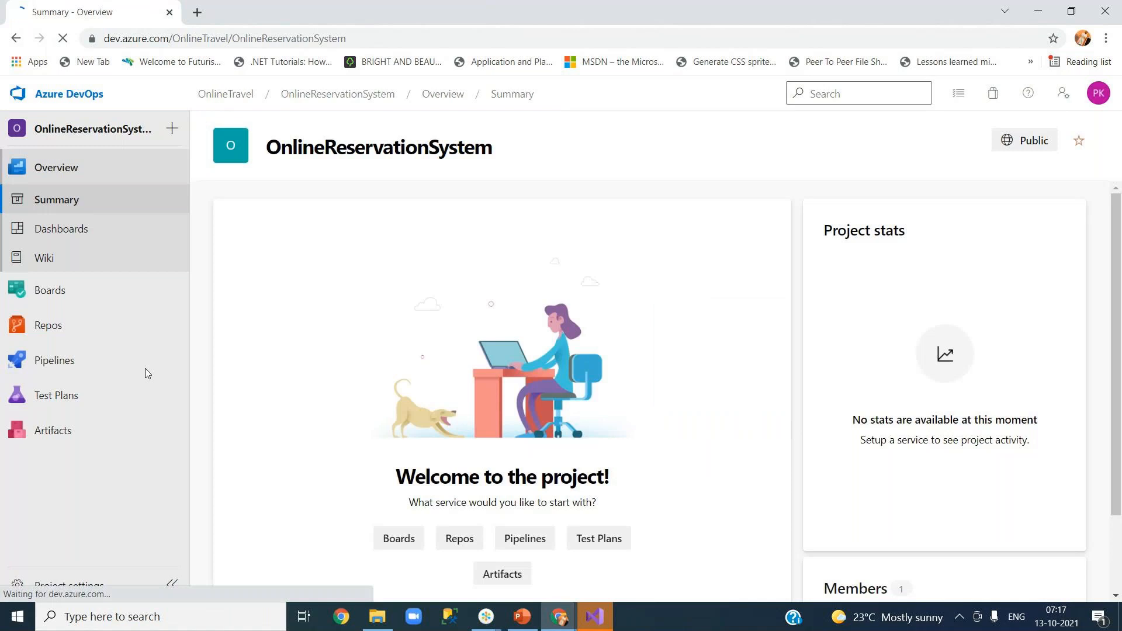
pyautogui.click(71, 328)
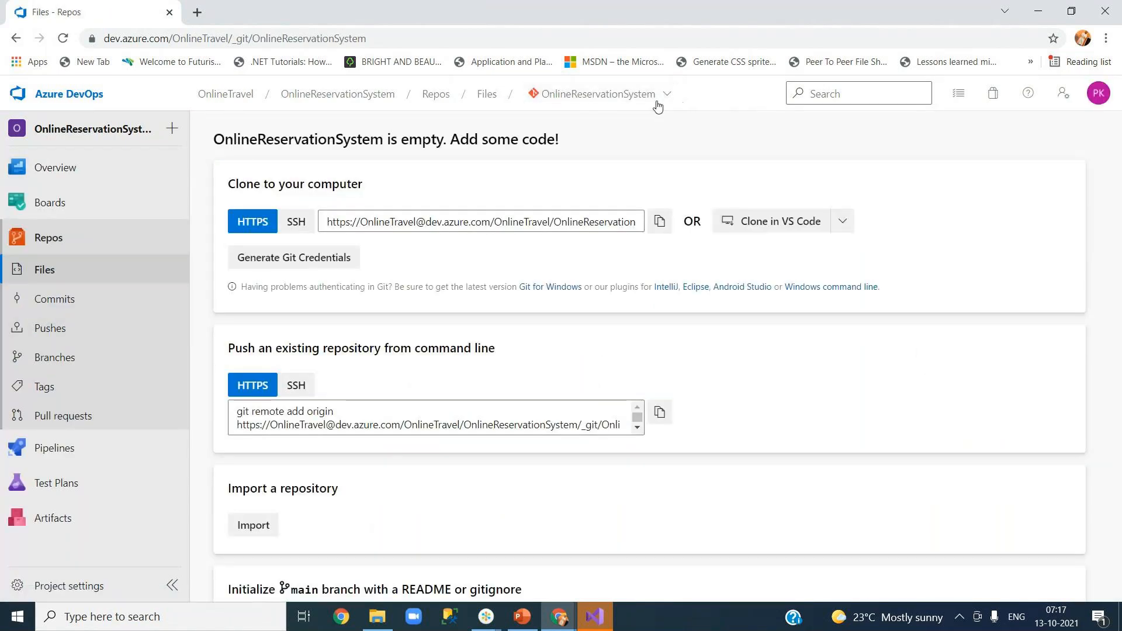
# Check the repository list, dismiss it, and switch back to Visual Studio.
pyautogui.click(663, 96)
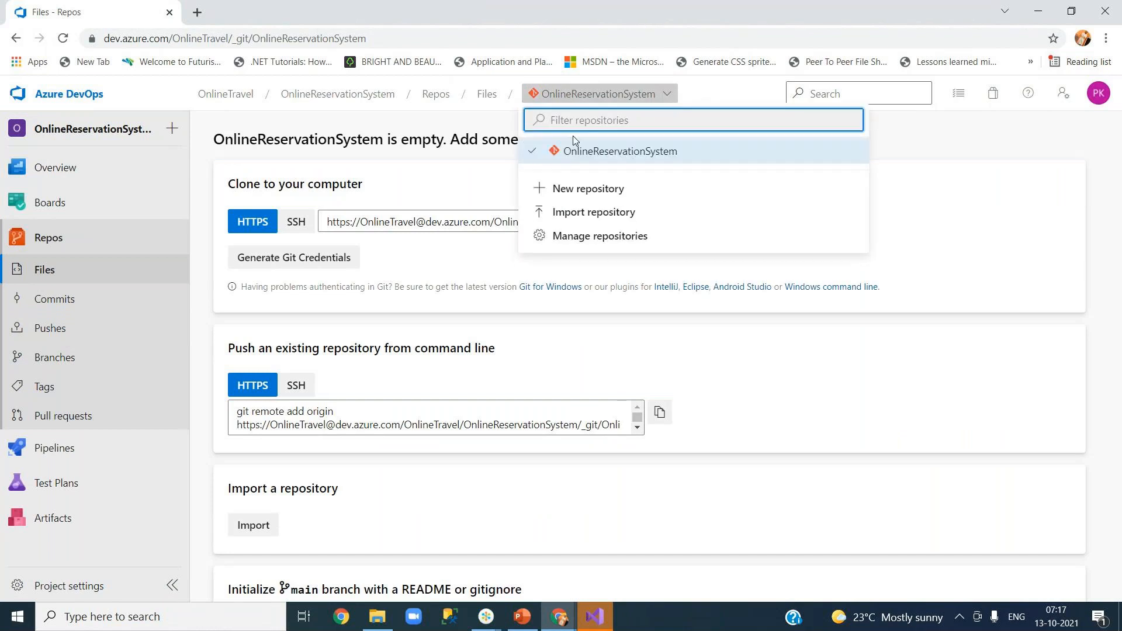
pyautogui.click(997, 166)
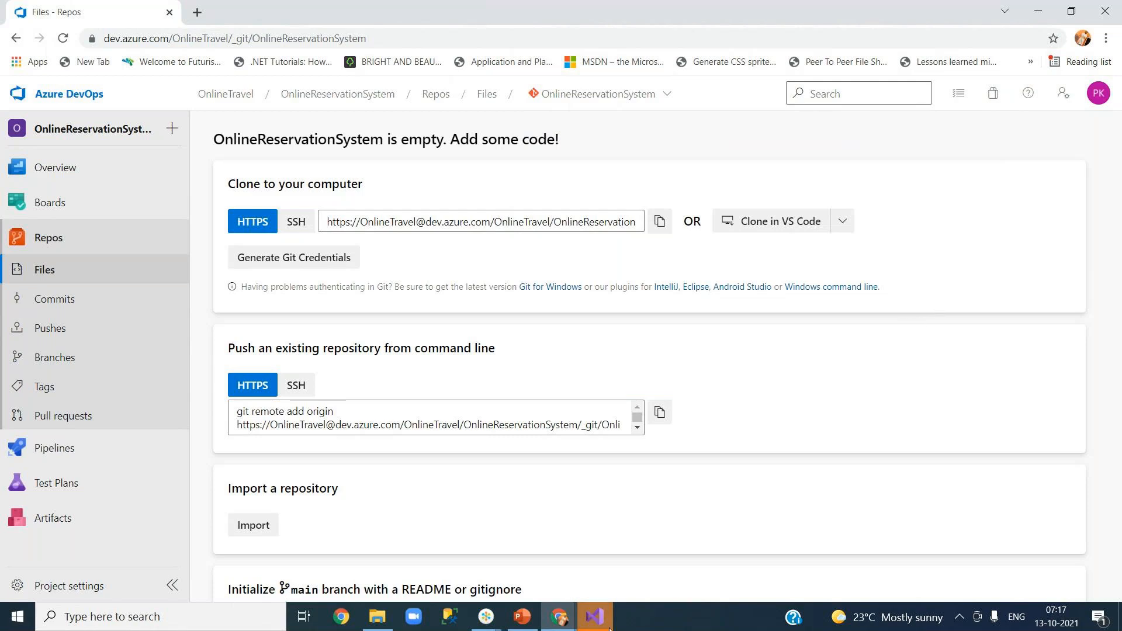
pyautogui.click(595, 617)
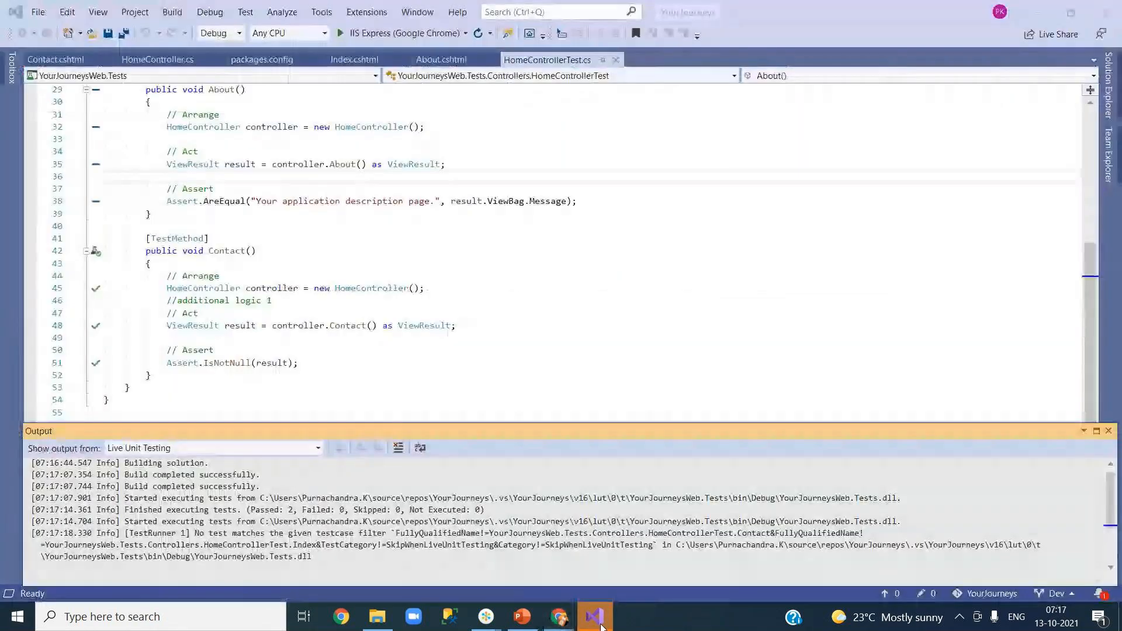
# Check out the master branch of YourJourneys, then return to the Azure DevOps repo page.
pyautogui.click(527, 376)
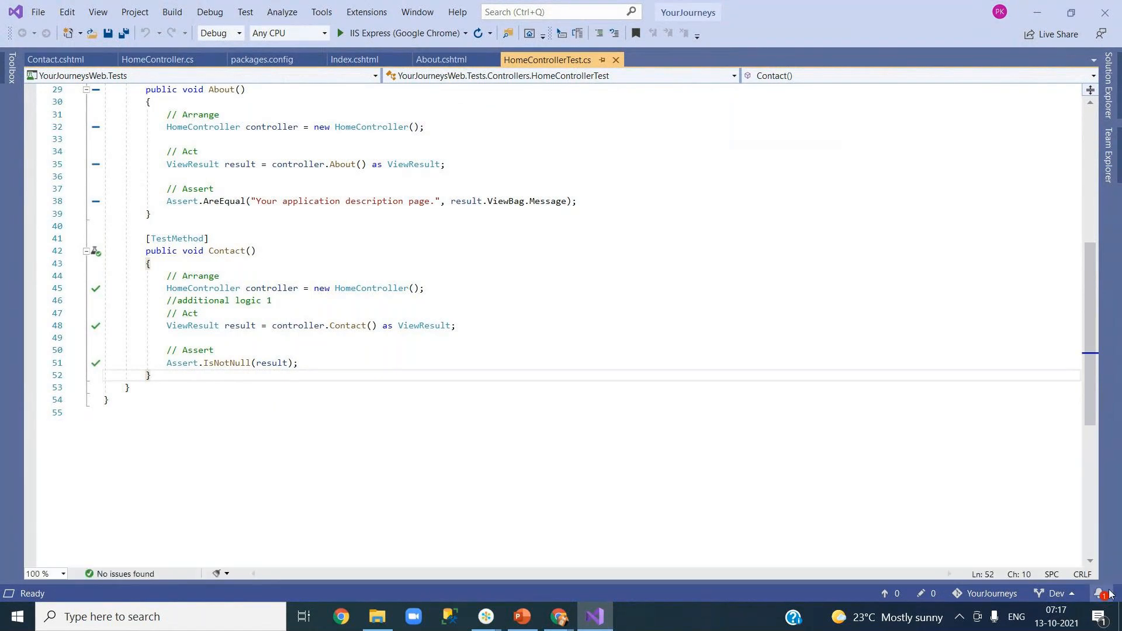
pyautogui.click(1068, 596)
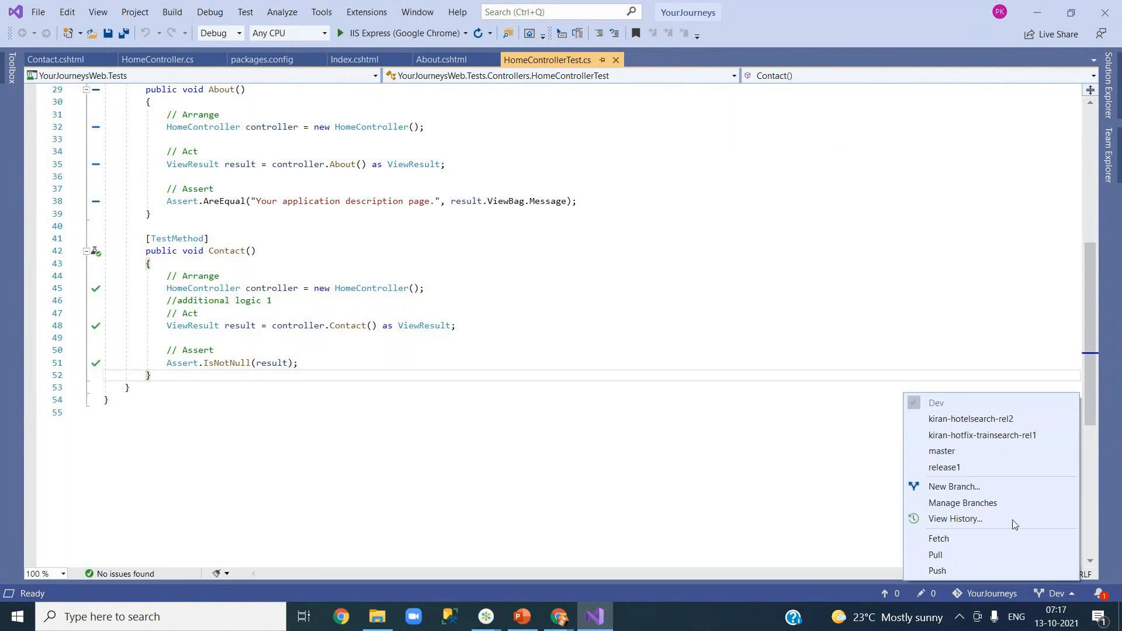
pyautogui.click(976, 456)
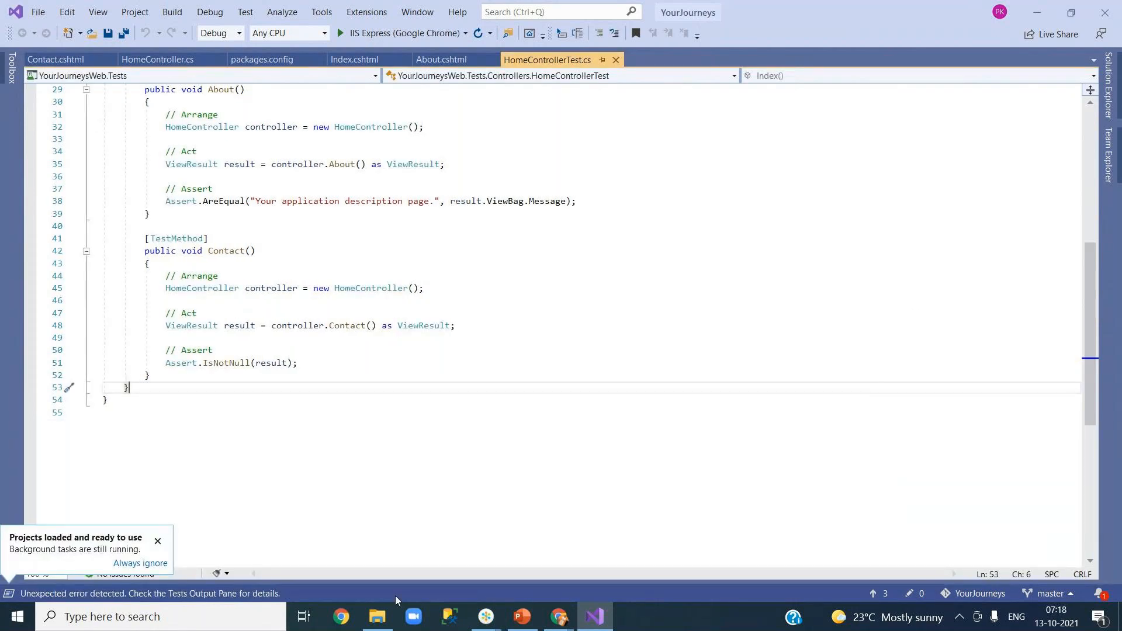
pyautogui.moveTo(562, 620)
pyautogui.click(477, 567)
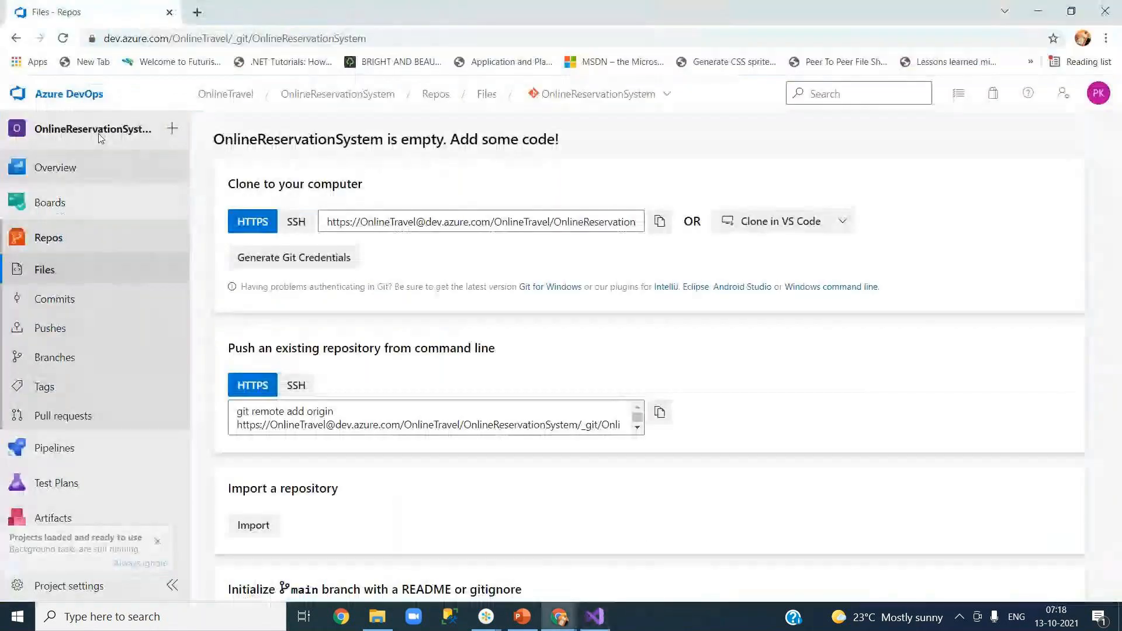
# List the YourPlanner21 organization's projects, including OnlineReservationSystem, then go back to Visual Studio.
pyautogui.click(69, 94)
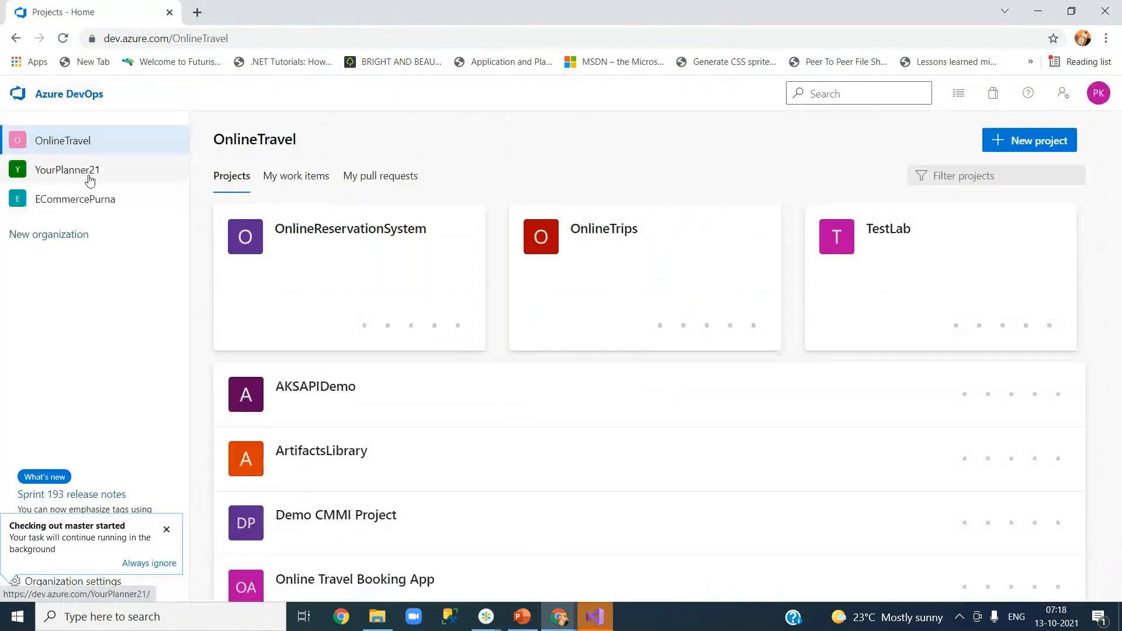
pyautogui.click(89, 176)
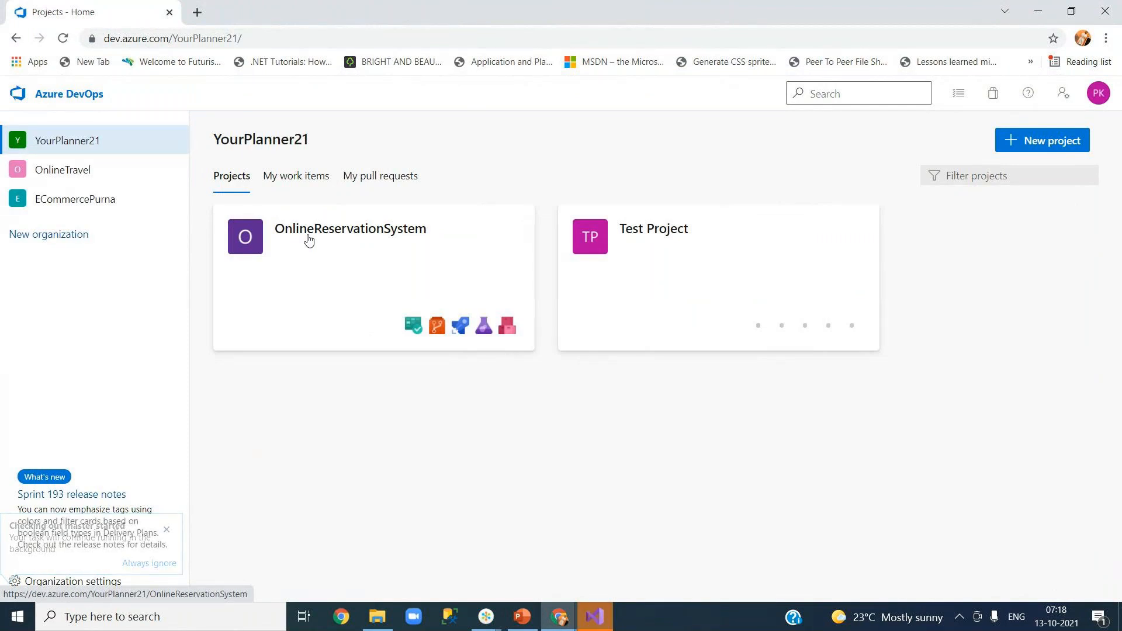
pyautogui.click(602, 628)
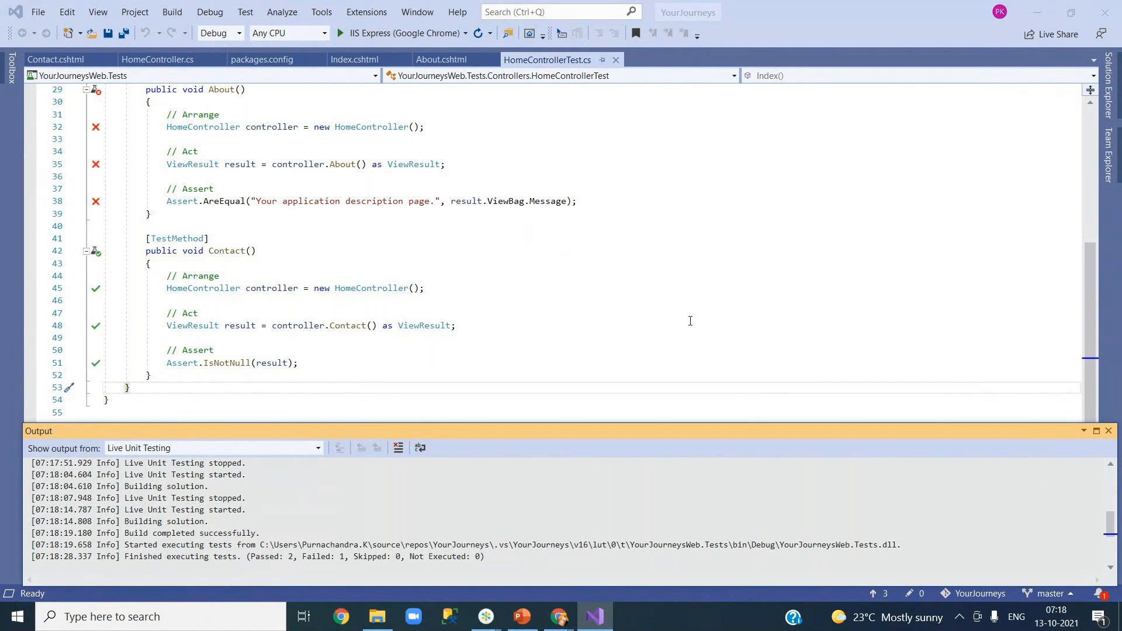
# Clean the YourJourneys solution.
pyautogui.click(1109, 432)
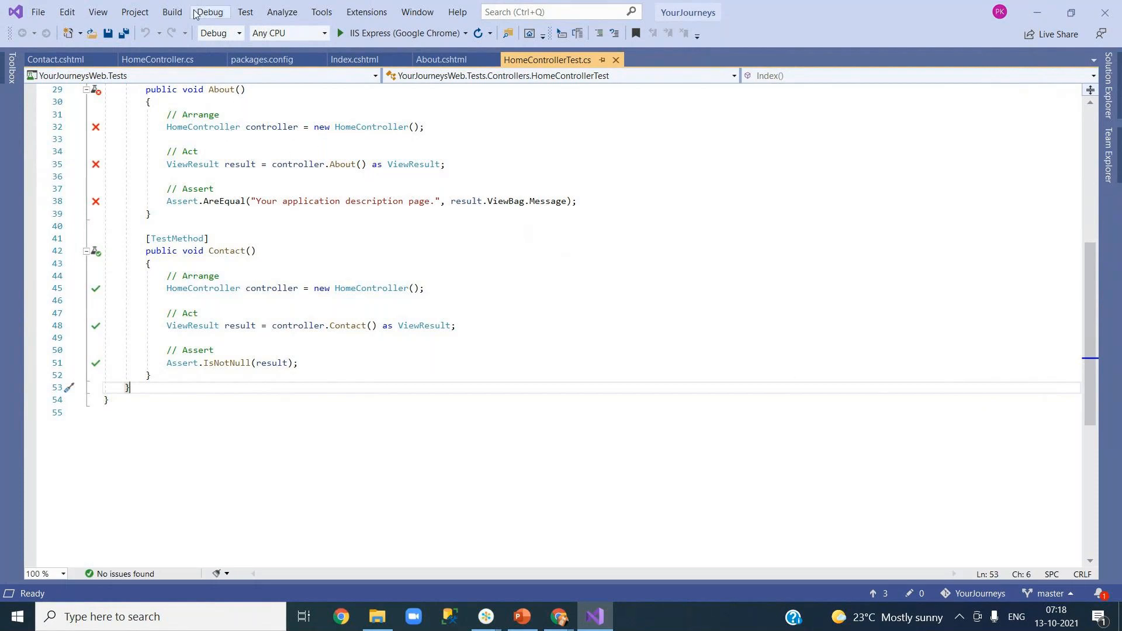
pyautogui.click(169, 13)
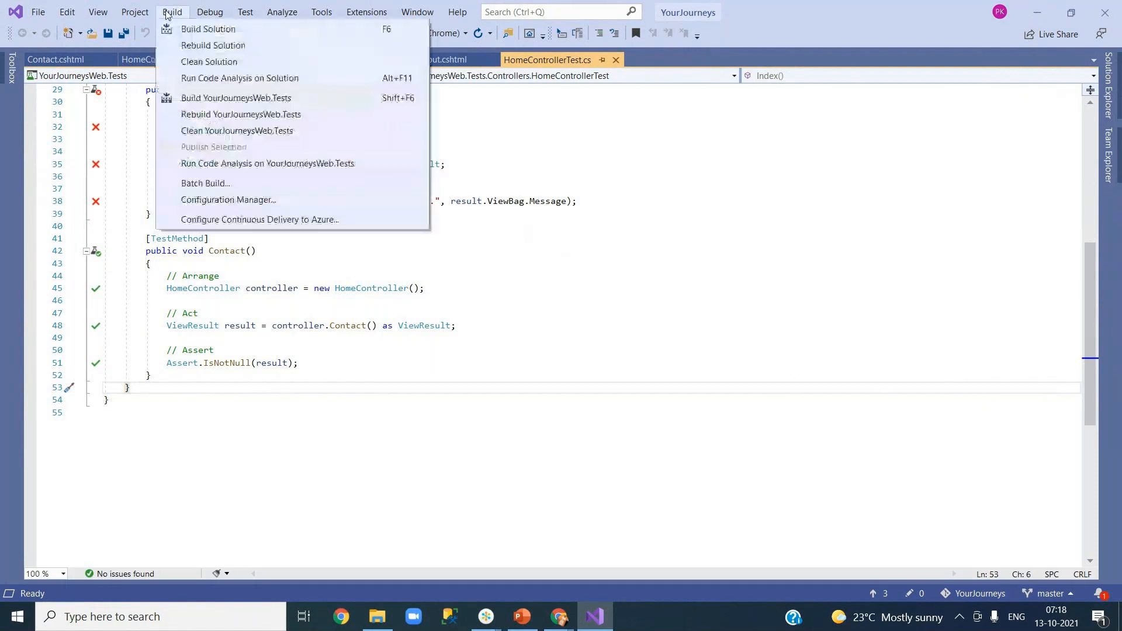
pyautogui.click(209, 62)
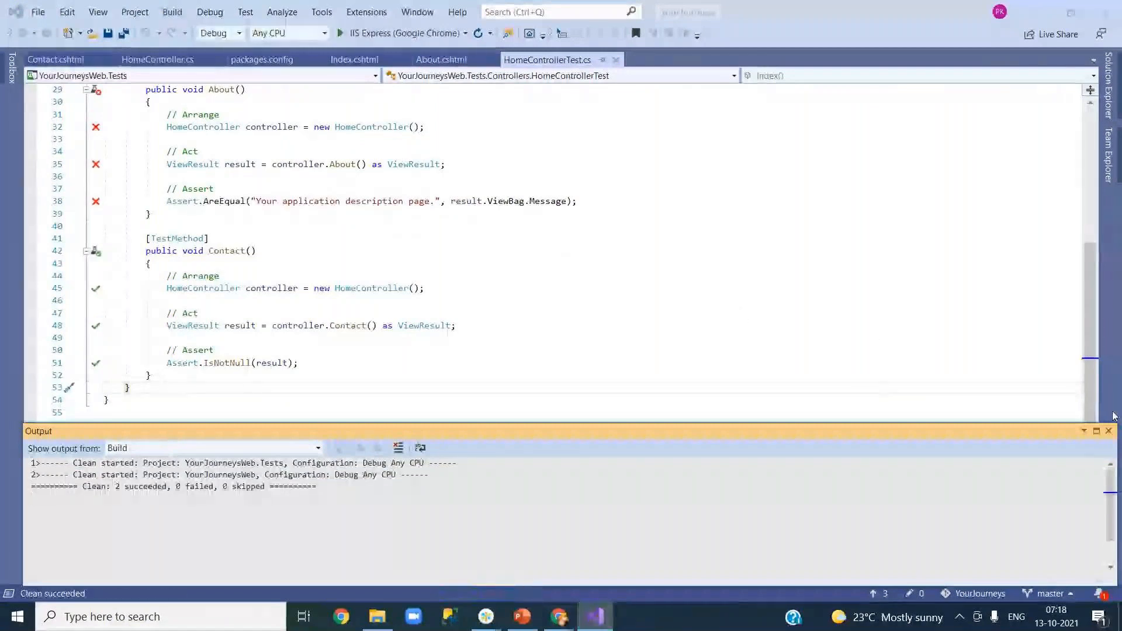
pyautogui.click(1109, 432)
# Build the YourJourneys solution so both projects succeed.
pyautogui.click(519, 290)
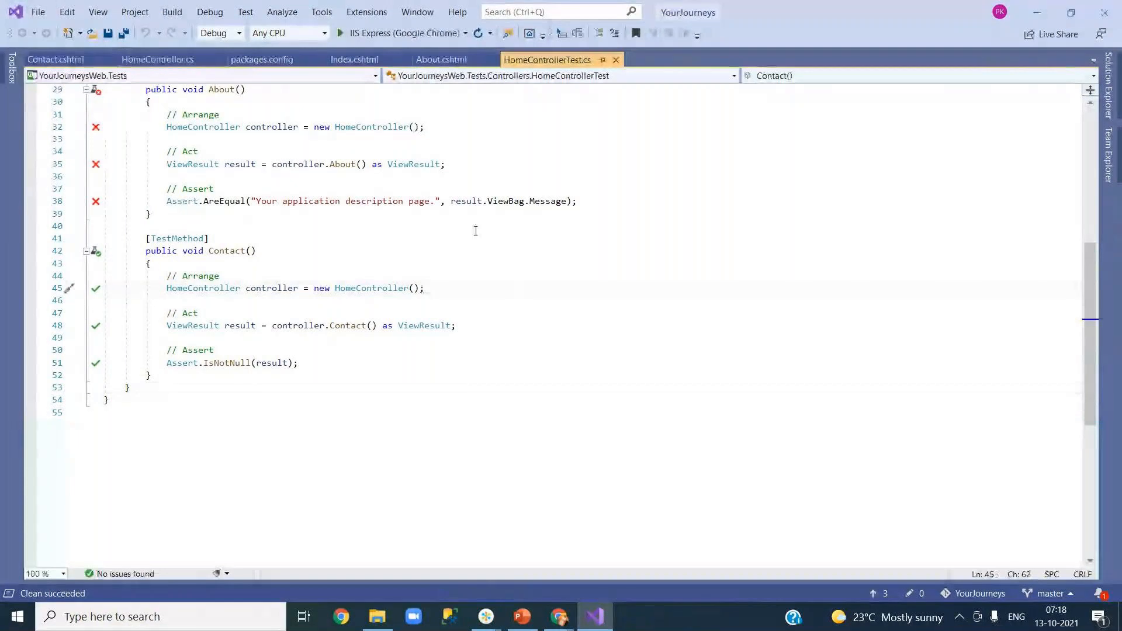
pyautogui.click(173, 12)
pyautogui.click(185, 30)
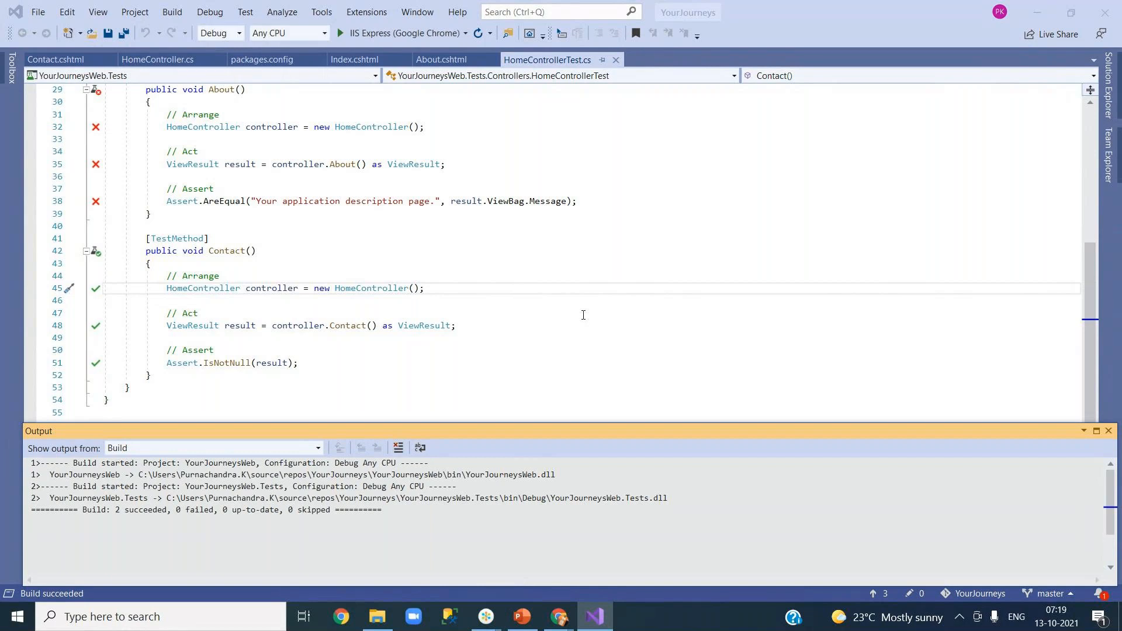
pyautogui.click(1107, 431)
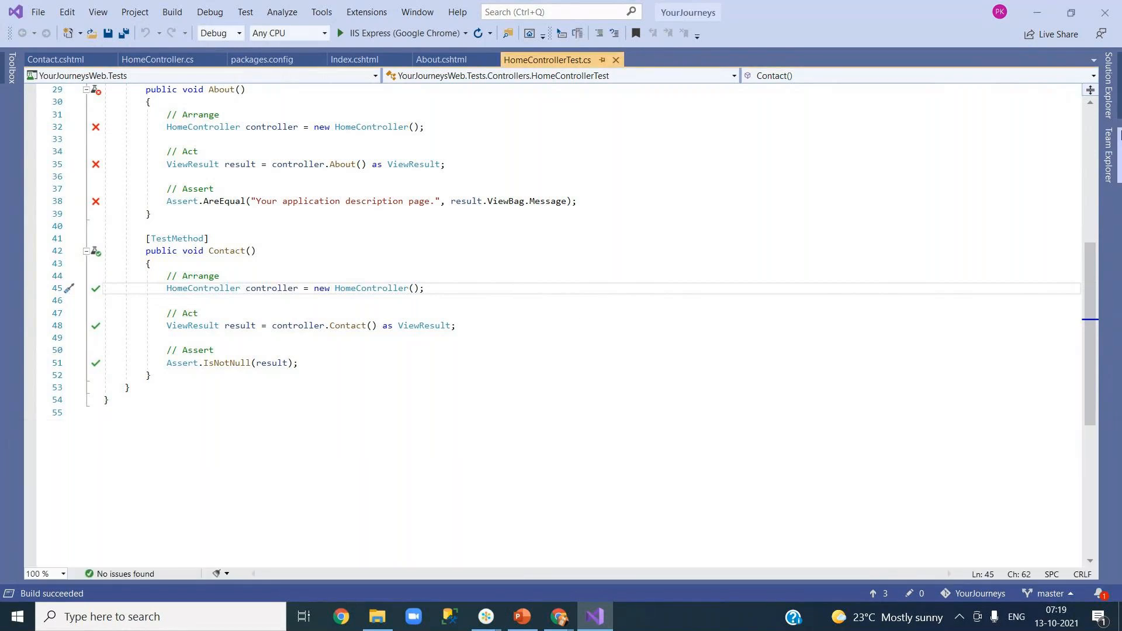
pyautogui.click(1110, 154)
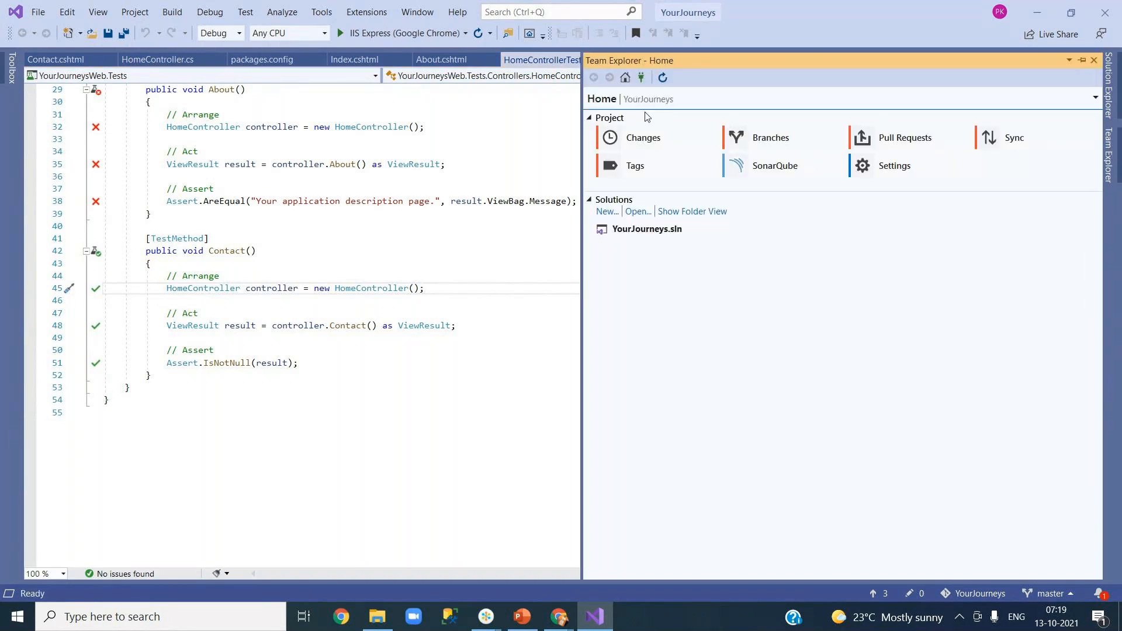
# Remove the origin remote from the YourJourneys repository settings in Team Explorer.
pyautogui.click(896, 170)
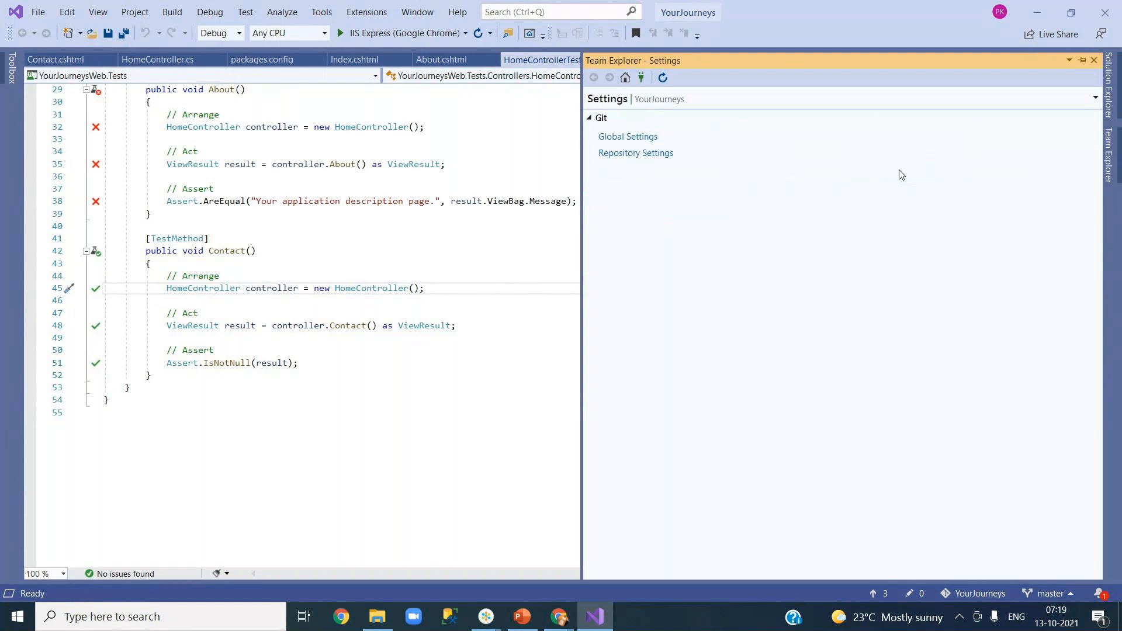
pyautogui.click(628, 138)
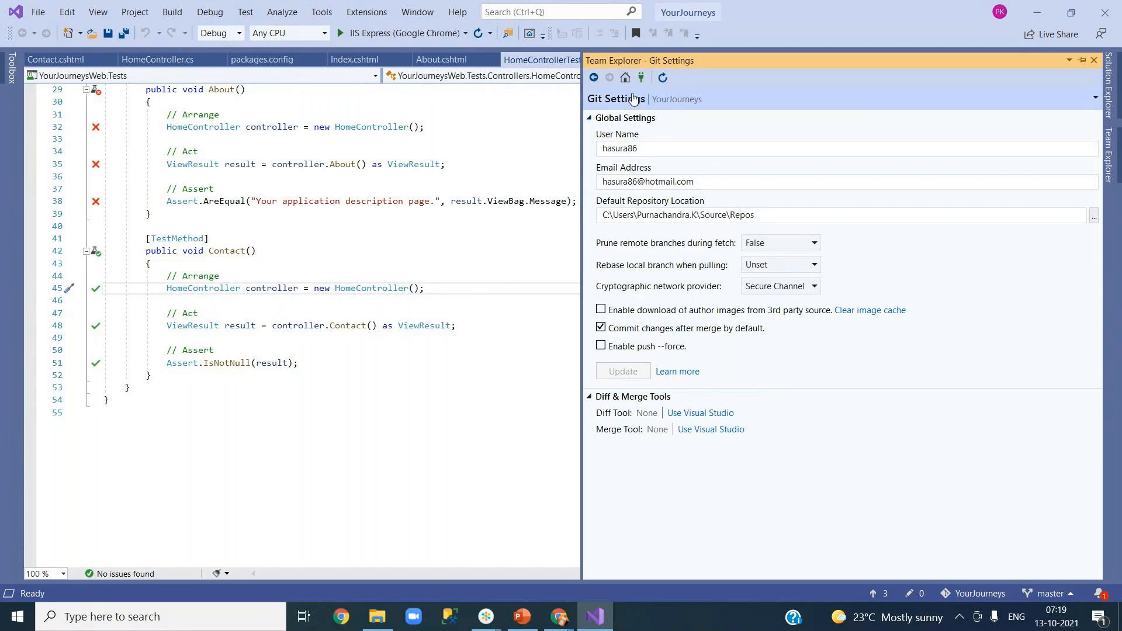
pyautogui.click(593, 79)
pyautogui.click(634, 154)
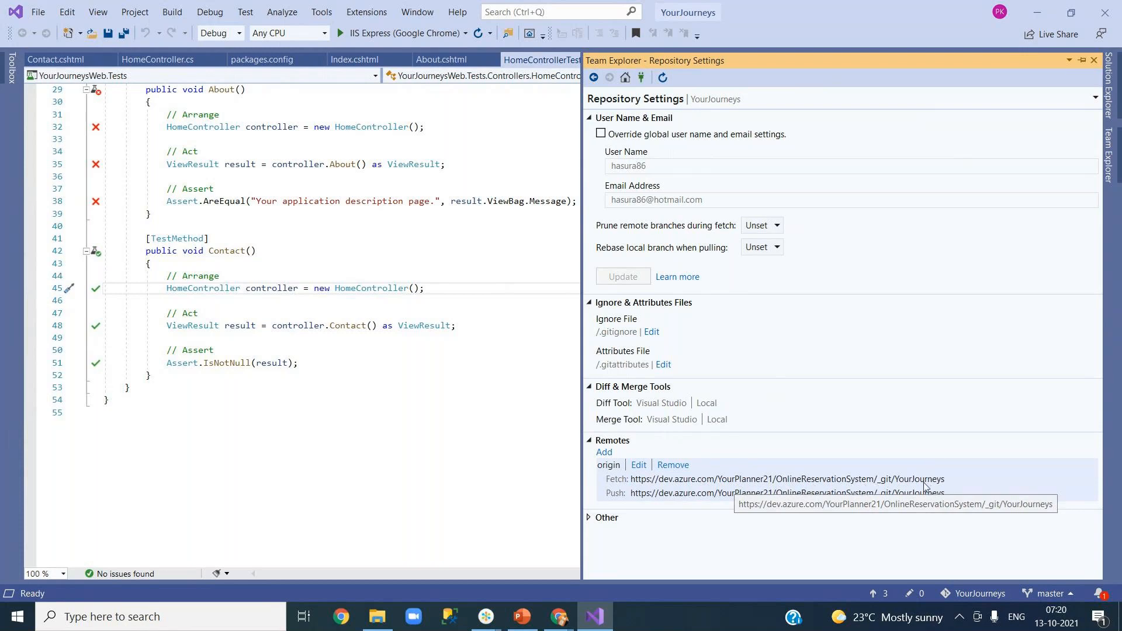
pyautogui.click(672, 467)
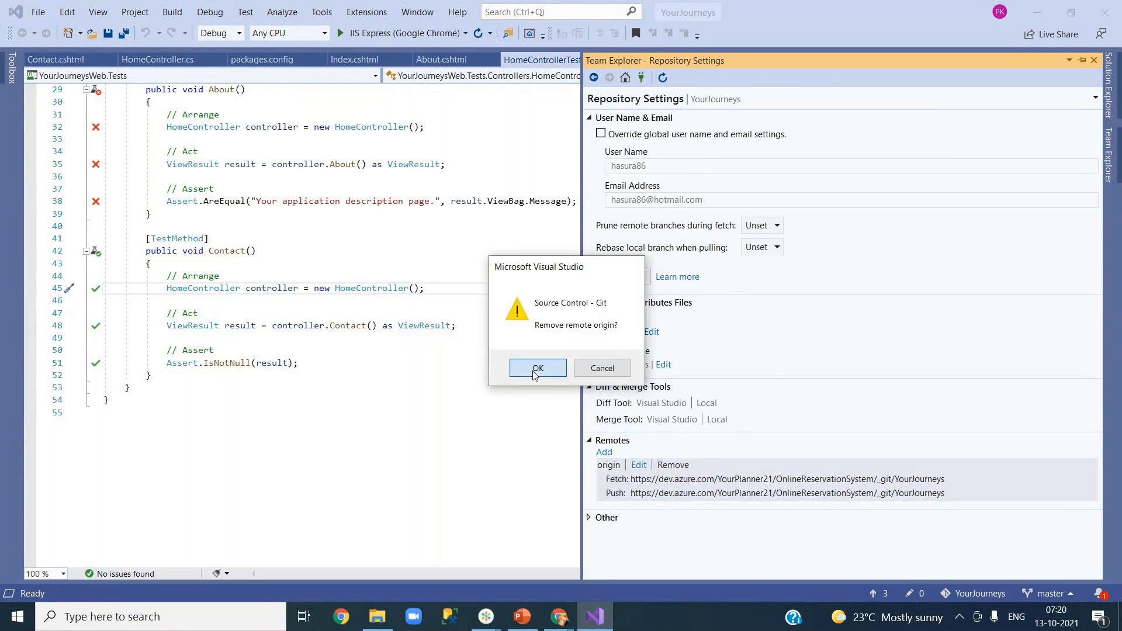
pyautogui.click(537, 371)
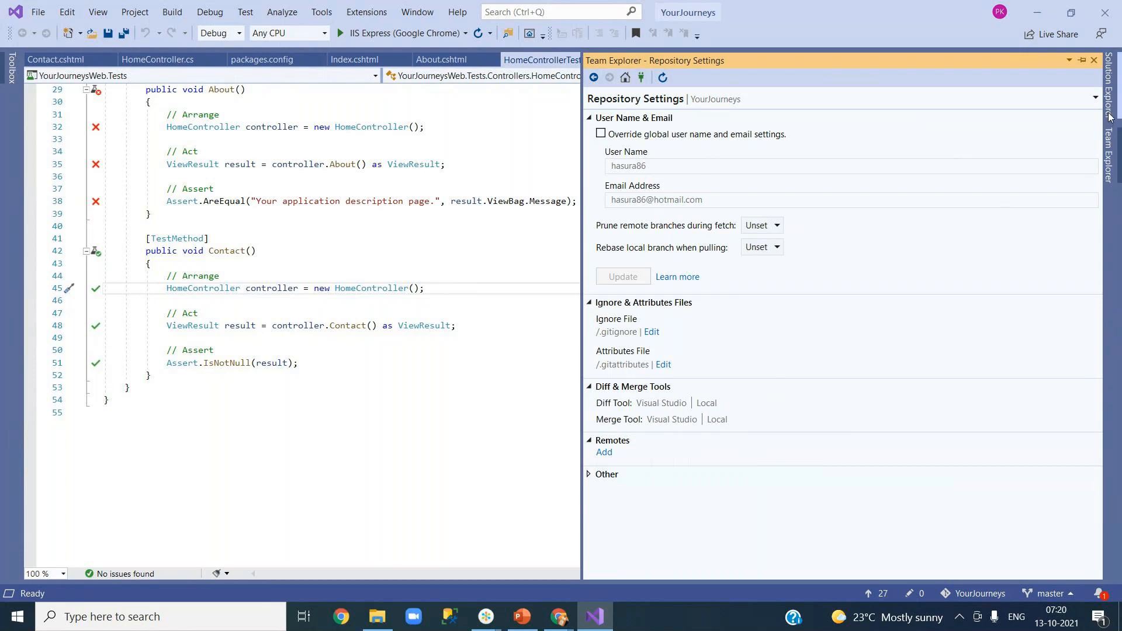
pyautogui.click(384, 343)
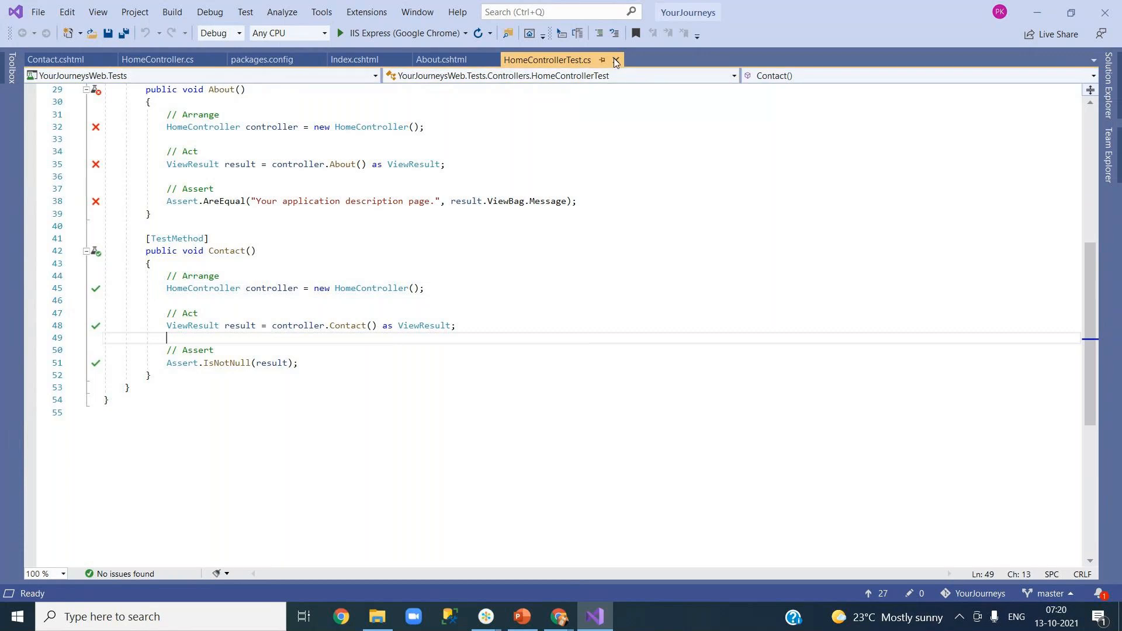
# Close HomeControllerTest.cs and Contact.cshtml, then open HomeController.cs from YourJourneysWeb's Controllers folder.
pyautogui.middleClick(524, 63)
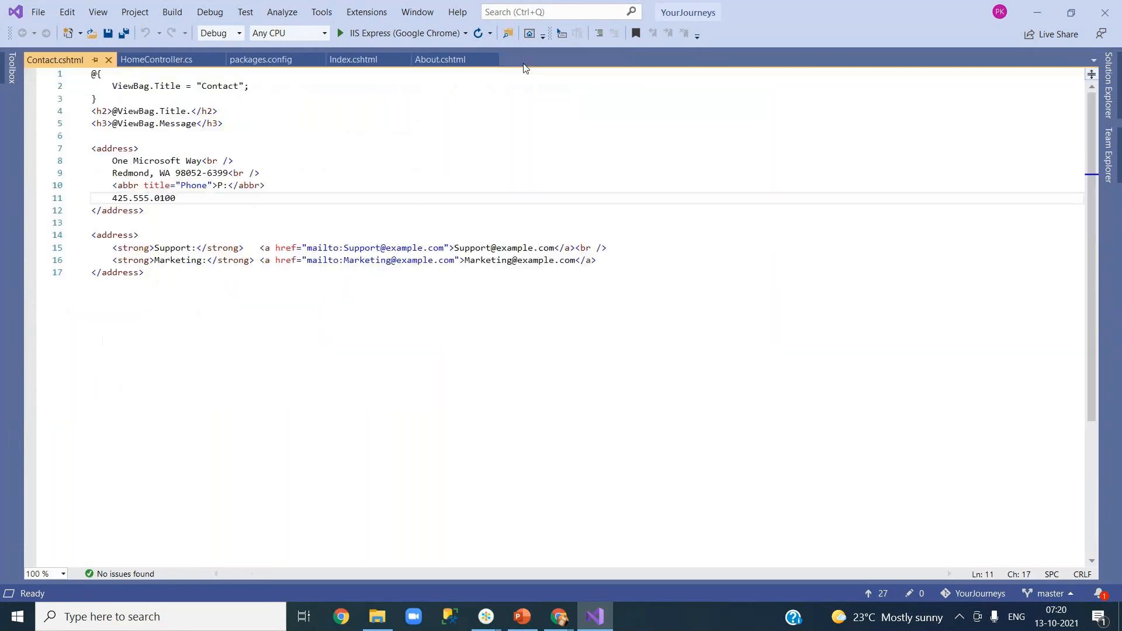
pyautogui.rightClick(75, 64)
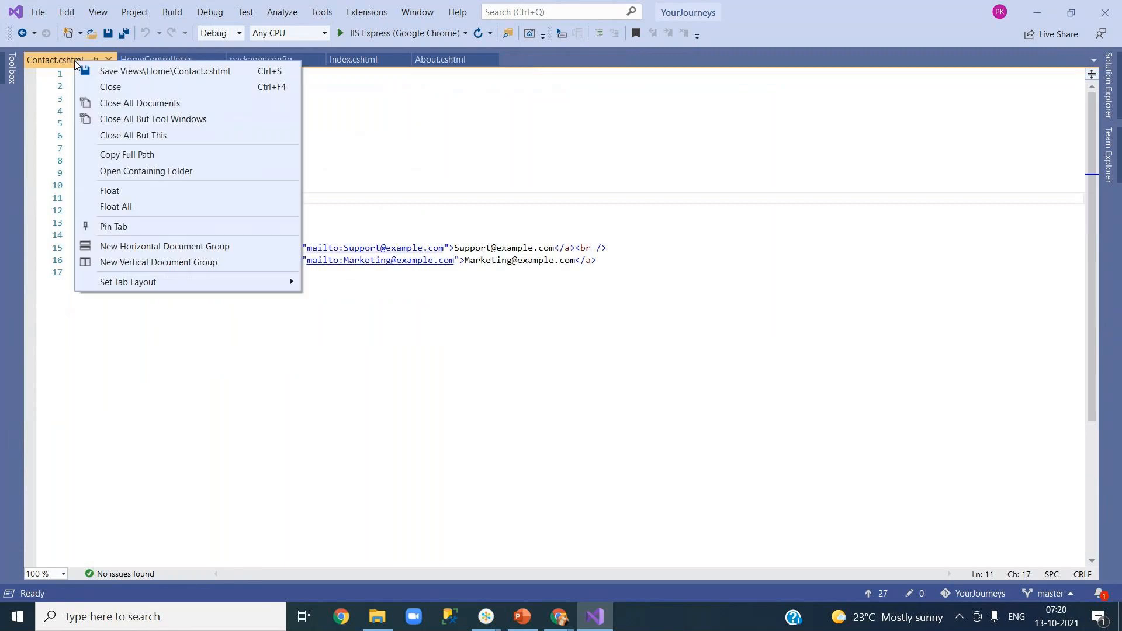
pyautogui.click(122, 88)
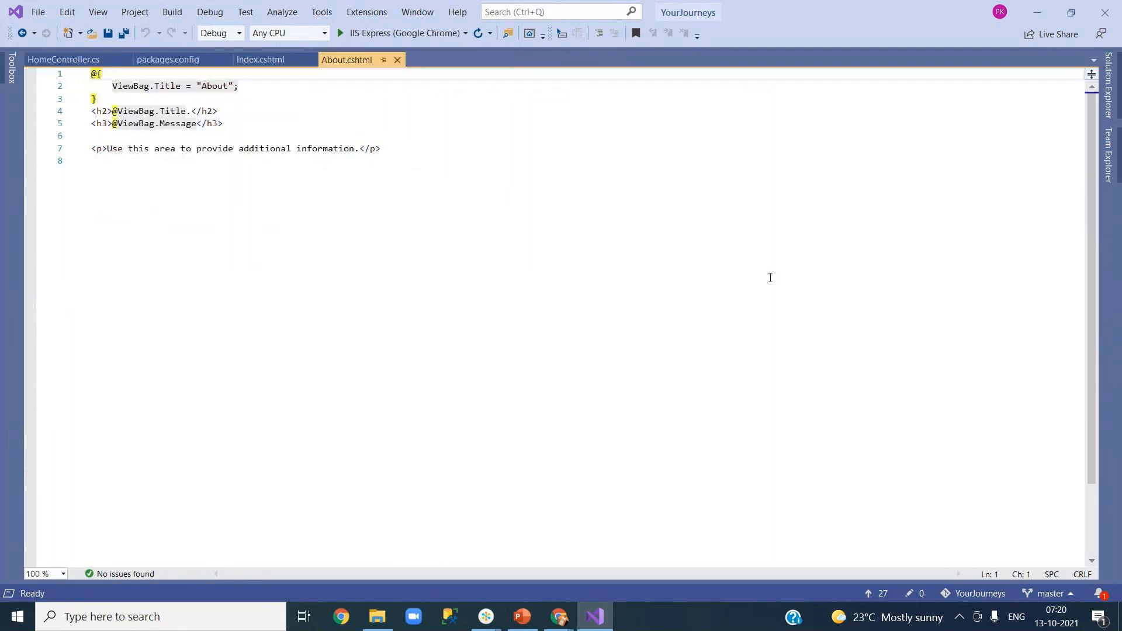
pyautogui.click(1108, 88)
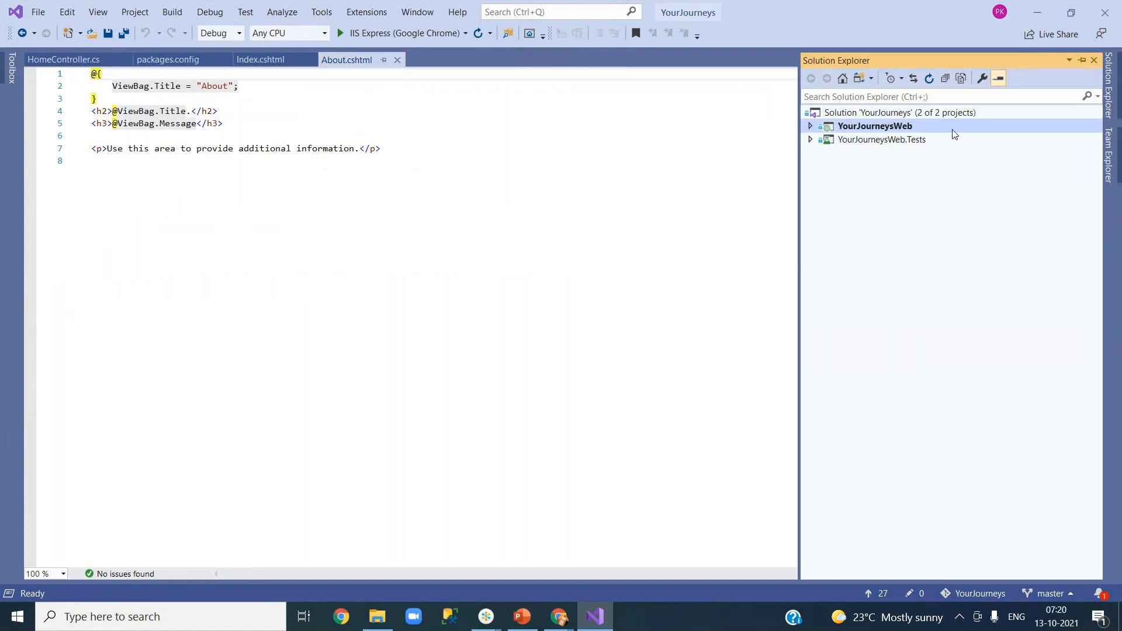
pyautogui.click(811, 126)
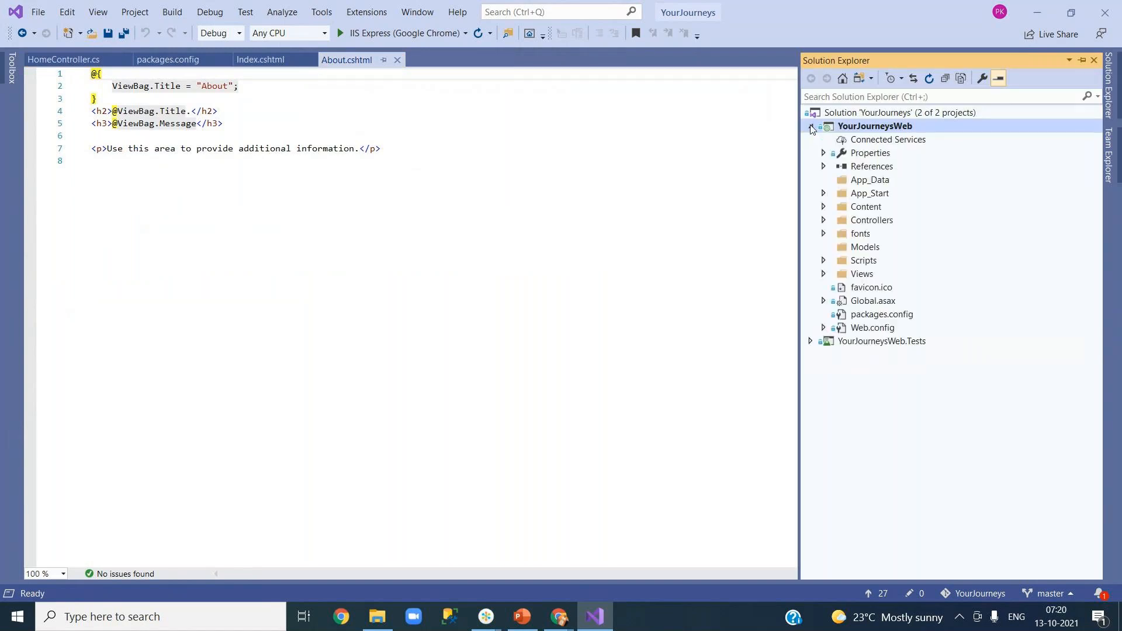
pyautogui.click(824, 220)
pyautogui.click(884, 234)
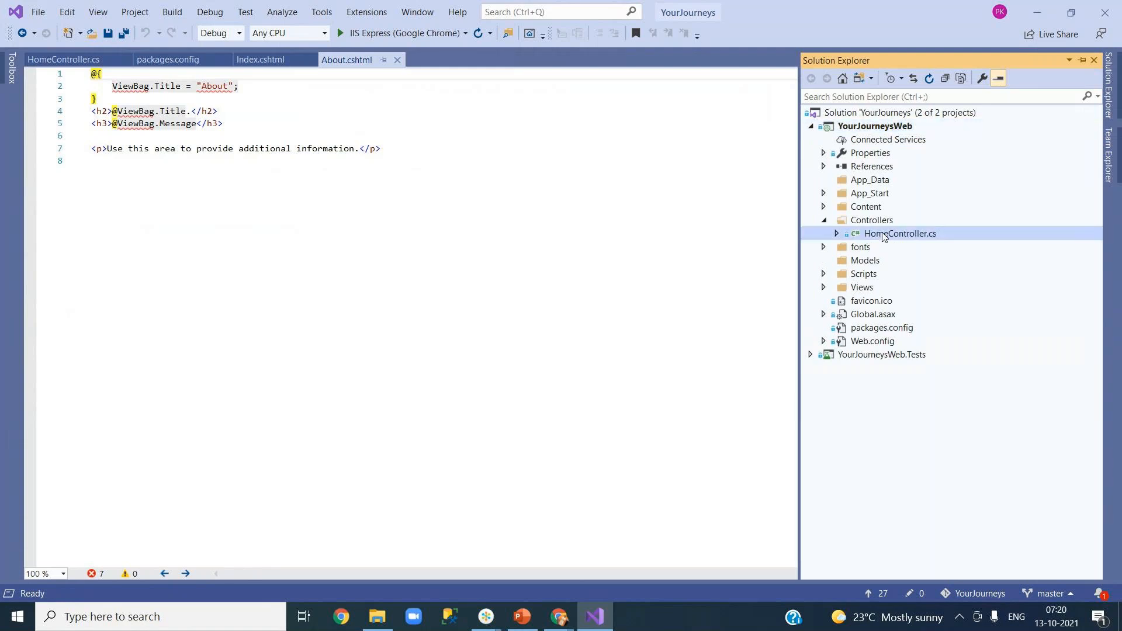
pyautogui.doubleClick(884, 234)
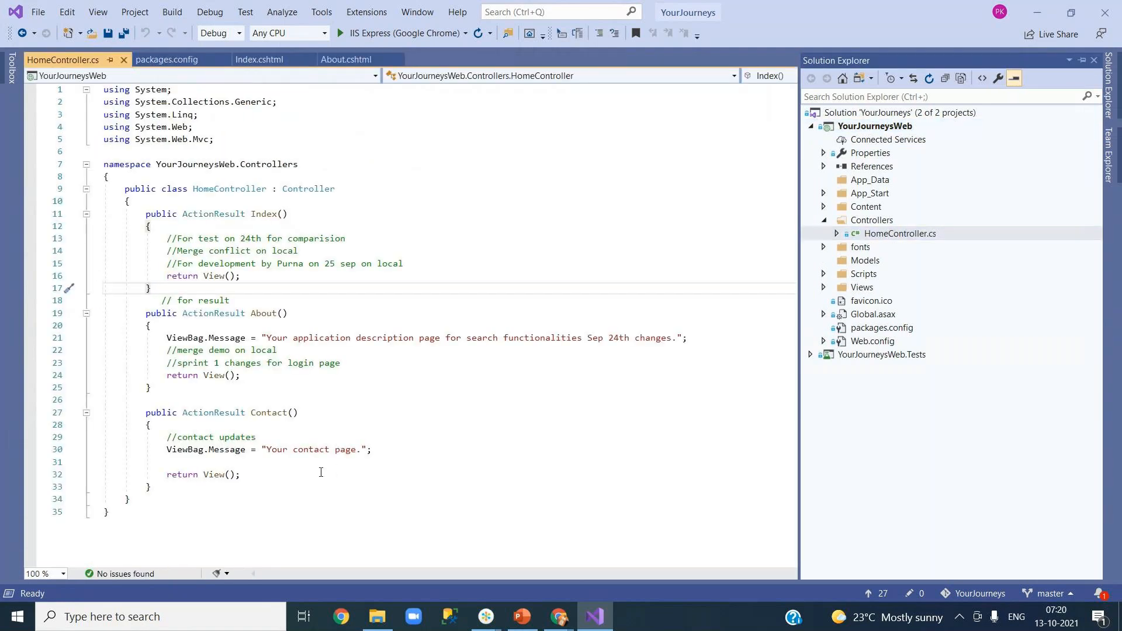
# Add a //test comment after line 30 inside Contact() and save HomeController.cs.
pyautogui.click(491, 451)
pyautogui.press('Return')
pyautogui.press('Return')
pyautogui.write('//test')
pyautogui.hotkey('ctrl', 's')
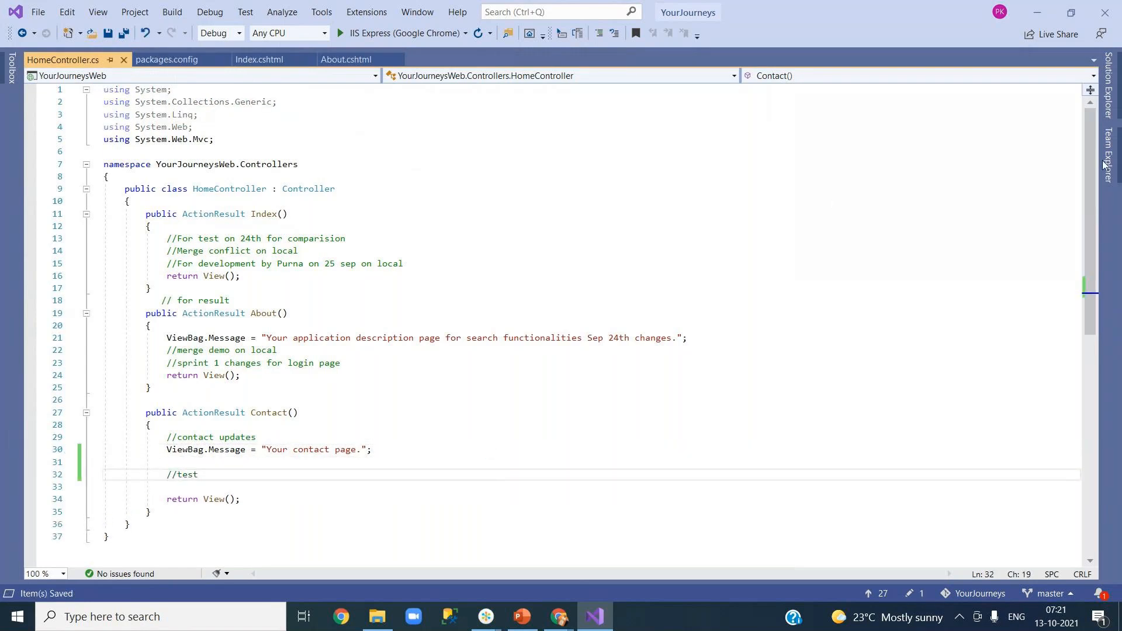
# Commit all pending changes locally with the message 'test'.
pyautogui.click(1110, 167)
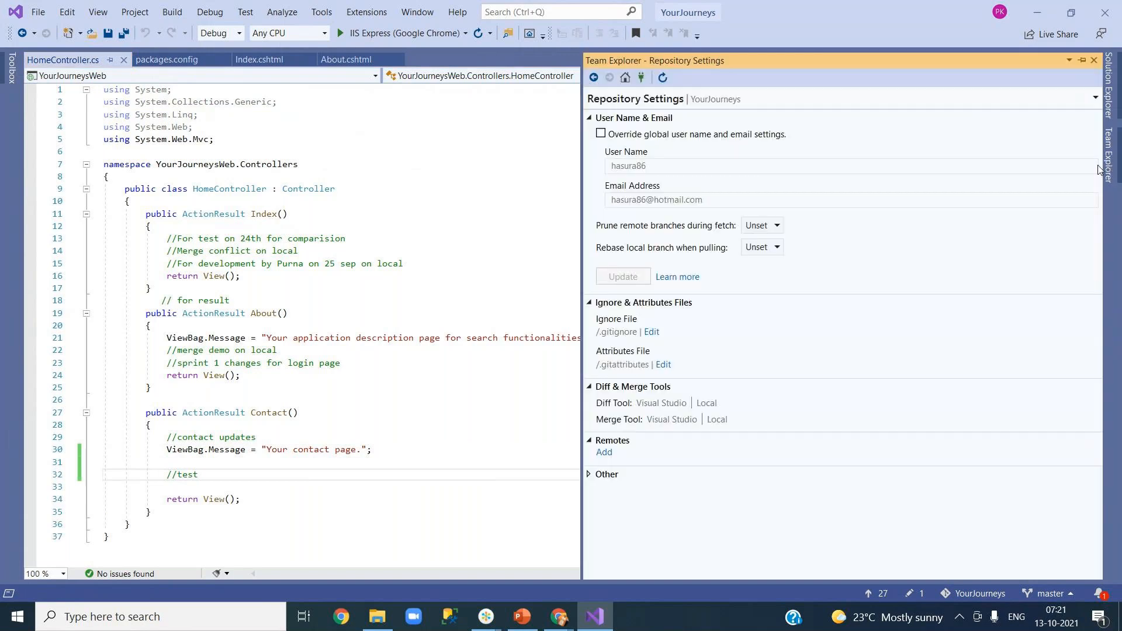
pyautogui.click(624, 77)
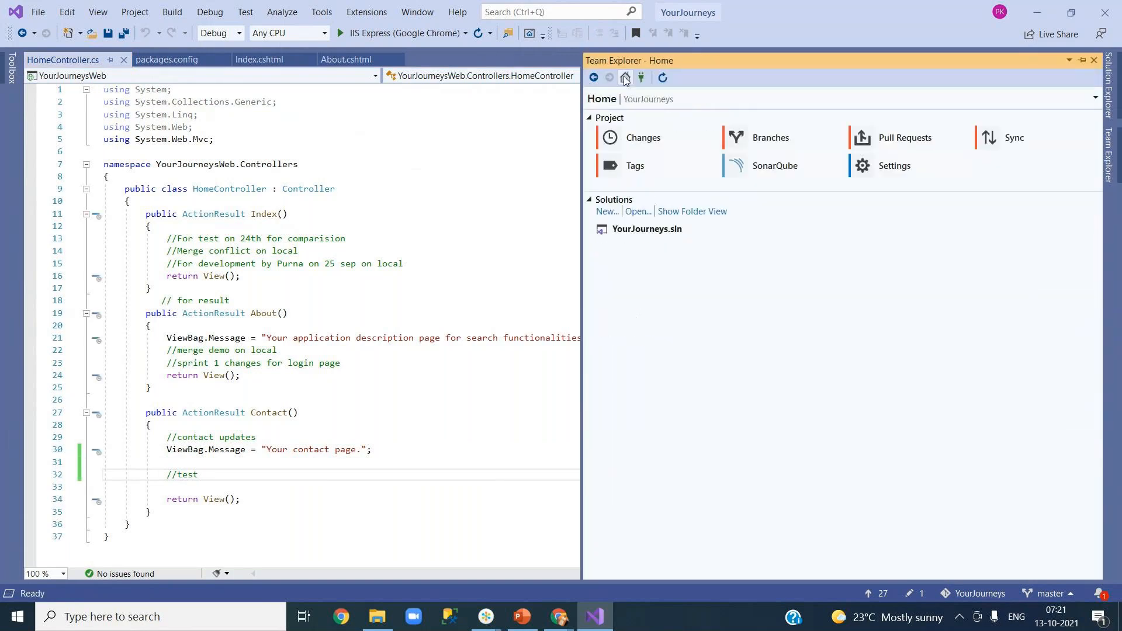
pyautogui.click(644, 138)
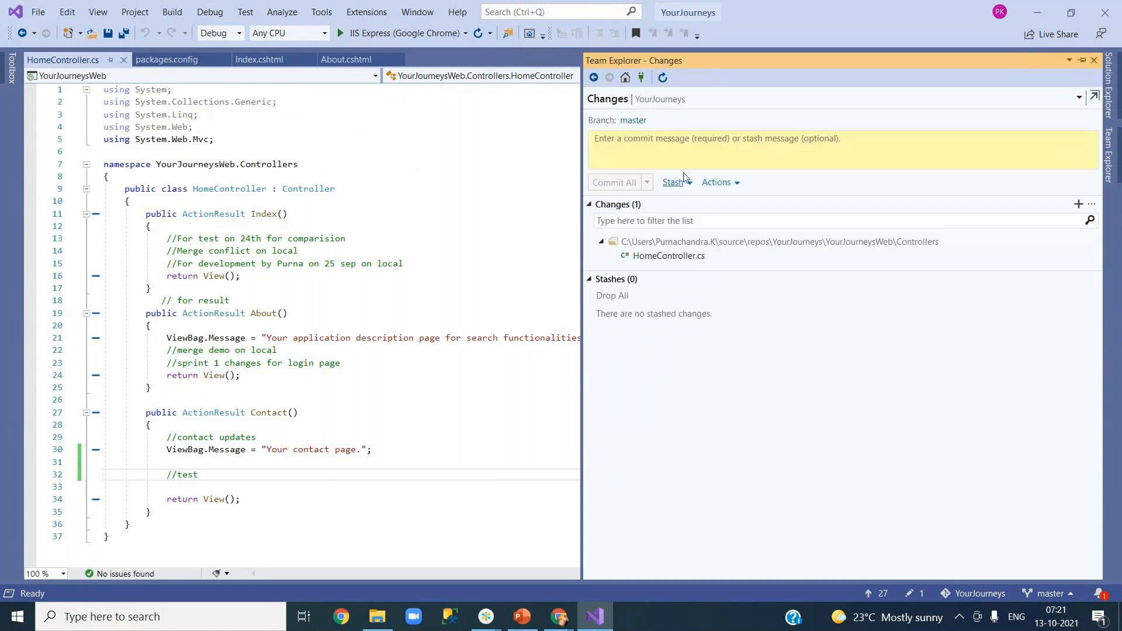
pyautogui.click(675, 149)
pyautogui.write('test')
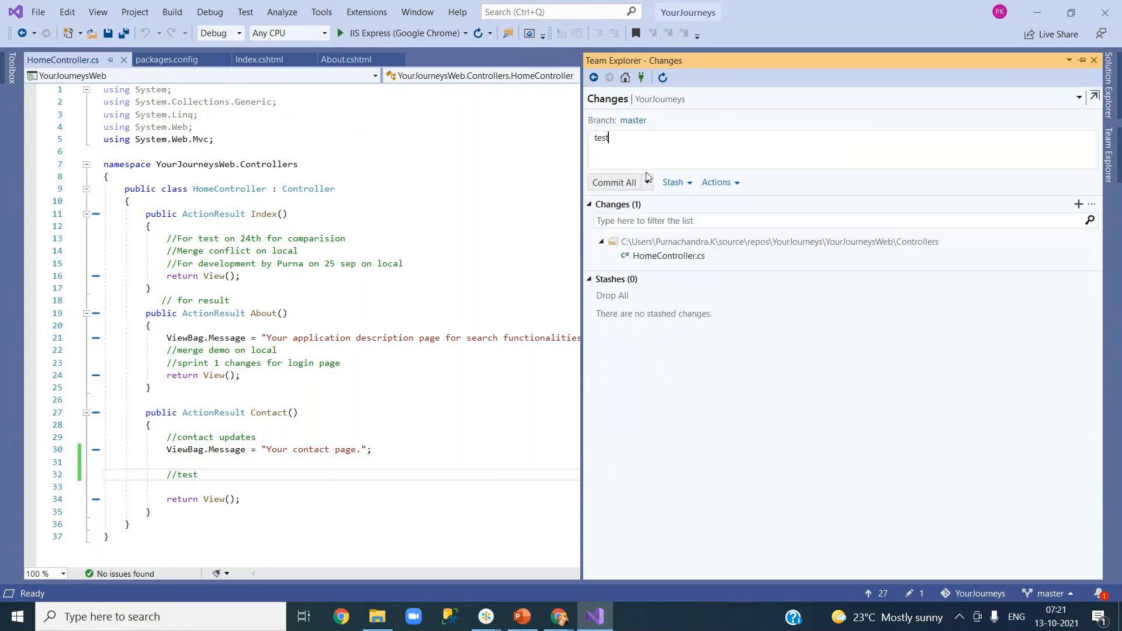
pyautogui.click(647, 183)
pyautogui.click(648, 218)
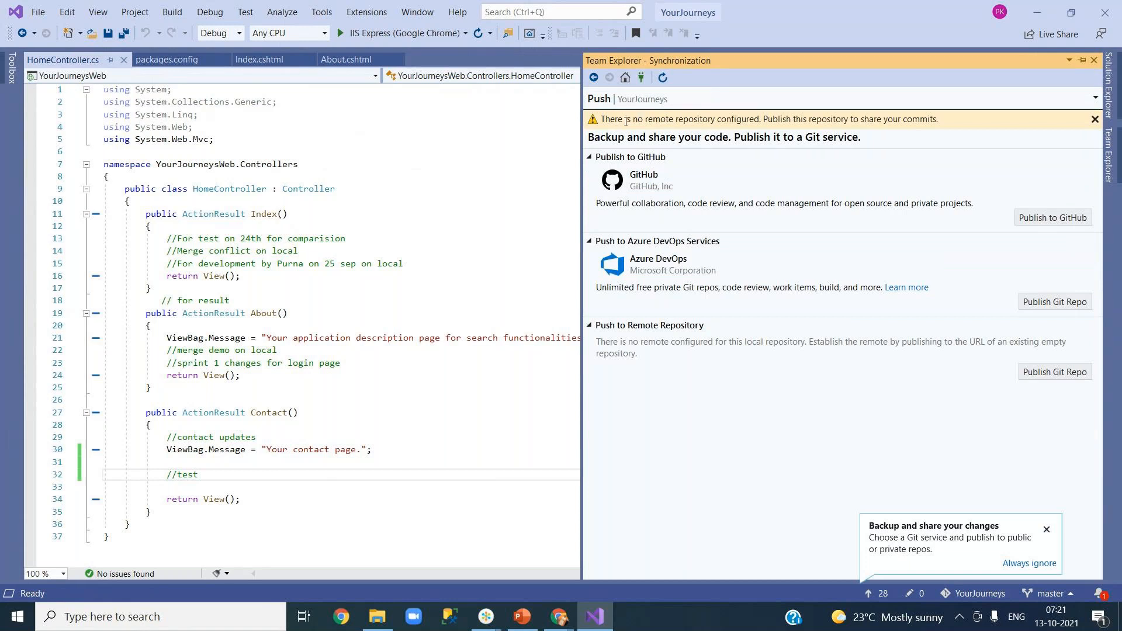
pyautogui.moveTo(611, 119); pyautogui.dragTo(942, 120)
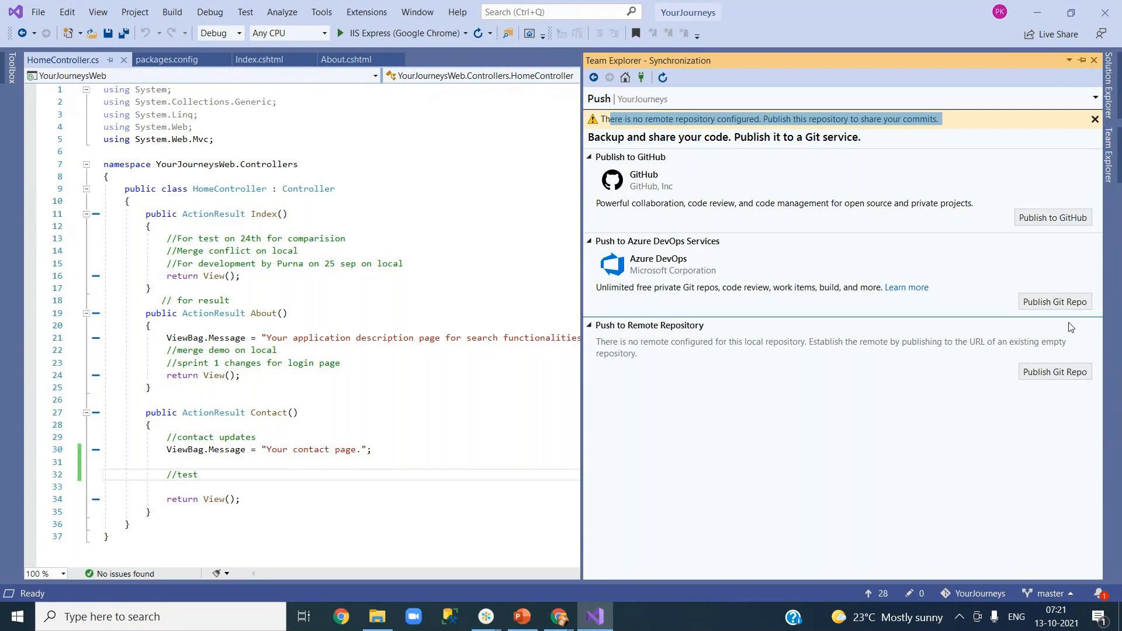
# Publish the Git repo to Azure DevOps, organization OnlineTravel, project OnlineReservationSystem, using the existing Microsoft account.
pyautogui.click(1062, 304)
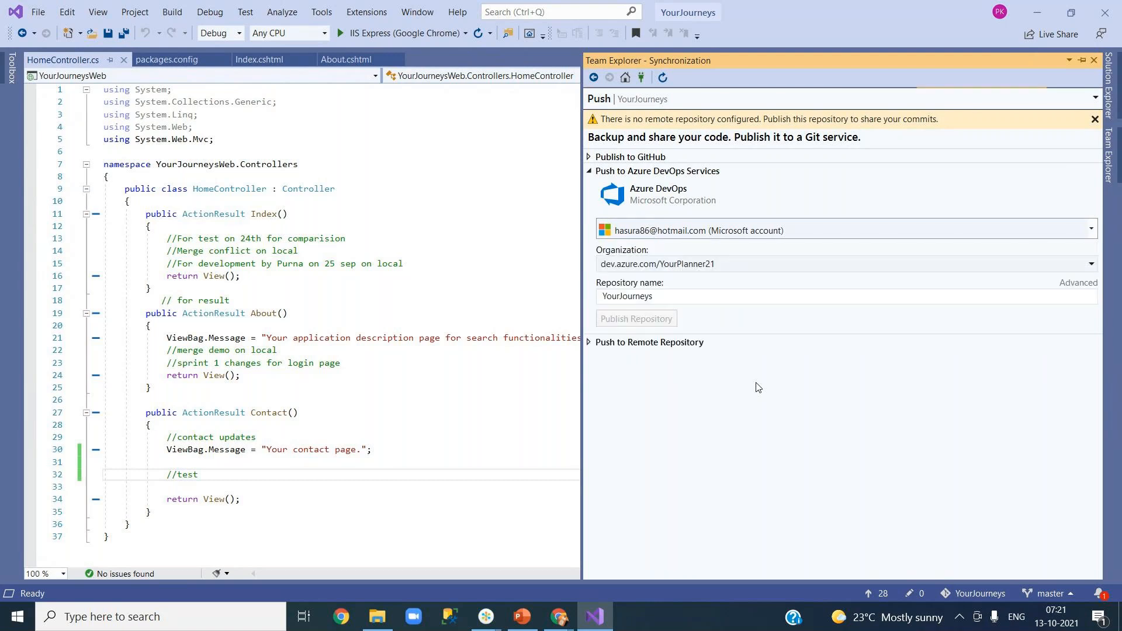
pyautogui.click(694, 266)
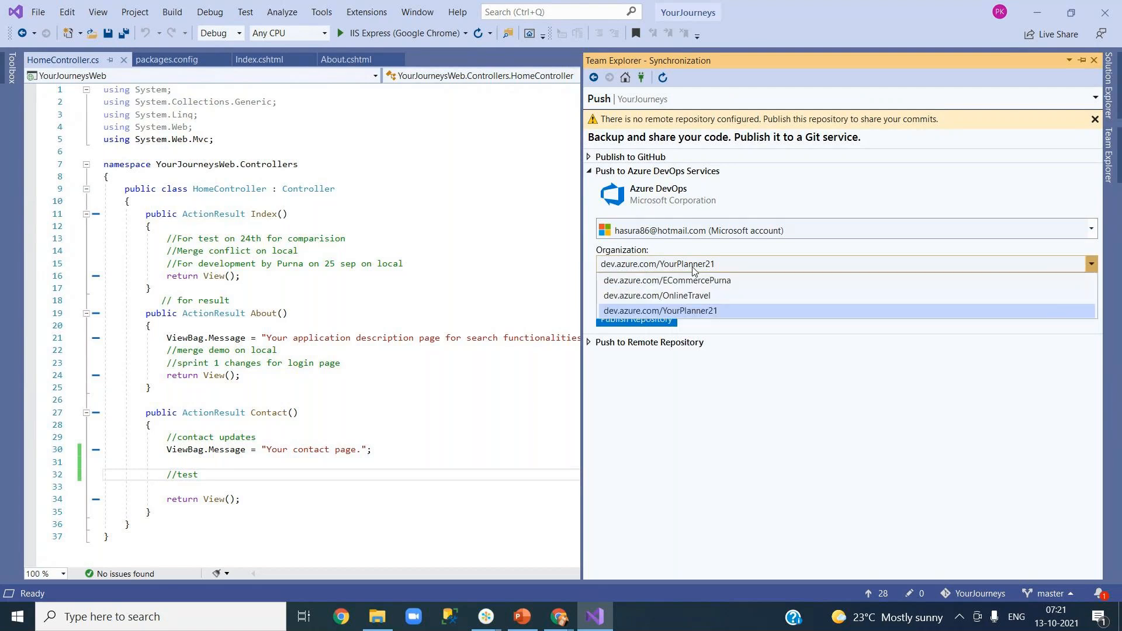
pyautogui.click(745, 301)
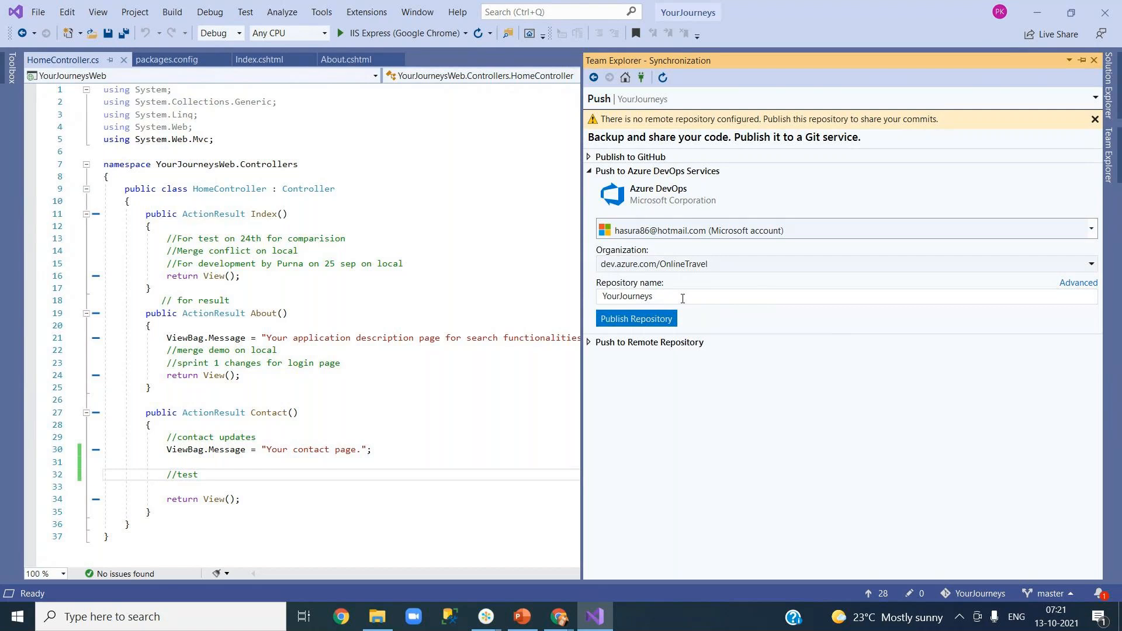
pyautogui.click(1078, 283)
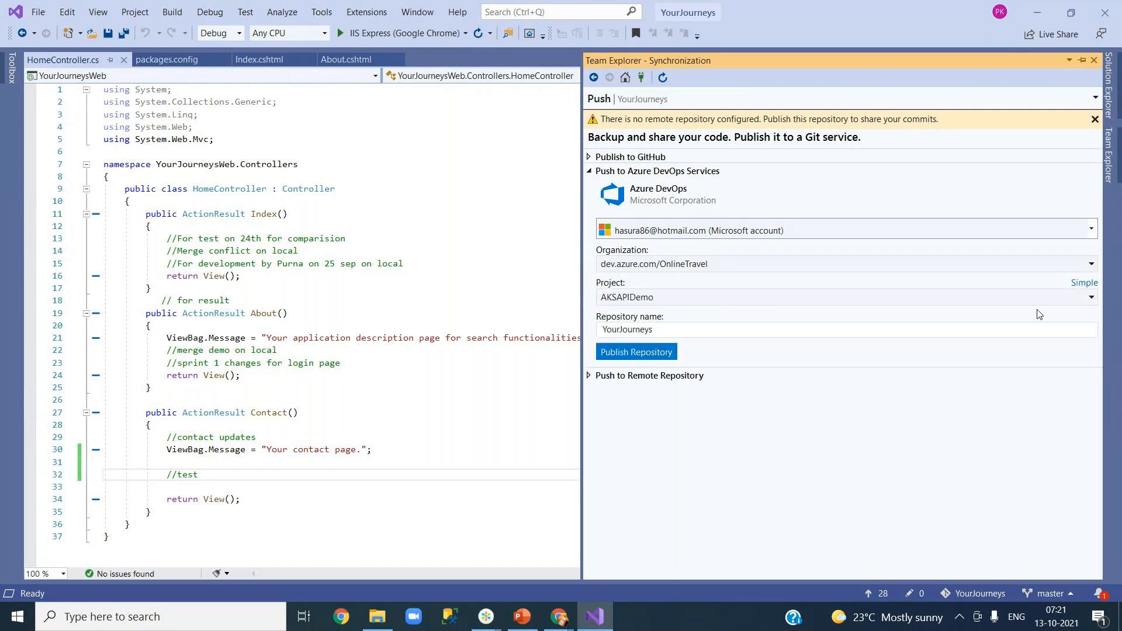
pyautogui.click(957, 300)
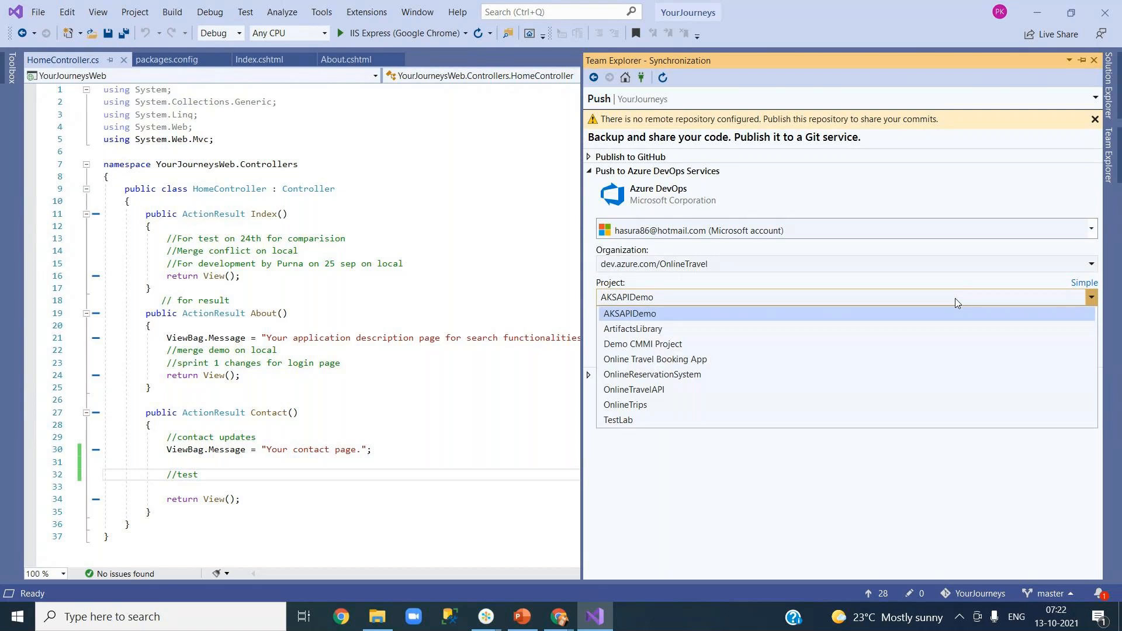
pyautogui.click(767, 374)
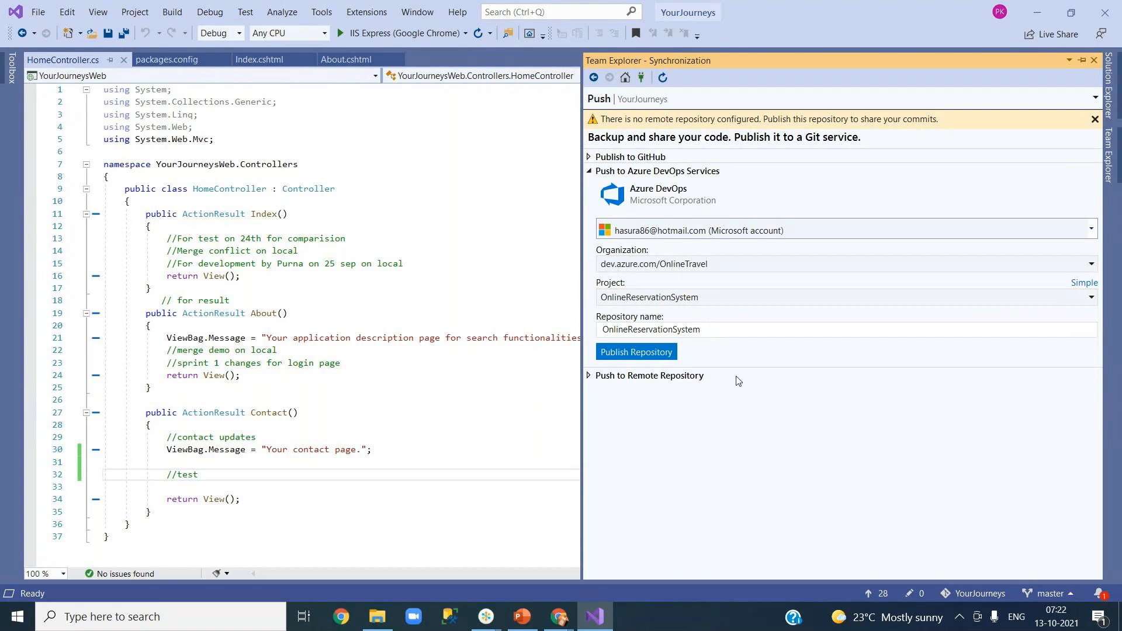
pyautogui.click(640, 353)
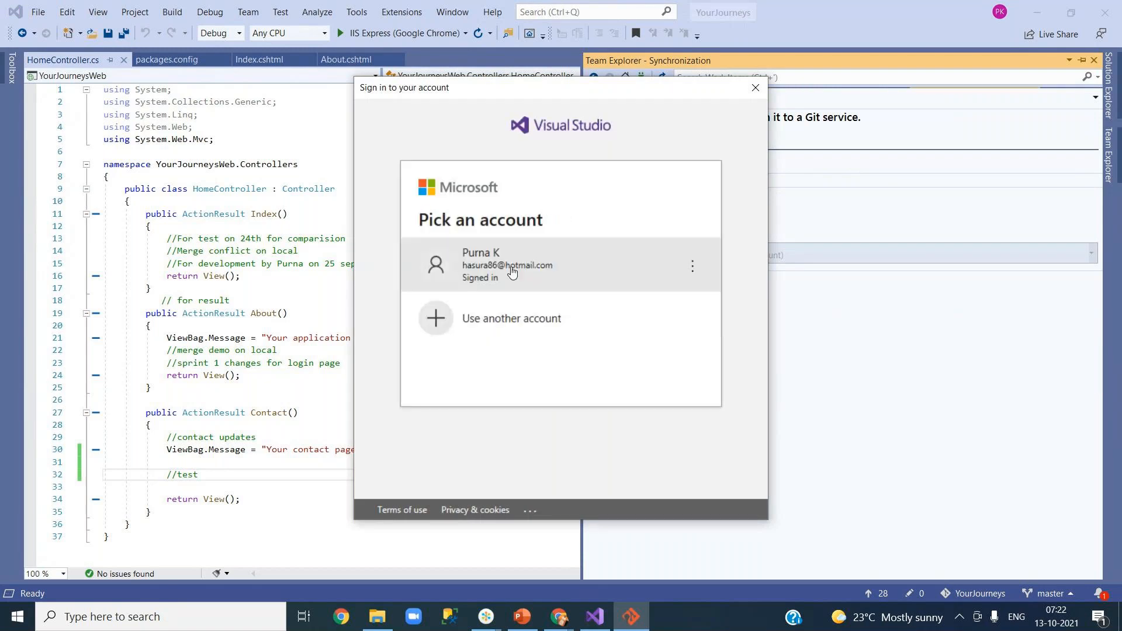
pyautogui.click(553, 265)
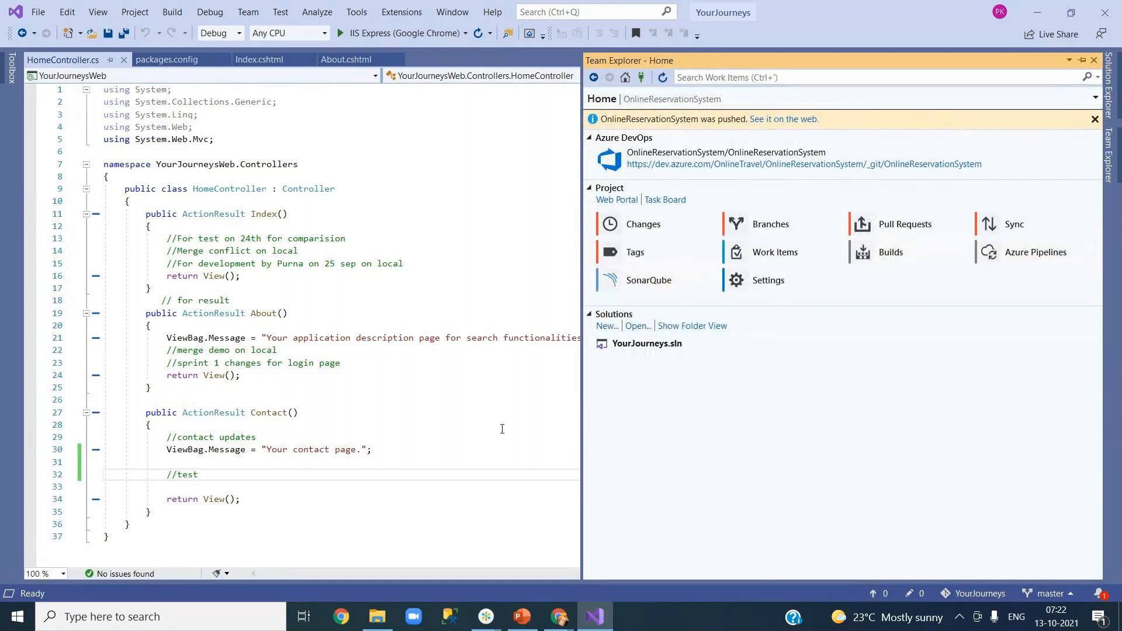
pyautogui.click(560, 617)
# Check the pushed files in OnlineTravel's OnlineReservationSystem repo, then open its empty Pipelines page.
pyautogui.click(531, 570)
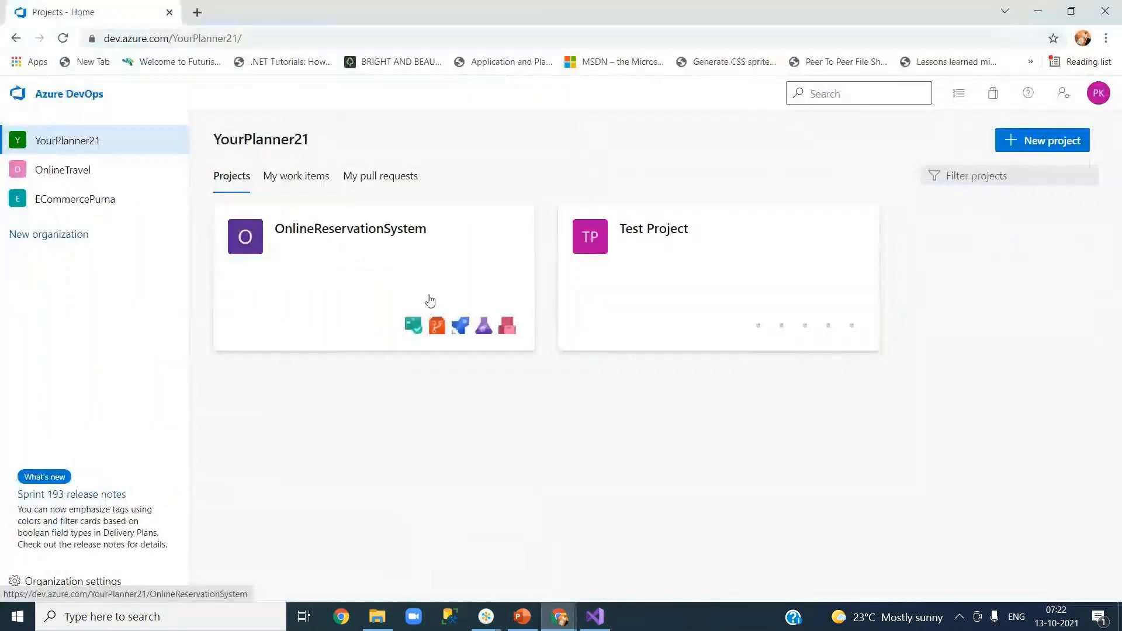
pyautogui.click(88, 176)
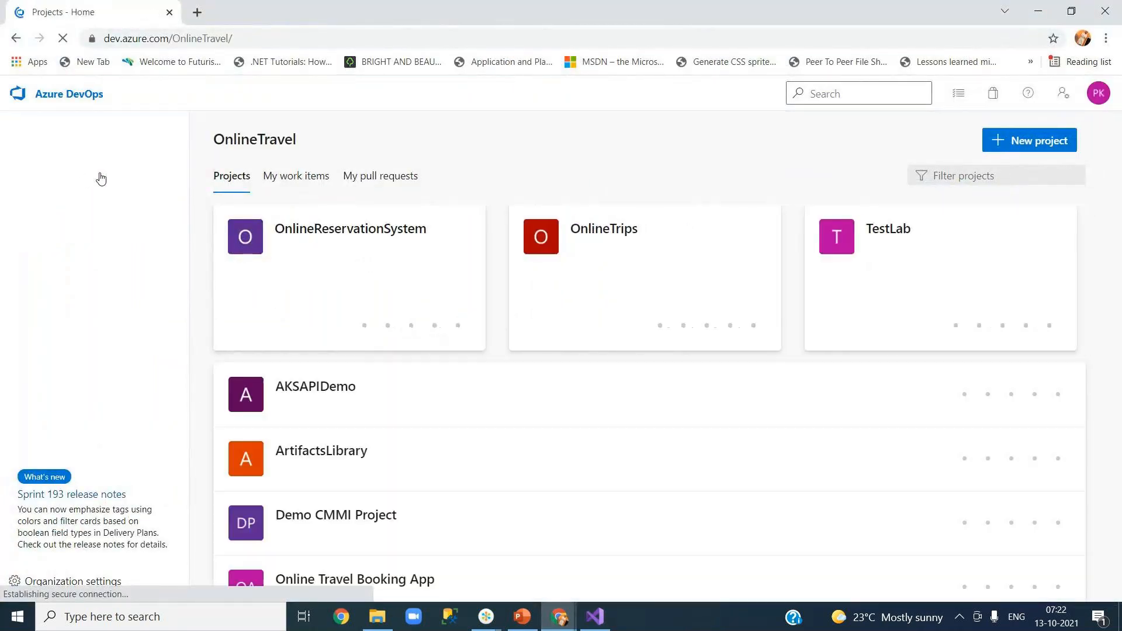
pyautogui.click(375, 233)
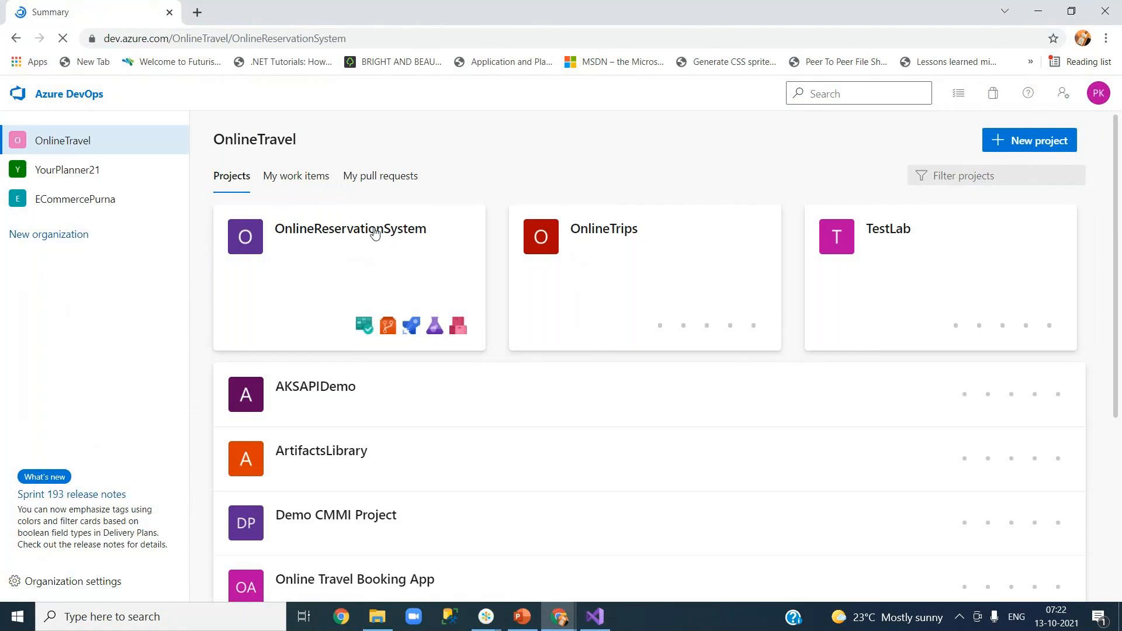
pyautogui.moveTo(85, 298)
pyautogui.moveTo(76, 330)
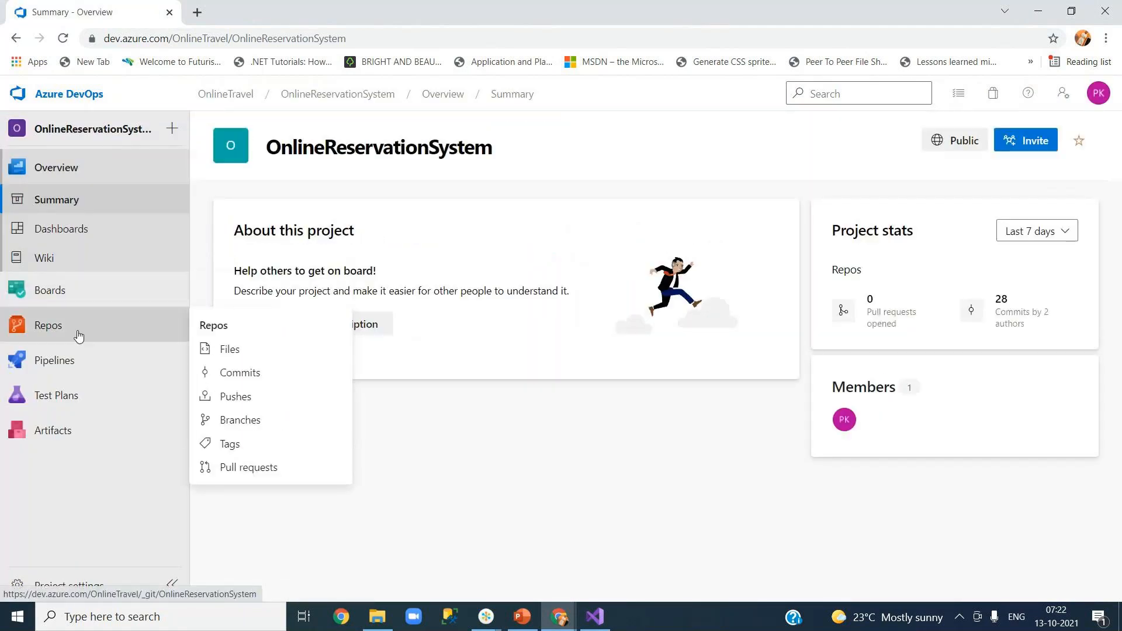
pyautogui.click(202, 350)
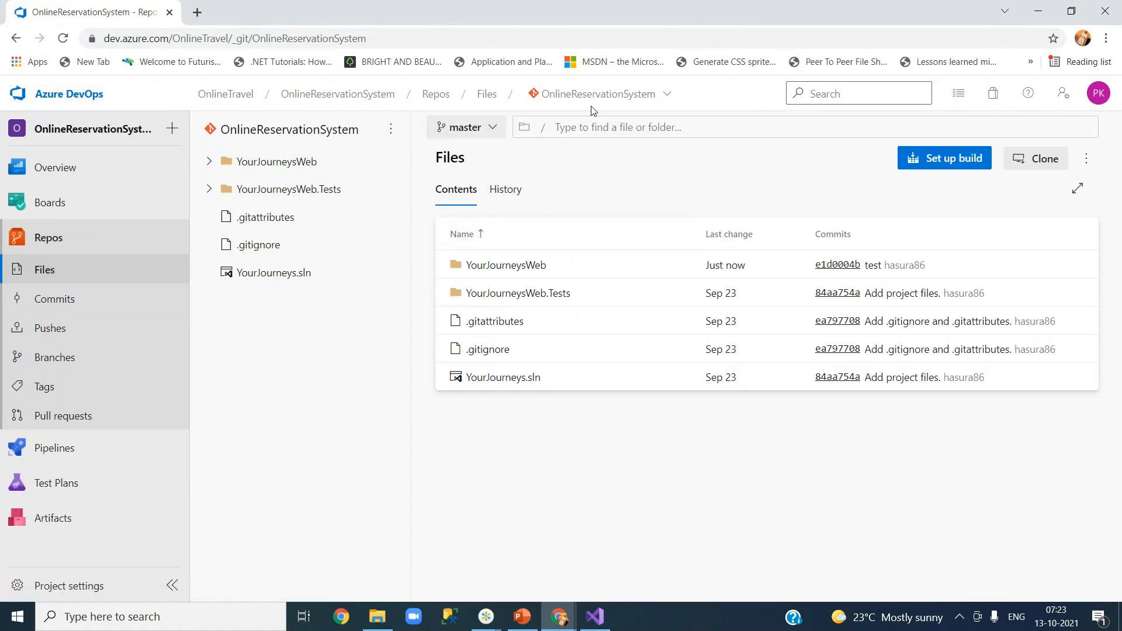
pyautogui.click(490, 129)
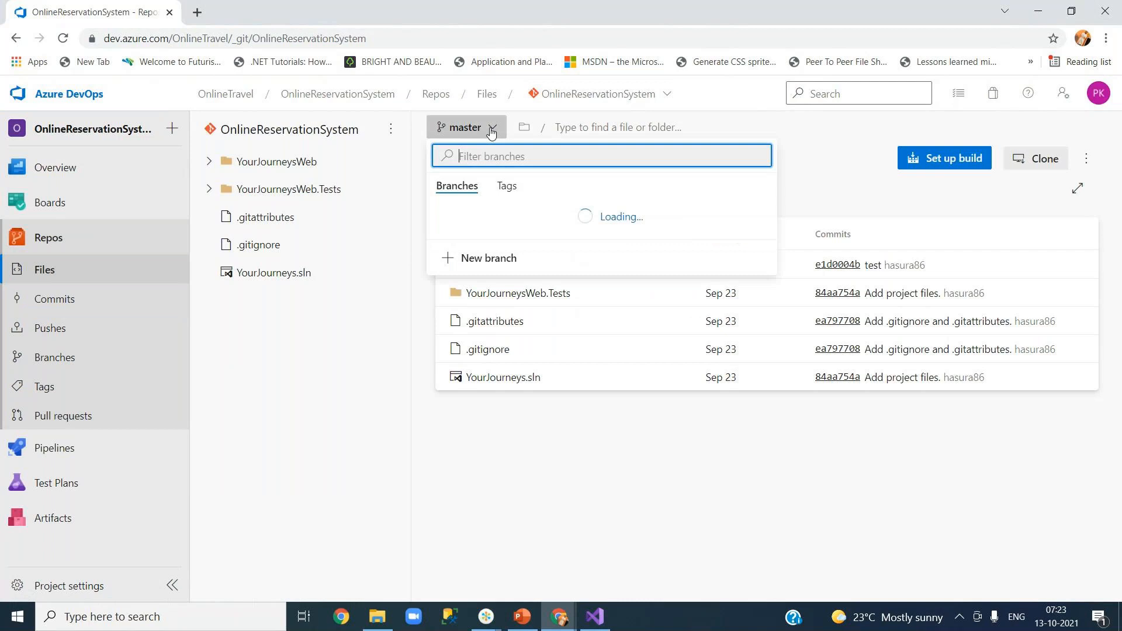
pyautogui.click(295, 416)
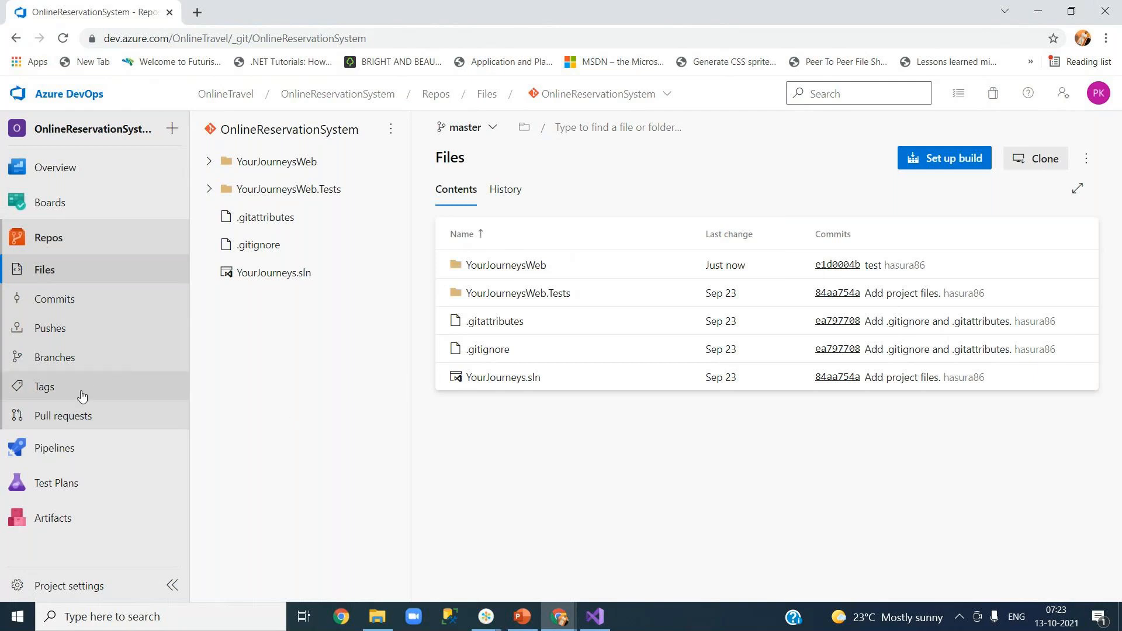
pyautogui.moveTo(75, 447)
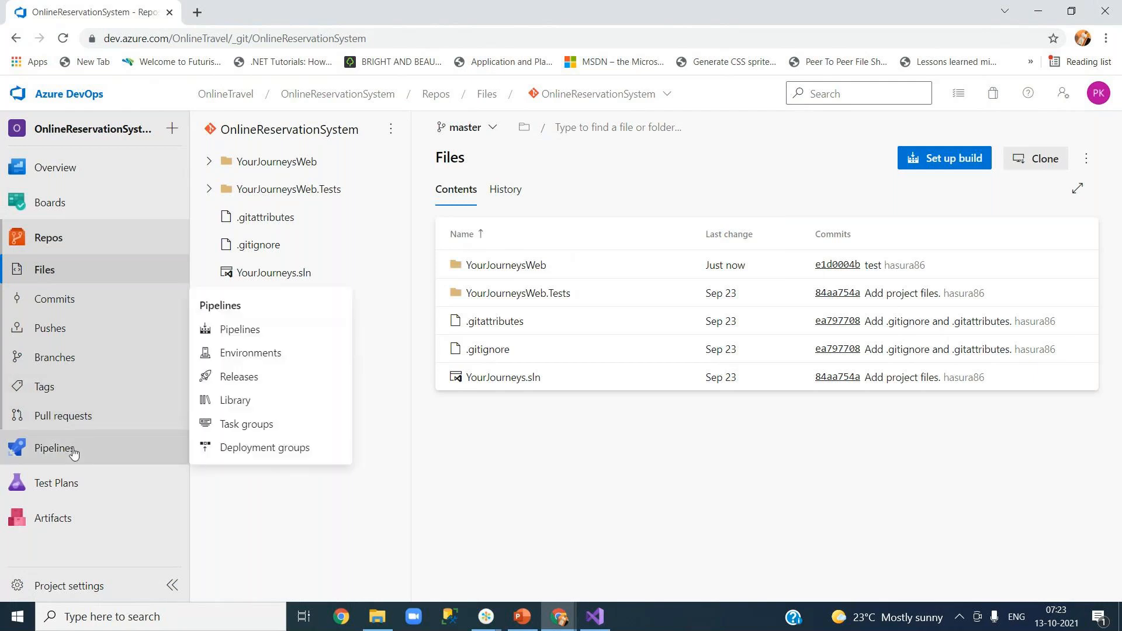
pyautogui.click(261, 331)
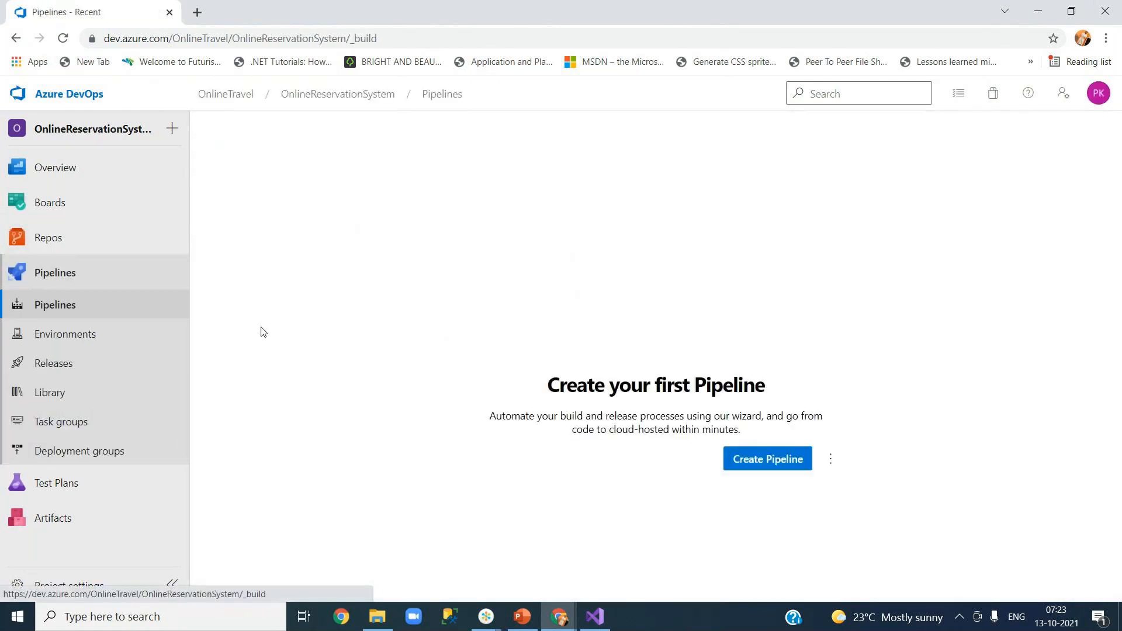
# Create a classic pipeline on the OnlineReservationSystem master branch from the ASP.NET template with windows-2019 agents.
pyautogui.click(787, 461)
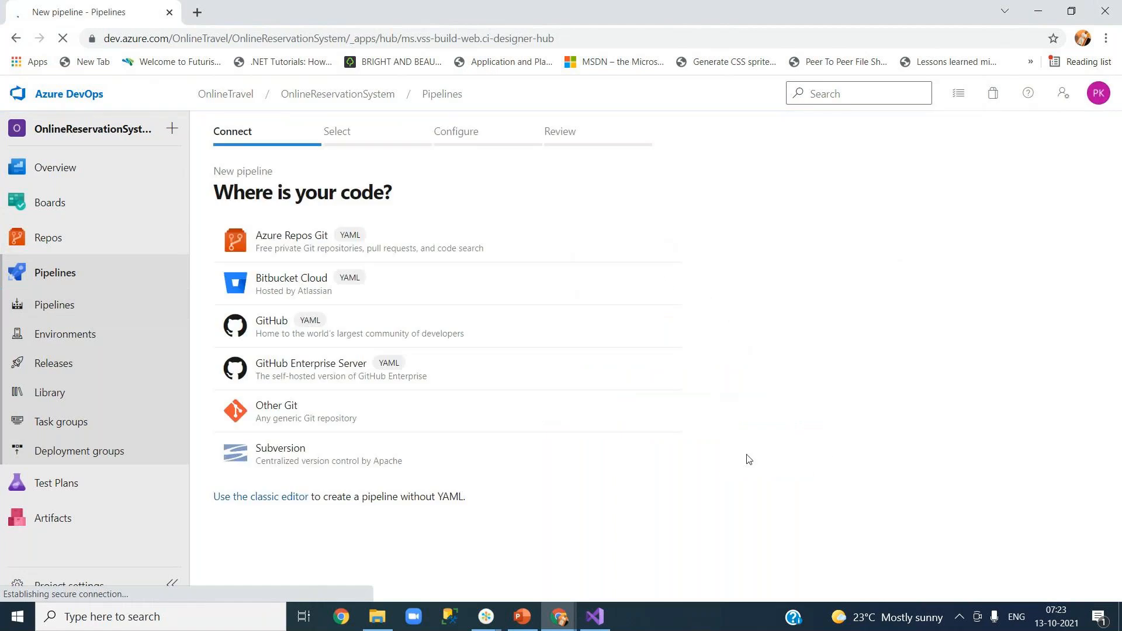
pyautogui.click(239, 498)
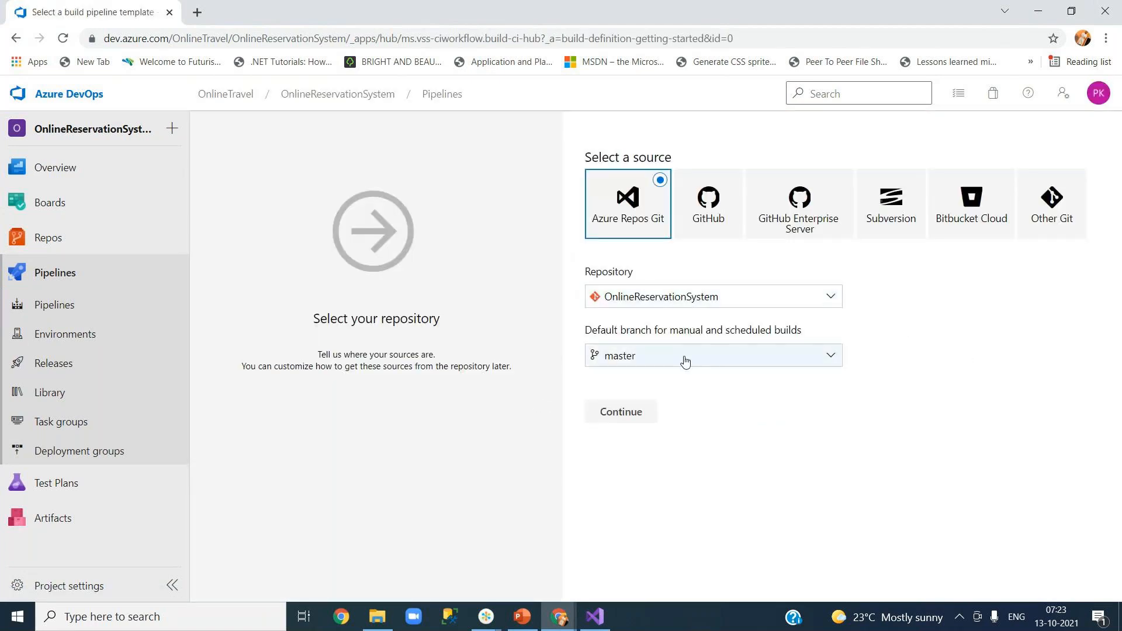
pyautogui.click(614, 412)
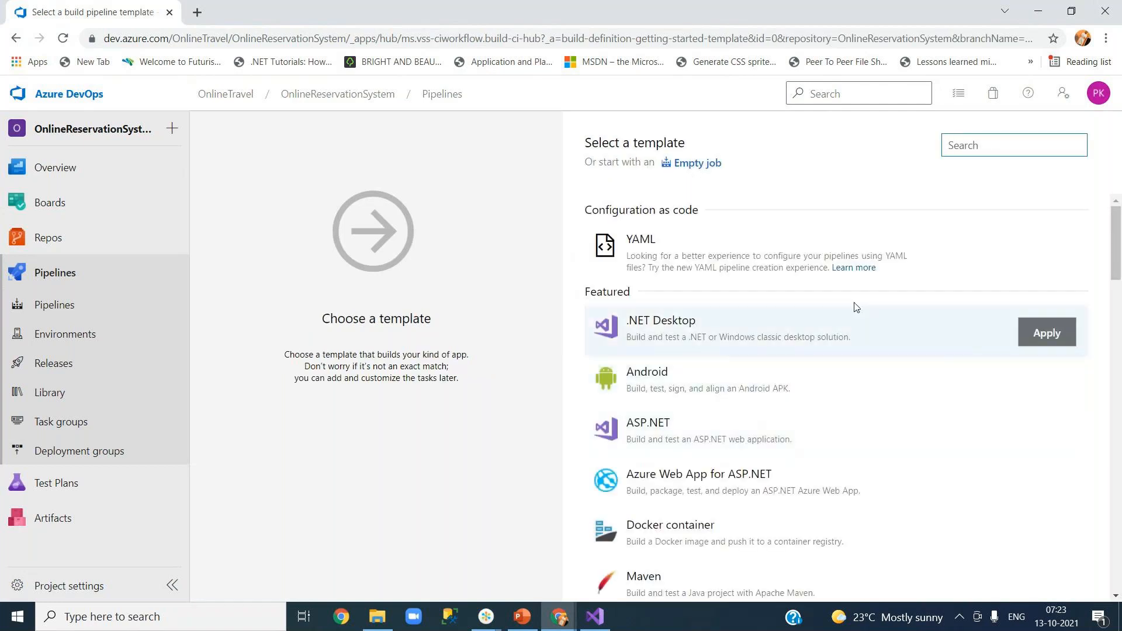
pyautogui.click(728, 435)
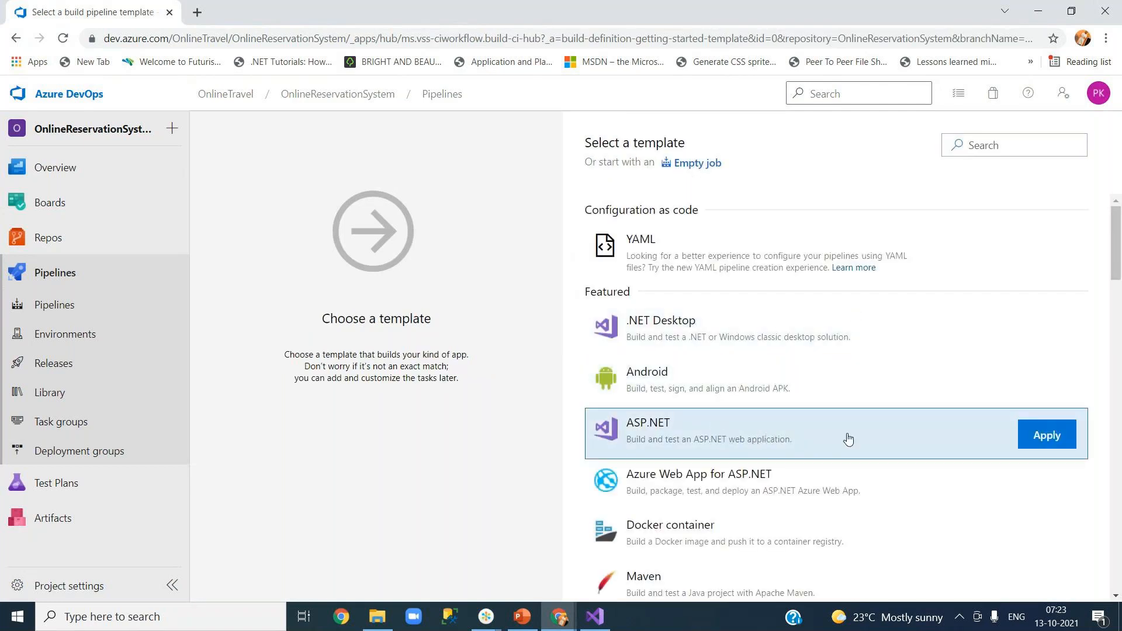
pyautogui.click(1057, 444)
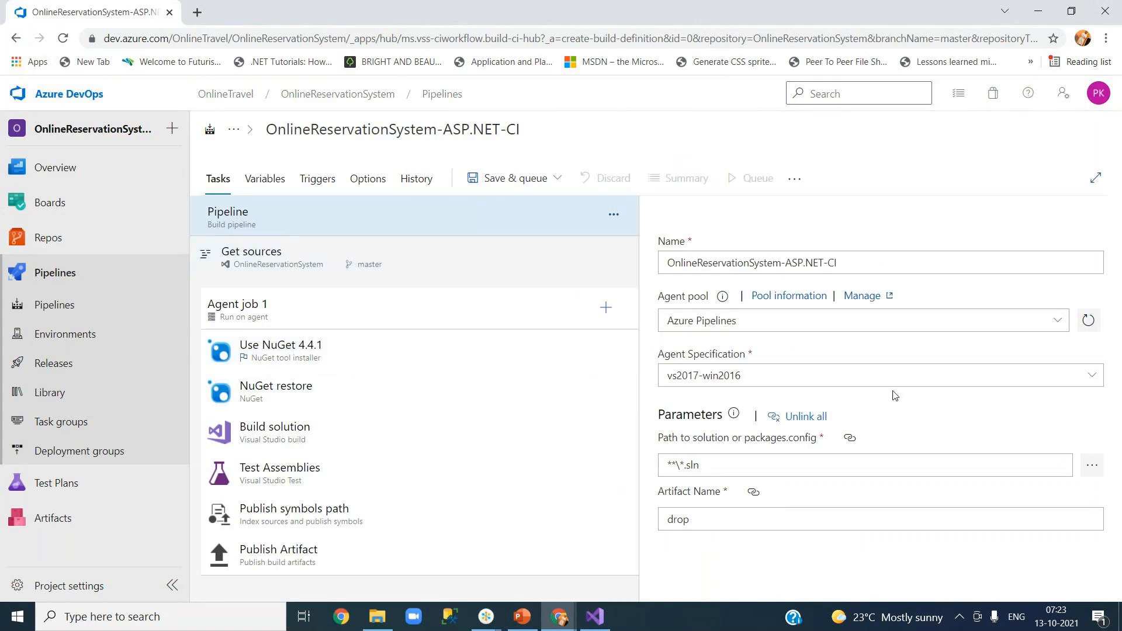
pyautogui.click(1095, 375)
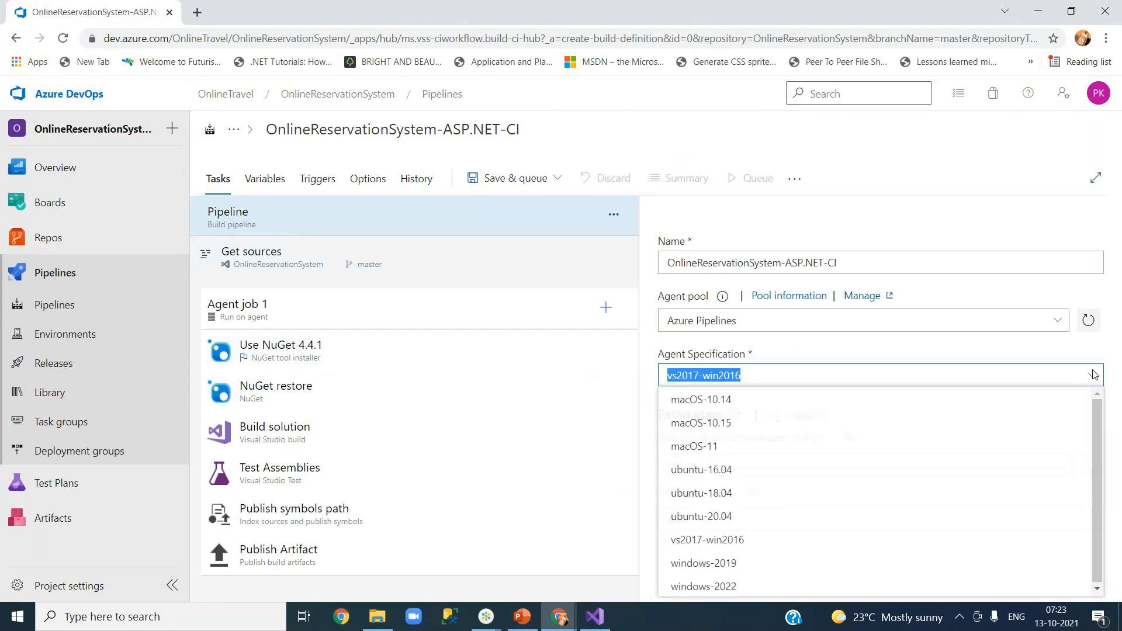
pyautogui.click(737, 566)
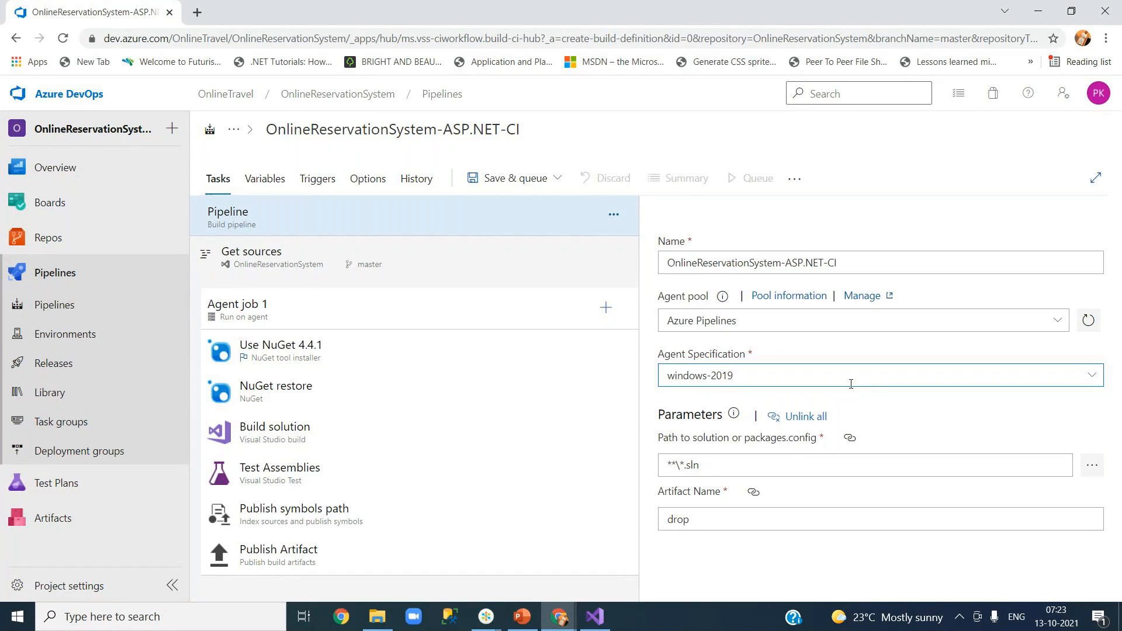
# Review the pipeline tasks, unlink the Build solution task's Solution setting, and browse for a path.
pyautogui.click(300, 326)
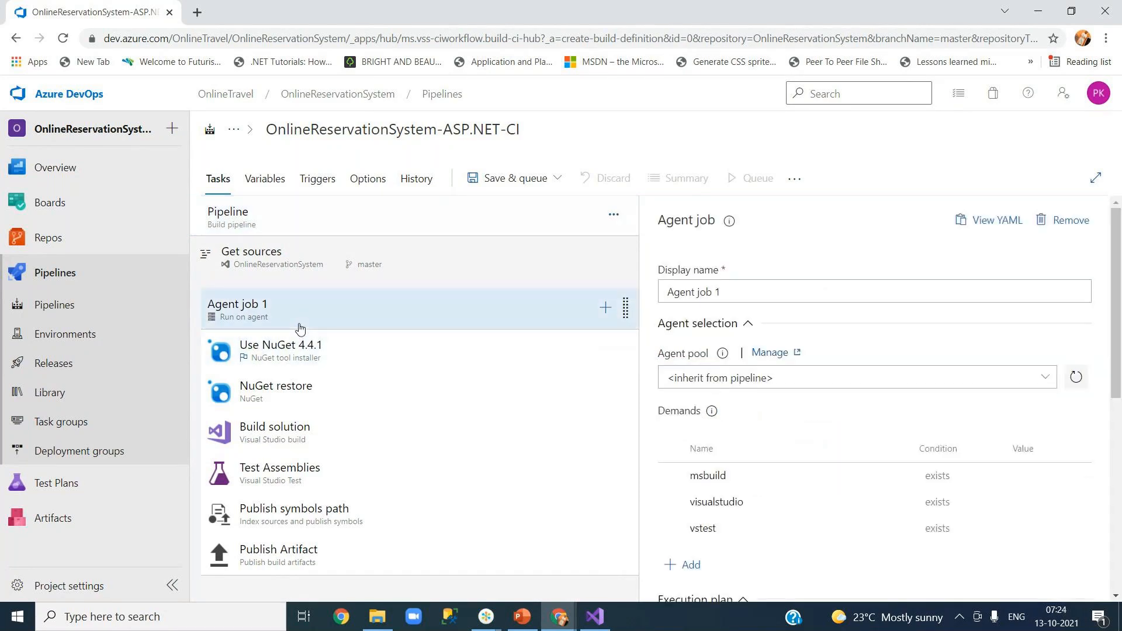
pyautogui.click(294, 264)
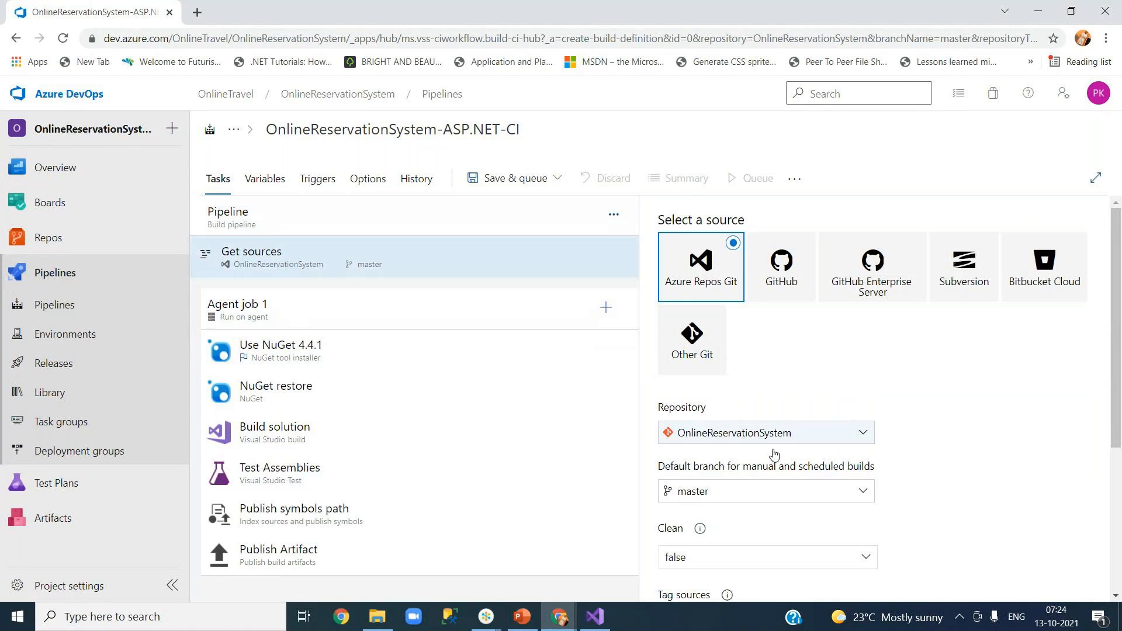
pyautogui.click(467, 312)
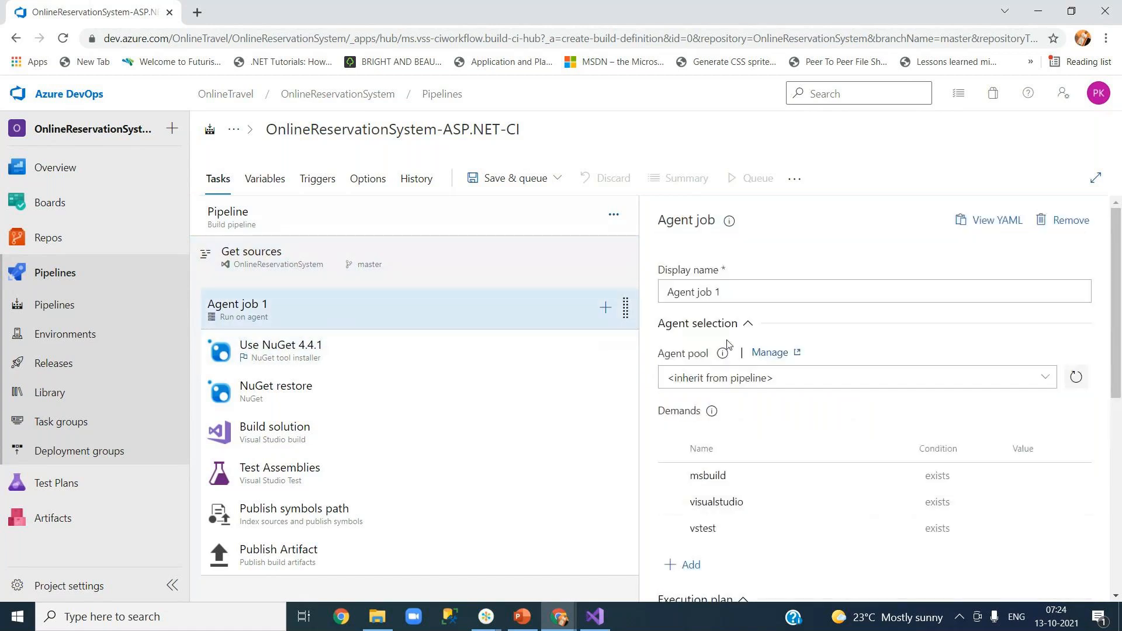
pyautogui.click(274, 359)
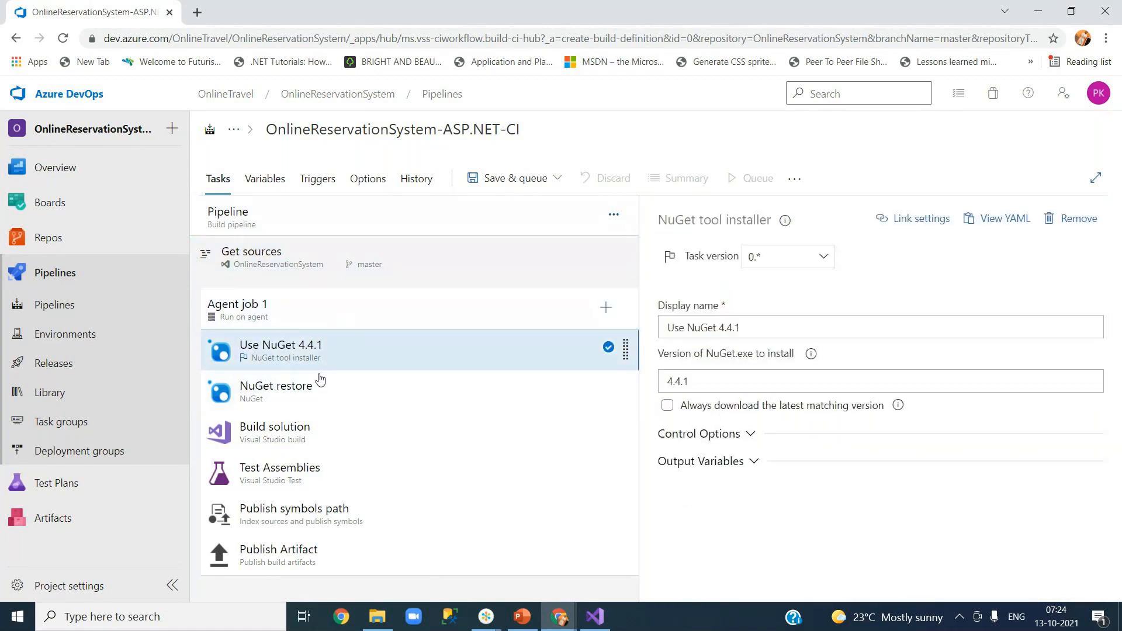
pyautogui.click(338, 398)
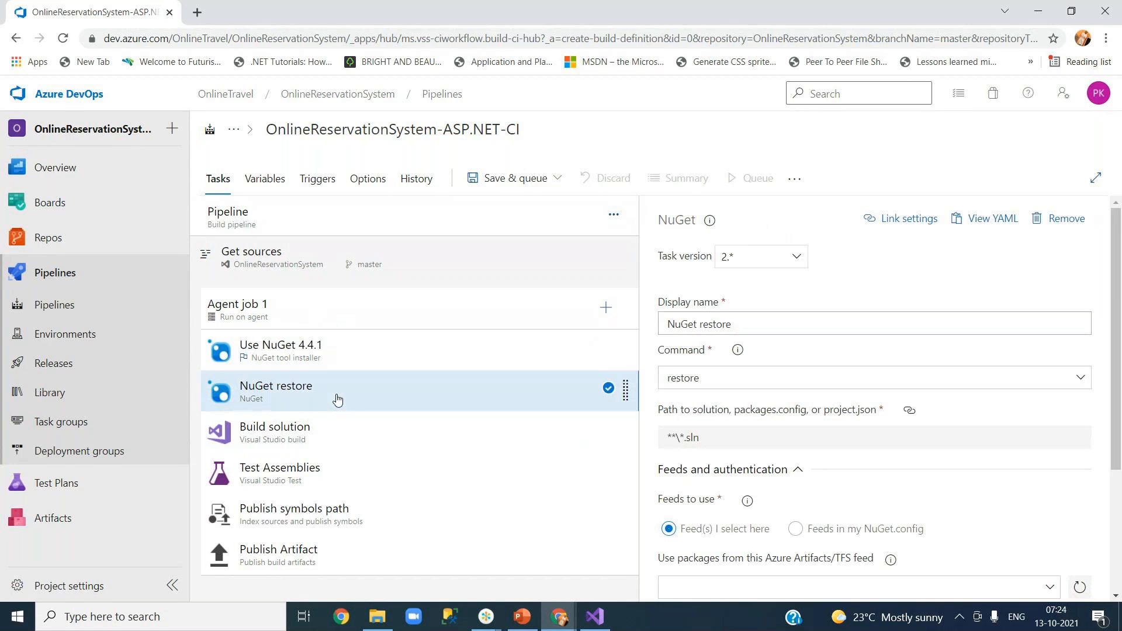
pyautogui.click(321, 439)
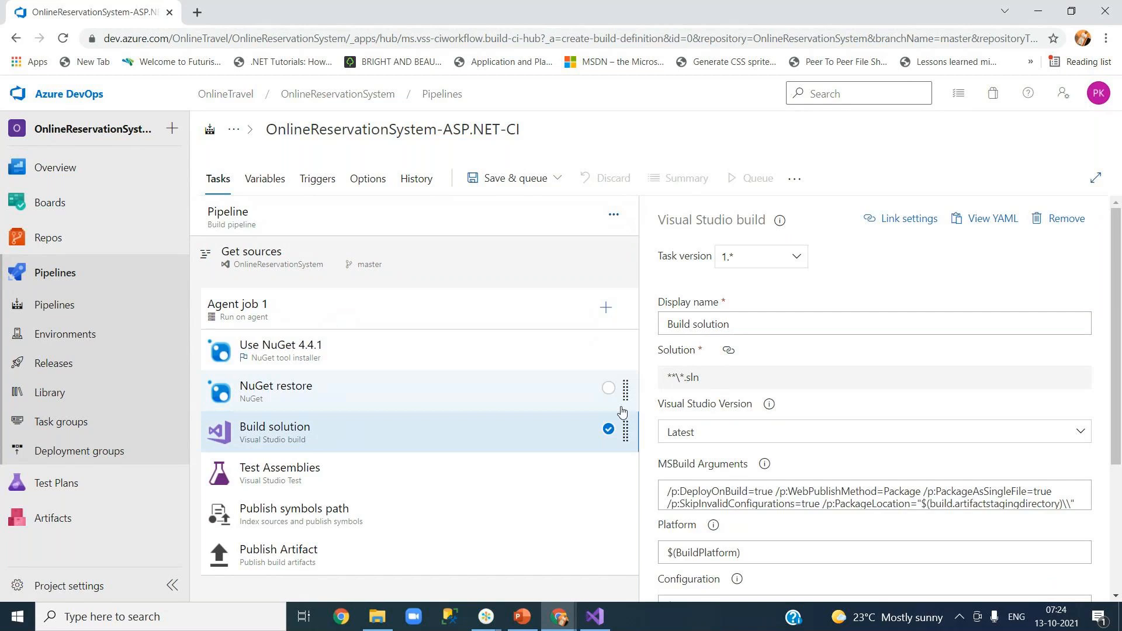
pyautogui.click(729, 352)
pyautogui.click(790, 408)
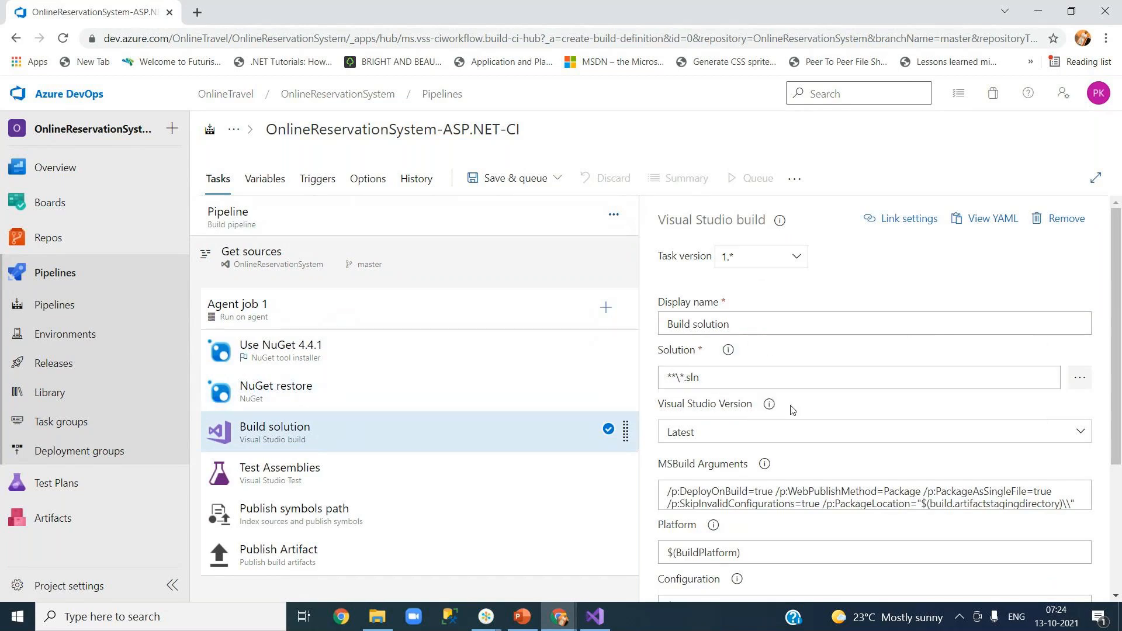
pyautogui.click(1078, 381)
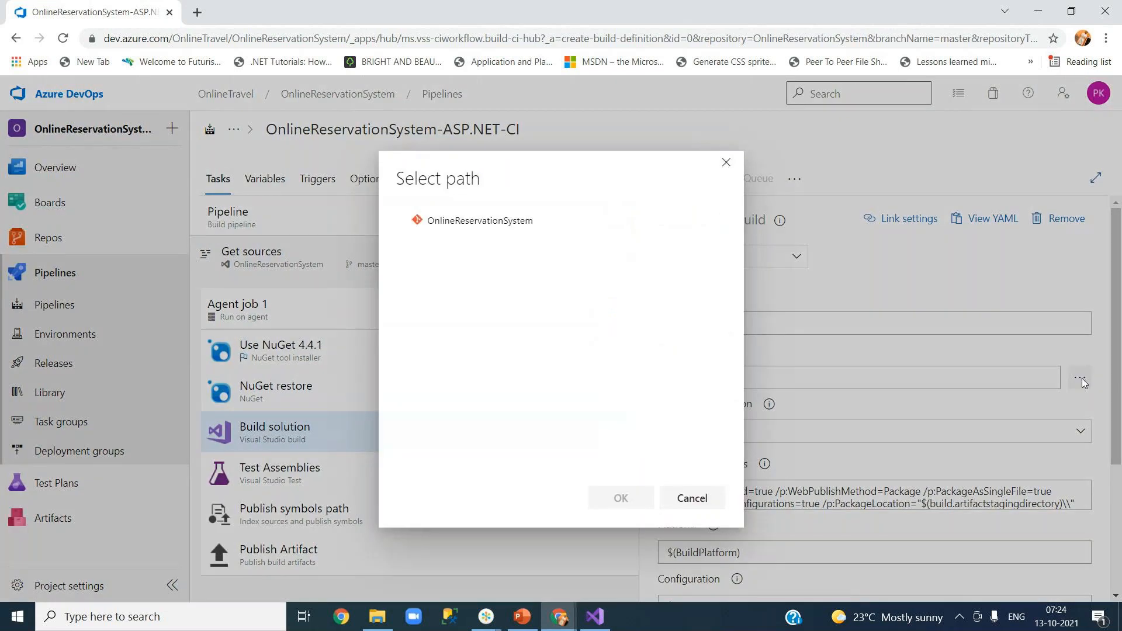
# Set the Build solution task's Solution to YourJourneys.sln from the repository, then go to Visual Studio.
pyautogui.click(483, 330)
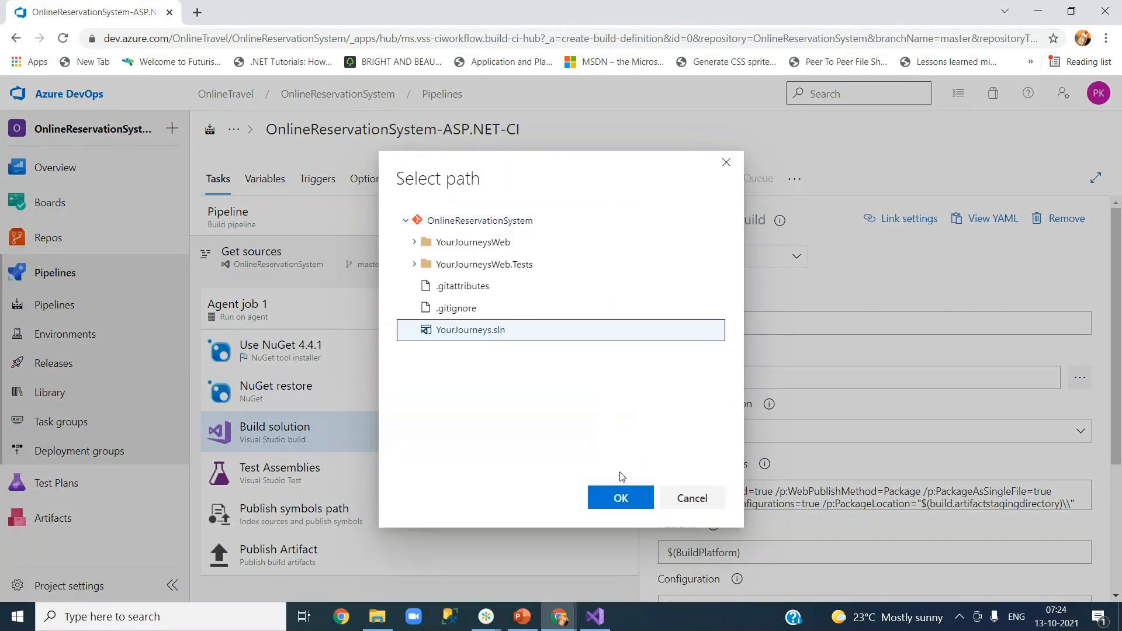
pyautogui.click(618, 500)
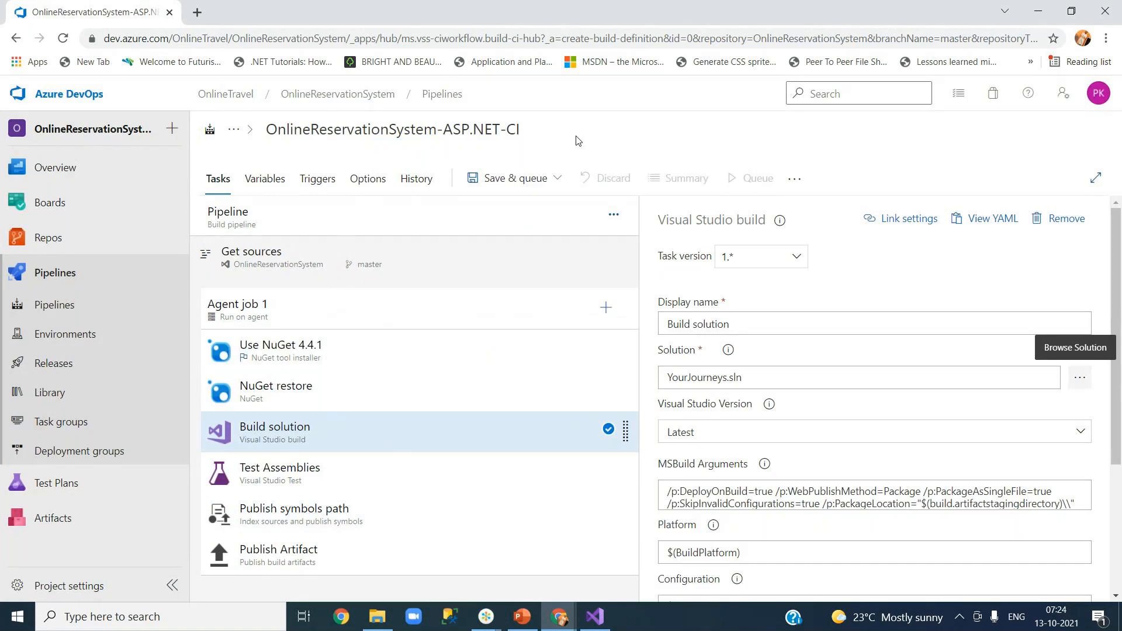
pyautogui.click(596, 617)
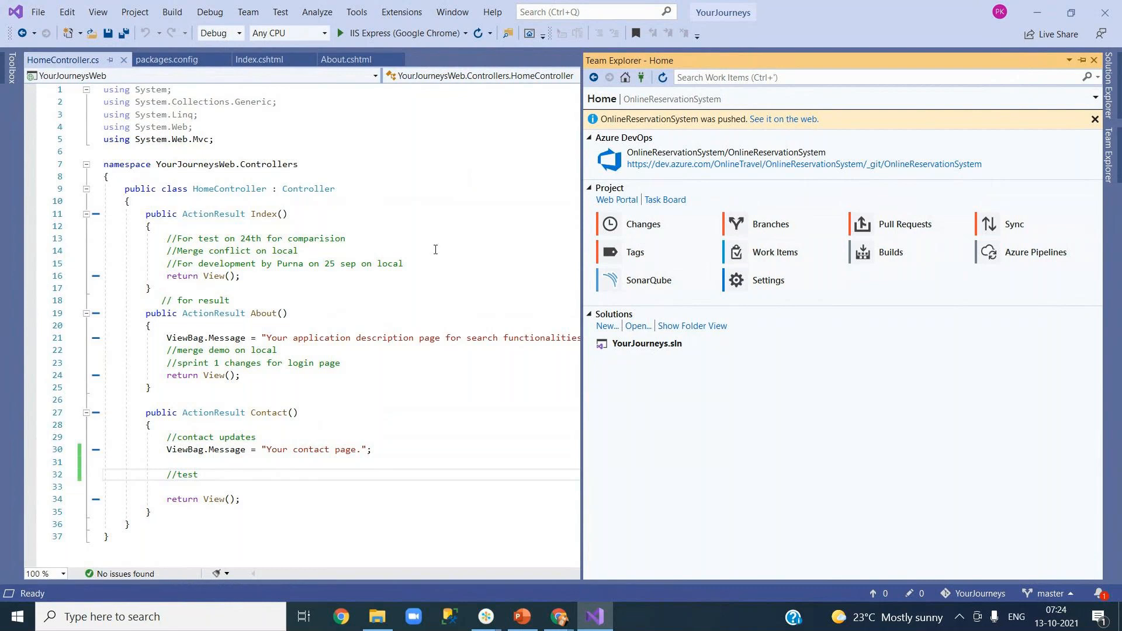
# After checking YourJourneys.sln in Team Explorer's Solutions list, return to the Chrome pipeline editor.
pyautogui.click(601, 624)
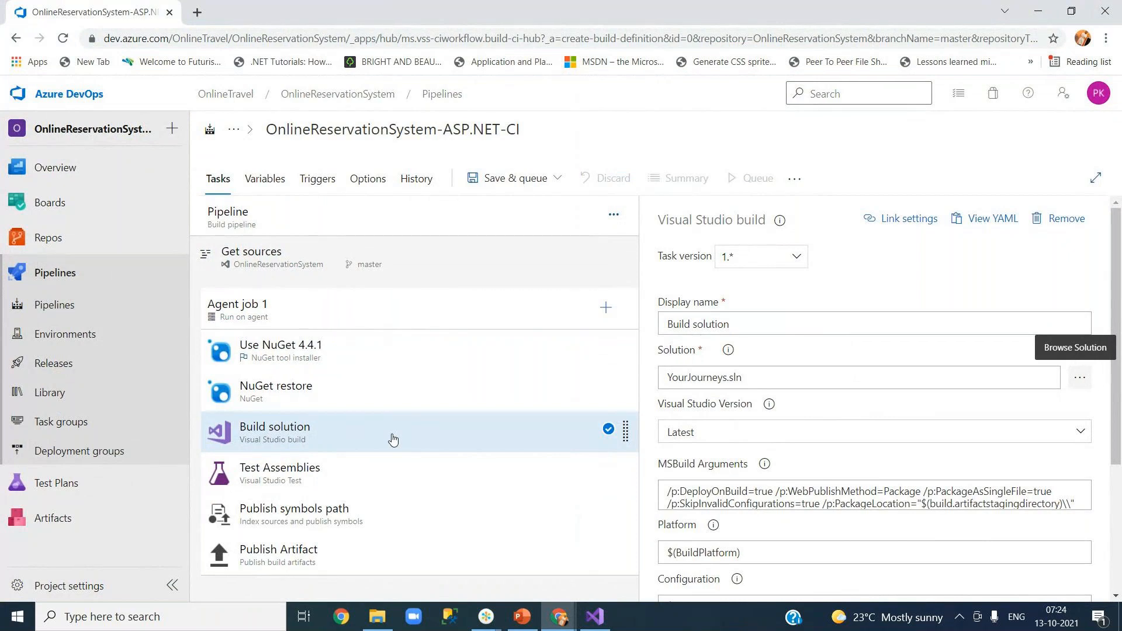
# Disable the Publish symbols path task after checking the solution and Test Assemblies settings.
pyautogui.click(775, 379)
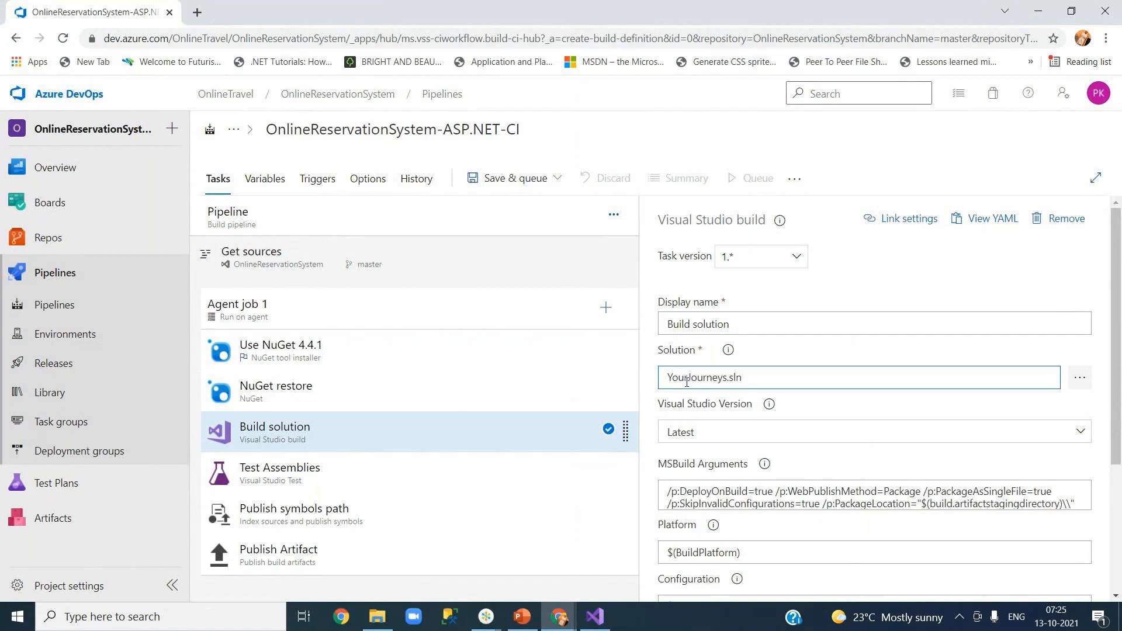
pyautogui.click(314, 486)
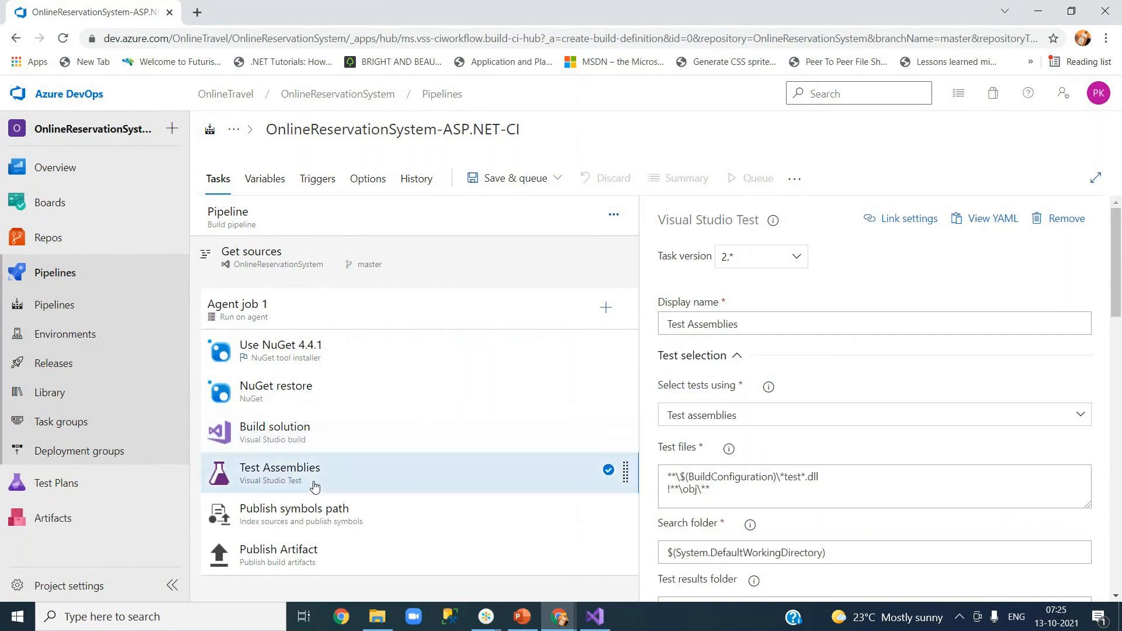
pyautogui.click(320, 528)
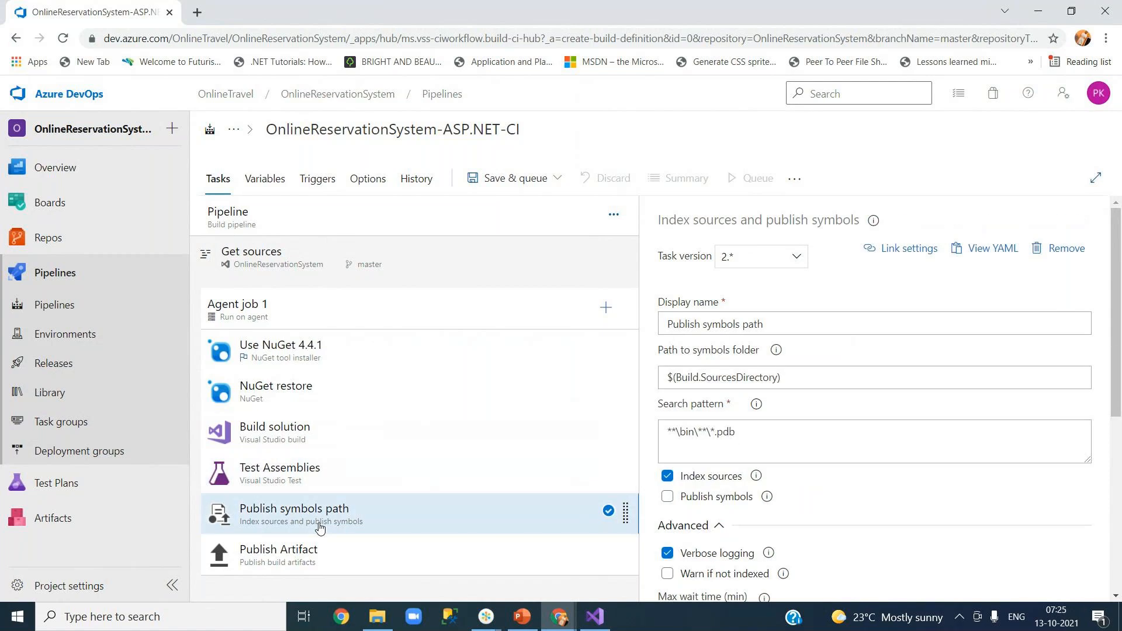
pyautogui.rightClick(313, 522)
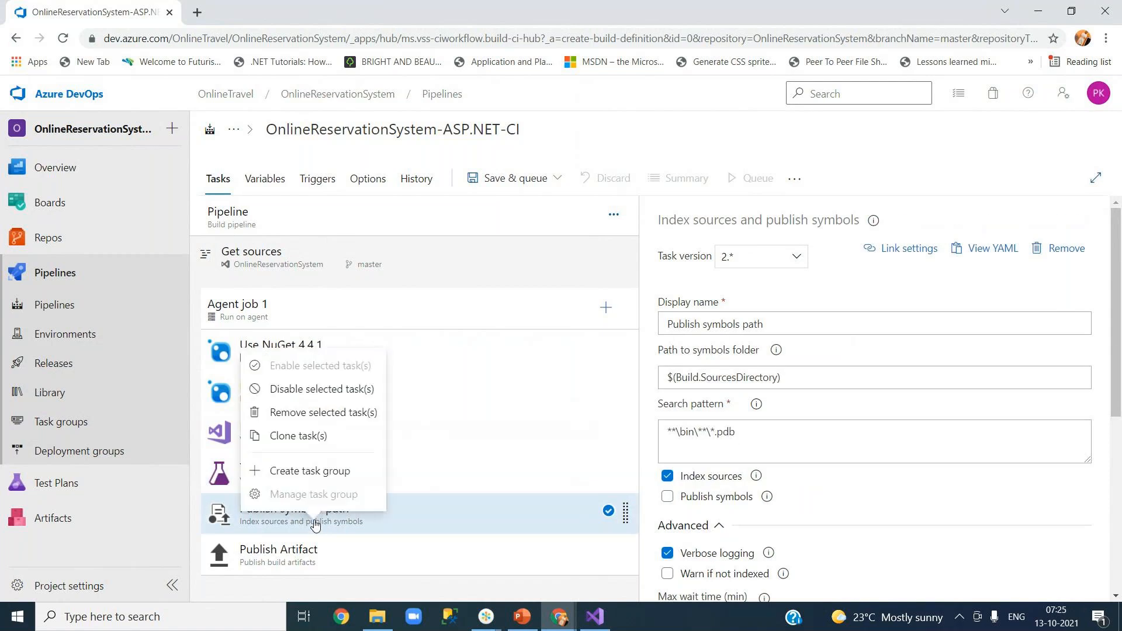
pyautogui.click(285, 389)
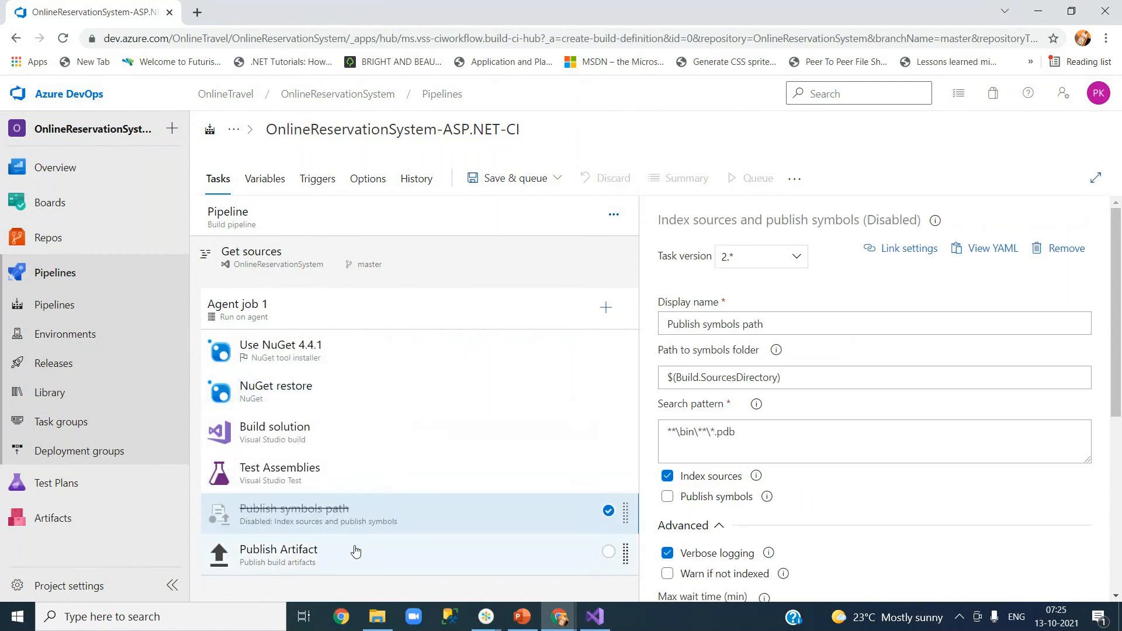
# Review the Publish Artifact, Build solution and NuGet restore tasks, then bring up Agent job 1's task catalogue.
pyautogui.click(299, 559)
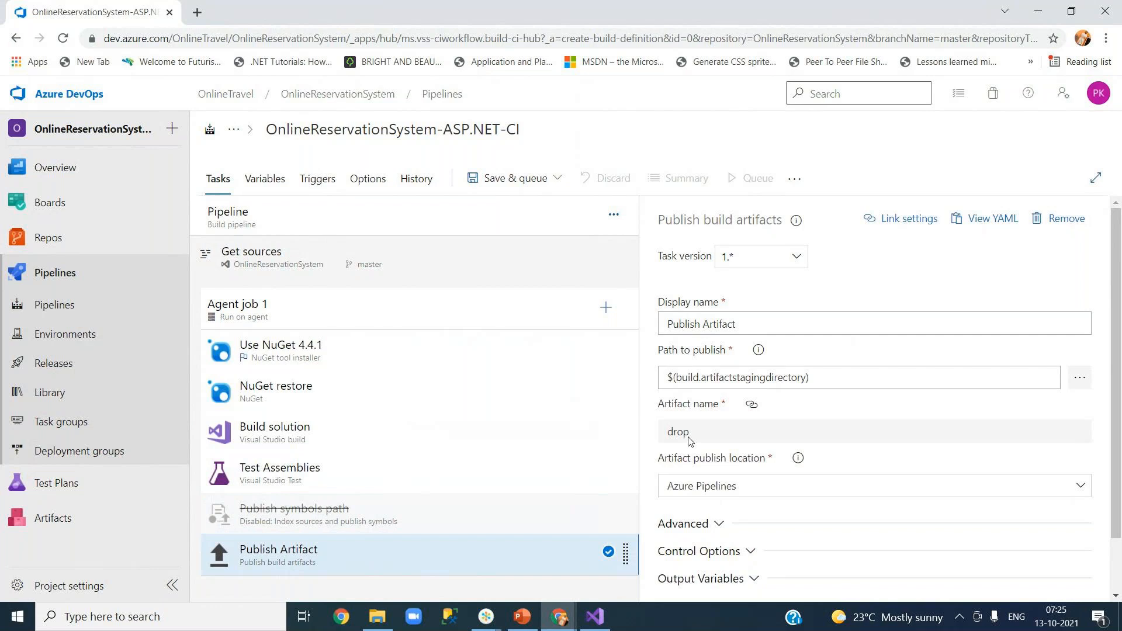
pyautogui.click(335, 431)
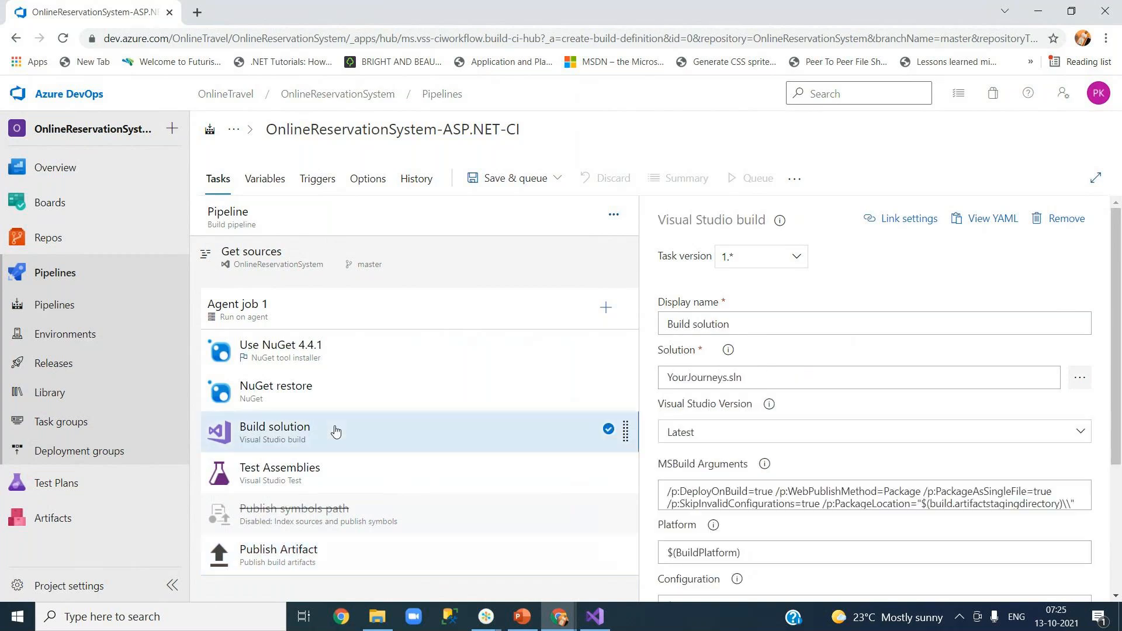
pyautogui.click(351, 393)
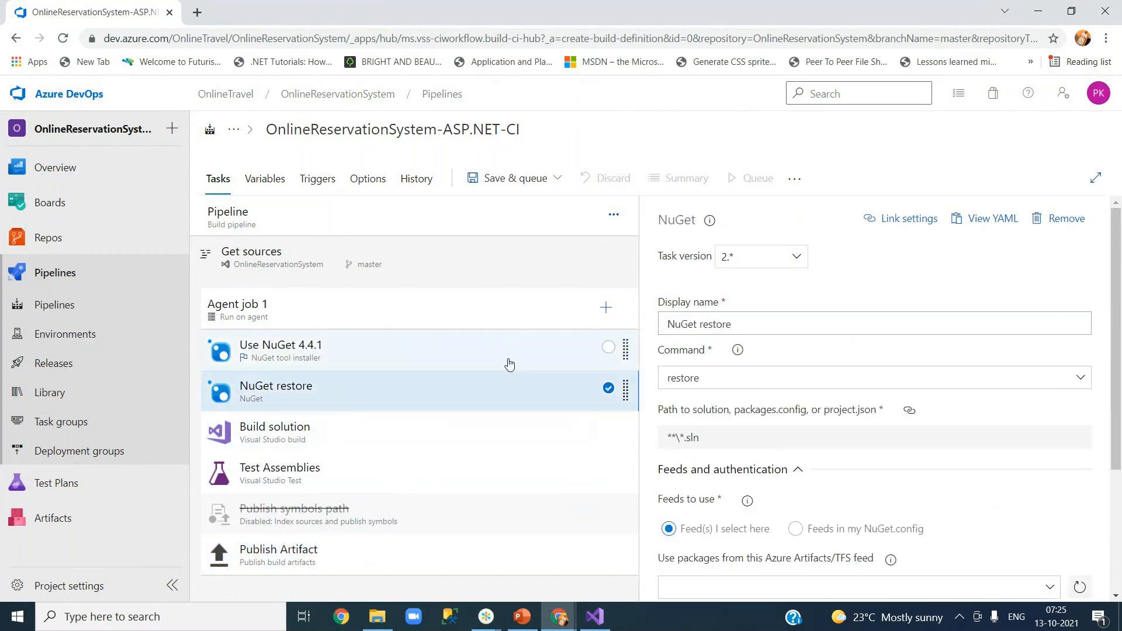
pyautogui.click(605, 309)
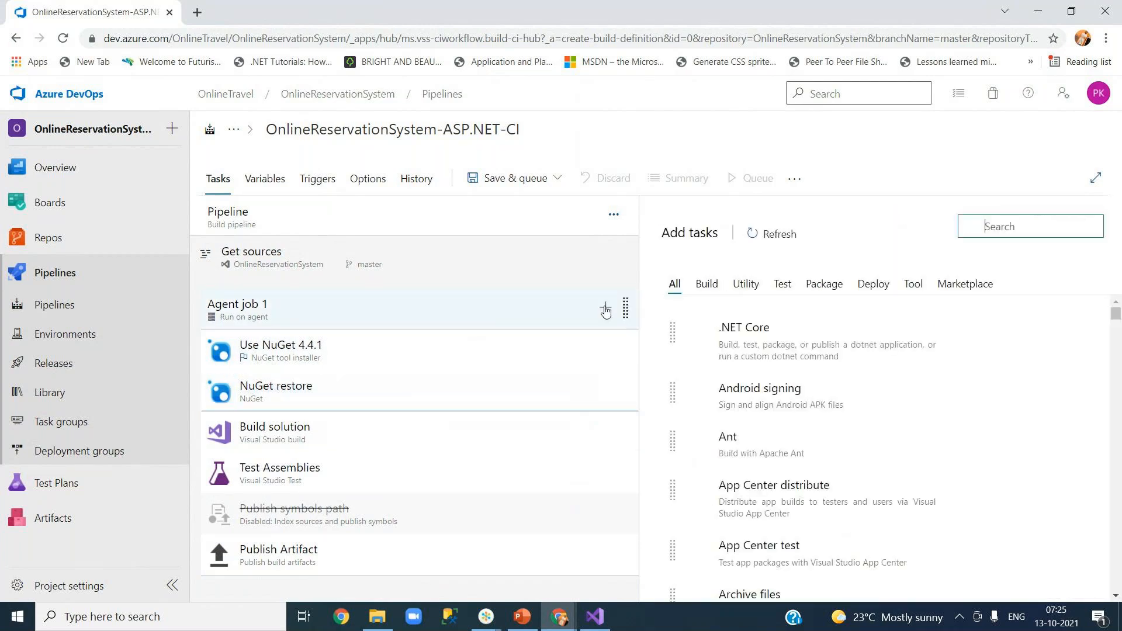
# Search 'sonar' and insert Prepare Analysis Configuration right after NuGet restore.
pyautogui.write('sonar')
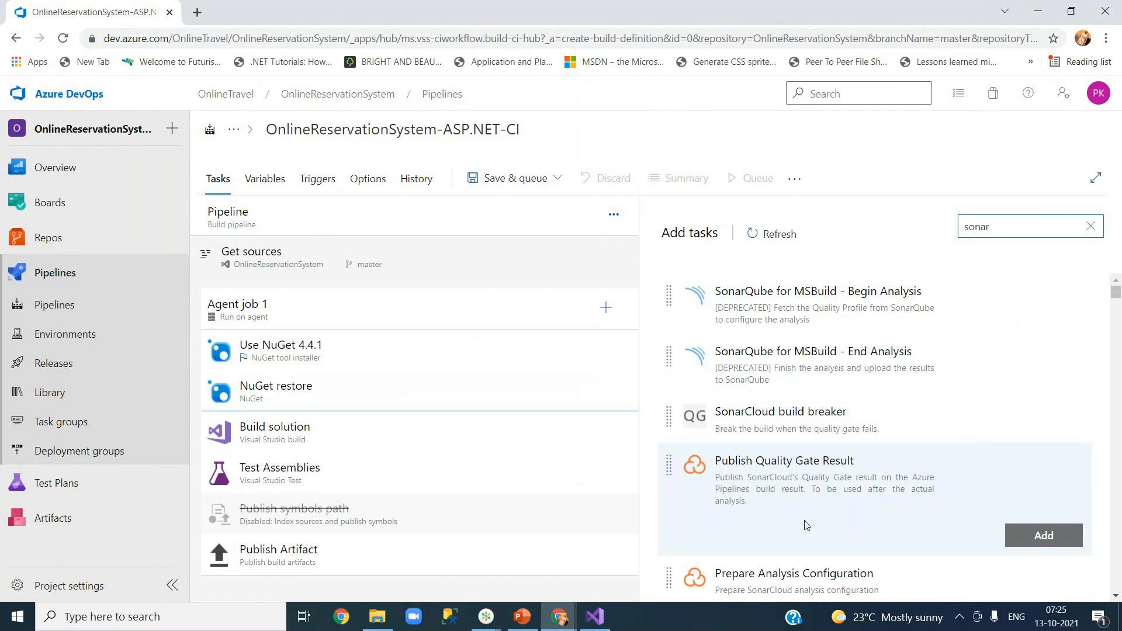
pyautogui.scroll(-6, 805, 524)
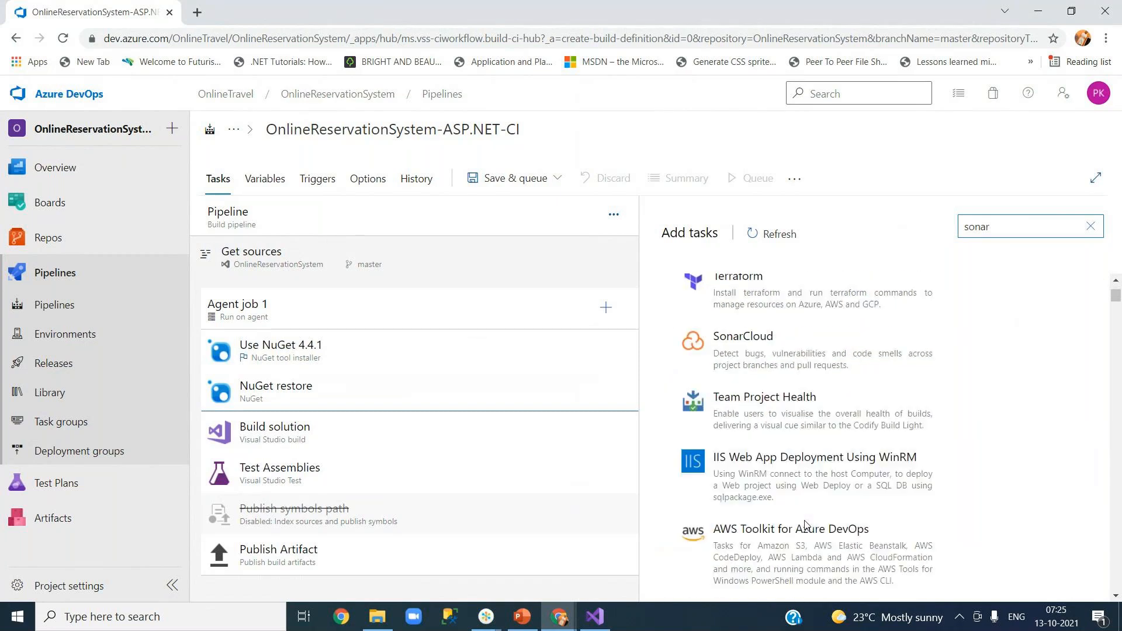
pyautogui.scroll(5, 789, 544)
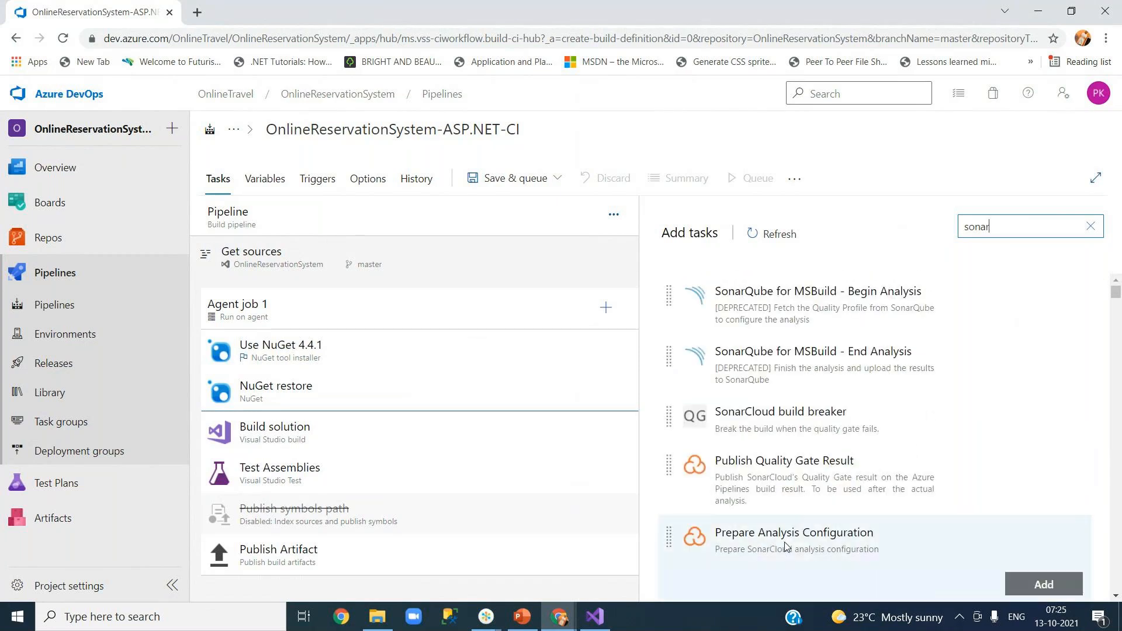
pyautogui.click(786, 547)
pyautogui.moveTo(1039, 586); pyautogui.dragTo(344, 439)
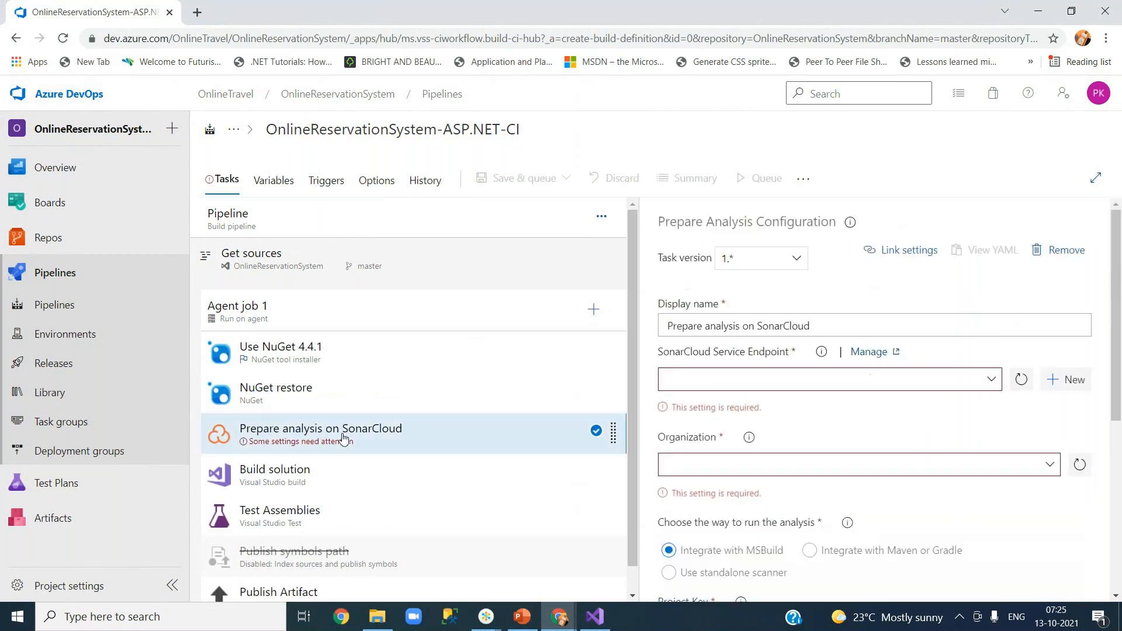
# Add the SonarCloud Run Code Analysis task and move it below Build solution.
pyautogui.click(592, 311)
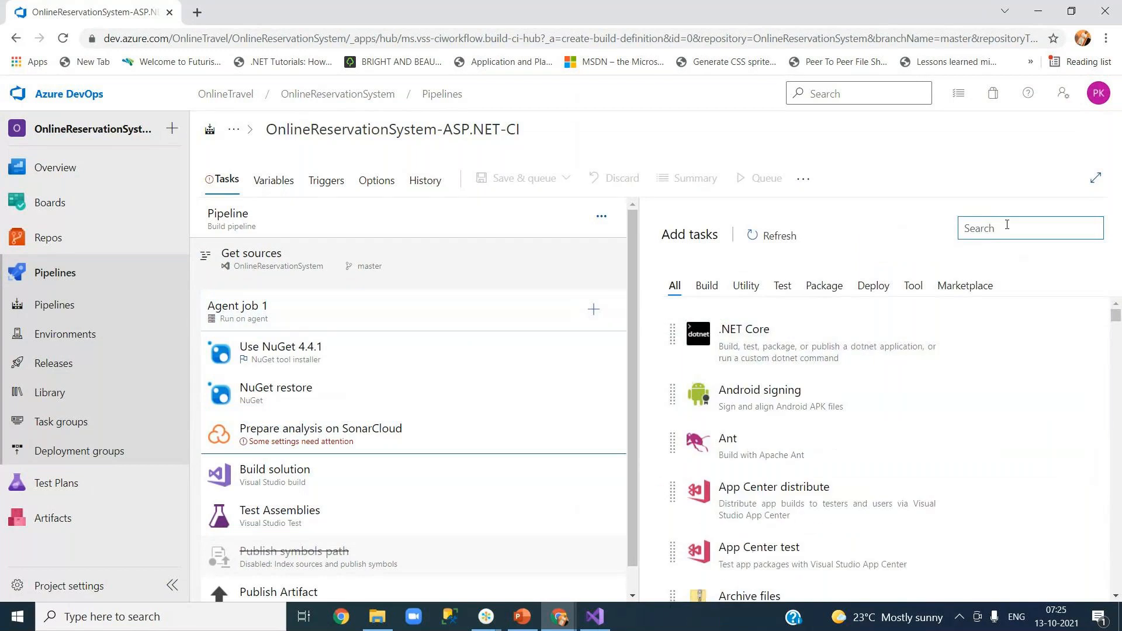
pyautogui.write('sonar')
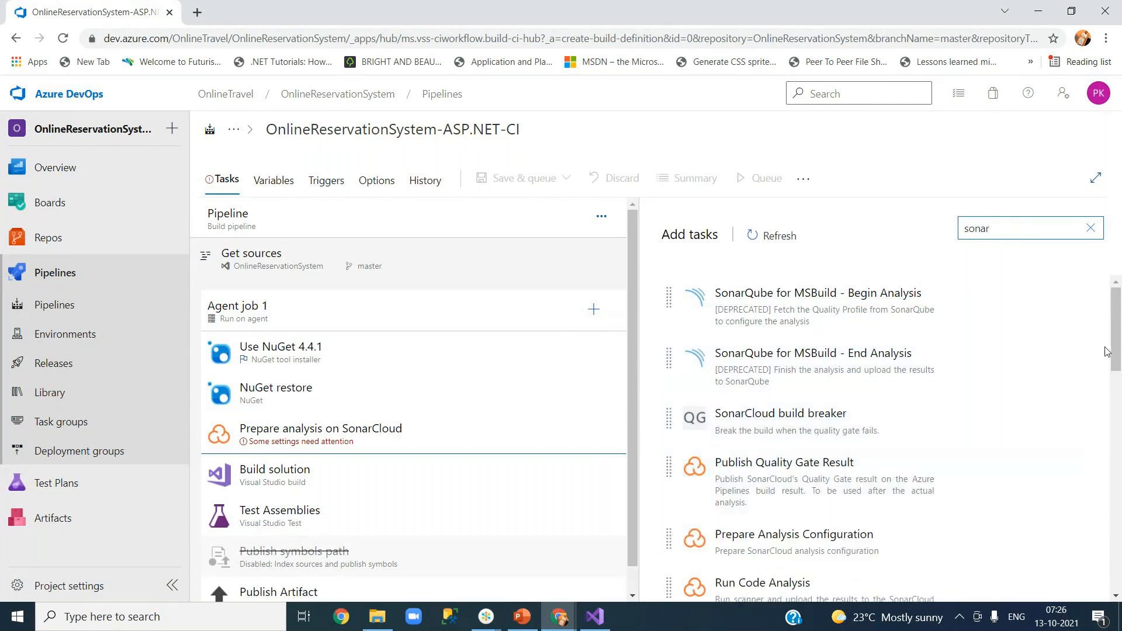
pyautogui.scroll(-1, 1116, 368)
pyautogui.scroll(-2, 1115, 368)
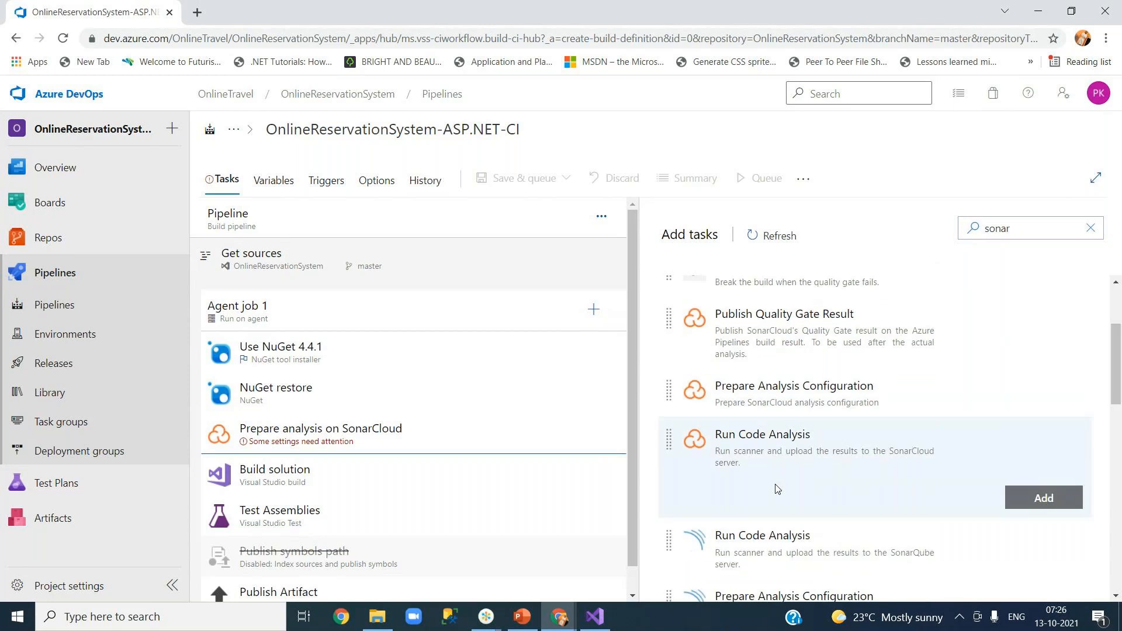
pyautogui.click(1042, 497)
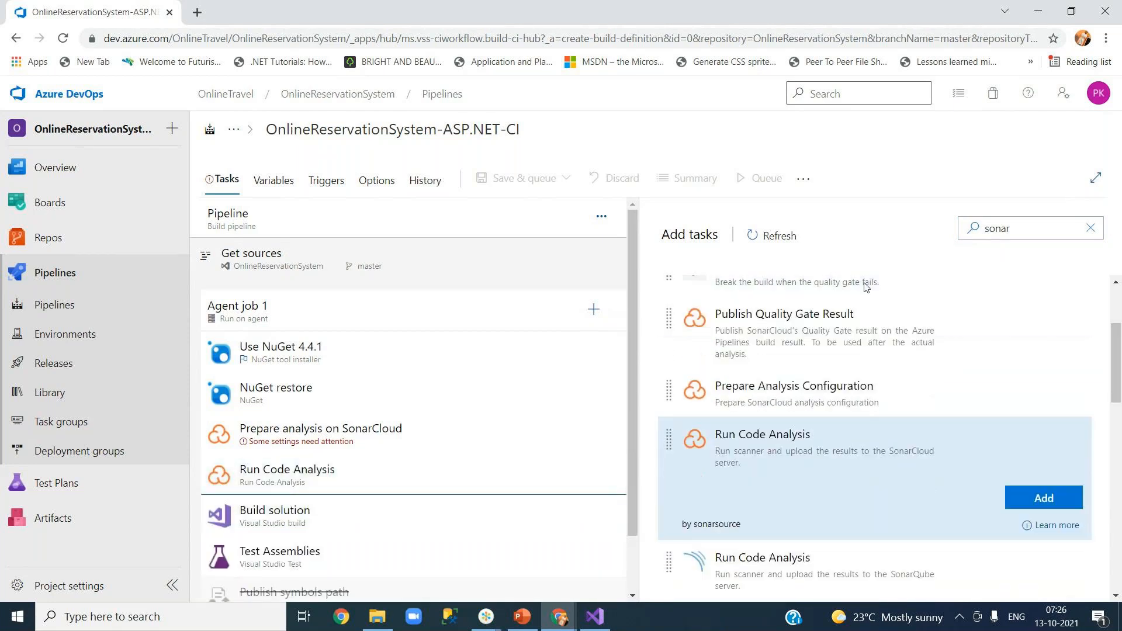
pyautogui.moveTo(303, 479); pyautogui.dragTo(296, 527)
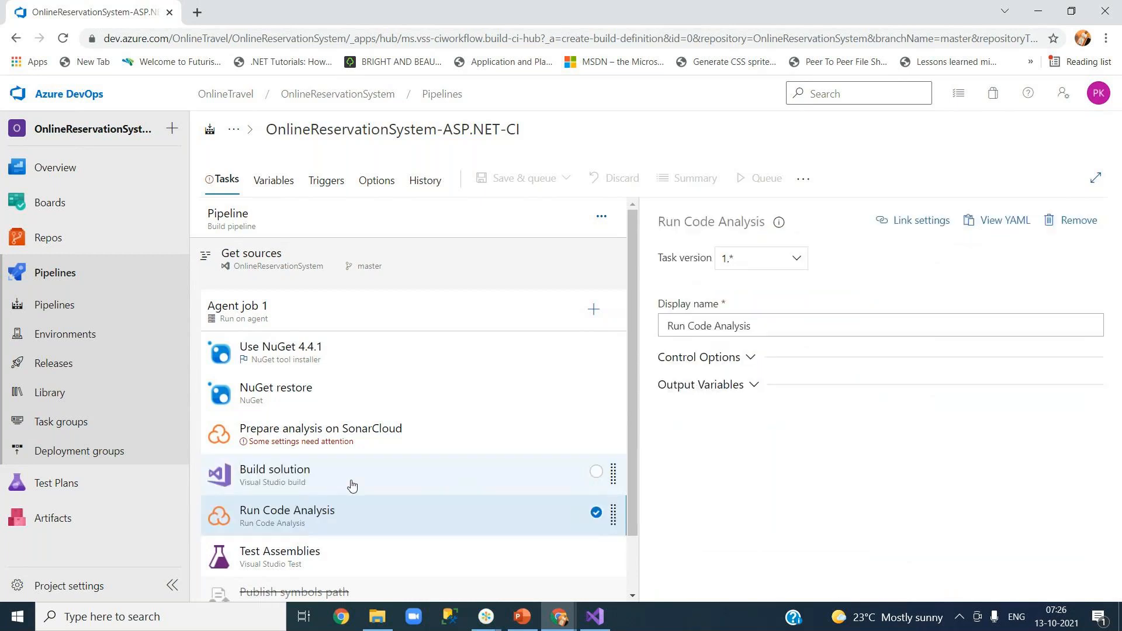
# Check Prepare analysis on SonarCloud for a service endpoint and find the list empty.
pyautogui.click(352, 448)
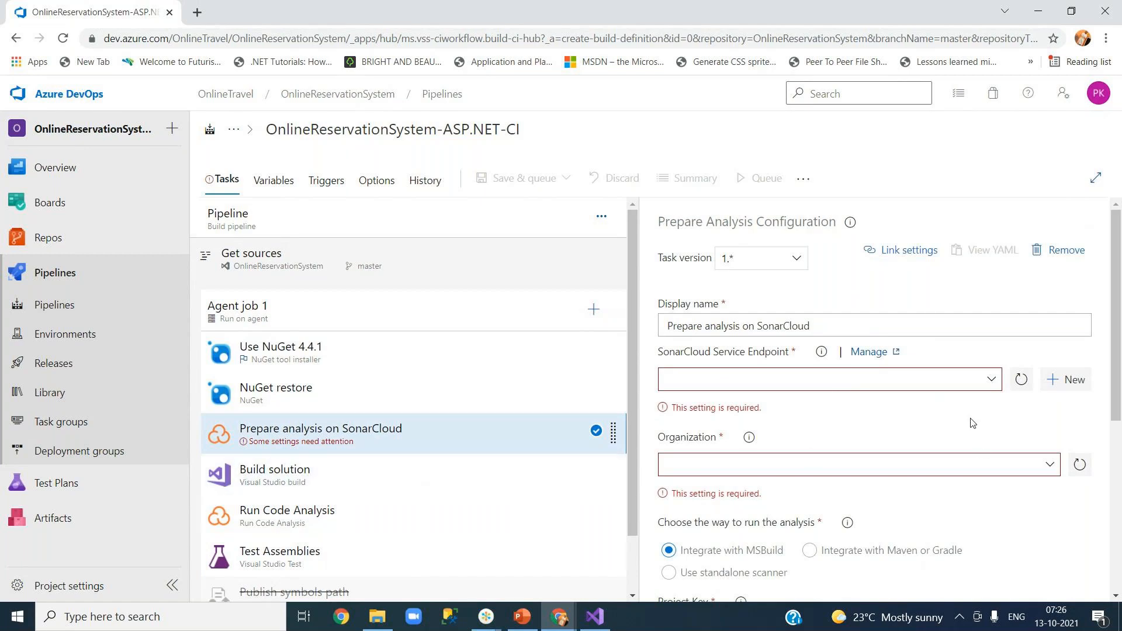
pyautogui.click(990, 382)
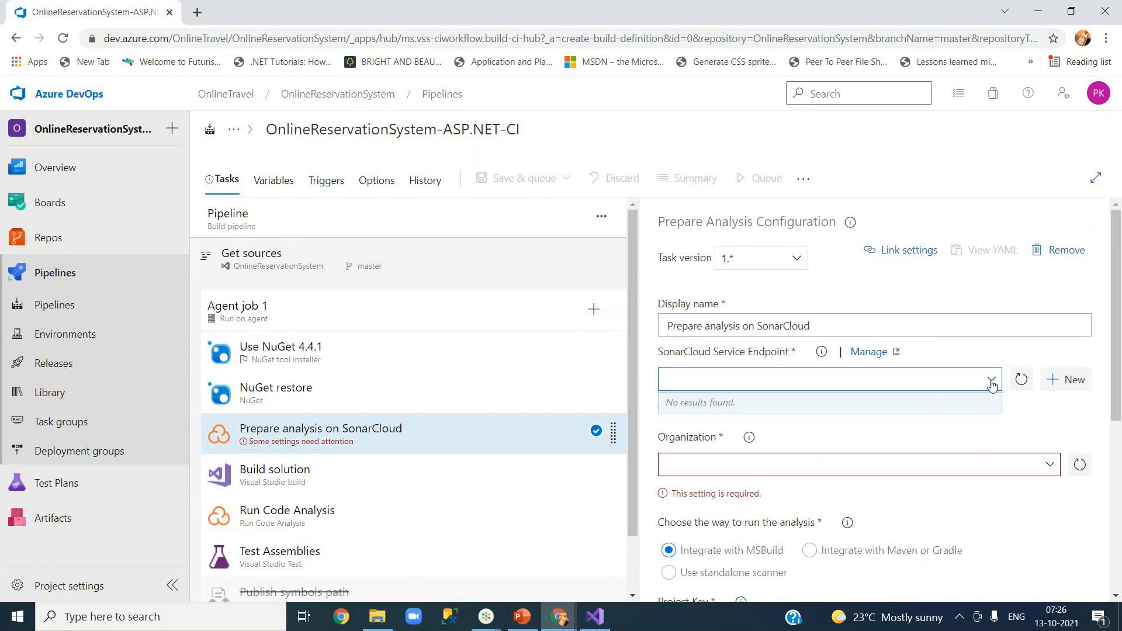
pyautogui.click(1054, 416)
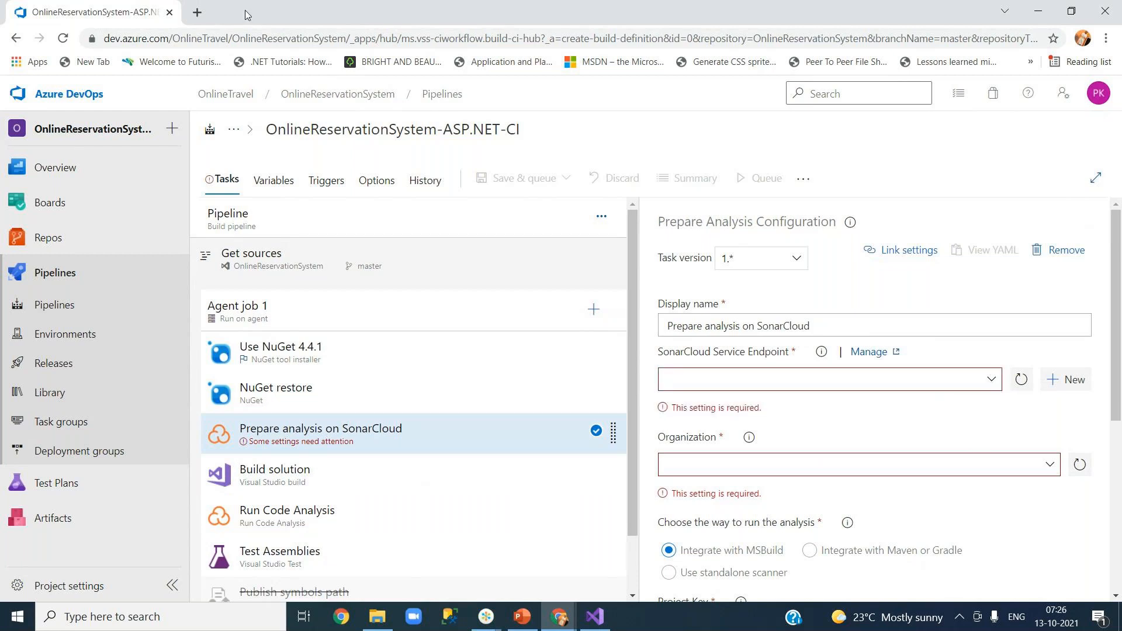
# Load sonarcloud.io in a new tab to check its projects, then return to the Azure DevOps pipeline.
pyautogui.click(197, 12)
pyautogui.write('s')
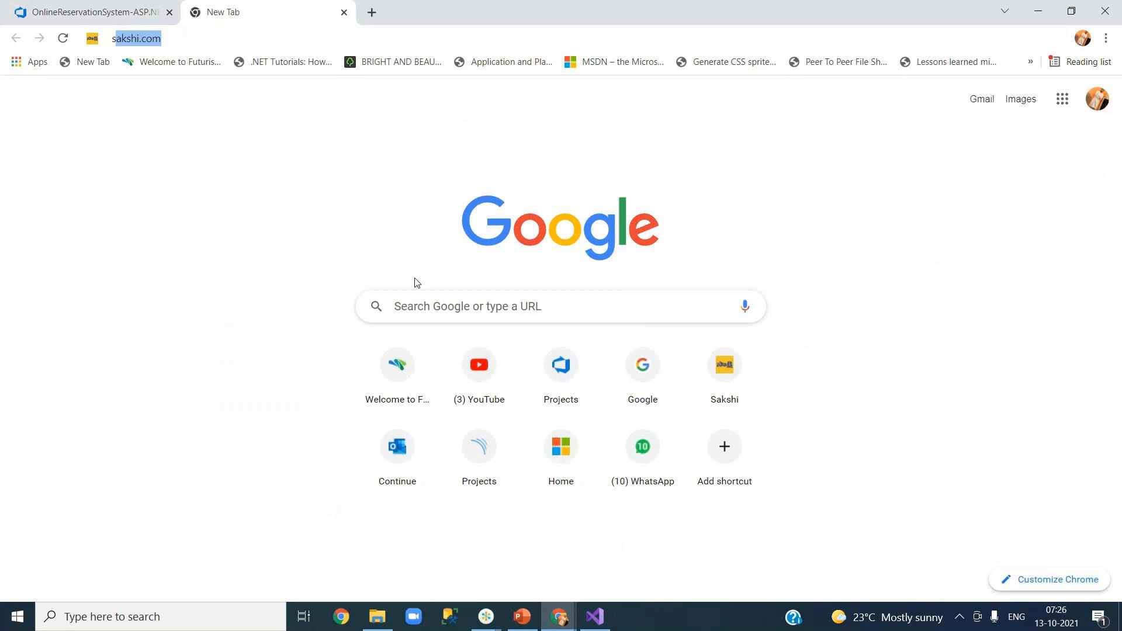
pyautogui.write('onar')
pyautogui.press('Return')
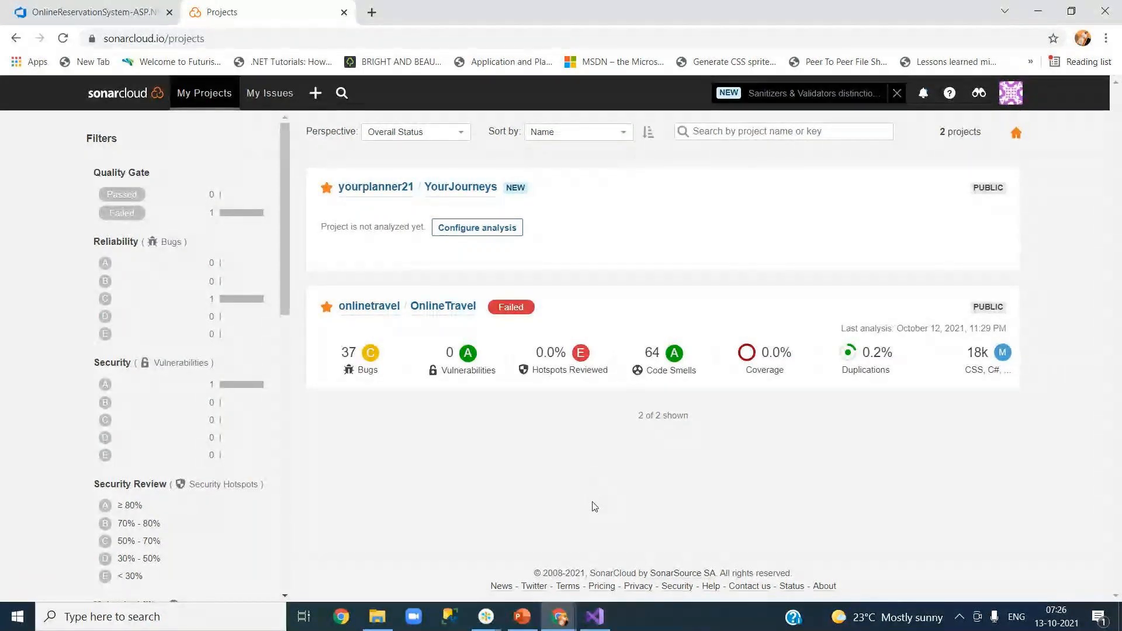
pyautogui.click(124, 5)
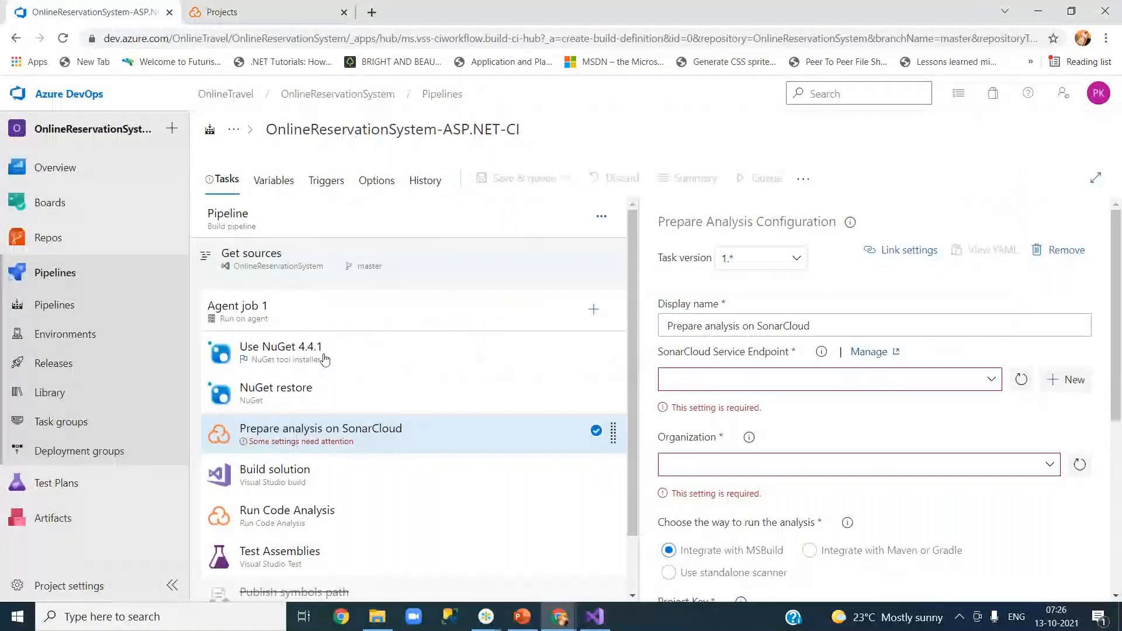
# Inspect Run Code Analysis control options and scroll through the Prepare analysis on SonarCloud settings.
pyautogui.click(300, 529)
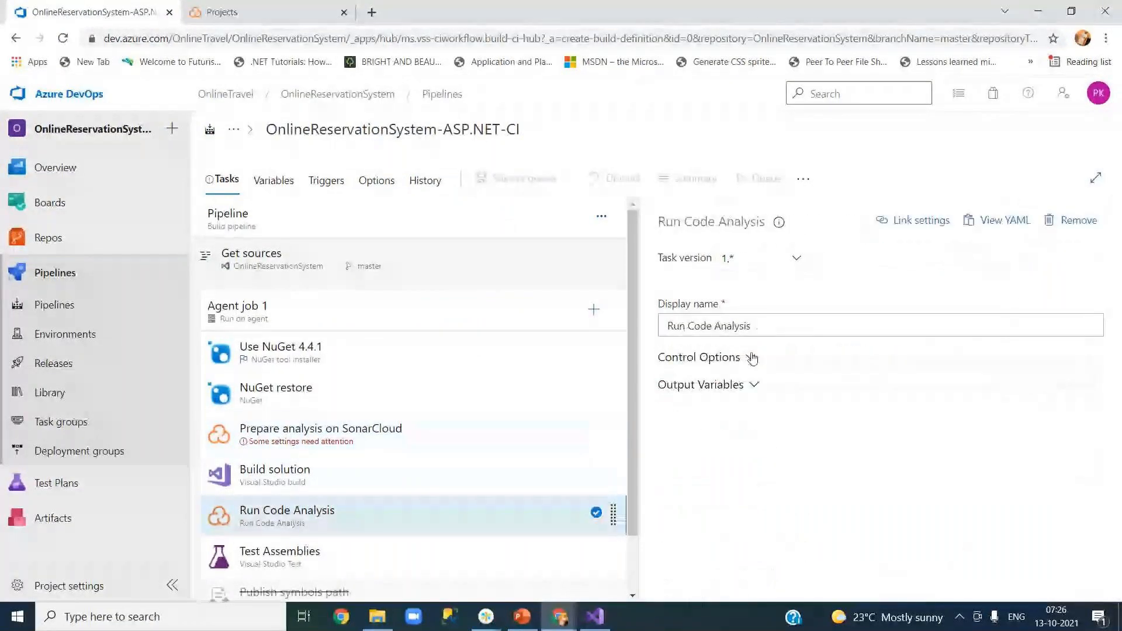
pyautogui.click(751, 358)
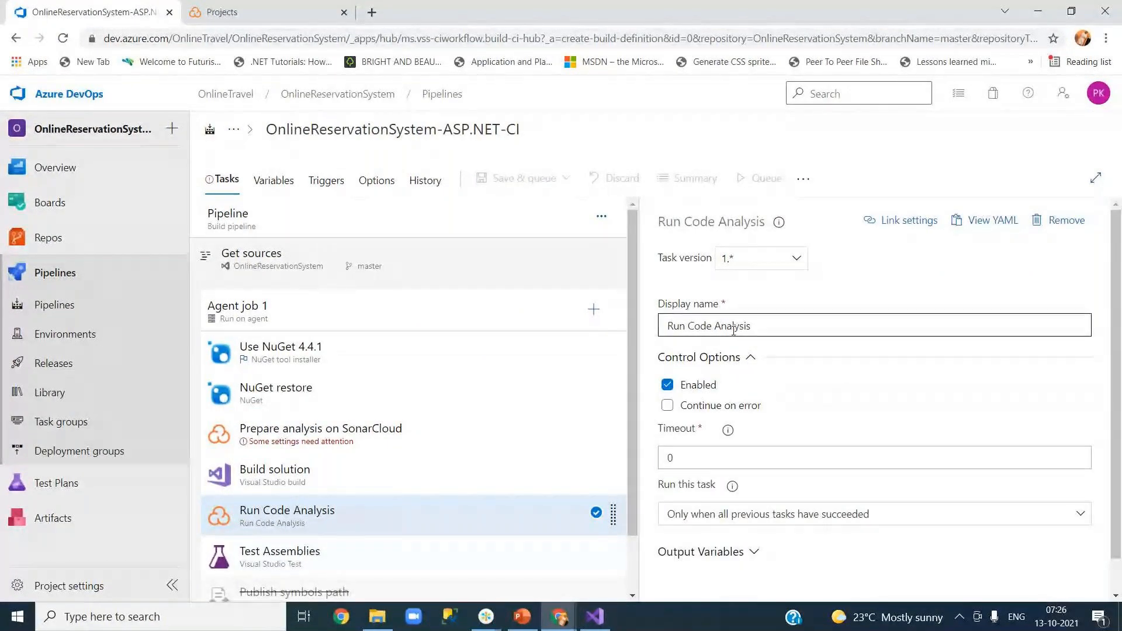
pyautogui.click(247, 434)
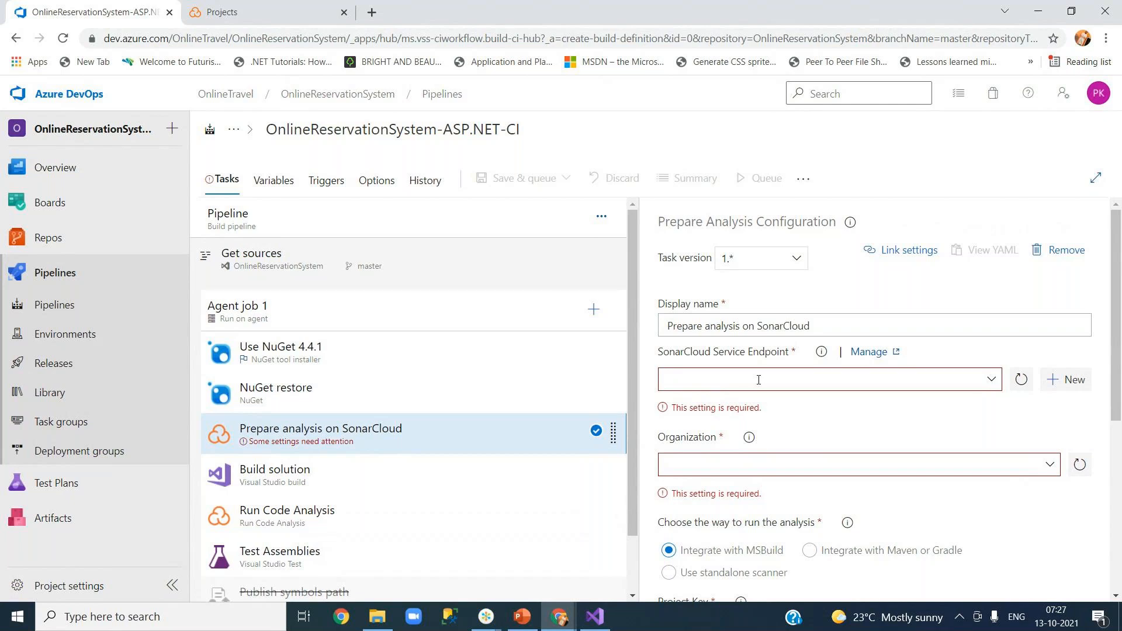
pyautogui.moveTo(1117, 417); pyautogui.dragTo(1119, 441)
pyautogui.scroll(-3, 1118, 442)
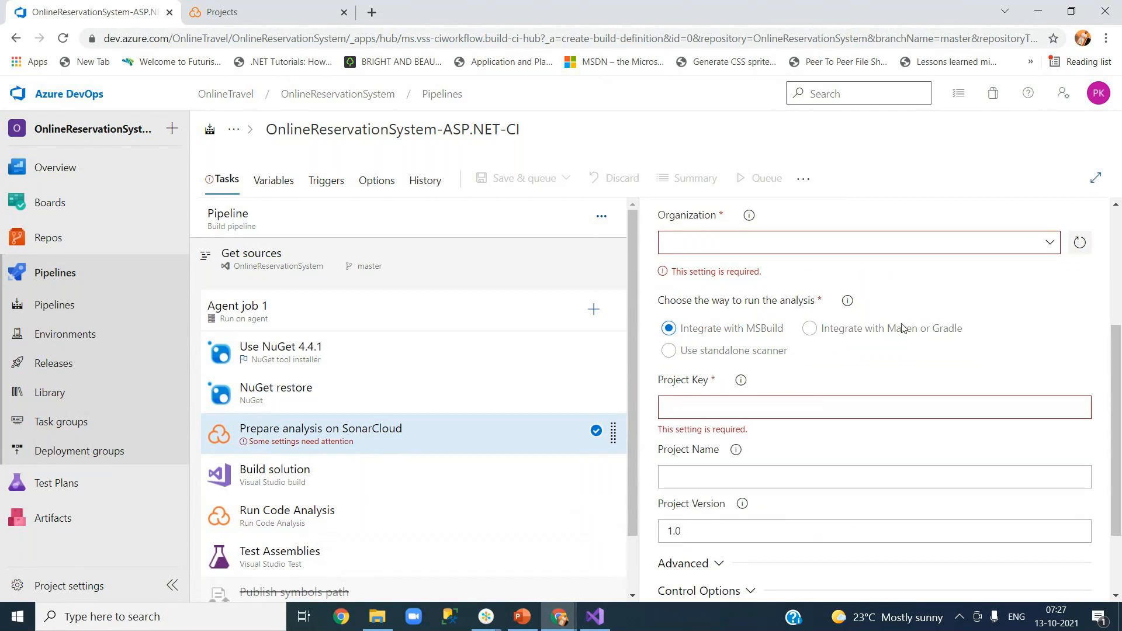
# Recheck the tasks, confirm no SonarCloud service endpoint exists, and return to SonarCloud's projects page.
pyautogui.click(321, 514)
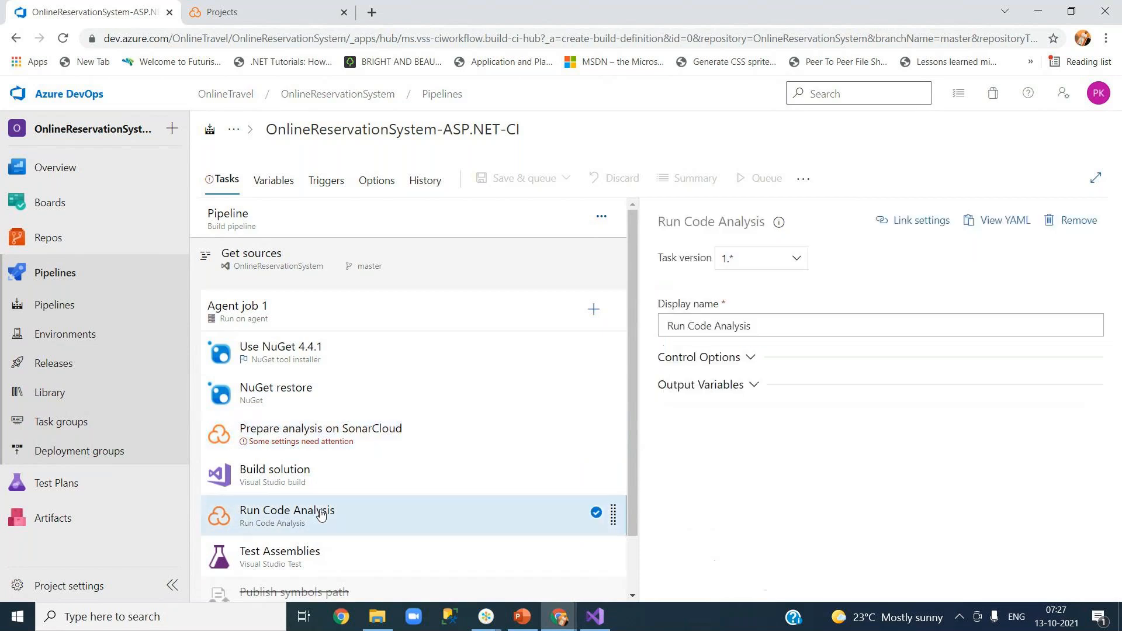
pyautogui.click(325, 479)
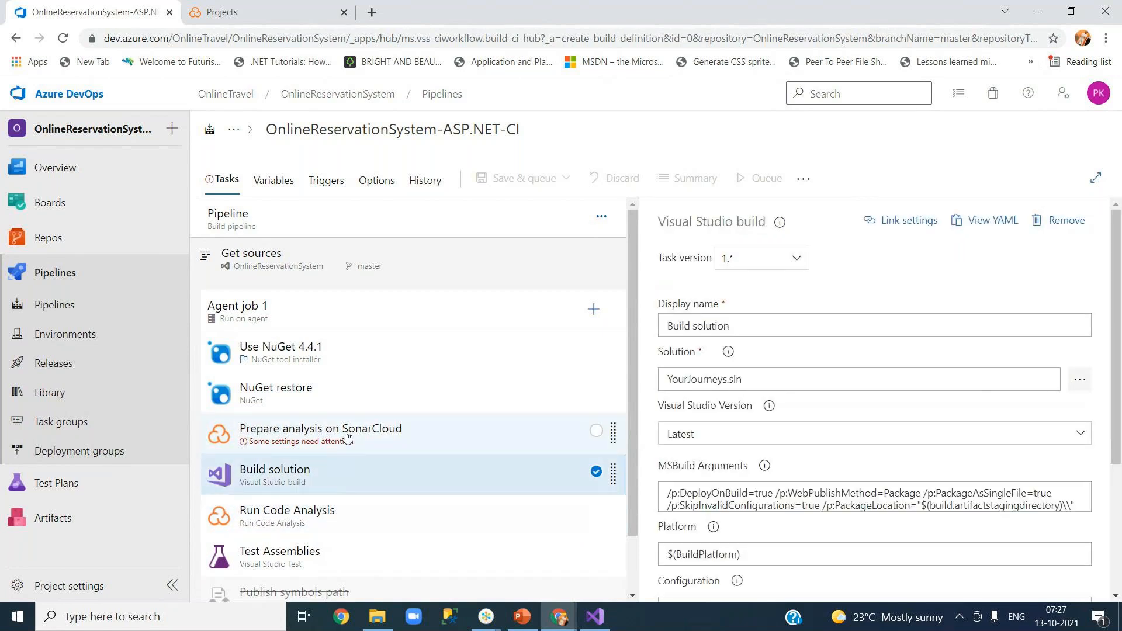
pyautogui.click(345, 432)
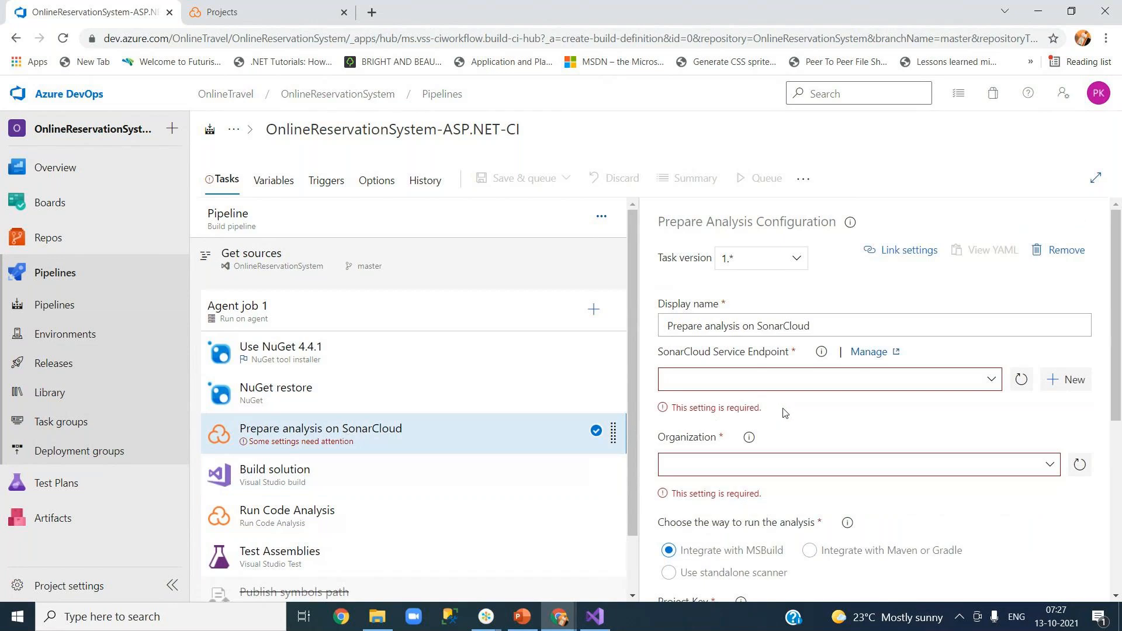
pyautogui.click(991, 379)
pyautogui.click(1029, 422)
pyautogui.click(277, 16)
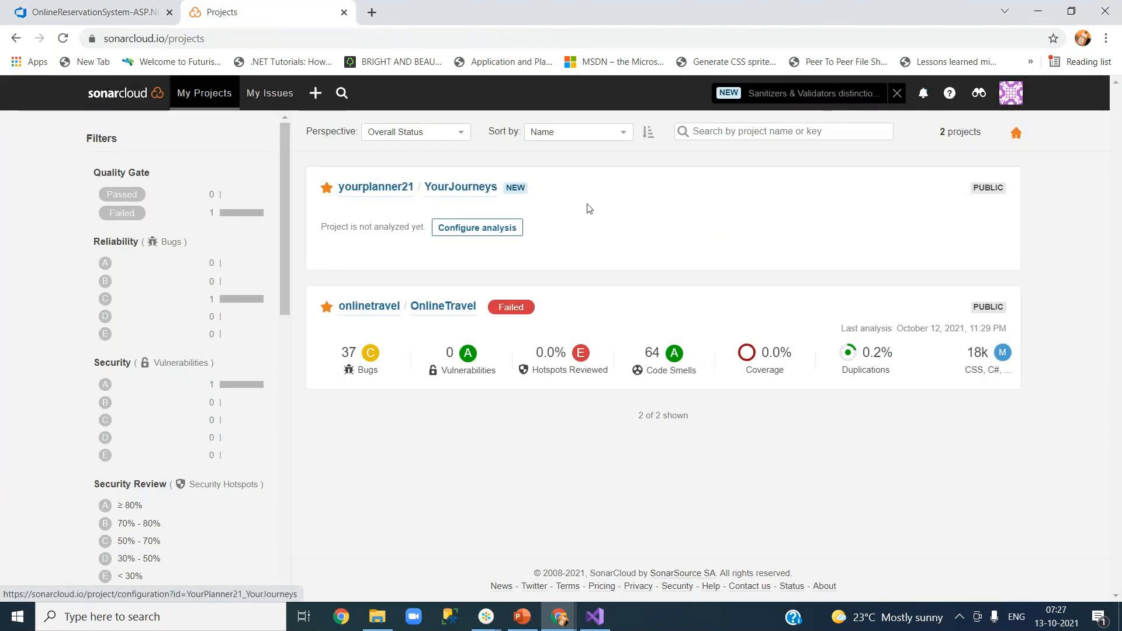
# Go to My Account's Organizations tab, listing onlinetravel and yourplanner21.
pyautogui.click(1014, 98)
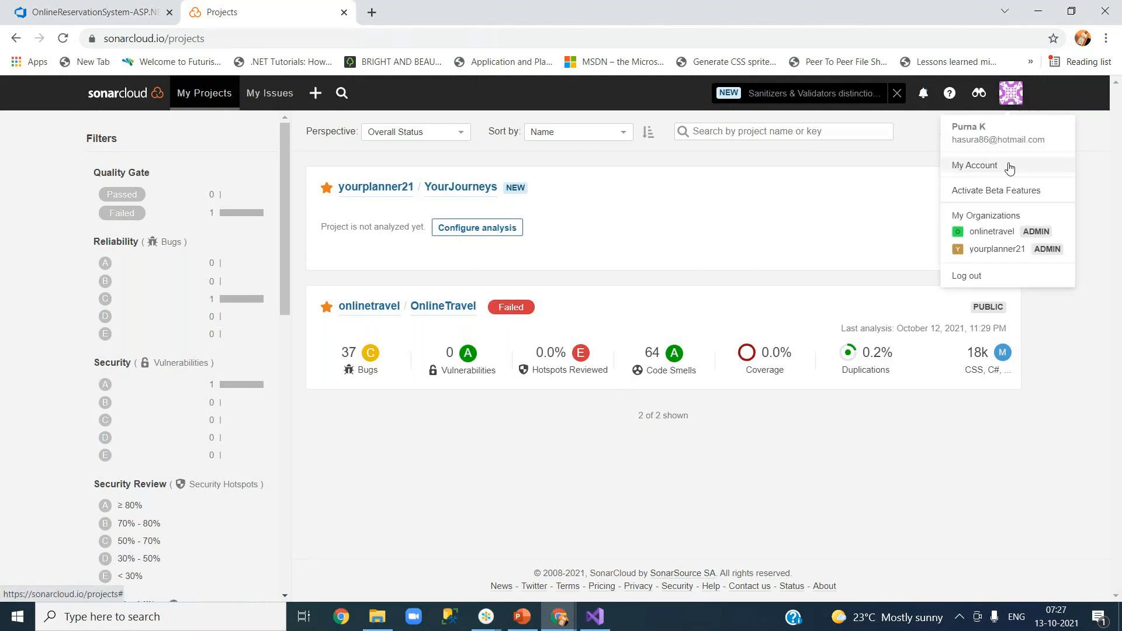
pyautogui.click(980, 168)
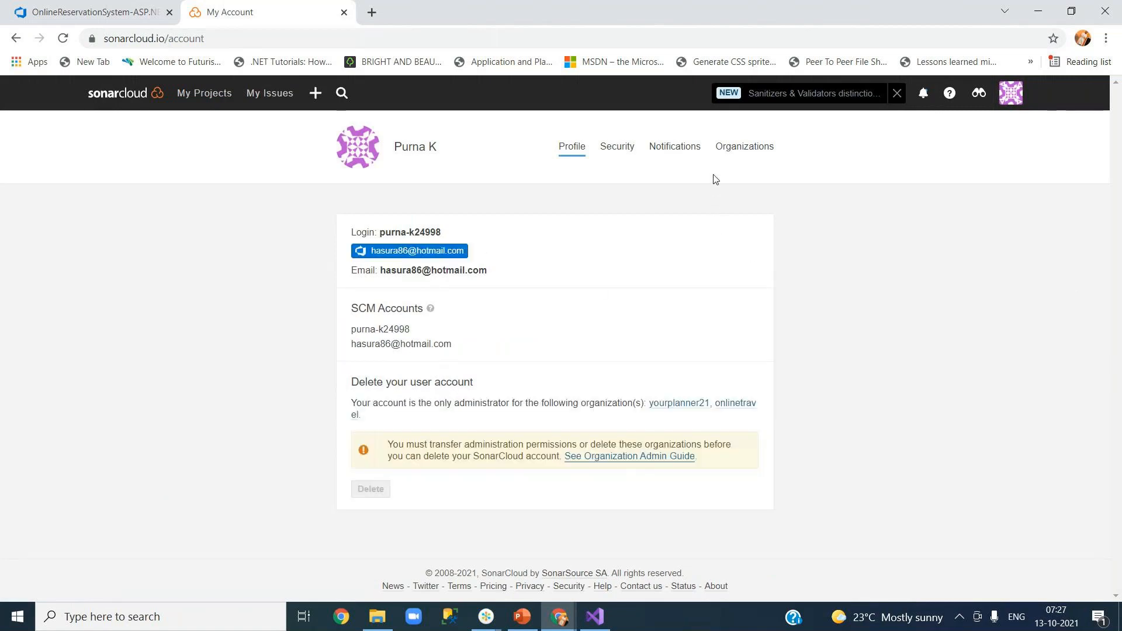
pyautogui.click(738, 152)
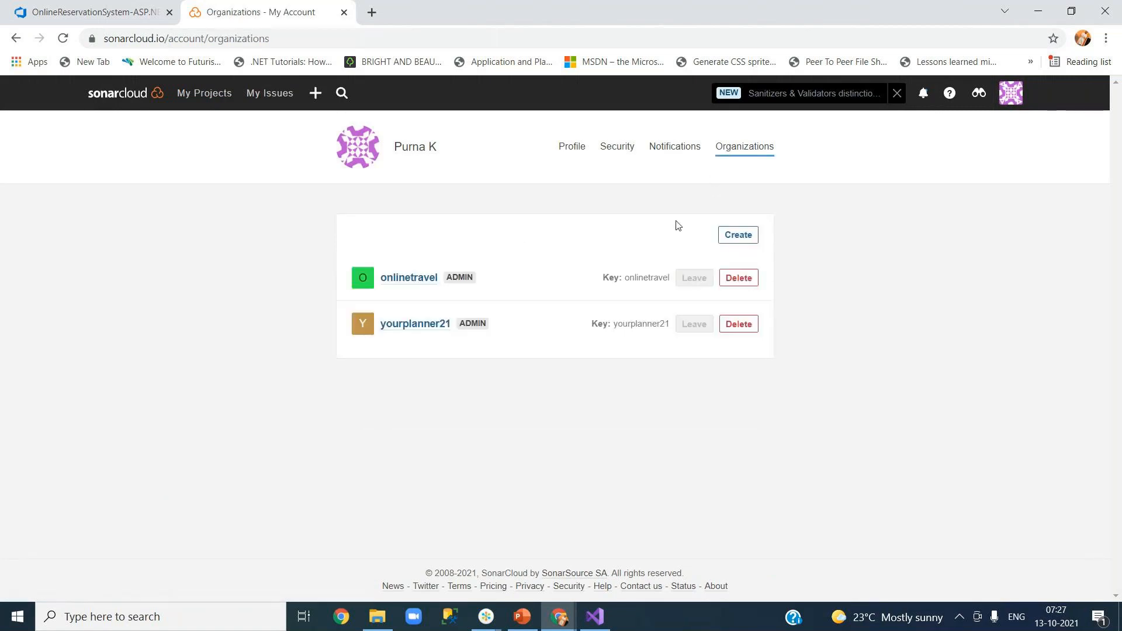
# Start a new organization named YourJourneys with the token field left empty, then return to Azure DevOps.
pyautogui.click(735, 240)
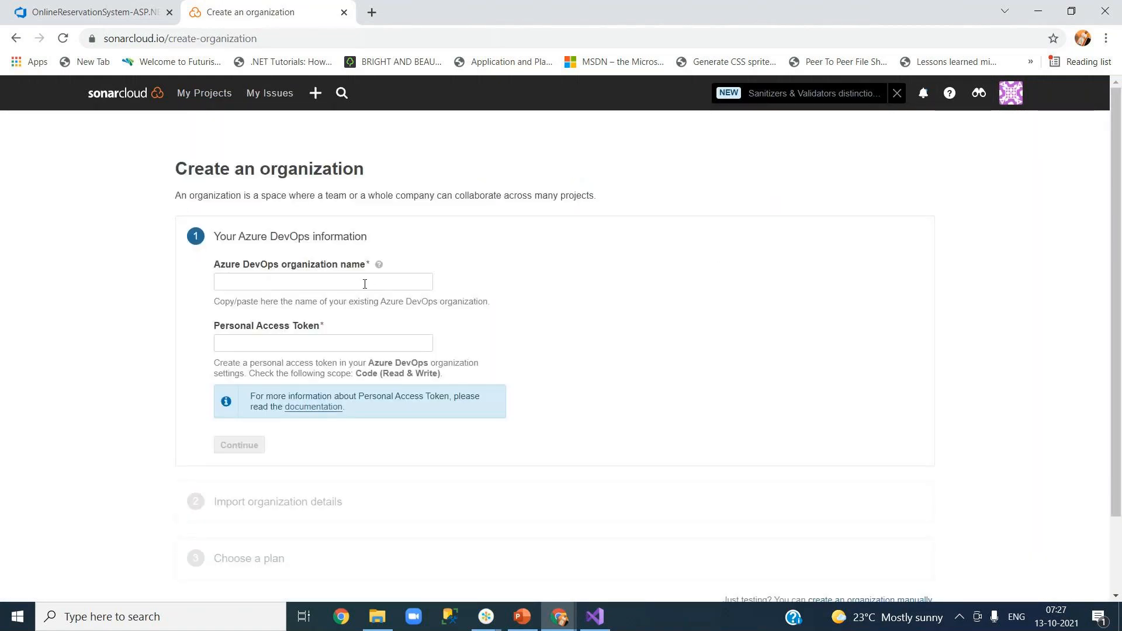
pyautogui.click(365, 282)
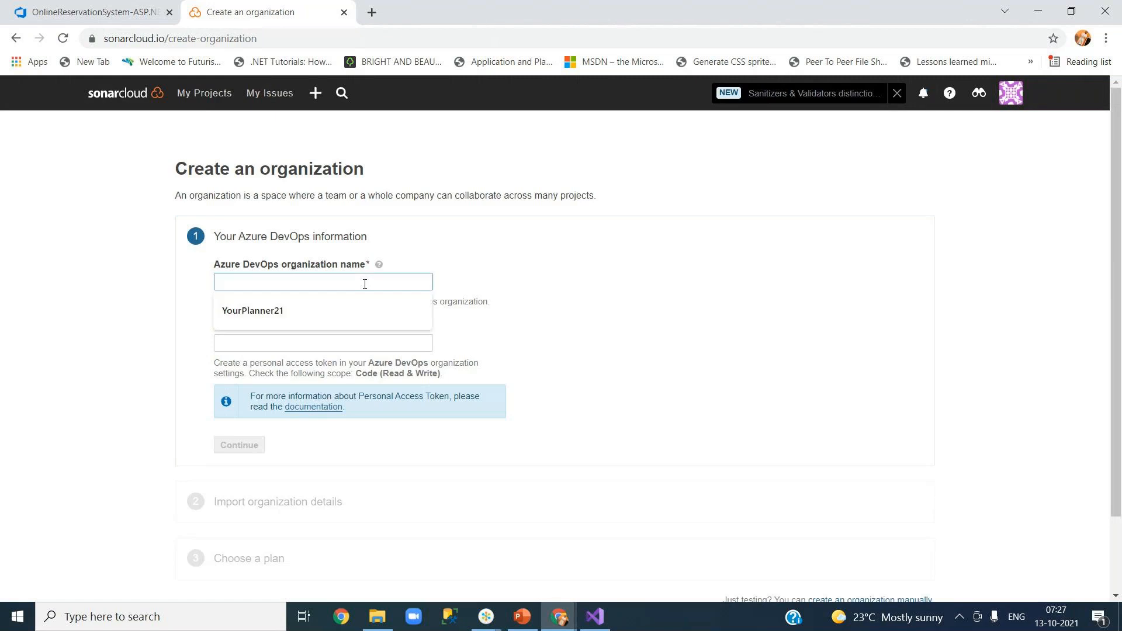
pyautogui.write('Onl')
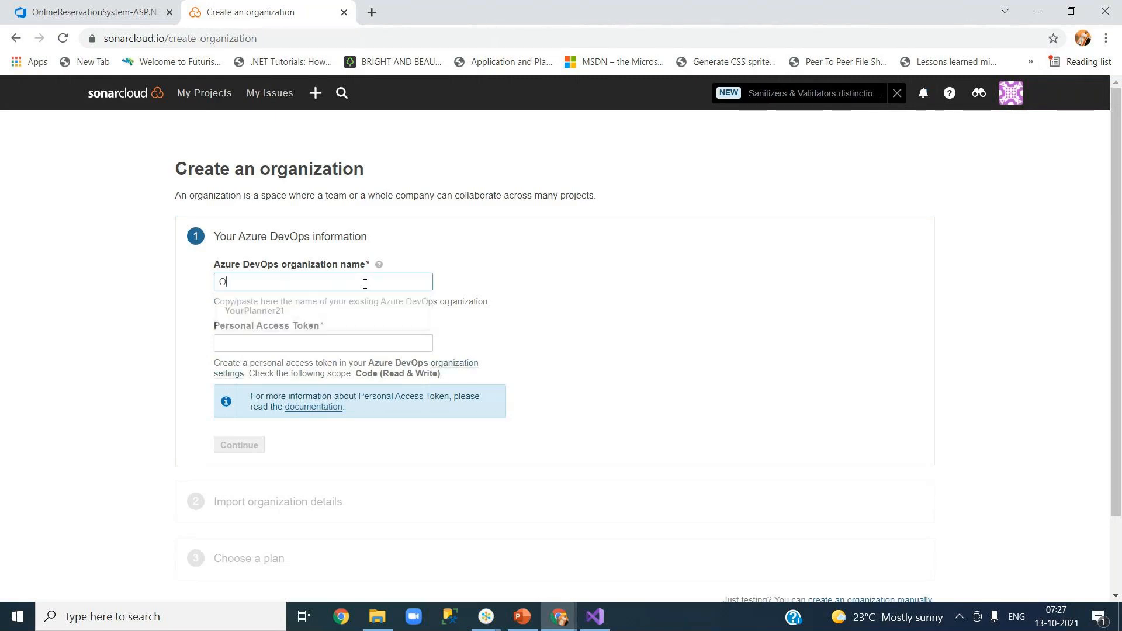
pyautogui.press('BackSpace')
pyautogui.press('BackSpace')
pyautogui.press('BackSpace')
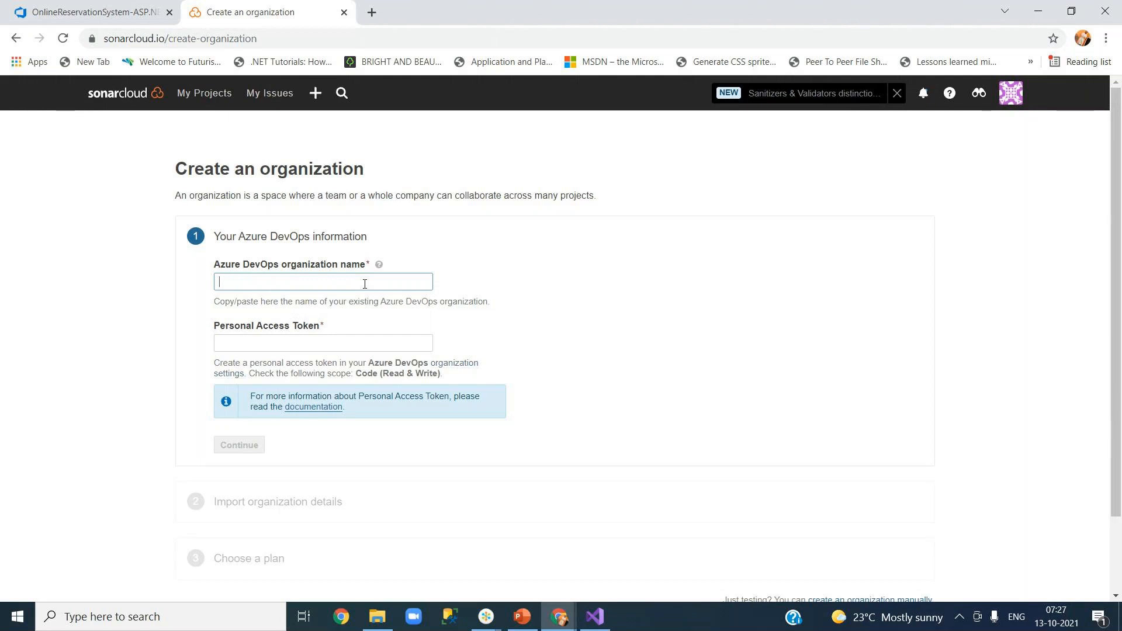
pyautogui.write('Your')
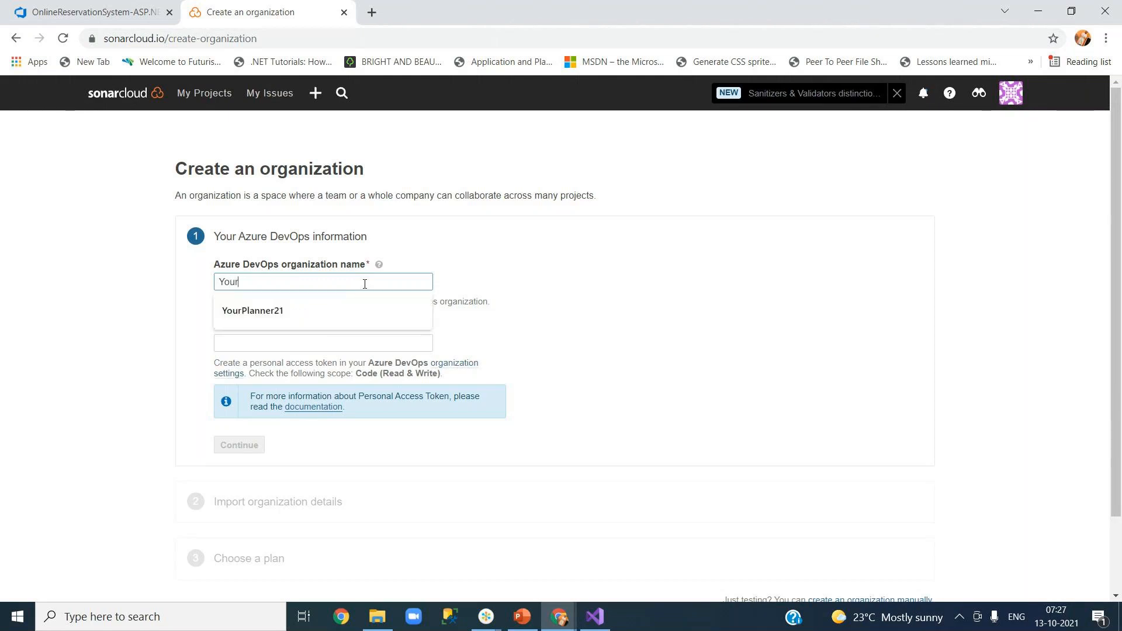
pyautogui.write('Journeys')
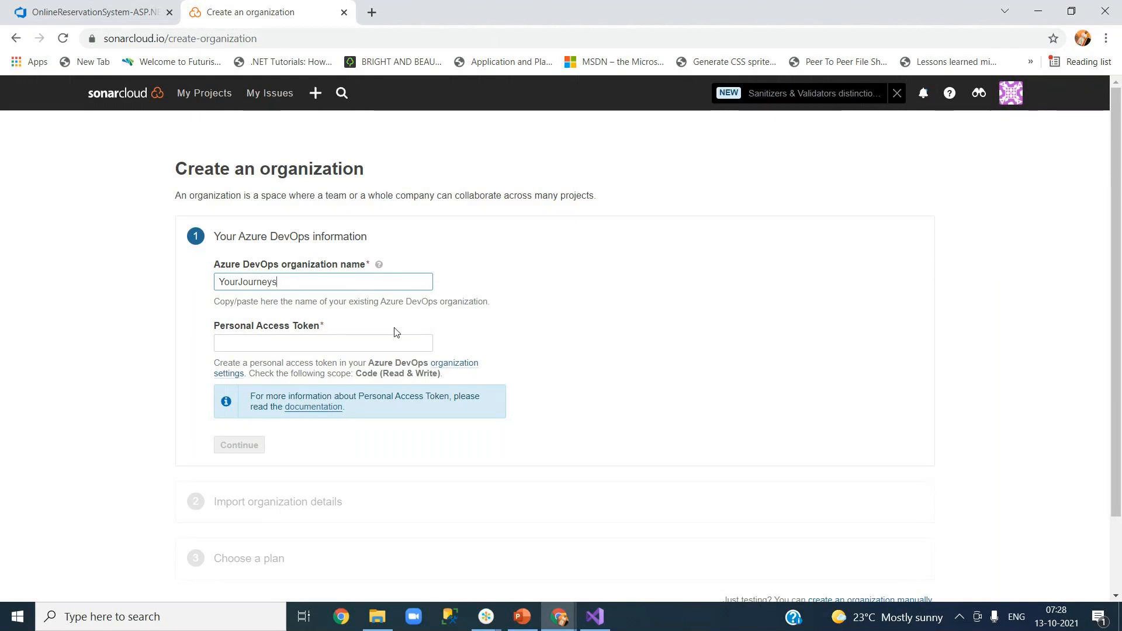
pyautogui.click(355, 344)
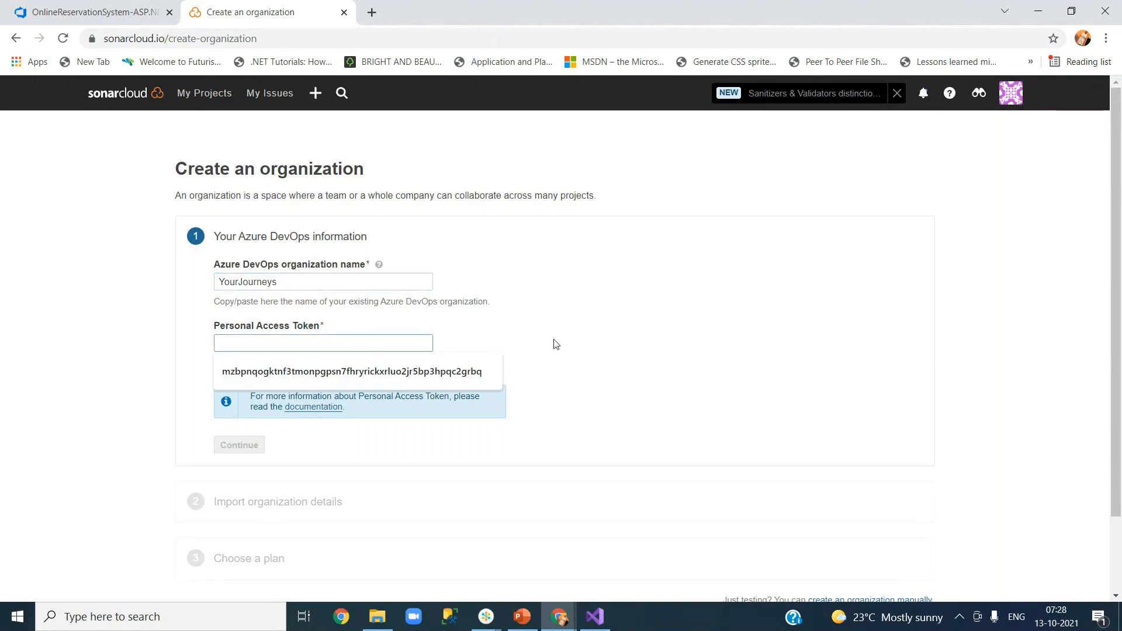
pyautogui.click(587, 343)
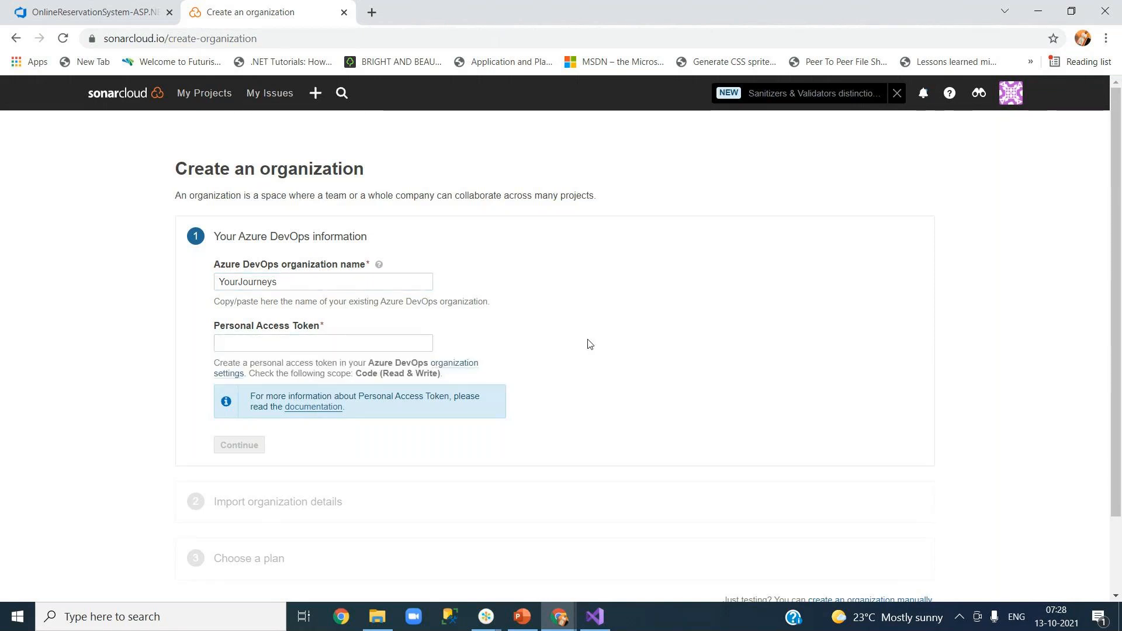
pyautogui.click(121, 13)
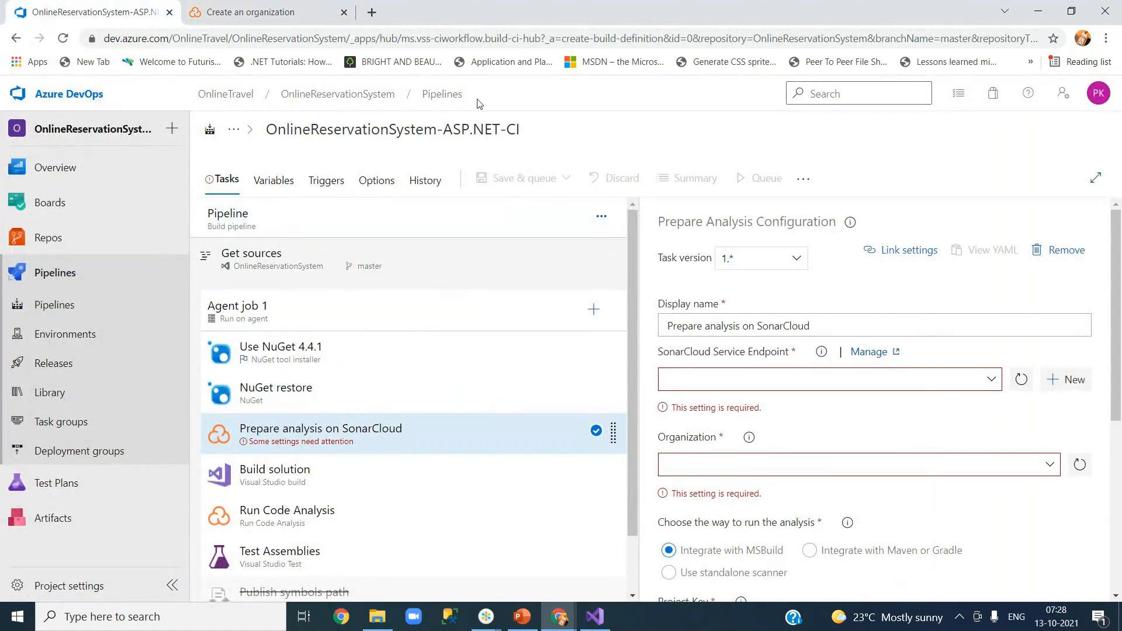
# Open the OnlineTravel organization home in a new tab and go to the AKSAPIDemo pipelines page.
pyautogui.rightClick(90, 94)
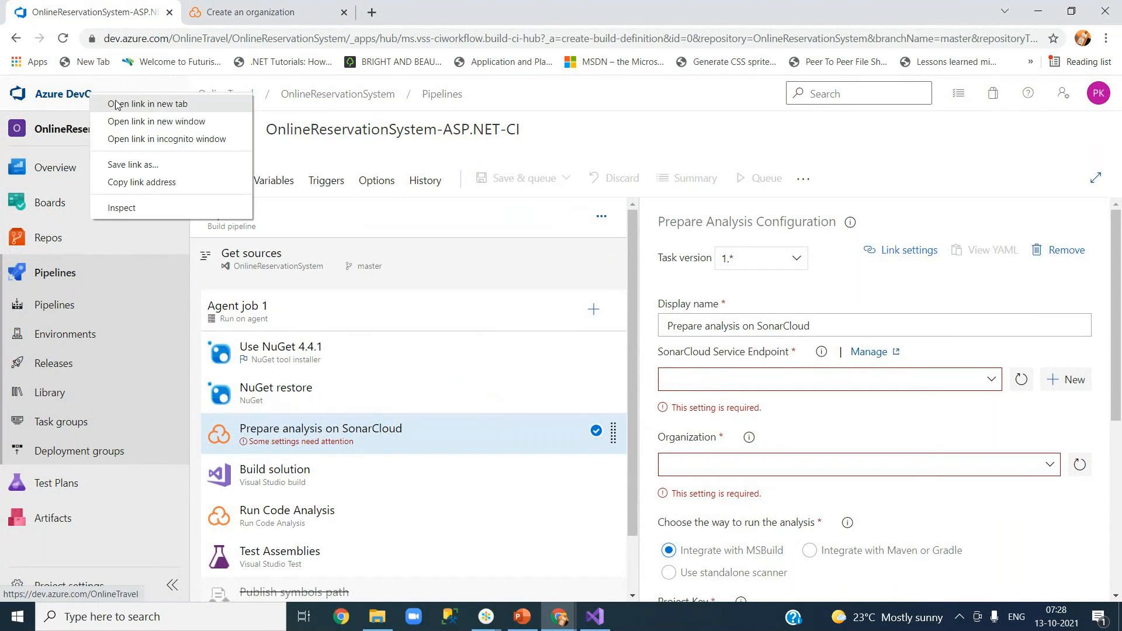
pyautogui.click(116, 105)
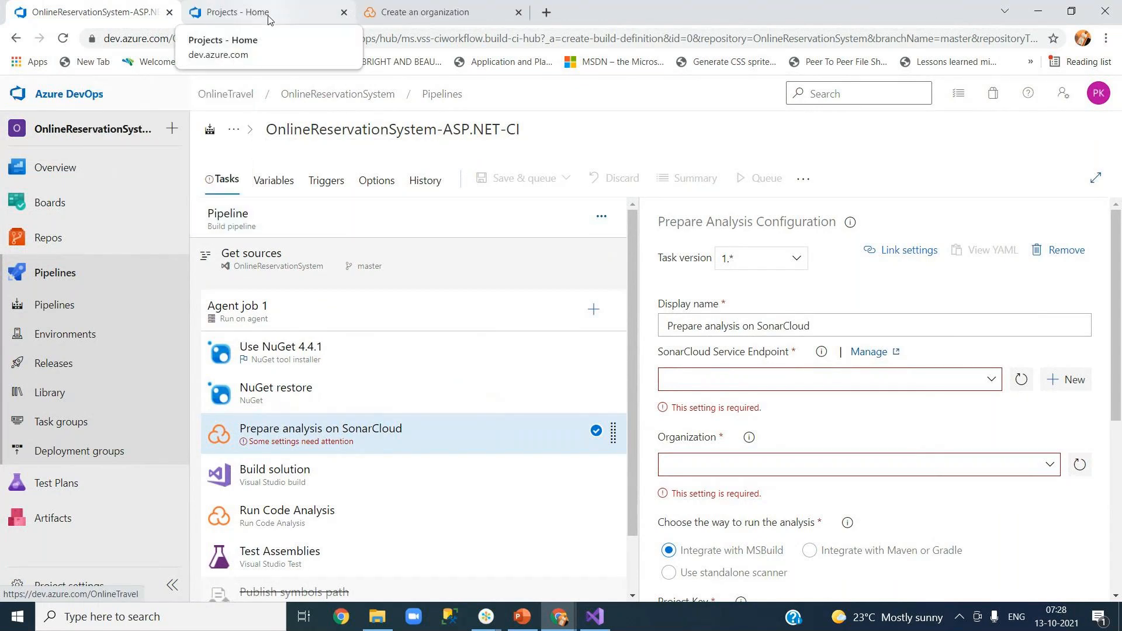
pyautogui.click(268, 19)
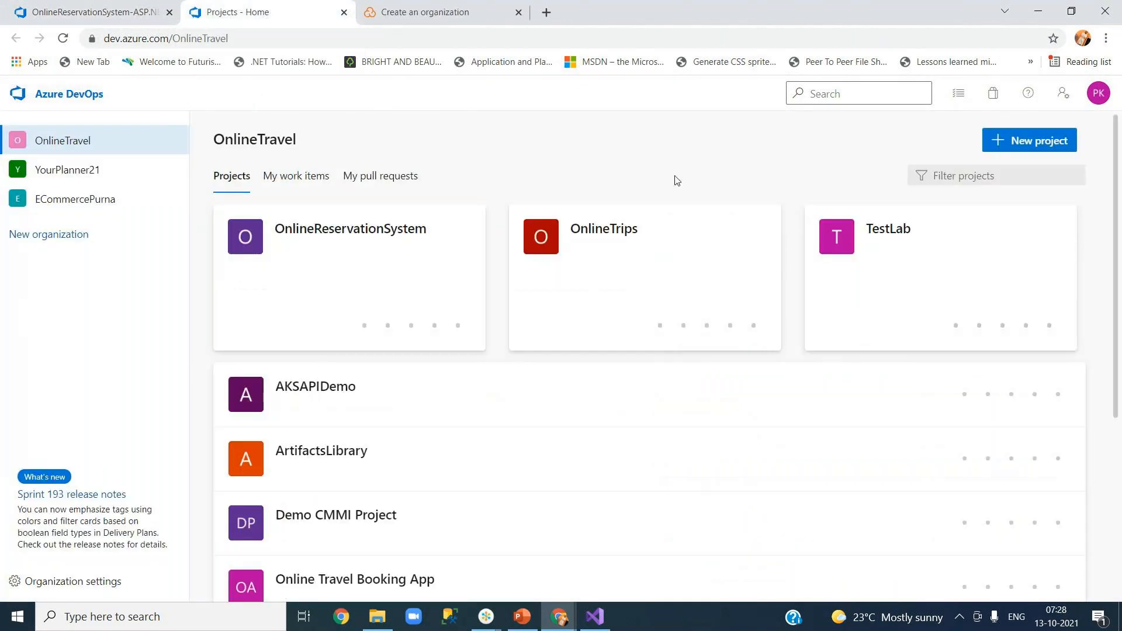
pyautogui.click(1098, 95)
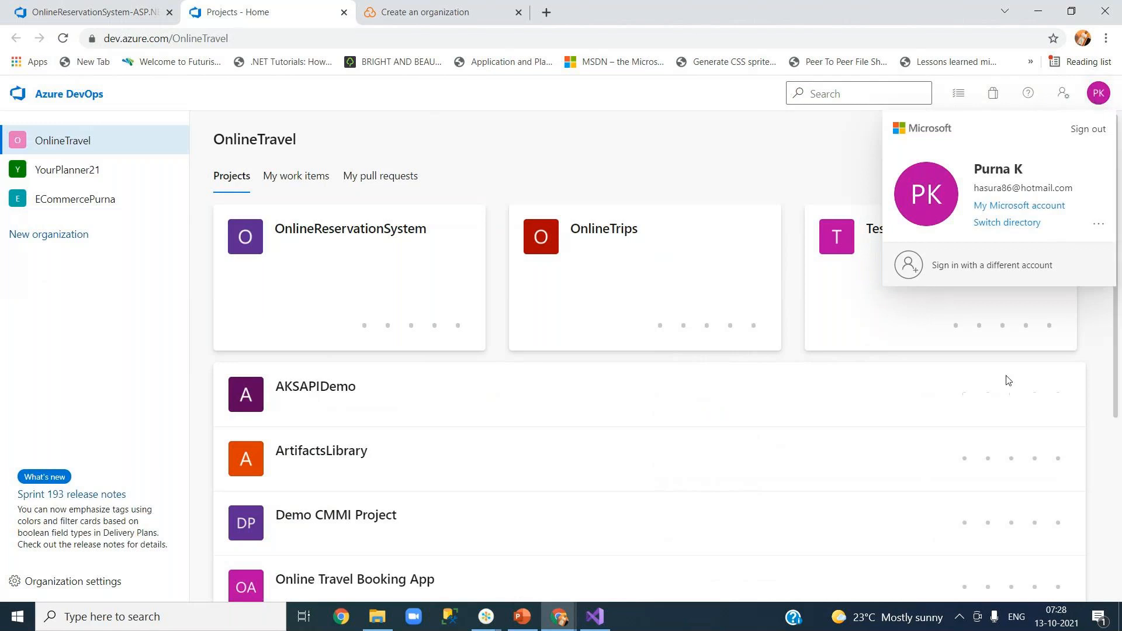
pyautogui.click(1004, 389)
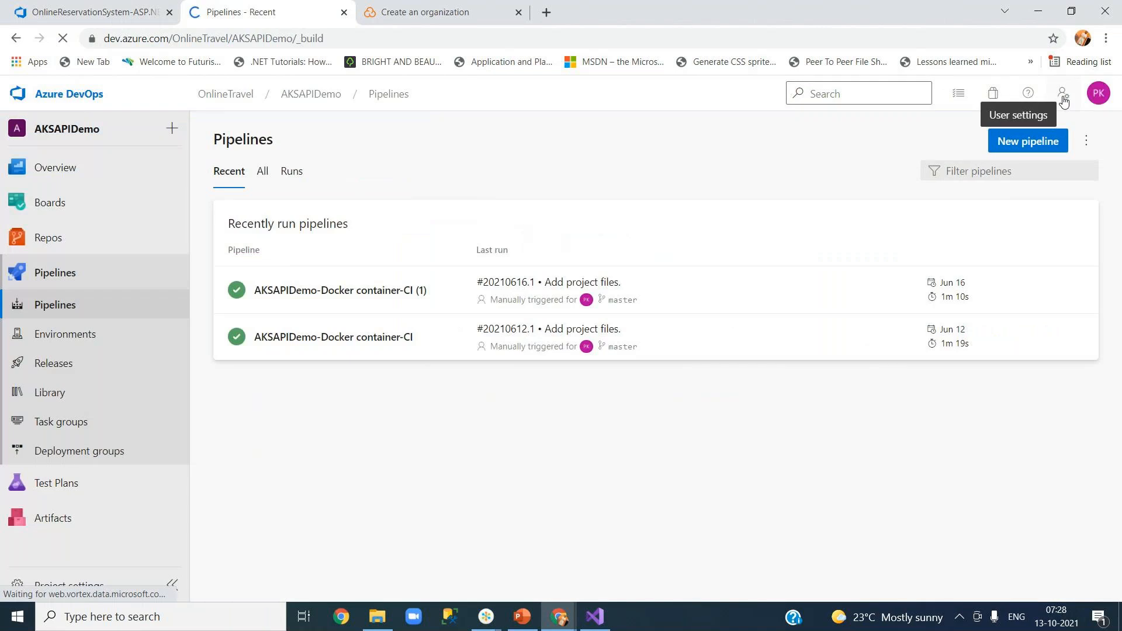
pyautogui.click(1063, 99)
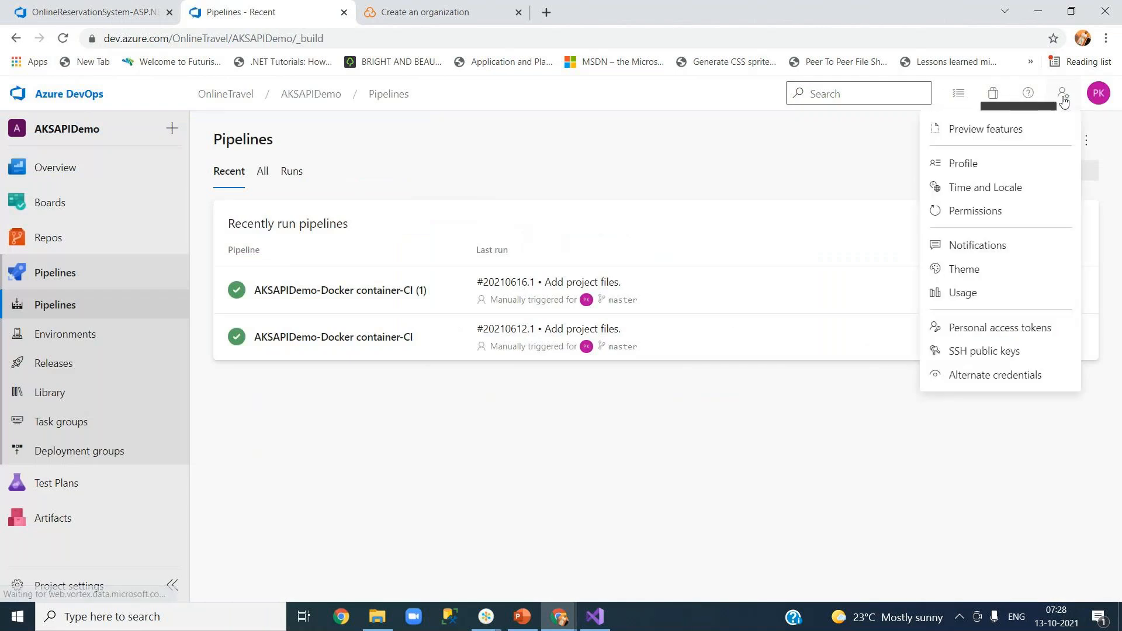
# Create a personal access token named 'YourJourneys' with Full access scope.
pyautogui.click(1000, 329)
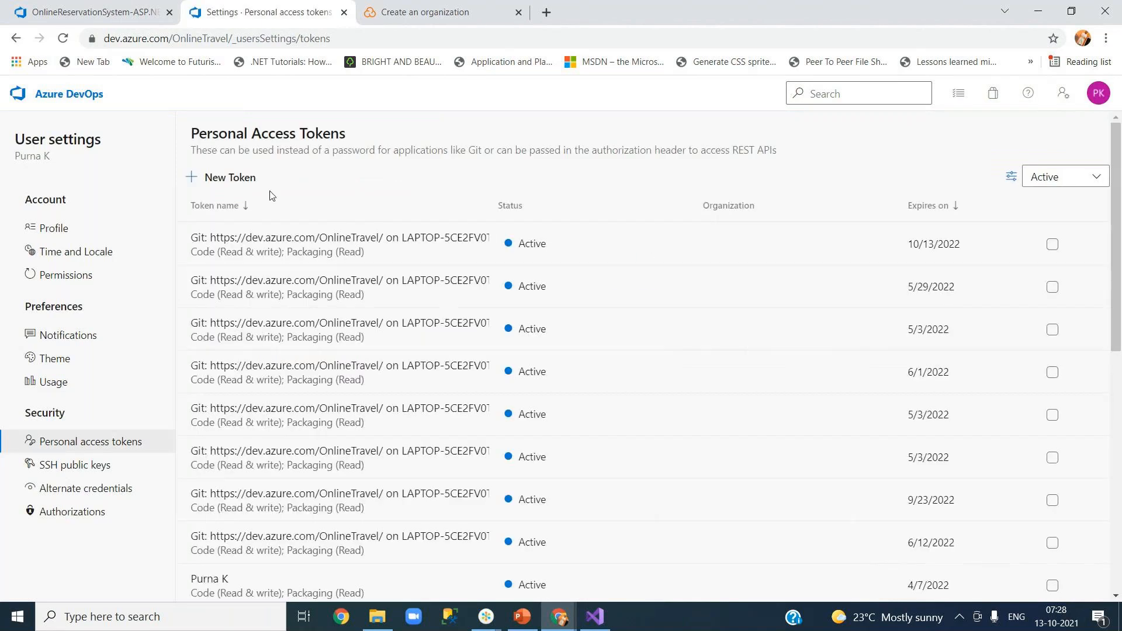
pyautogui.click(244, 181)
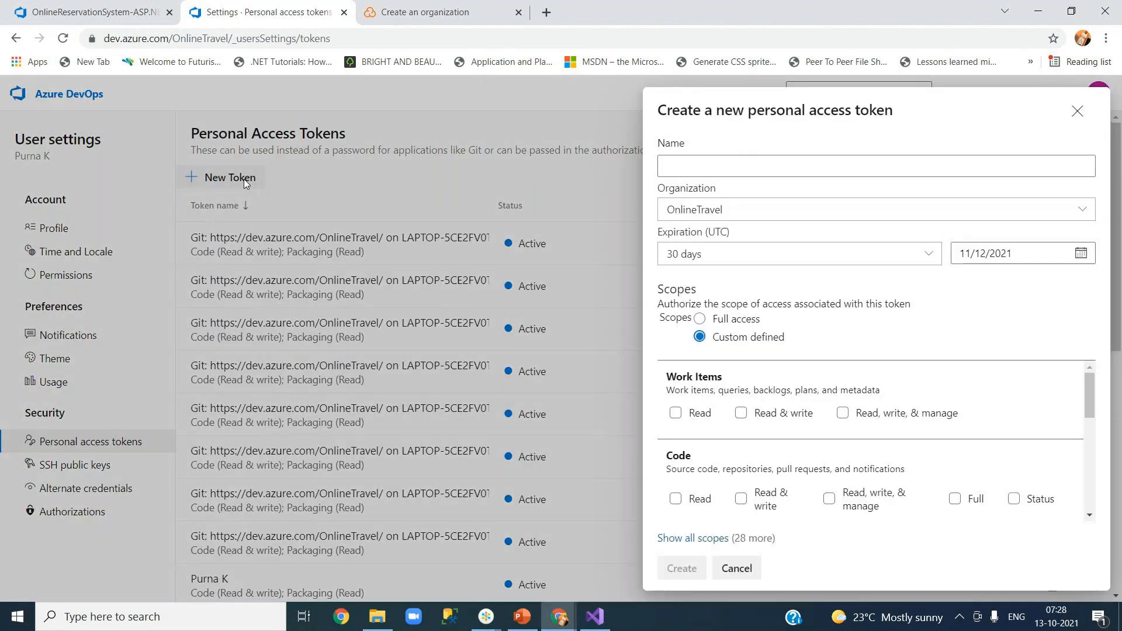
pyautogui.click(688, 163)
pyautogui.write('You')
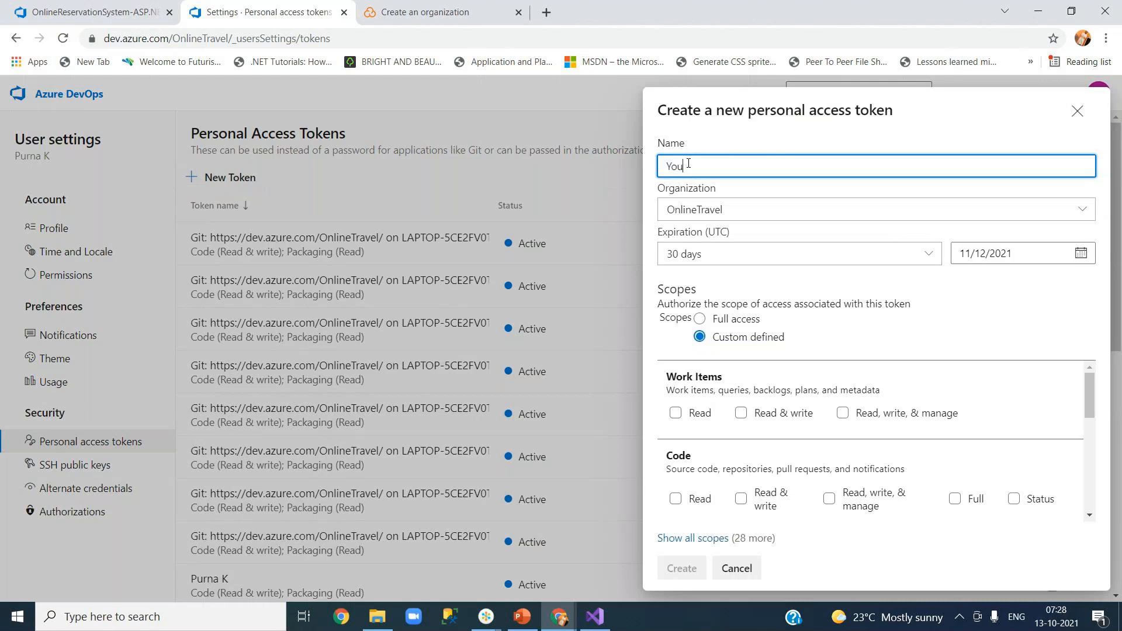
pyautogui.write('rJourneys')
pyautogui.moveTo(1089, 407); pyautogui.dragTo(1088, 442)
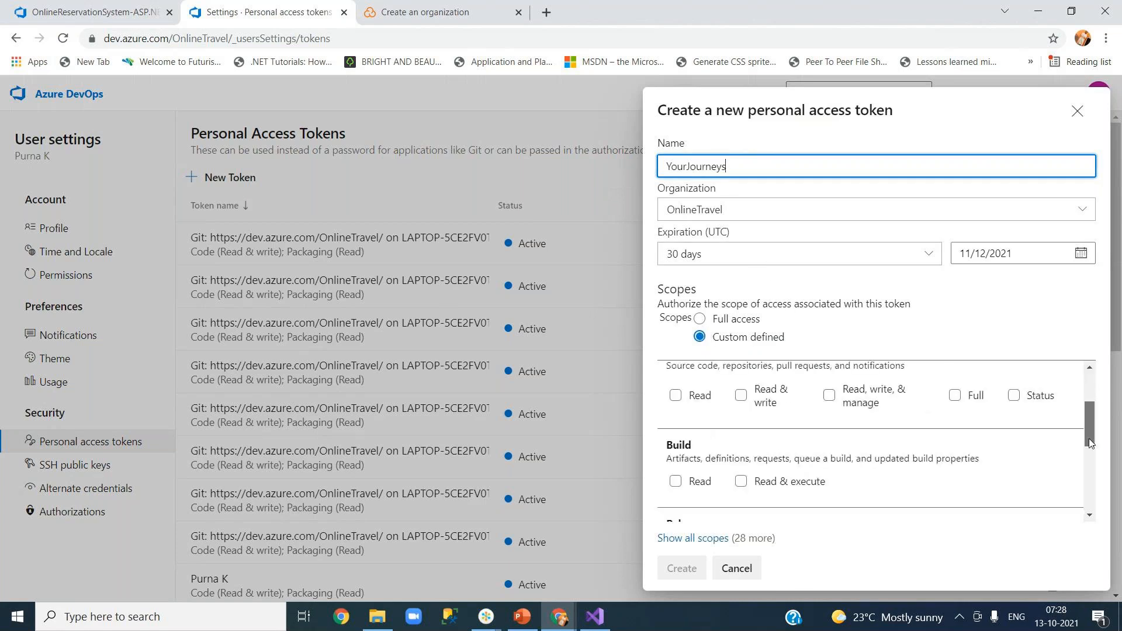
pyautogui.scroll(-4, 1089, 442)
pyautogui.moveTo(1090, 485); pyautogui.dragTo(1088, 409)
pyautogui.scroll(3, 1089, 409)
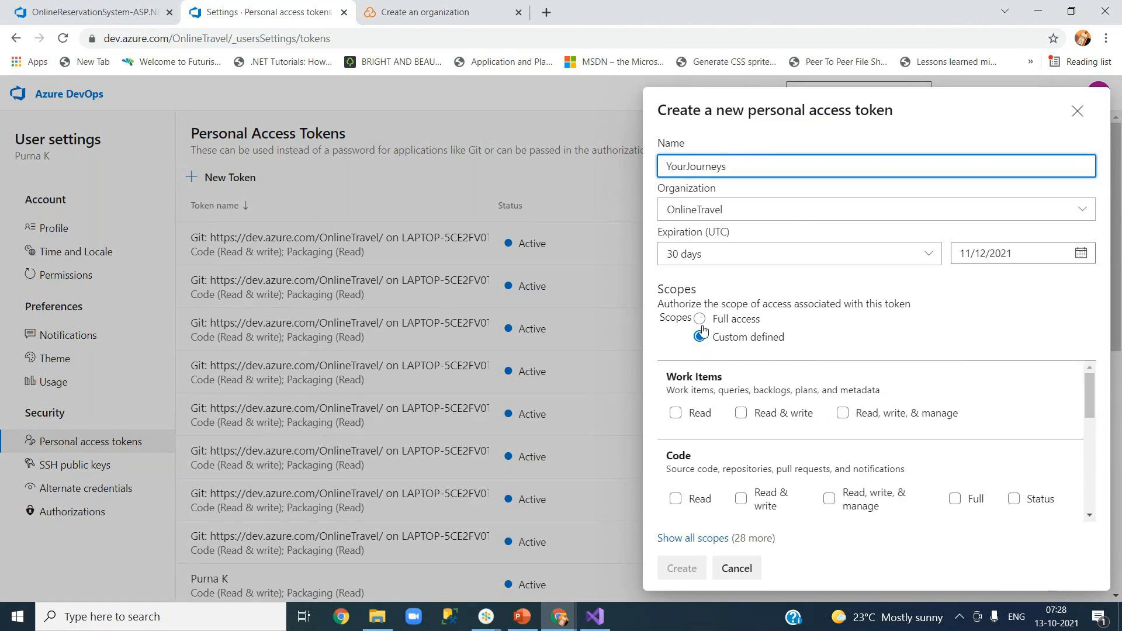
pyautogui.click(700, 320)
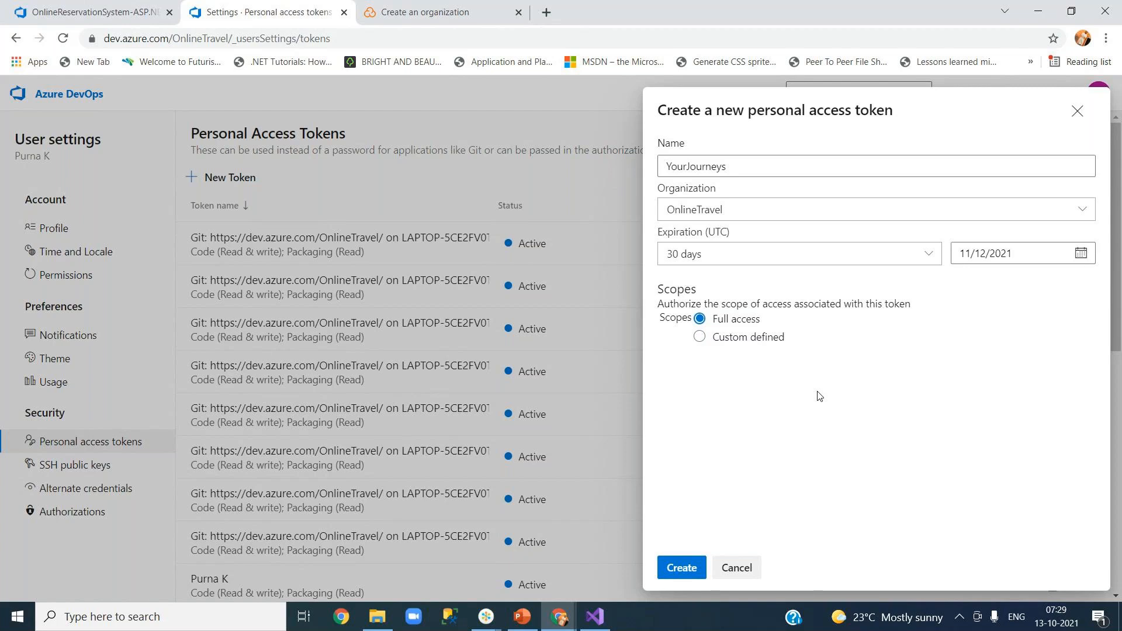
pyautogui.click(701, 339)
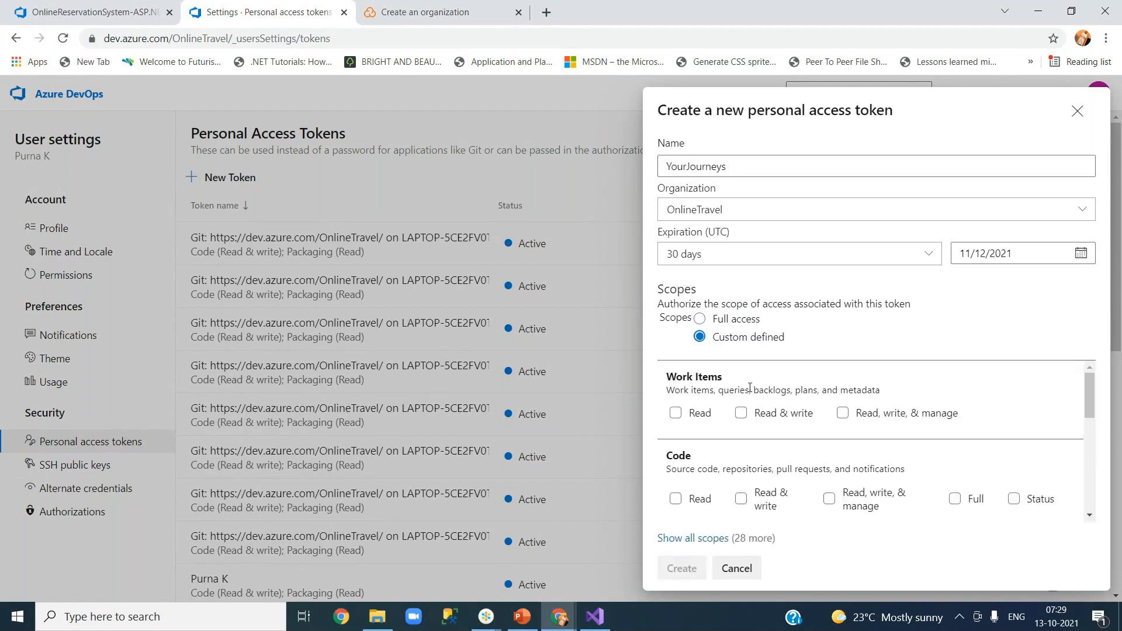
pyautogui.click(701, 320)
pyautogui.click(682, 568)
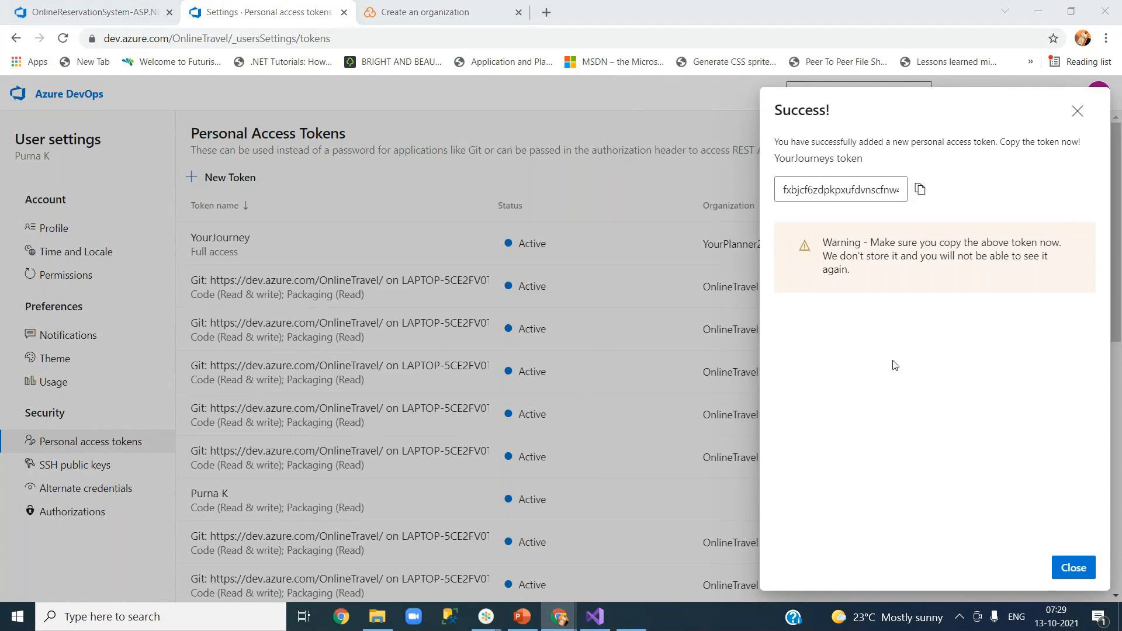
# Paste the new token into Notepad, dismiss the success message, and return to SonarCloud's form.
pyautogui.press('super+r')
pyautogui.write('notepad')
pyautogui.press('Return')
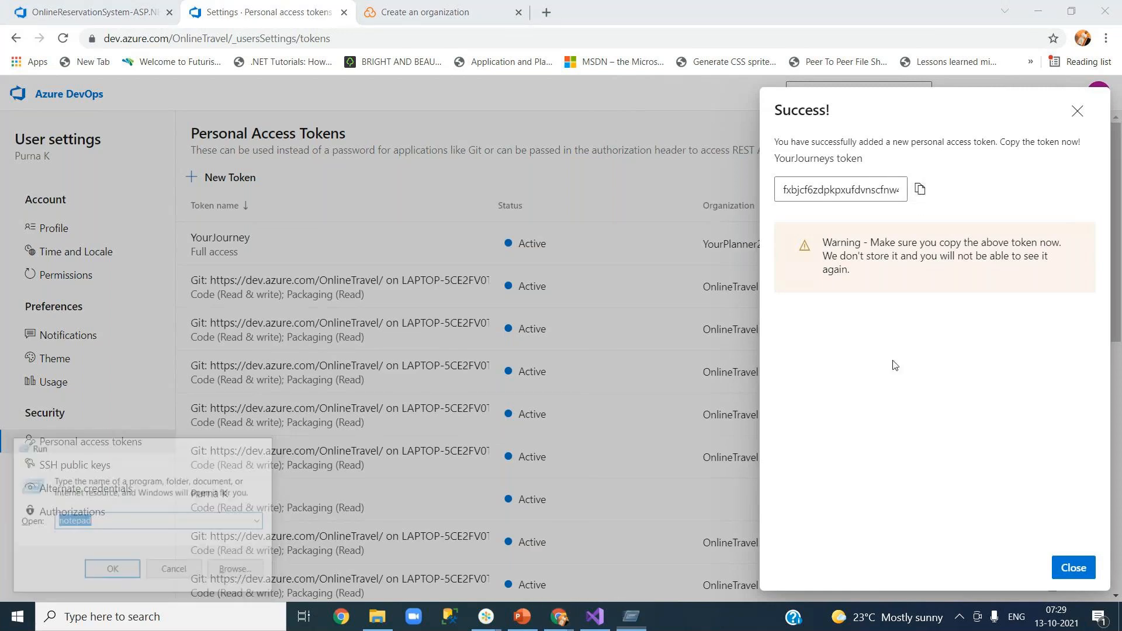
pyautogui.hotkey('ctrl', 'v')
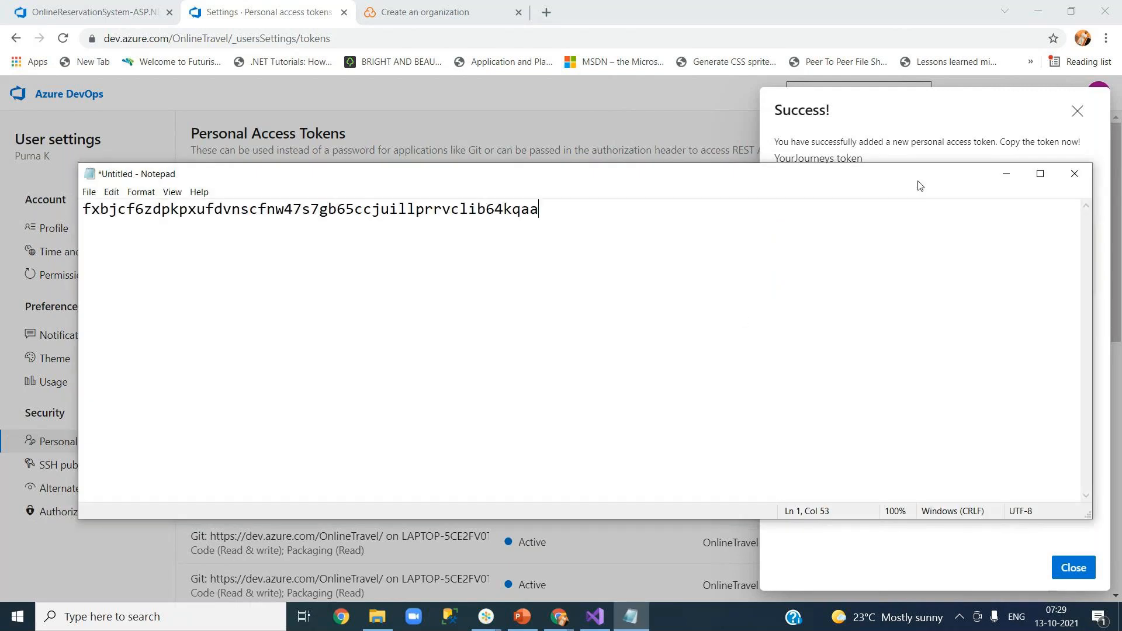
pyautogui.click(1005, 170)
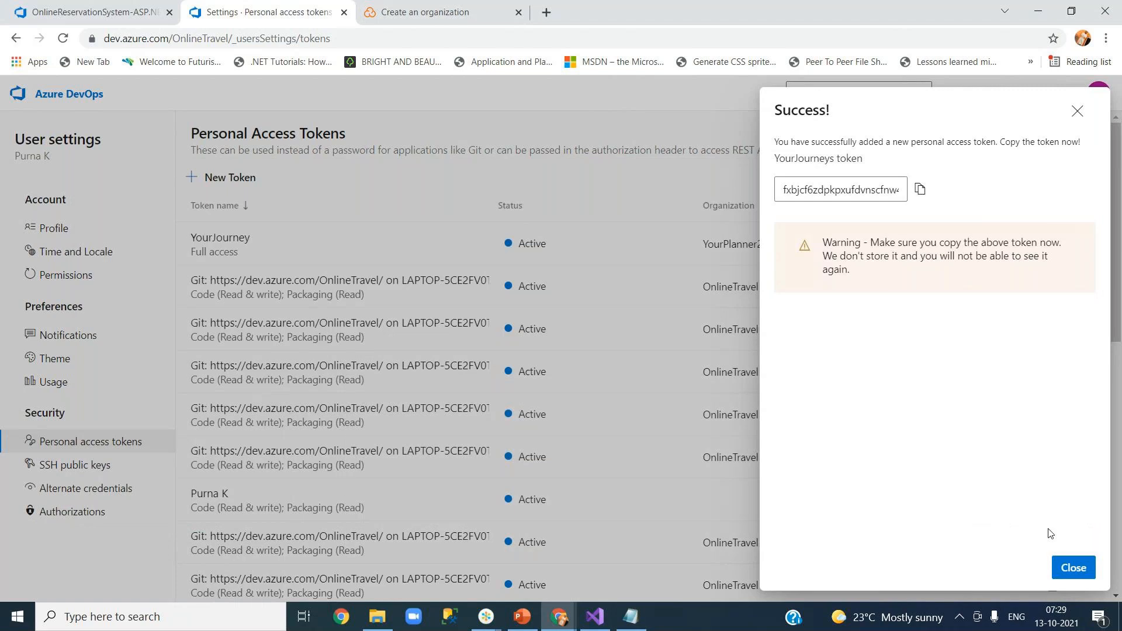
pyautogui.click(1073, 568)
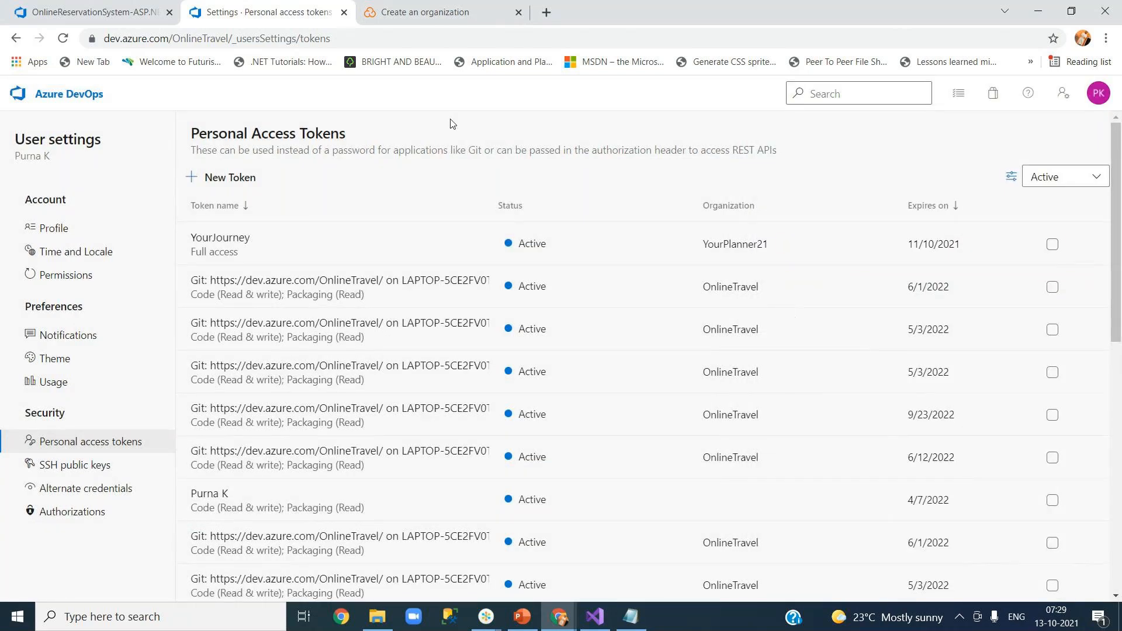
pyautogui.click(443, 15)
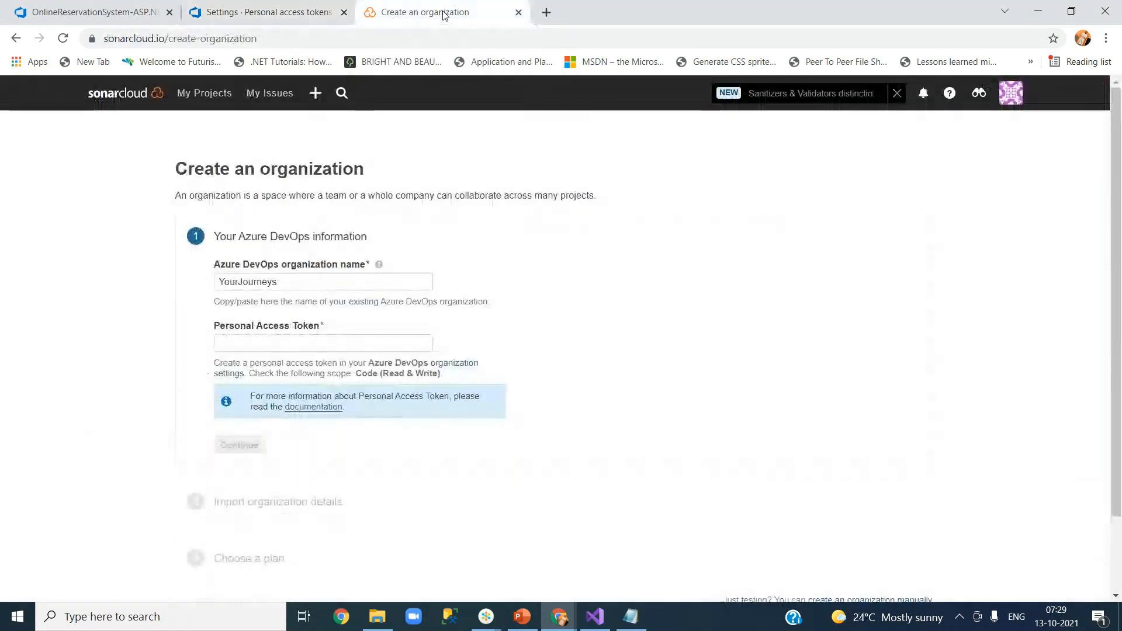
pyautogui.click(273, 340)
# Paste the token into the Personal Access Token field and submit the YourJourneys organization details.
pyautogui.hotkey('ctrl', 'v')
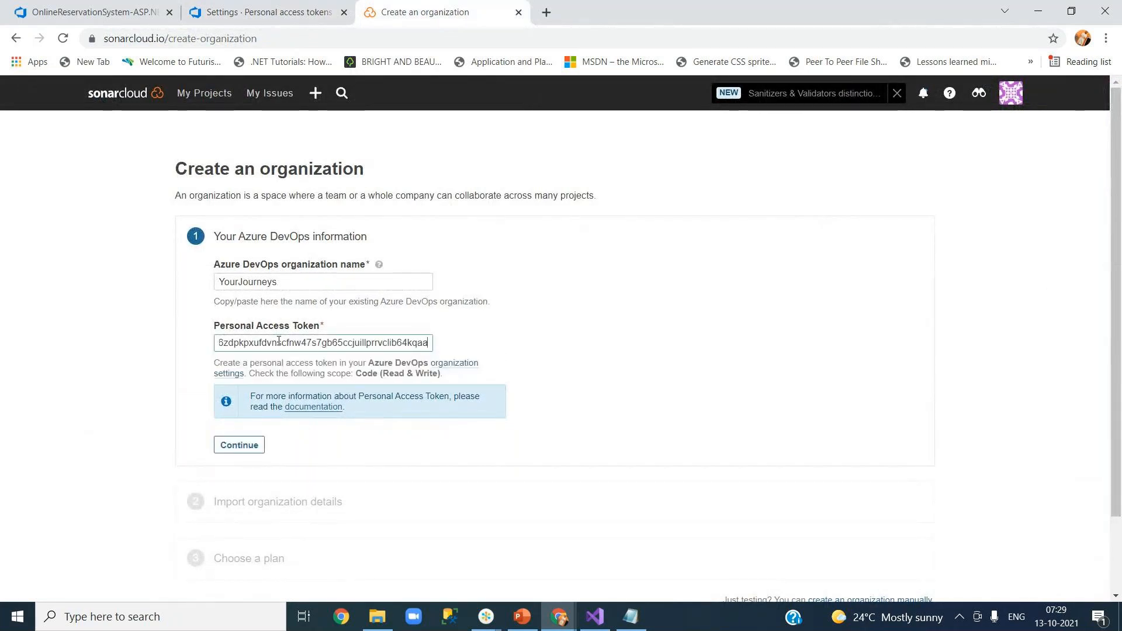
pyautogui.click(239, 445)
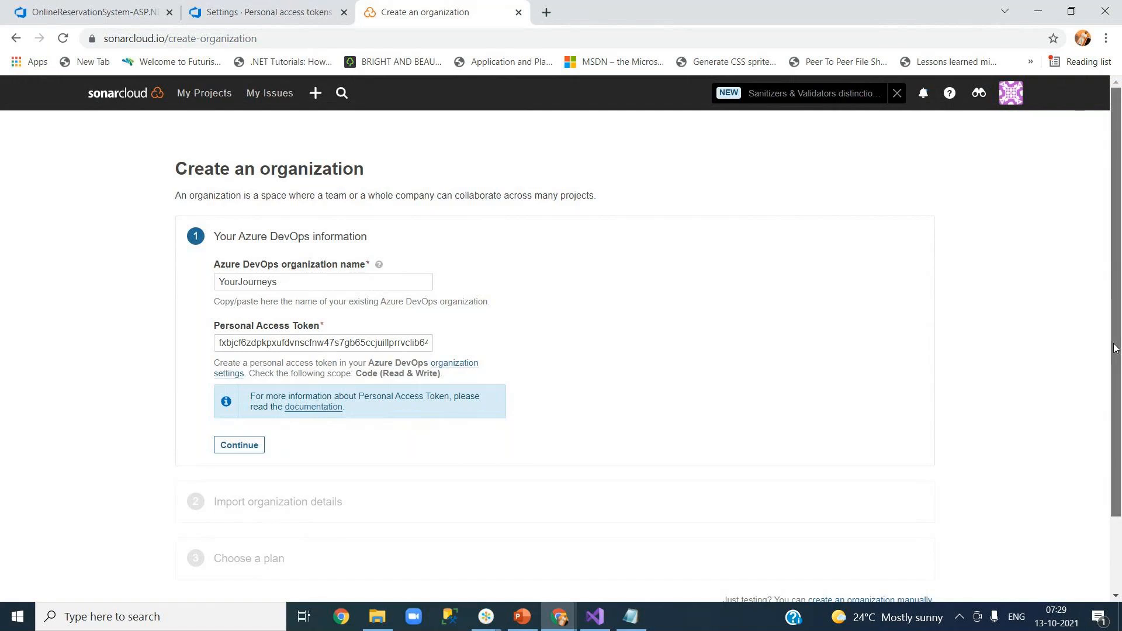
pyautogui.scroll(-2, 1115, 348)
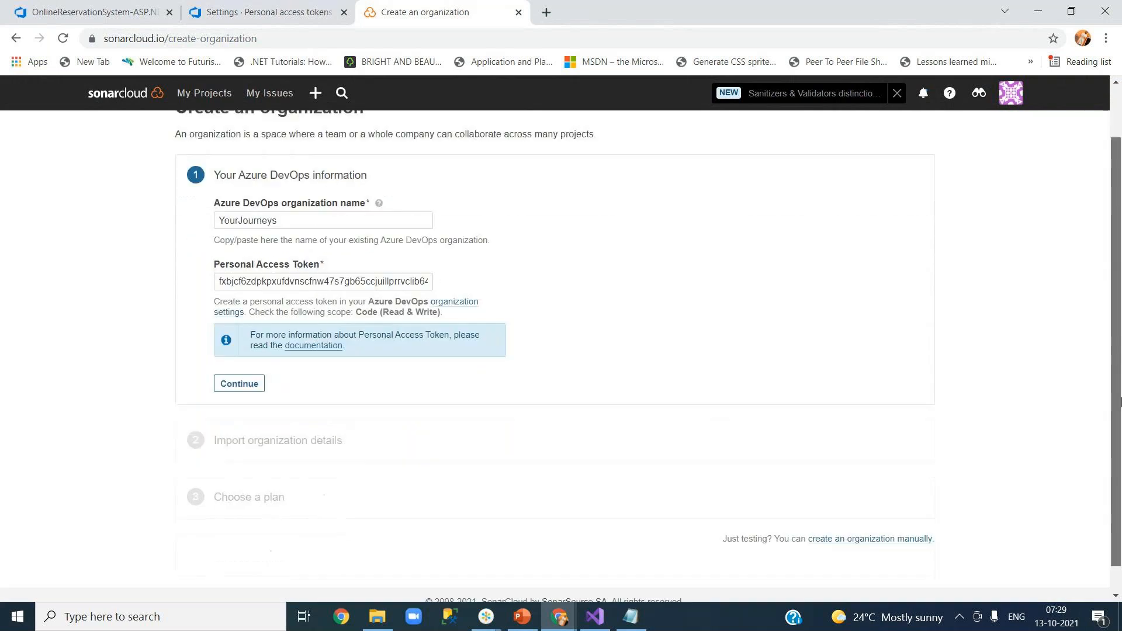
pyautogui.click(302, 274)
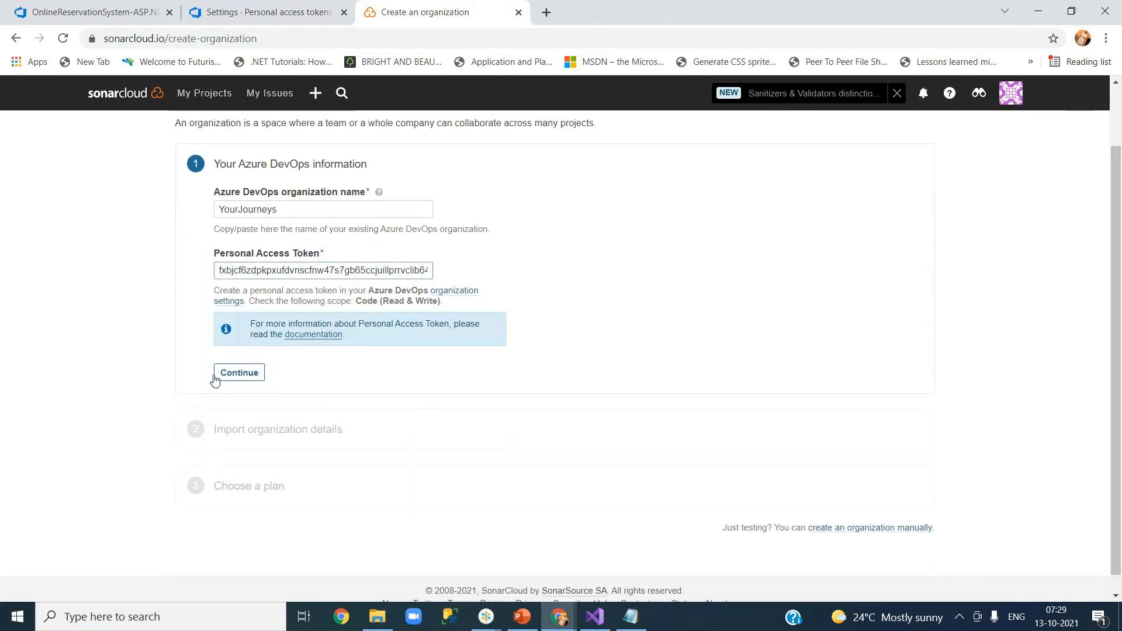
pyautogui.click(236, 379)
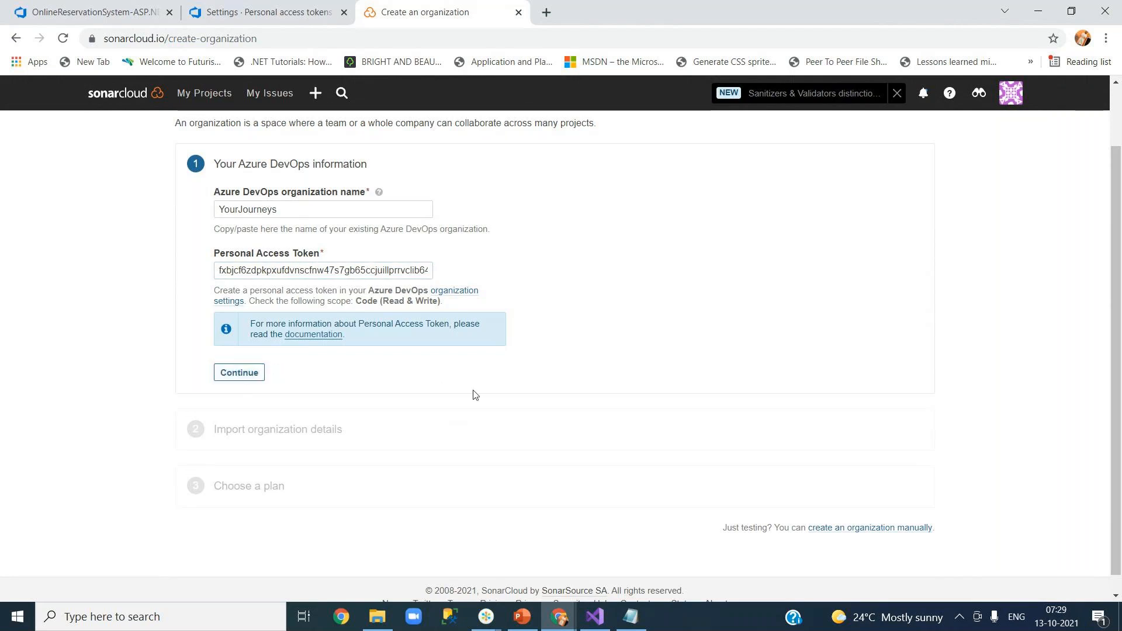
pyautogui.scroll(2, 473, 395)
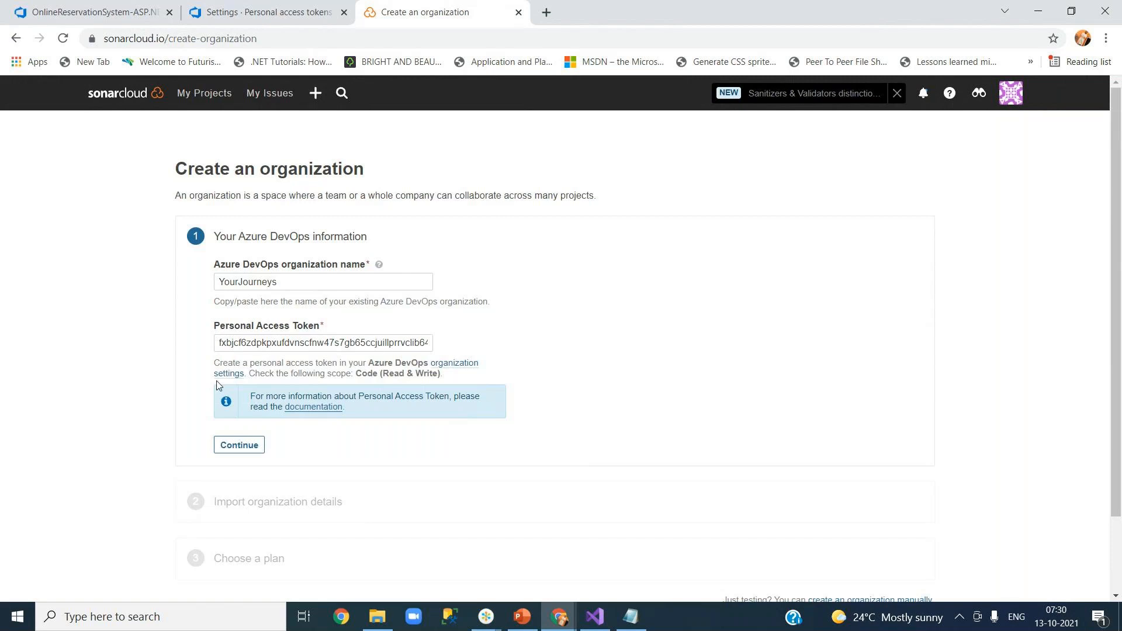
pyautogui.click(460, 368)
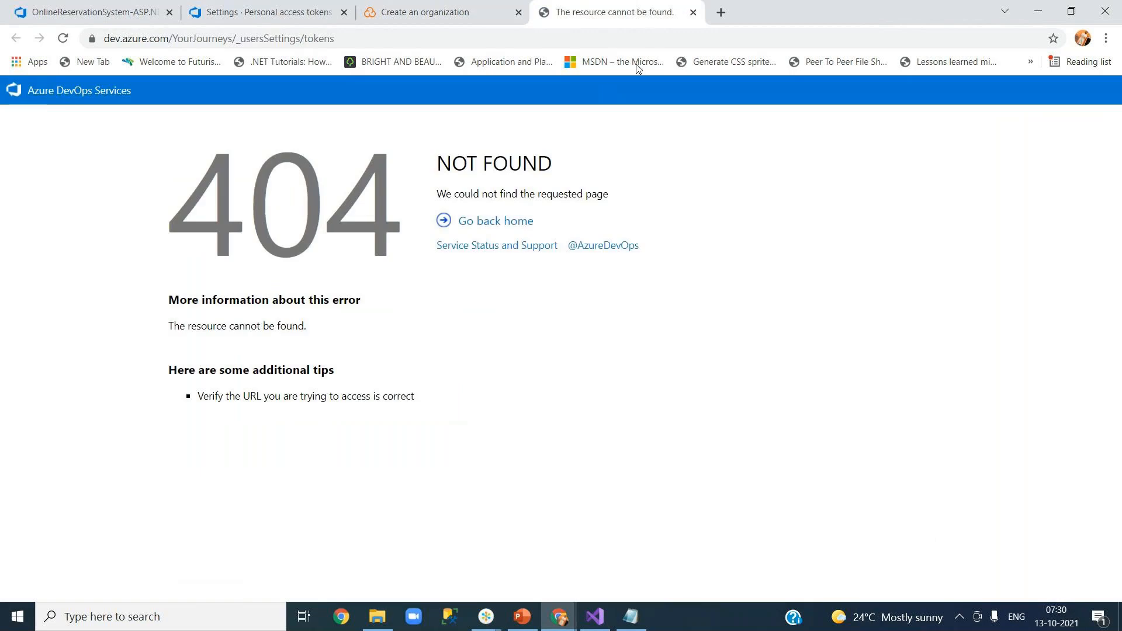
# Close the not-found page, resubmit, and reload the organization creation form.
pyautogui.click(693, 13)
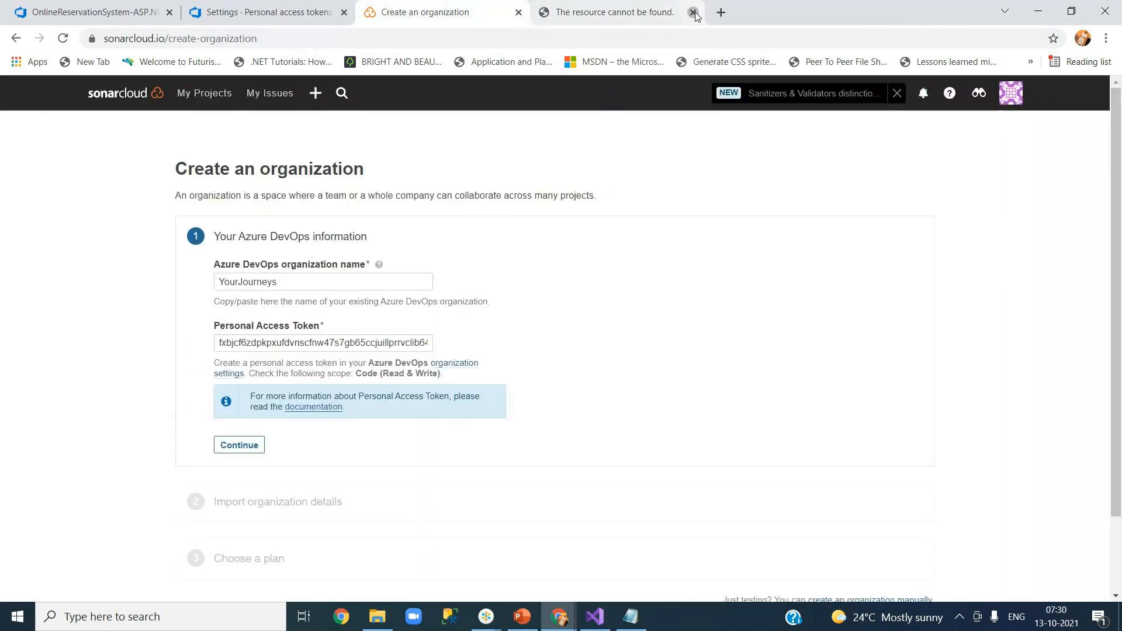
pyautogui.click(249, 445)
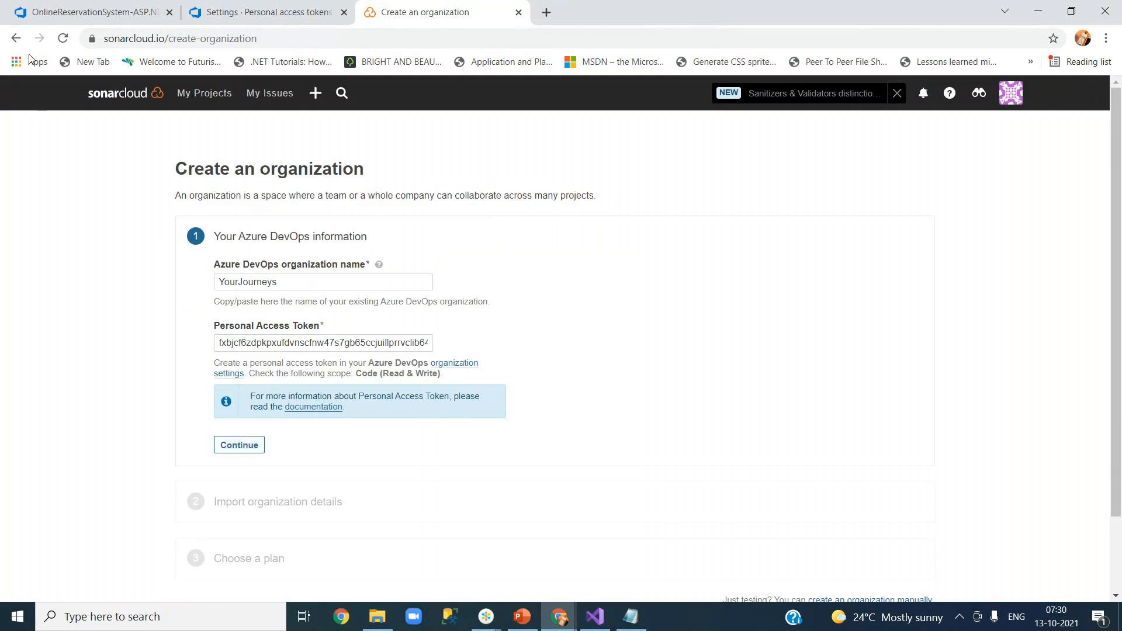
pyautogui.click(63, 39)
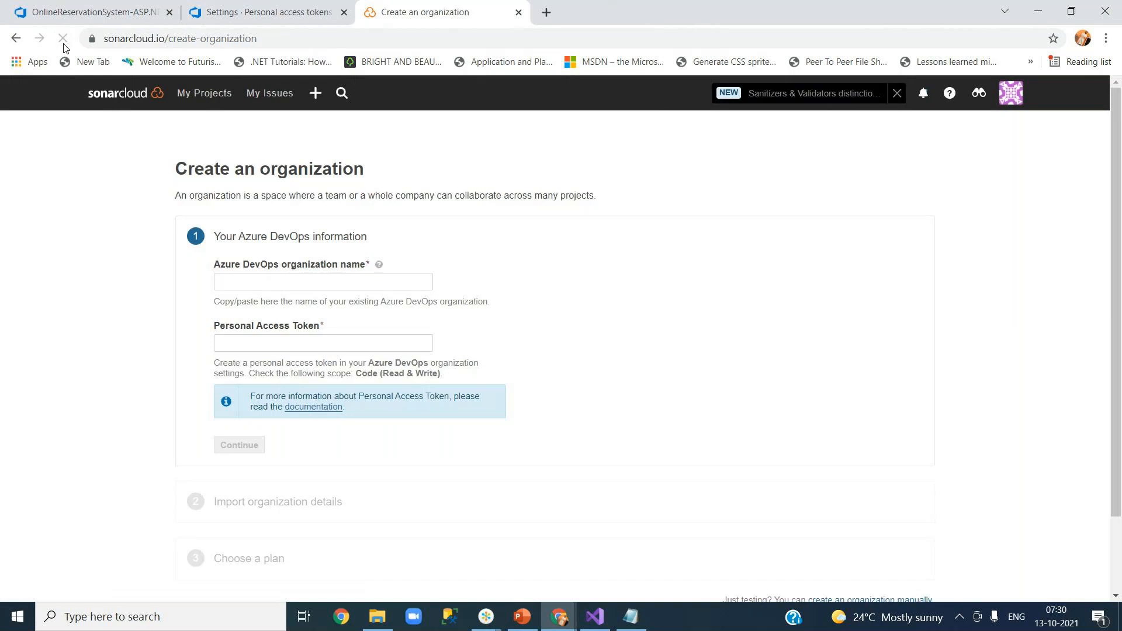
# Re-paste the token and enter YourJourneys as organization name, then go back to the pipeline editor.
pyautogui.click(265, 342)
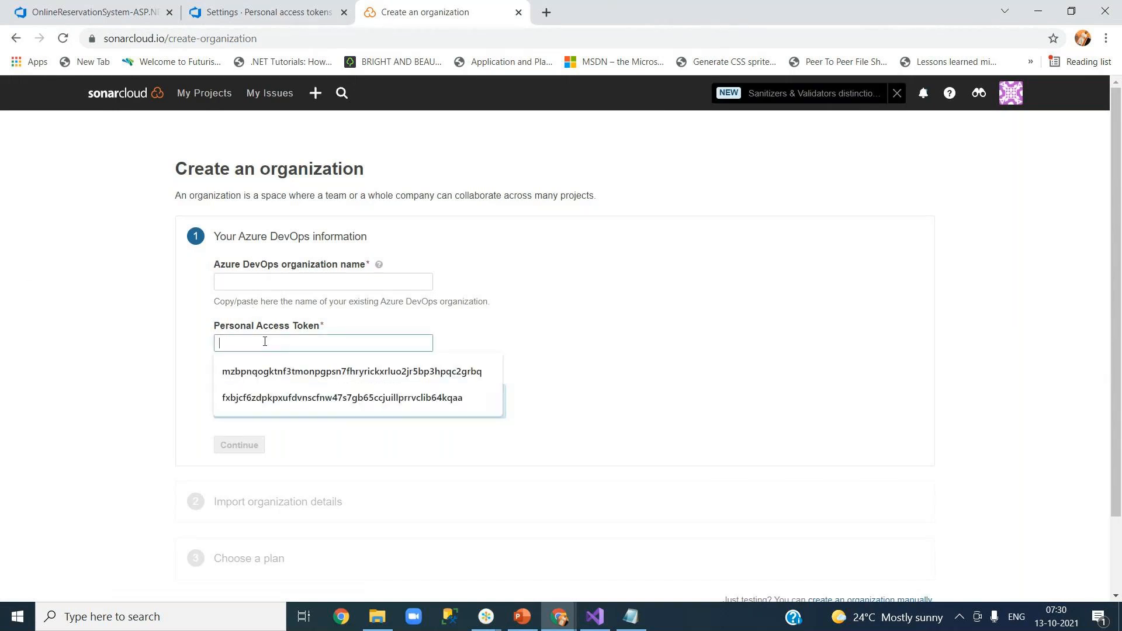
pyautogui.hotkey('ctrl', 'v')
pyautogui.moveTo(261, 342); pyautogui.dragTo(208, 346)
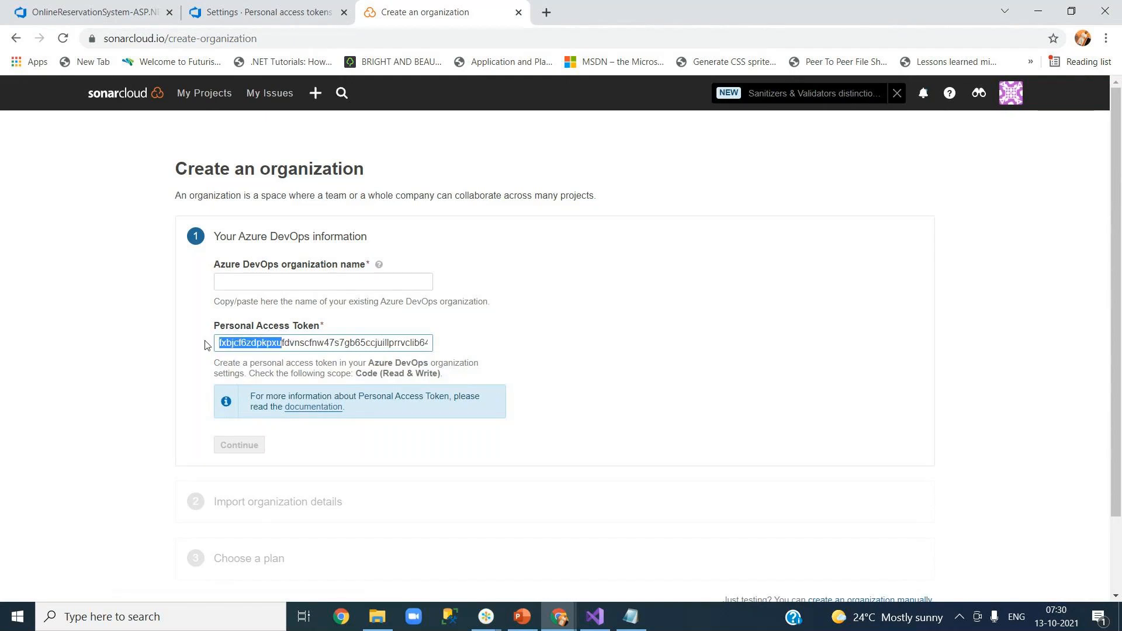
pyautogui.doubleClick(266, 343)
pyautogui.press('super+c')
pyautogui.press('BackSpace')
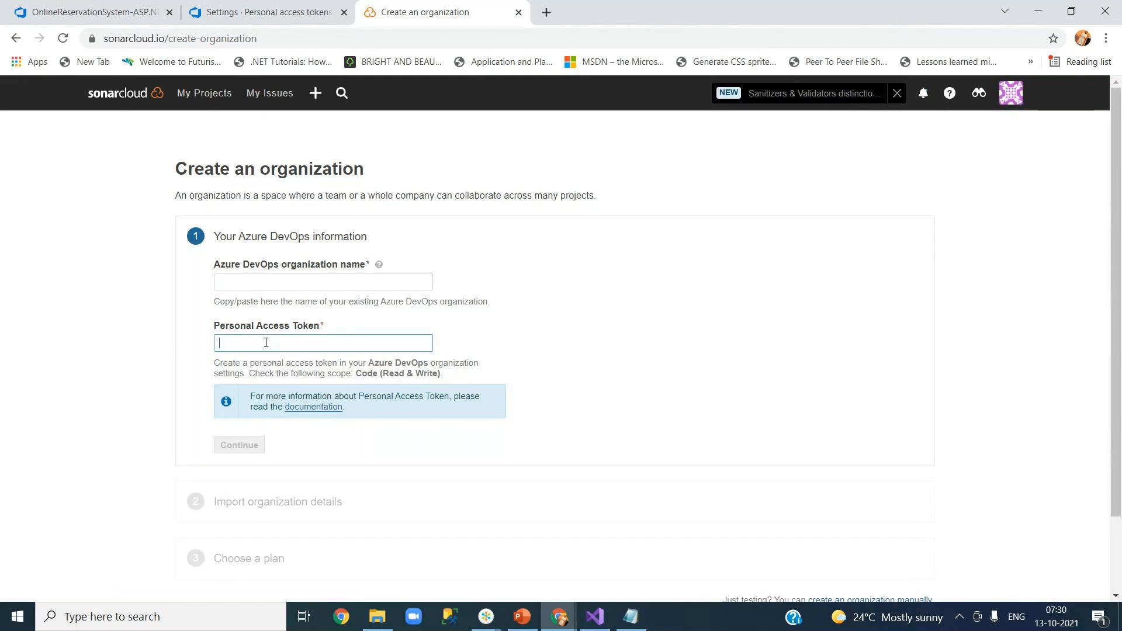
pyautogui.rightClick(266, 345)
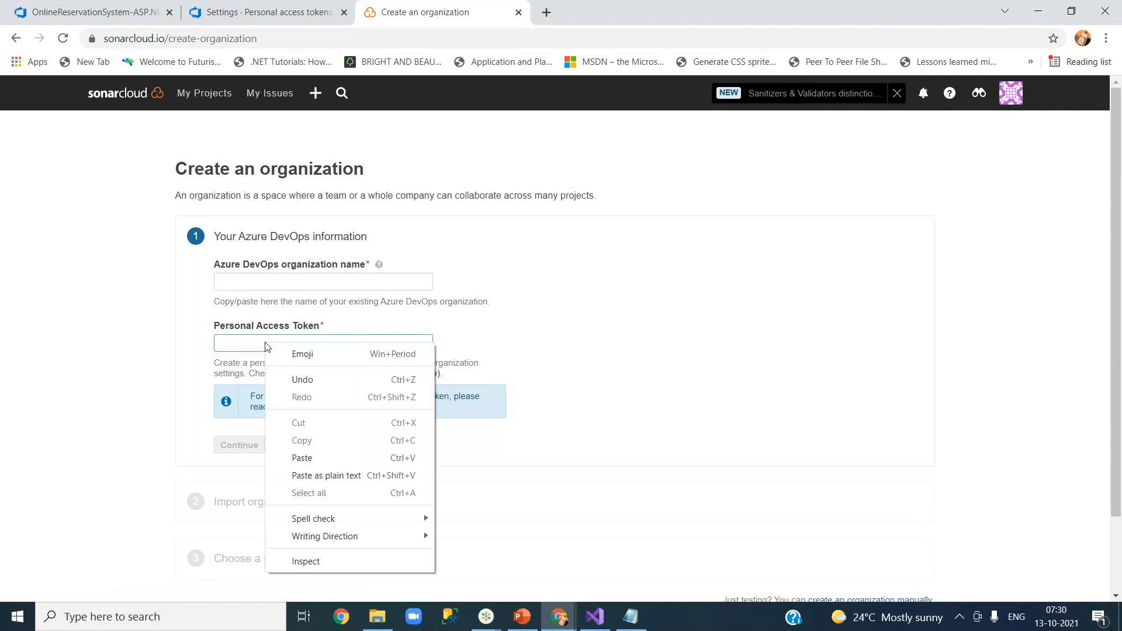
pyautogui.click(313, 458)
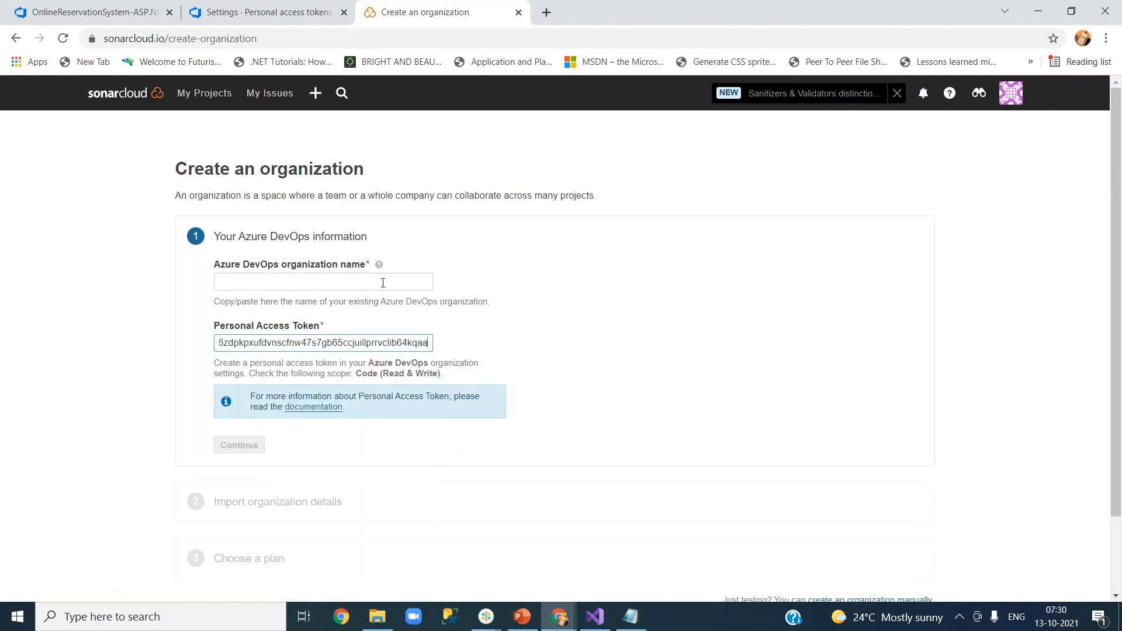
pyautogui.click(382, 283)
pyautogui.write('YourJourney')
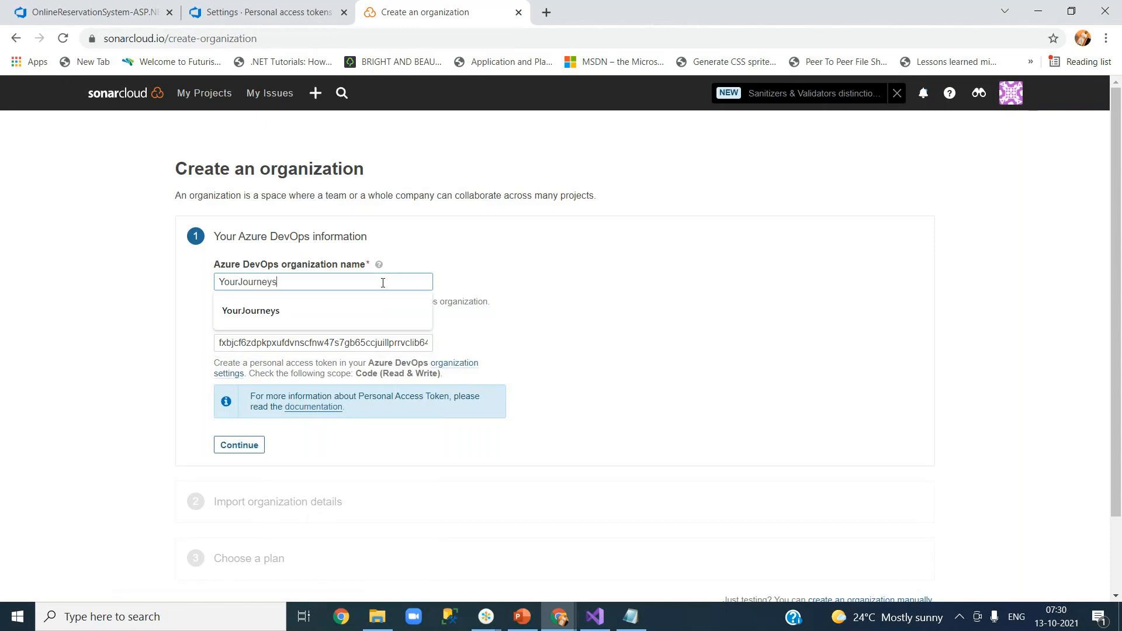
pyautogui.write('s')
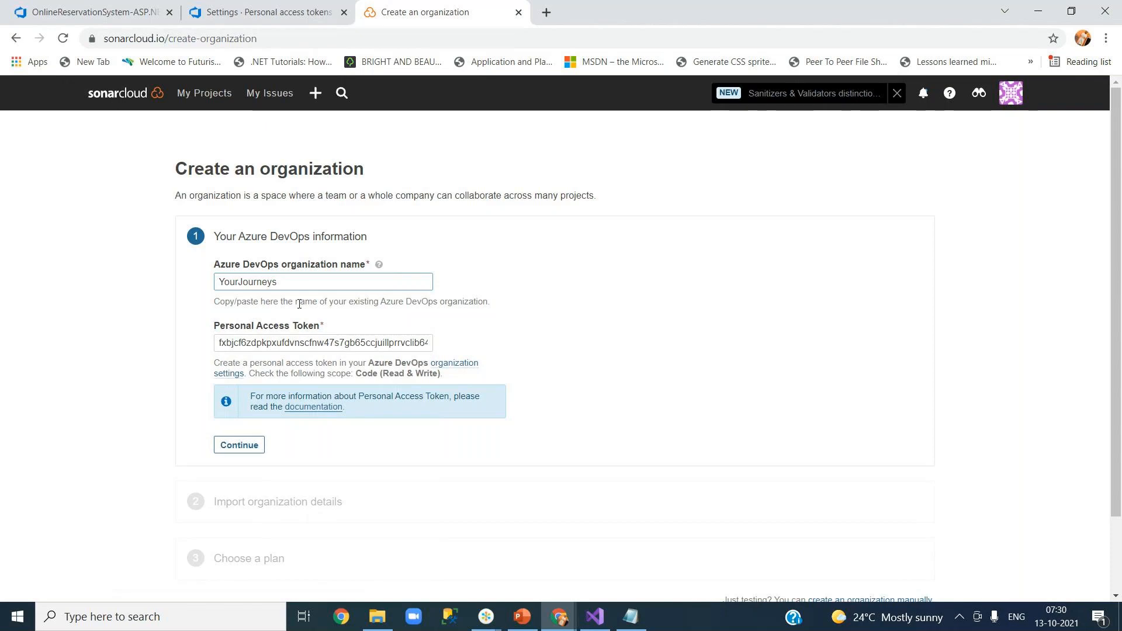
pyautogui.moveTo(358, 303); pyautogui.dragTo(466, 304)
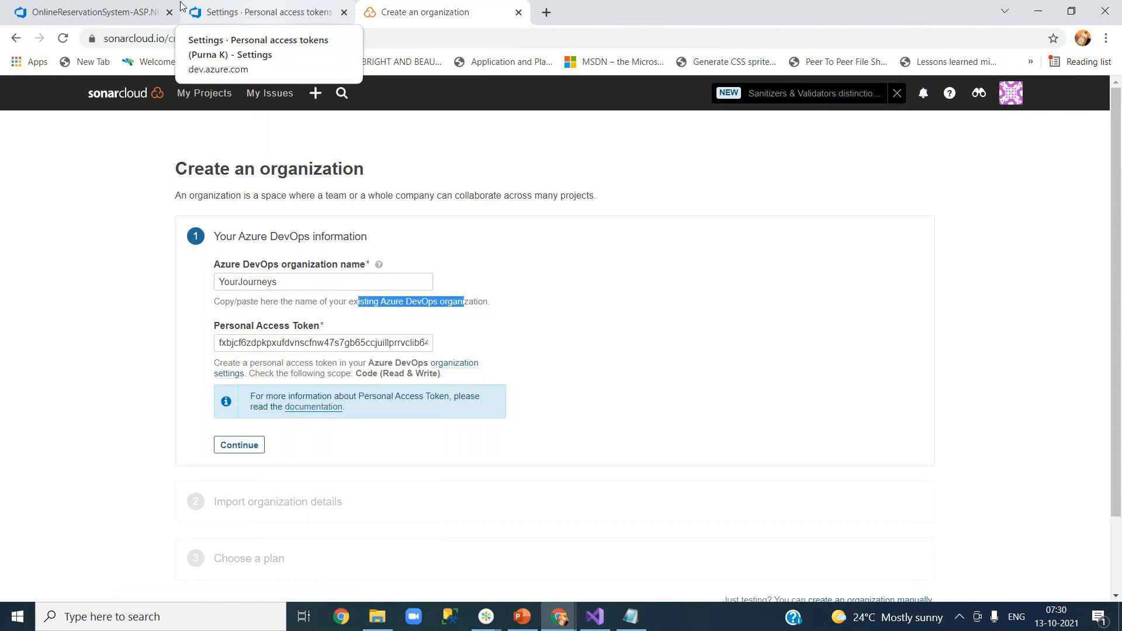
pyautogui.click(111, 8)
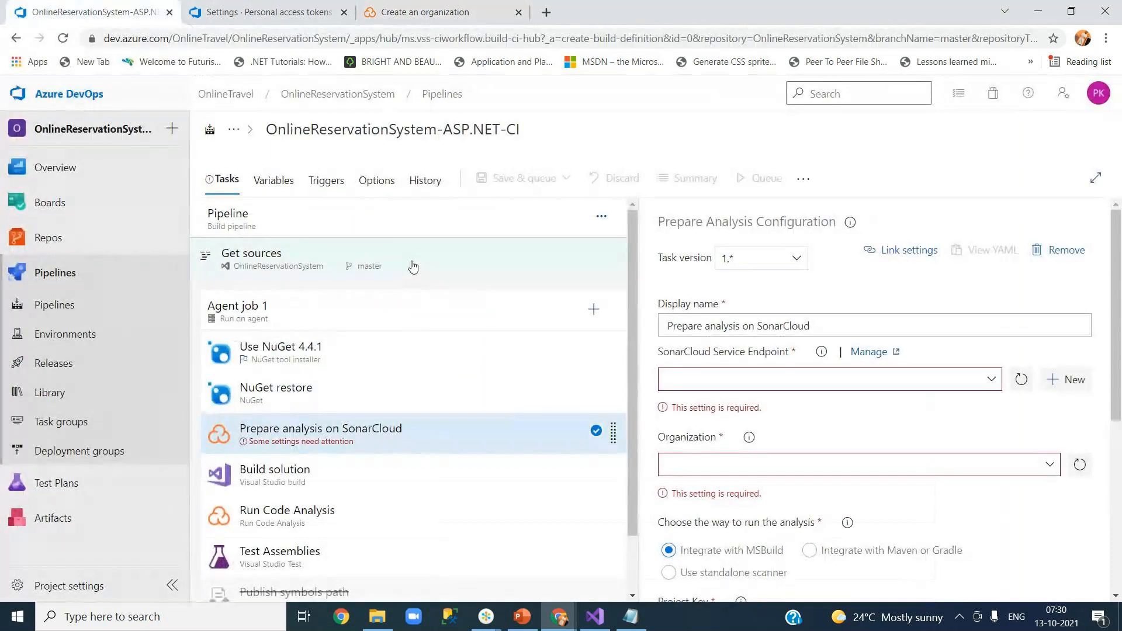
# Open the OnlineTravel organization in Azure DevOps and copy its name 'OnlineTravel'.
pyautogui.click(263, 12)
pyautogui.click(69, 94)
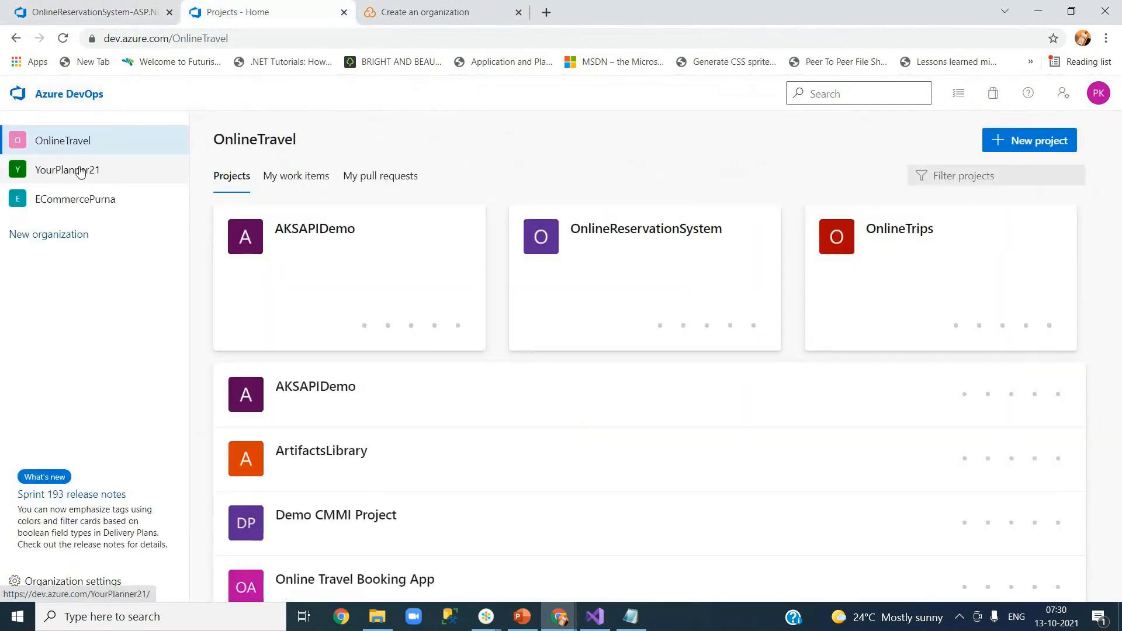
pyautogui.click(80, 143)
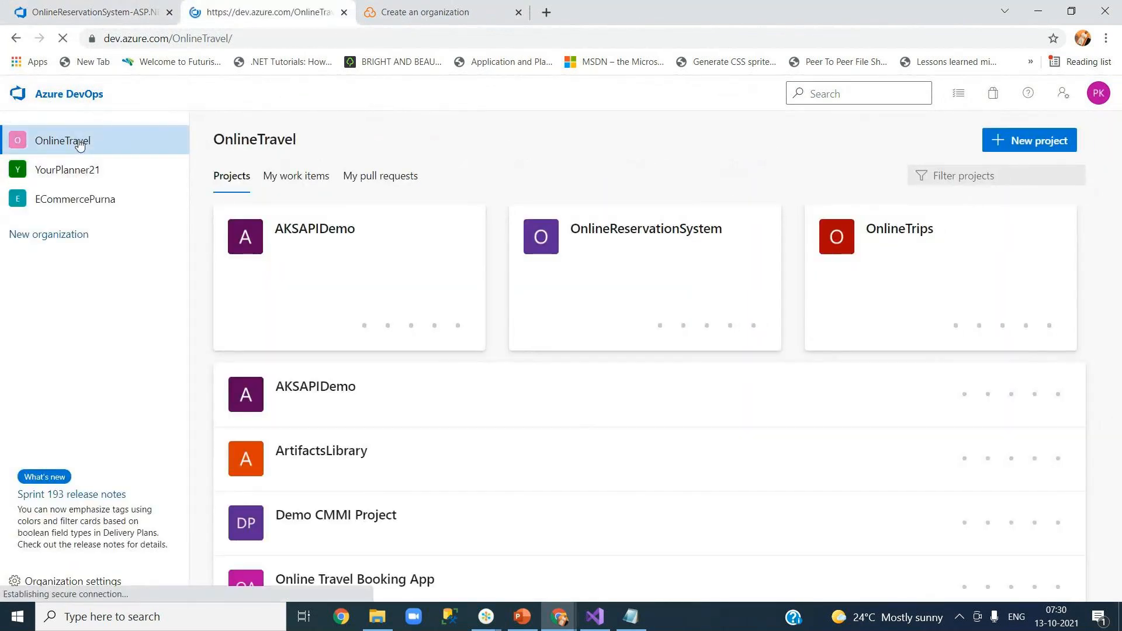
pyautogui.moveTo(217, 140); pyautogui.dragTo(298, 140)
pyautogui.rightClick(298, 143)
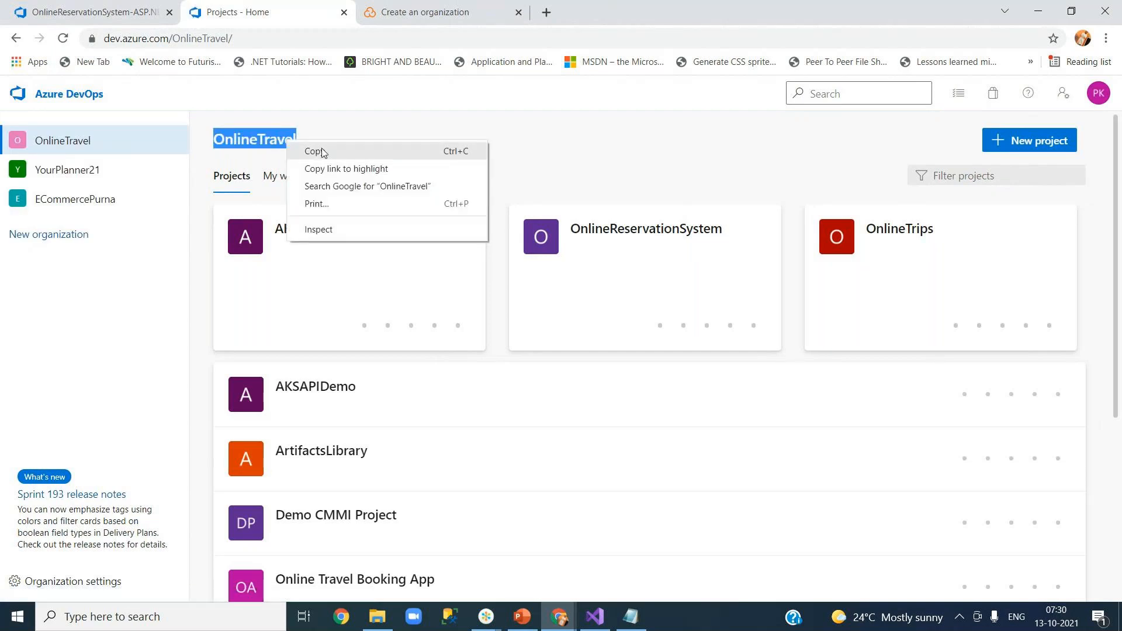
pyautogui.click(321, 153)
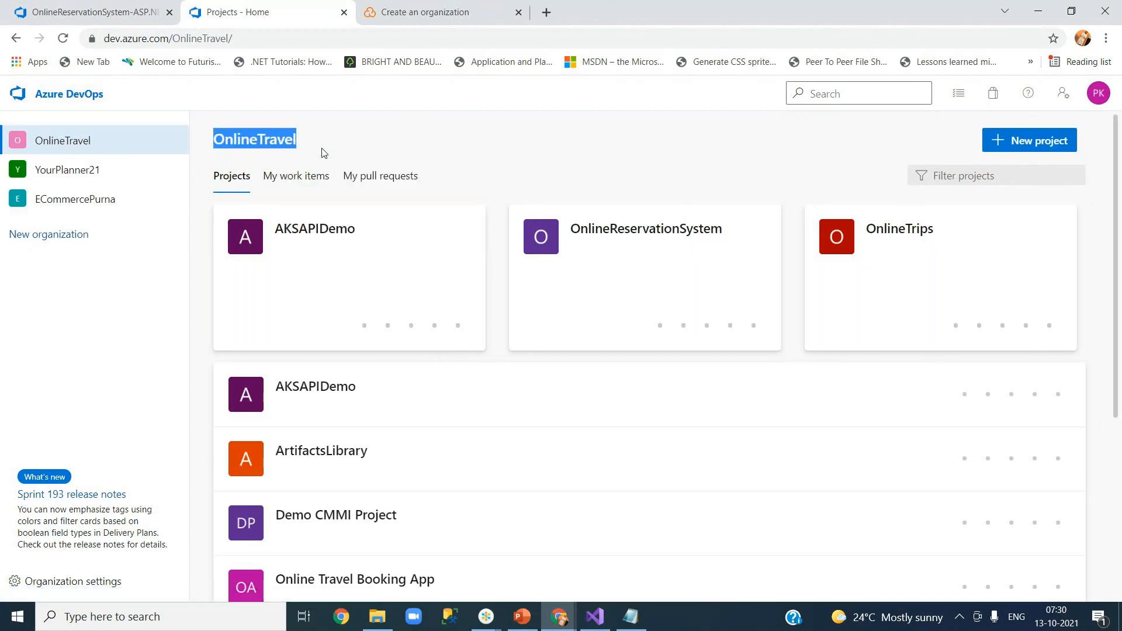
pyautogui.click(424, 18)
# Replace the organization name YourJourneys with the pasted 'OnlineTravel' and submit.
pyautogui.click(261, 284)
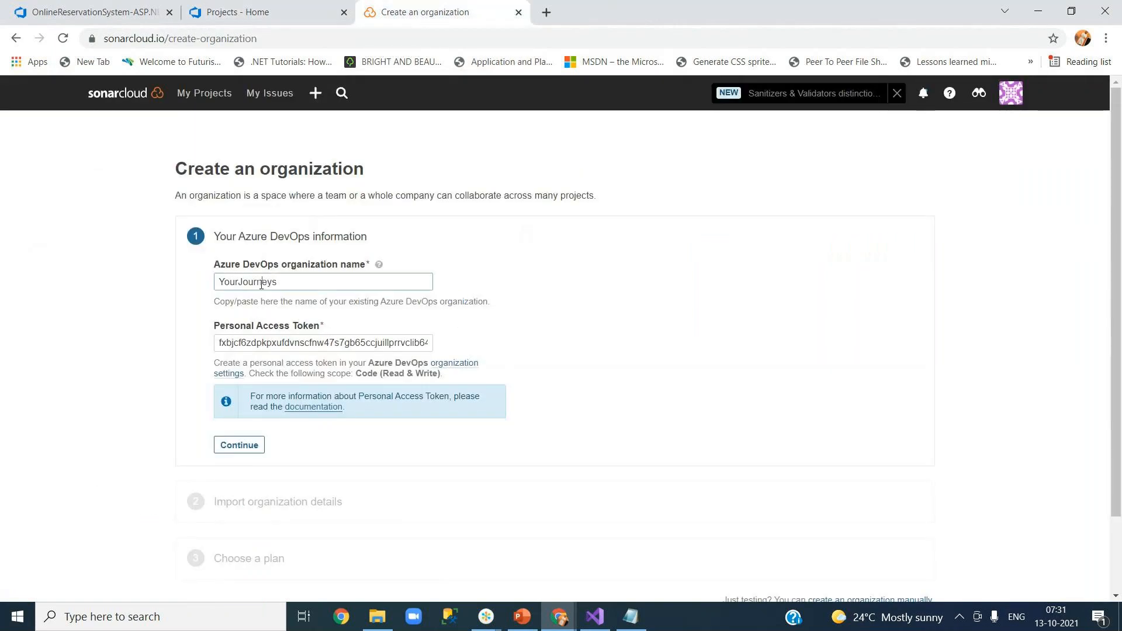
pyautogui.doubleClick(261, 283)
pyautogui.hotkey('ctrl', 'v')
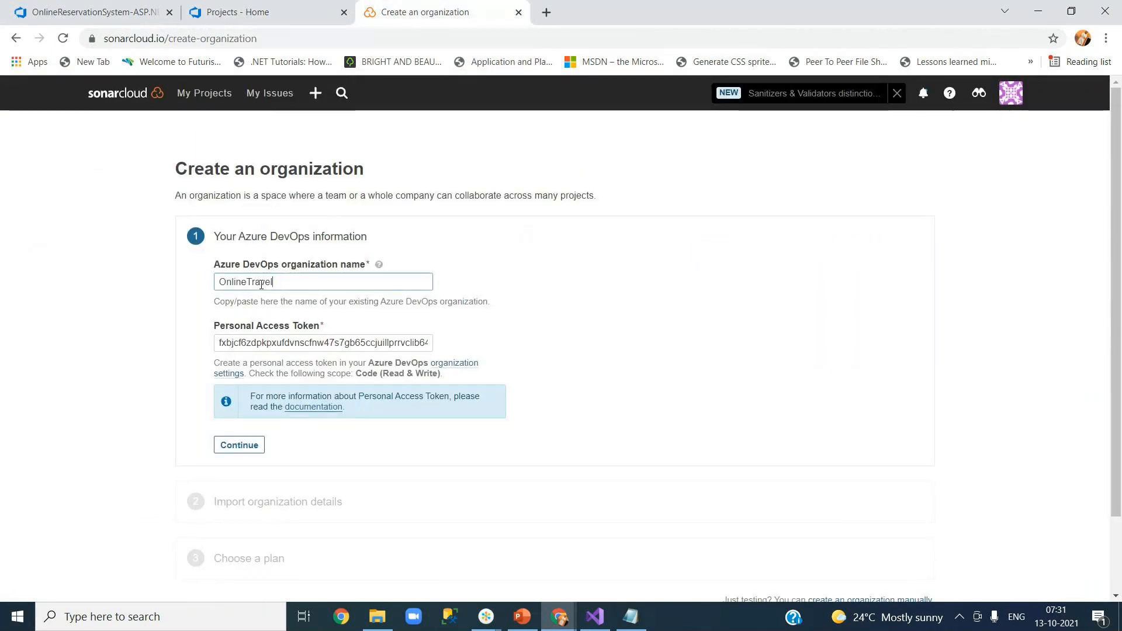
pyautogui.click(679, 364)
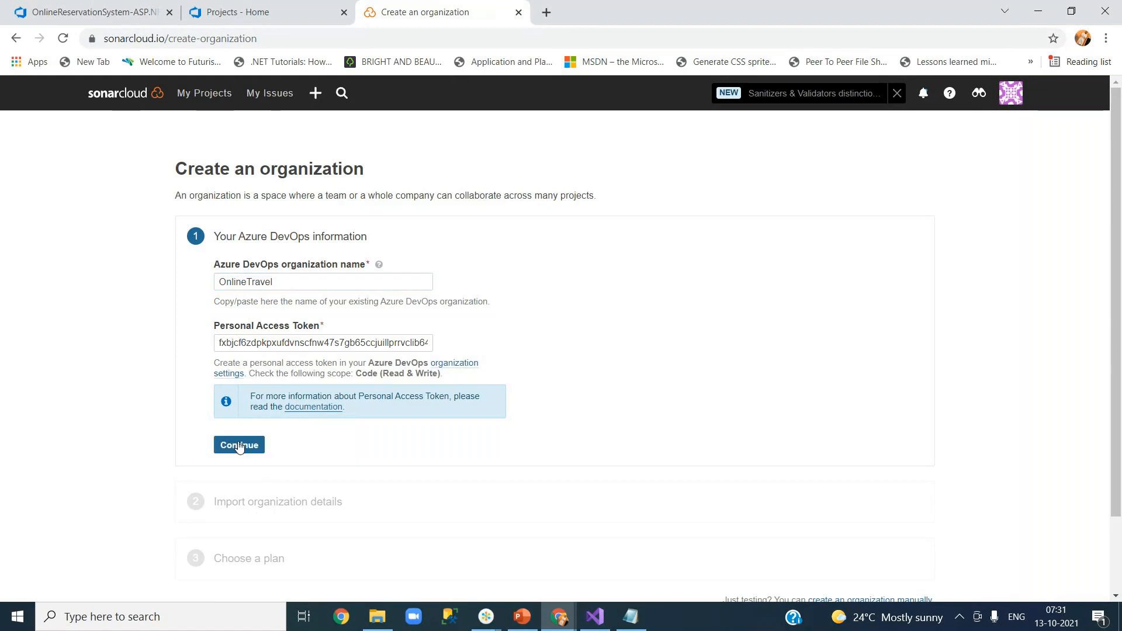
pyautogui.click(239, 446)
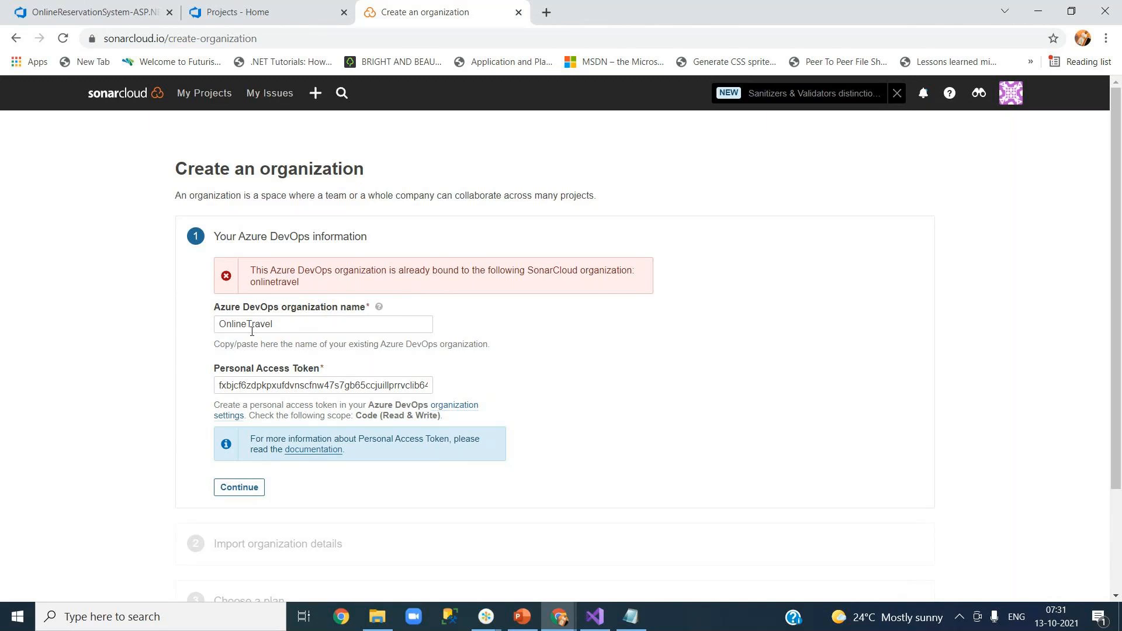
# After the already-bound error, check My Organizations and go back to editing the name.
pyautogui.click(307, 327)
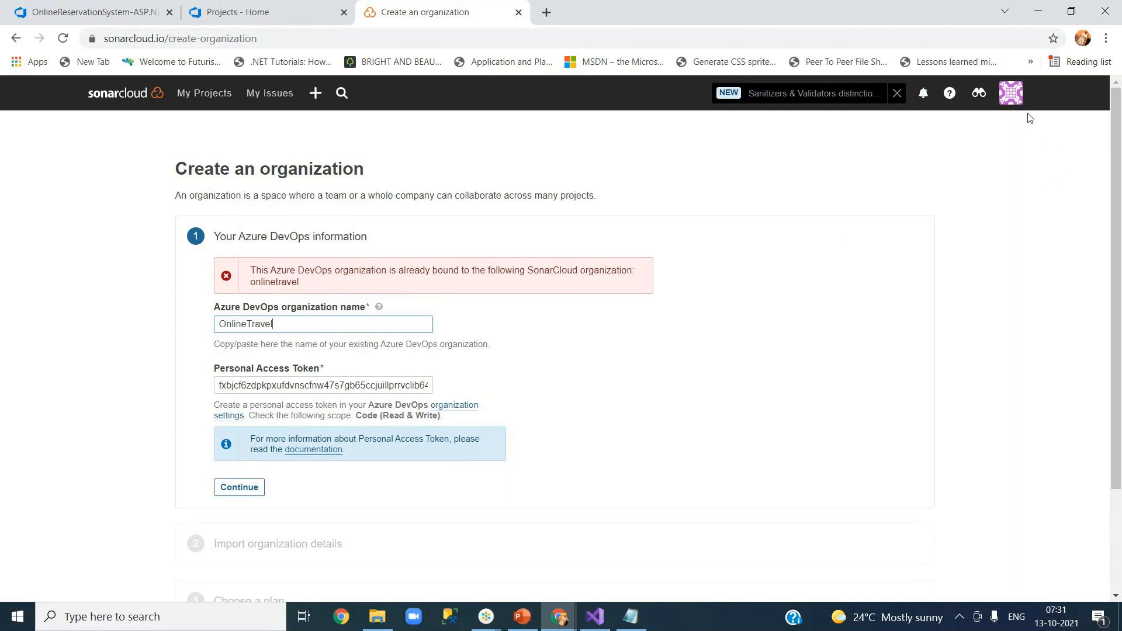
pyautogui.click(1014, 106)
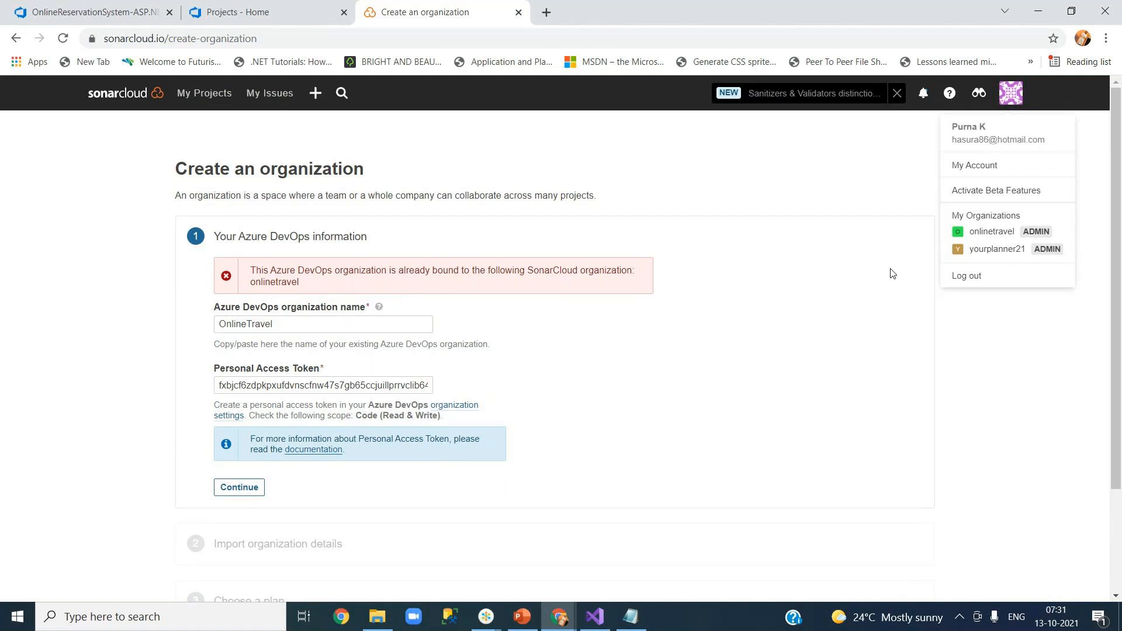
pyautogui.click(345, 326)
# Resubmit as 'OnlineTravel1', note the missing Code Read & Write permission error, then go to My Projects.
pyautogui.write('1')
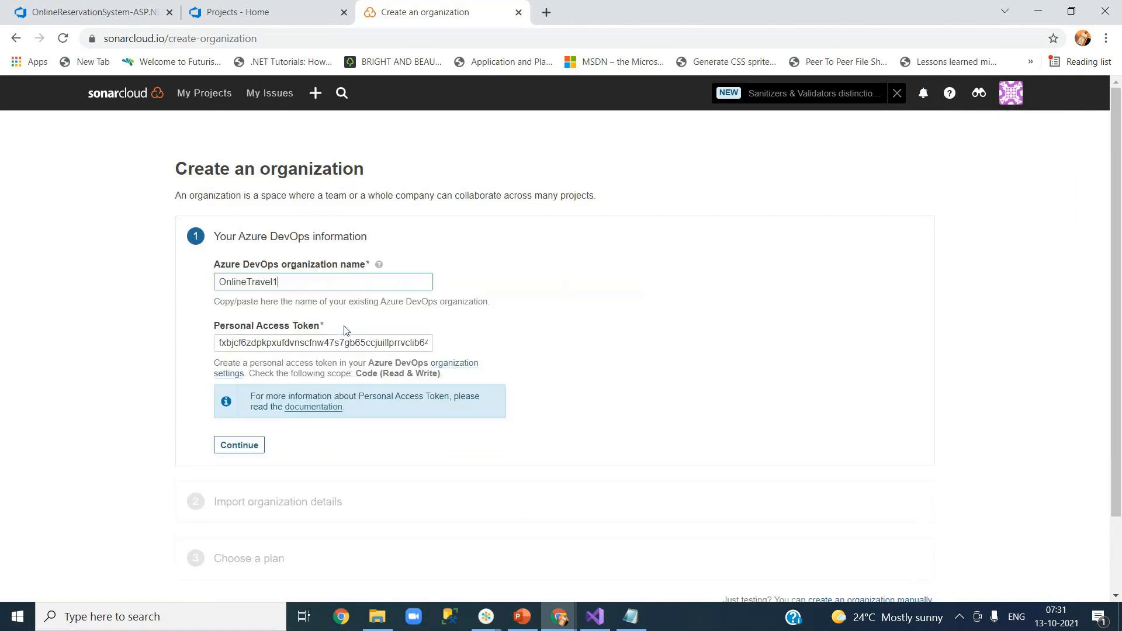
pyautogui.click(245, 445)
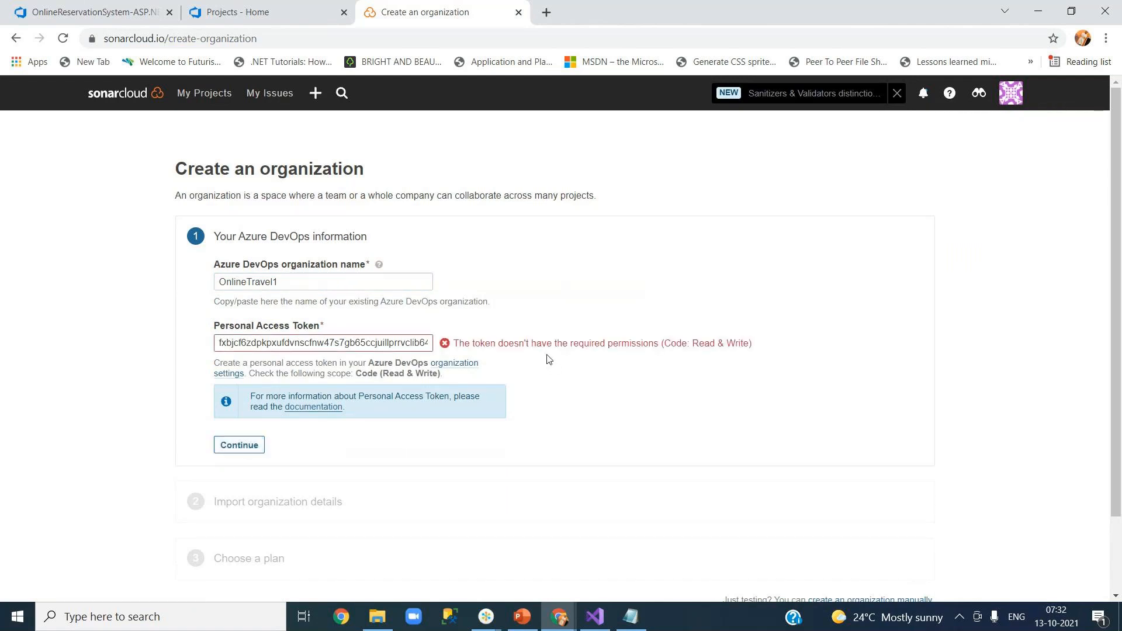
pyautogui.moveTo(465, 346); pyautogui.dragTo(748, 341)
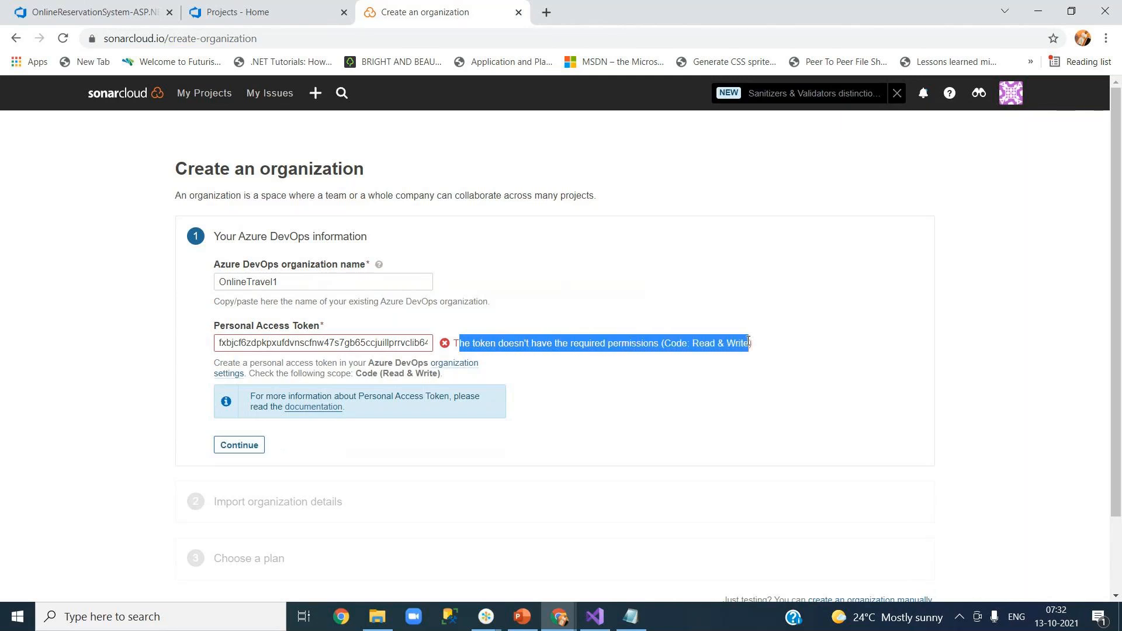
pyautogui.click(644, 341)
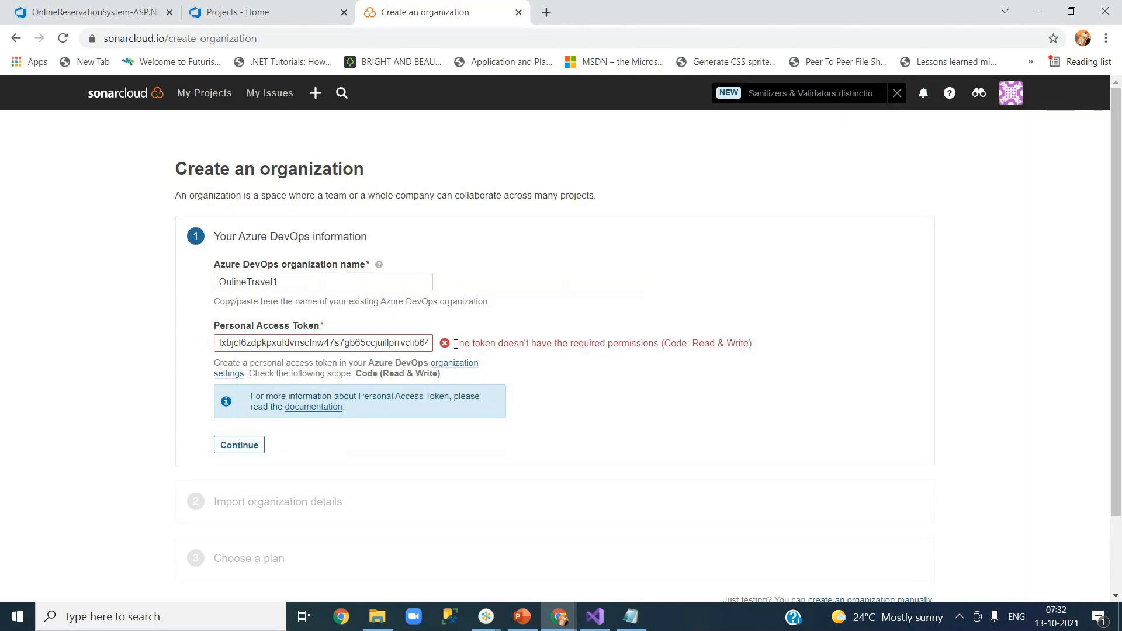
pyautogui.moveTo(456, 344); pyautogui.dragTo(753, 345)
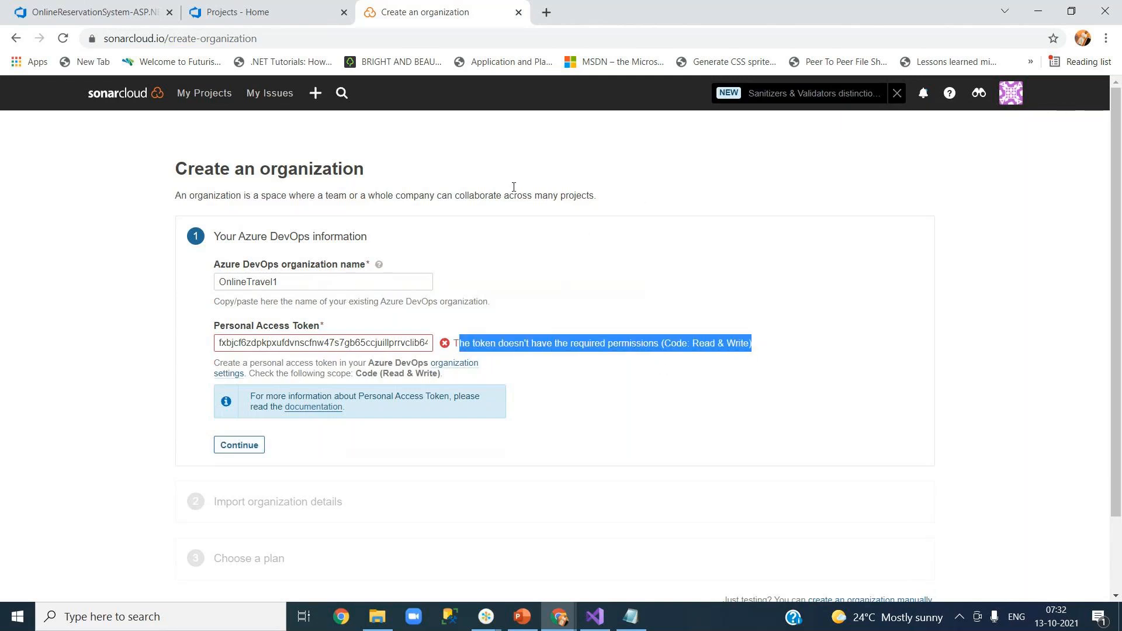
pyautogui.click(198, 101)
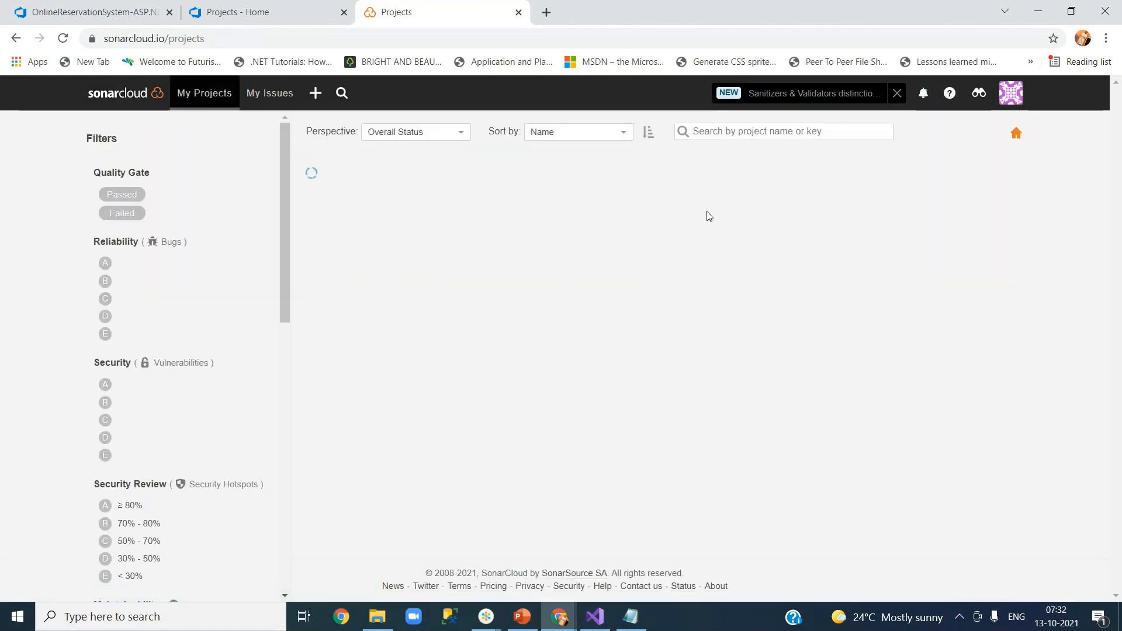
# Open the onlinetravel organization and glance at its Administration options.
pyautogui.click(1012, 97)
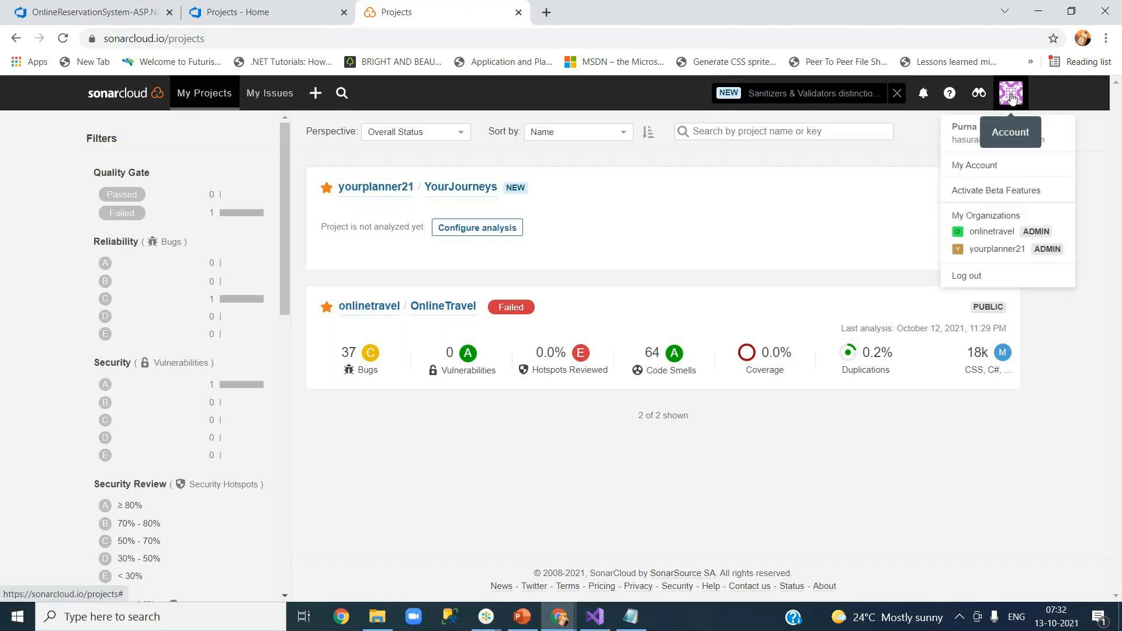
pyautogui.click(998, 233)
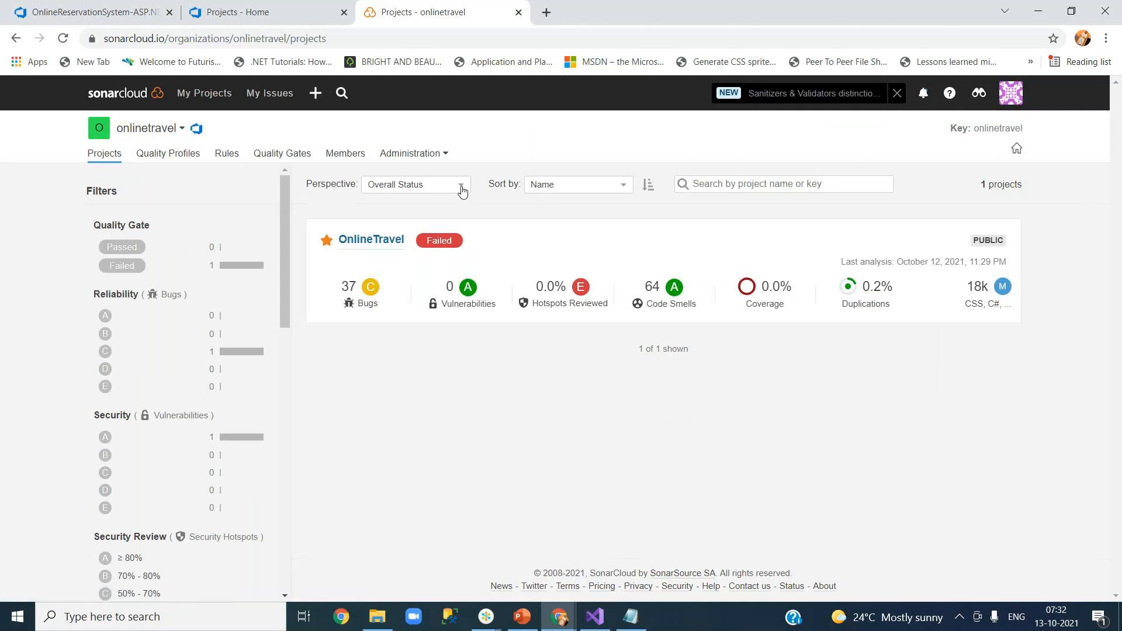
pyautogui.click(439, 156)
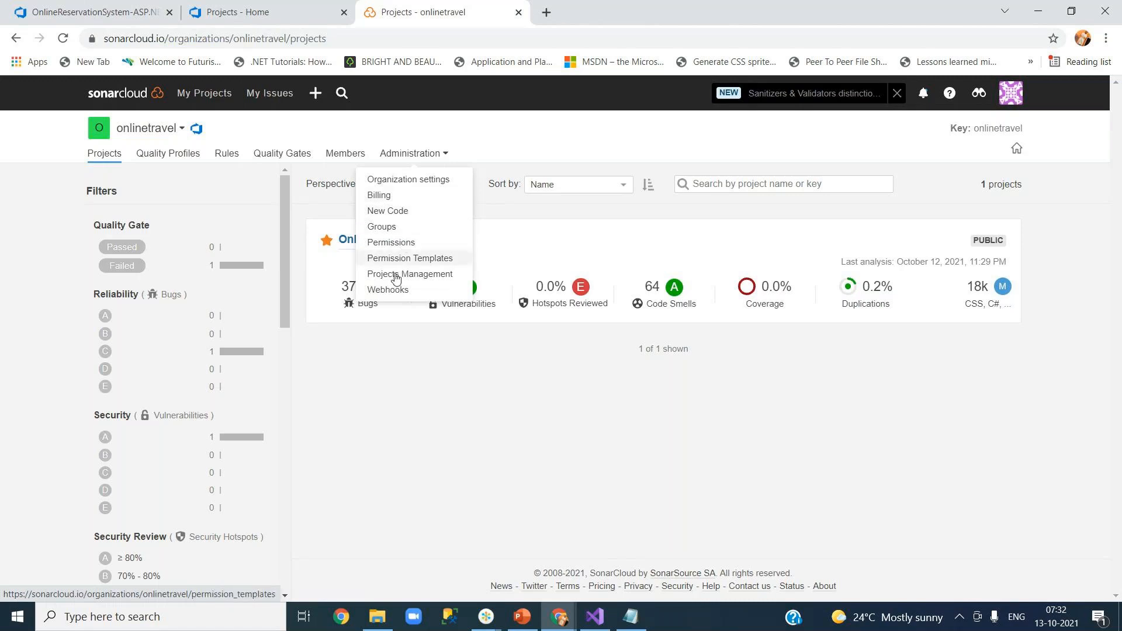
pyautogui.click(406, 382)
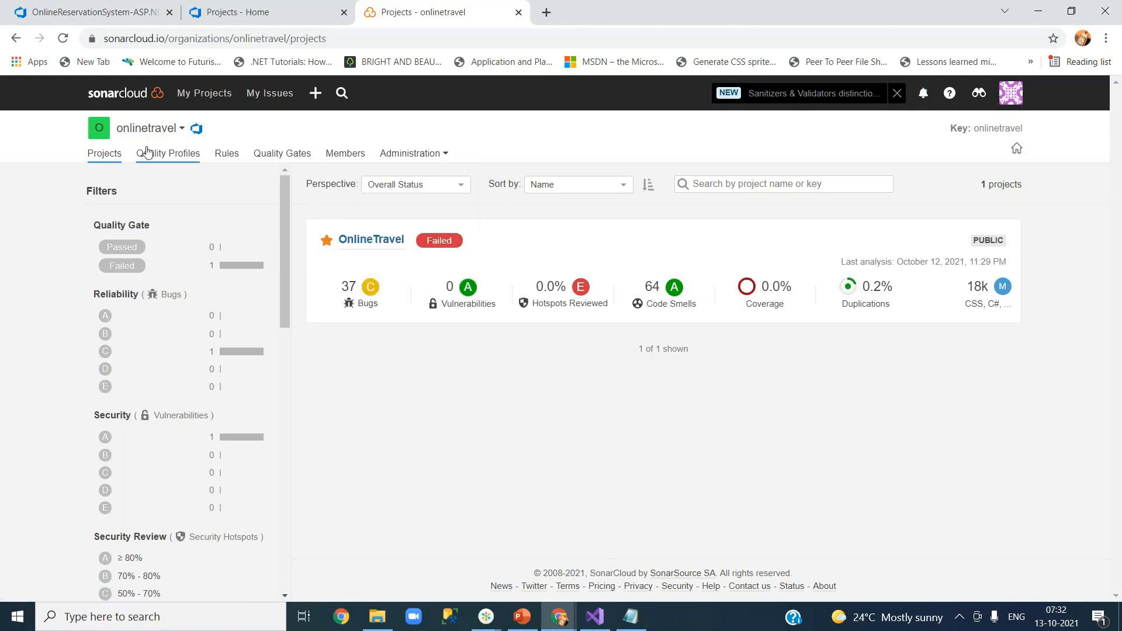
# Check the organization switcher, reload the project list, then choose + > Analyze new project.
pyautogui.click(173, 128)
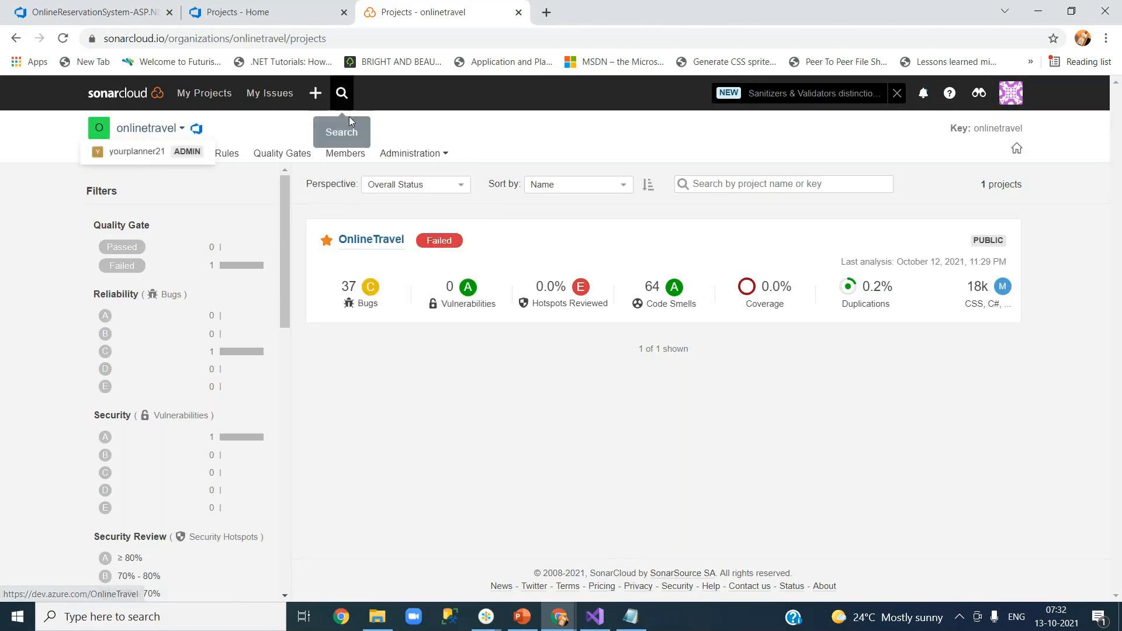
pyautogui.click(454, 420)
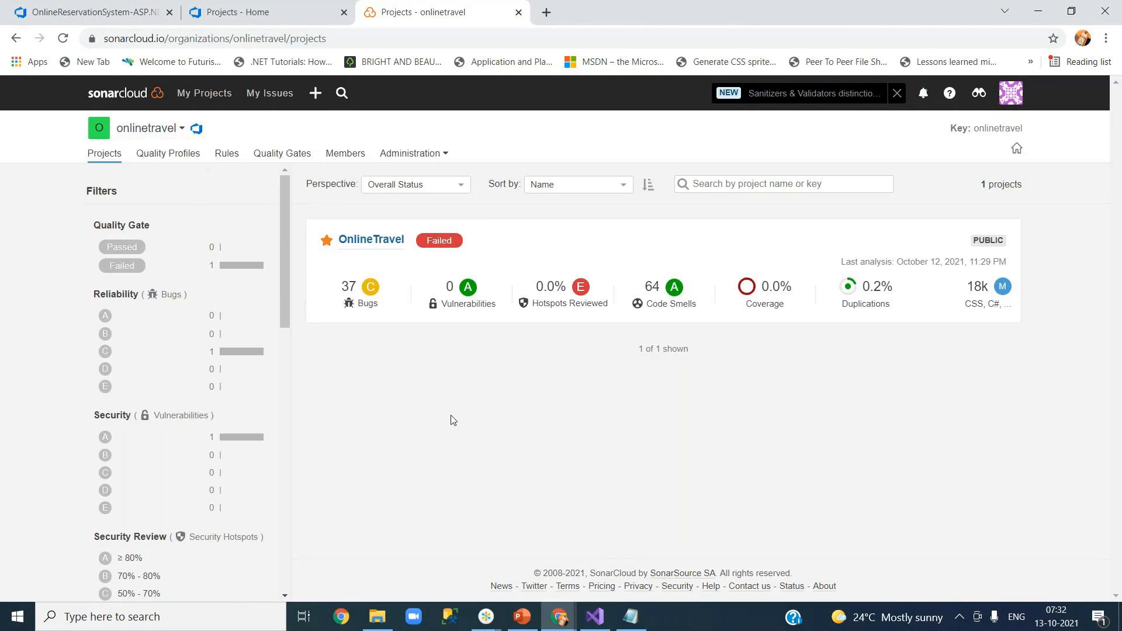
pyautogui.click(114, 159)
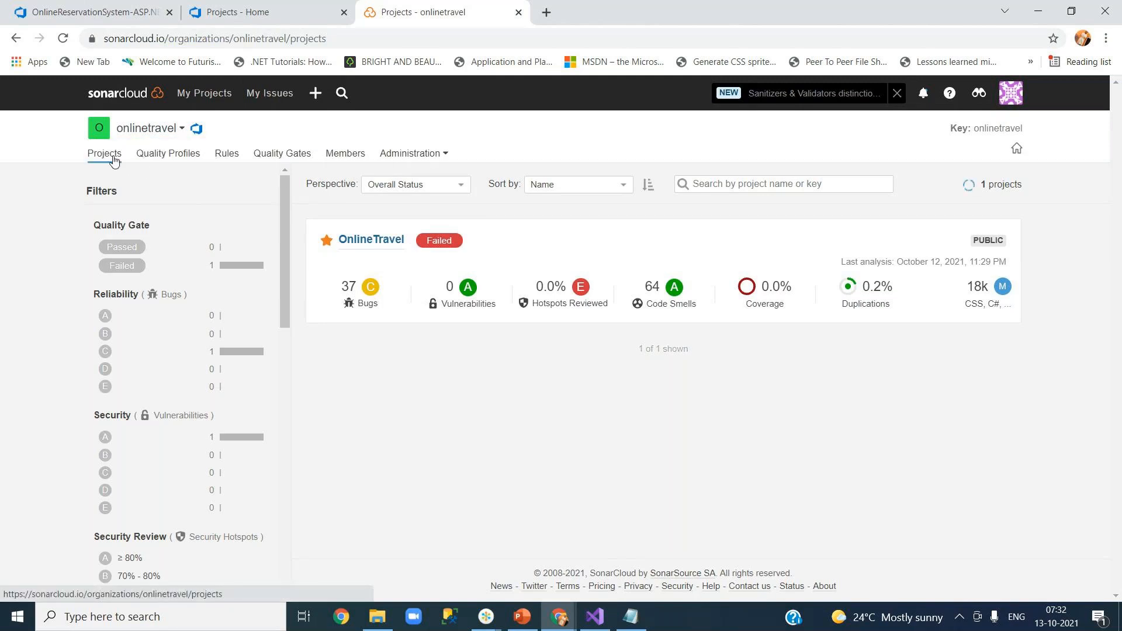
pyautogui.click(316, 95)
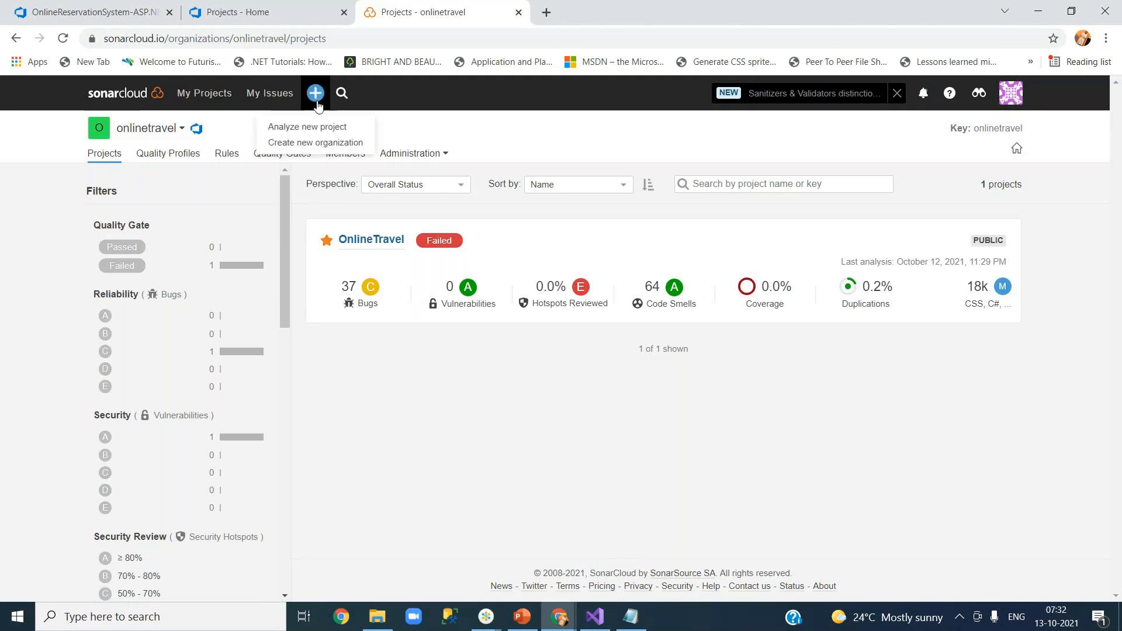
pyautogui.click(327, 130)
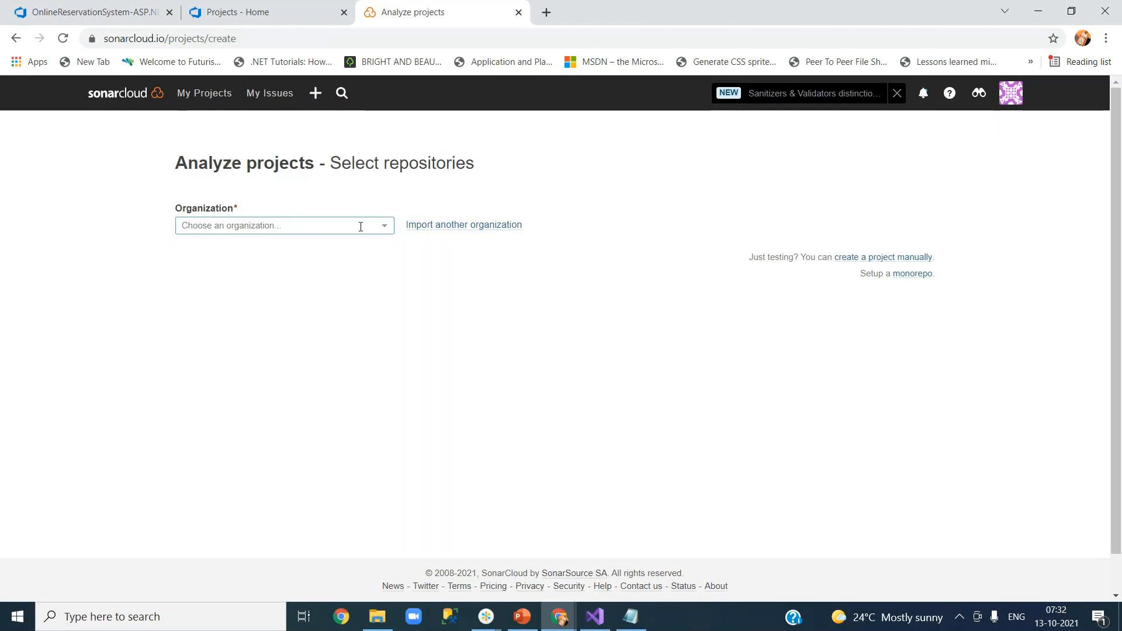
# Select onlinetravel for analysis, dismiss the invalid-token error, and return to My Projects.
pyautogui.click(383, 226)
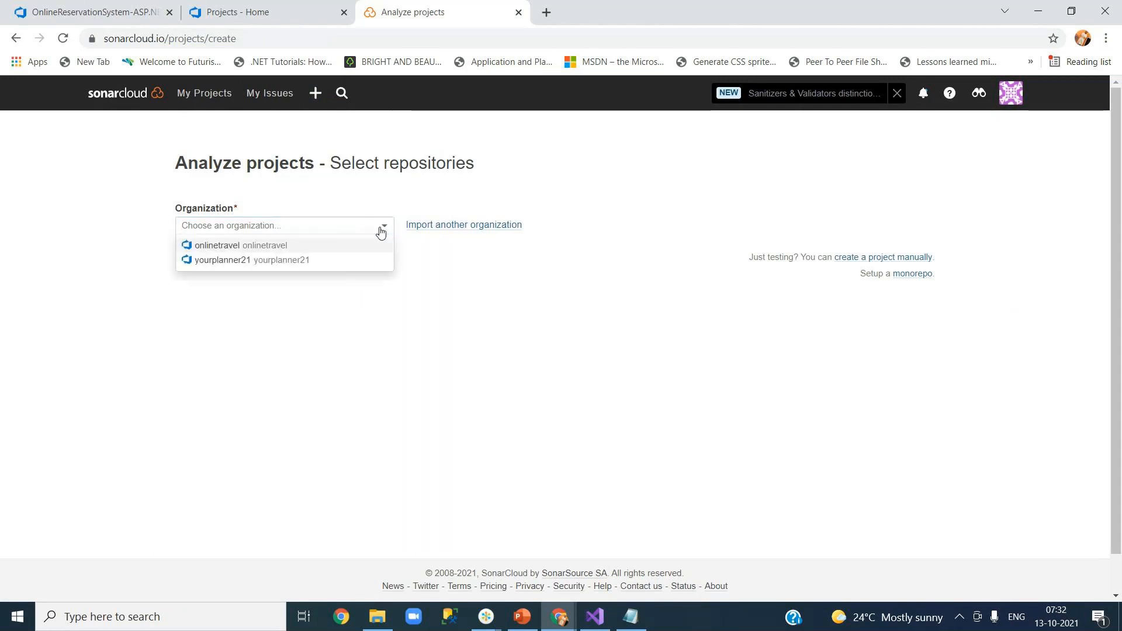
pyautogui.click(296, 246)
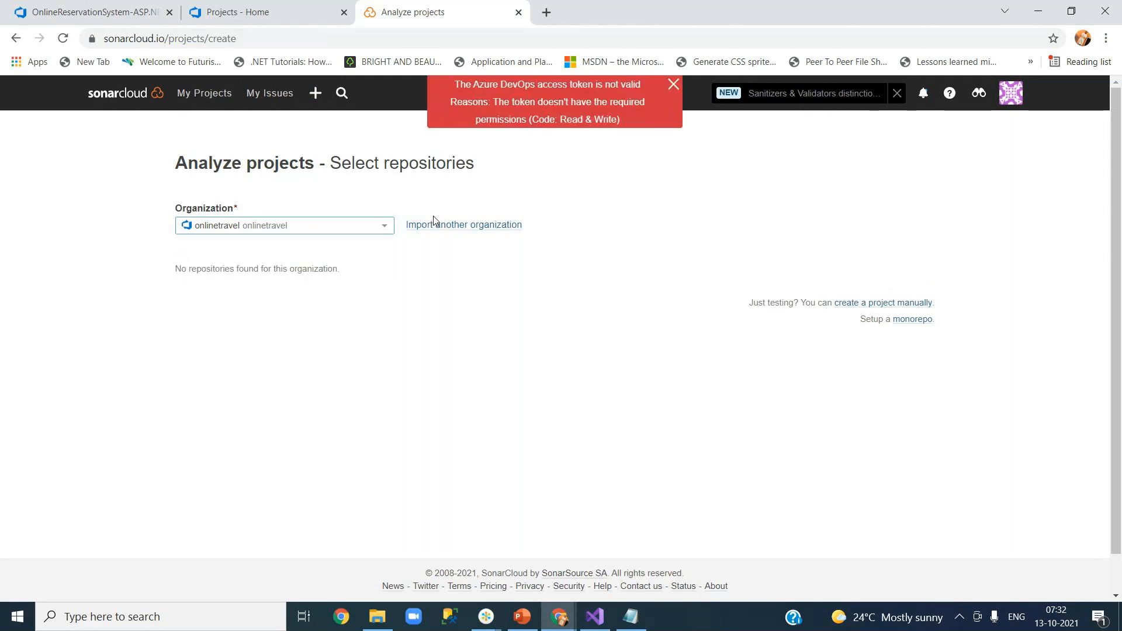
pyautogui.click(672, 85)
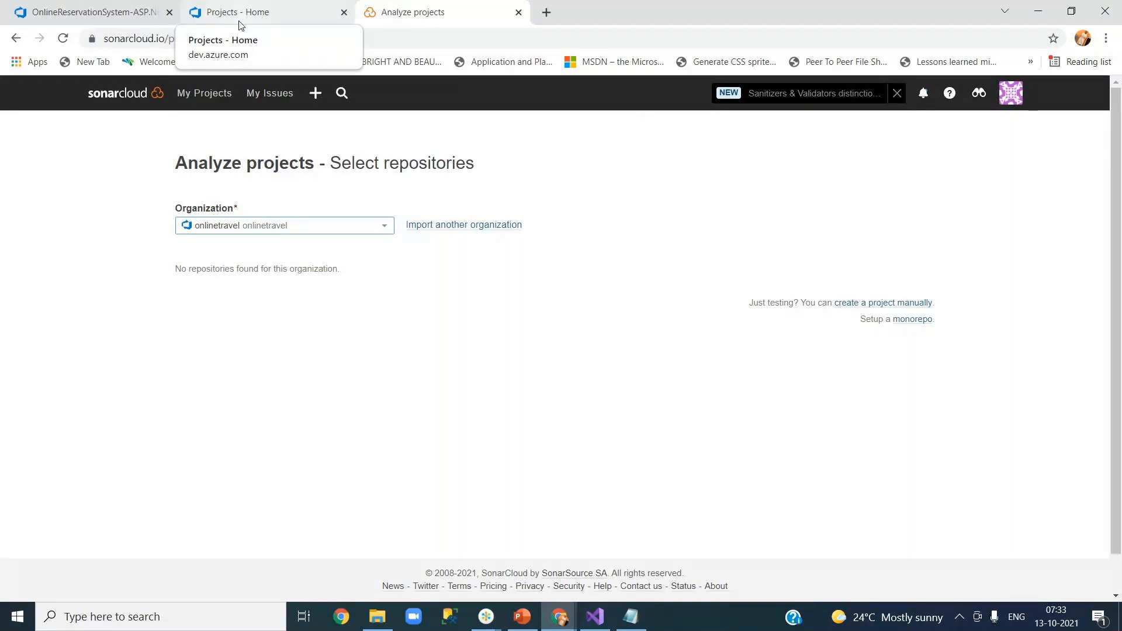
pyautogui.click(386, 227)
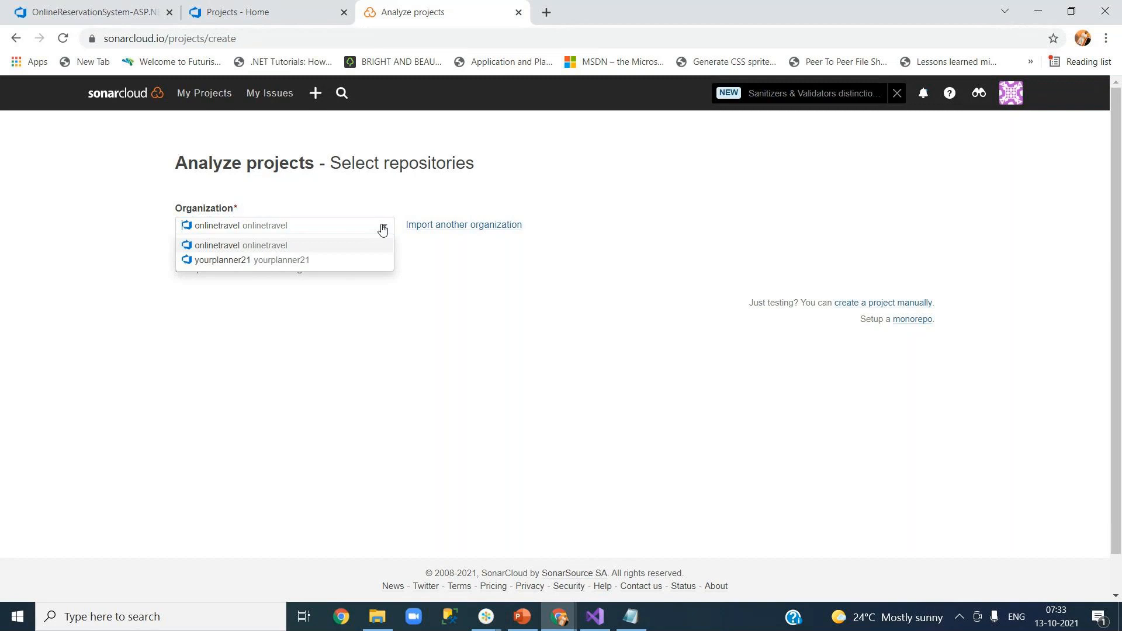
pyautogui.click(304, 142)
pyautogui.click(126, 94)
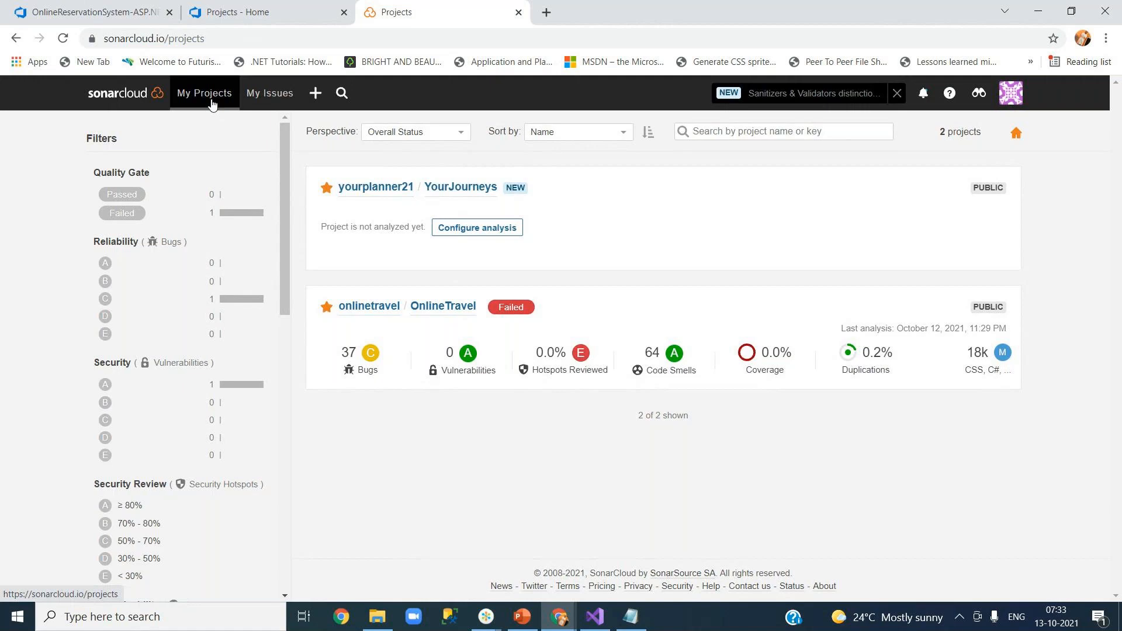
# Look over onlinetravel's projects, then choose + > Analyze new project from My Projects.
pyautogui.click(119, 93)
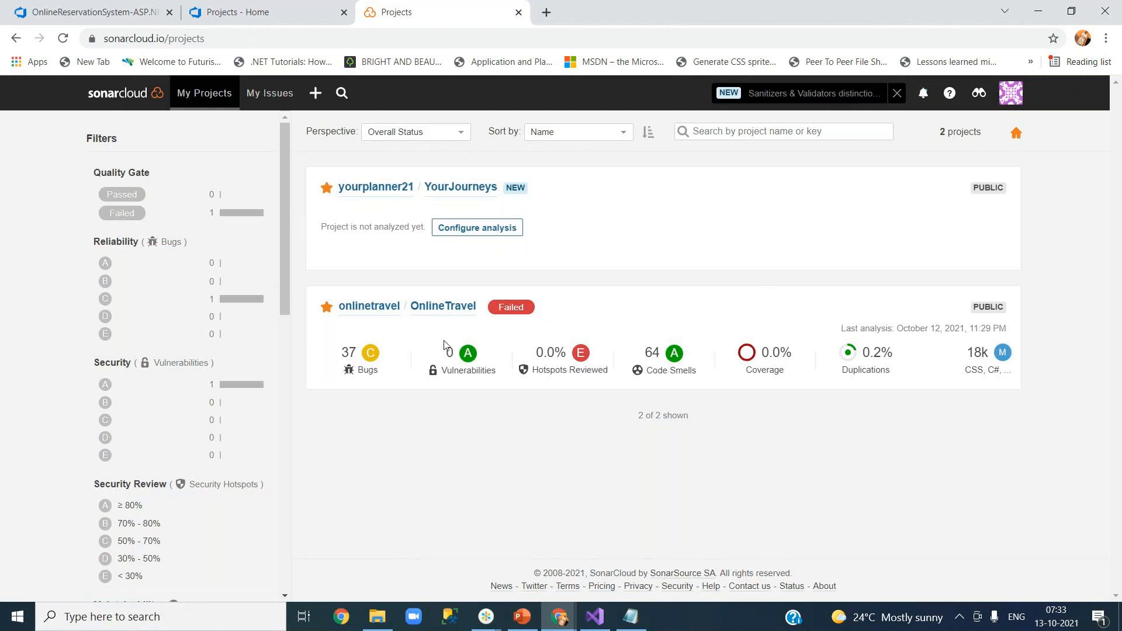
pyautogui.click(374, 308)
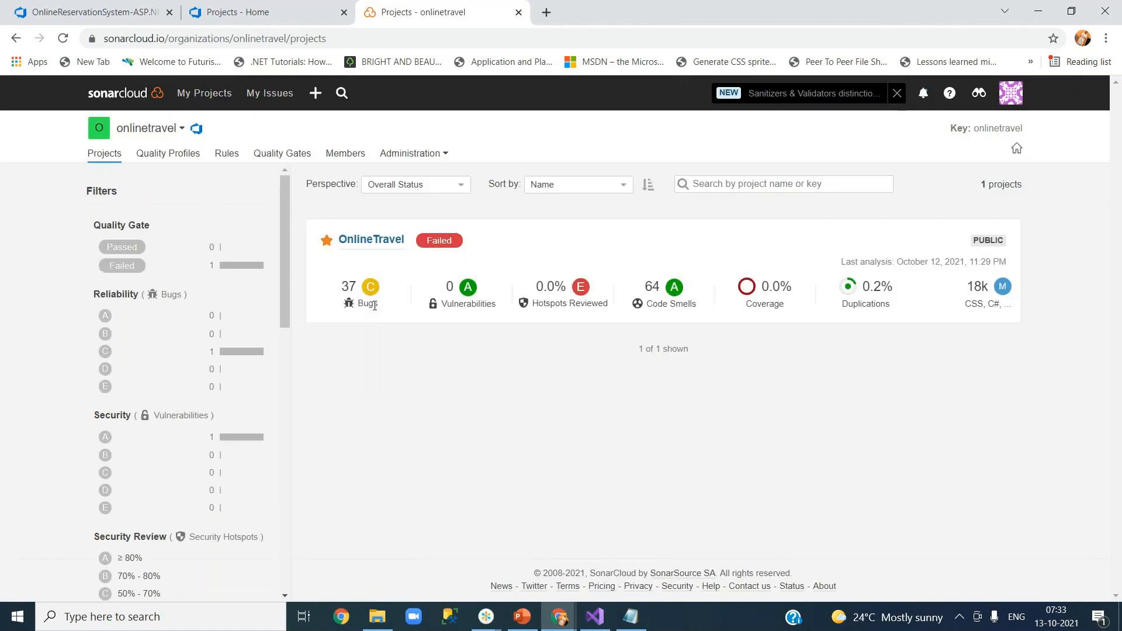
pyautogui.click(105, 155)
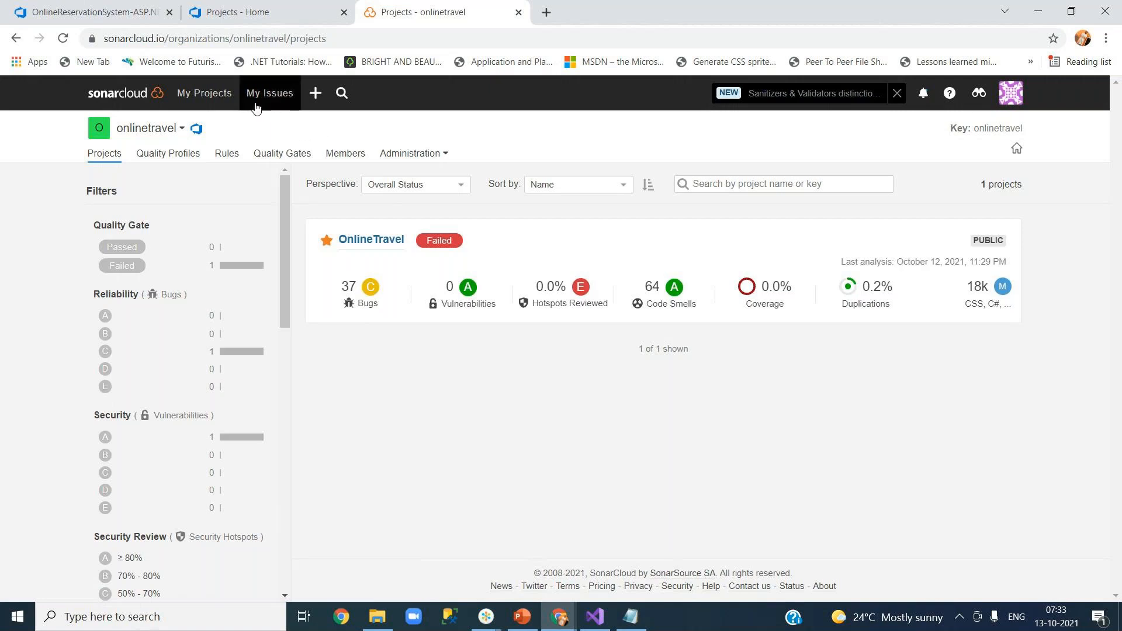
pyautogui.click(209, 99)
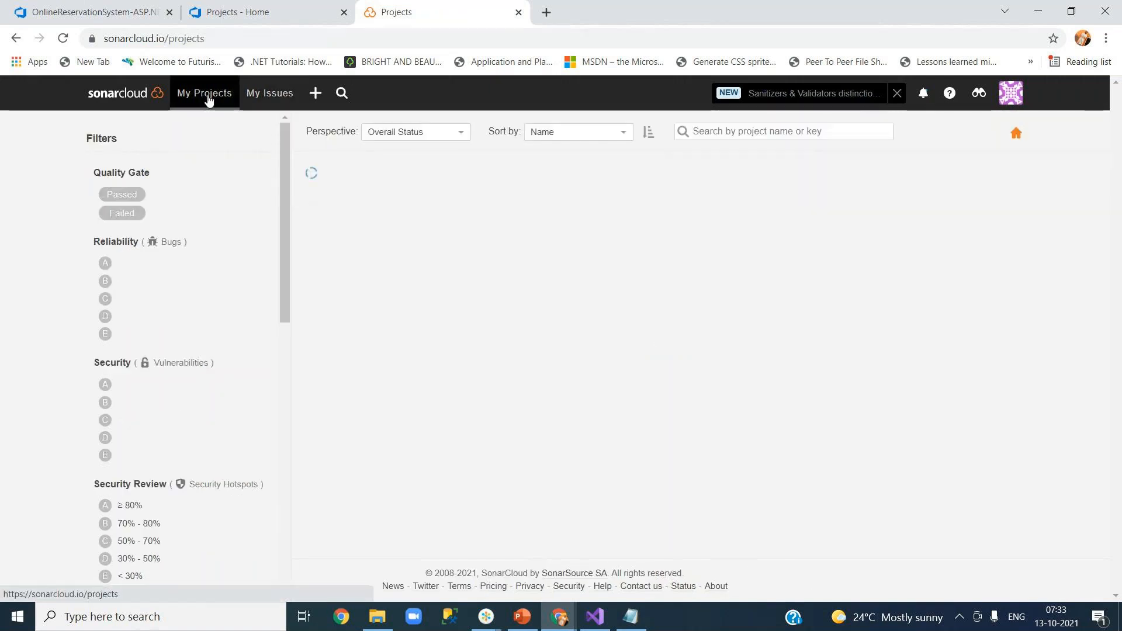
pyautogui.click(317, 98)
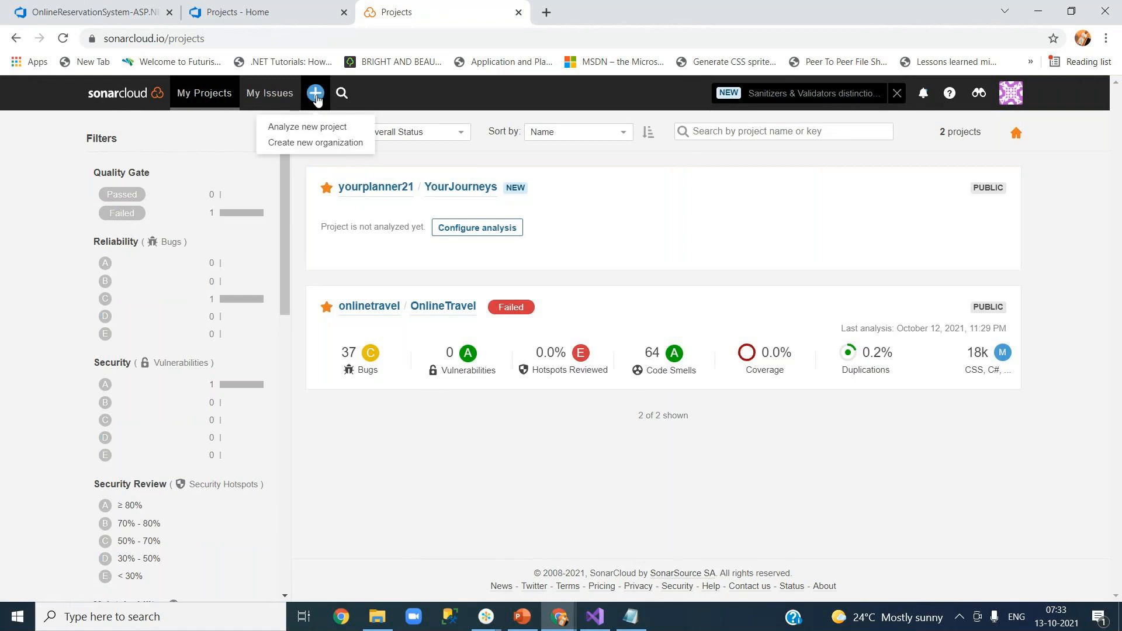
pyautogui.click(321, 129)
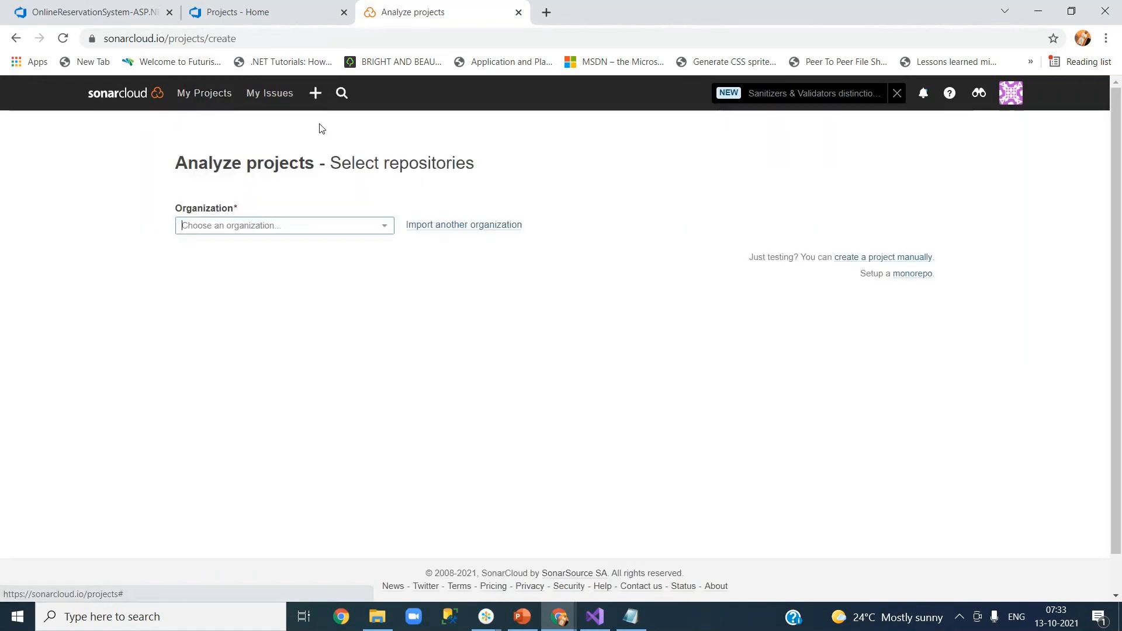
# Select onlinetravel, dismiss the invalid access token error, and open Import another organization.
pyautogui.click(385, 226)
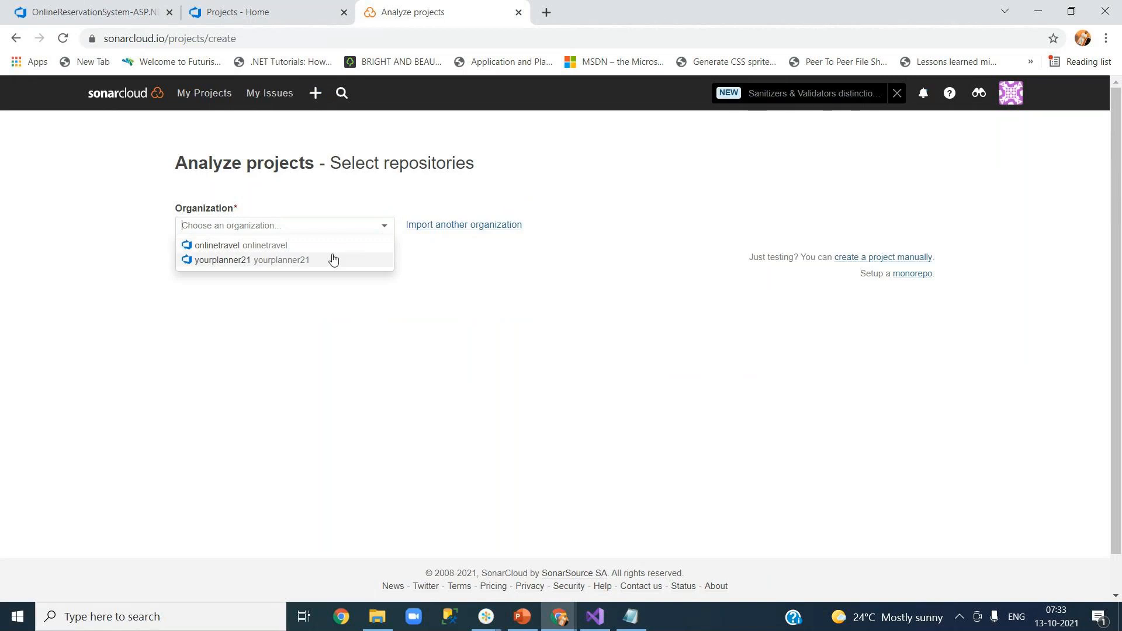
pyautogui.click(331, 250)
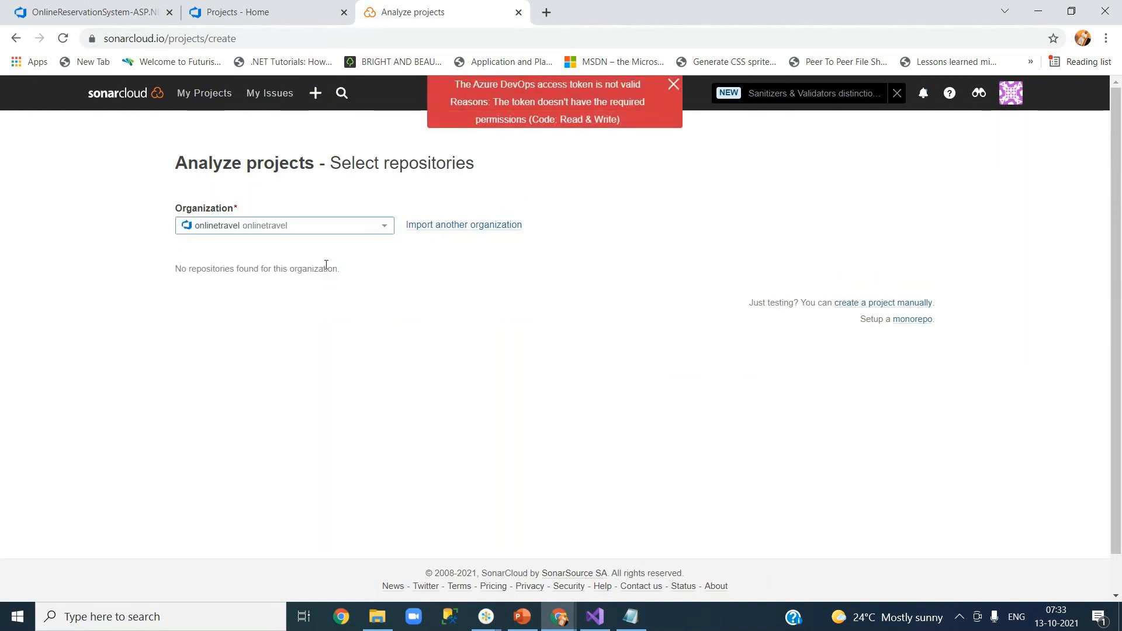
pyautogui.click(673, 88)
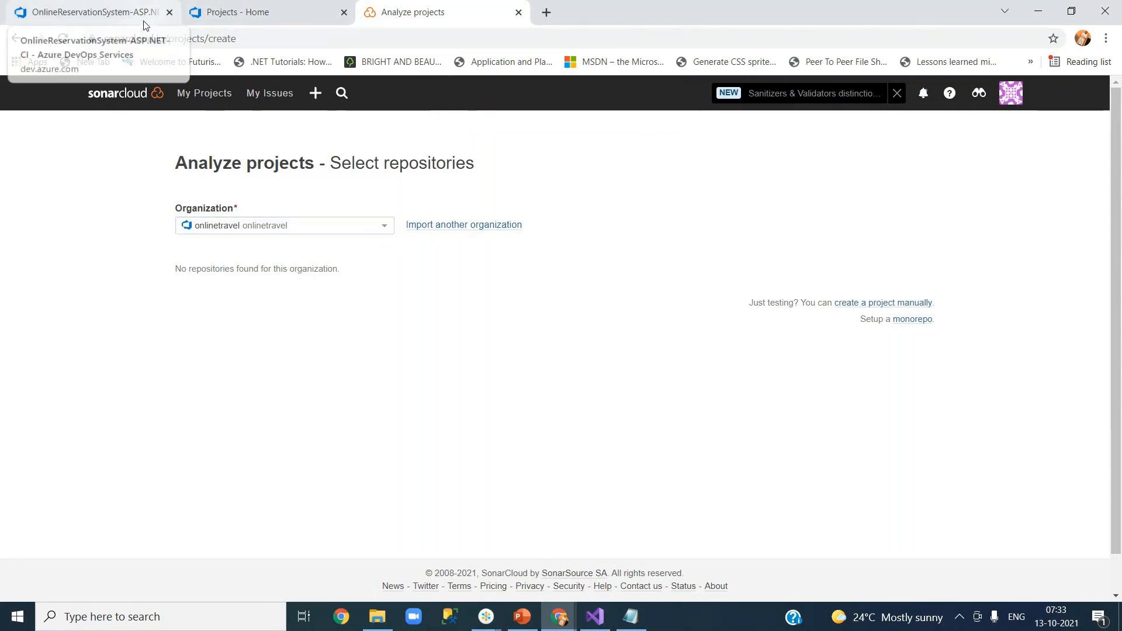
pyautogui.click(496, 226)
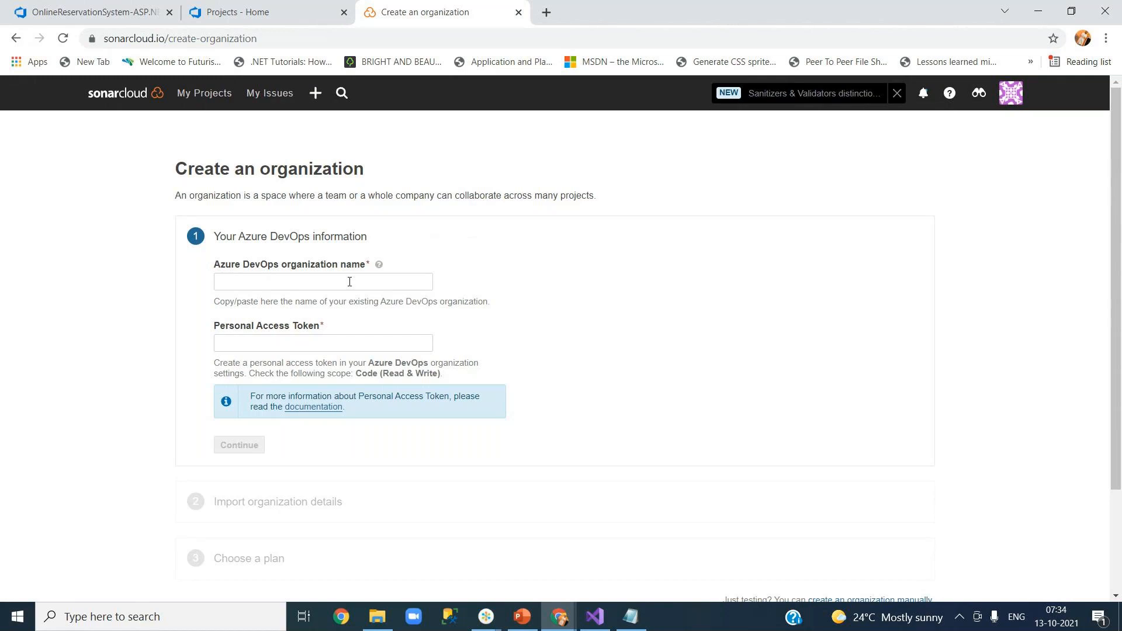
# Return to the SonarCloud projects overview, then switch to the Azure DevOps tabs.
pyautogui.click(120, 96)
pyautogui.click(93, 12)
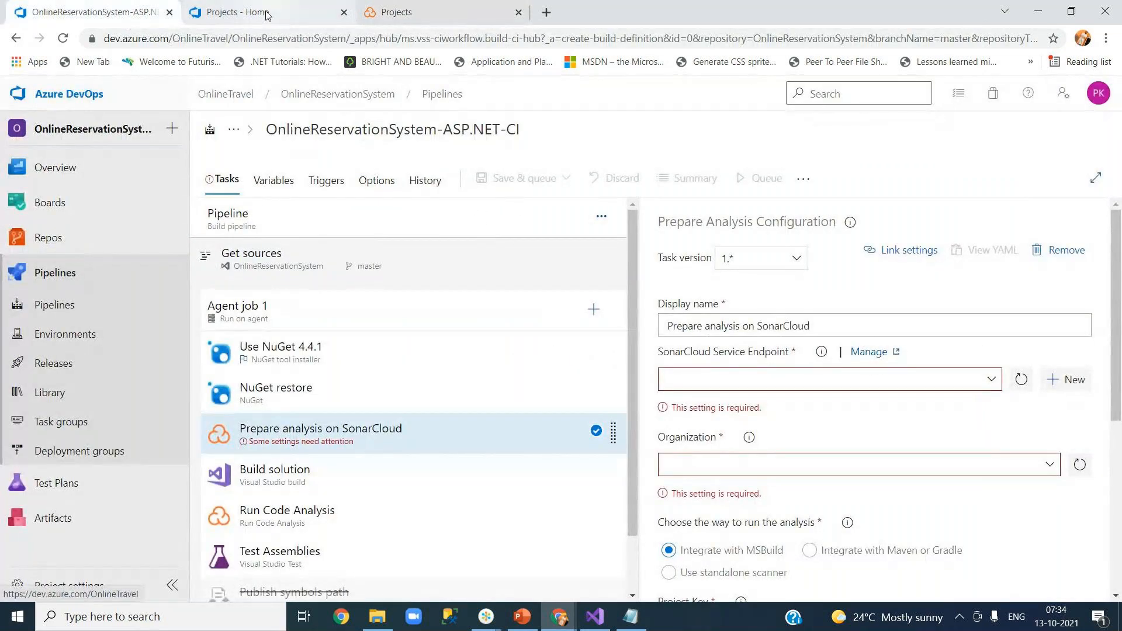
pyautogui.click(237, 12)
# Review the existing Azure DevOps personal access tokens under User settings.
pyautogui.click(1068, 97)
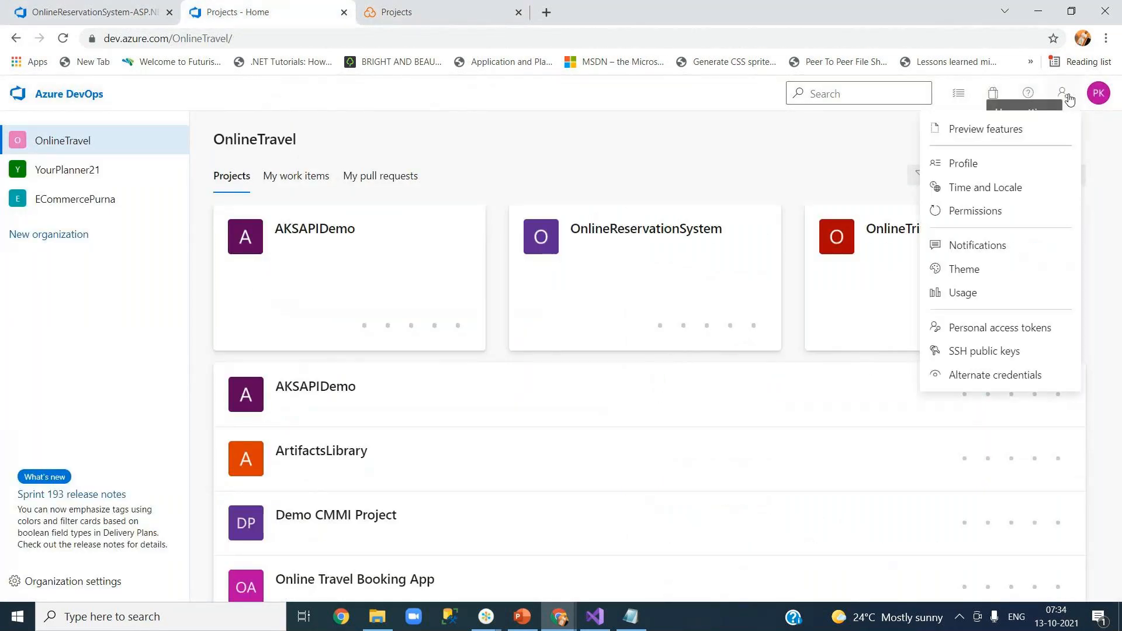
pyautogui.click(986, 333)
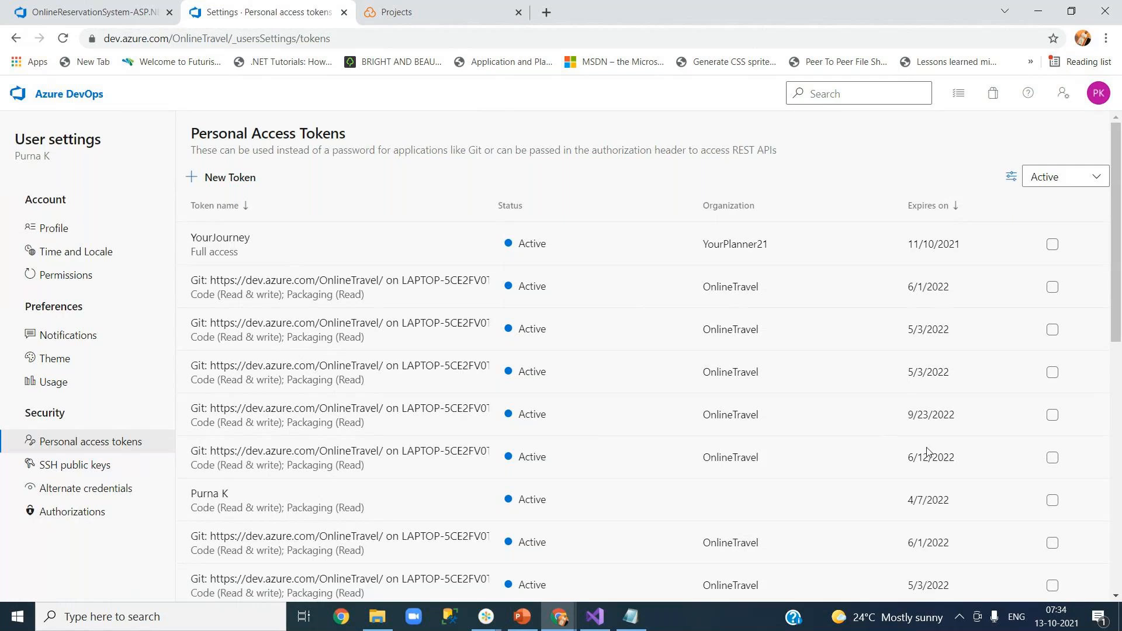
pyautogui.scroll(-3, 1119, 362)
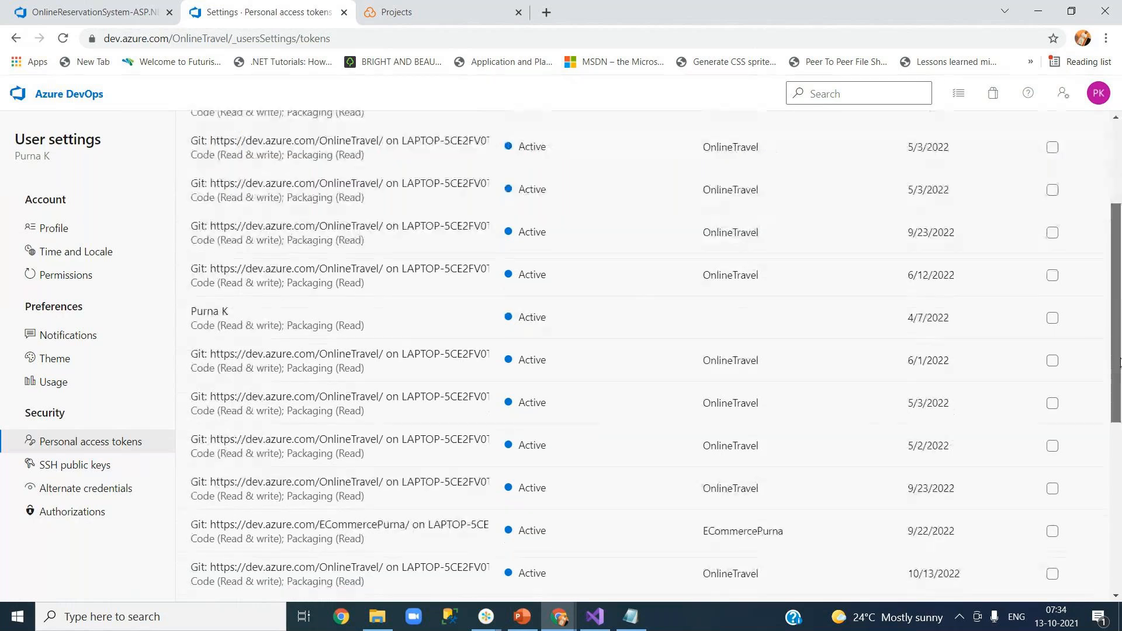
pyautogui.moveTo(1119, 362); pyautogui.dragTo(1119, 402)
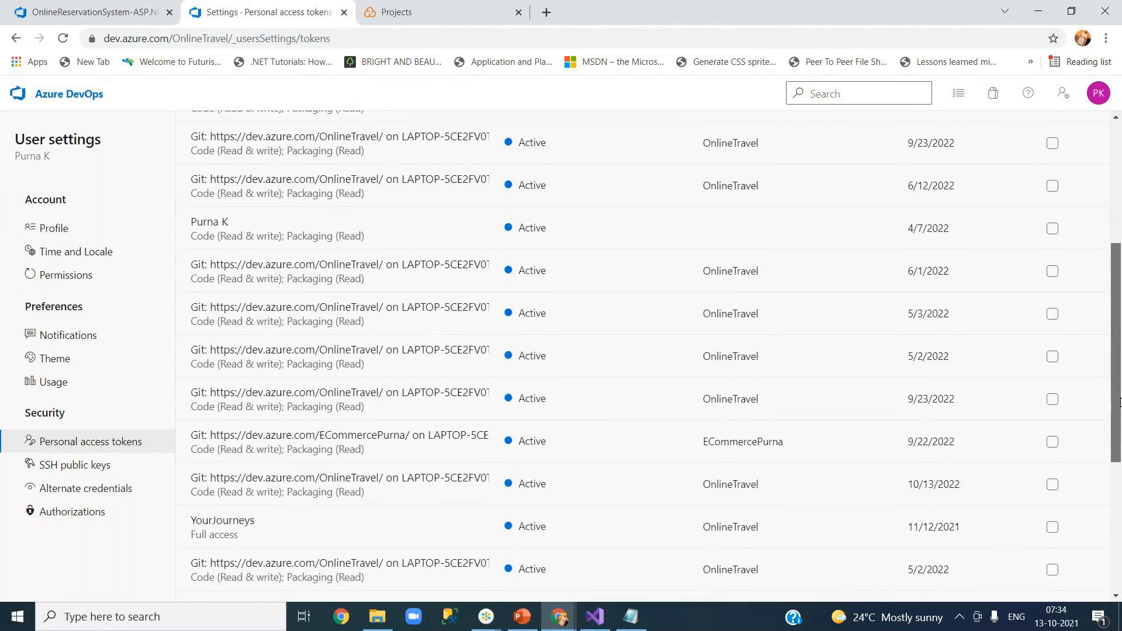
pyautogui.moveTo(1119, 402); pyautogui.dragTo(1115, 257)
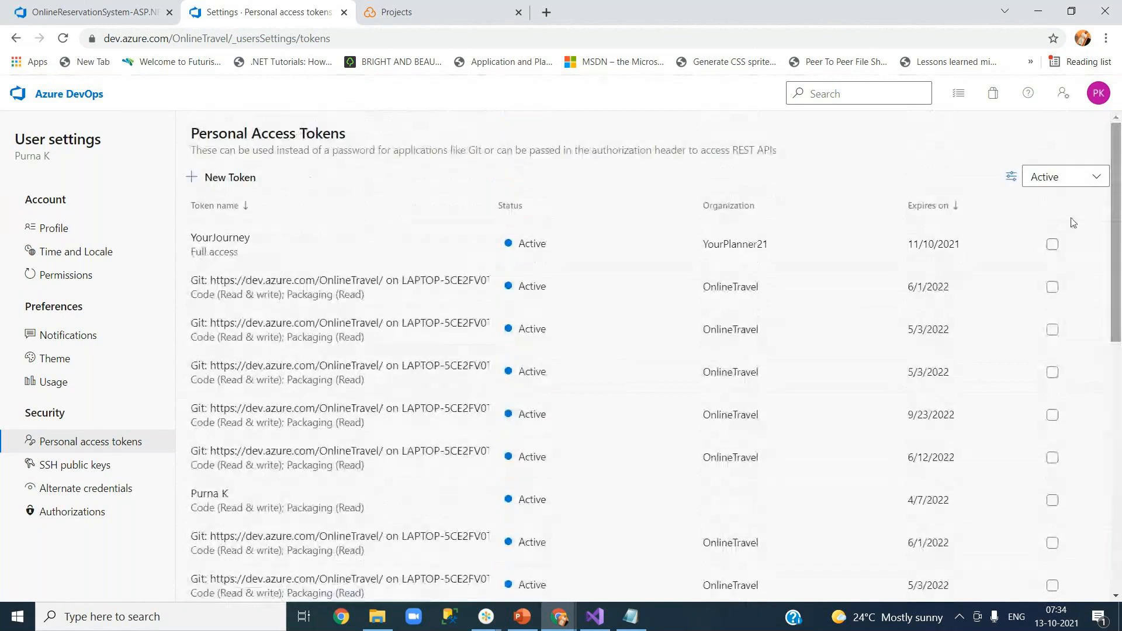
# Look at the onlinetravel and yourplanner21 organizations' projects in SonarCloud, checking the Azure DevOps tabs in between.
pyautogui.click(447, 12)
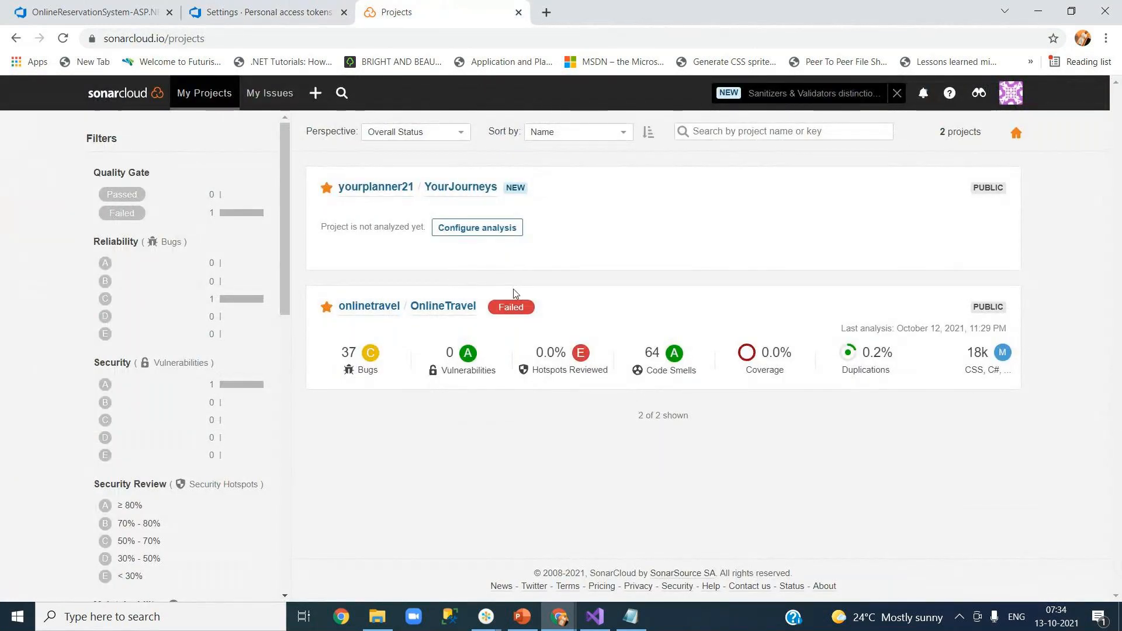
pyautogui.click(1011, 98)
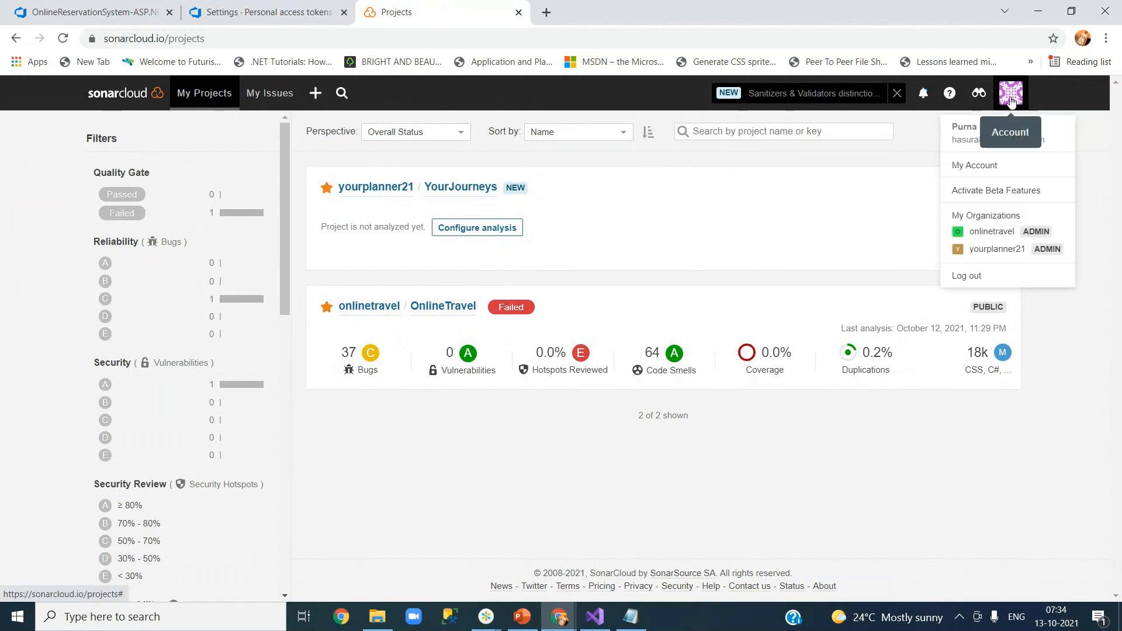
pyautogui.click(1000, 232)
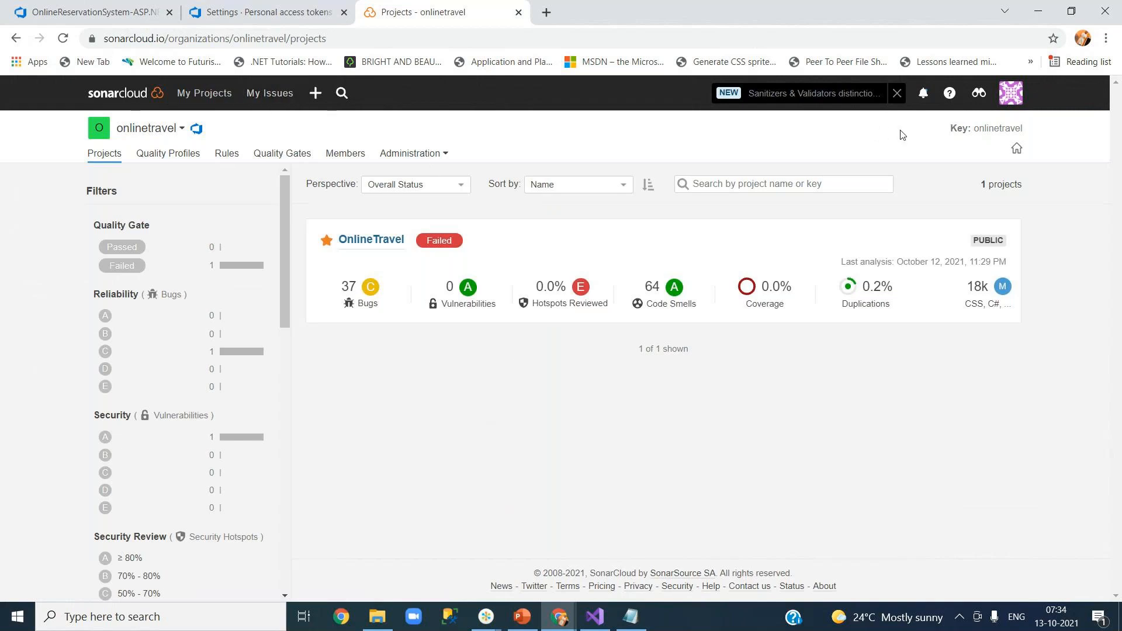
pyautogui.click(1005, 104)
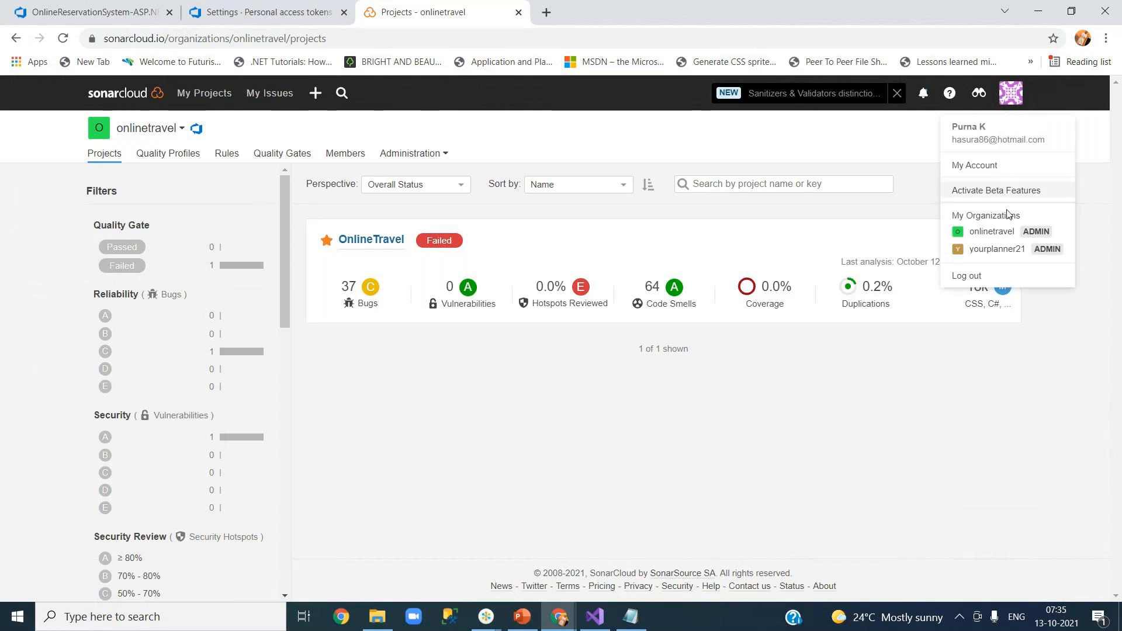
pyautogui.click(997, 249)
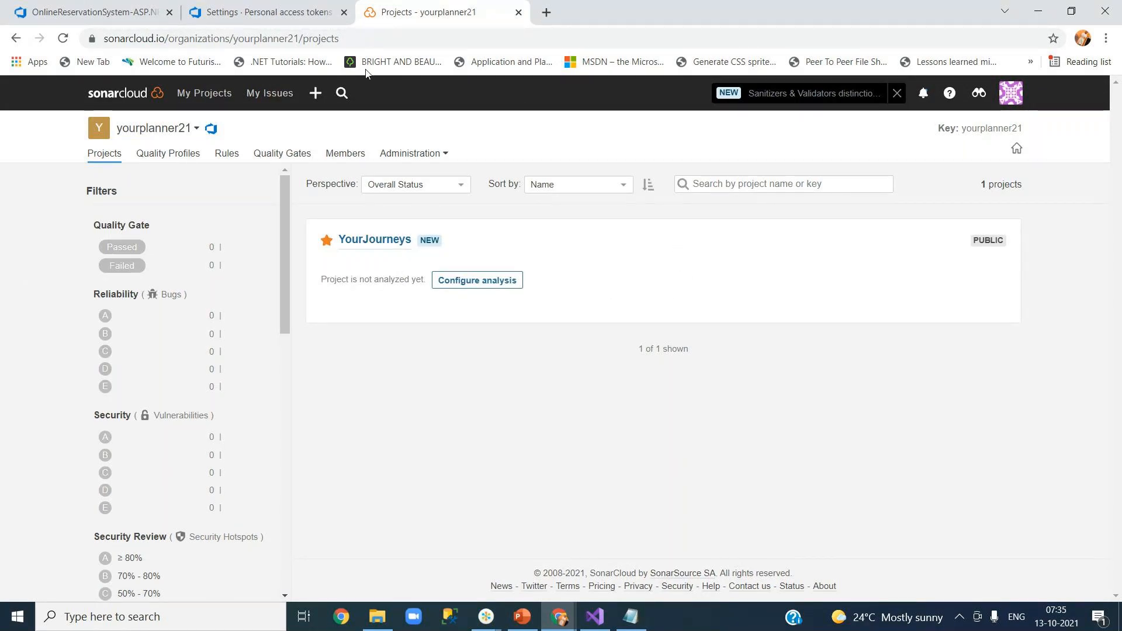
pyautogui.click(251, 14)
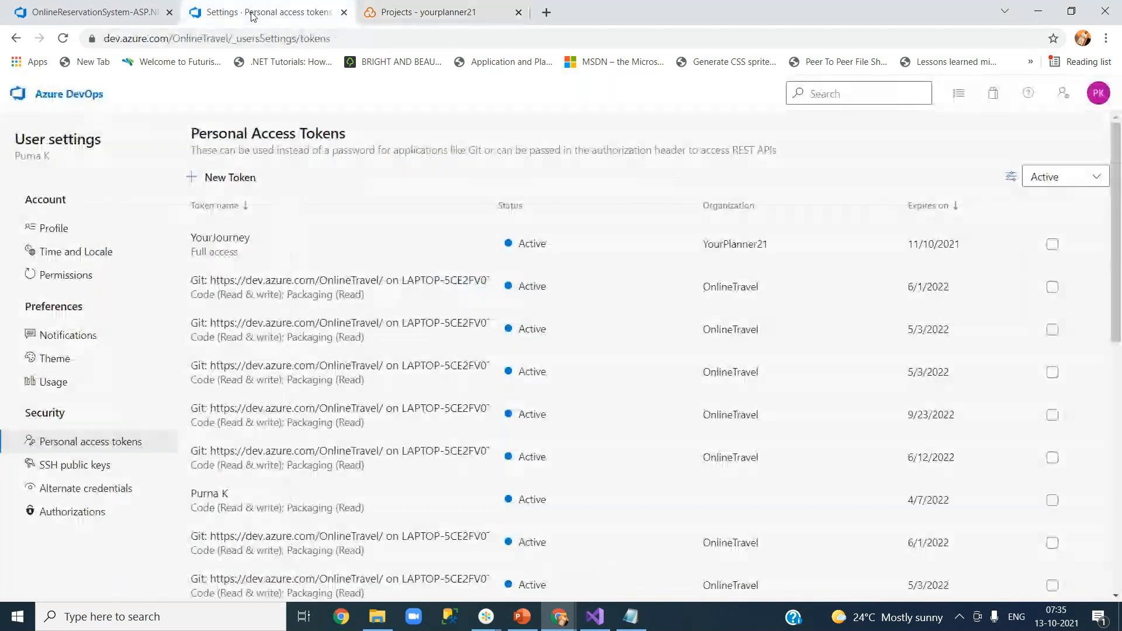
pyautogui.click(111, 13)
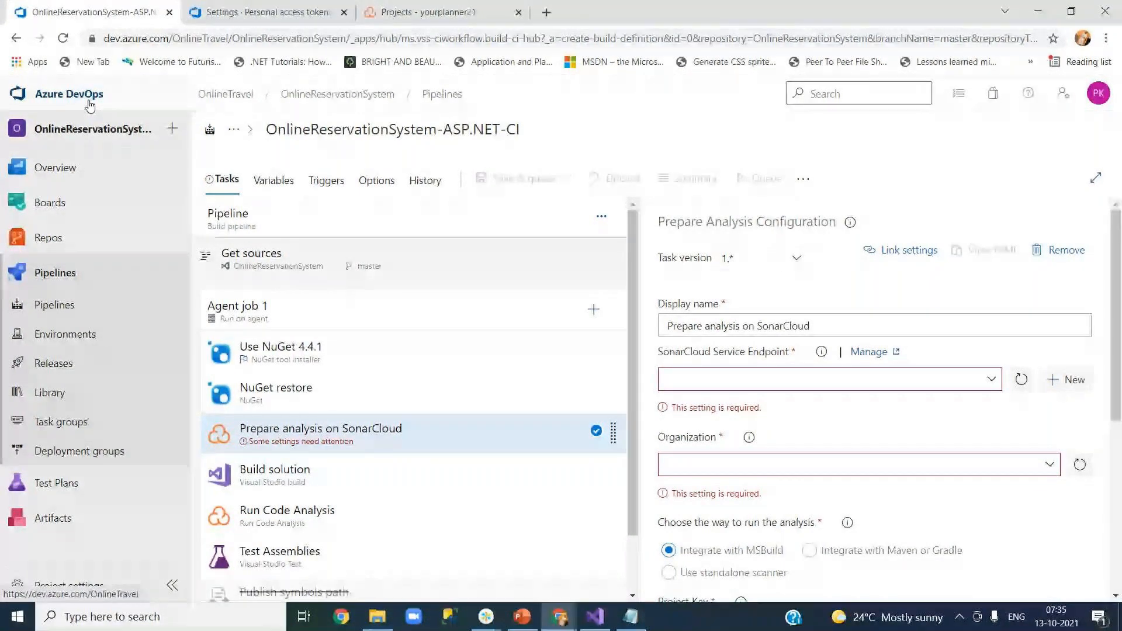
pyautogui.click(435, 13)
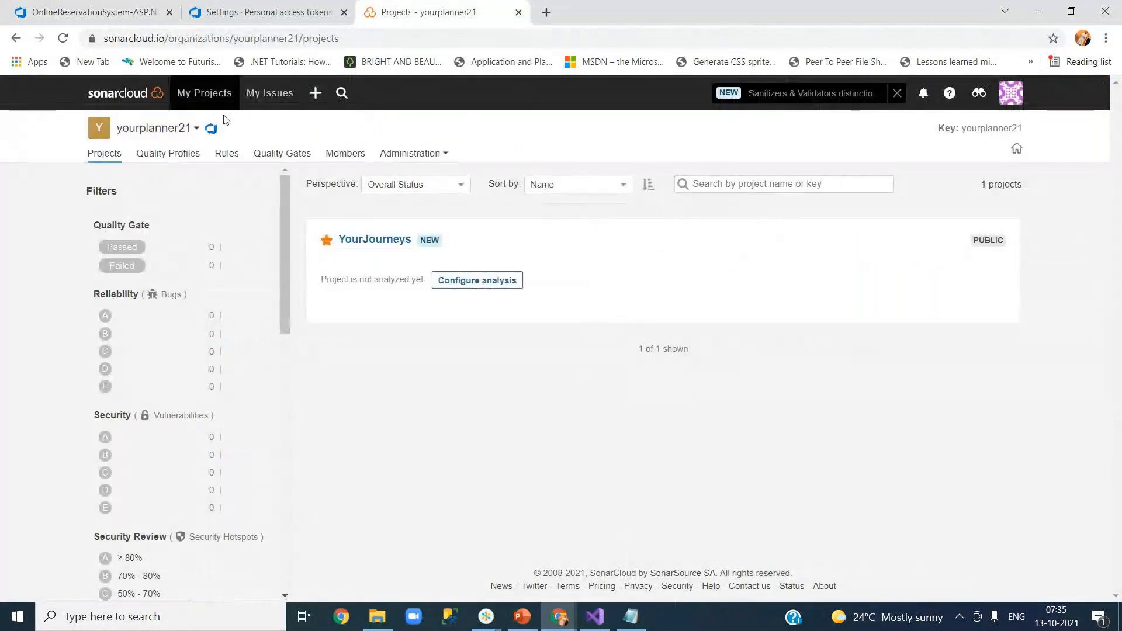
# Switch to the onlinetravel organization, glance at Administration, and open the + menu.
pyautogui.click(188, 132)
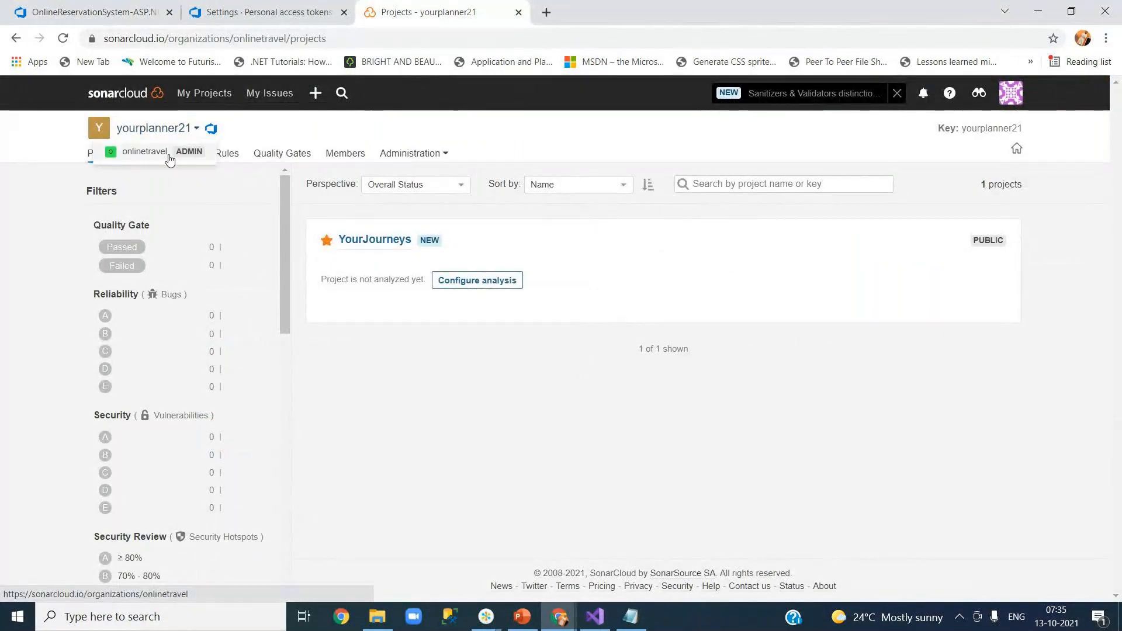
pyautogui.click(153, 156)
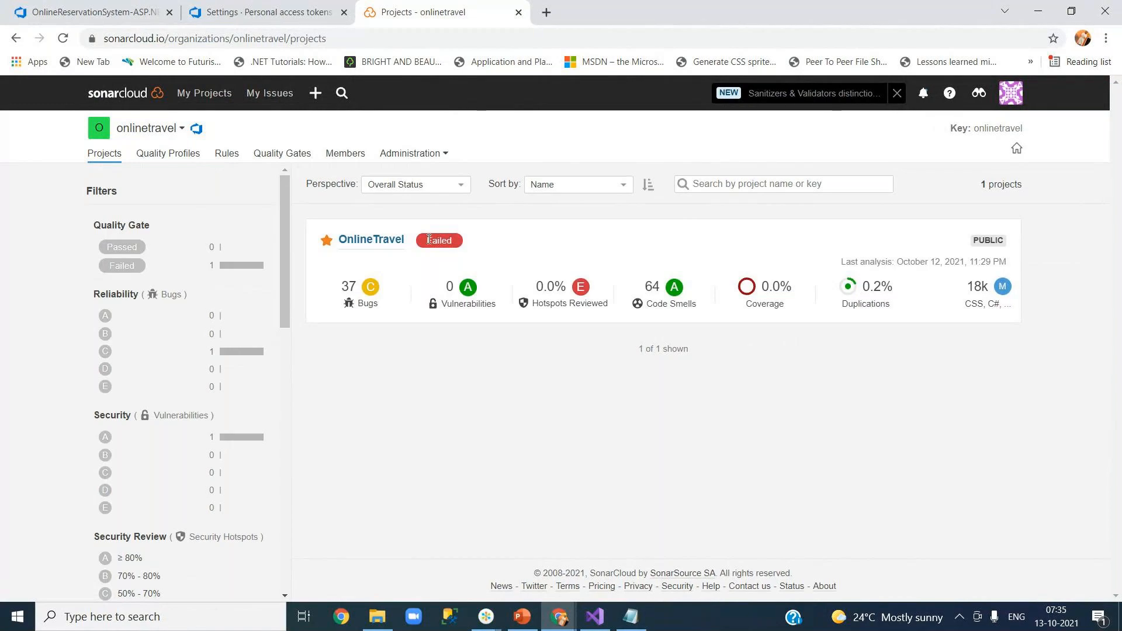
pyautogui.click(448, 158)
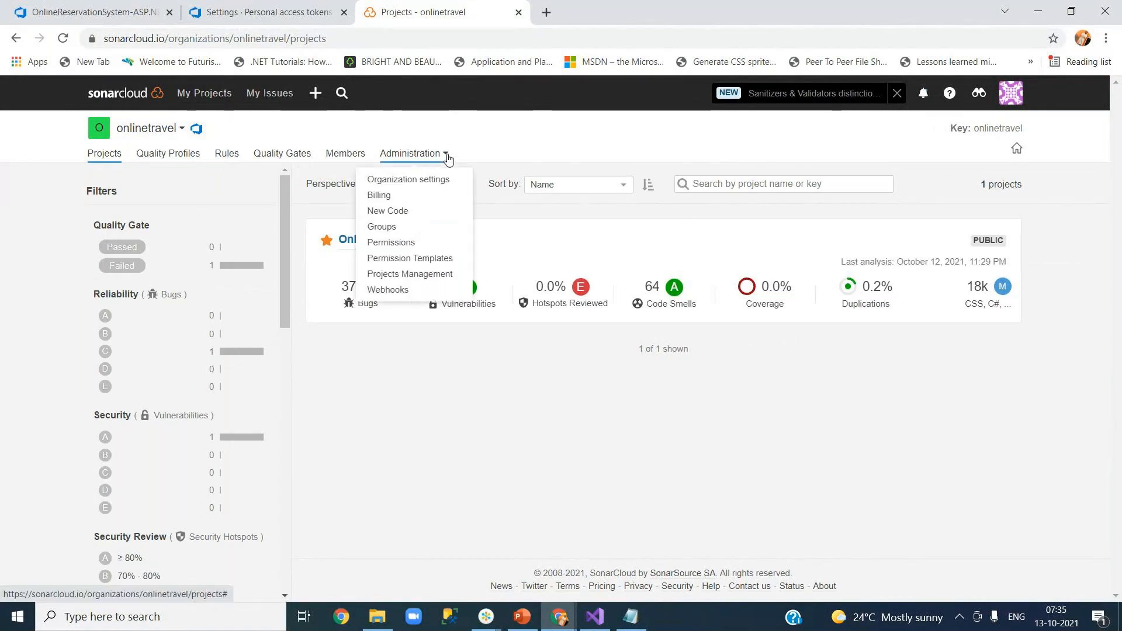
pyautogui.click(412, 401)
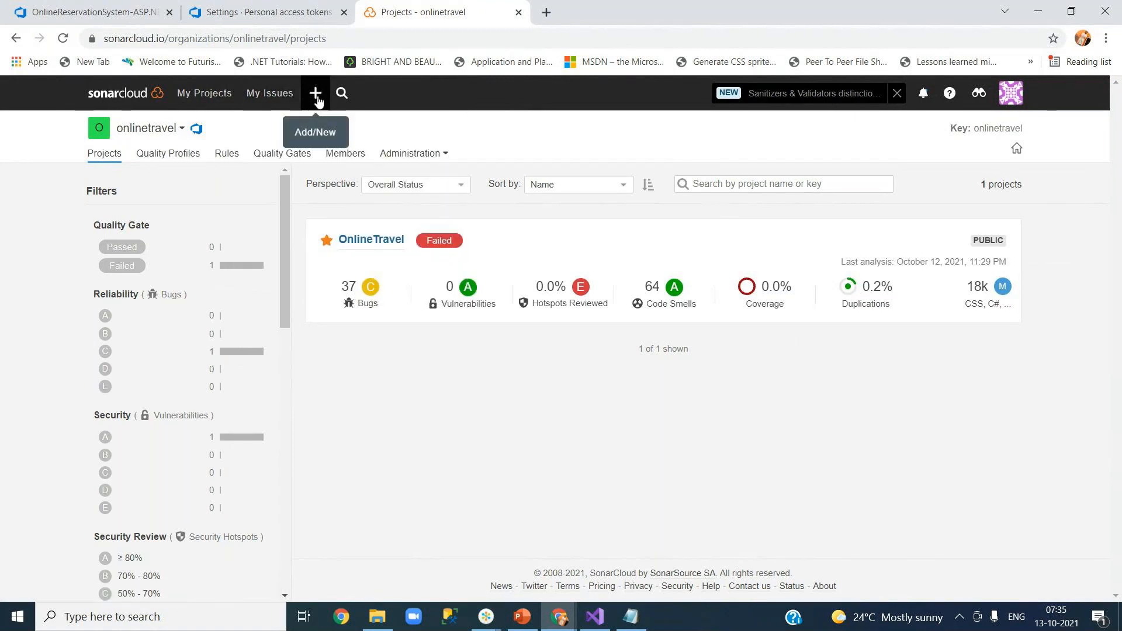
pyautogui.click(316, 93)
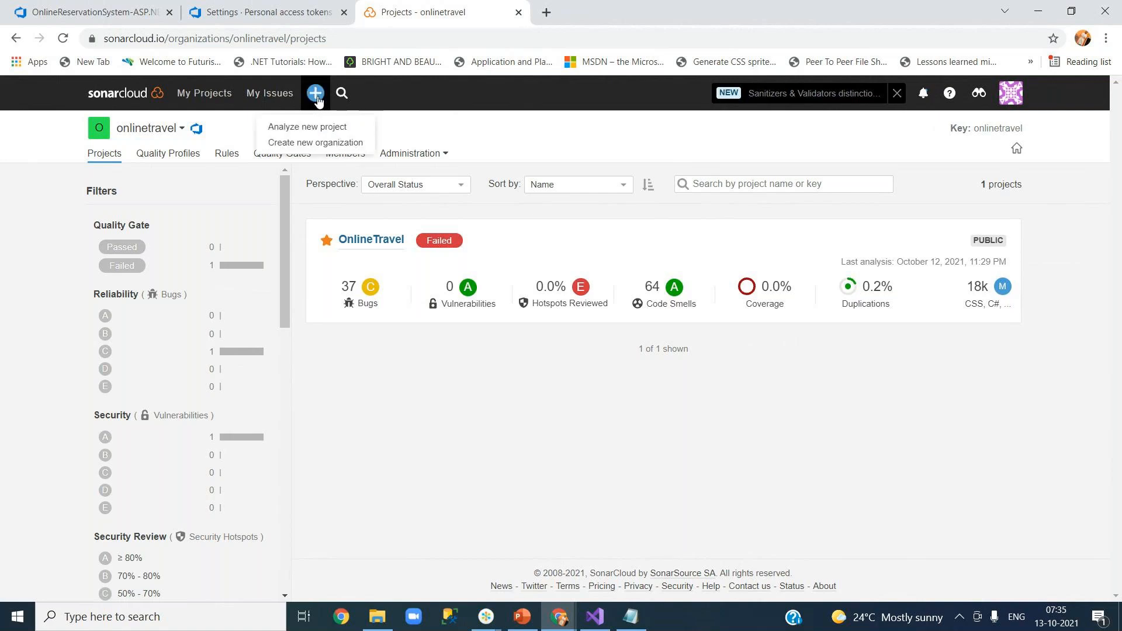
# Start a new analysis for onlinetravel and highlight the invalid-token error message.
pyautogui.click(327, 132)
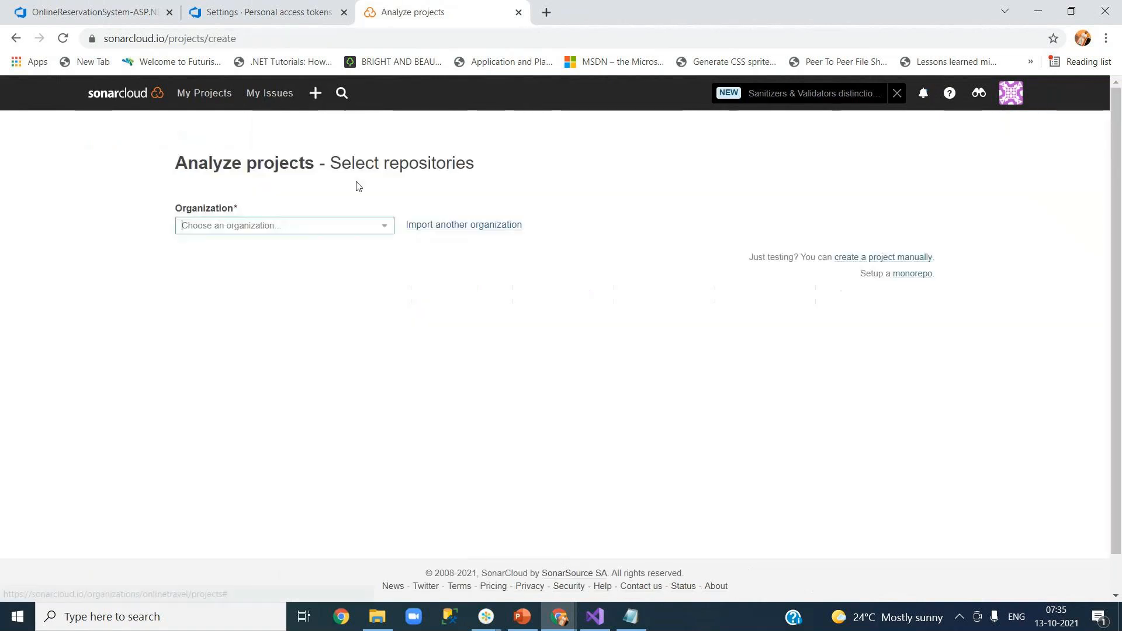
pyautogui.click(387, 229)
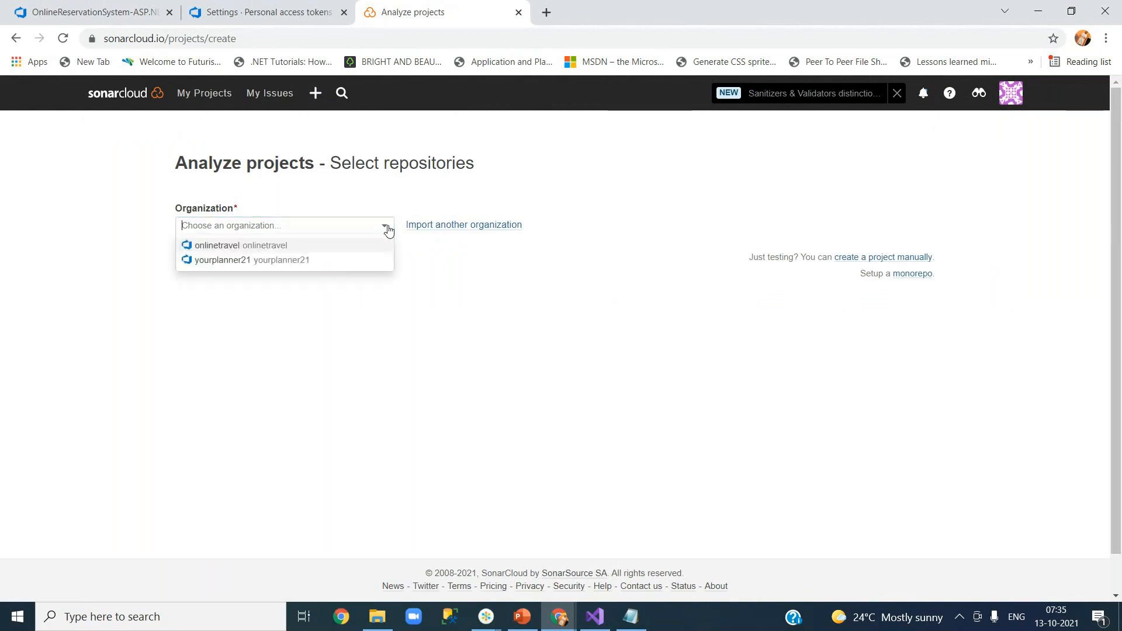
pyautogui.click(310, 248)
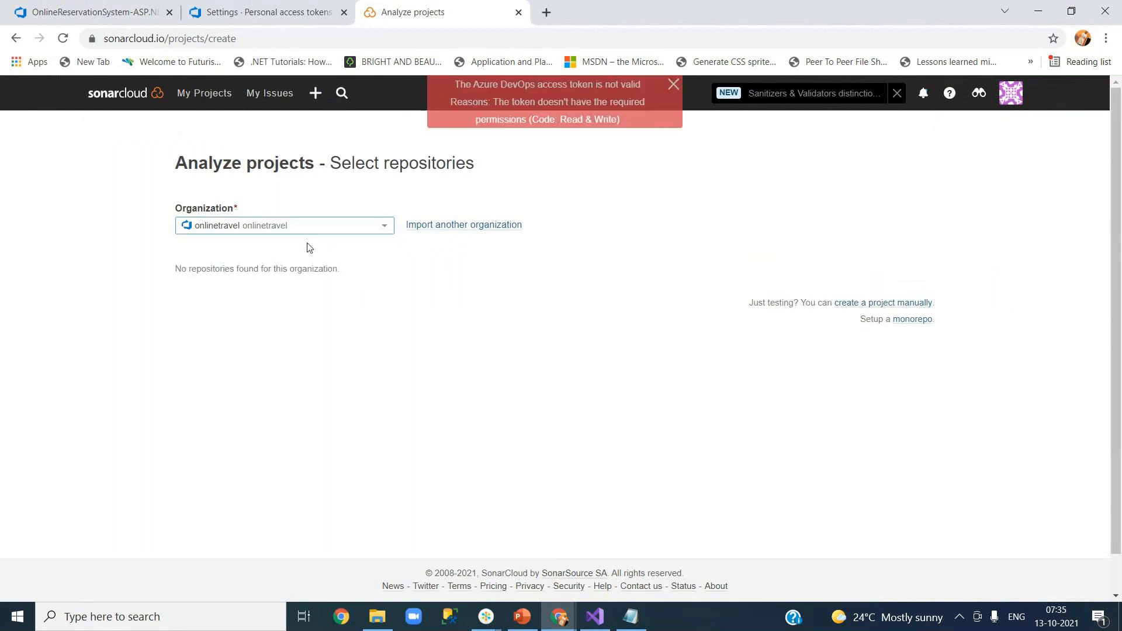
pyautogui.moveTo(492, 86); pyautogui.dragTo(616, 115)
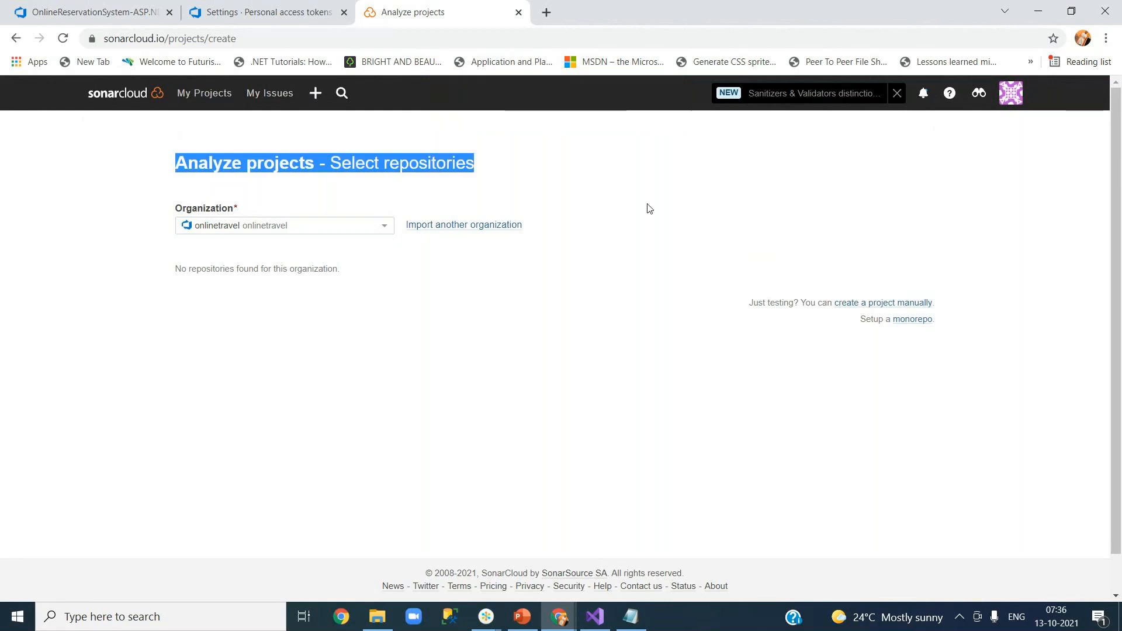
pyautogui.click(1011, 94)
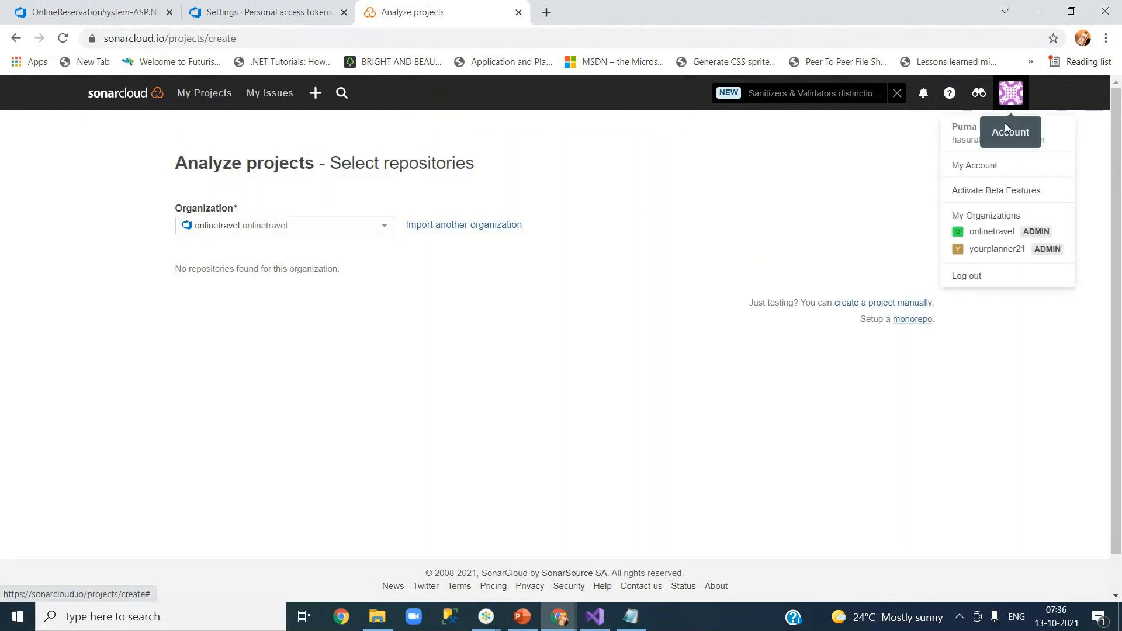
pyautogui.click(997, 234)
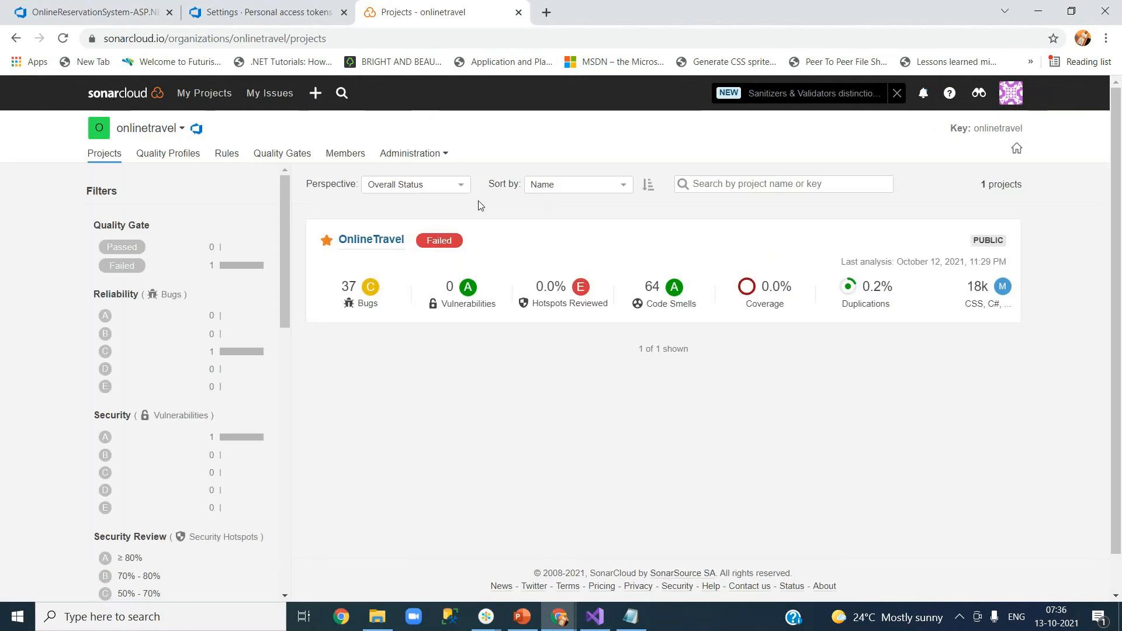
pyautogui.click(441, 154)
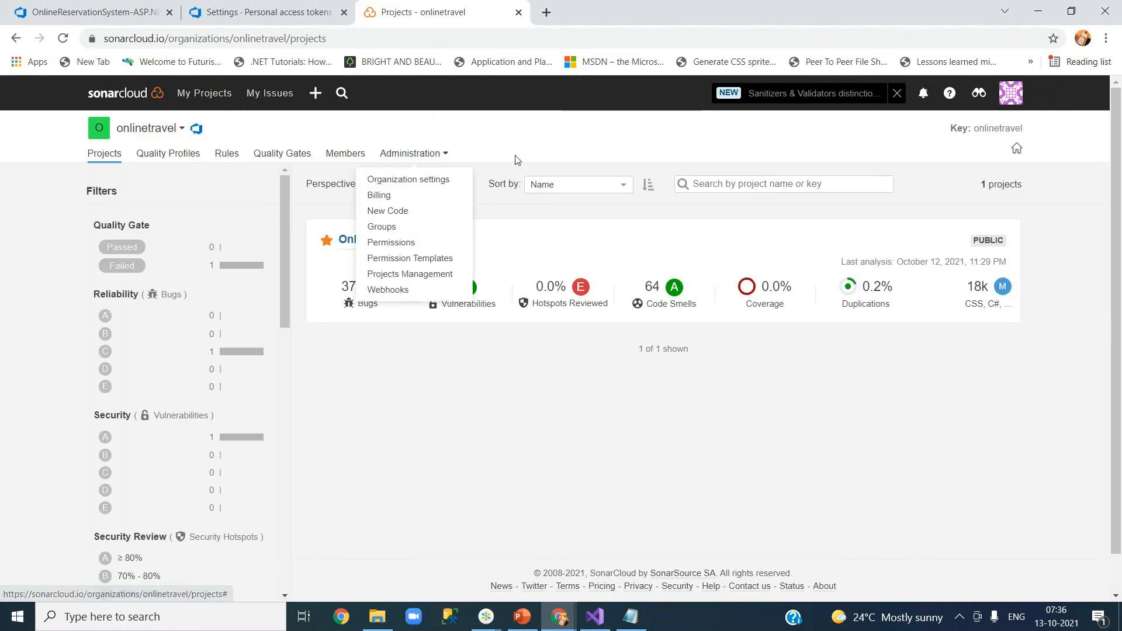
pyautogui.click(572, 152)
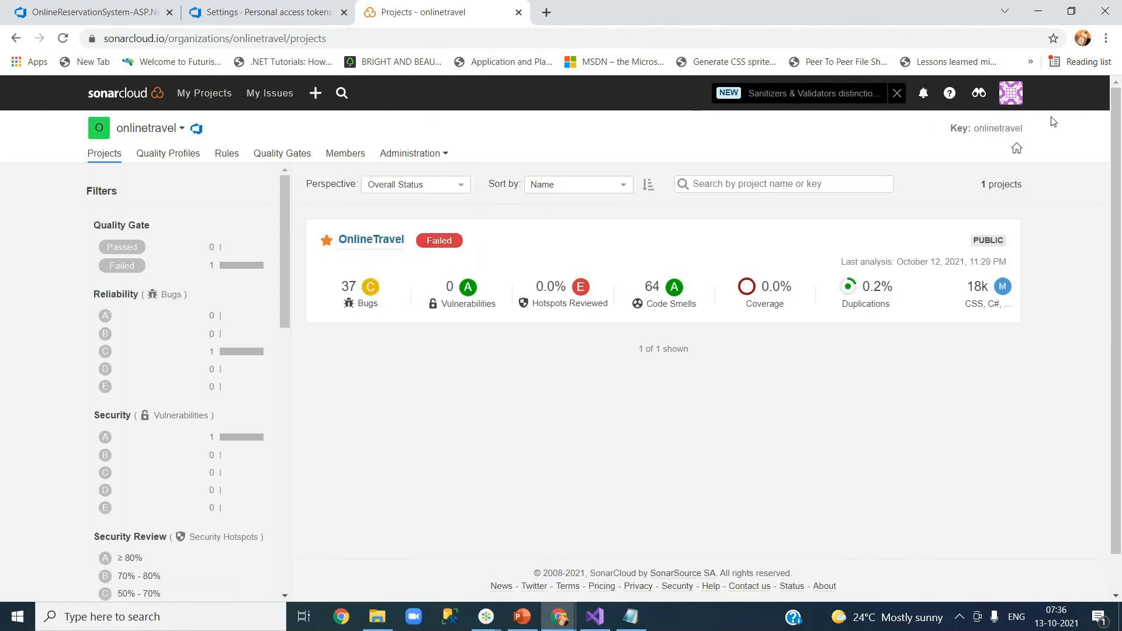
pyautogui.click(1012, 93)
pyautogui.click(974, 166)
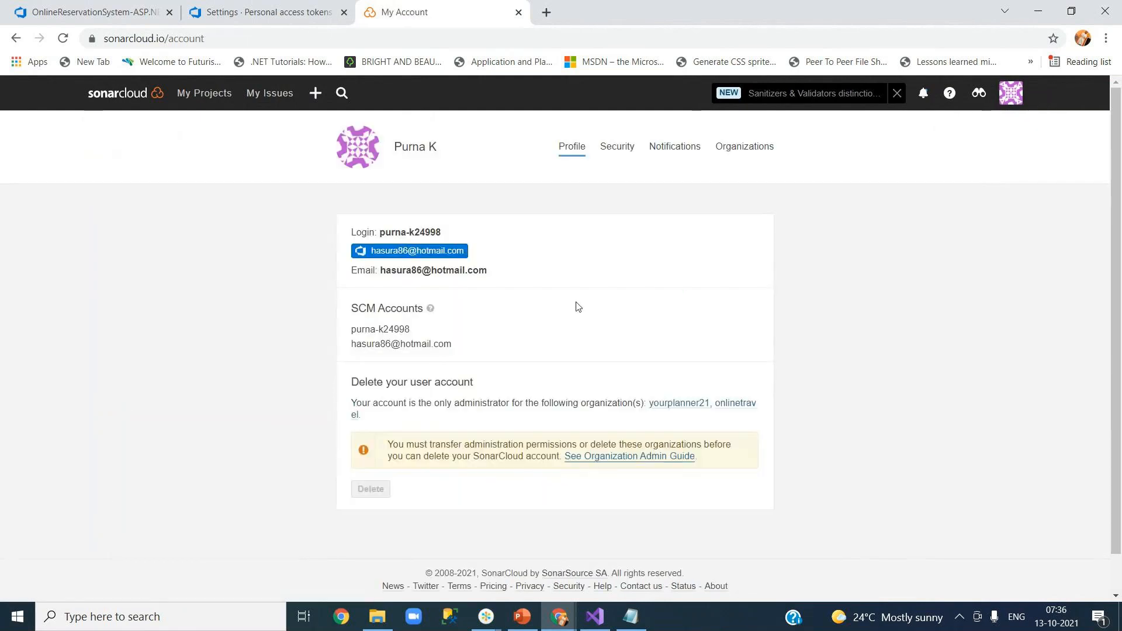
pyautogui.click(623, 149)
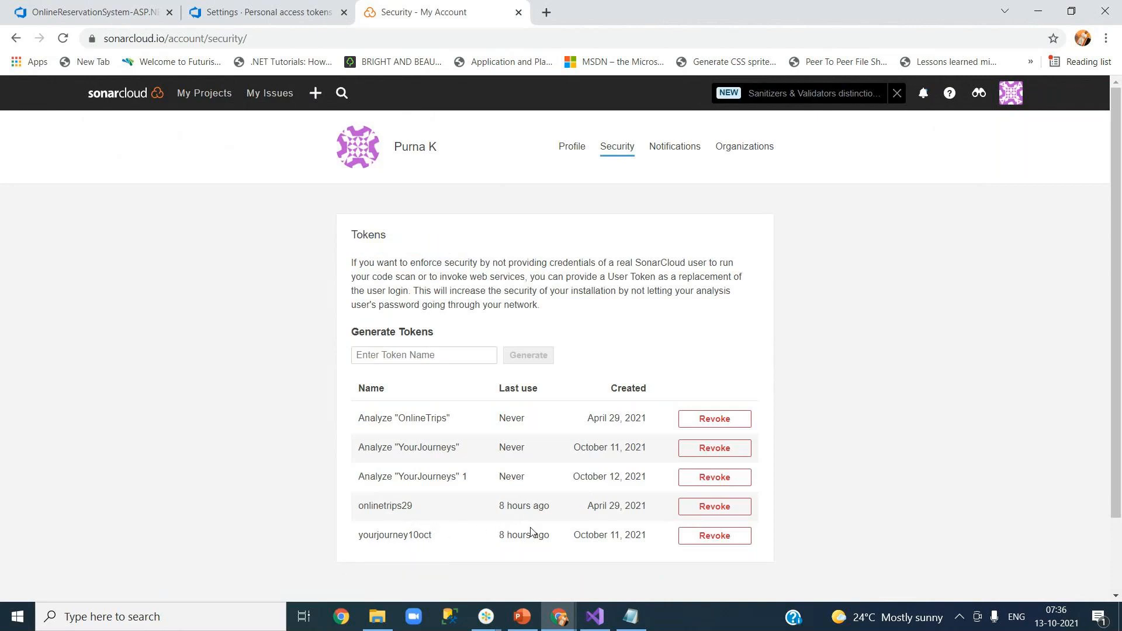
# Scroll through the SonarCloud user tokens and select the onlinetrips29 token name.
pyautogui.scroll(-1, 531, 532)
pyautogui.scroll(-2, 532, 532)
pyautogui.moveTo(363, 417); pyautogui.dragTo(419, 420)
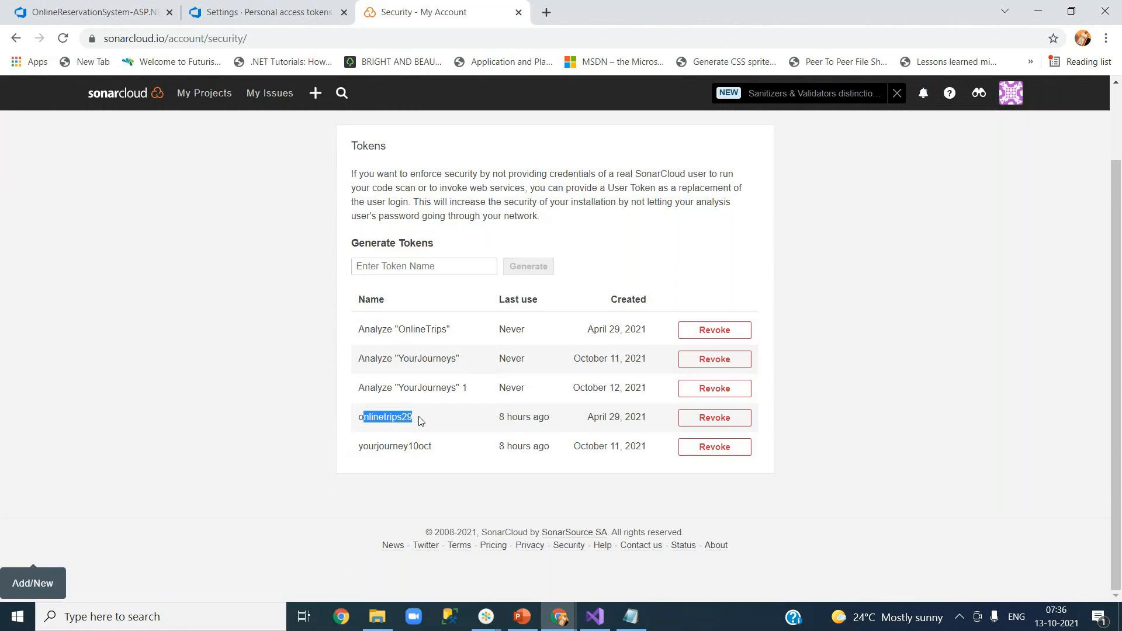
pyautogui.click(362, 417)
pyautogui.moveTo(361, 417); pyautogui.dragTo(420, 420)
pyautogui.scroll(1, 333, 110)
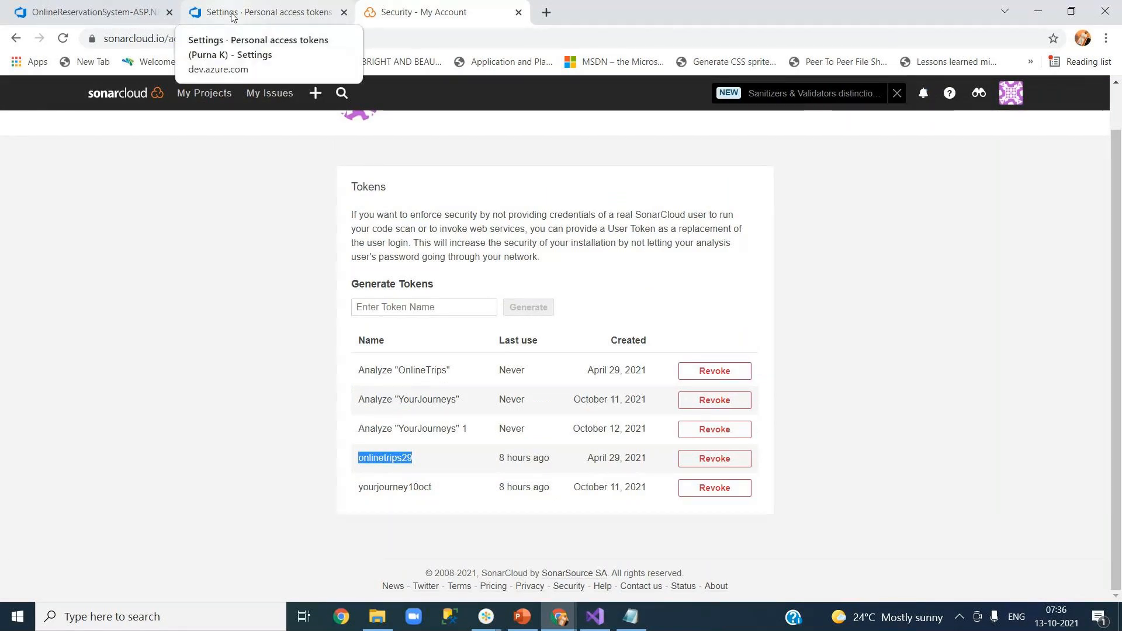
# Compare the Azure DevOps tokens expiring 6/1/2022, 5/3/2022 and 9/23/2022, then return to Security.
pyautogui.click(232, 16)
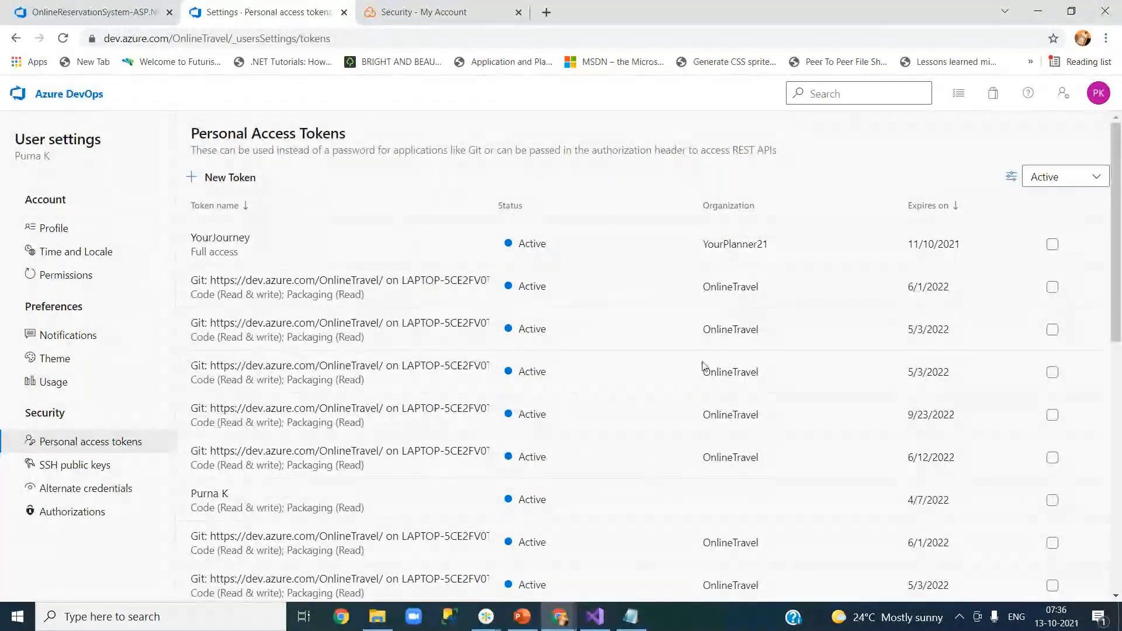
pyautogui.moveTo(1114, 293)
pyautogui.mouseDown()
pyautogui.moveTo(1119, 549)
pyautogui.moveTo(1120, 295)
pyautogui.mouseUp()
pyautogui.click(351, 289)
pyautogui.click(398, 342)
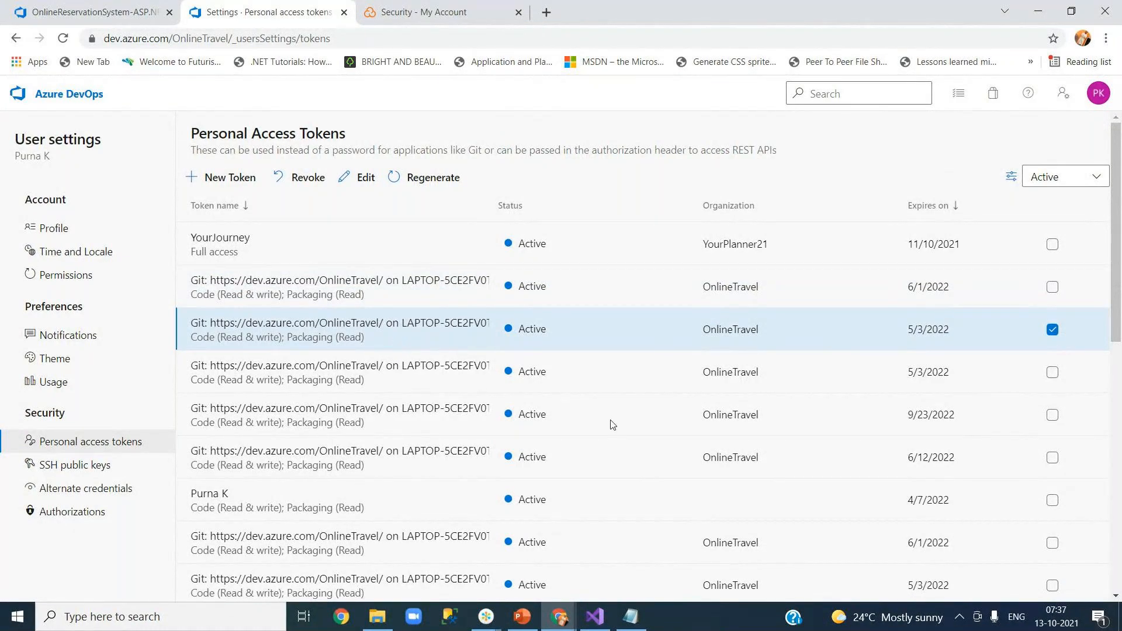
pyautogui.click(399, 428)
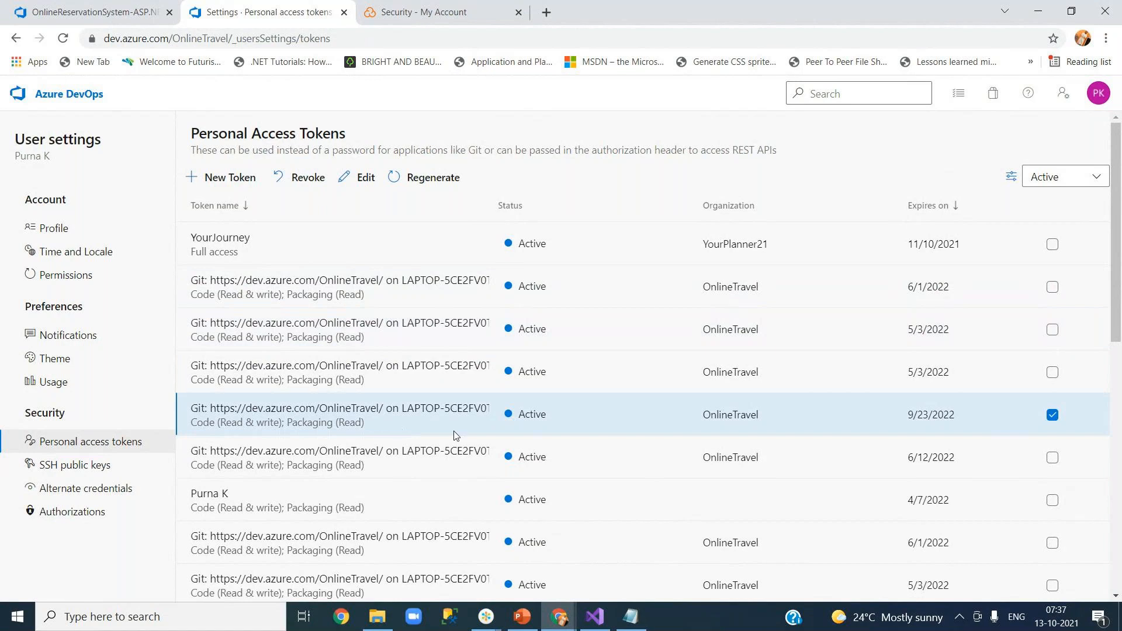
pyautogui.click(497, 13)
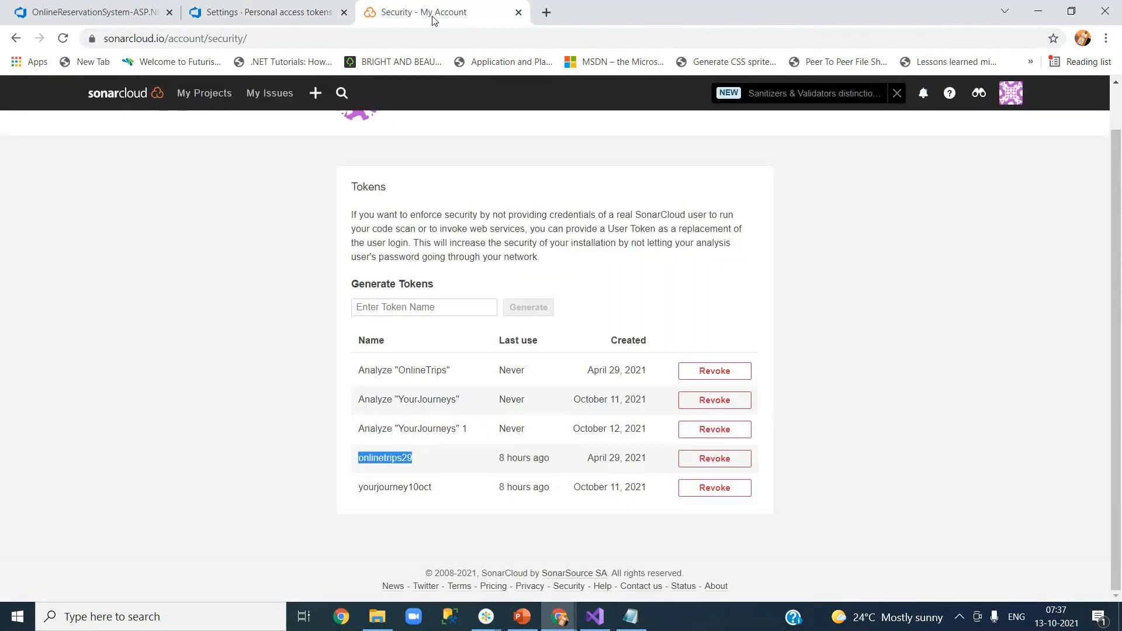
pyautogui.click(304, 396)
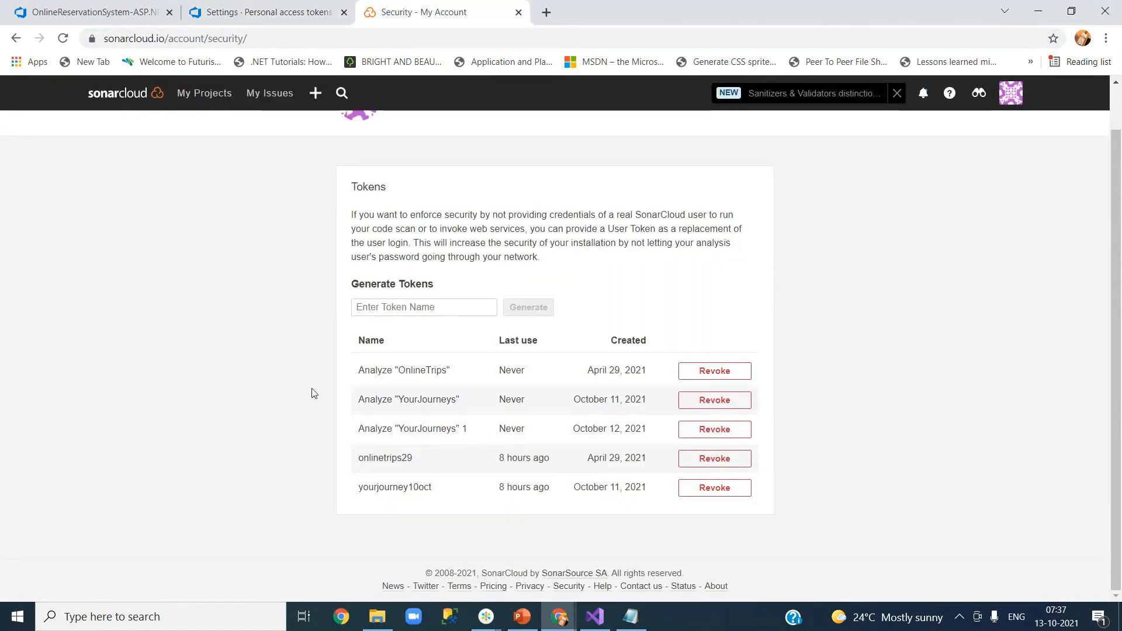
# Enter OnlineReservationSystem as the name for the new SonarCloud token.
pyautogui.click(434, 304)
pyautogui.write('Online')
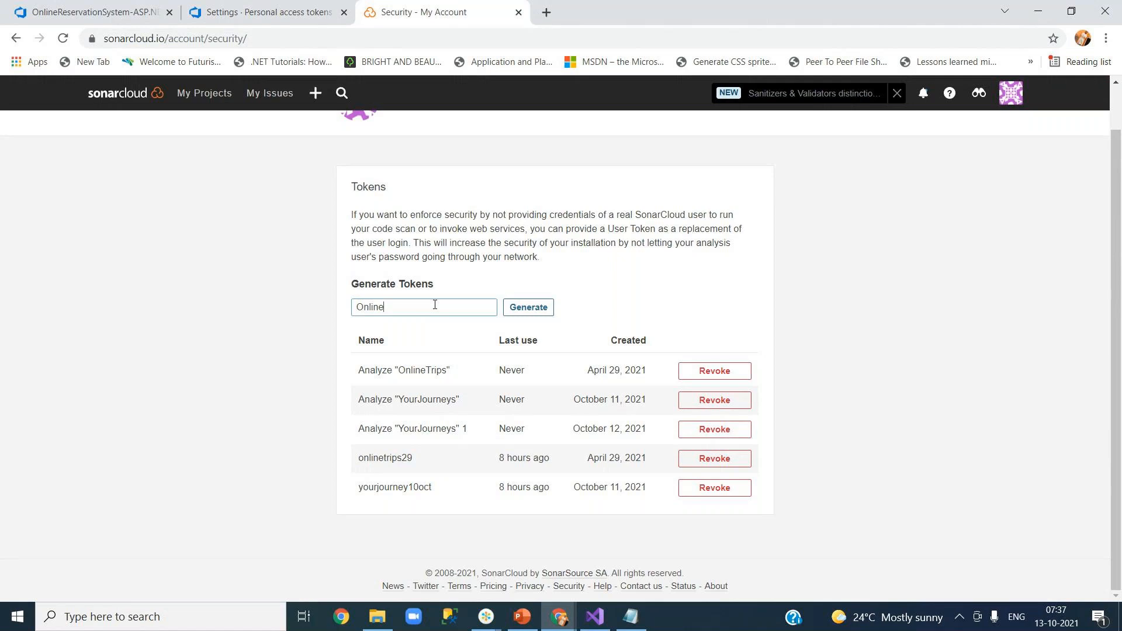
pyautogui.write('ReservationSystem')
# Generate the OnlineReservationSystem token and copy its value.
pyautogui.click(140, 8)
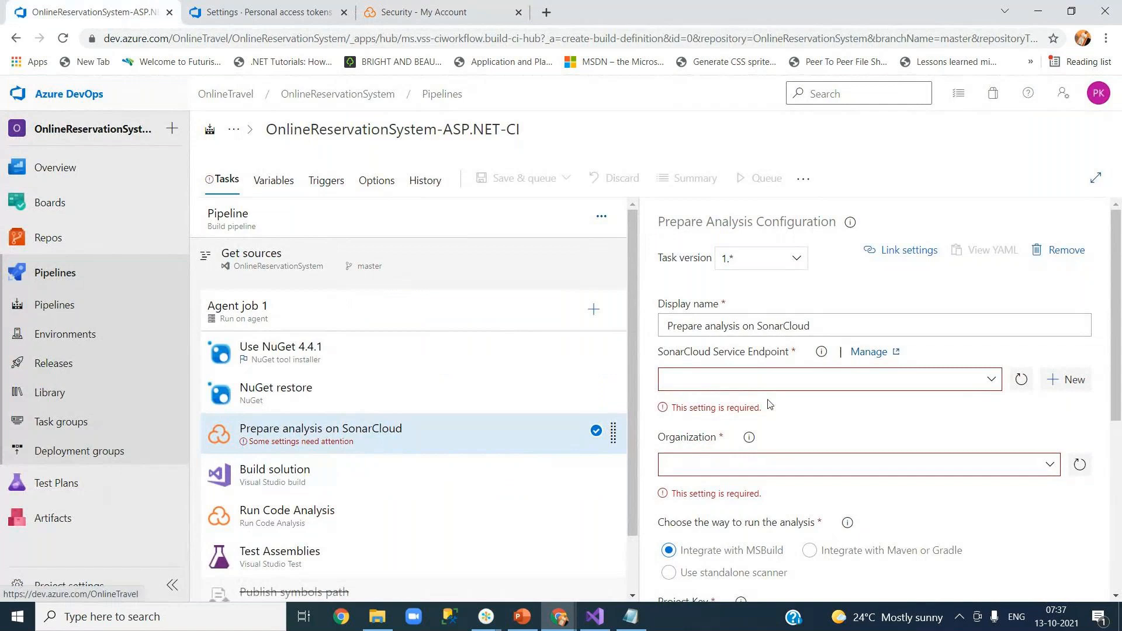
pyautogui.click(269, 12)
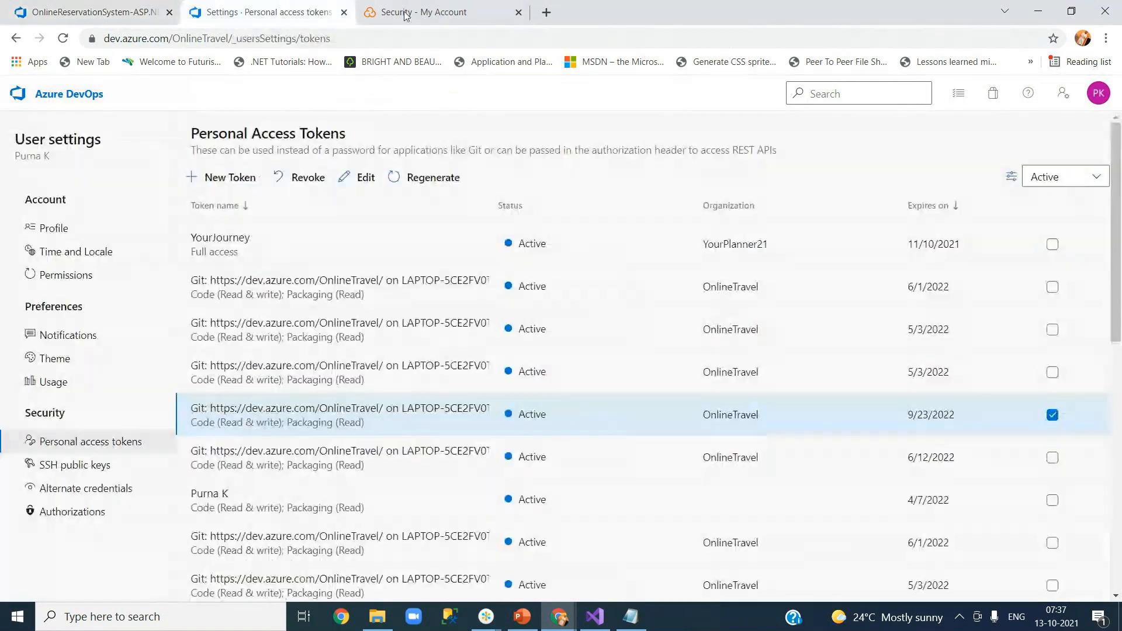
pyautogui.click(406, 11)
pyautogui.click(528, 307)
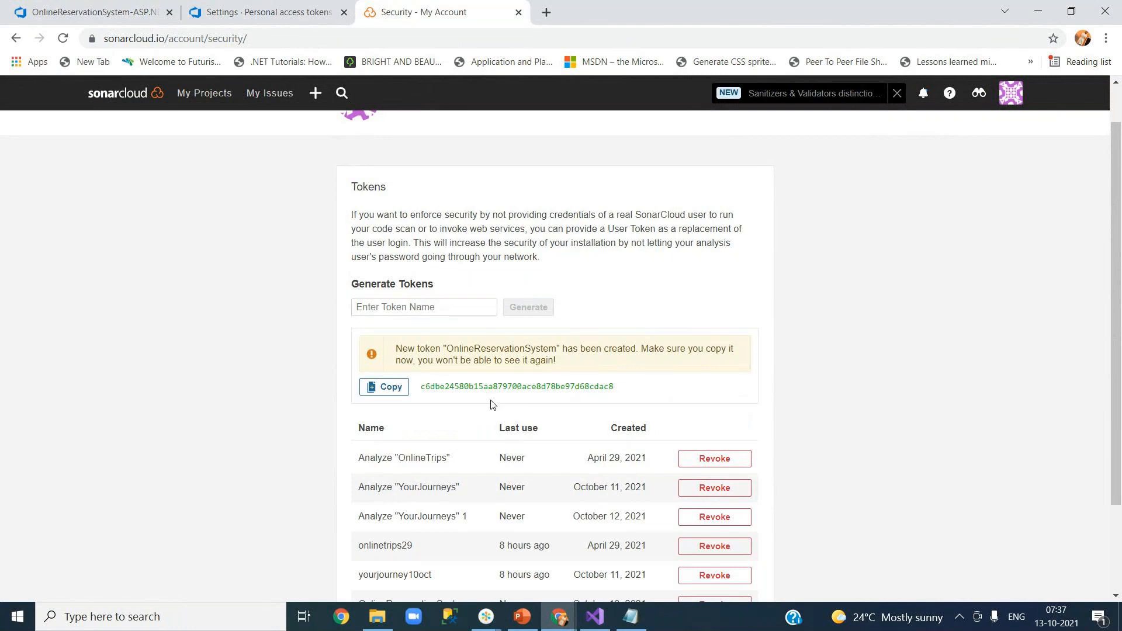
pyautogui.click(386, 387)
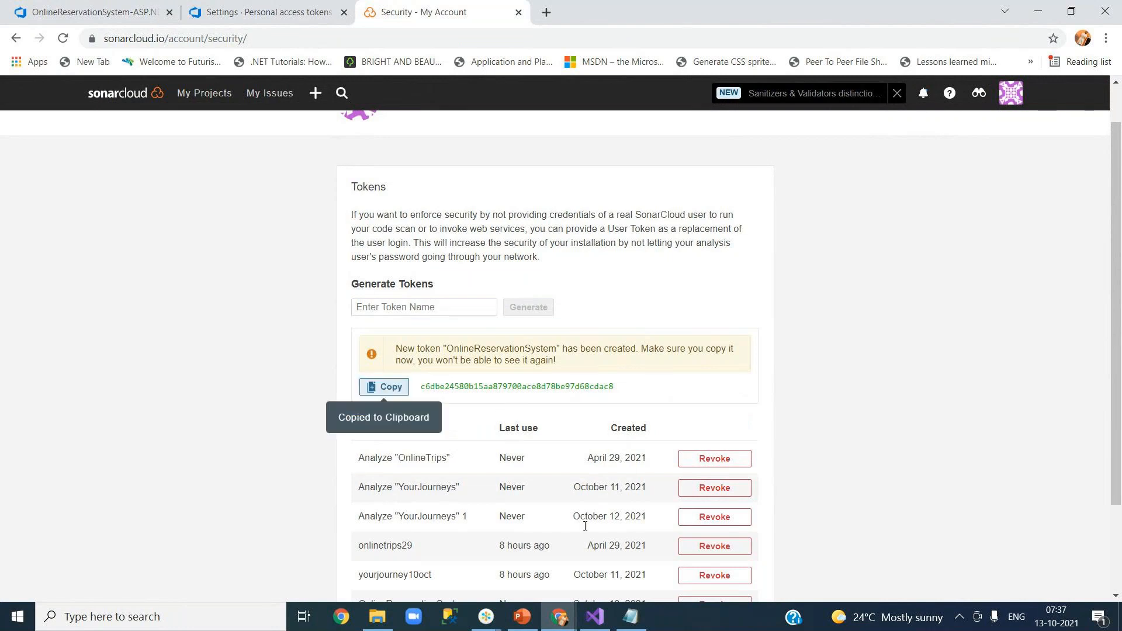
# Paste the token into Notepad under a 'sonarqube -- token' label, then return to Azure DevOps tokens.
pyautogui.click(630, 616)
pyautogui.press('Return')
pyautogui.press('Return')
pyautogui.press('Return')
pyautogui.write('sonarqube -- token')
pyautogui.press('Return')
pyautogui.press('Return')
pyautogui.hotkey('ctrl', 'v')
pyautogui.press('Return')
pyautogui.press('Return')
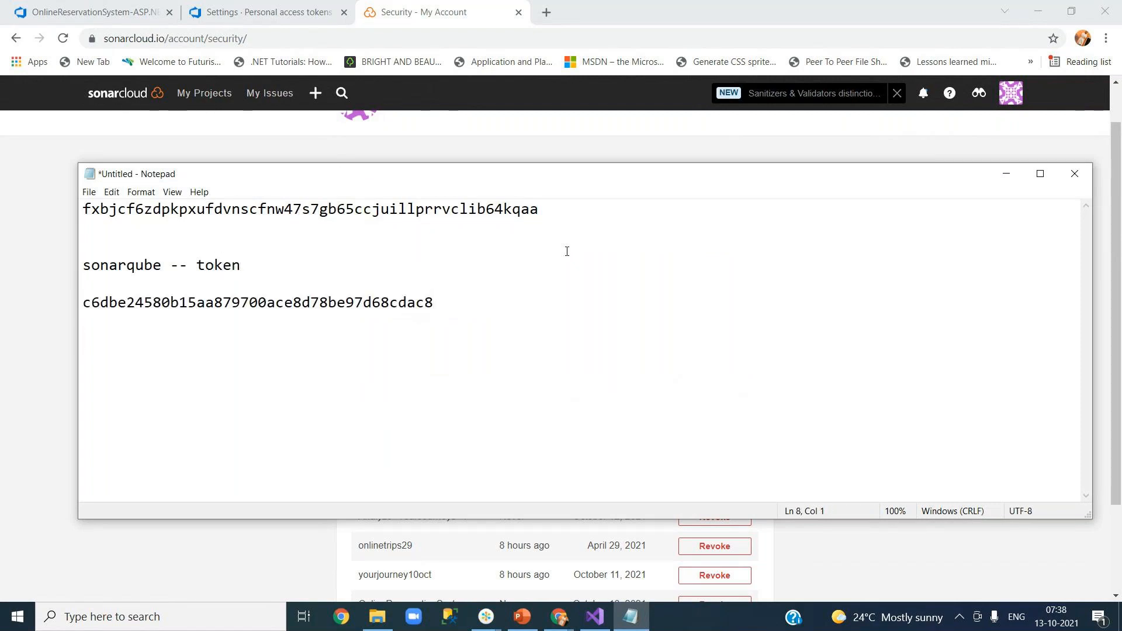
pyautogui.click(41, 338)
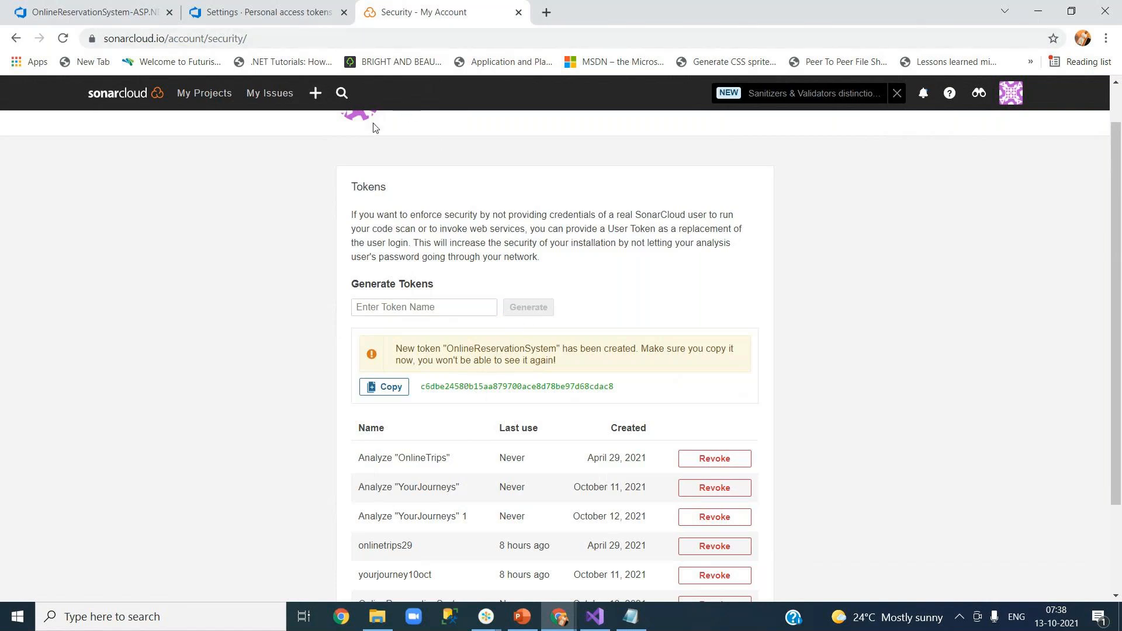
pyautogui.click(269, 16)
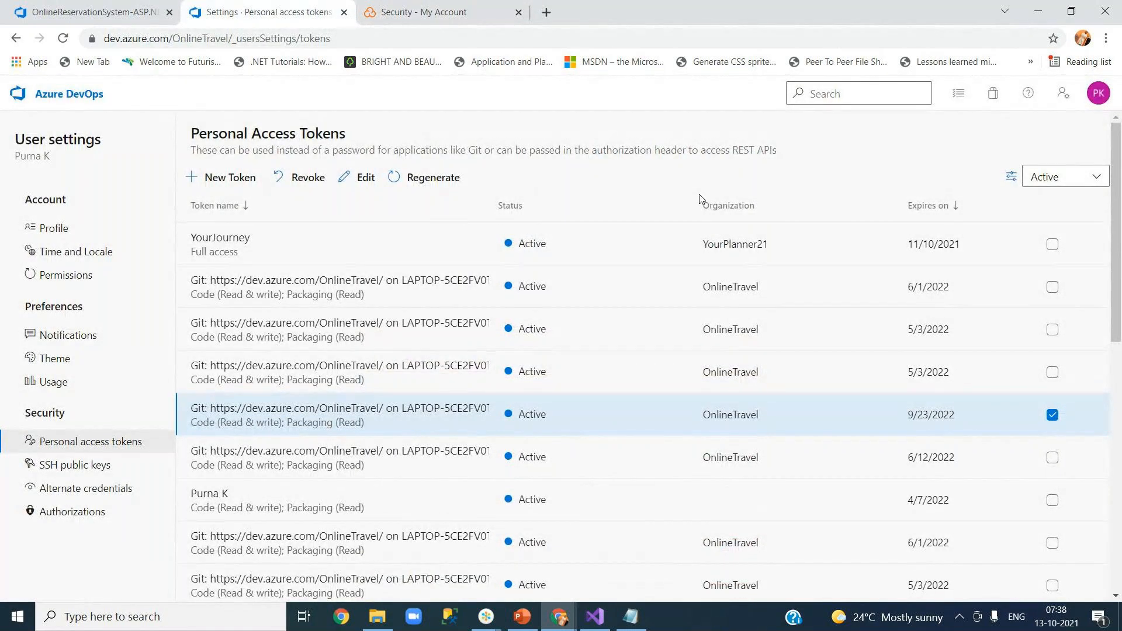
# Open the onlinetravel organization's Projects page from My Projects and glance at its Administration menu.
pyautogui.click(382, 12)
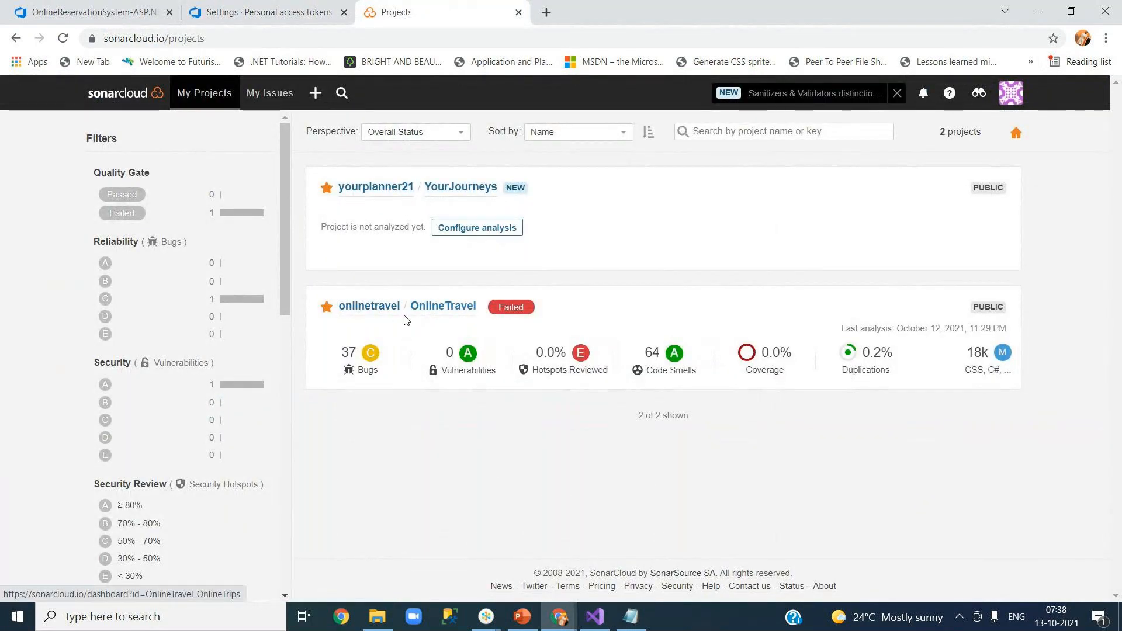
pyautogui.click(369, 309)
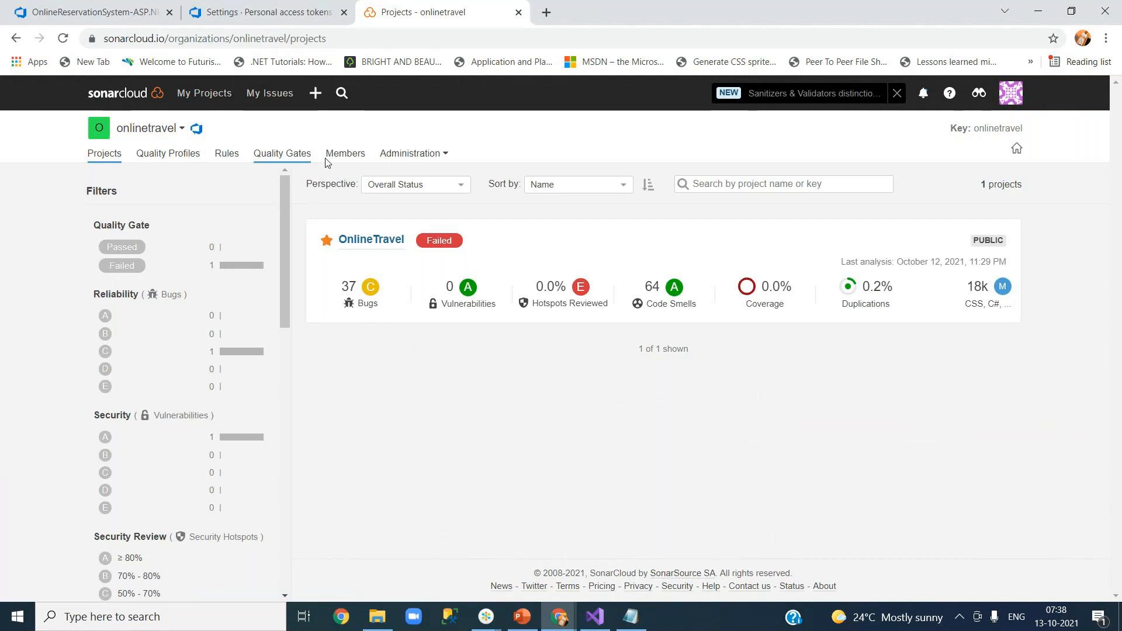
pyautogui.click(411, 153)
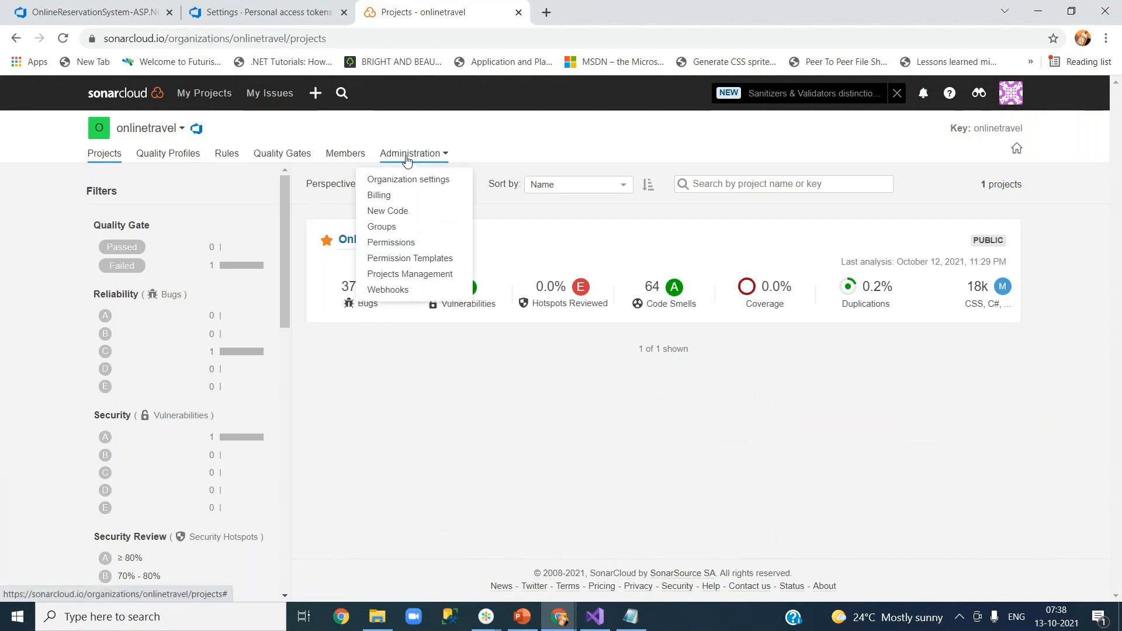
pyautogui.click(480, 426)
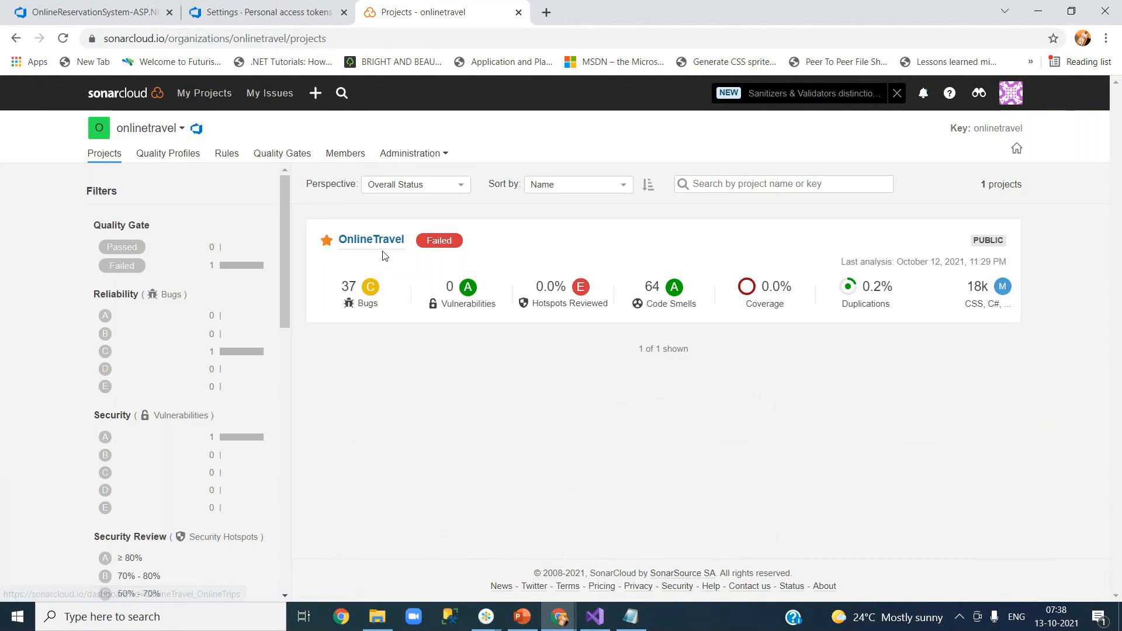
pyautogui.click(431, 155)
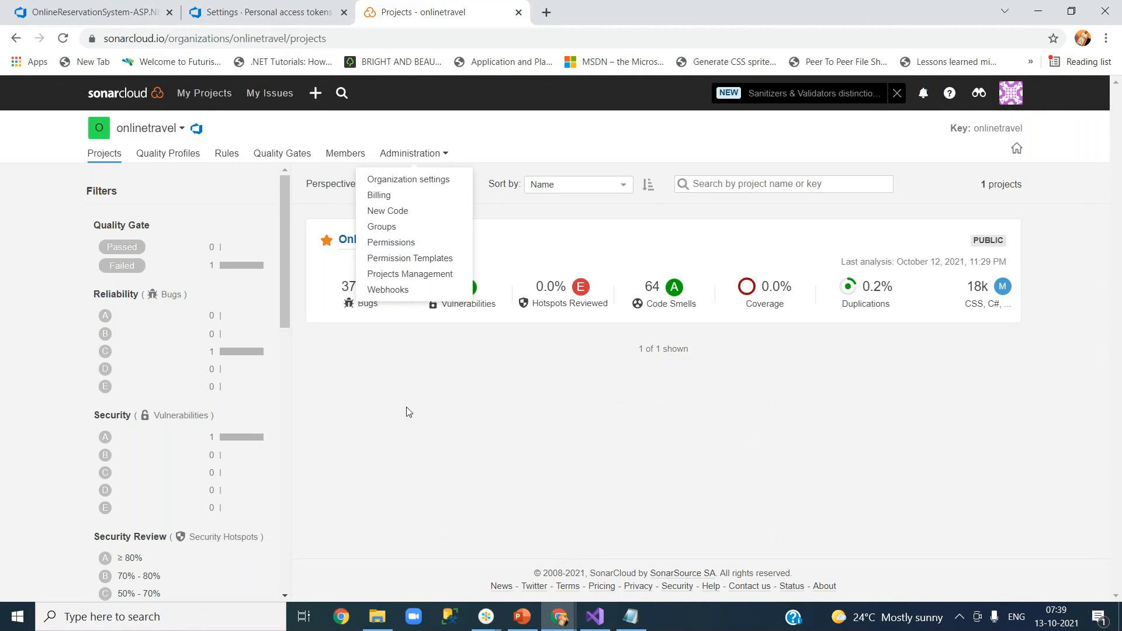
pyautogui.click(552, 401)
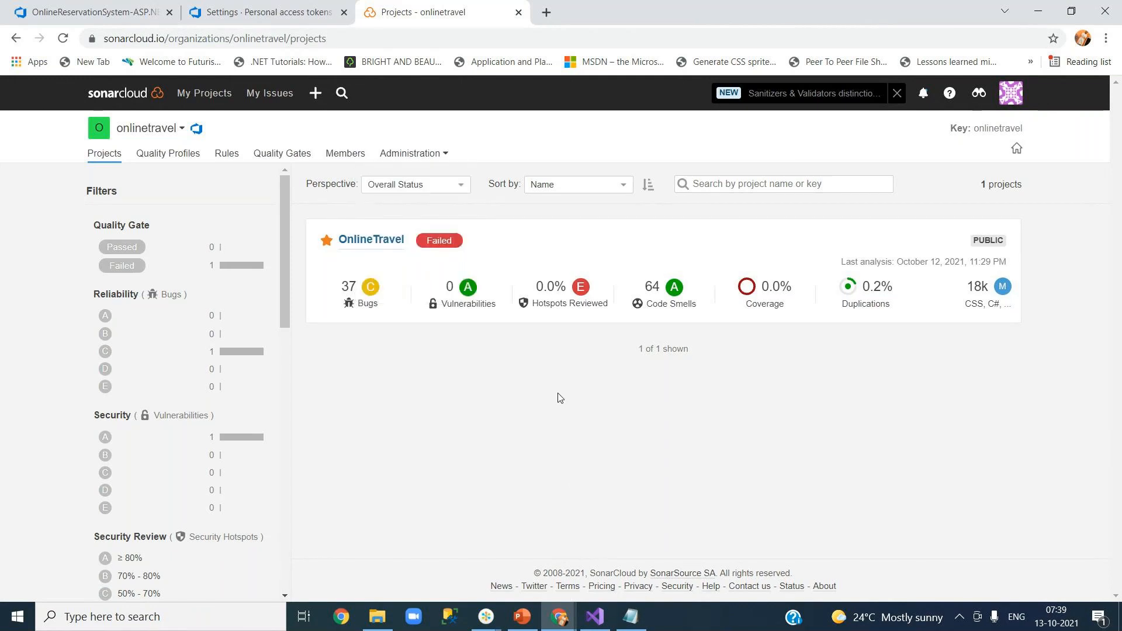
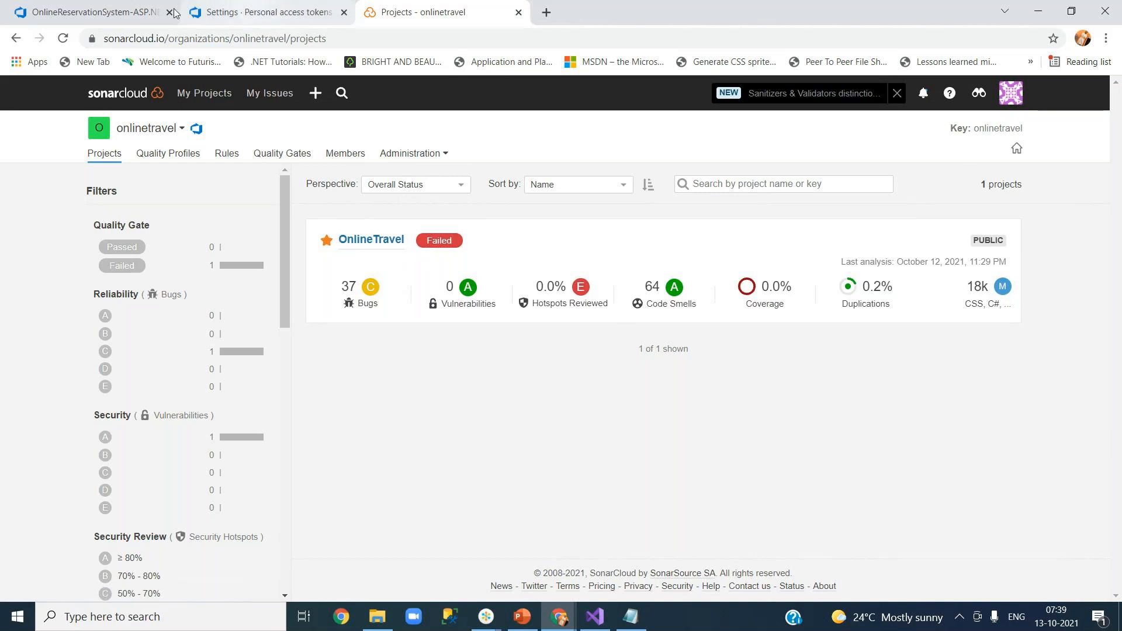
# Review the unfinished OnlineReservationSystem pipeline's SonarCloud tasks, then leave the editor discarding changes.
pyautogui.click(115, 18)
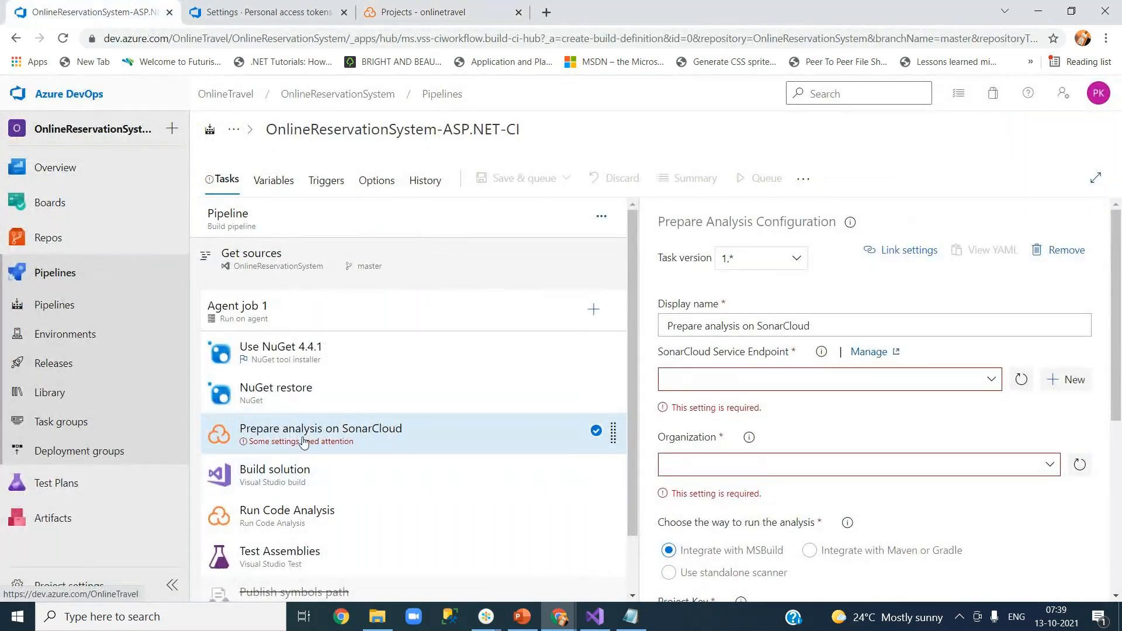
pyautogui.click(323, 517)
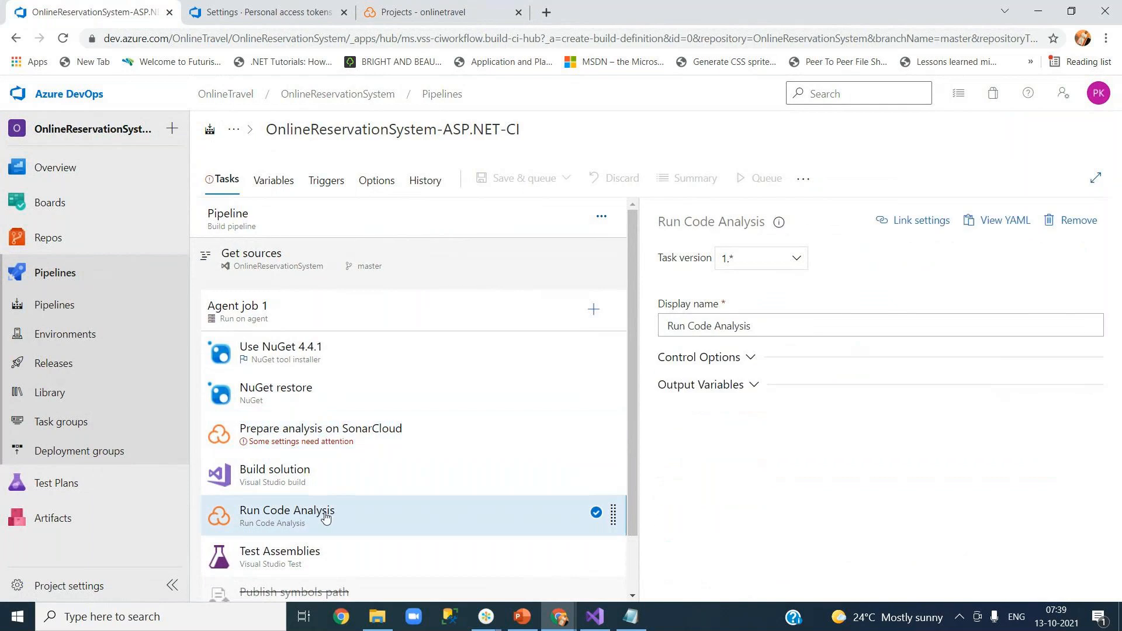
pyautogui.click(360, 440)
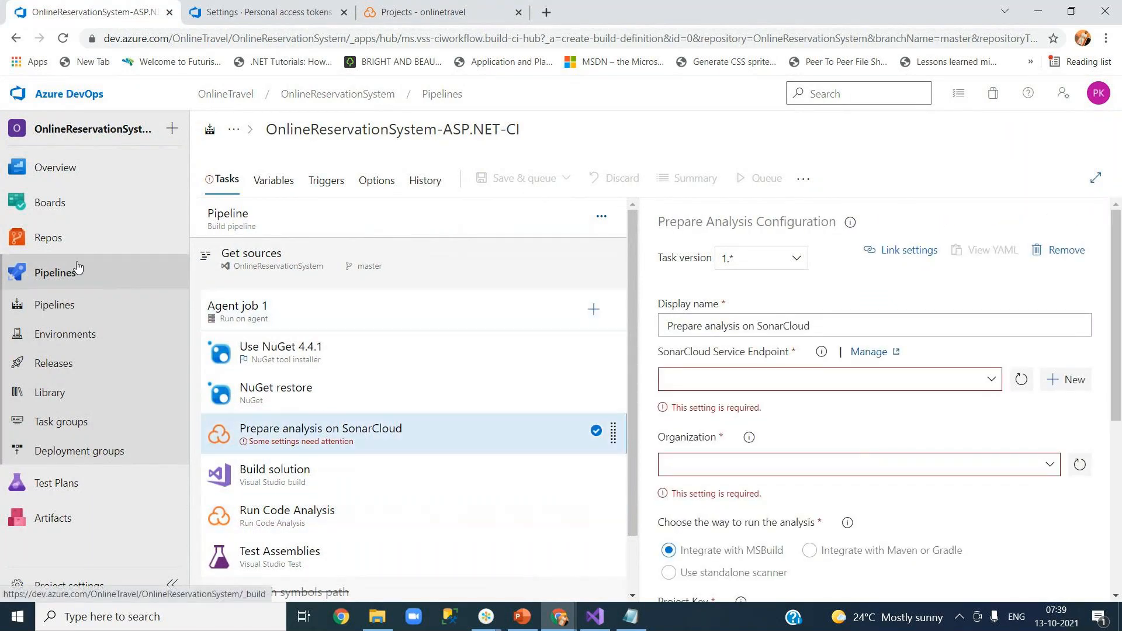
pyautogui.click(69, 280)
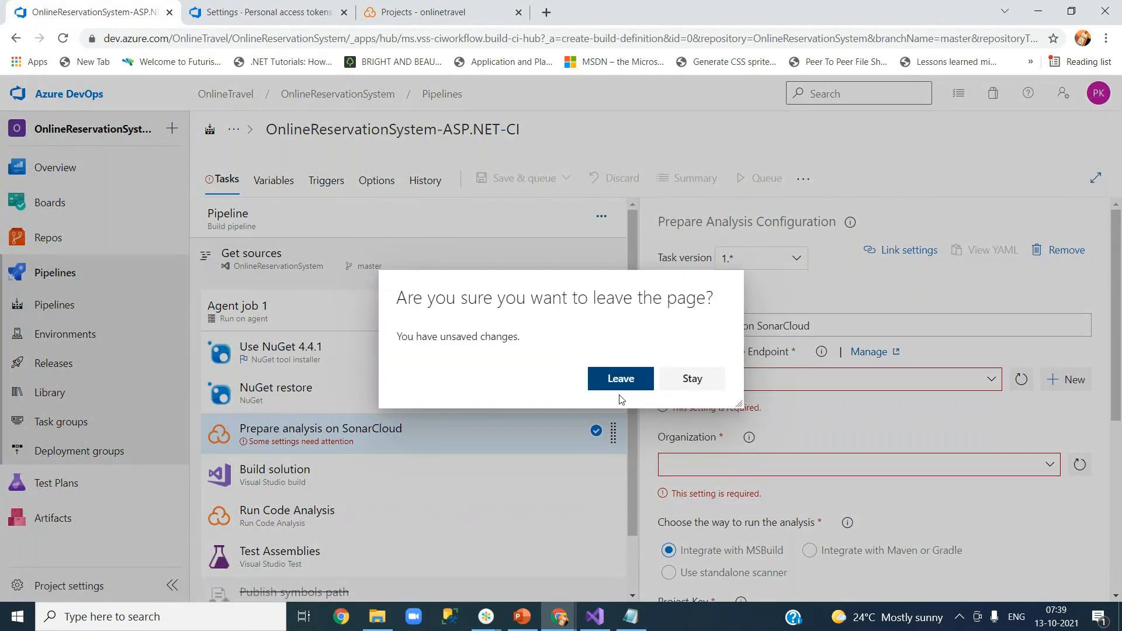
pyautogui.click(621, 381)
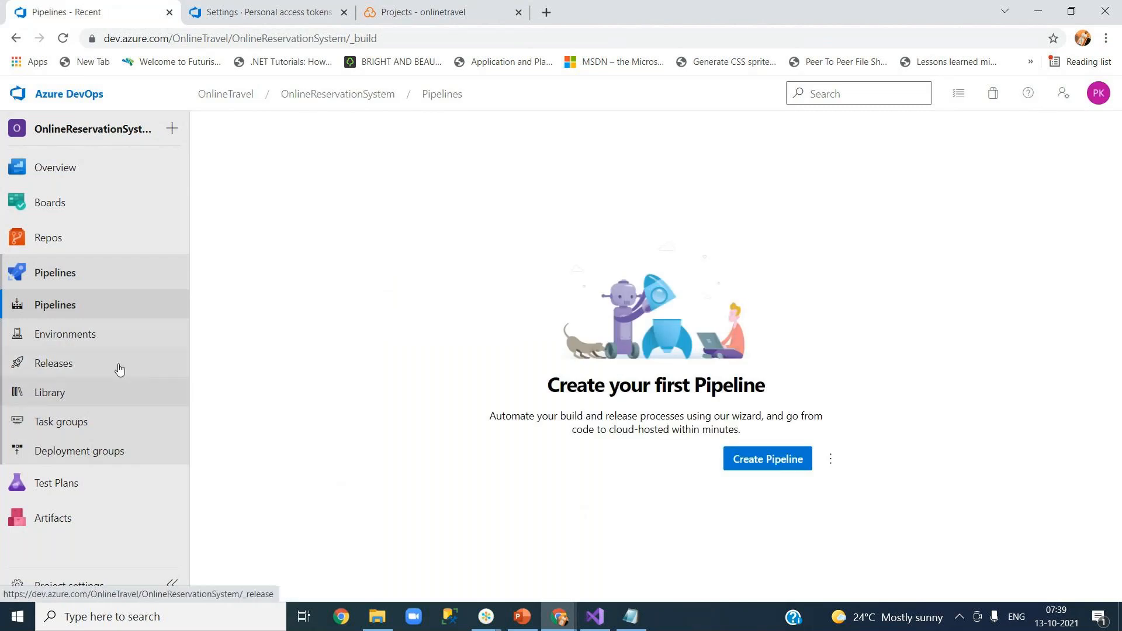
# Go to the OnlineTrips project and open the OnlineTrips27April pipeline for editing.
pyautogui.click(323, 94)
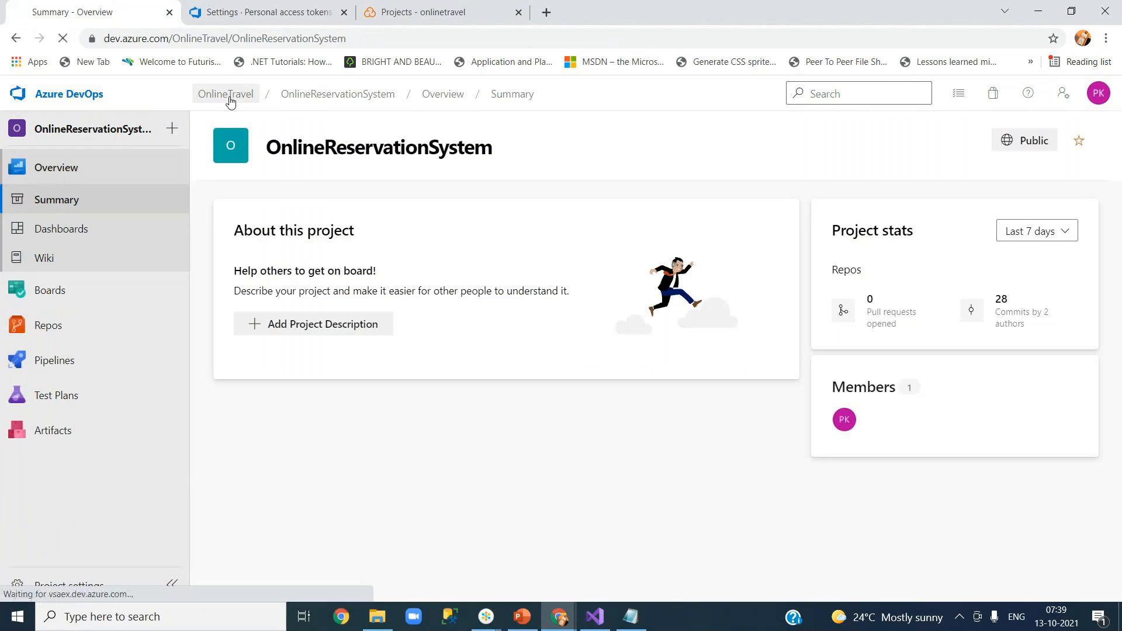
pyautogui.click(230, 98)
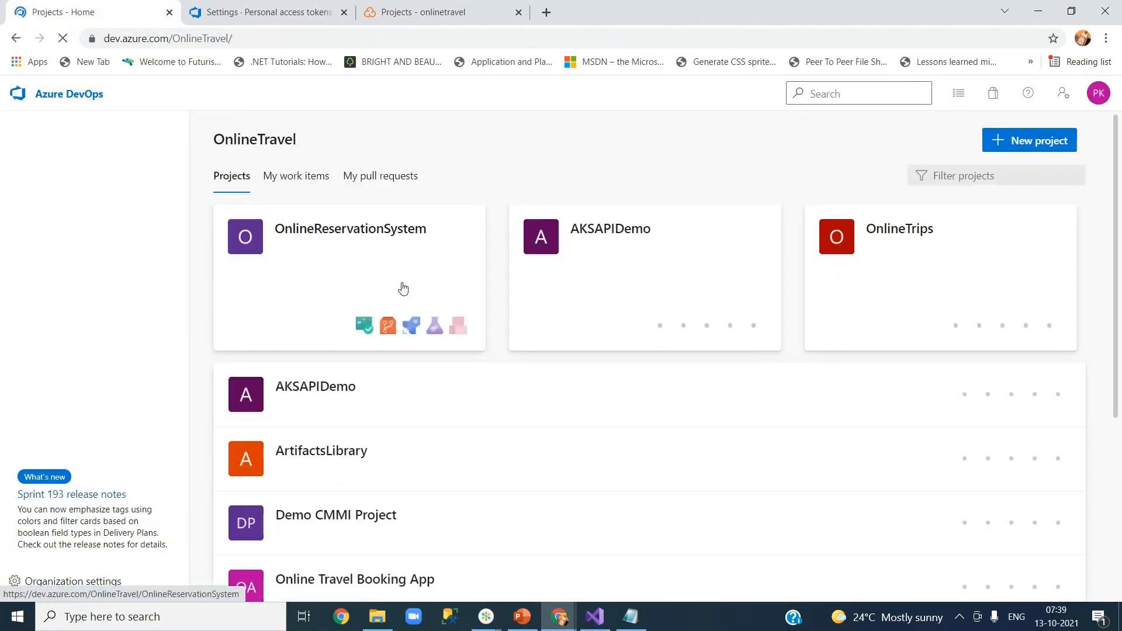
pyautogui.click(894, 232)
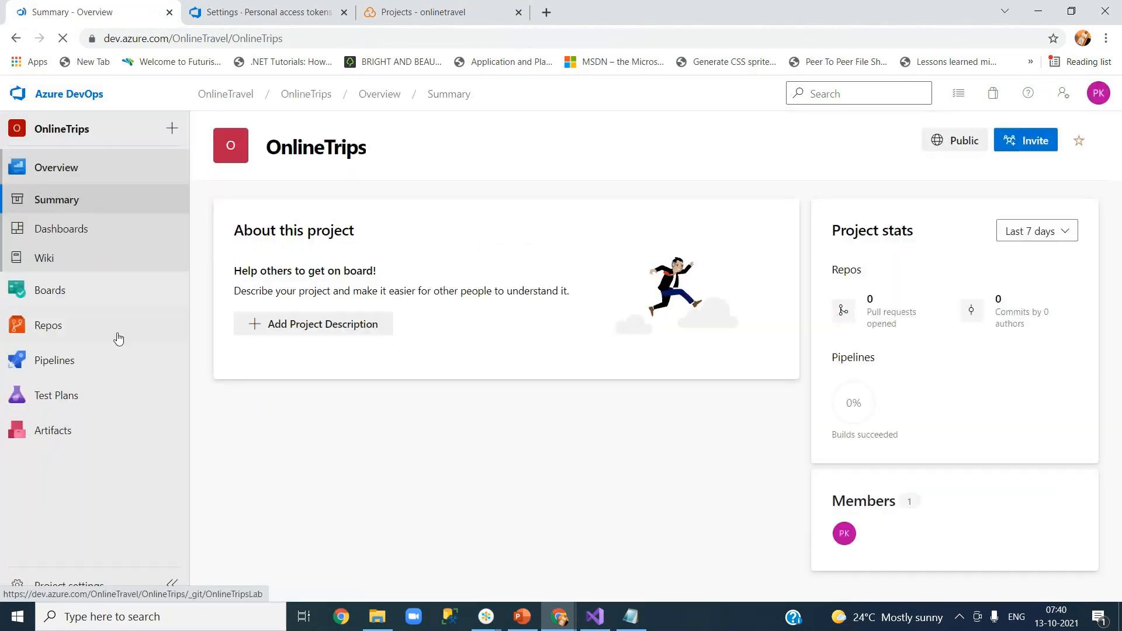
pyautogui.moveTo(96, 372)
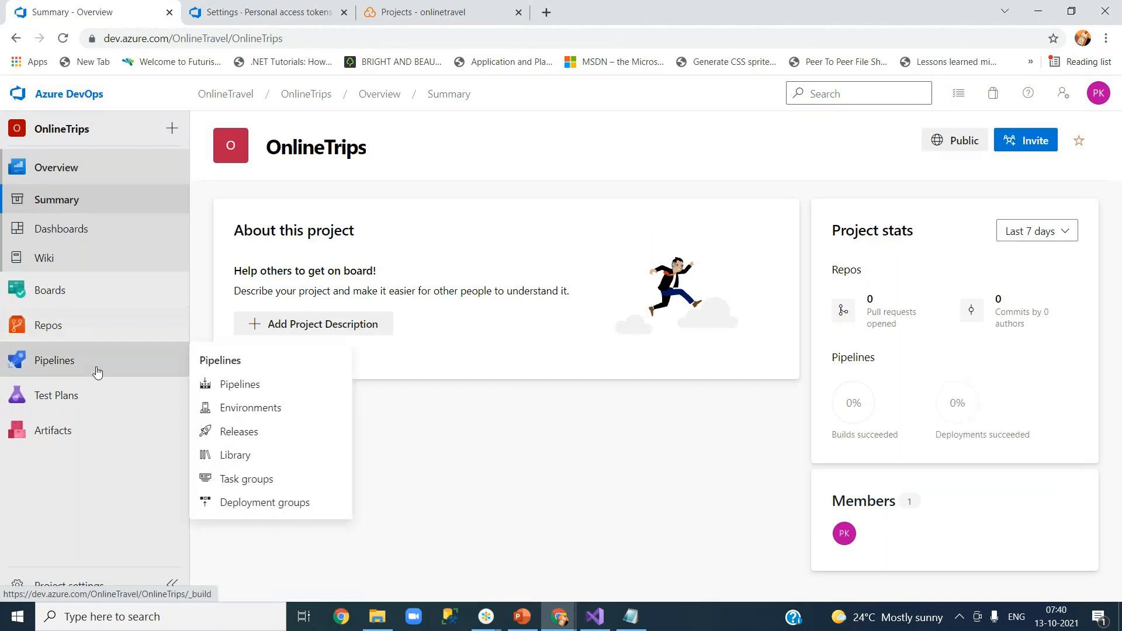
pyautogui.click(155, 376)
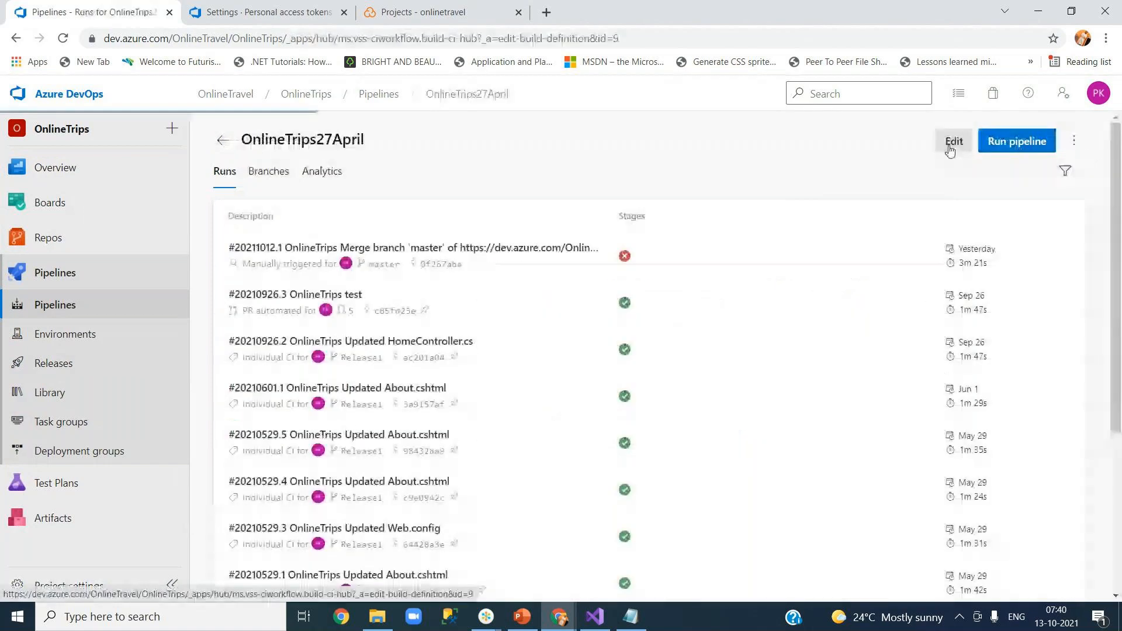
pyautogui.click(953, 141)
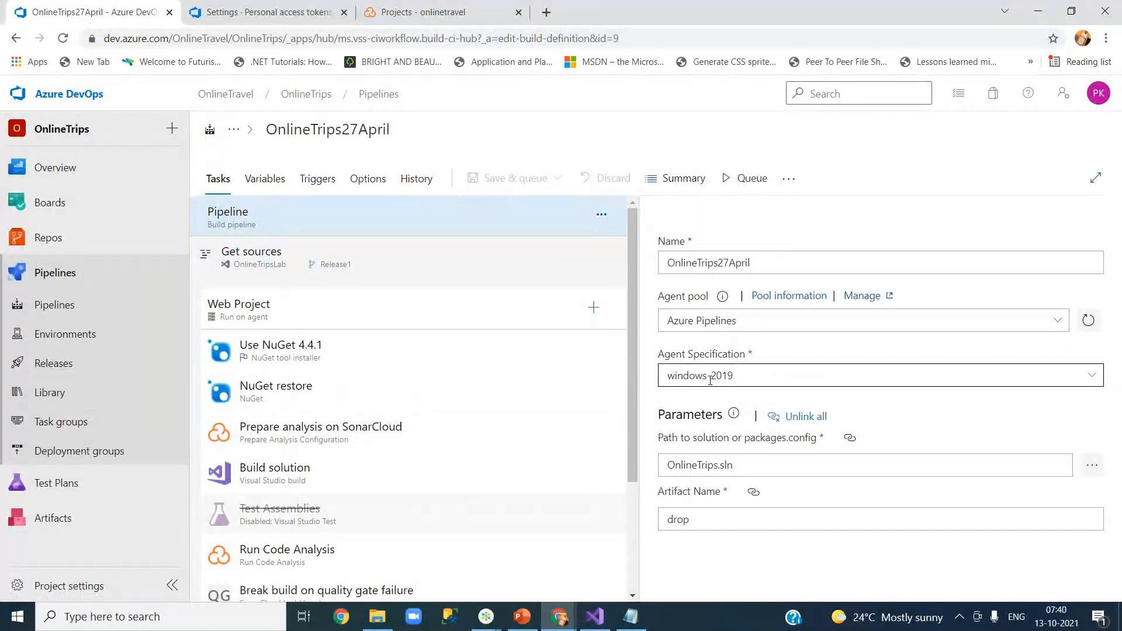
# Change the Get sources default branch from Release1 to master, then review the NuGet tasks.
pyautogui.click(273, 266)
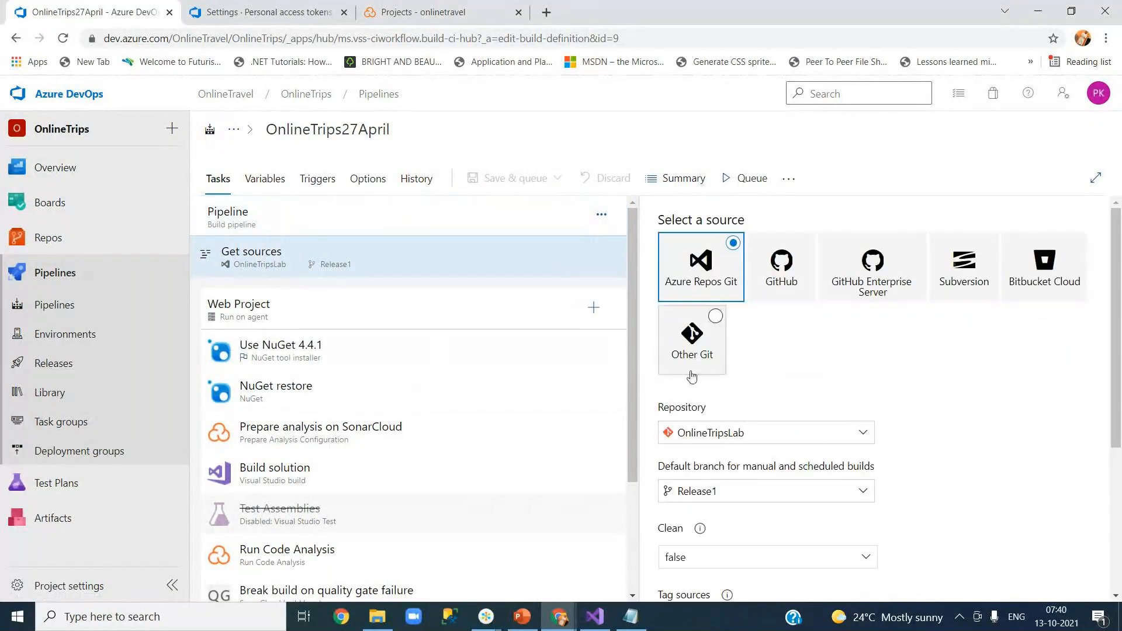
pyautogui.click(862, 492)
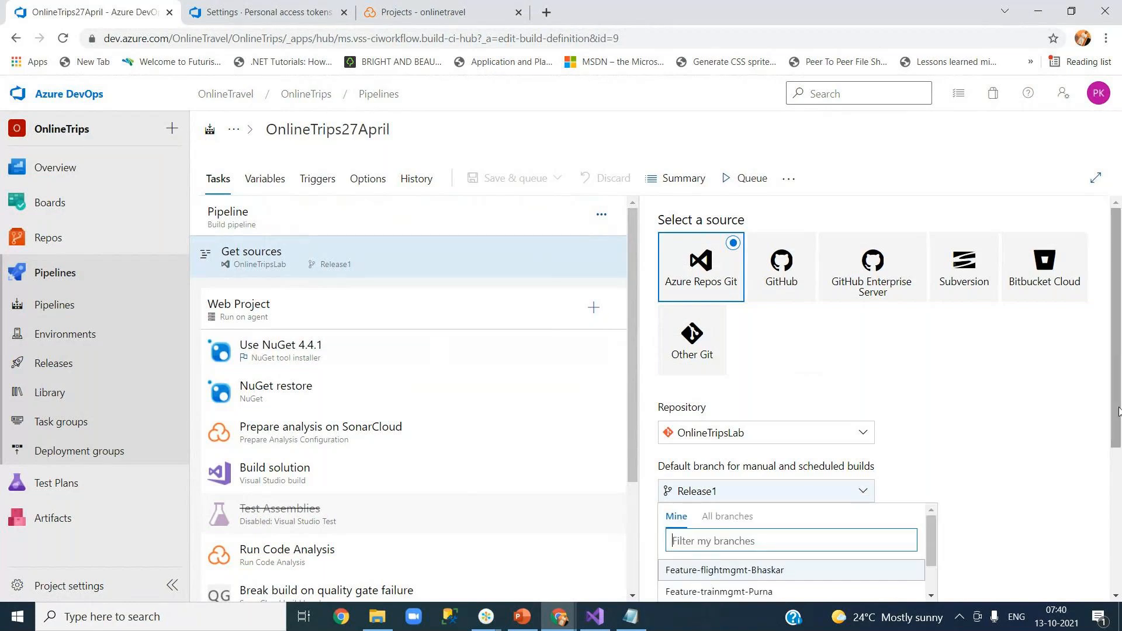
pyautogui.scroll(-4, 861, 493)
pyautogui.click(854, 265)
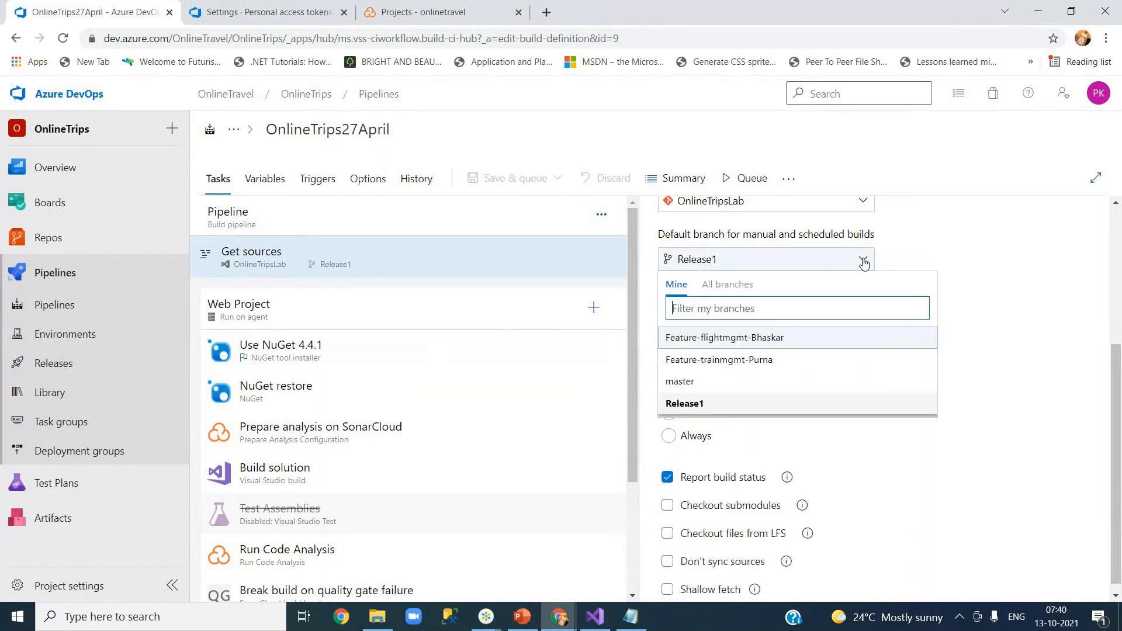
pyautogui.click(707, 381)
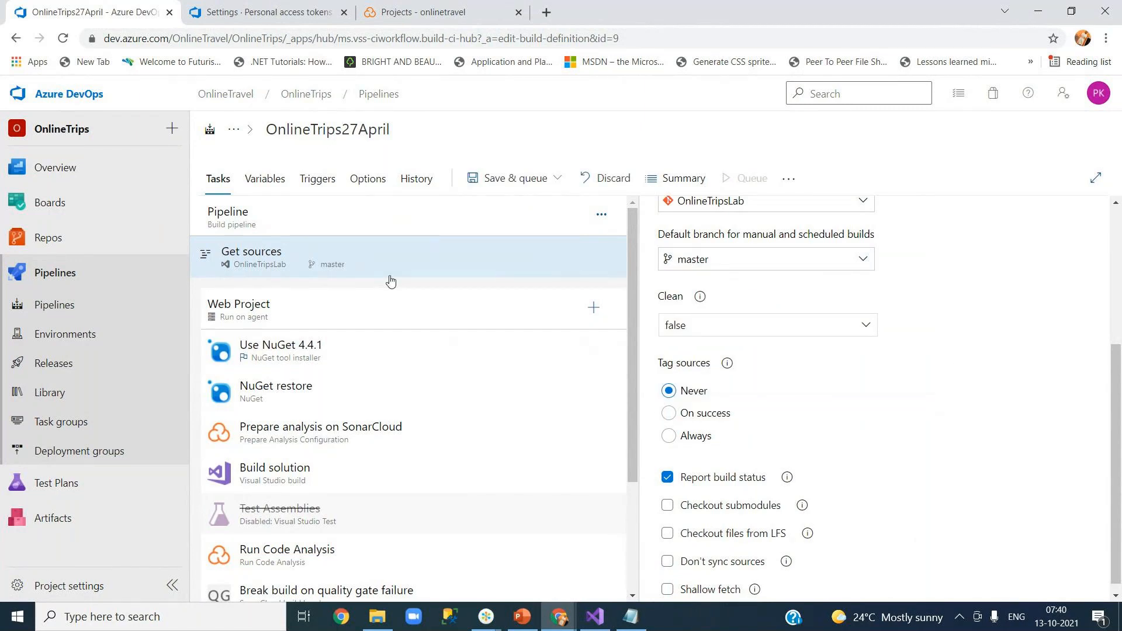
pyautogui.click(317, 360)
pyautogui.click(379, 399)
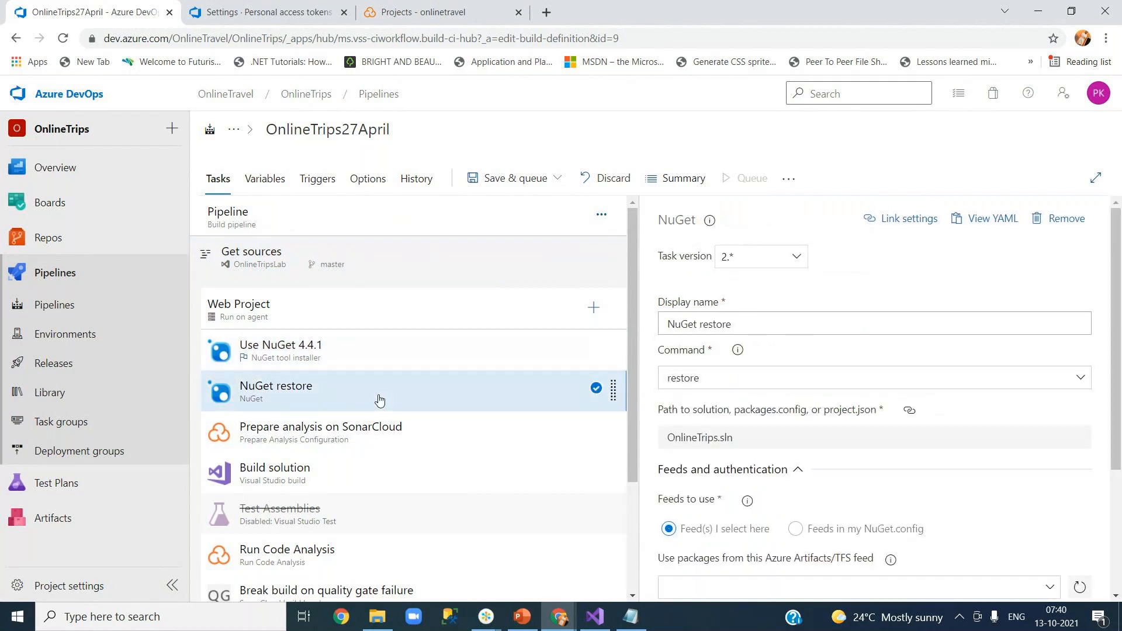
# Inspect the Prepare analysis on SonarCloud task's online29 endpoint and OnlineTravel_OnlineTrips key, discarding a new connection.
pyautogui.click(289, 437)
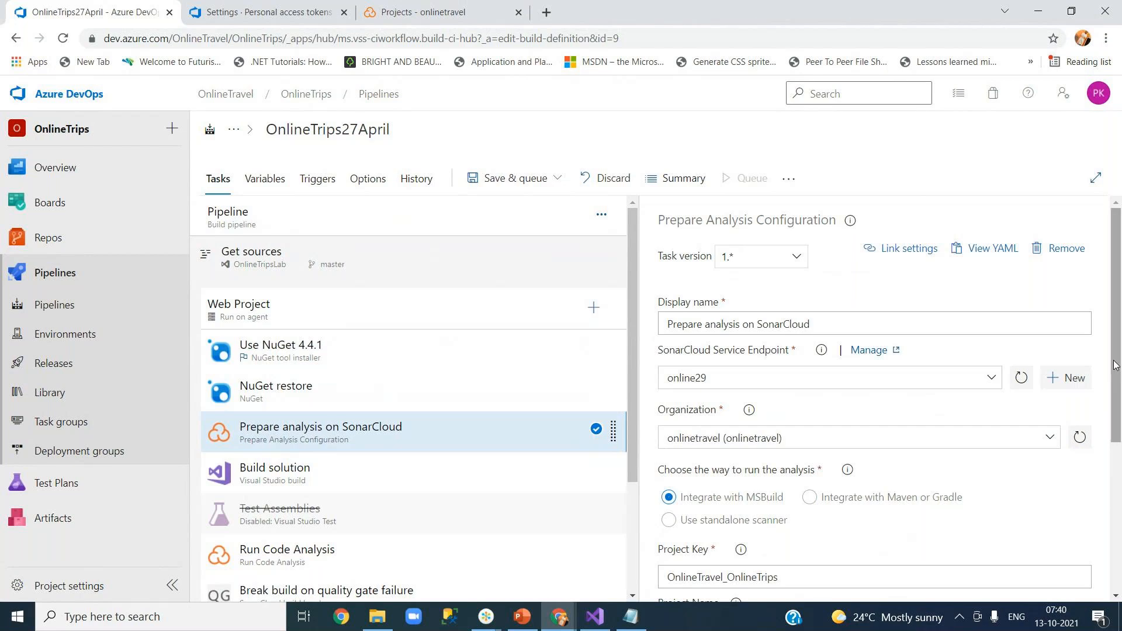
pyautogui.scroll(-2, 1117, 366)
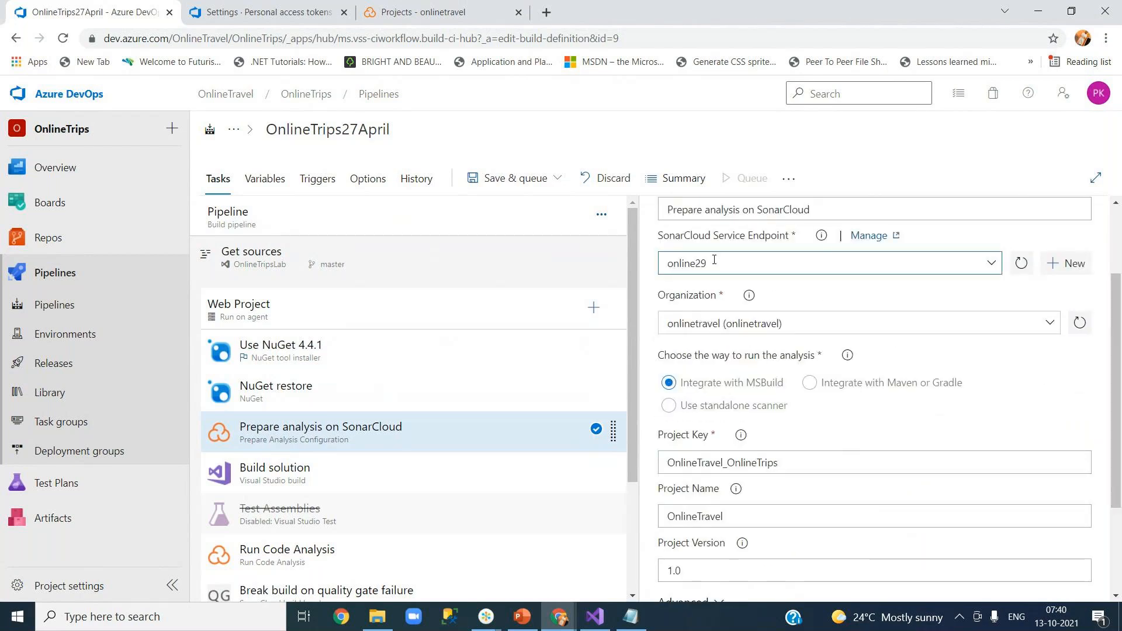
pyautogui.click(1065, 270)
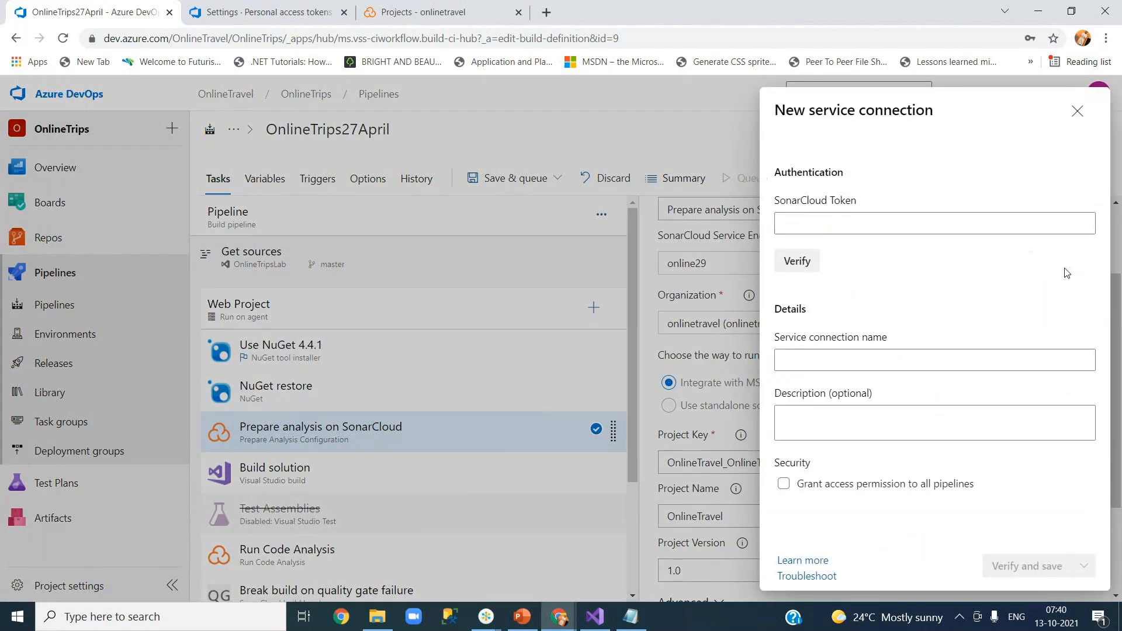
pyautogui.click(876, 223)
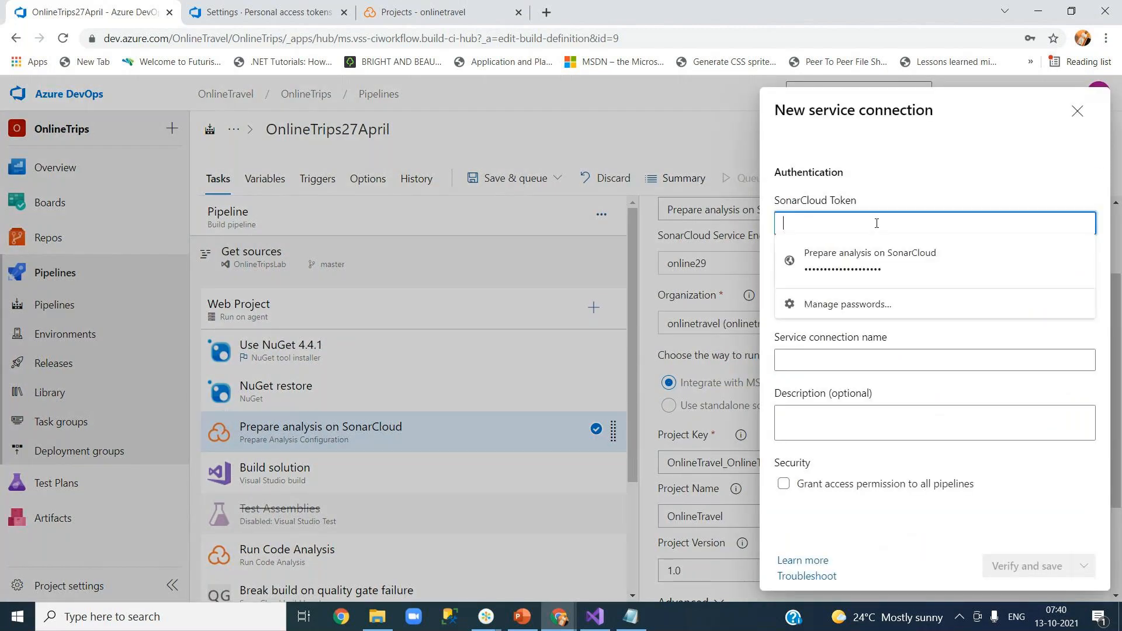
pyautogui.click(923, 190)
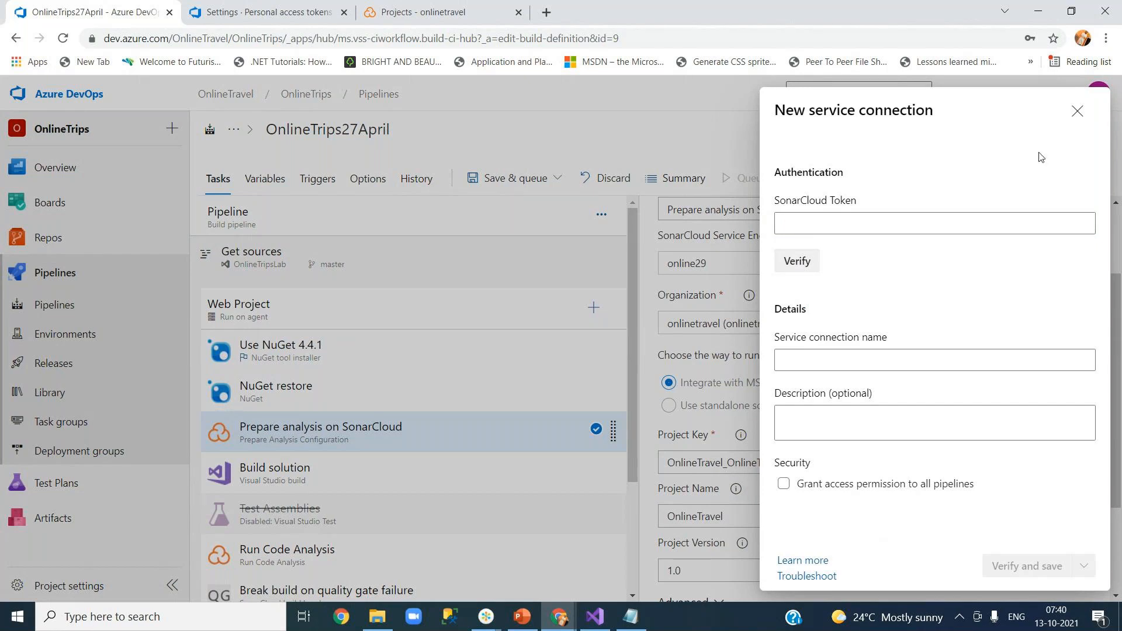
pyautogui.click(1077, 110)
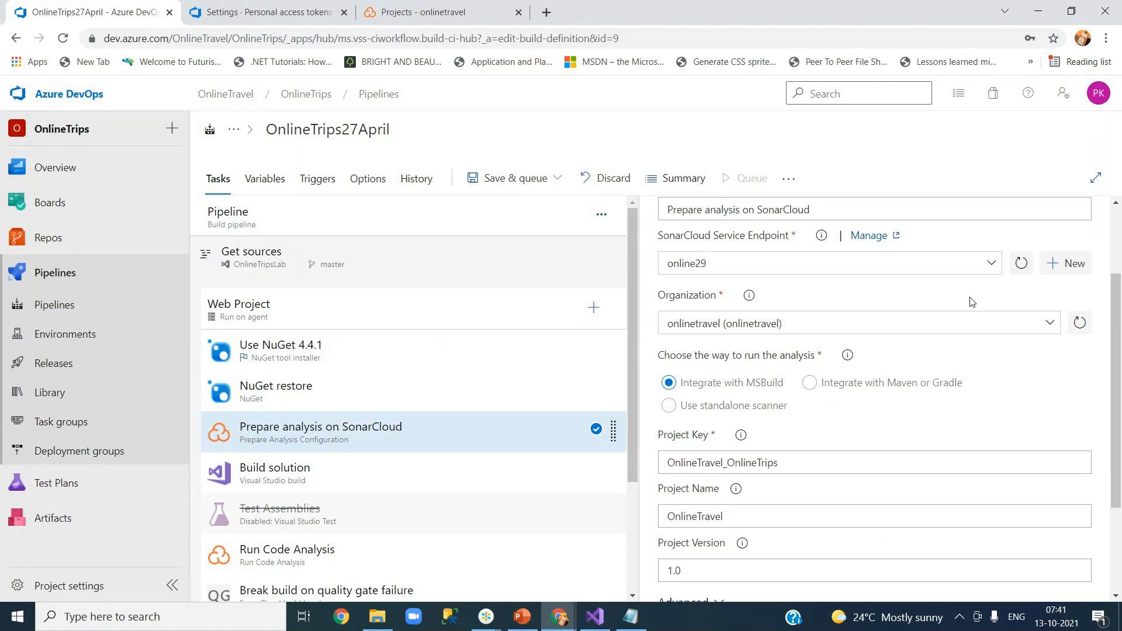
# Check the pipeline's OnlineTravel_OnlineTrips project key, then go to SonarCloud's projects page.
pyautogui.click(419, 14)
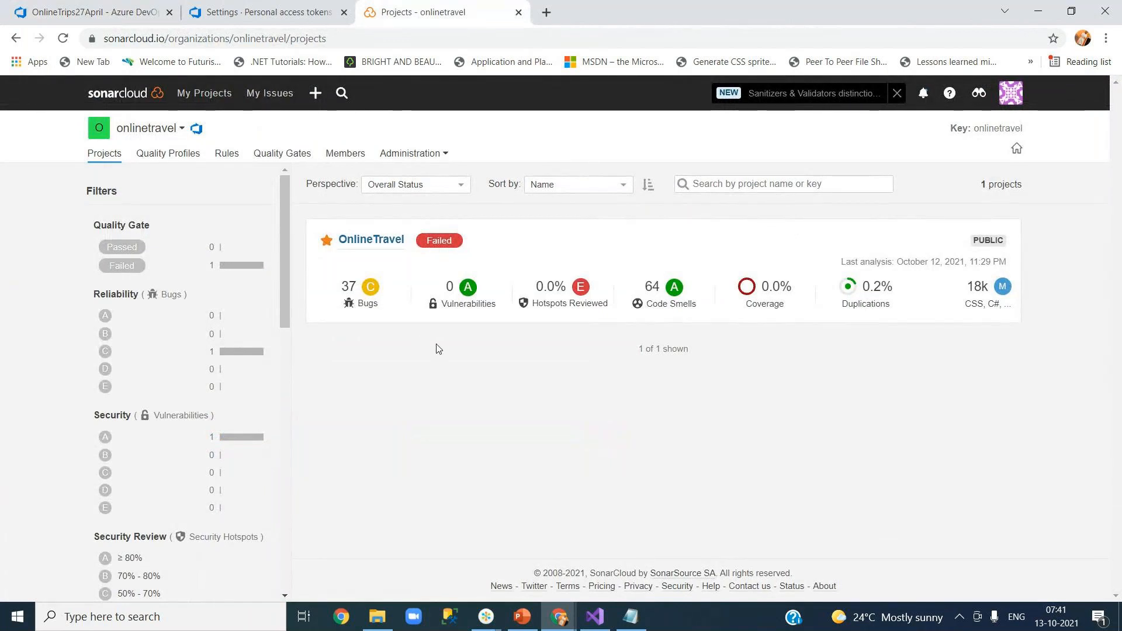
pyautogui.click(104, 17)
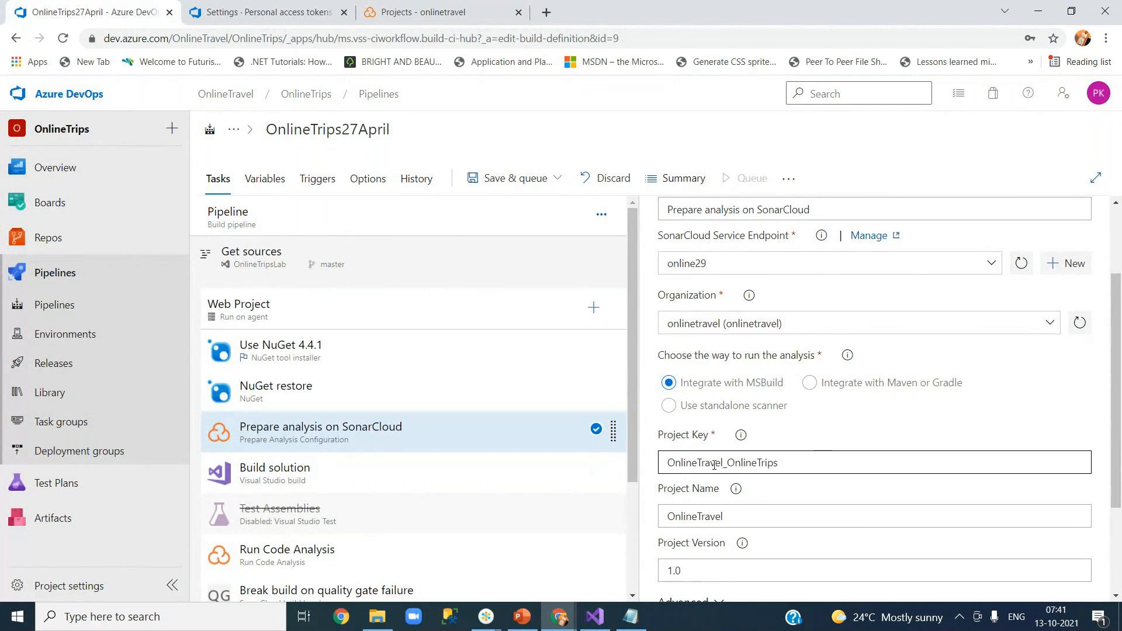
pyautogui.moveTo(780, 463); pyautogui.dragTo(661, 466)
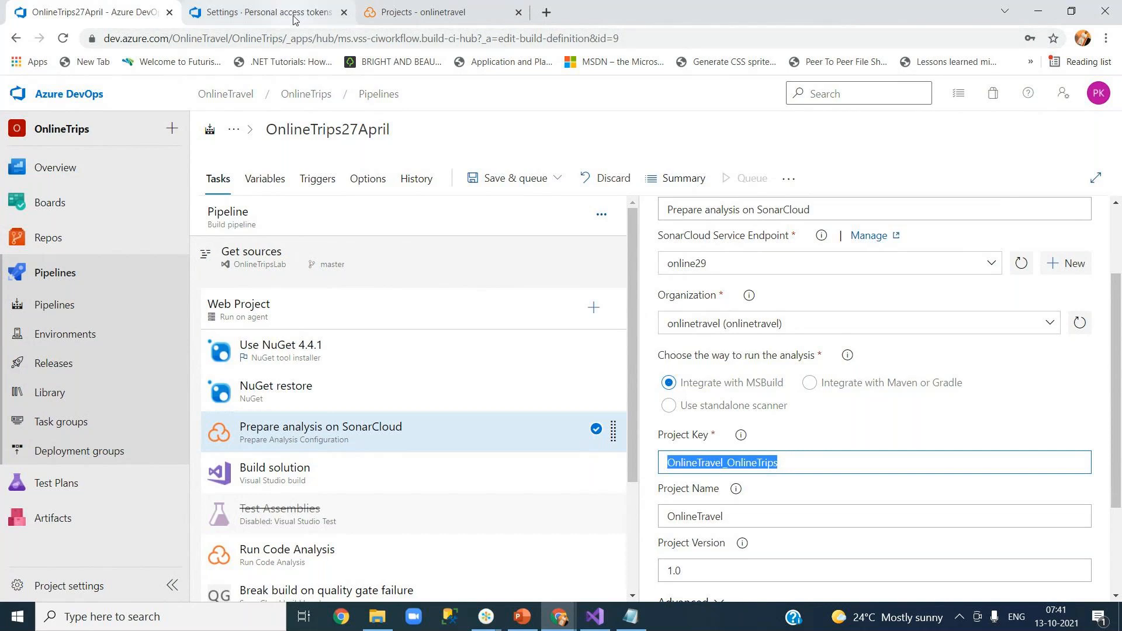
pyautogui.click(263, 12)
pyautogui.click(421, 12)
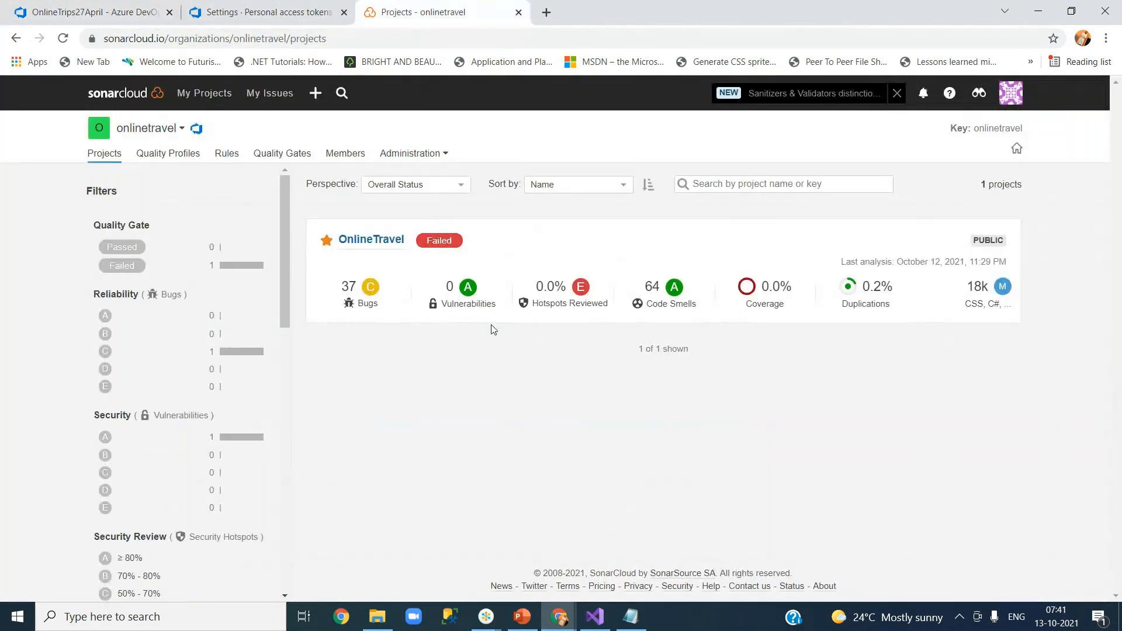
# Switch to the onlinetravel organization and open the OnlineTravel project dashboard.
pyautogui.click(378, 241)
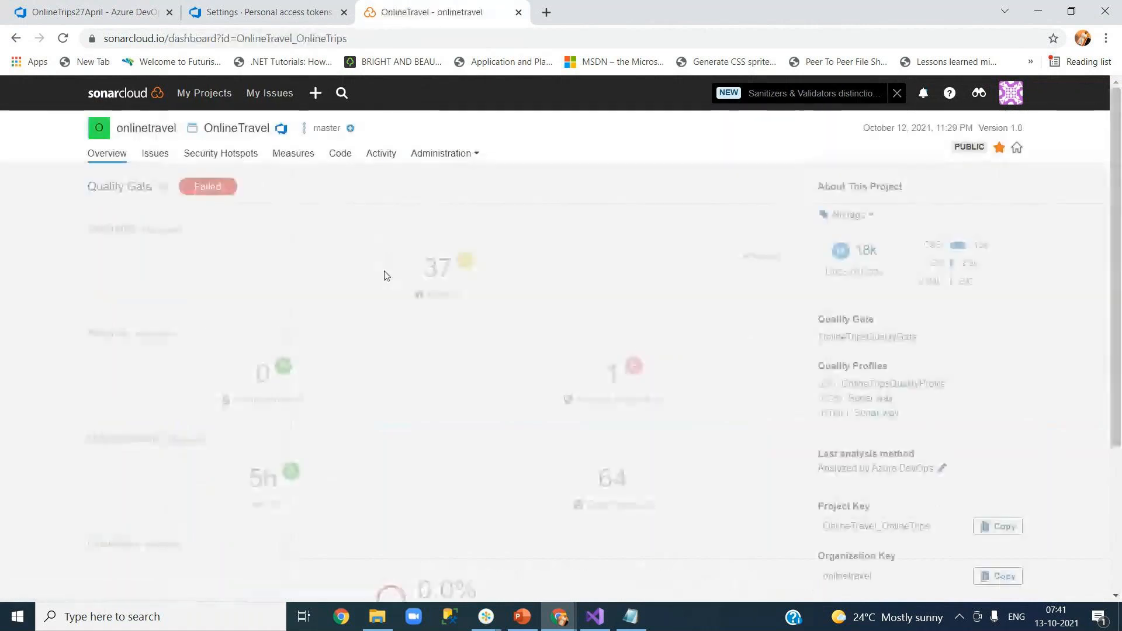
pyautogui.click(204, 93)
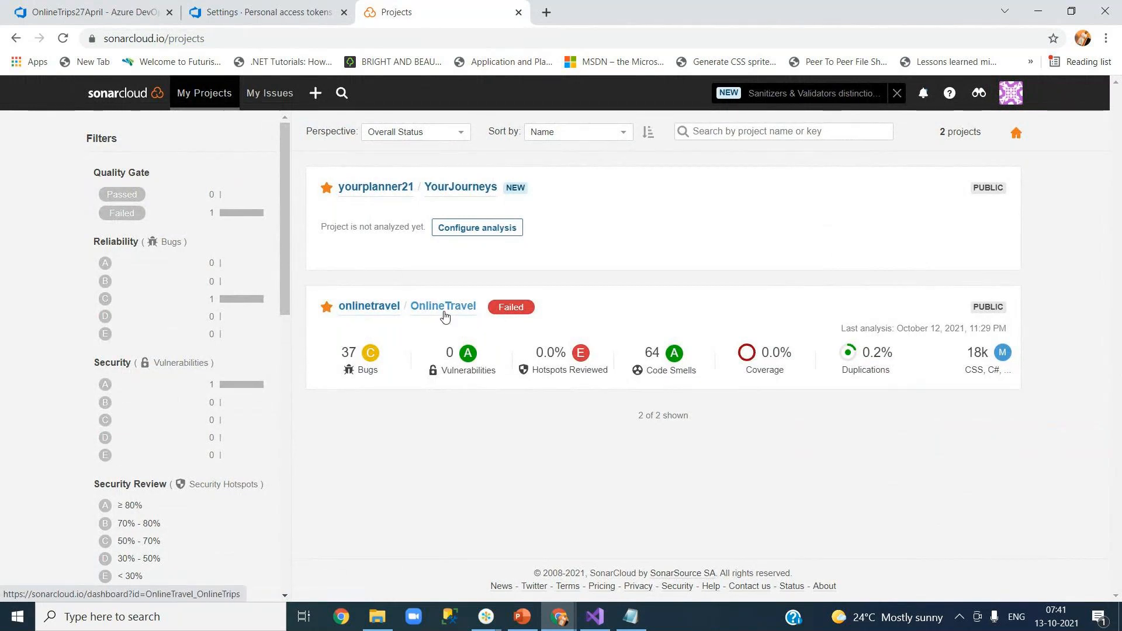
pyautogui.click(1014, 101)
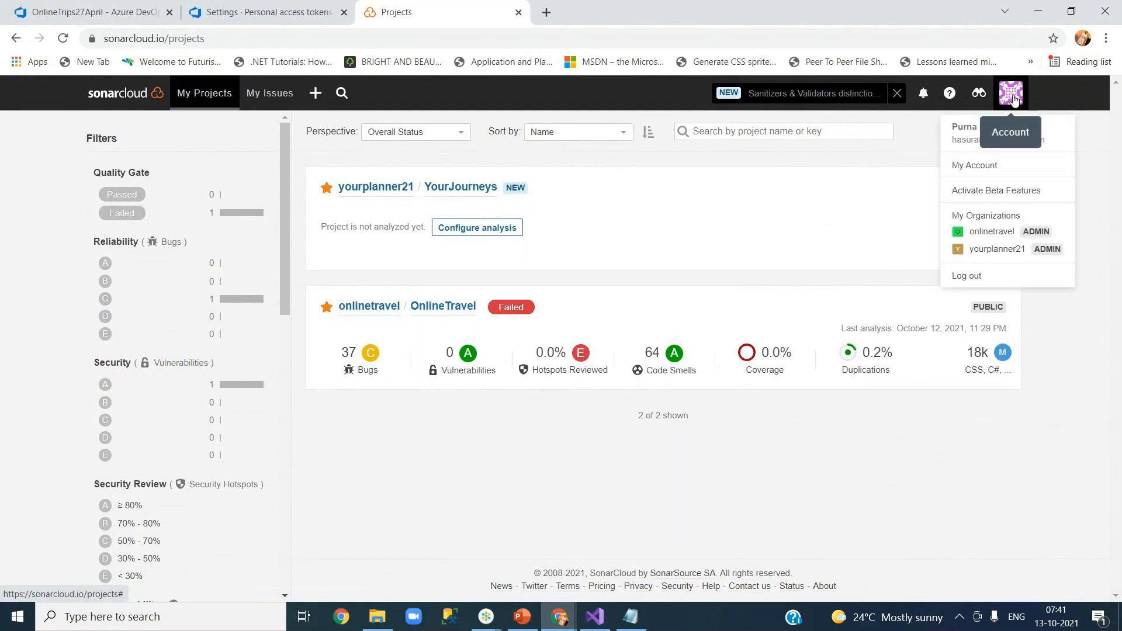
pyautogui.click(1007, 231)
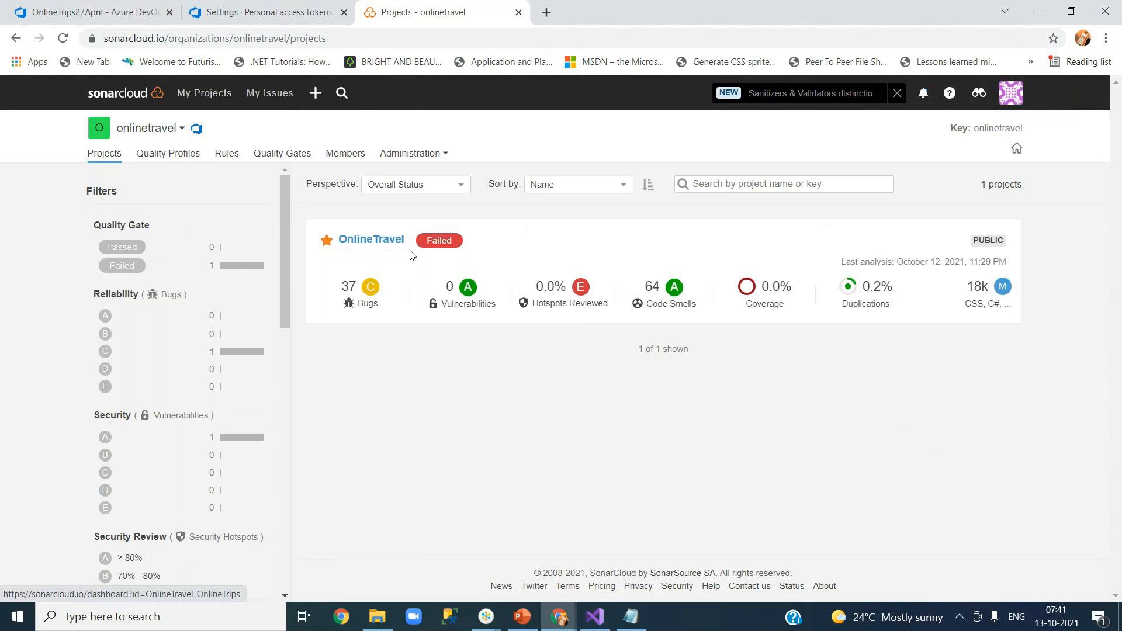
pyautogui.click(377, 240)
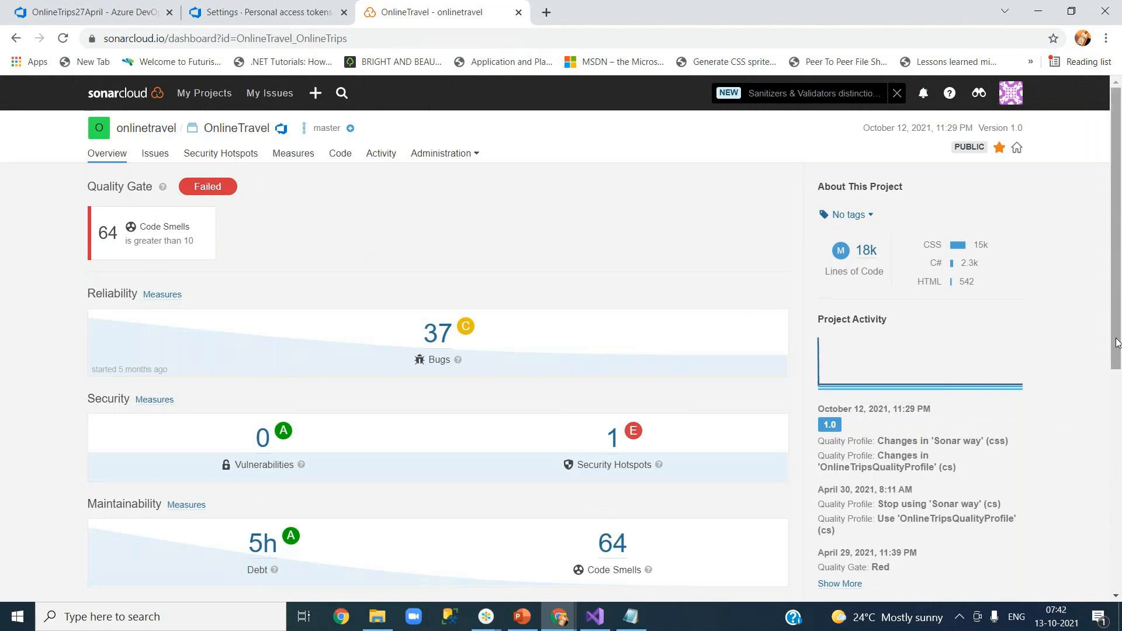
# Check the OnlineTravel_OnlineTrips project key and onlinetravel organization key, then show Administration options.
pyautogui.scroll(-2, 880, 325)
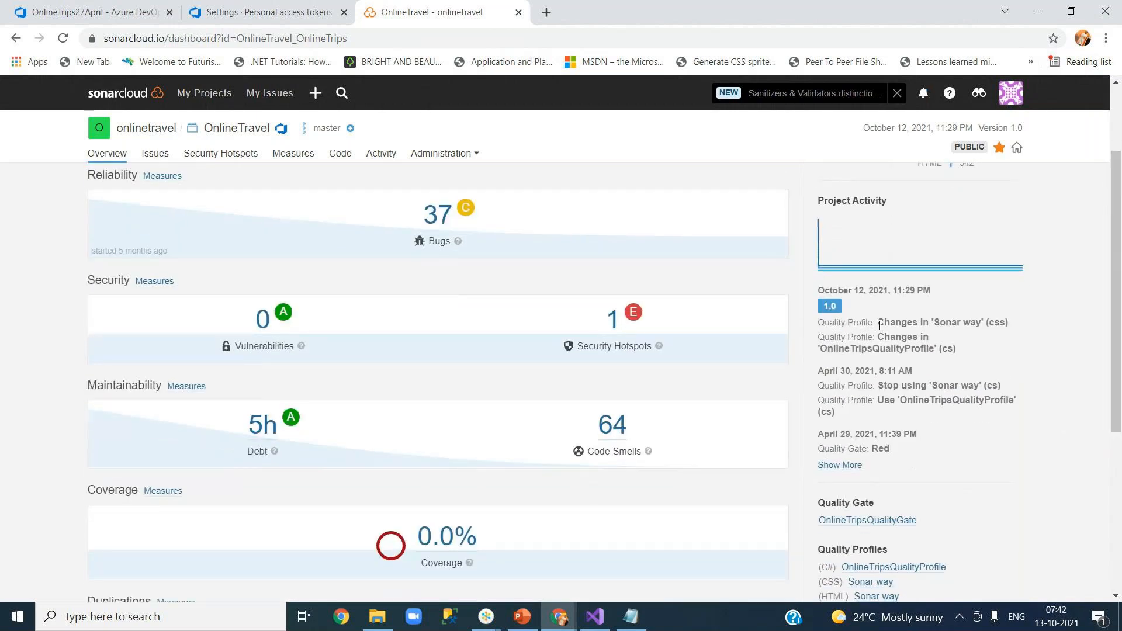
pyautogui.moveTo(1116, 378); pyautogui.dragTo(1119, 531)
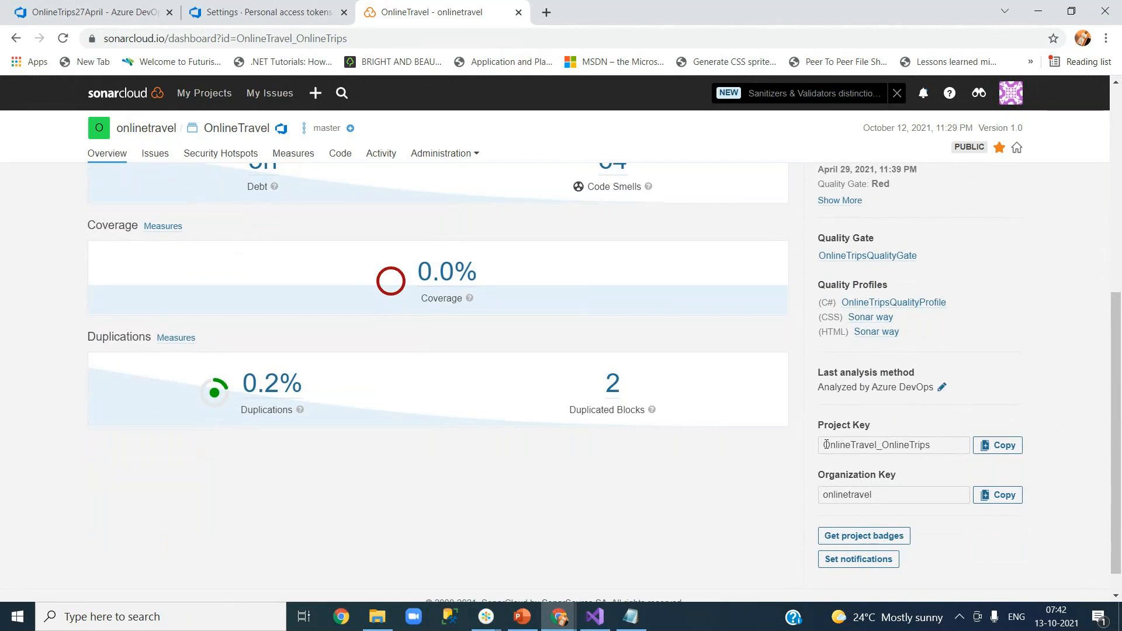
pyautogui.moveTo(826, 445); pyautogui.dragTo(934, 445)
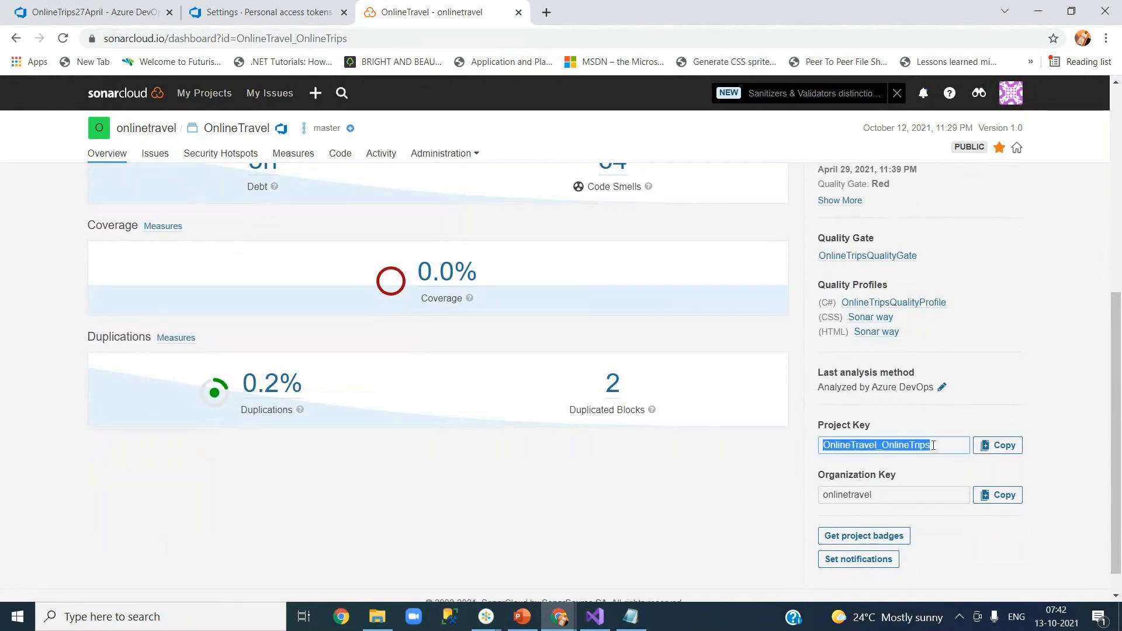
pyautogui.doubleClick(852, 492)
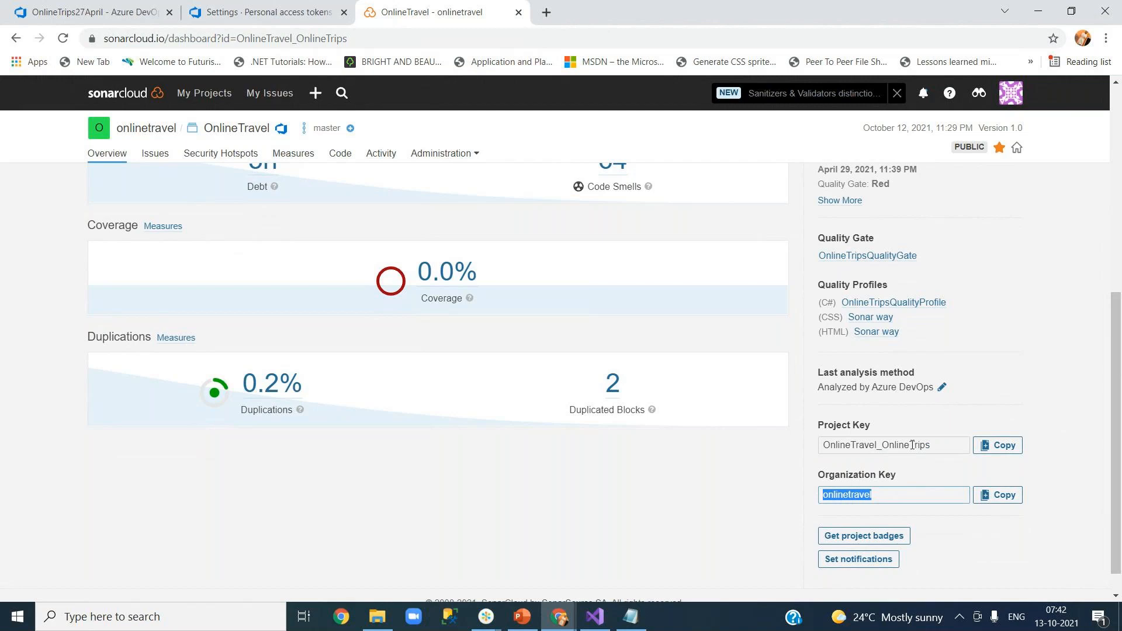
pyautogui.moveTo(1119, 393); pyautogui.dragTo(1120, 206)
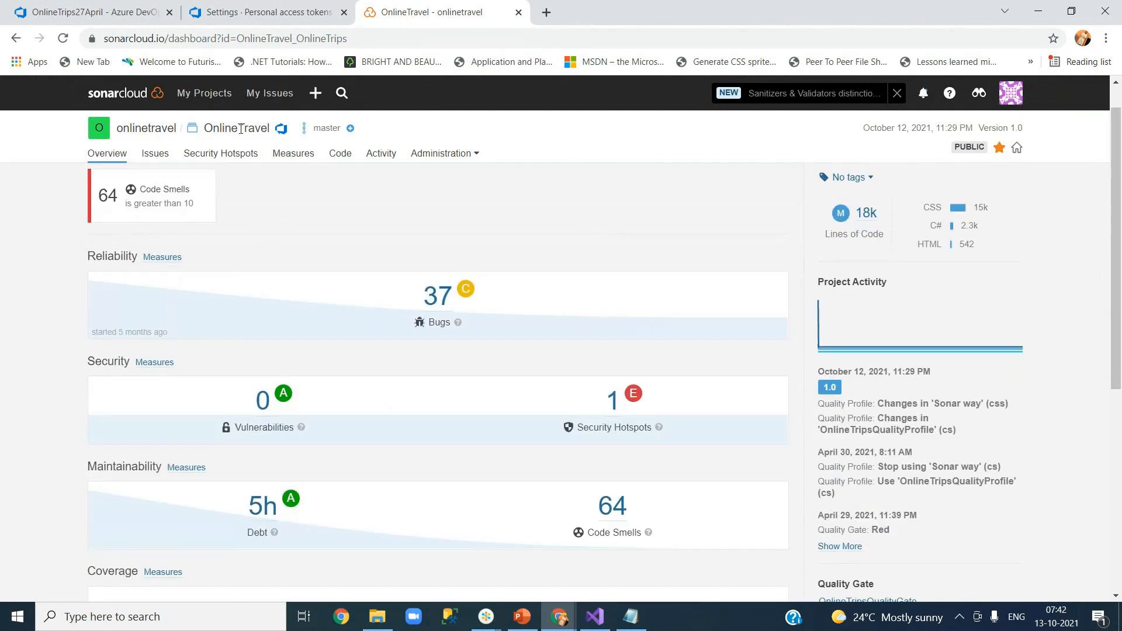
pyautogui.click(474, 155)
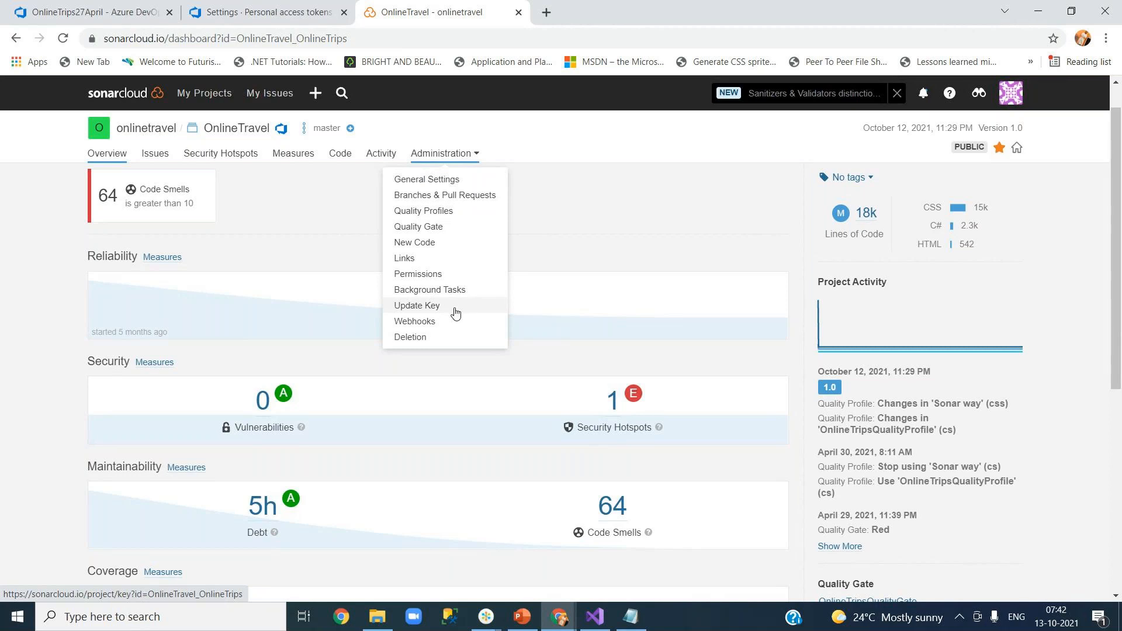
# Open the Update Key page and confirm the key reads OnlineTravel_OnlineTrips.
pyautogui.click(456, 181)
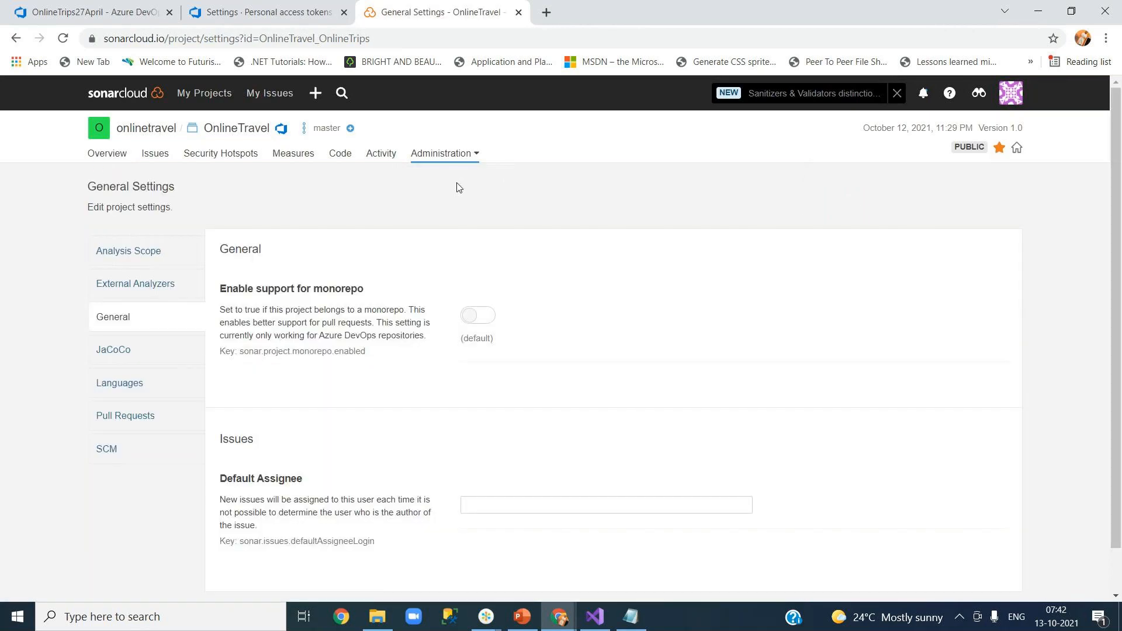
pyautogui.click(459, 153)
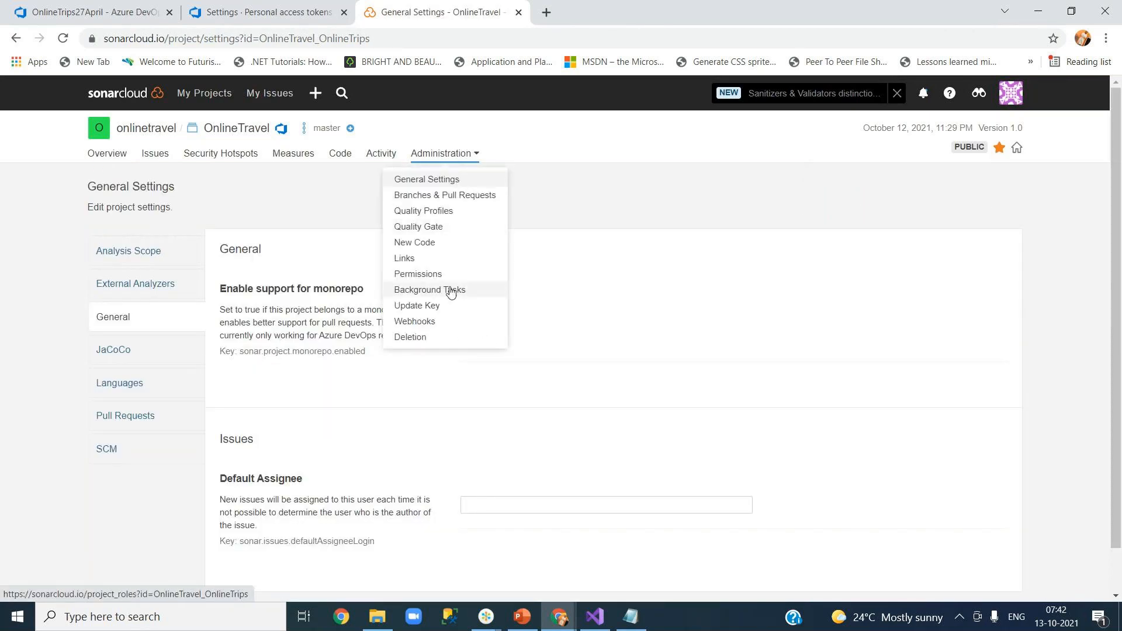
pyautogui.click(445, 306)
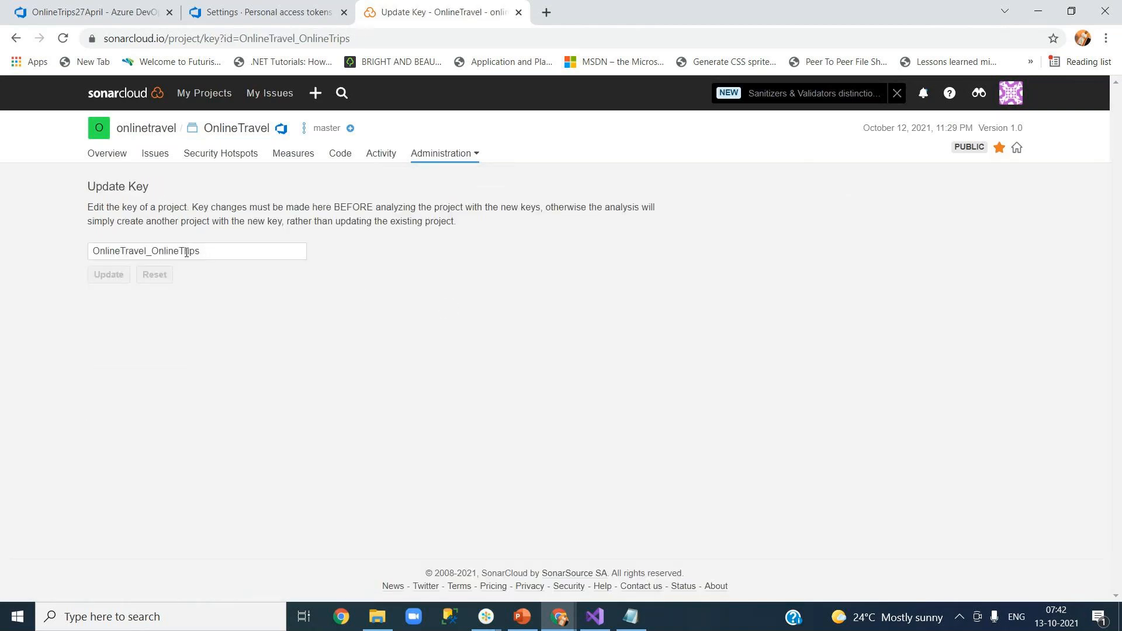
pyautogui.moveTo(221, 250); pyautogui.dragTo(88, 251)
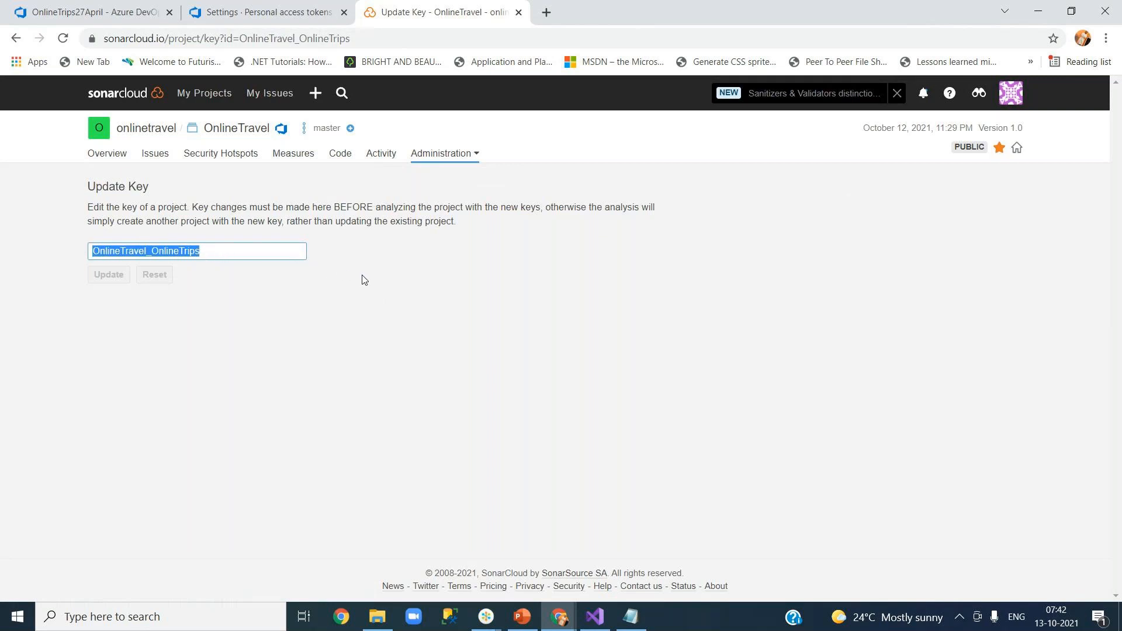
pyautogui.click(476, 279)
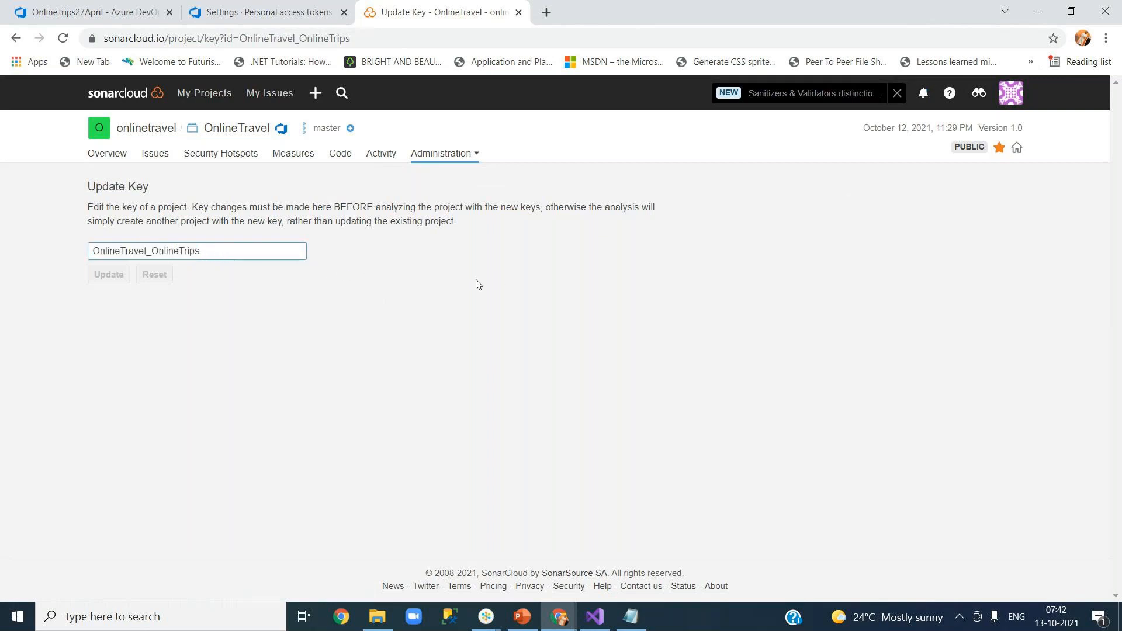
pyautogui.click(118, 18)
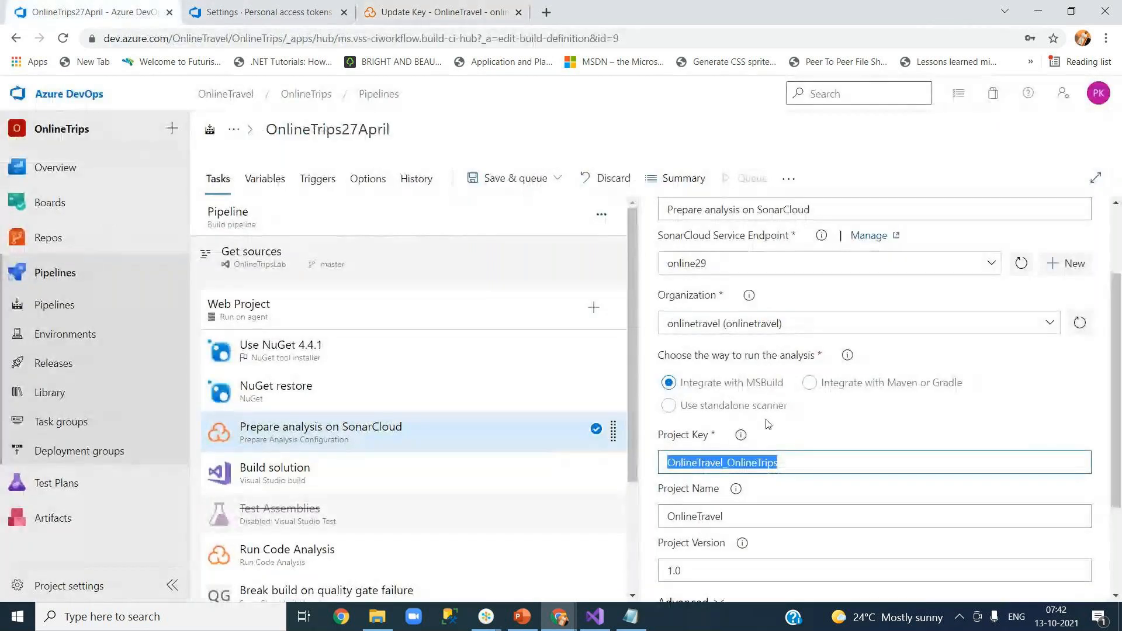
# Confirm the OnlineTravel_OnlineTrips project key and save the OnlineTrips27April pipeline without queuing.
pyautogui.click(735, 461)
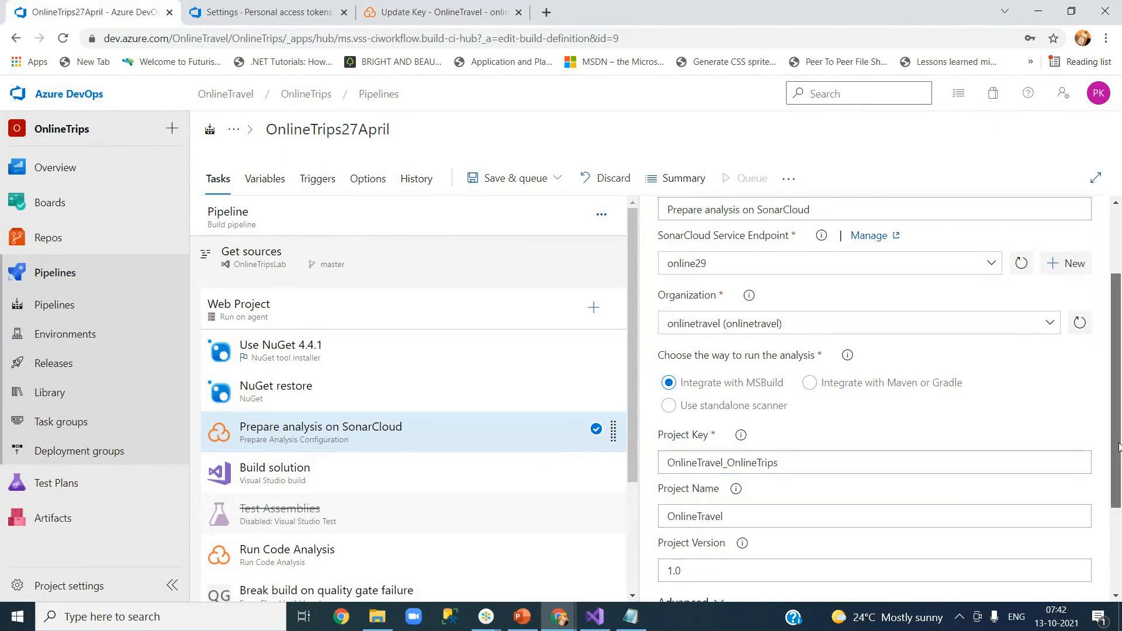
pyautogui.scroll(-1, 1117, 480)
pyautogui.scroll(-3, 1119, 479)
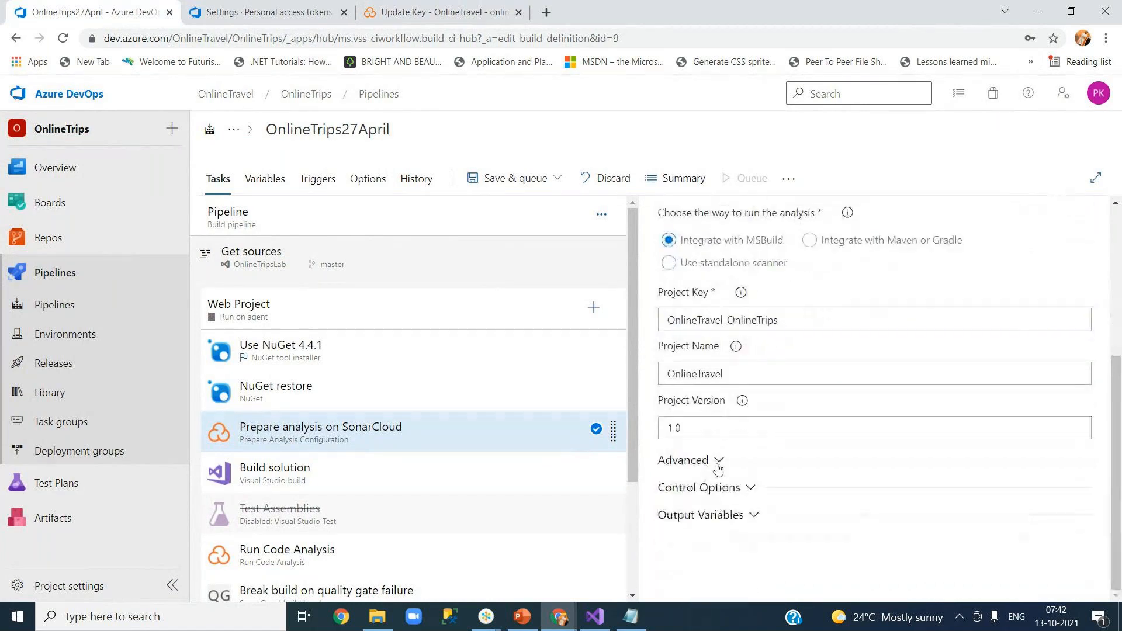
pyautogui.click(508, 182)
pyautogui.click(508, 229)
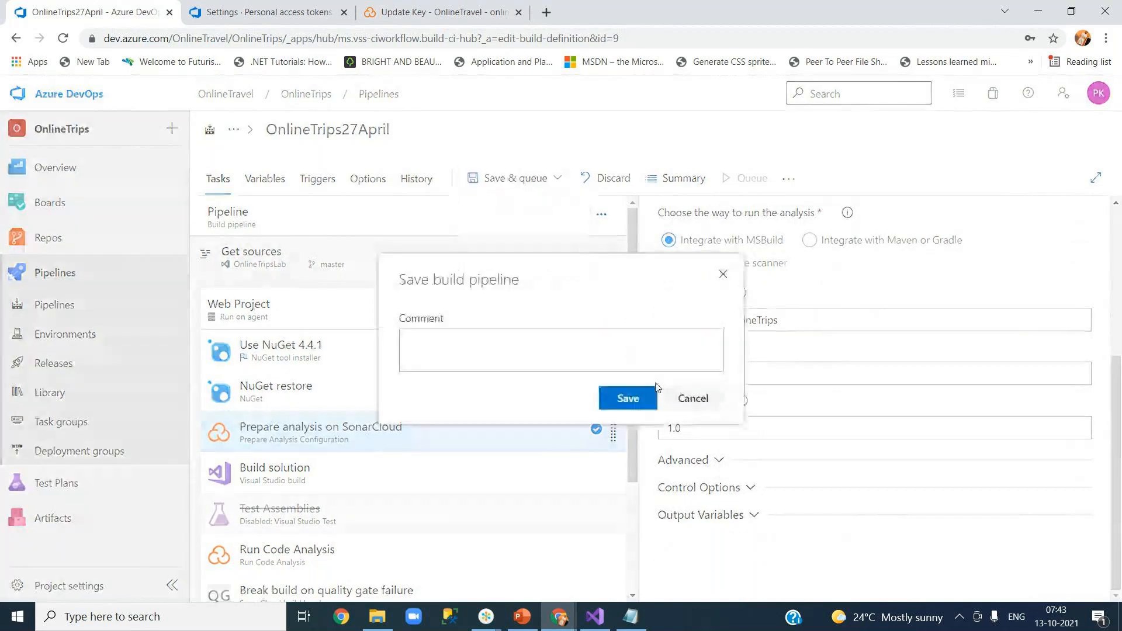
pyautogui.click(627, 400)
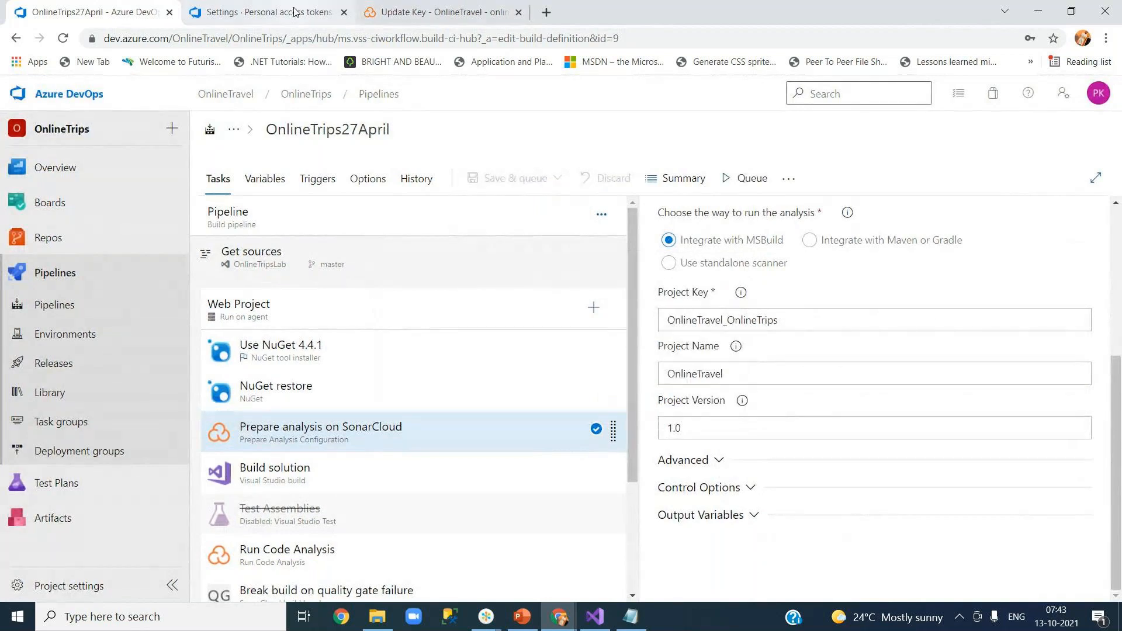
pyautogui.scroll(-3, 383, 514)
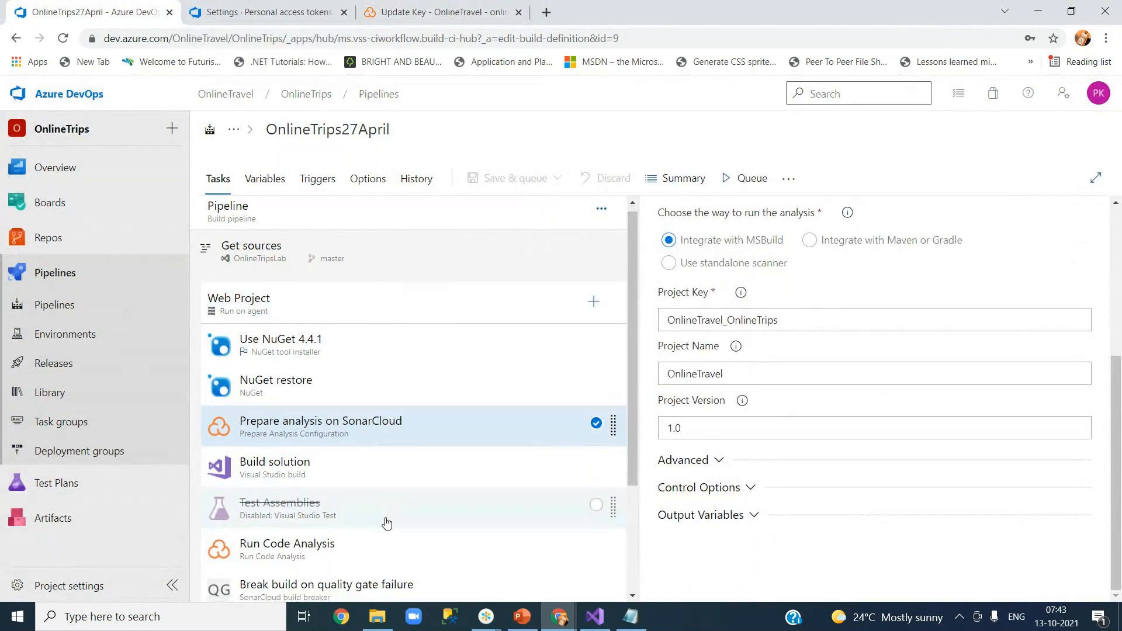
# Disable the Break build on quality gate failure task.
pyautogui.click(304, 434)
pyautogui.rightClick(304, 436)
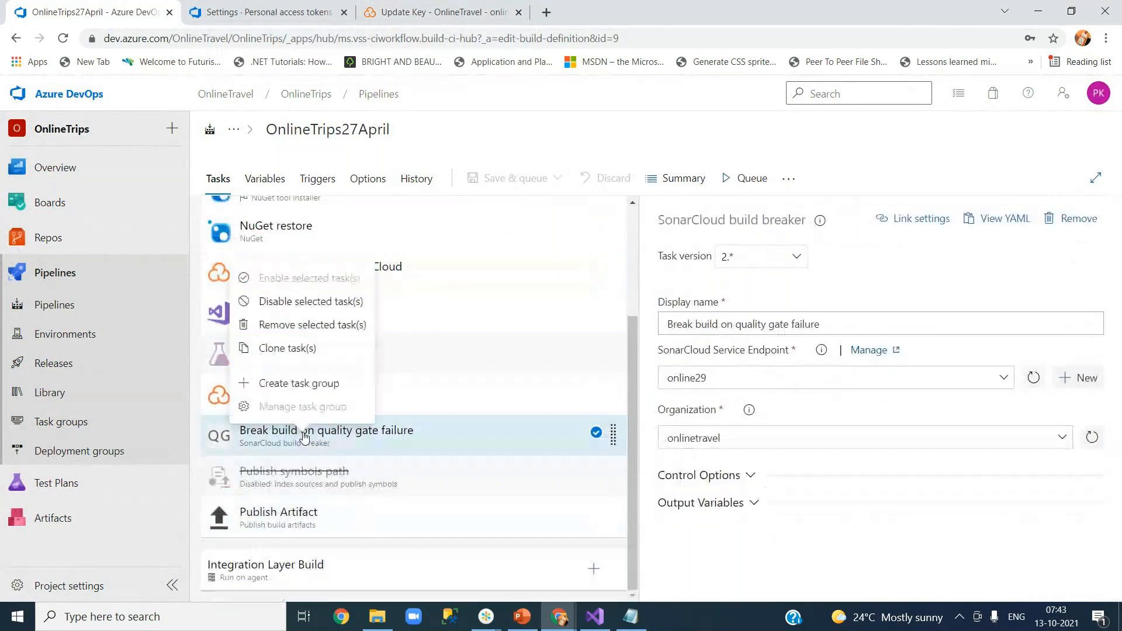
pyautogui.click(292, 301)
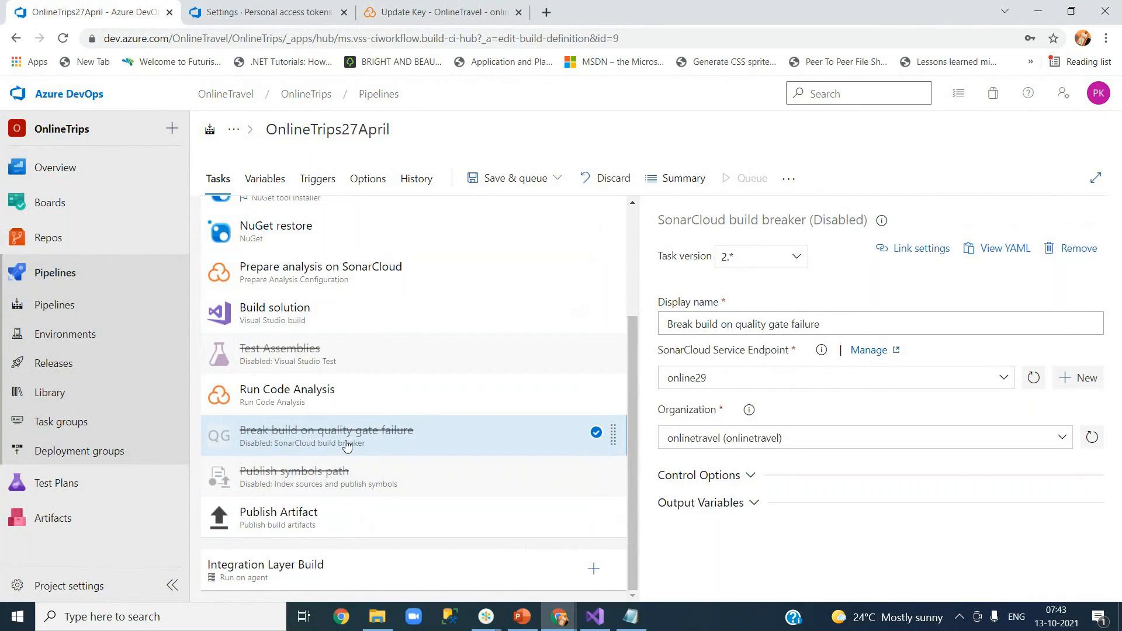
# Save the pipeline and start a manual run on the master branch.
pyautogui.scroll(3, 346, 446)
pyautogui.click(514, 178)
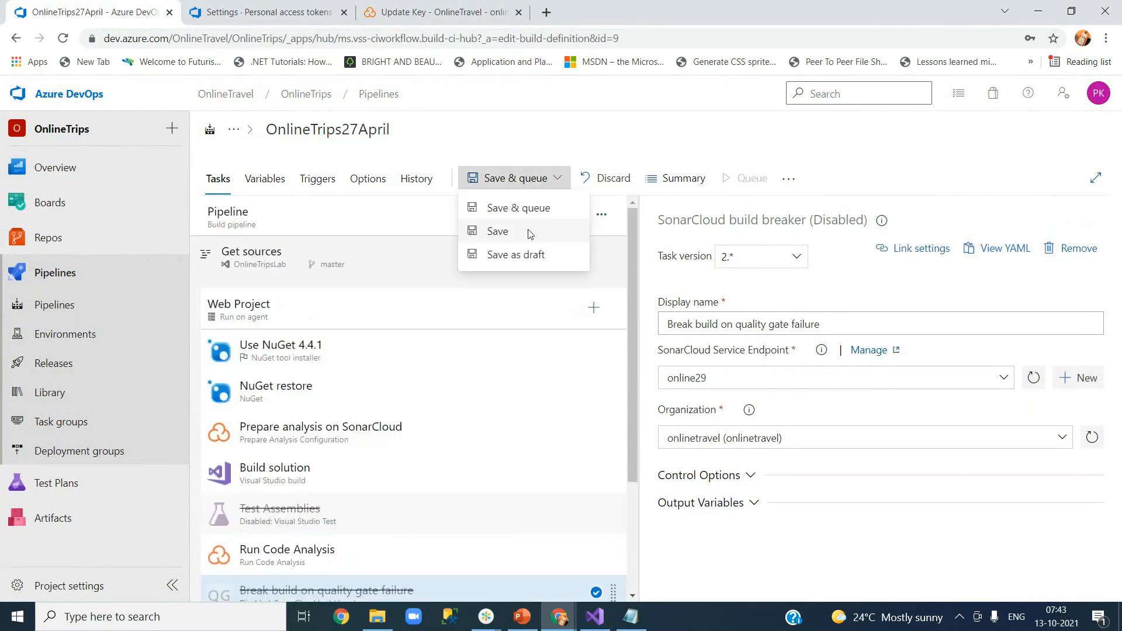
pyautogui.click(530, 232)
pyautogui.click(627, 397)
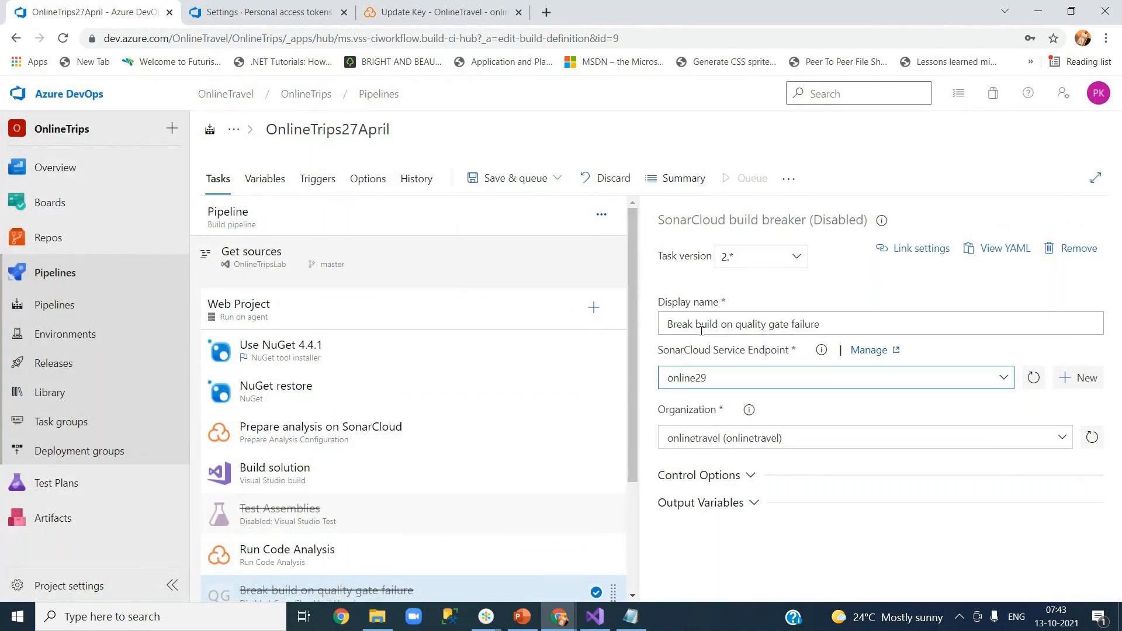
pyautogui.click(738, 180)
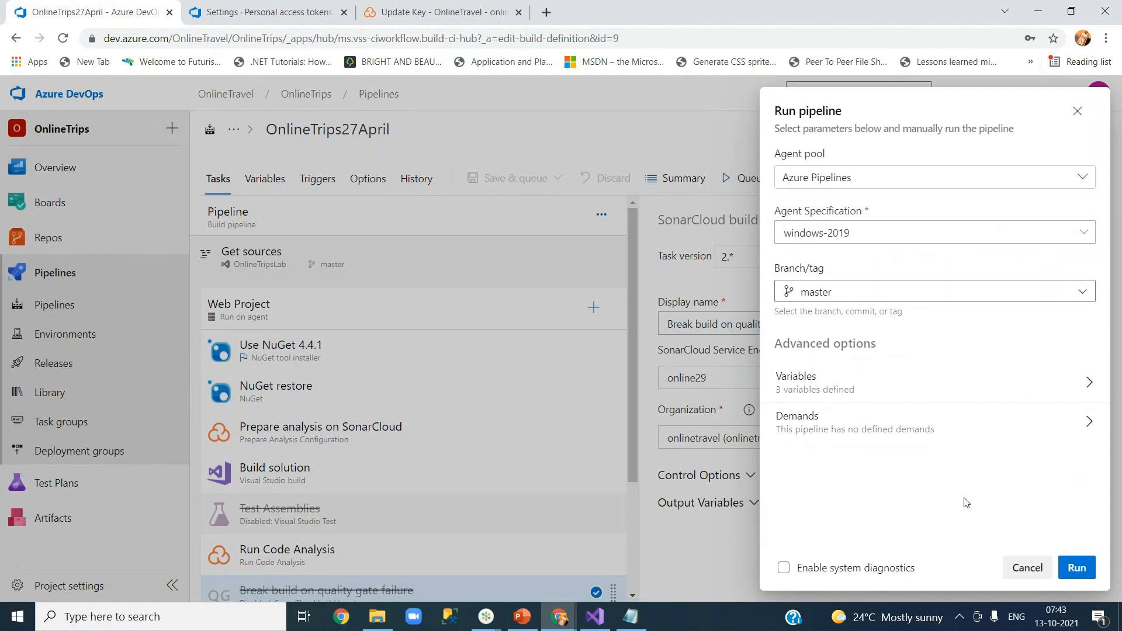
pyautogui.click(1075, 570)
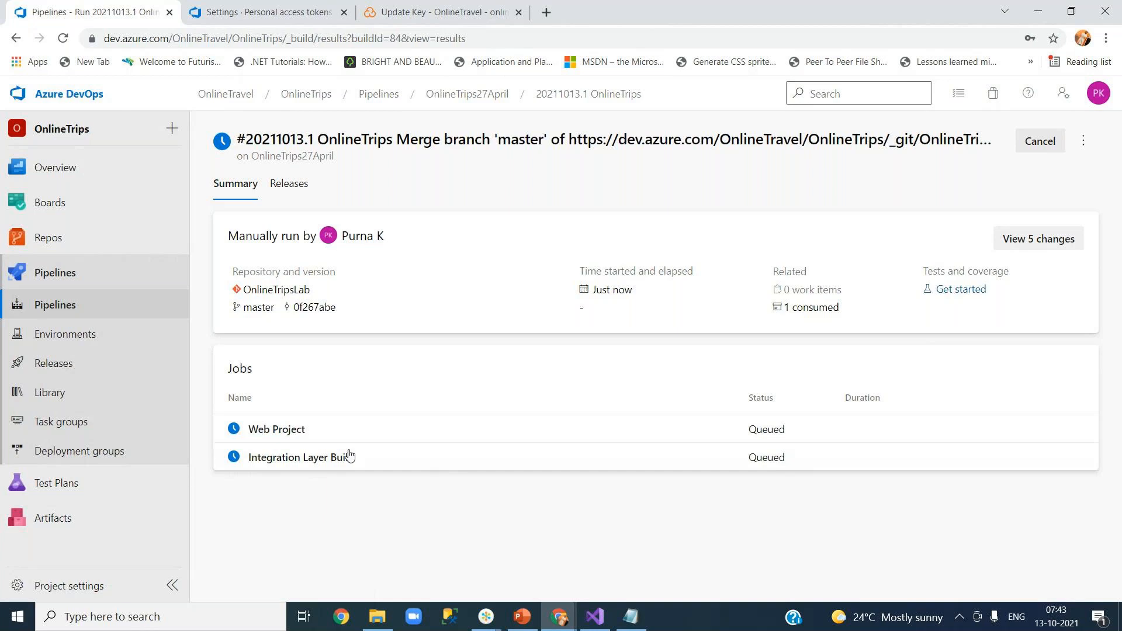
# Open the Web Project job logs of run 20211013.1 to watch Build solution.
pyautogui.click(310, 440)
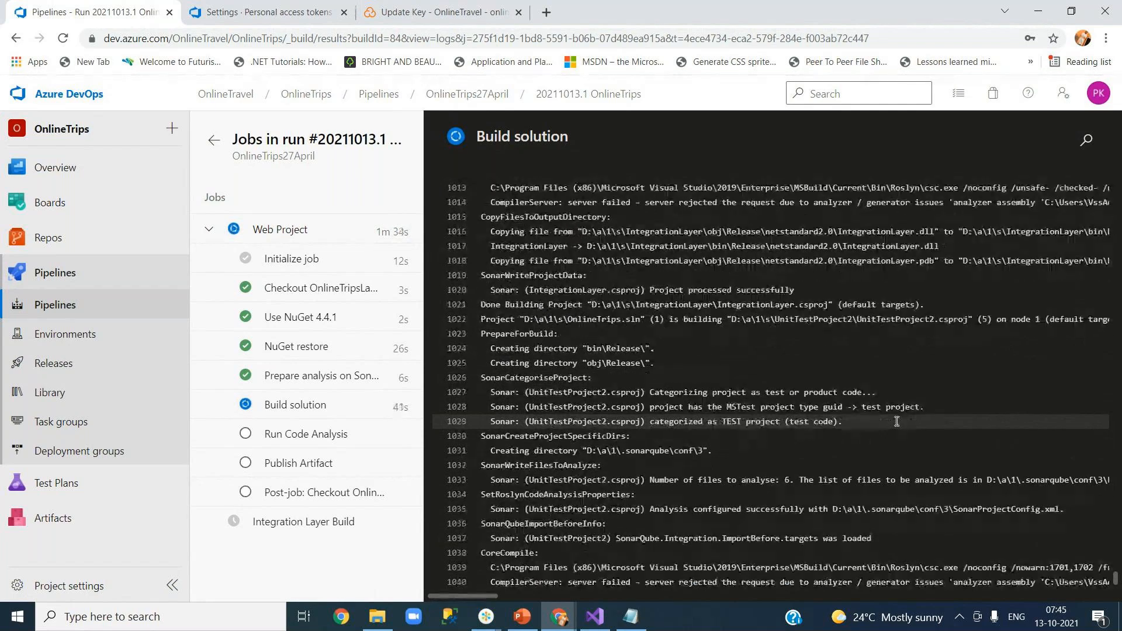
# Watch the Run Code Analysis step's log, then open a new browser tab.
pyautogui.click(304, 435)
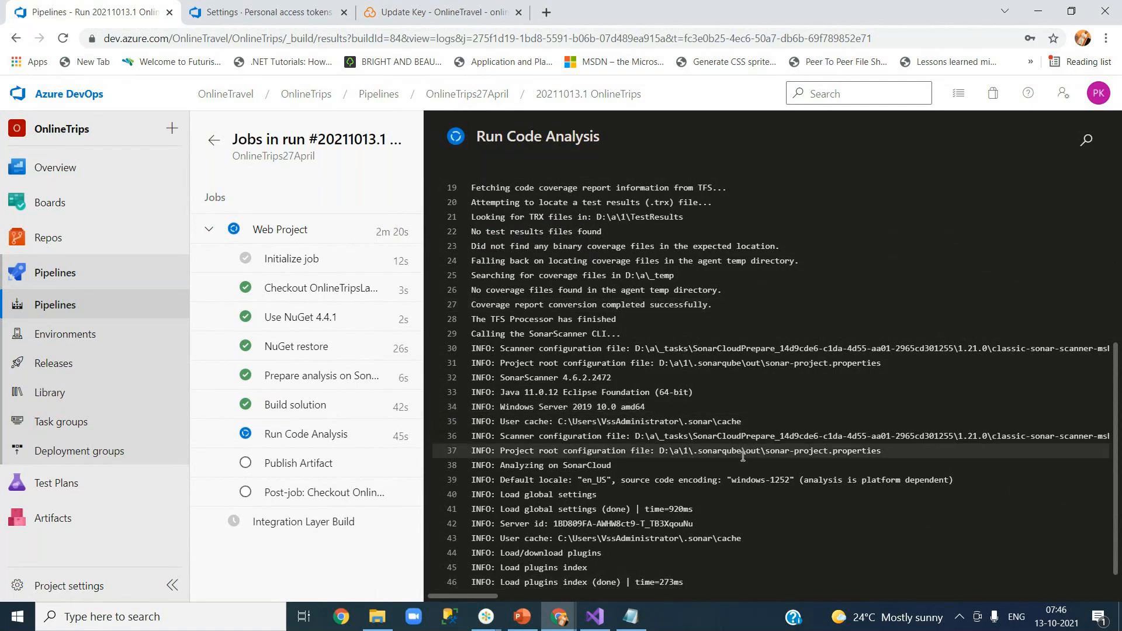
pyautogui.click(546, 12)
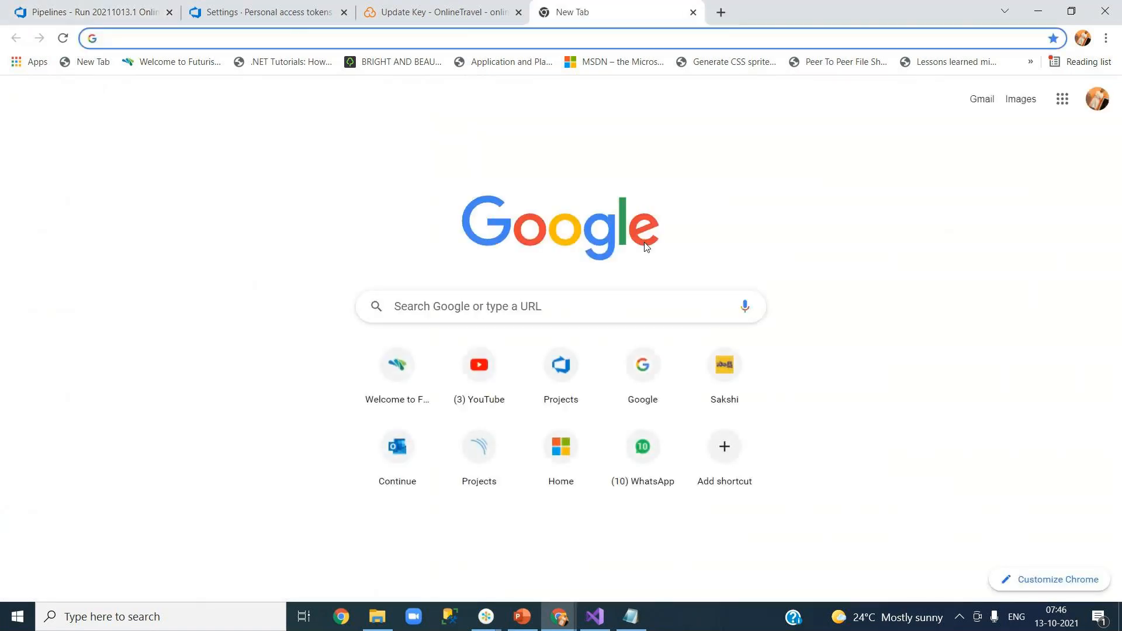
# On google.co.in, search 'owasp top 10 vulnerabilities' and open the OWASP Top Ten project page.
pyautogui.write('go')
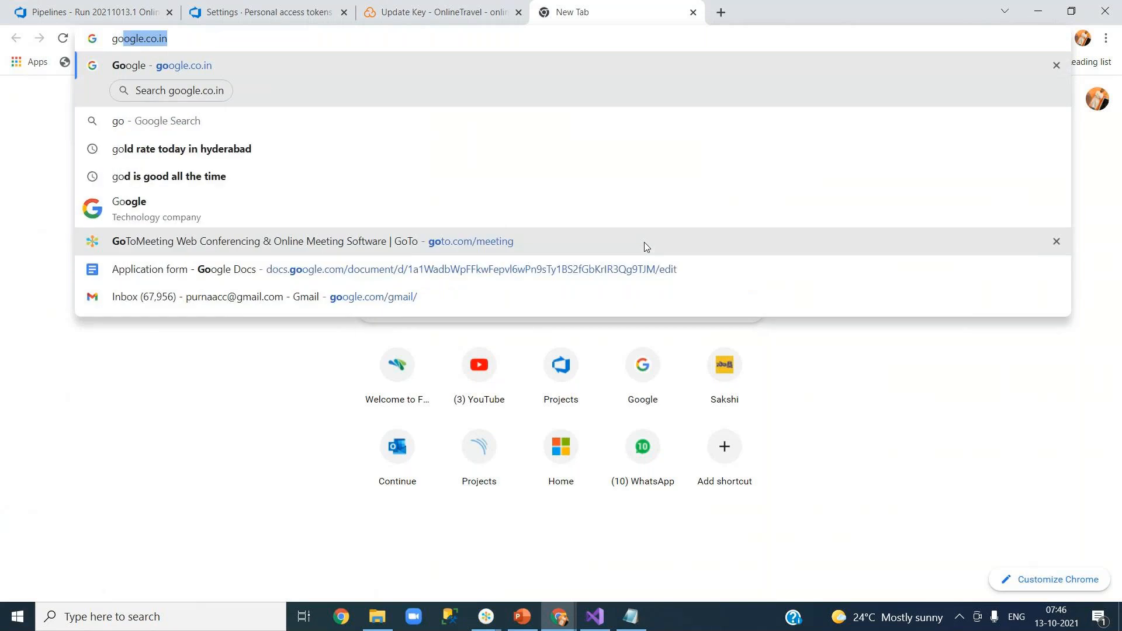
pyautogui.press('Return')
pyautogui.write('owasp')
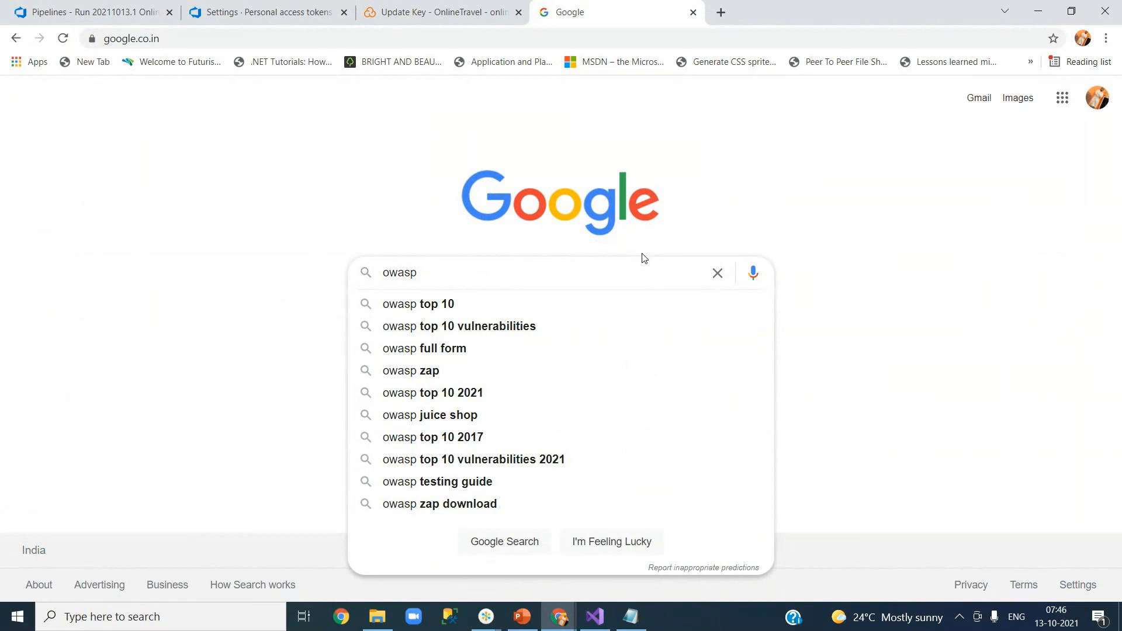
pyautogui.click(526, 332)
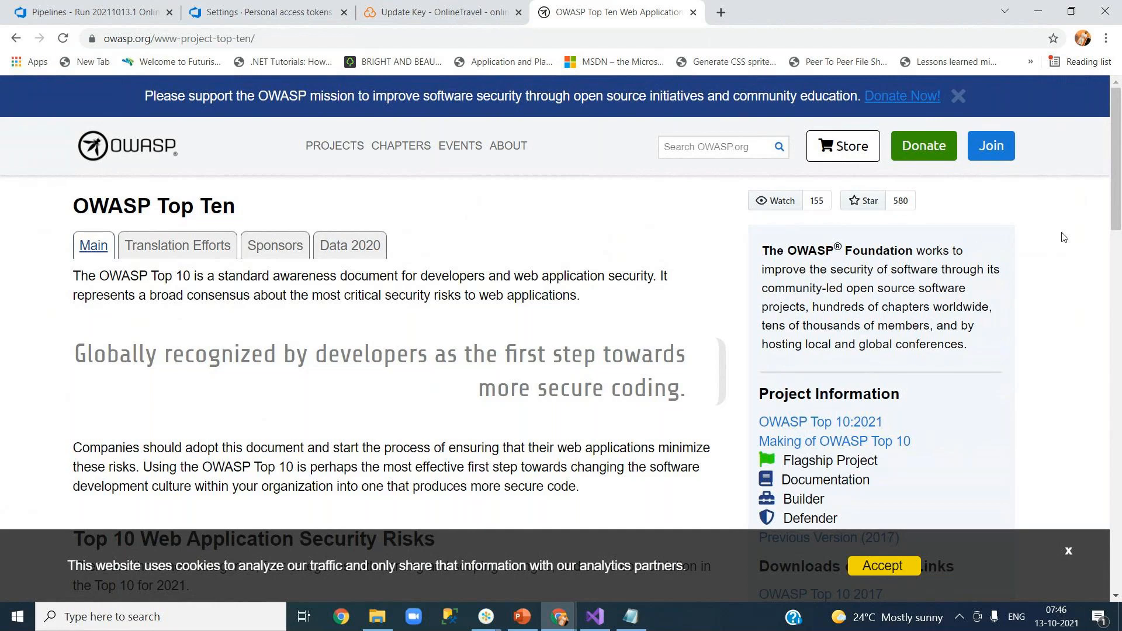
# Scroll down to the Top 10 Web Application Security Risks 2017-to-2021 mapping diagram, then return to the pipeline run.
pyautogui.scroll(-1, 1119, 219)
pyautogui.moveTo(1119, 219); pyautogui.dragTo(1120, 297)
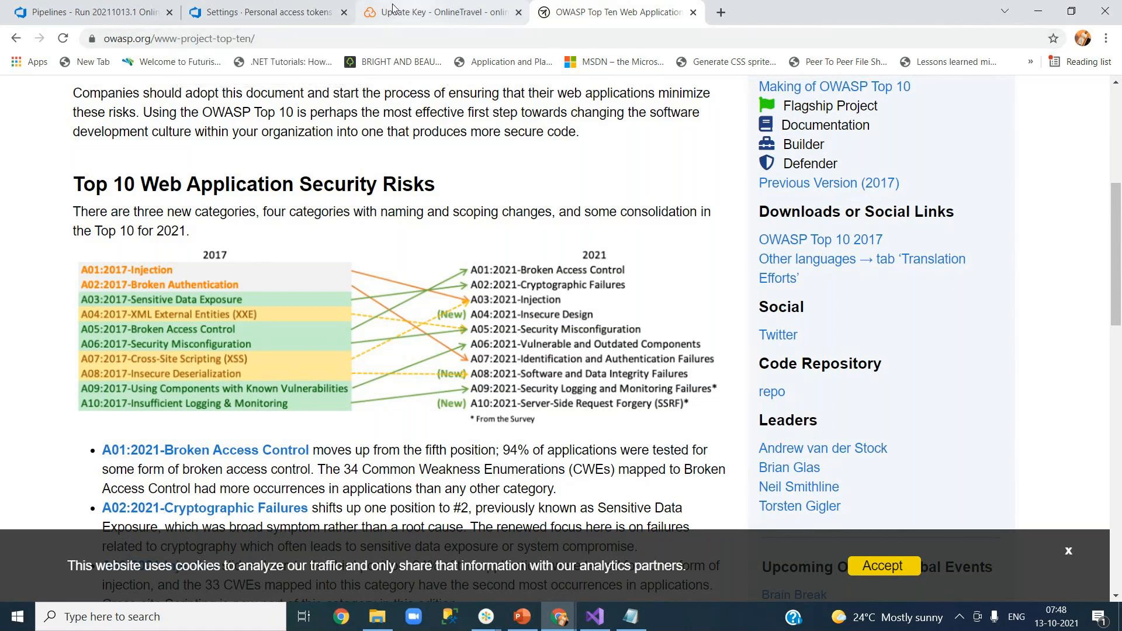
pyautogui.click(115, 12)
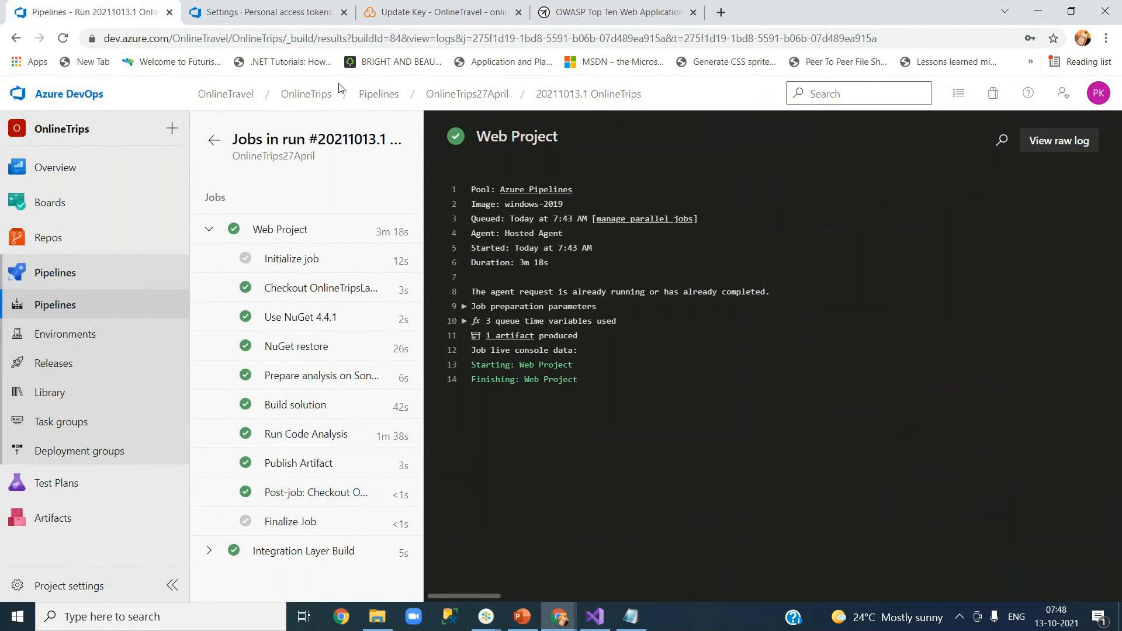
# Leave the completed Azure DevOps run for the SonarCloud OnlineTravel_OnlineTrips Update Key page.
pyautogui.click(429, 14)
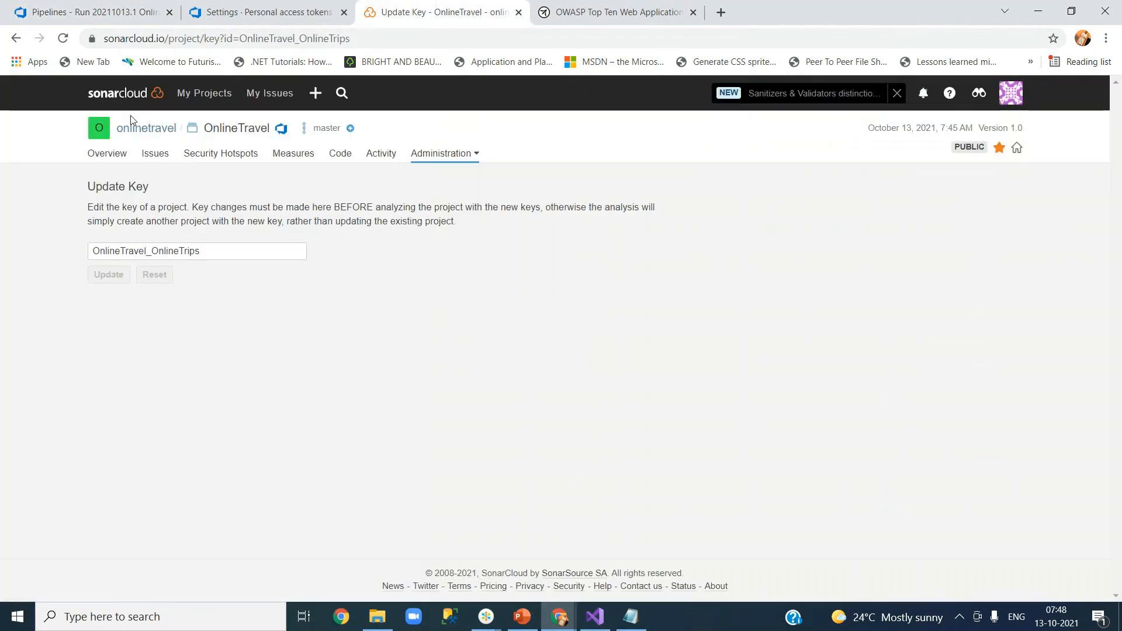
# From My Projects, note the 7:45 AM analysis and open the onlinetravel organization's OnlineTravel project.
pyautogui.click(131, 101)
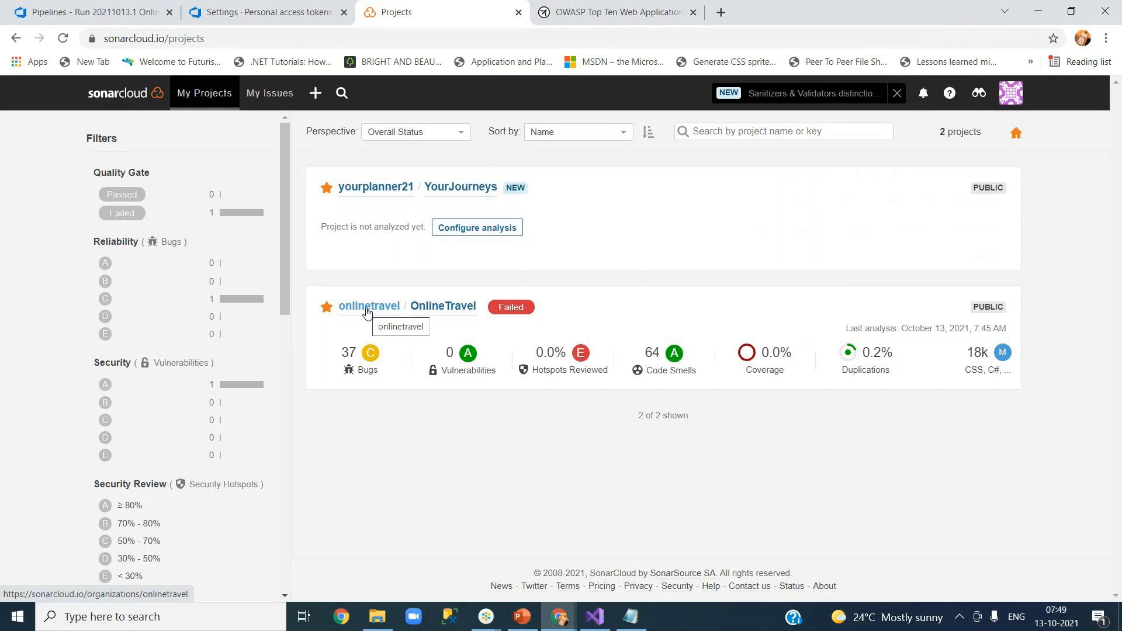
pyautogui.moveTo(974, 328); pyautogui.dragTo(1001, 329)
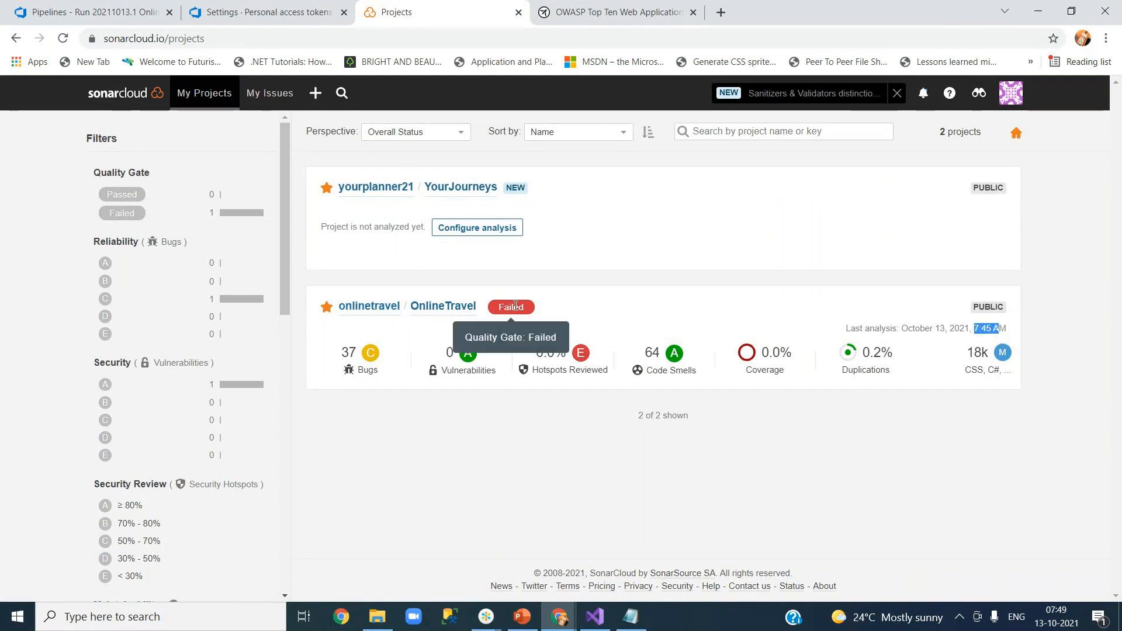
pyautogui.click(370, 307)
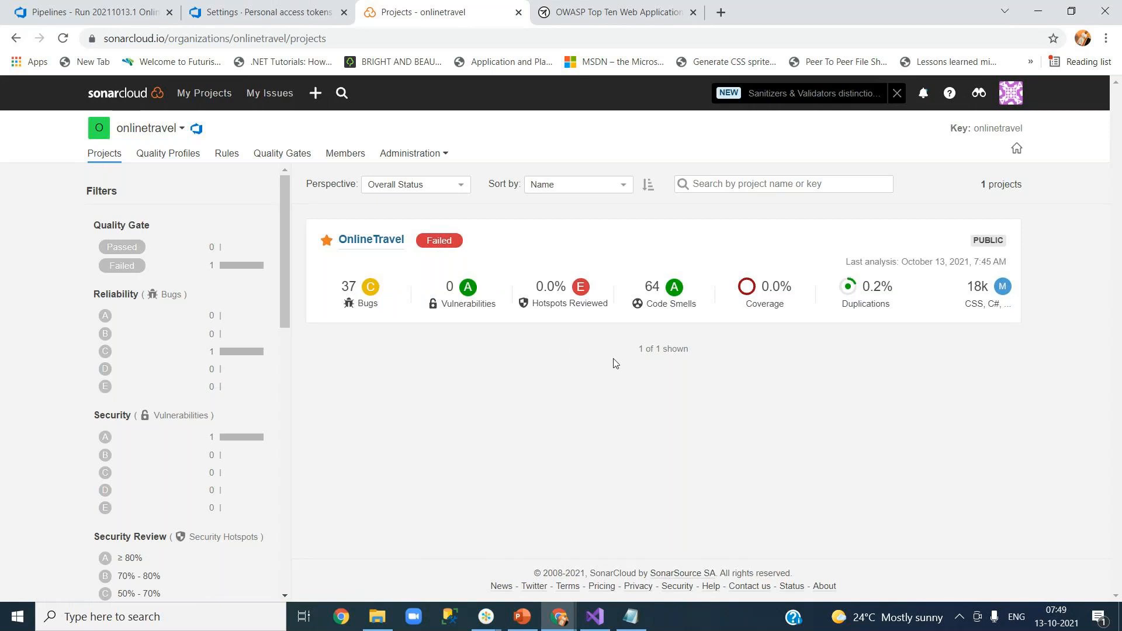
pyautogui.click(366, 241)
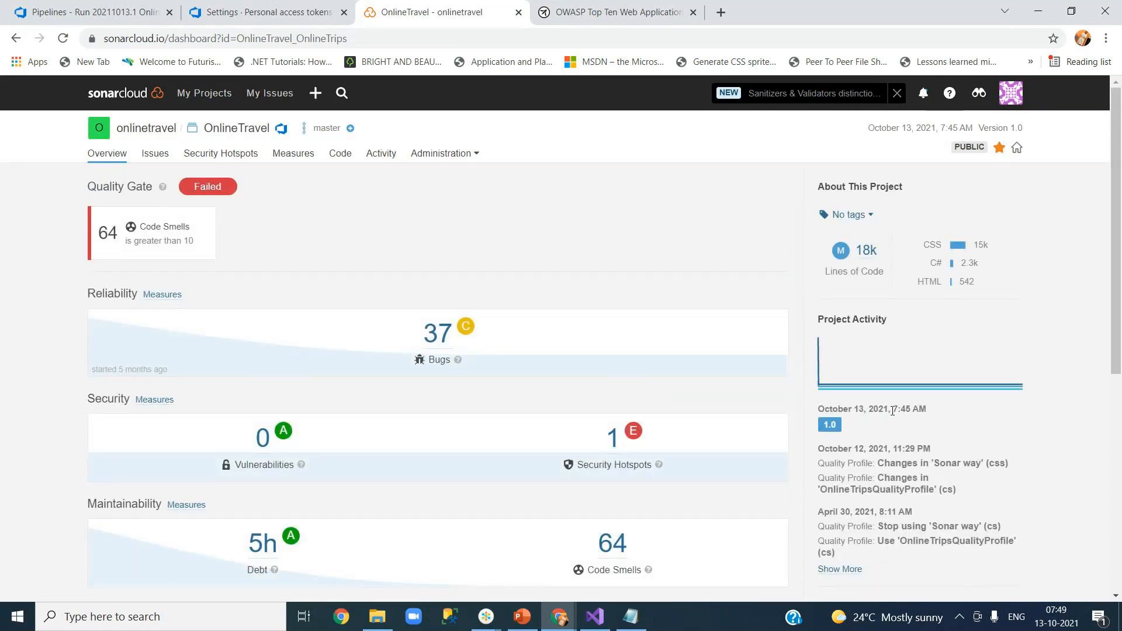
# Point out the 7:45 AM analysis and the Failed gate on 64 code smells, then go back to the run log.
pyautogui.moveTo(892, 409); pyautogui.dragTo(922, 409)
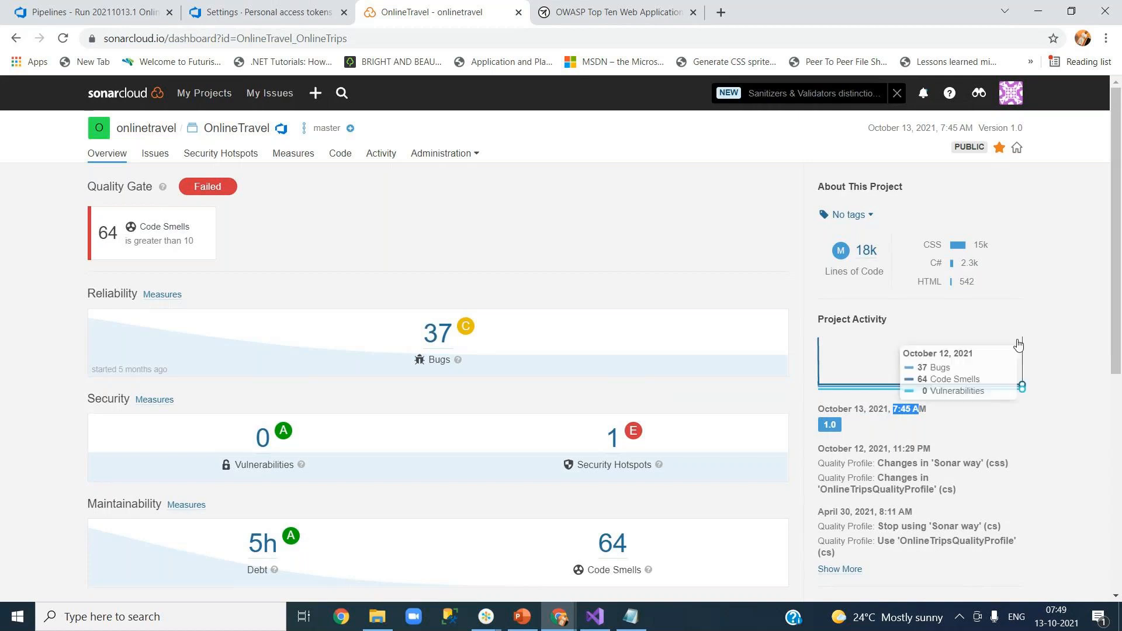
pyautogui.moveTo(162, 186)
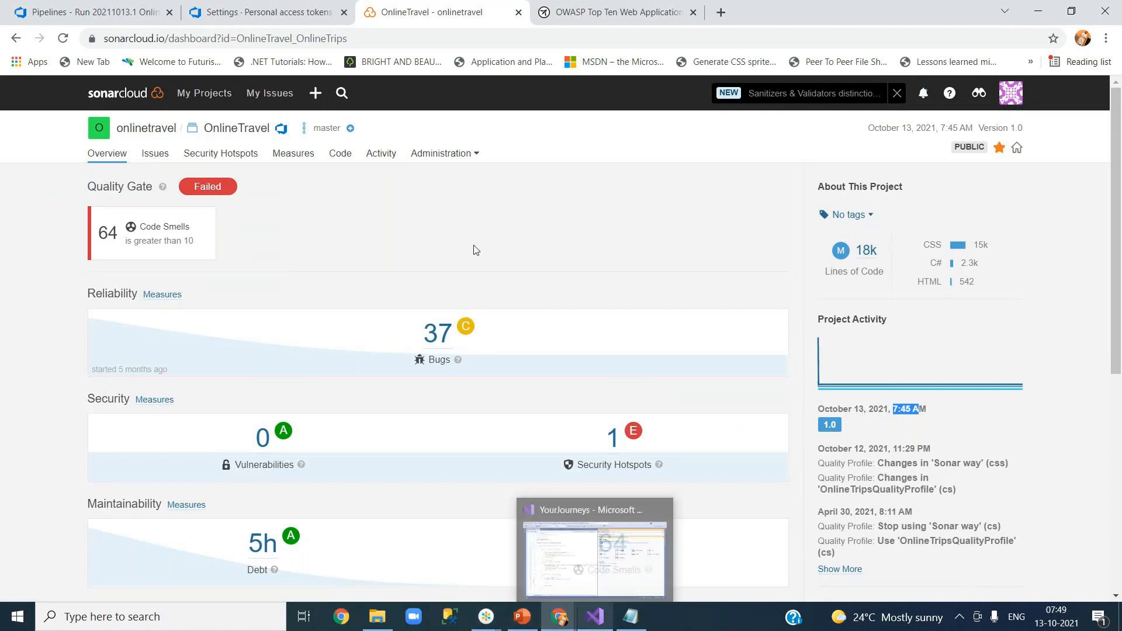
pyautogui.click(145, 8)
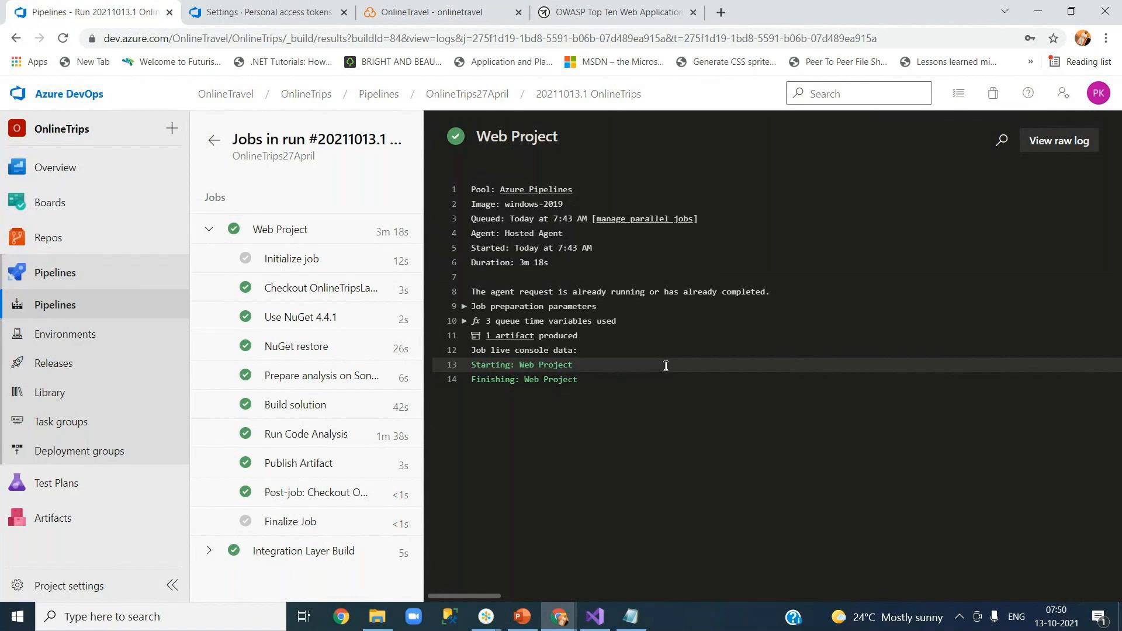
# Step through the job log and compare the pipeline run against the SonarCloud dashboard.
pyautogui.press('Up')
pyautogui.press('Up')
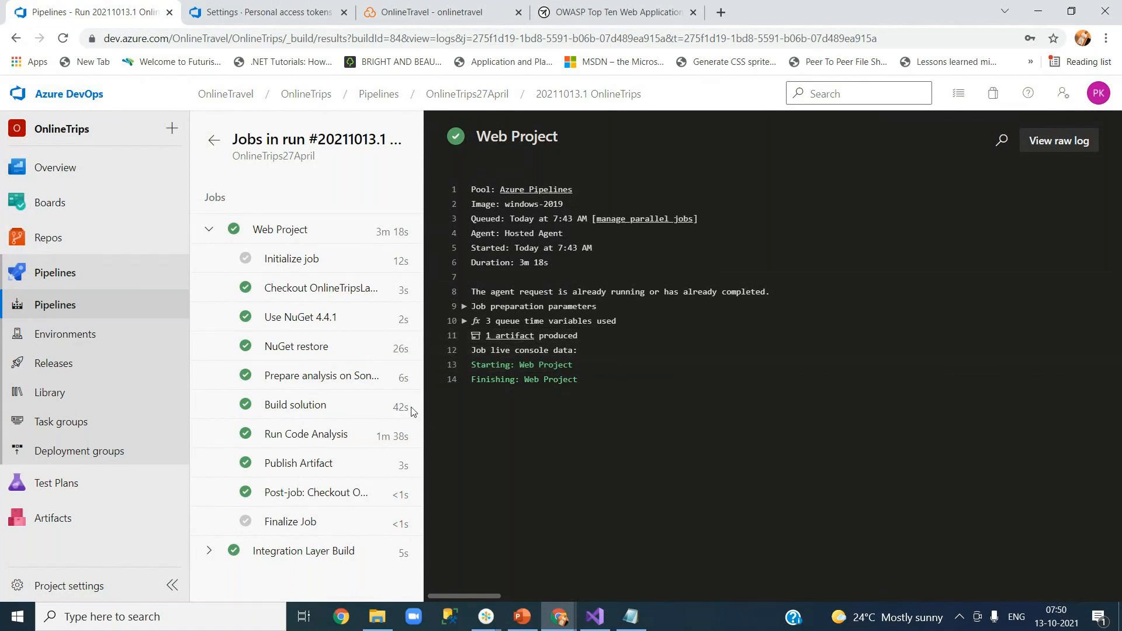
pyautogui.press('Down')
pyautogui.press('Down')
pyautogui.press('Down')
pyautogui.press('Up')
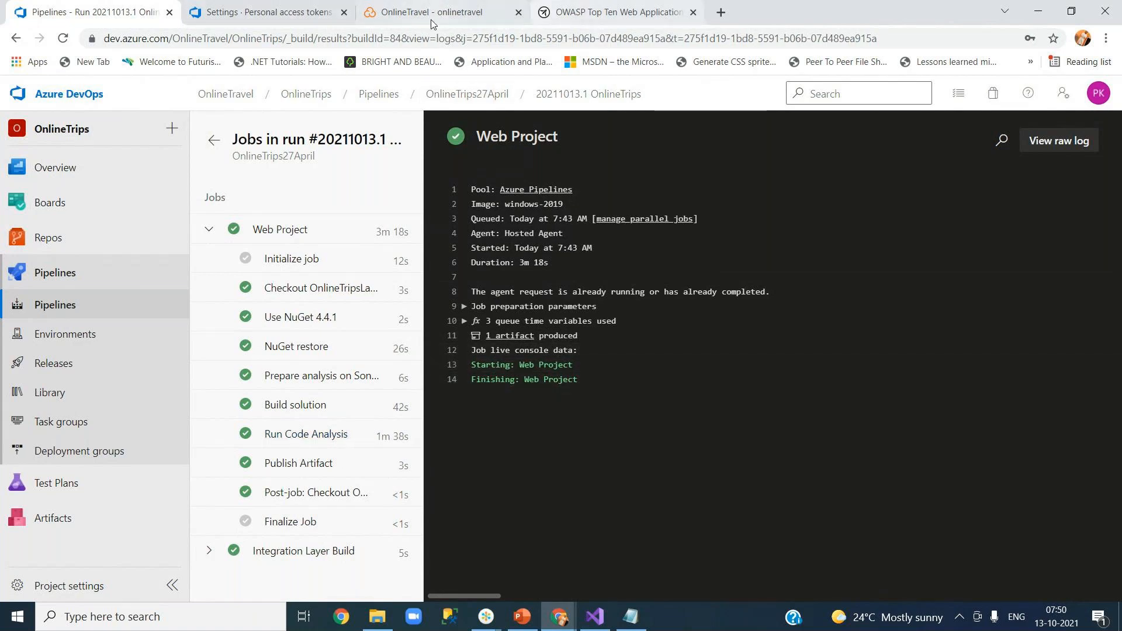
pyautogui.click(432, 17)
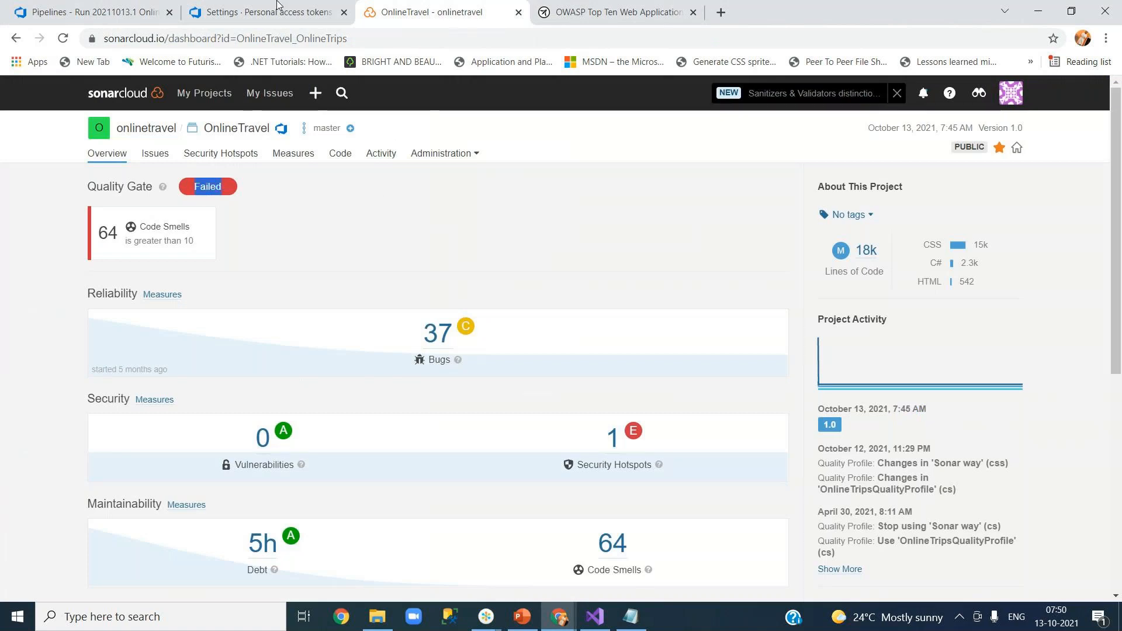
pyautogui.click(93, 12)
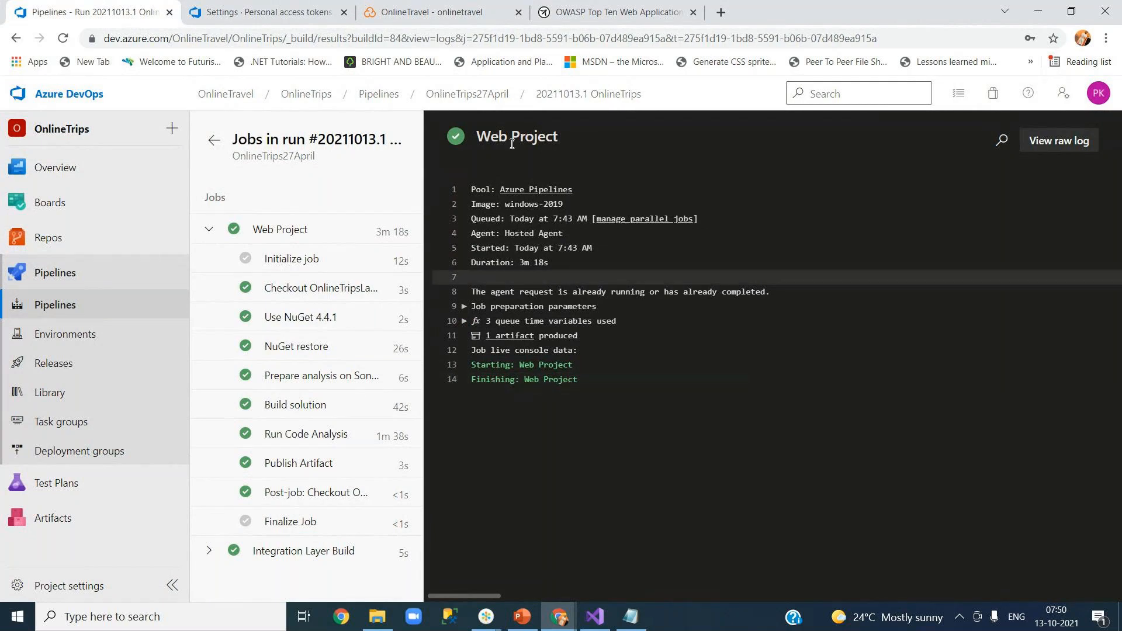
pyautogui.click(435, 7)
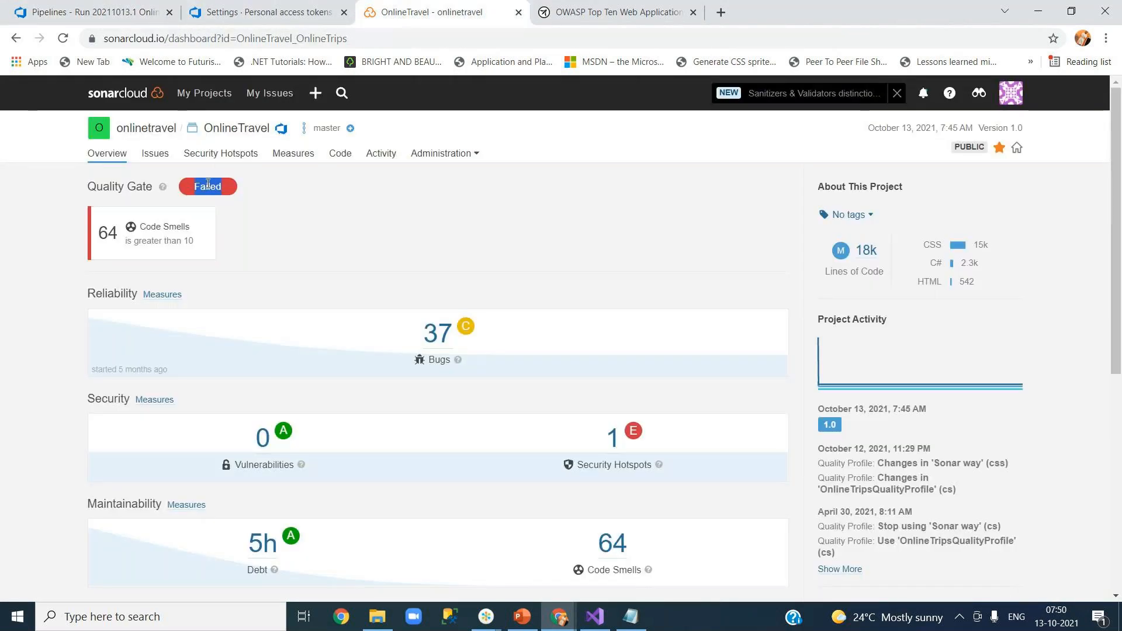
pyautogui.click(121, 17)
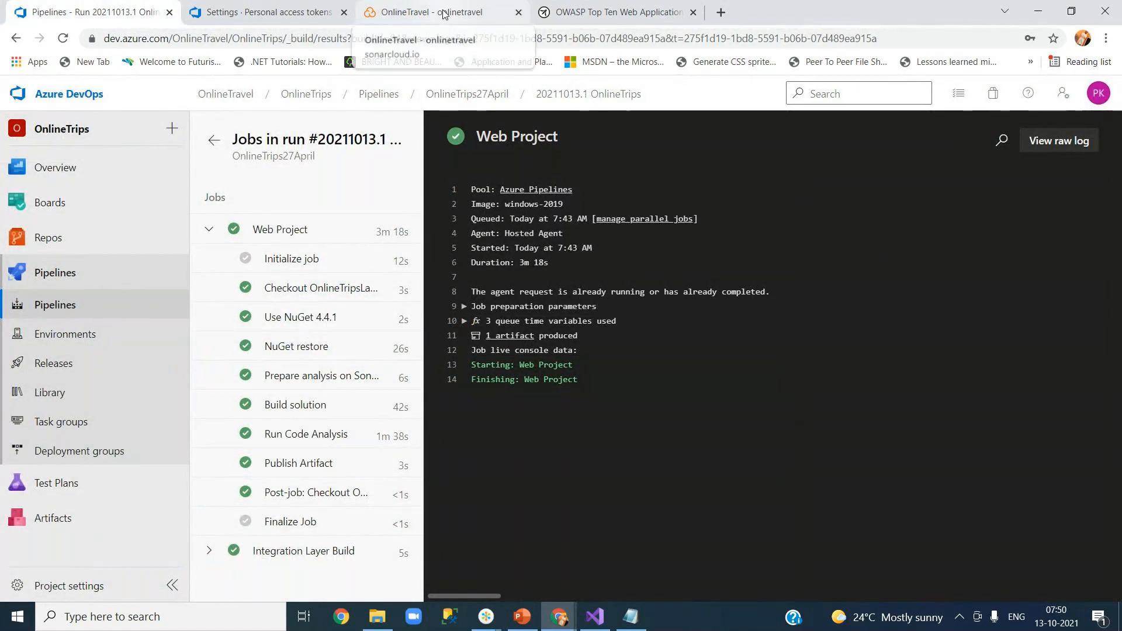
# Show the Break Build on Quality Gate Failure slide in PowerPoint, then minimize it and return to SonarCloud.
pyautogui.click(519, 621)
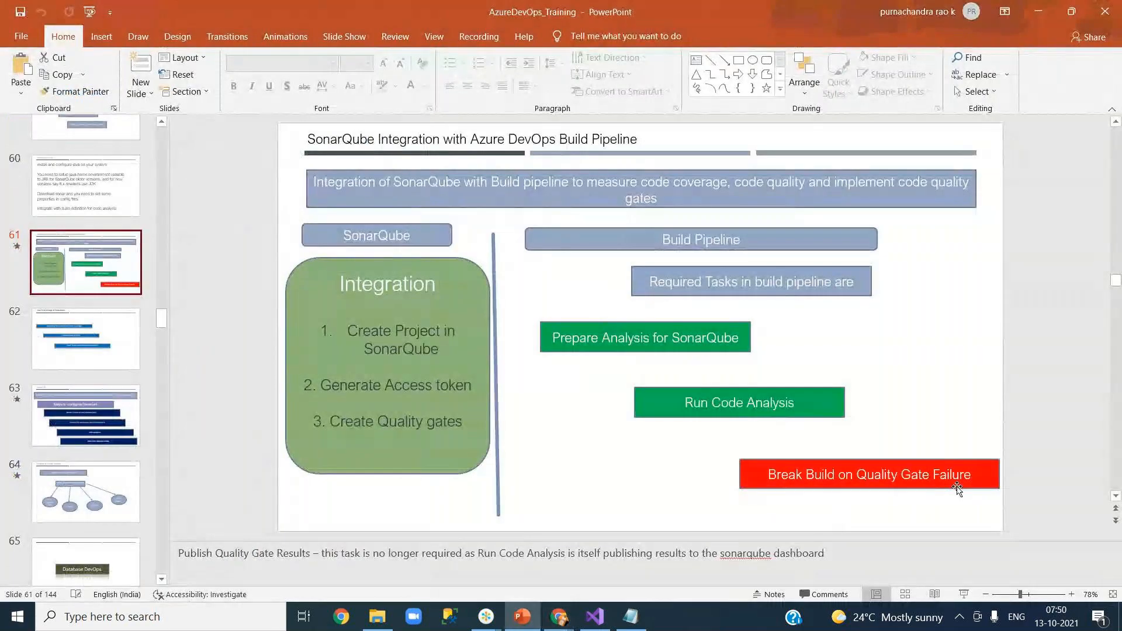
pyautogui.click(991, 483)
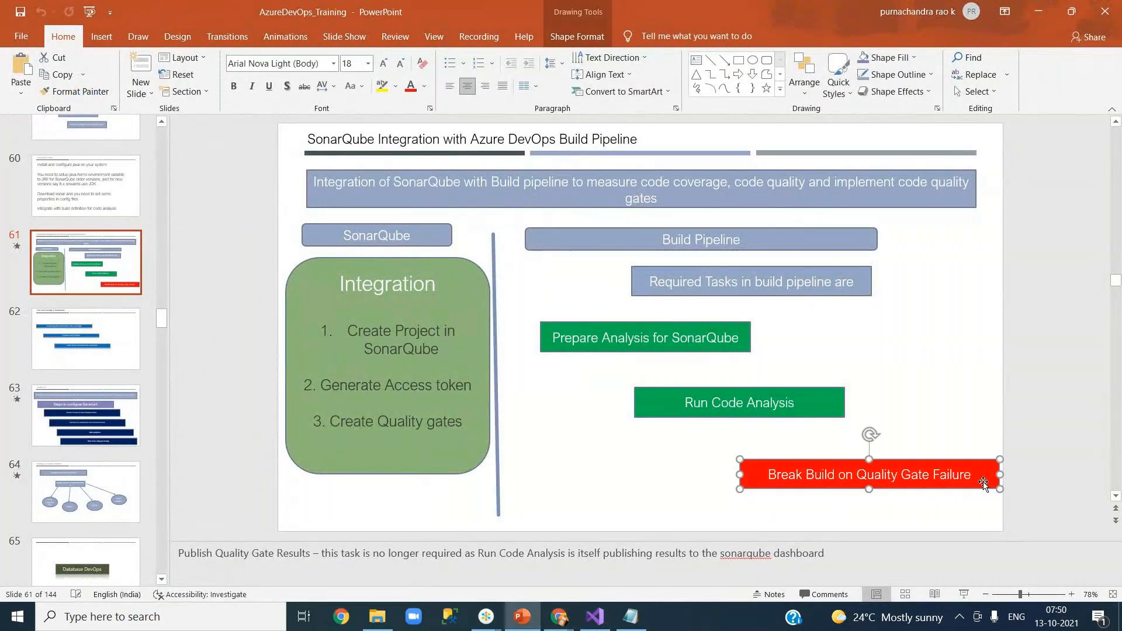
pyautogui.click(1032, 482)
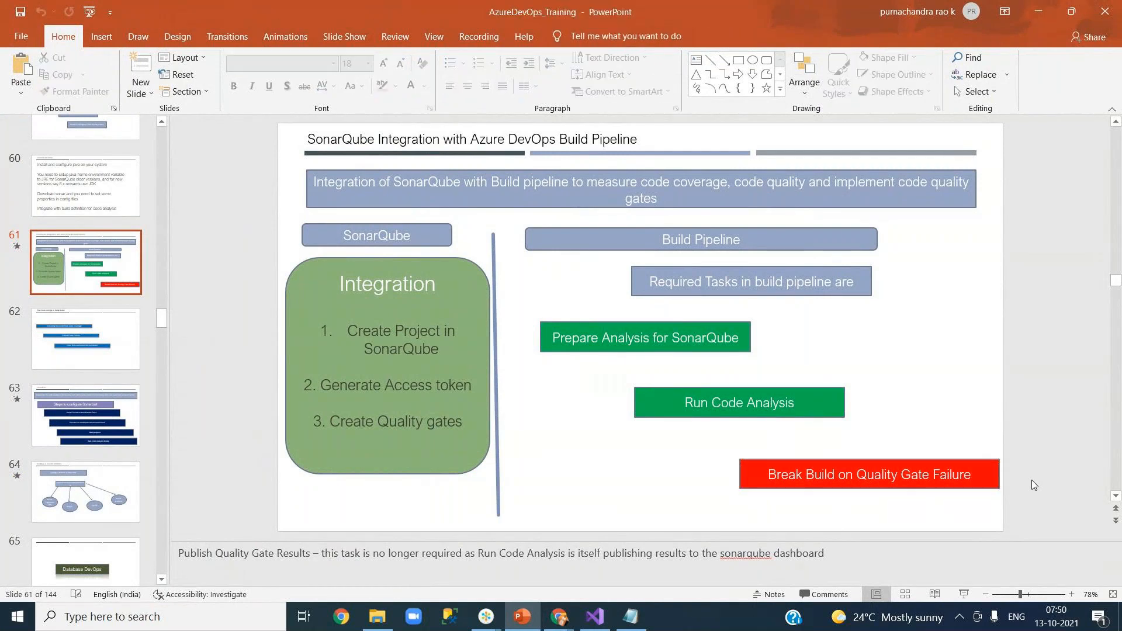
pyautogui.click(1038, 11)
pyautogui.click(466, 13)
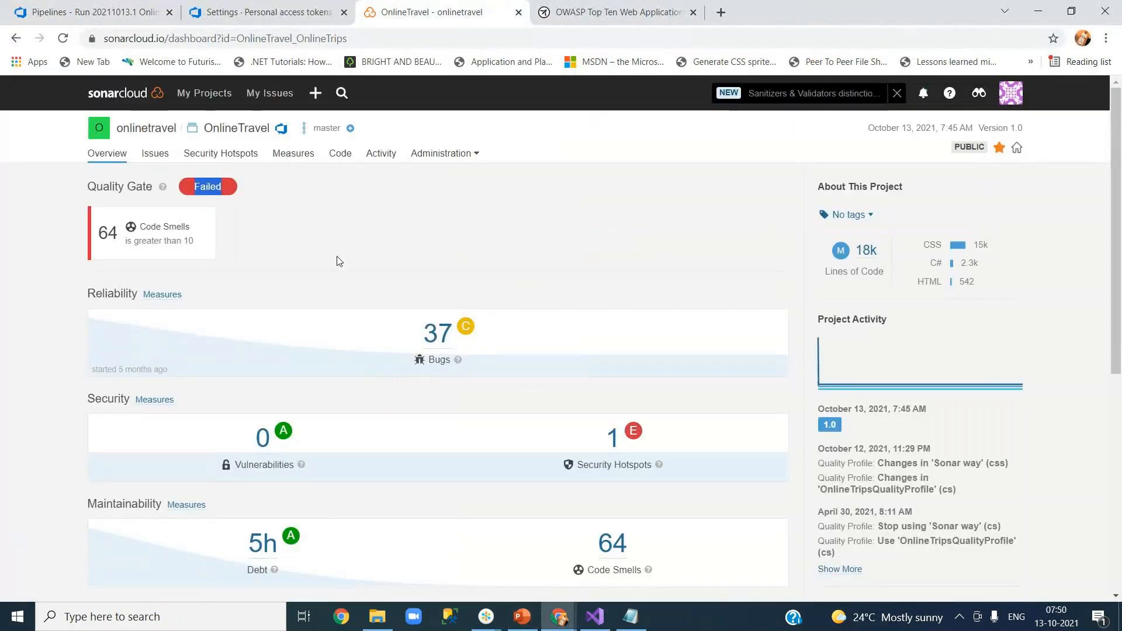
# Highlight the Reliability, Security and Maintainability headings on the OnlineTravel Overview.
pyautogui.click(360, 238)
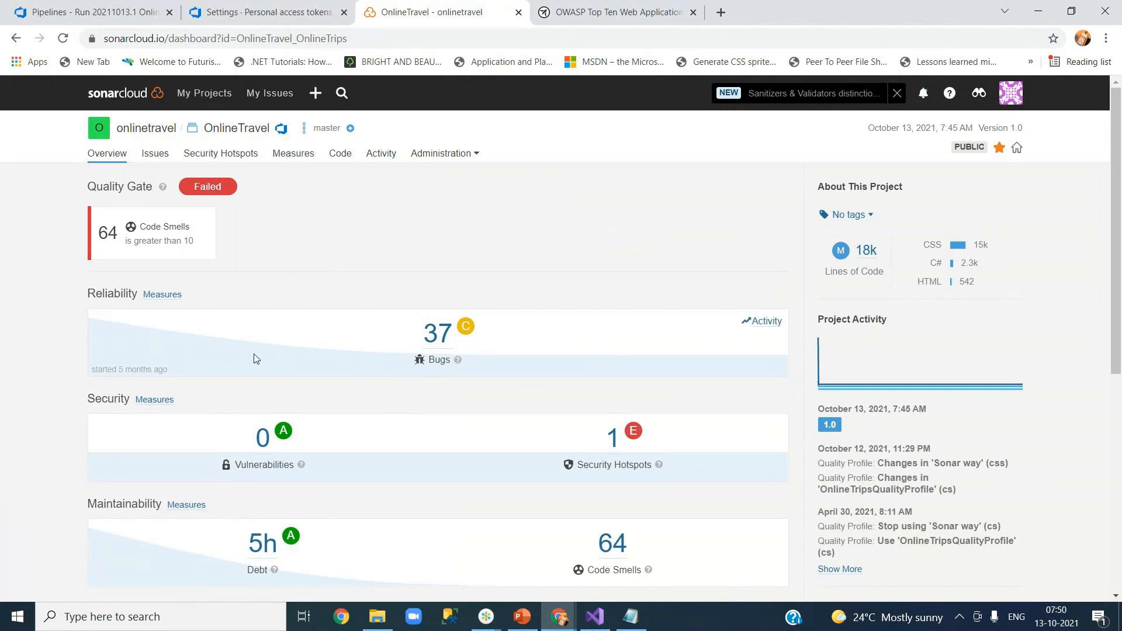
pyautogui.moveTo(89, 295); pyautogui.dragTo(133, 295)
pyautogui.moveTo(89, 399); pyautogui.dragTo(127, 399)
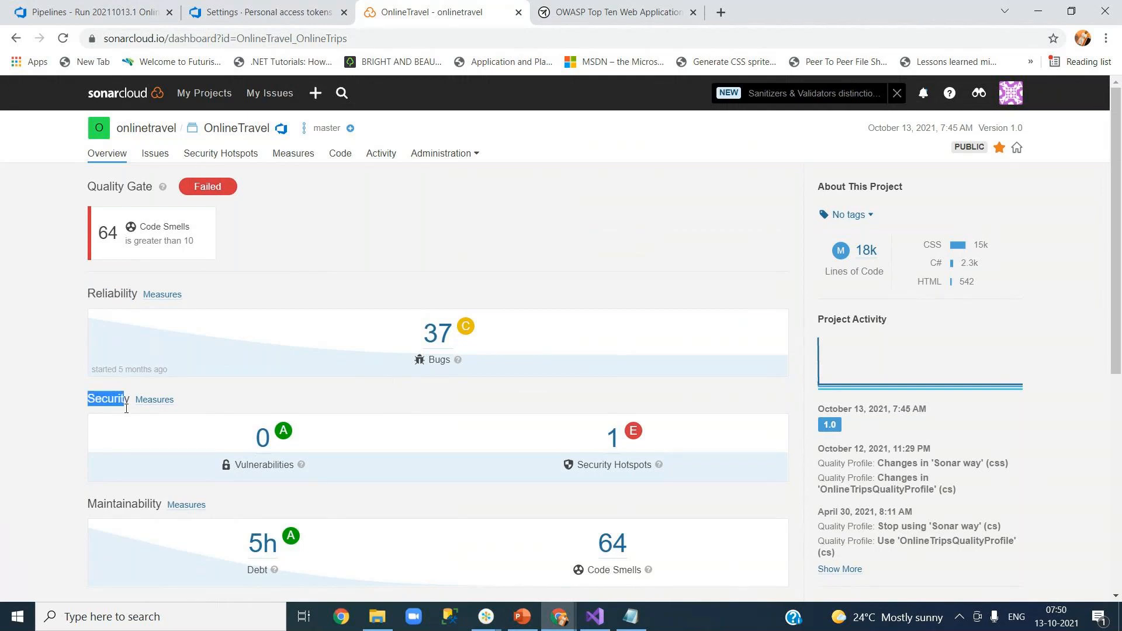
pyautogui.moveTo(88, 504); pyautogui.dragTo(148, 505)
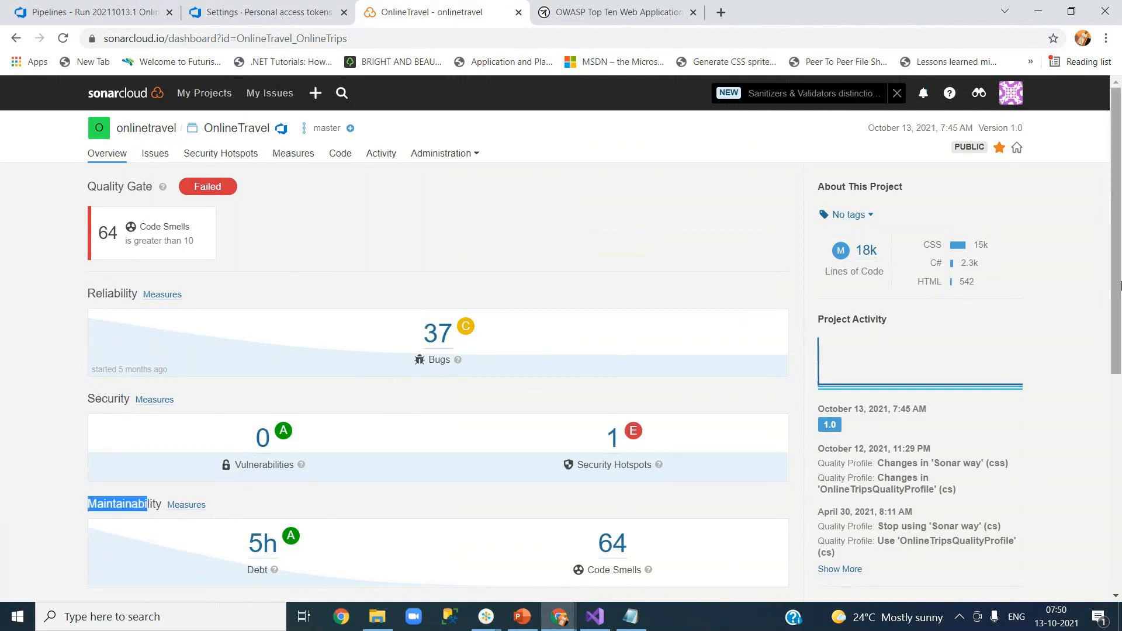
# Review the 0.0% coverage and 0.2% duplications figures, then return to the Azure DevOps run.
pyautogui.moveTo(1118, 287); pyautogui.dragTo(1118, 414)
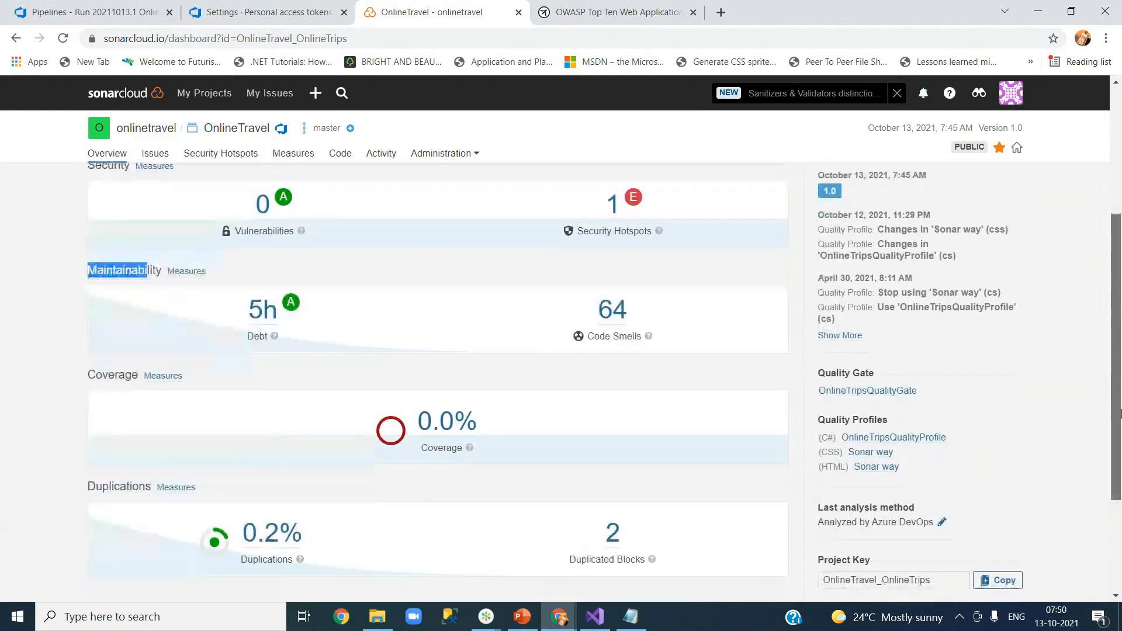
pyautogui.moveTo(114, 376); pyautogui.dragTo(88, 376)
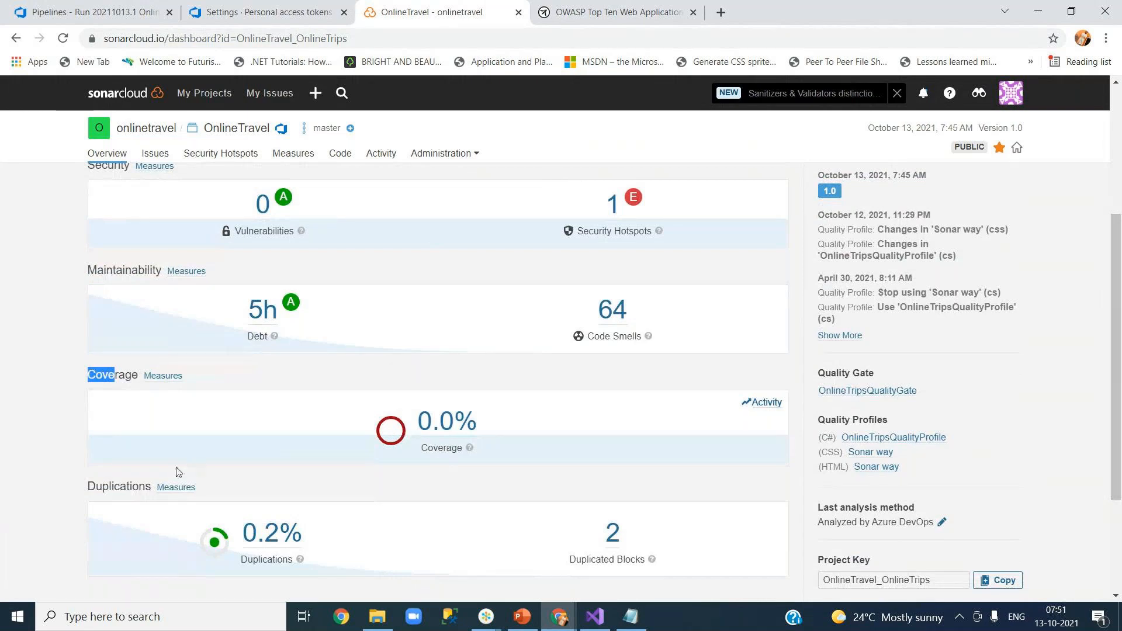
pyautogui.moveTo(89, 488); pyautogui.dragTo(126, 489)
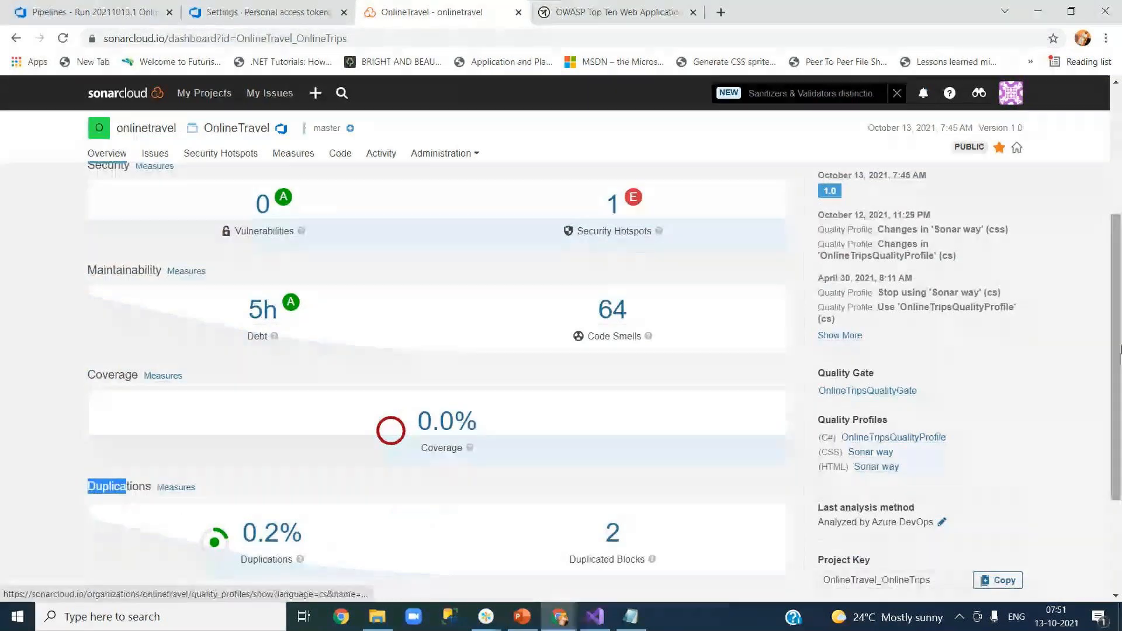
pyautogui.moveTo(1120, 349); pyautogui.dragTo(1118, 331)
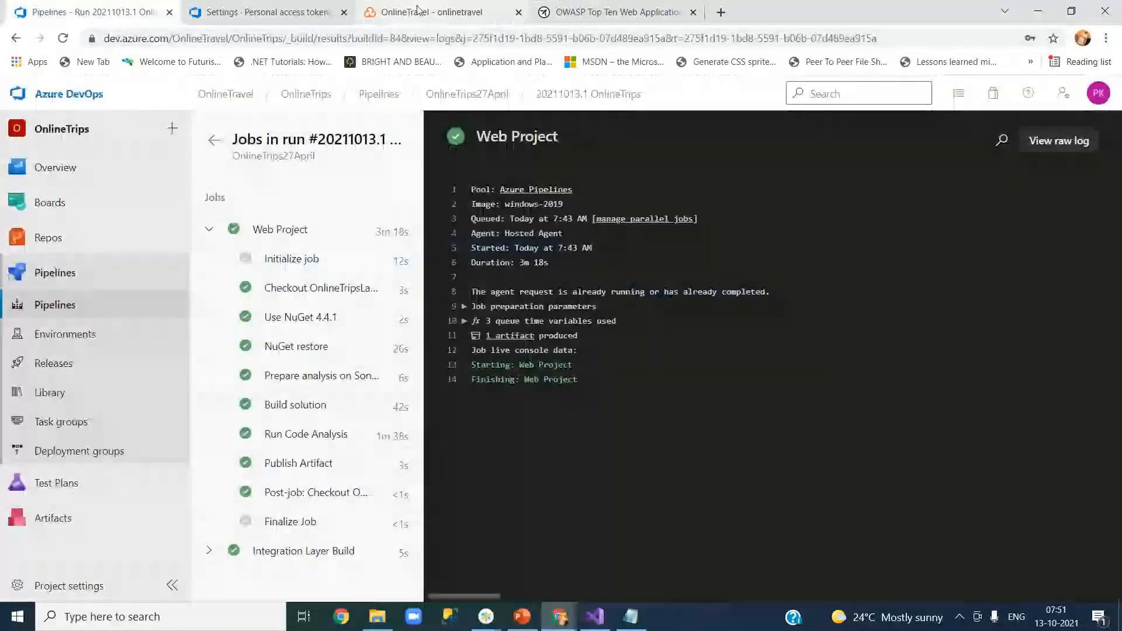
pyautogui.click(419, 11)
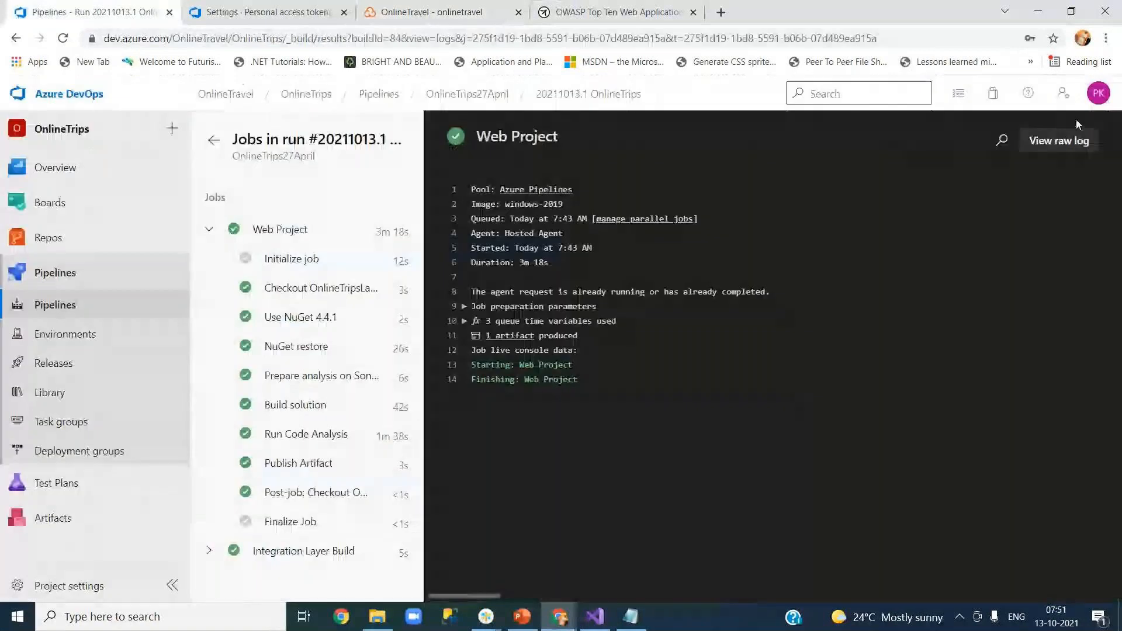
# From the OnlineTrips27April runs list, open the pipeline definition for editing.
pyautogui.click(460, 95)
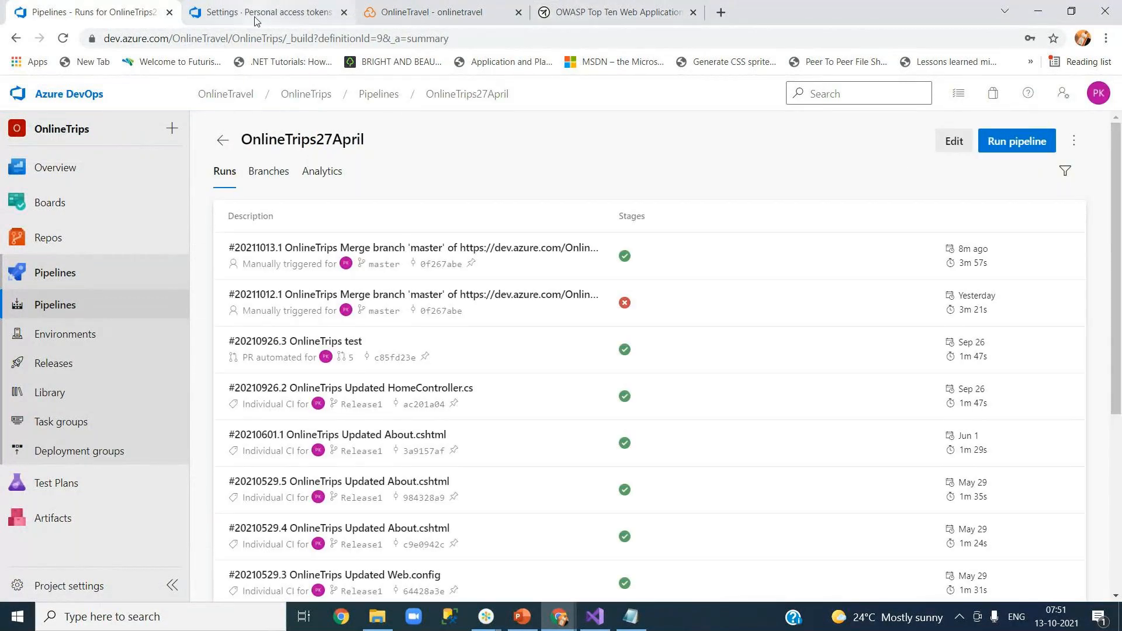
pyautogui.click(433, 12)
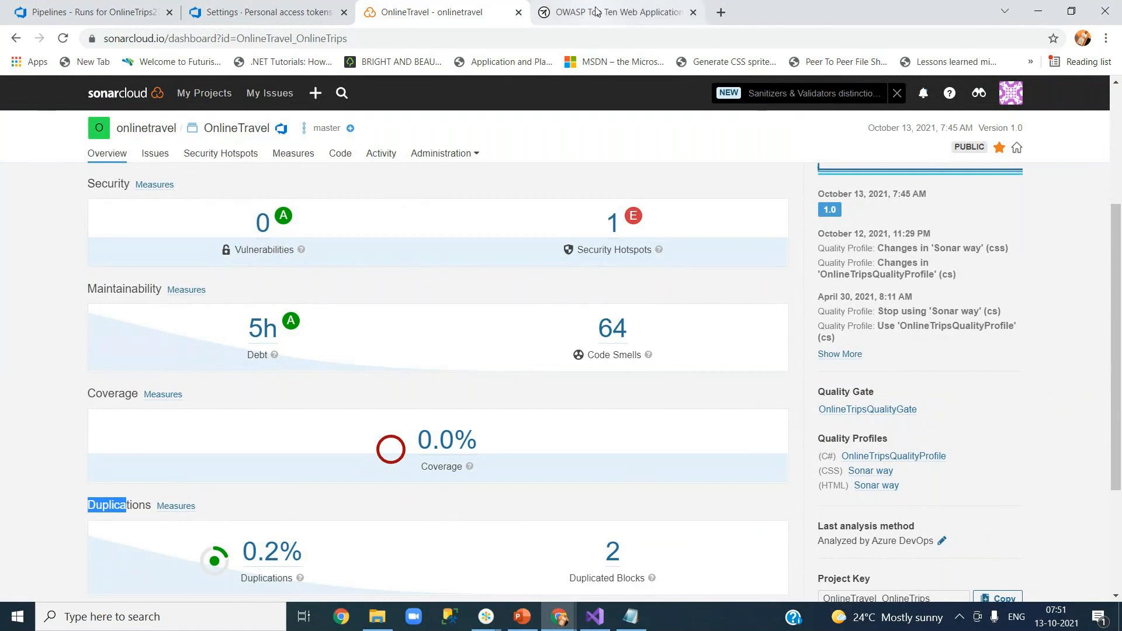
pyautogui.click(88, 12)
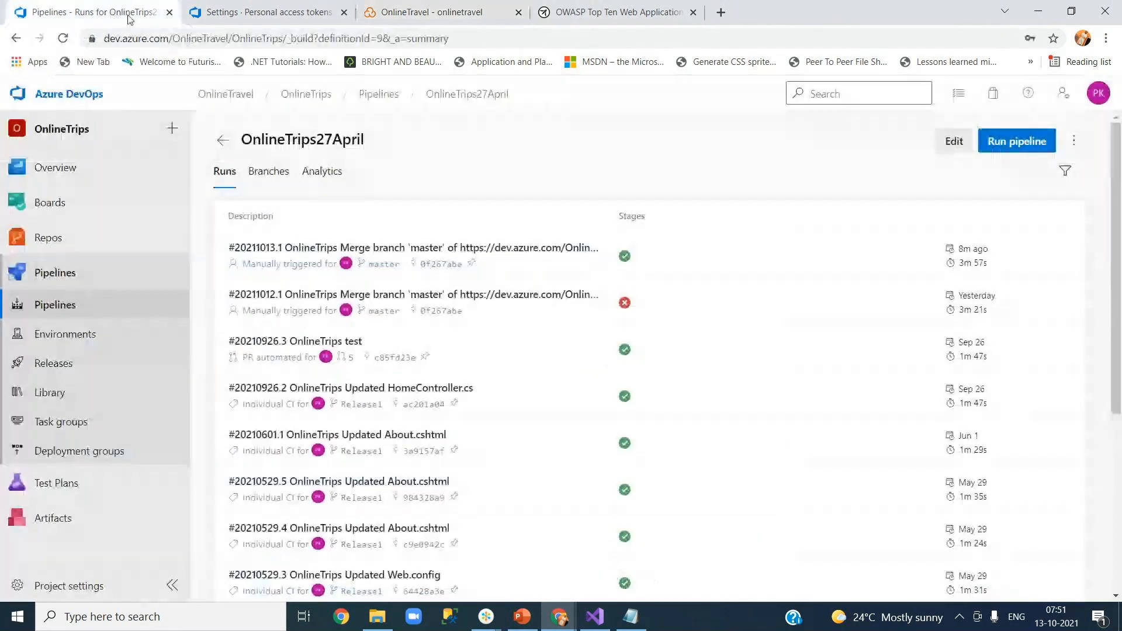
pyautogui.click(942, 145)
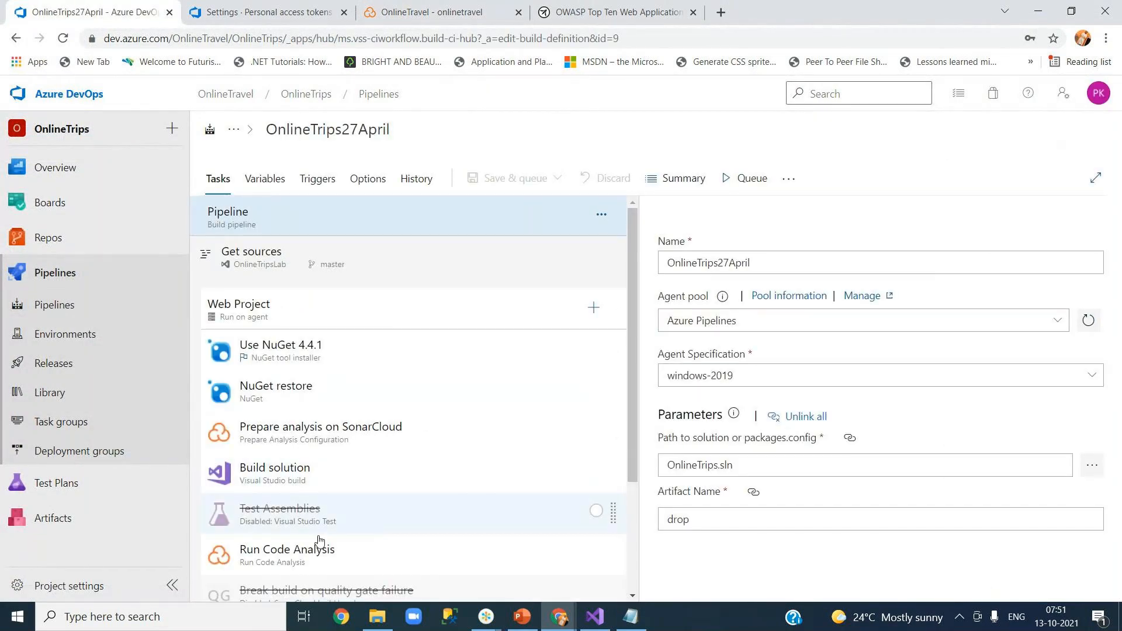
# Comment out the sonar.exclusions = **/Scripts/*.js line in the Prepare analysis on SonarCloud task's additional properties.
pyautogui.click(341, 446)
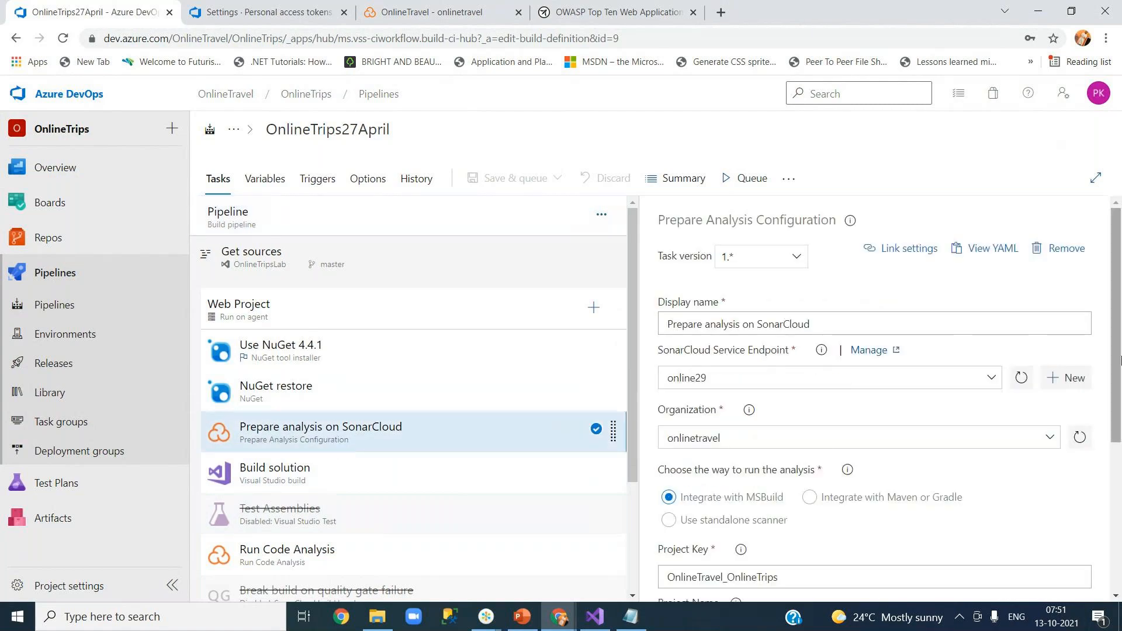
pyautogui.scroll(-5, 1114, 368)
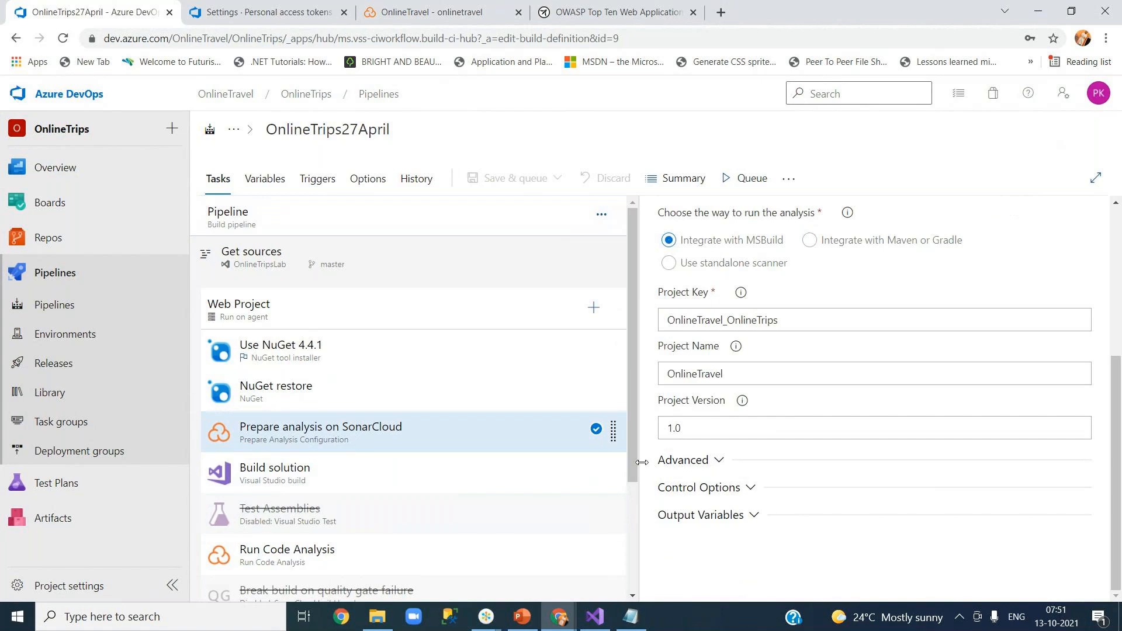
pyautogui.click(711, 462)
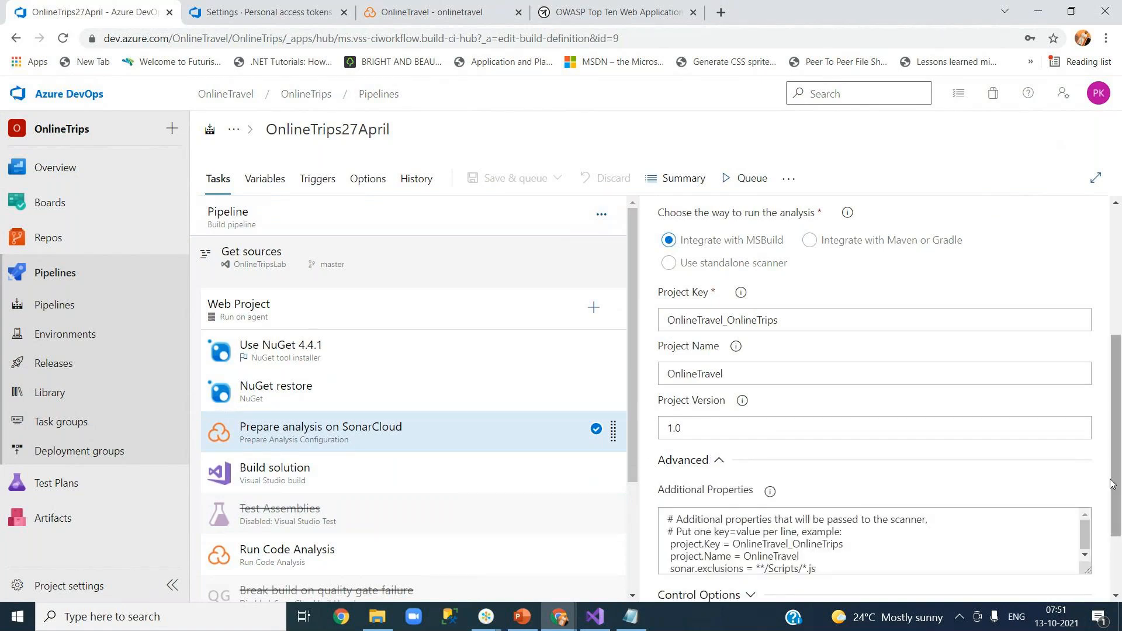
pyautogui.scroll(-2, 1095, 530)
pyautogui.click(743, 465)
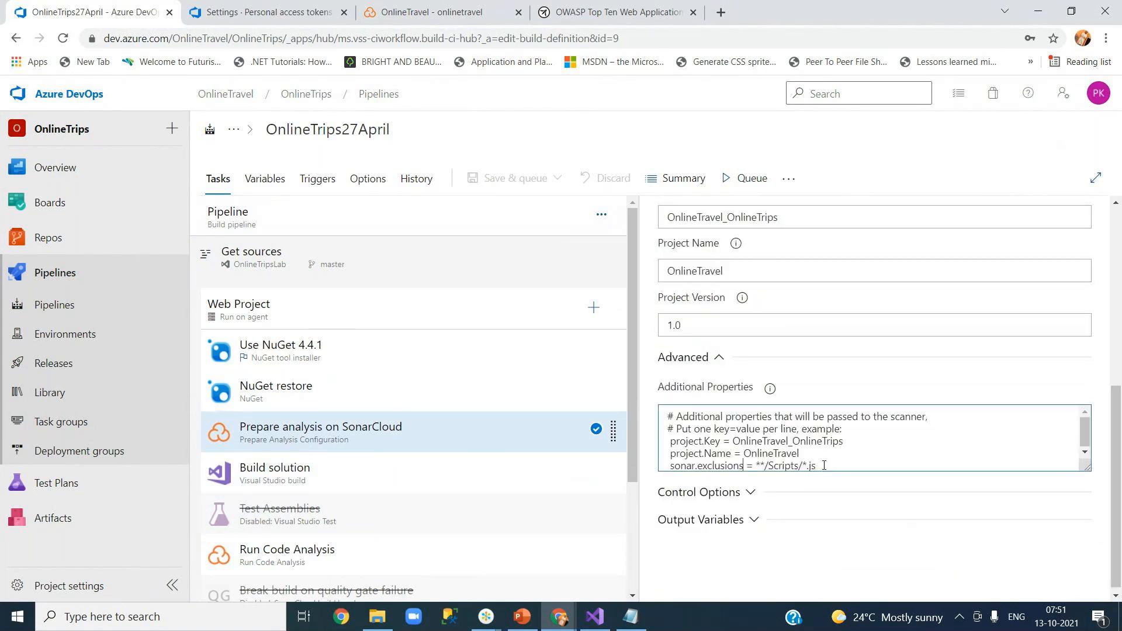
pyautogui.moveTo(829, 466); pyautogui.dragTo(667, 466)
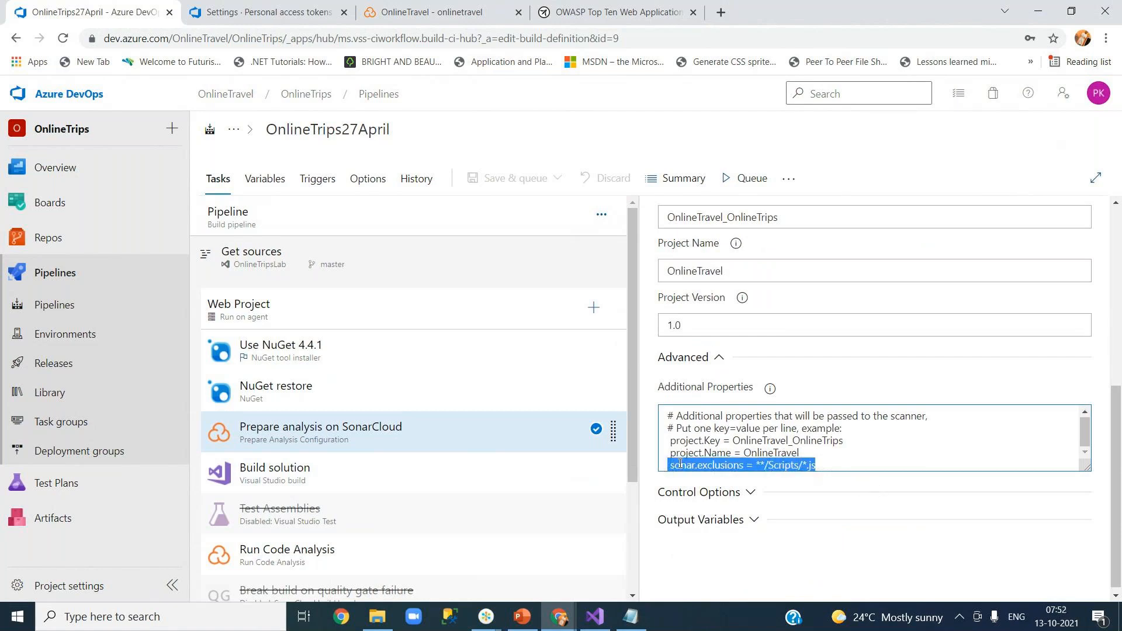
pyautogui.click(672, 464)
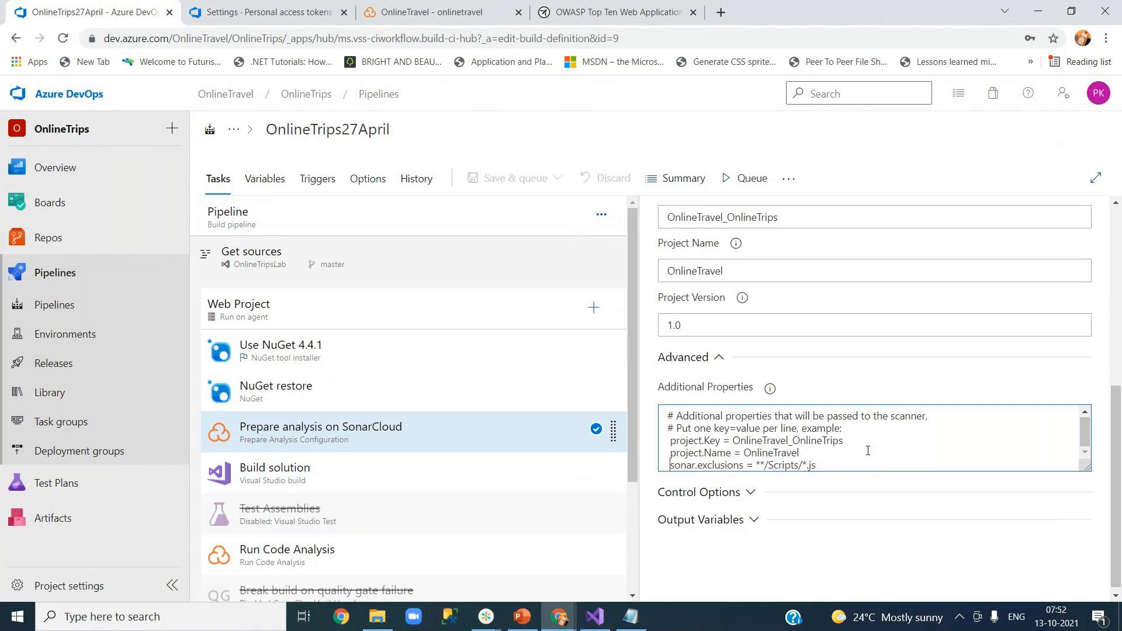
pyautogui.write('#')
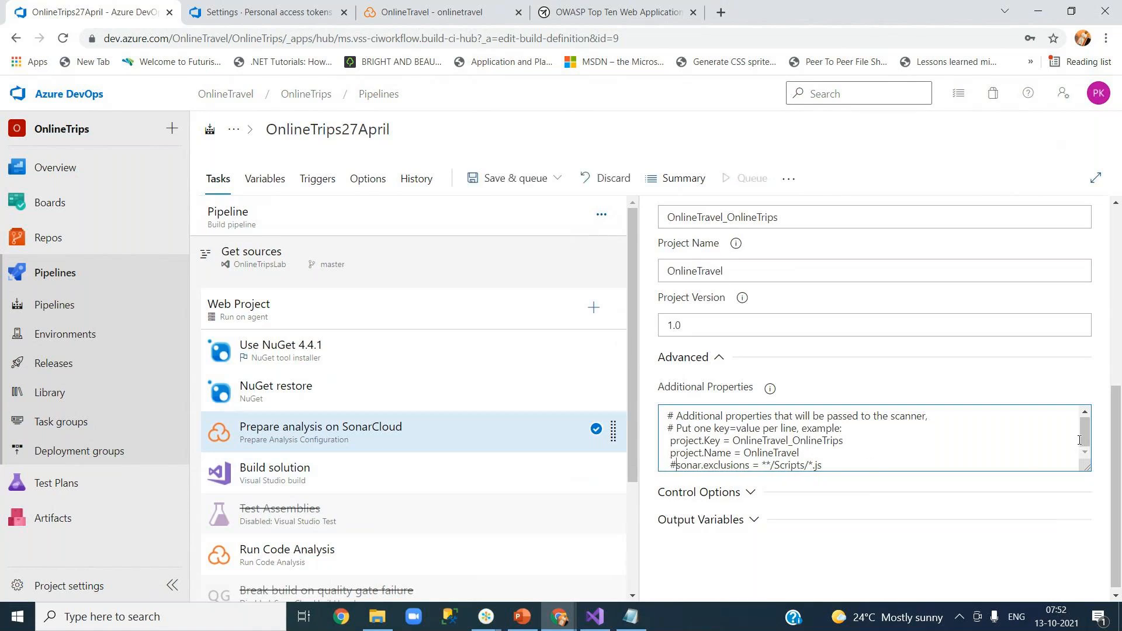
# Save the edited pipeline without queuing a run.
pyautogui.click(536, 184)
pyautogui.click(529, 230)
pyautogui.click(616, 411)
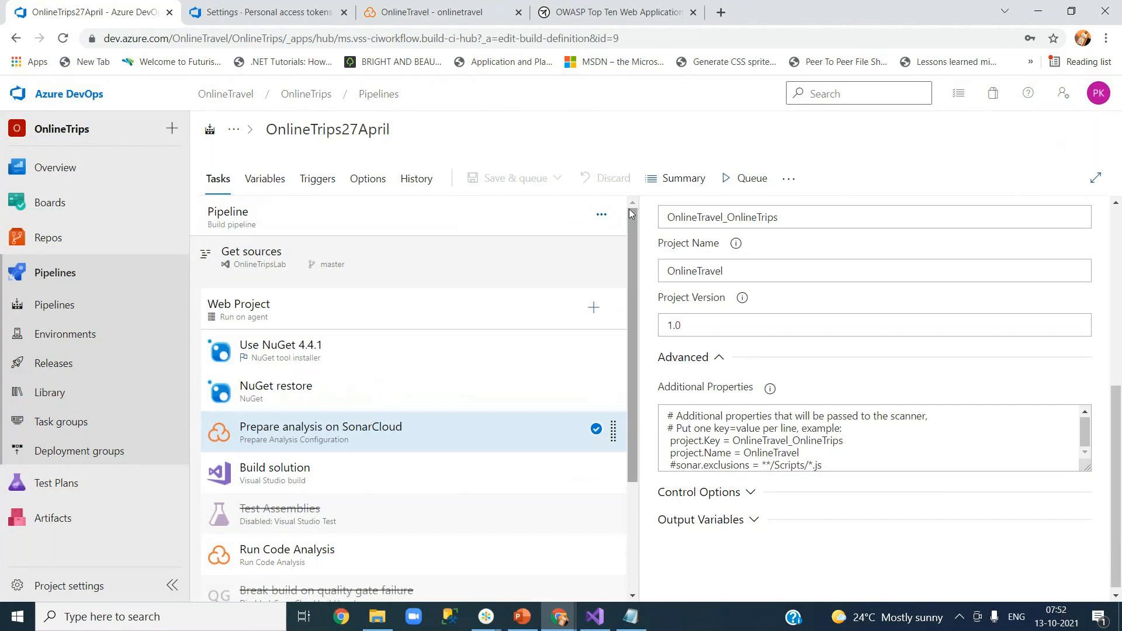
pyautogui.click(750, 181)
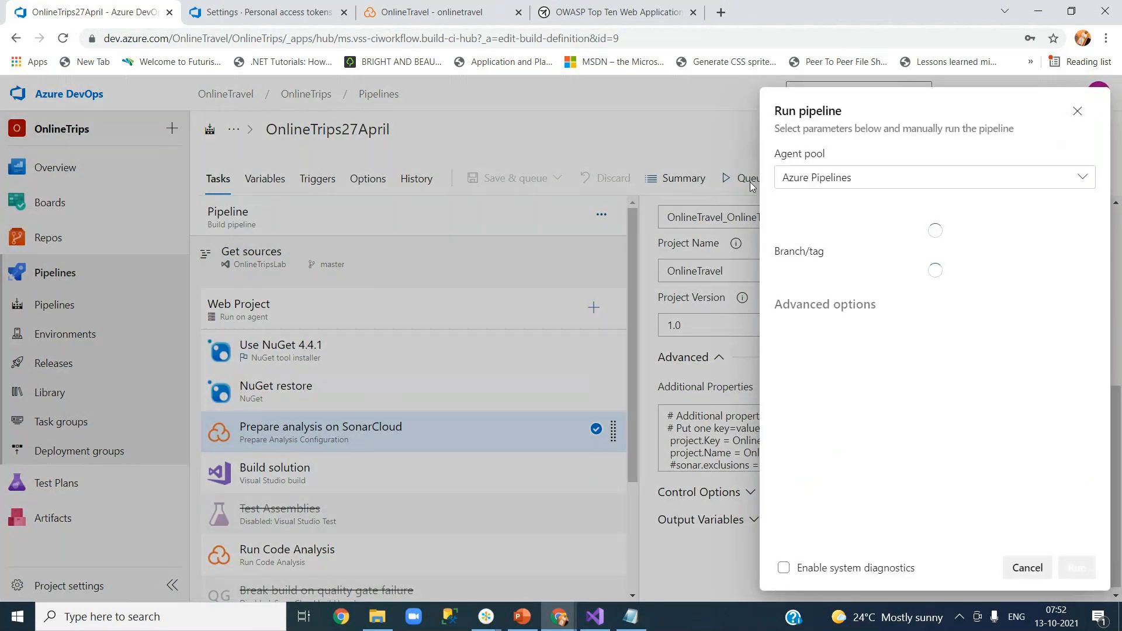
# Queue run 20211013.2 of the pipeline and go back to the SonarCloud OnlineTravel dashboard.
pyautogui.click(1073, 559)
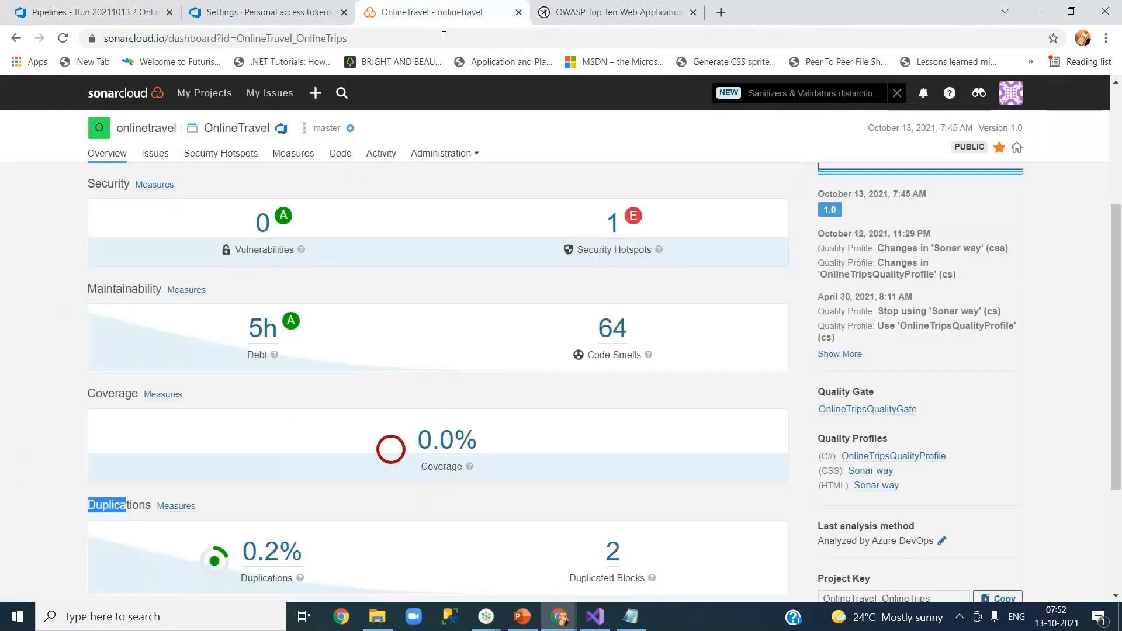
pyautogui.click(432, 11)
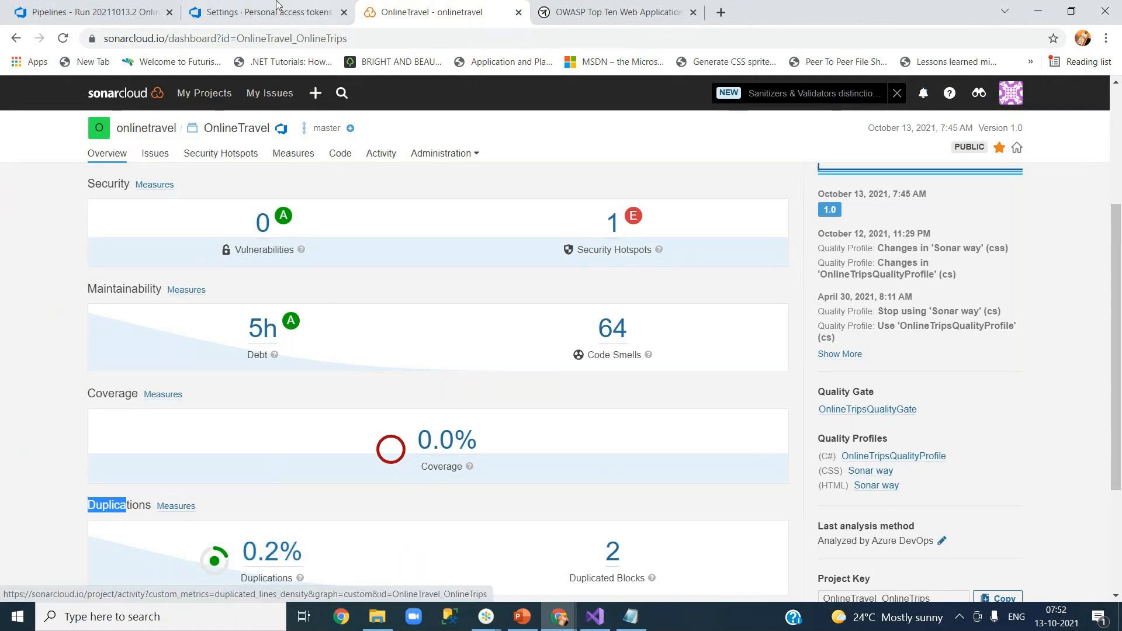
# Return to Azure DevOps run 20211013.2 and follow the Run Code Analysis log until ANALYSIS SUCCESSFUL.
pyautogui.click(124, 10)
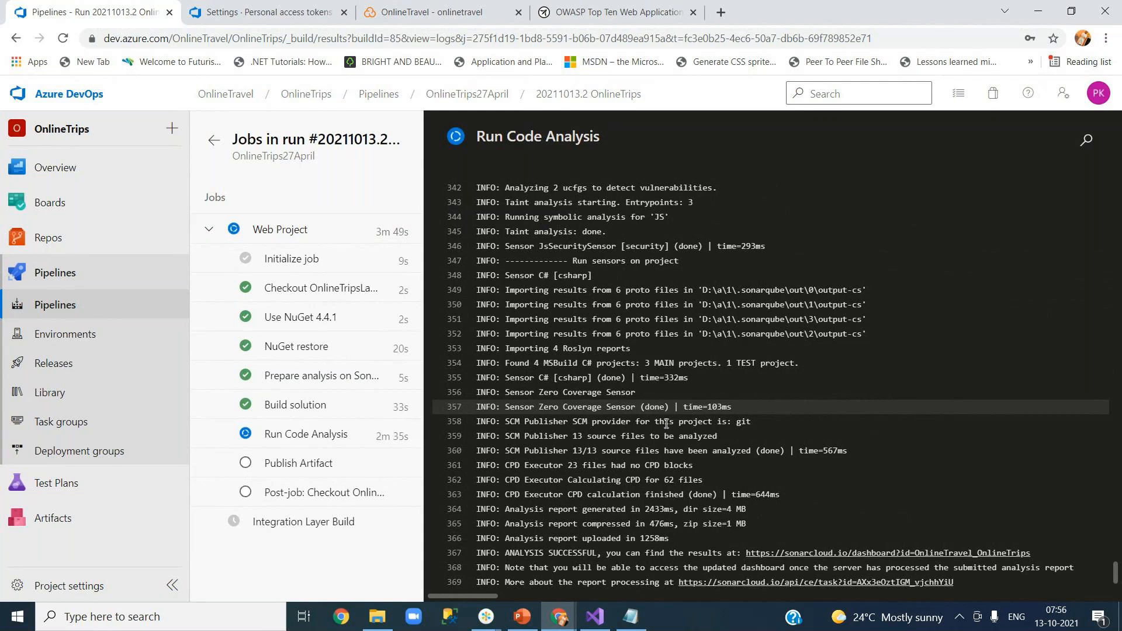
# Highlight the ANALYSIS SUCCESSFUL line in run 20211013.2's Run Code Analysis log.
pyautogui.moveTo(512, 553); pyautogui.dragTo(595, 554)
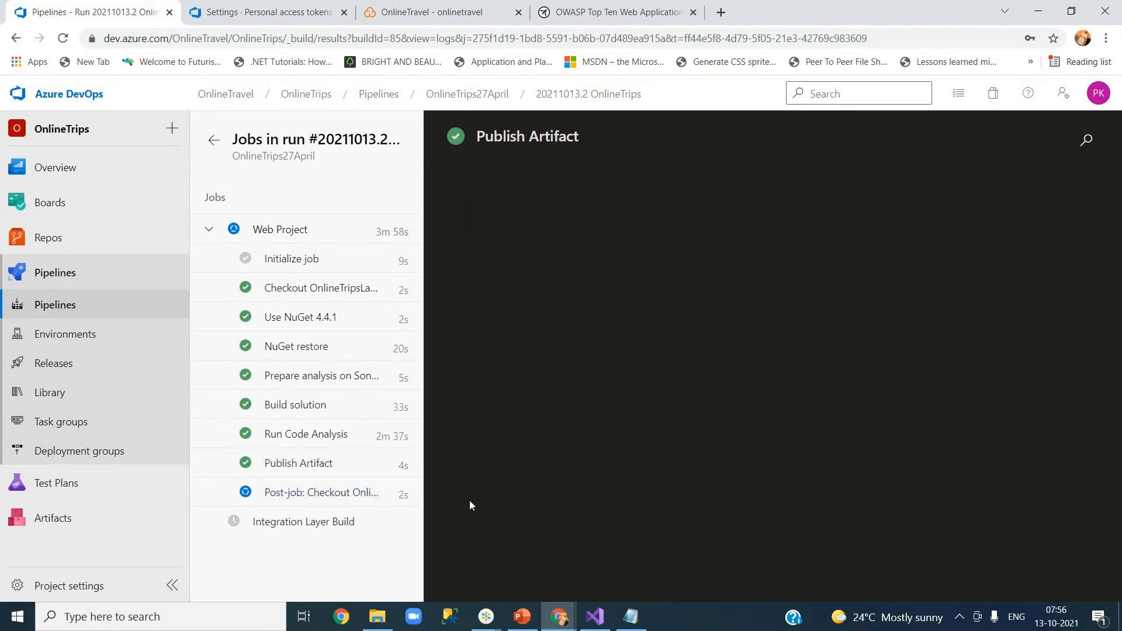
# Switch to the OnlineTravel SonarCloud dashboard and scroll through its metric summary.
pyautogui.click(452, 16)
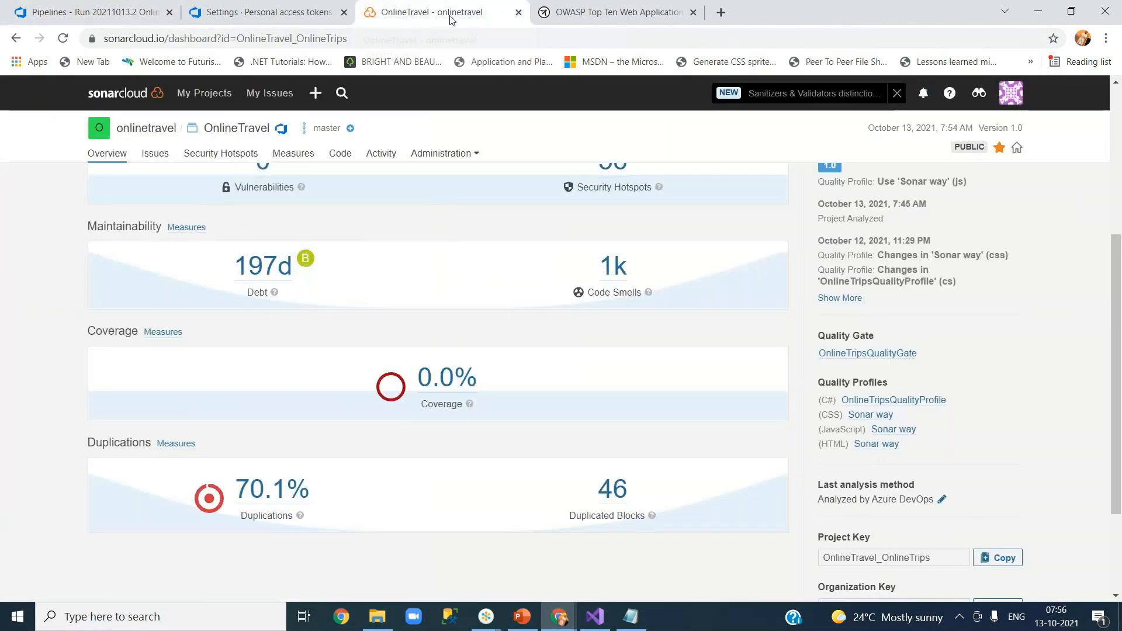
pyautogui.scroll(6, 431, 285)
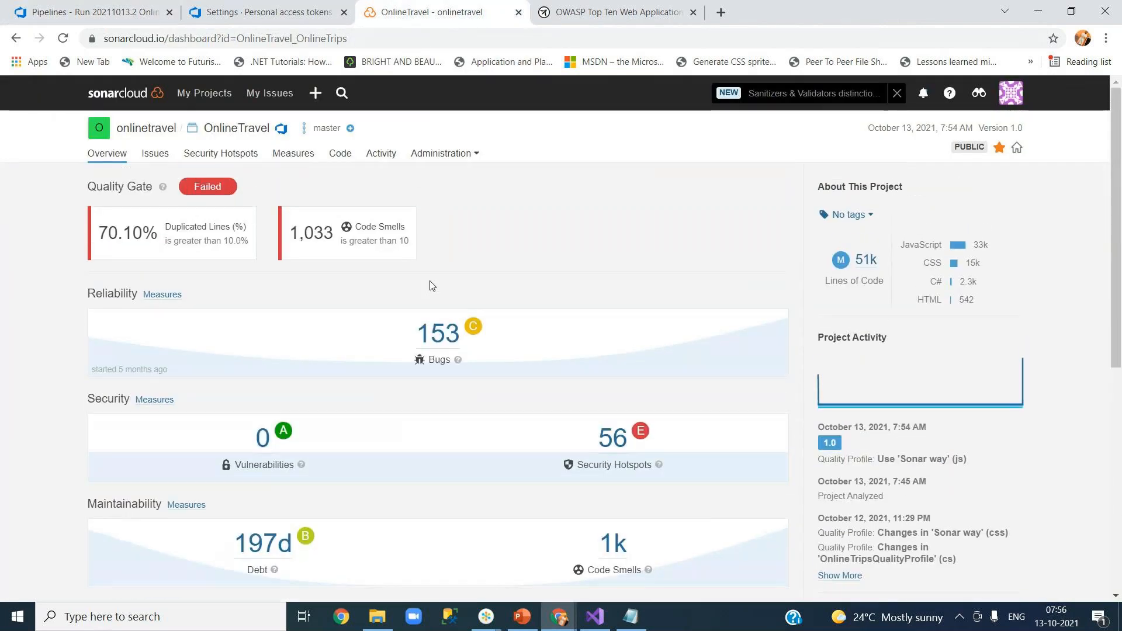
pyautogui.scroll(-9, 431, 285)
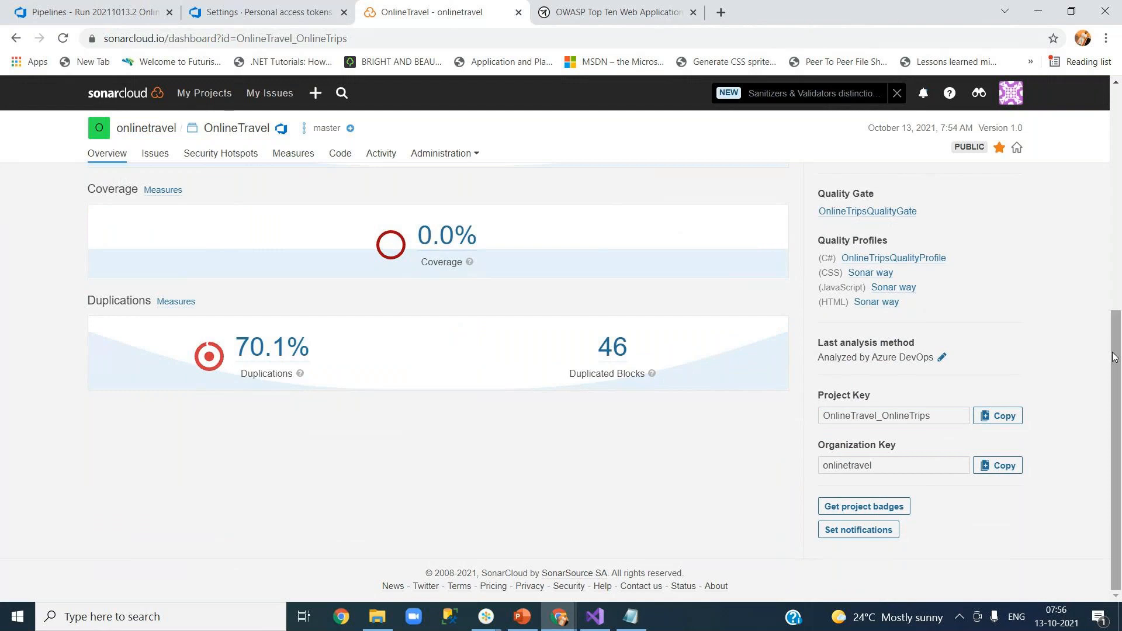
pyautogui.moveTo(1114, 348); pyautogui.dragTo(1115, 223)
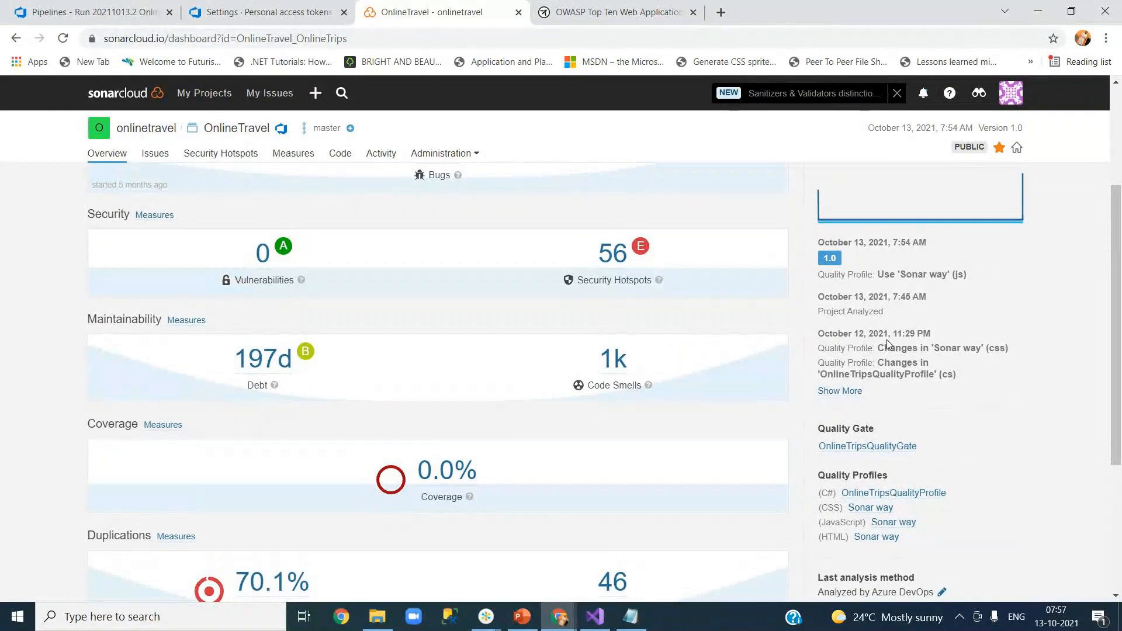
pyautogui.moveTo(1118, 335); pyautogui.dragTo(1115, 246)
# Reload the dashboard and highlight the latest 7:54 AM analysis time in project activity.
pyautogui.press('F5')
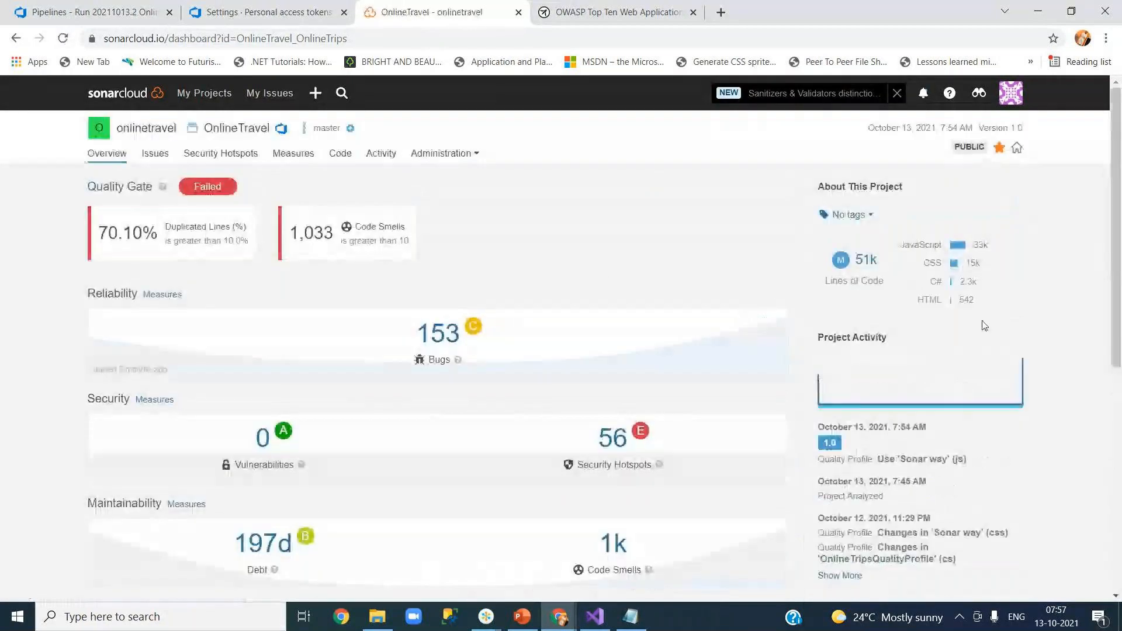
pyautogui.moveTo(1117, 301); pyautogui.dragTo(1119, 403)
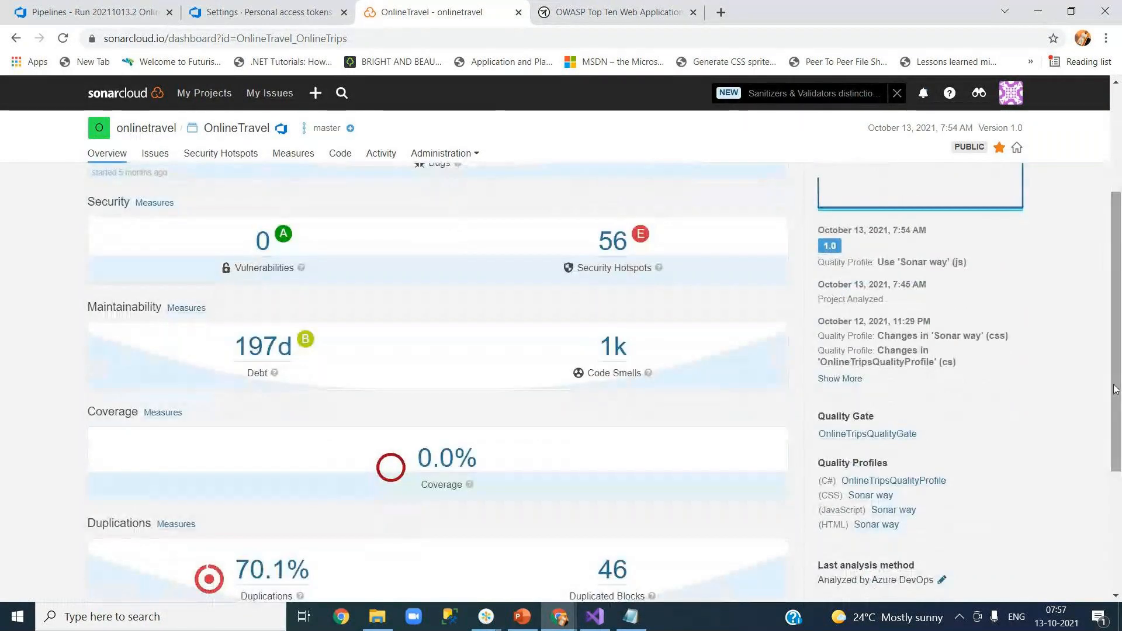
pyautogui.moveTo(897, 231); pyautogui.dragTo(929, 234)
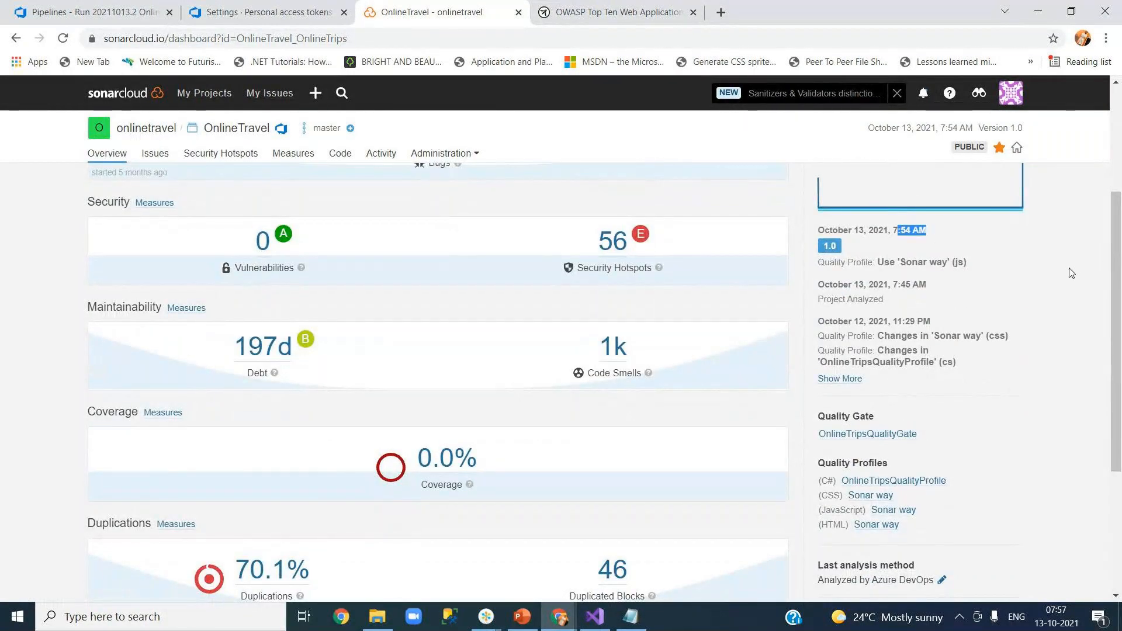
pyautogui.moveTo(1120, 296); pyautogui.dragTo(1119, 407)
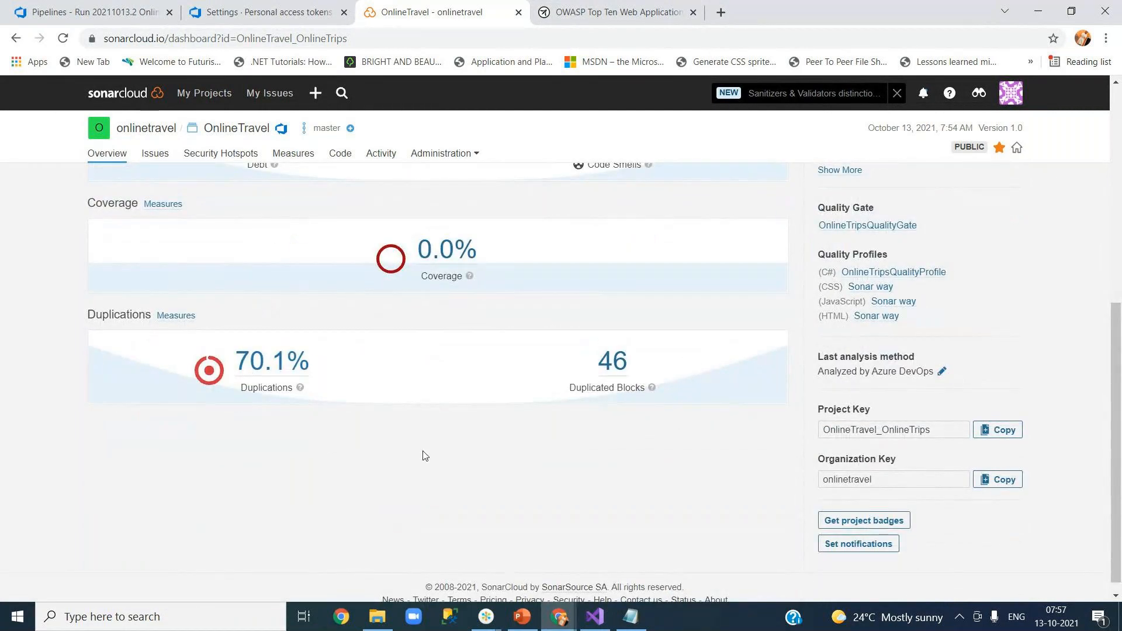
pyautogui.scroll(7, 425, 455)
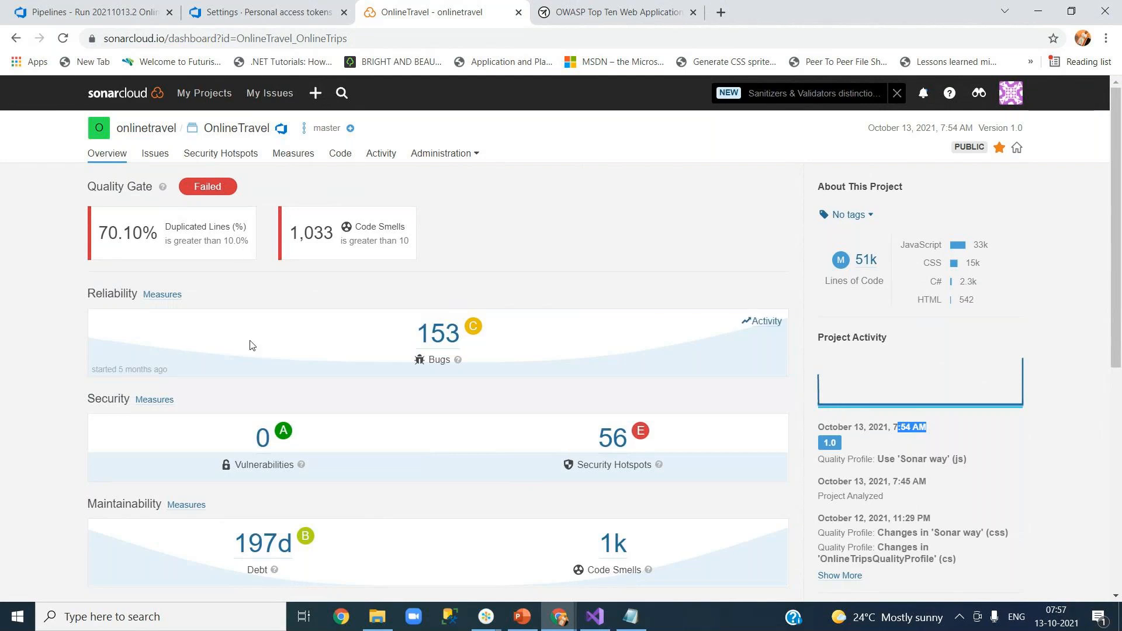
pyautogui.moveTo(1118, 270); pyautogui.dragTo(1118, 323)
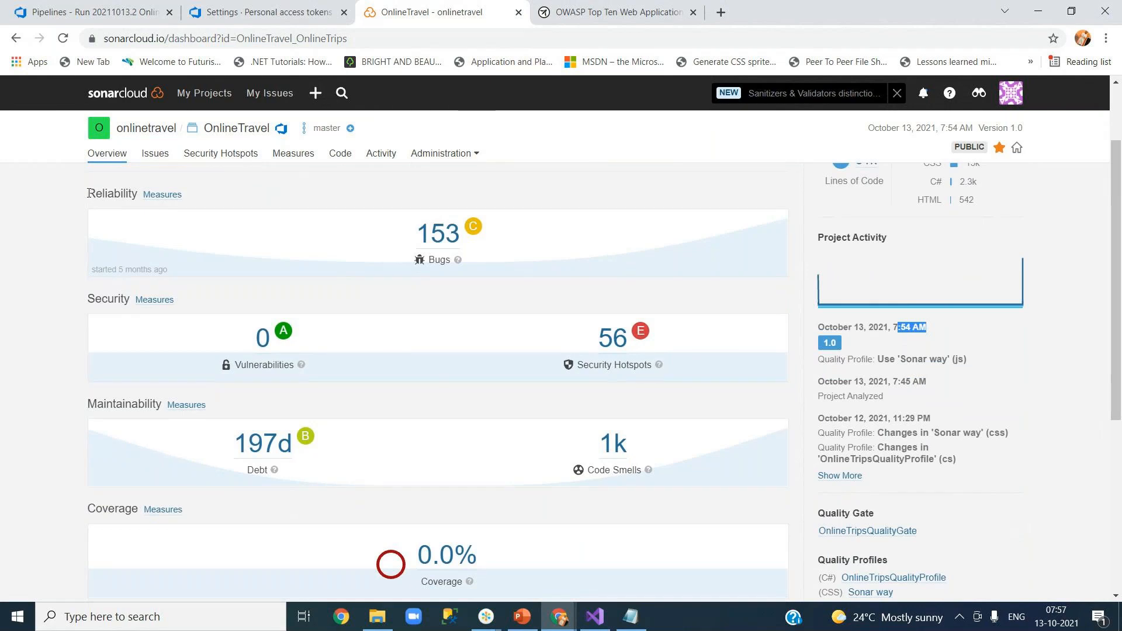
pyautogui.moveTo(88, 192); pyautogui.dragTo(138, 192)
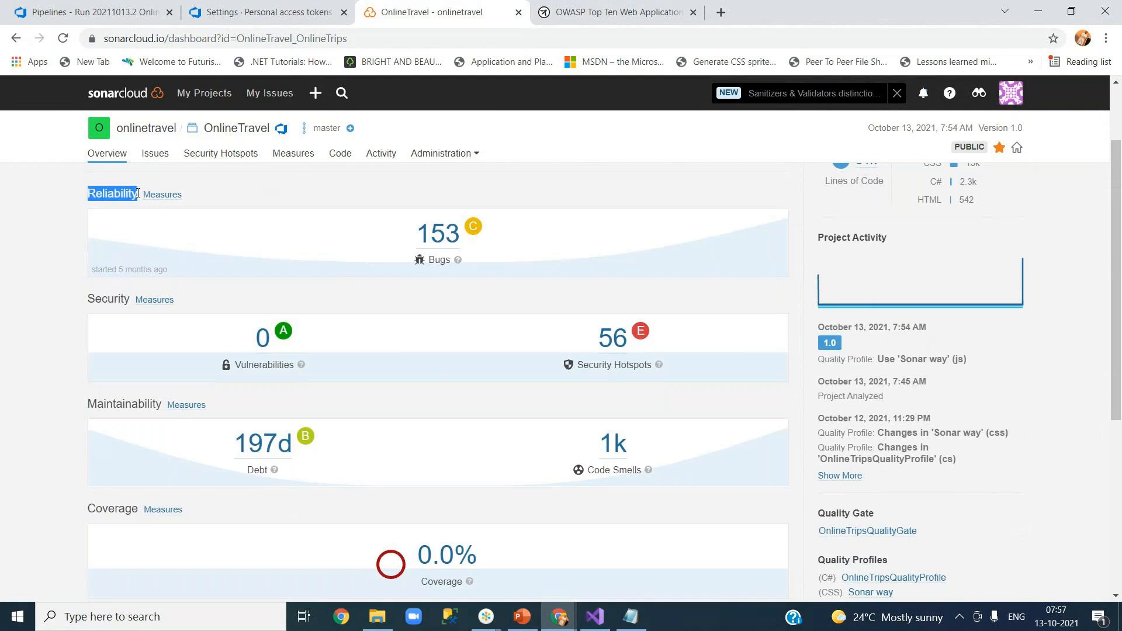
pyautogui.click(113, 191)
pyautogui.moveTo(90, 193); pyautogui.dragTo(134, 194)
pyautogui.tripleClick(103, 298)
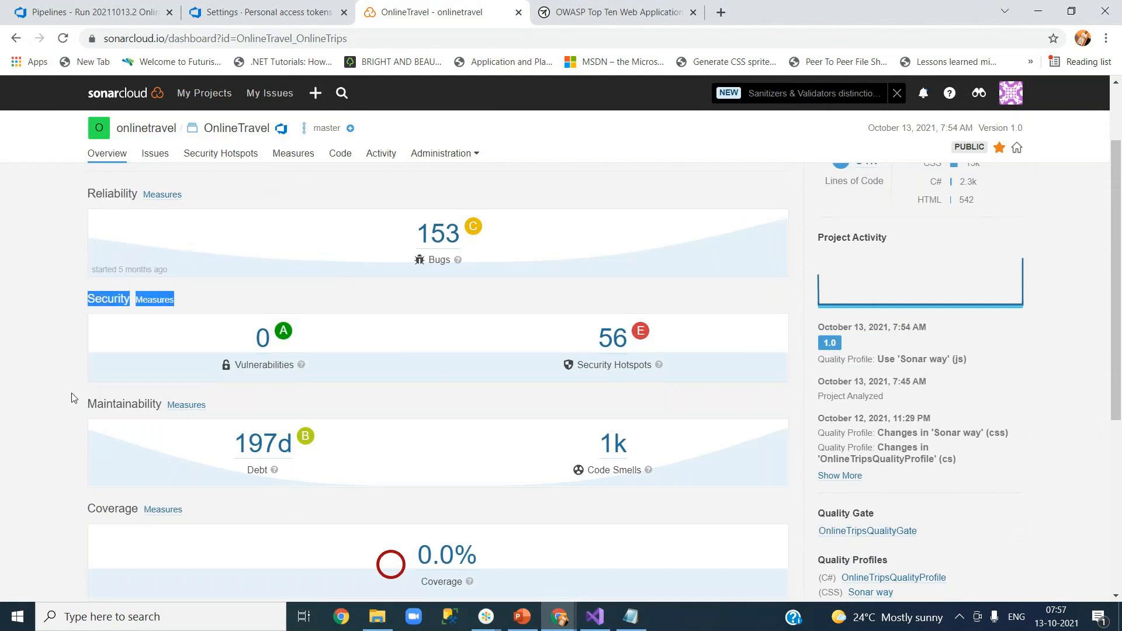
pyautogui.click(68, 408)
pyautogui.moveTo(98, 407); pyautogui.dragTo(127, 406)
pyautogui.click(54, 458)
pyautogui.scroll(-5, 57, 468)
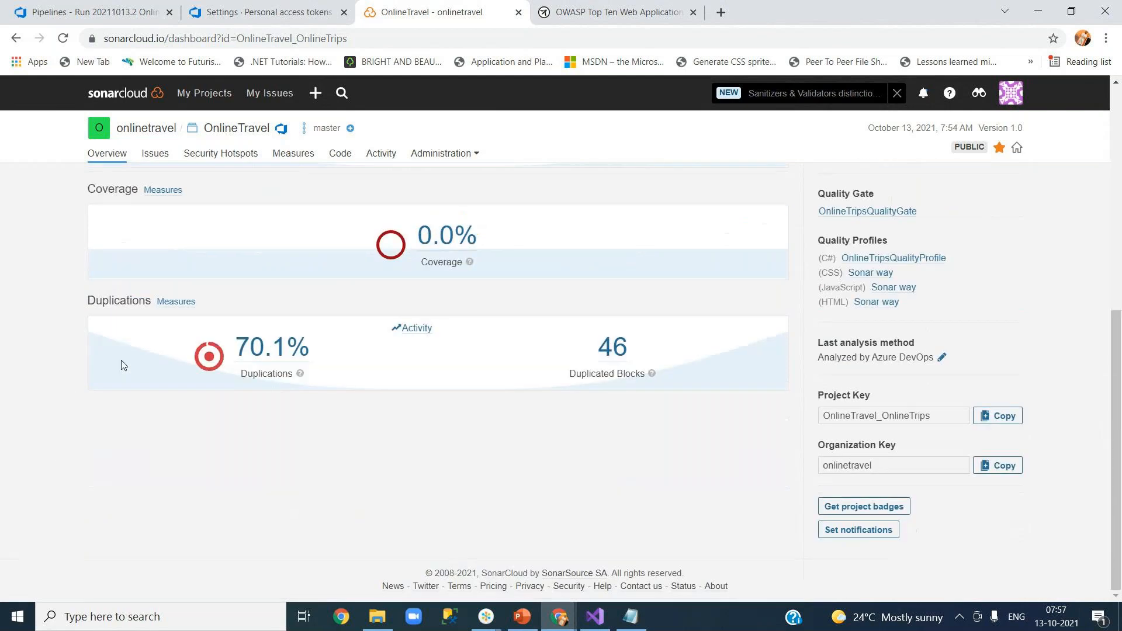
pyautogui.tripleClick(104, 188)
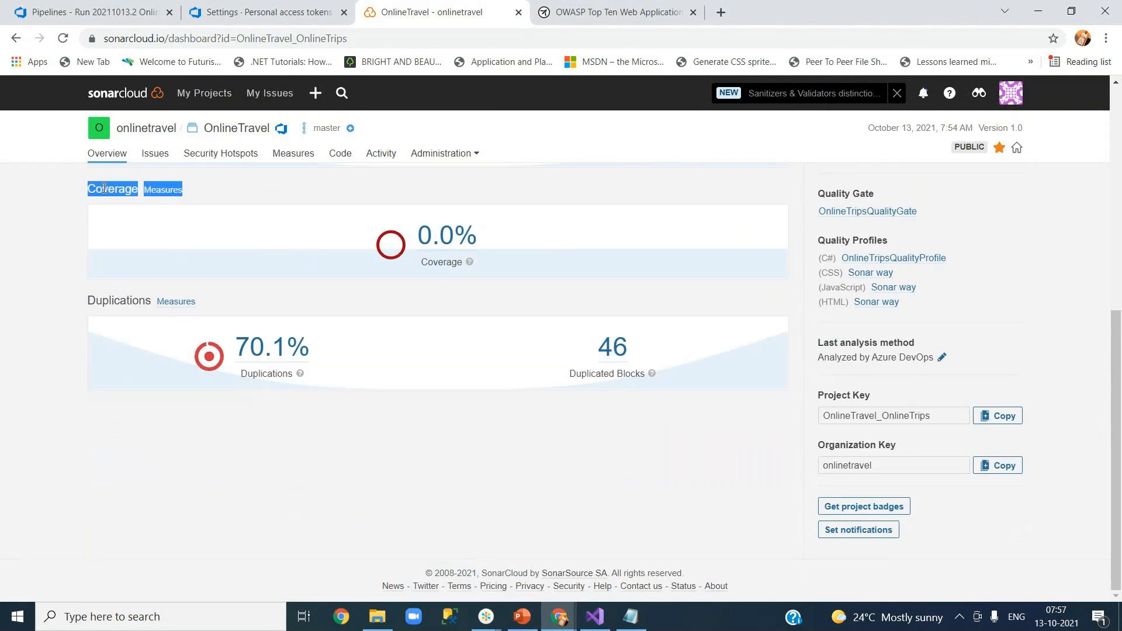
pyautogui.tripleClick(112, 302)
pyautogui.click(216, 439)
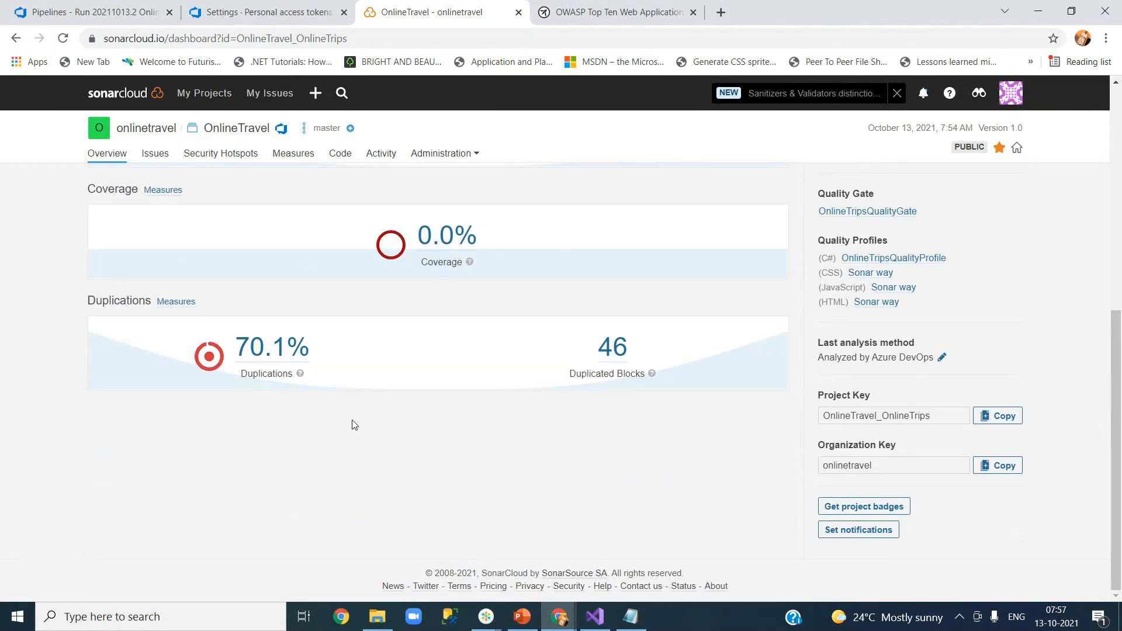
pyautogui.moveTo(1119, 365); pyautogui.dragTo(1119, 139)
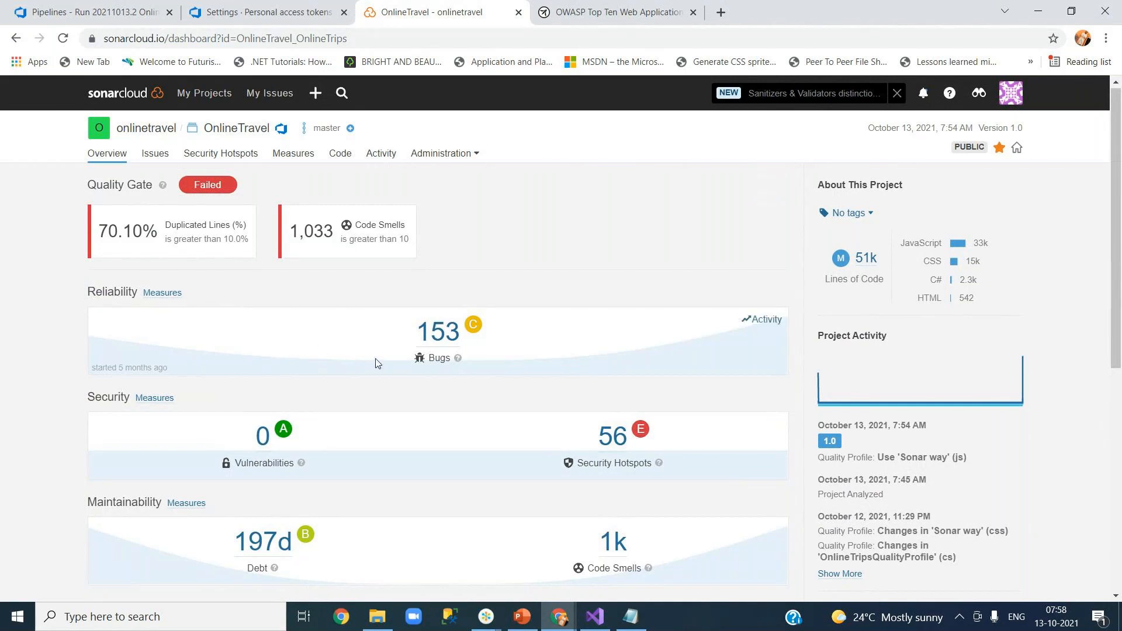
pyautogui.moveTo(481, 338)
pyautogui.moveTo(457, 360)
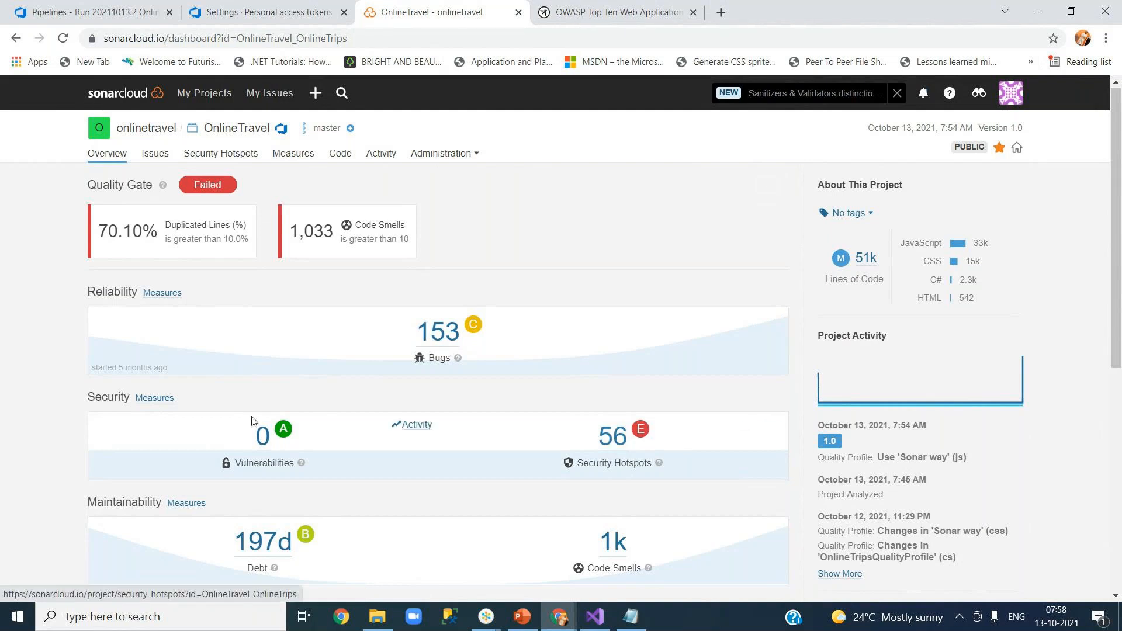
pyautogui.scroll(-3, 1118, 309)
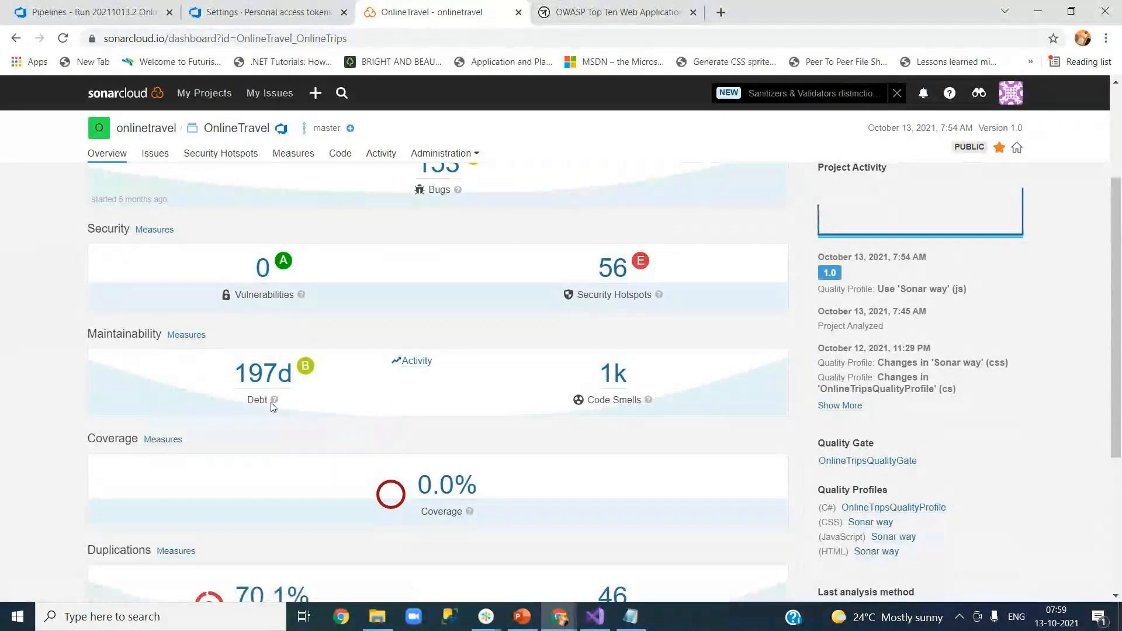
pyautogui.moveTo(272, 406)
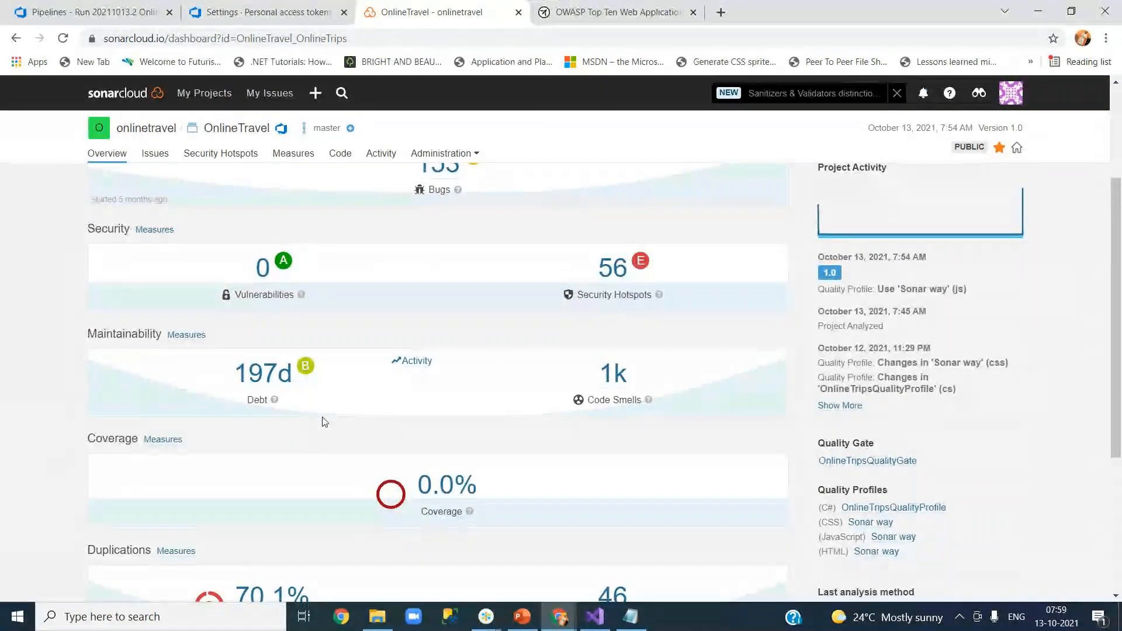
pyautogui.moveTo(110, 440); pyautogui.dragTo(120, 440)
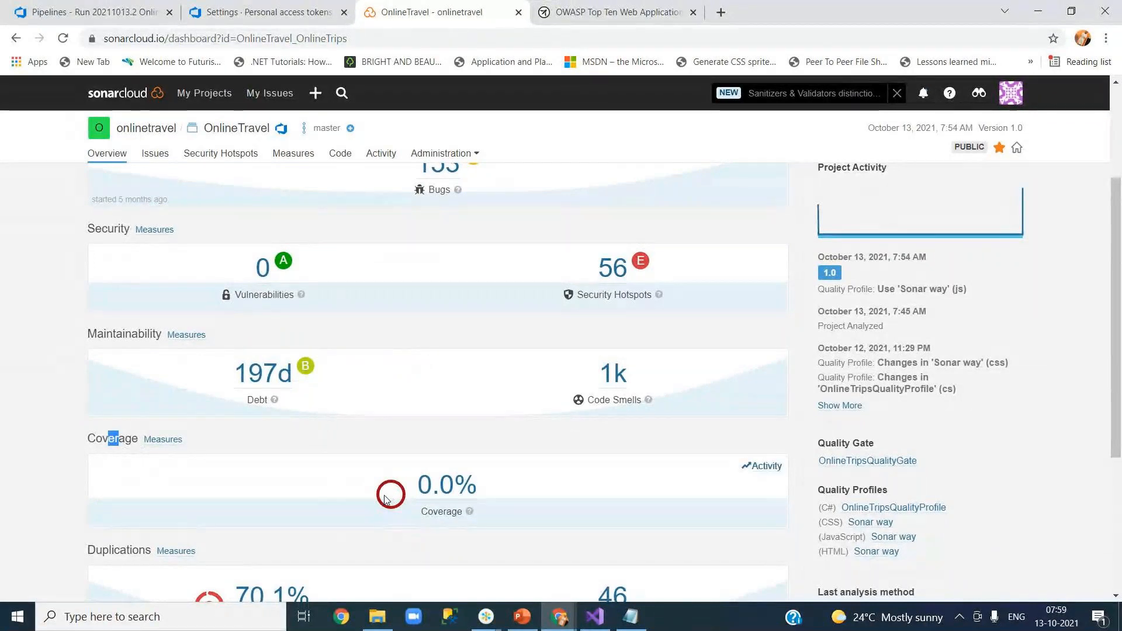
pyautogui.moveTo(1117, 425); pyautogui.dragTo(1120, 485)
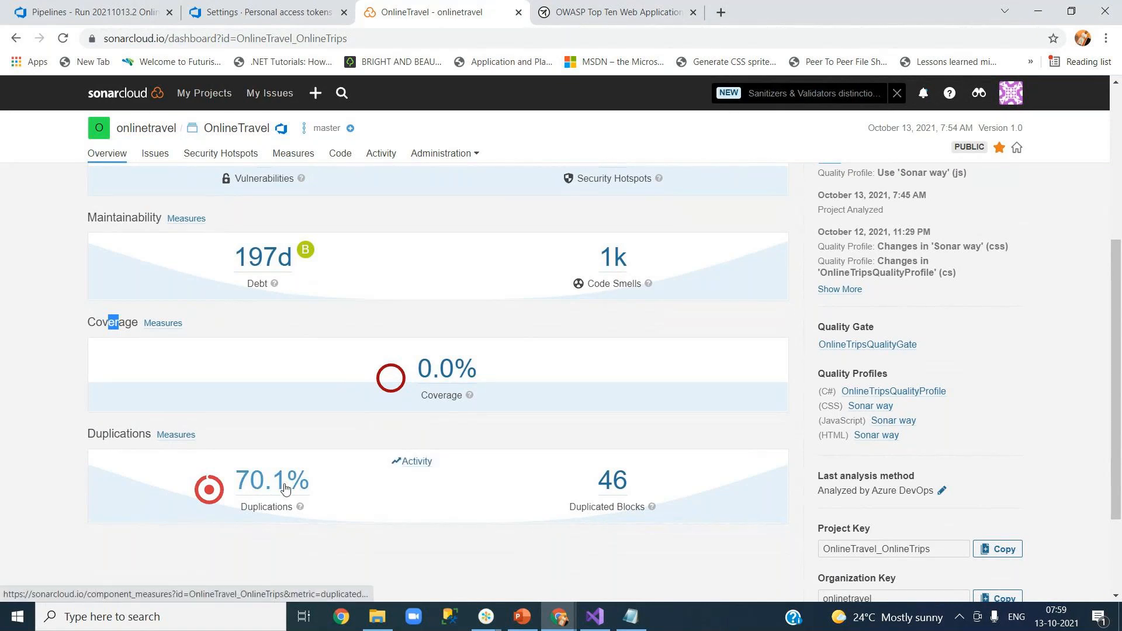
pyautogui.moveTo(1120, 358); pyautogui.dragTo(1119, 223)
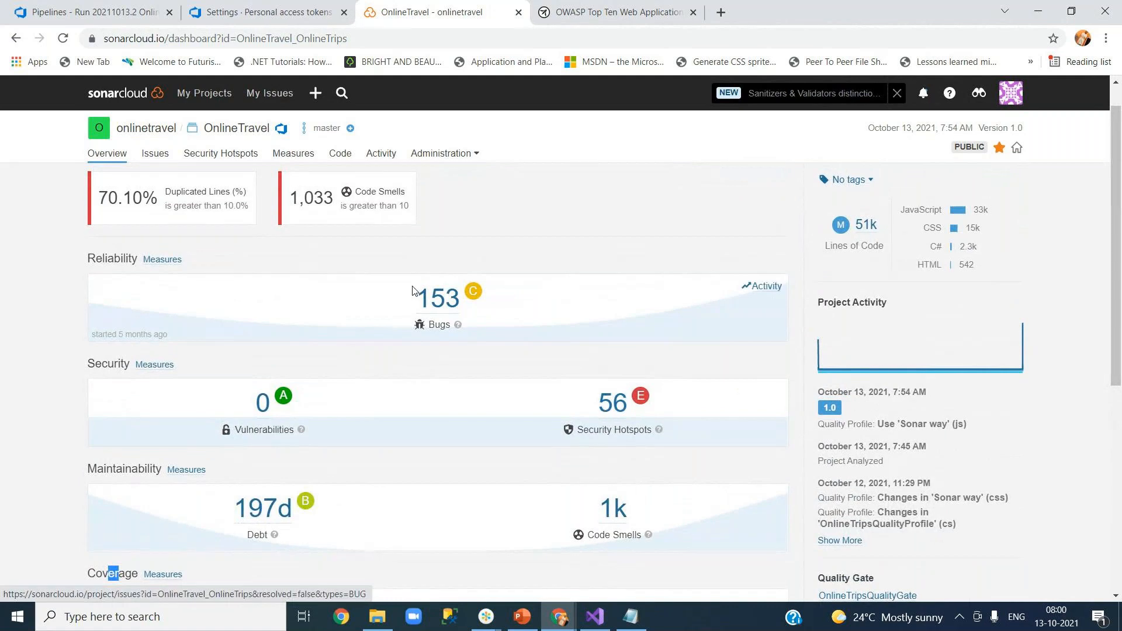
pyautogui.click(439, 299)
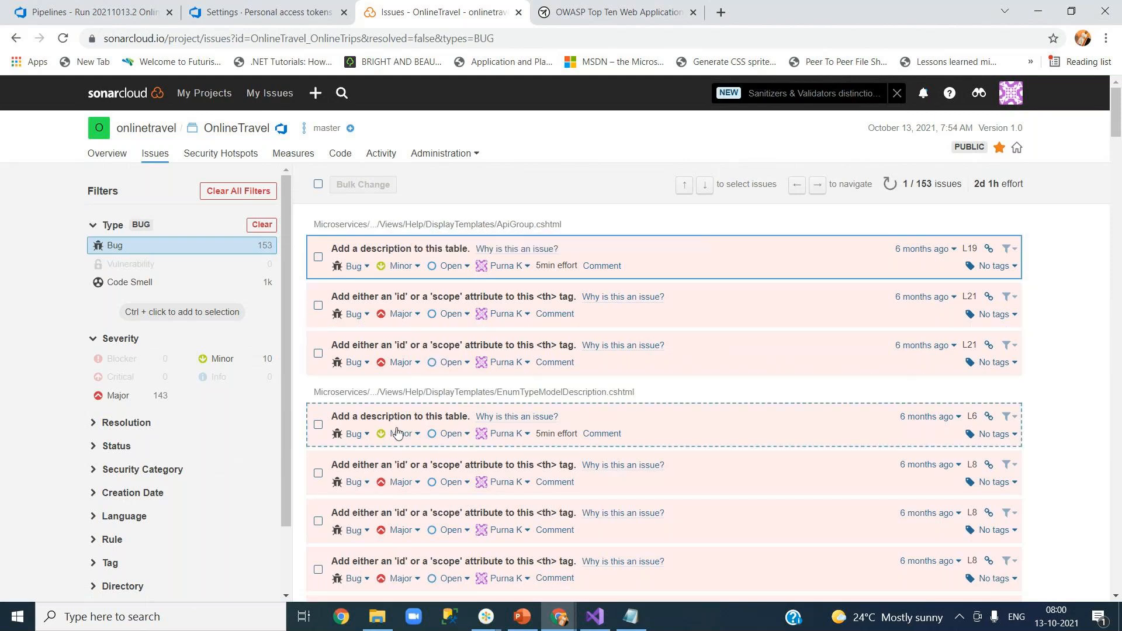
# Scroll through the 153 open bugs: 143 Major and 10 Minor.
pyautogui.scroll(-12, 396, 433)
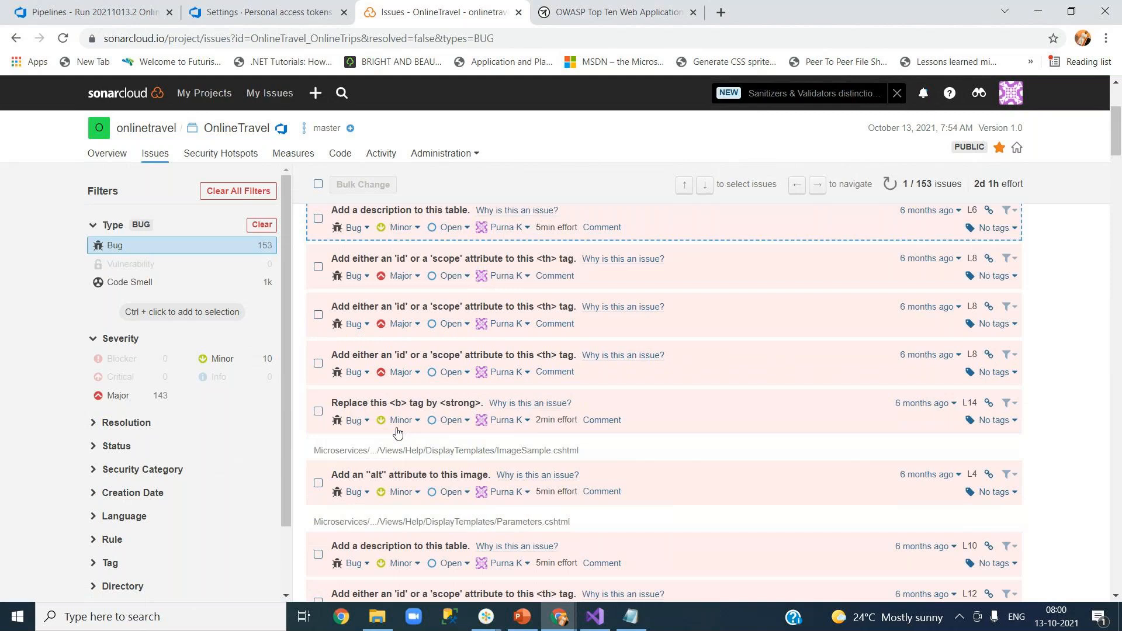
pyautogui.scroll(-10, 397, 432)
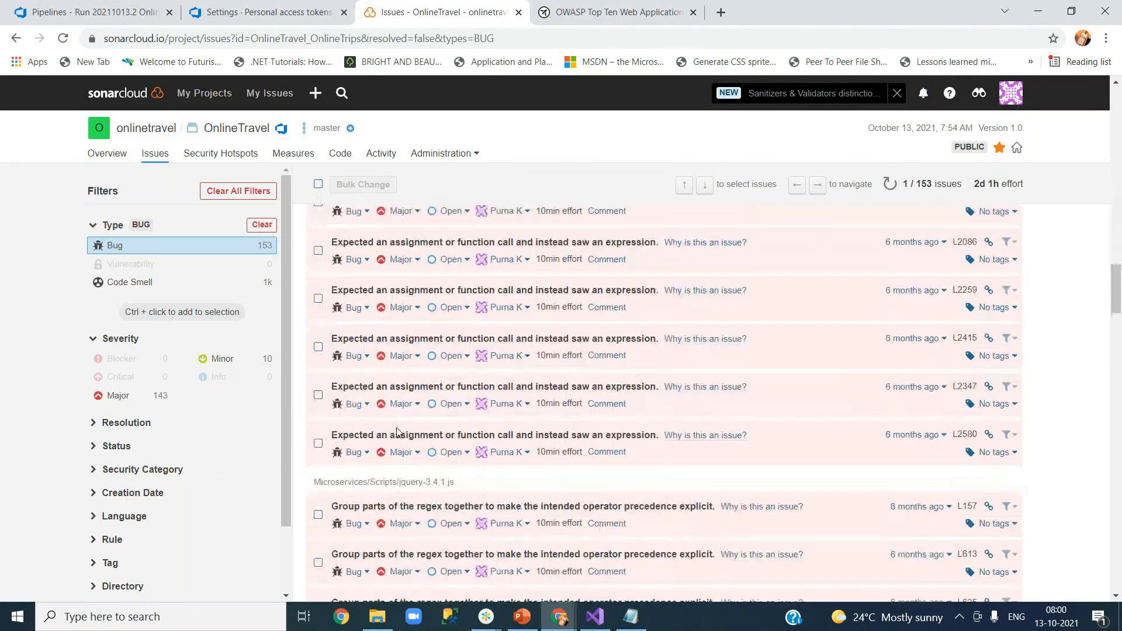
pyautogui.scroll(20, 396, 432)
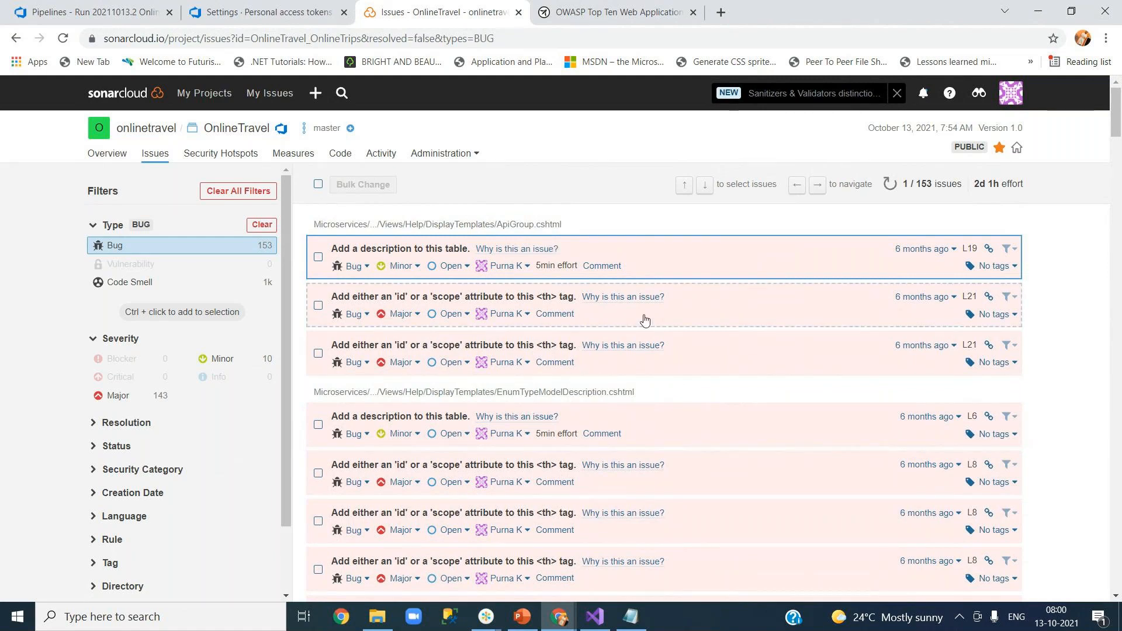
# Check the first bug's assignee and status options without changing them, leaving it Open.
pyautogui.click(526, 268)
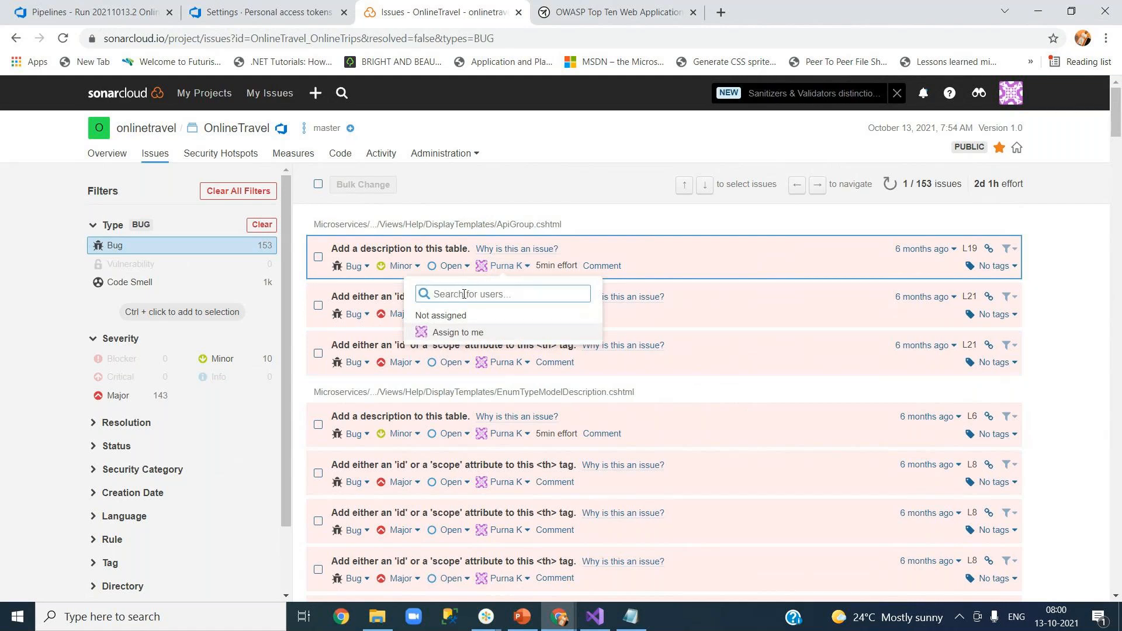
pyautogui.click(461, 332)
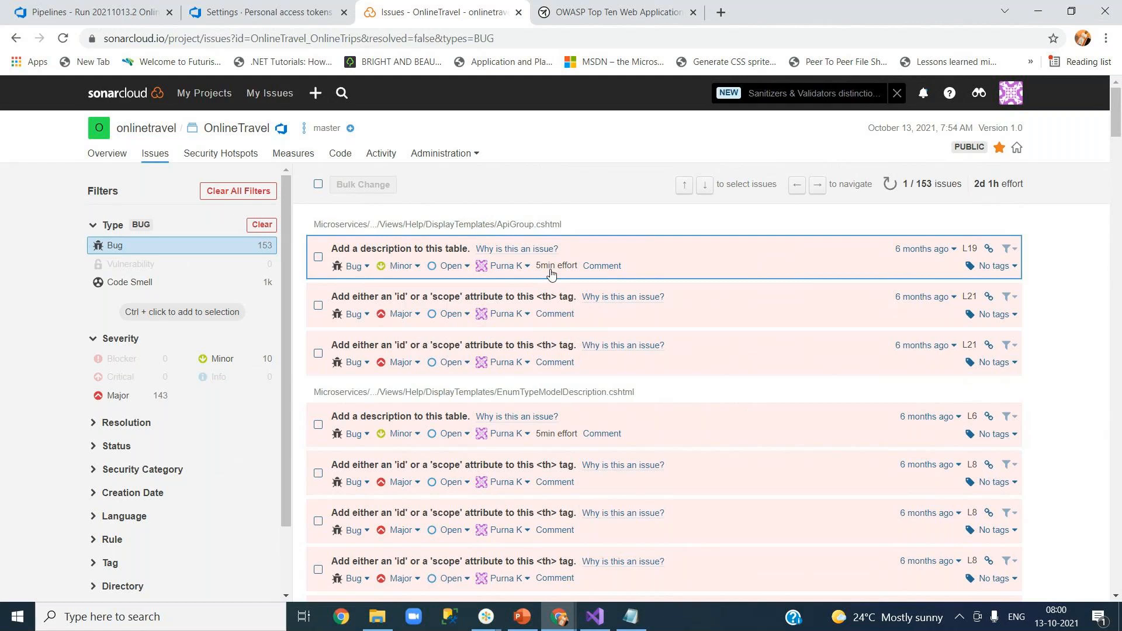
pyautogui.click(462, 266)
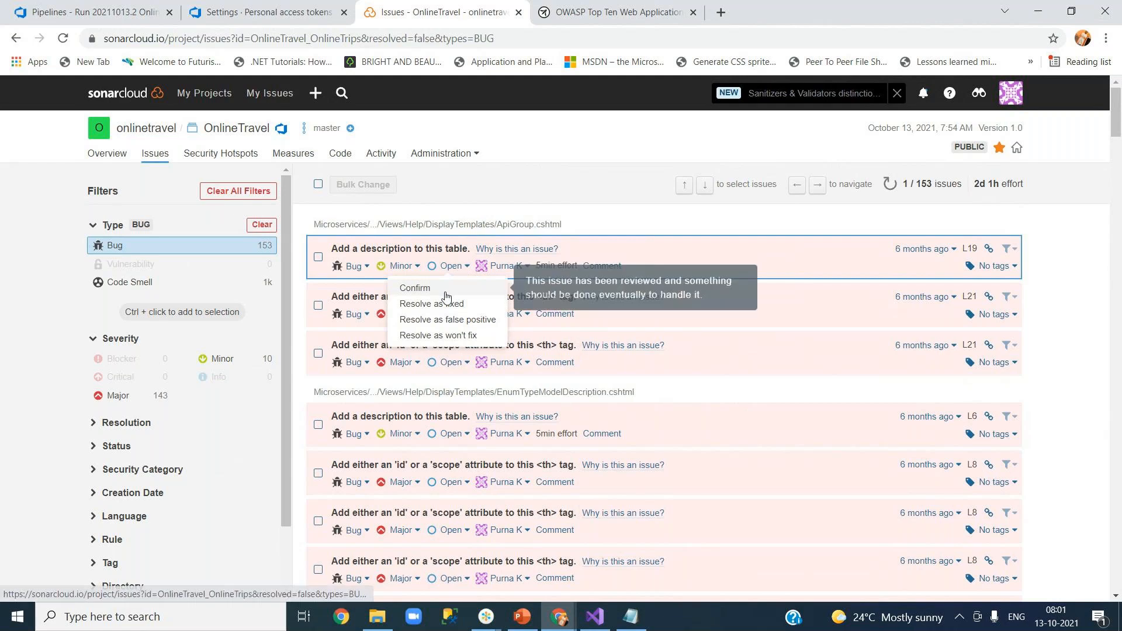
pyautogui.click(631, 228)
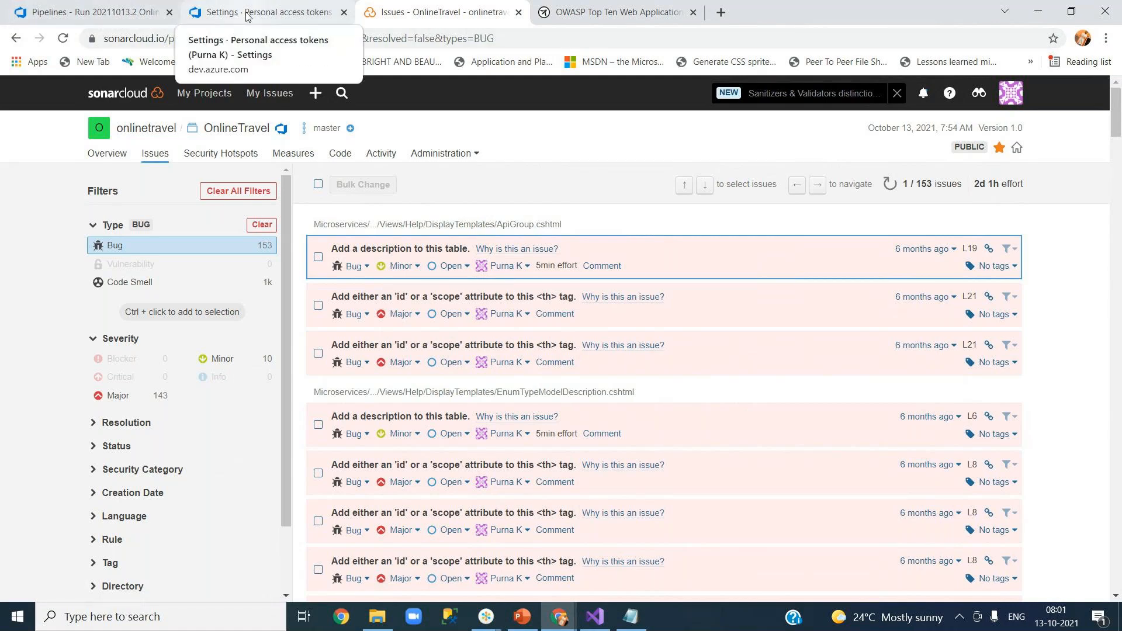
pyautogui.click(111, 12)
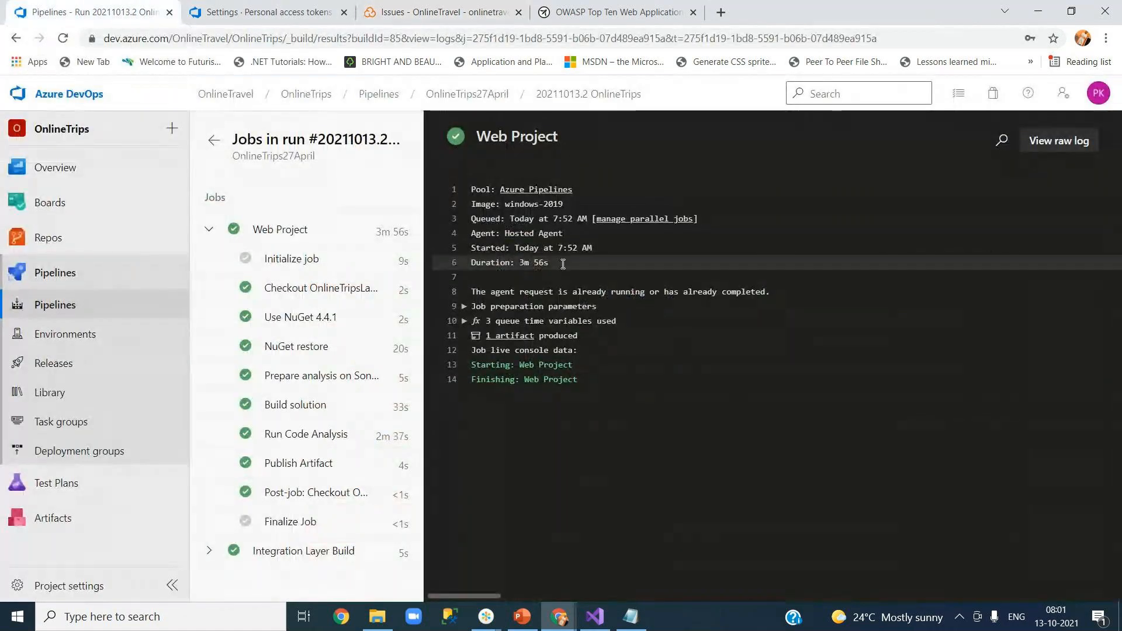
# Inspect the OnlineTrips27April Prepare analysis task's additional properties, including the commented sonar.exclusions line.
pyautogui.click(487, 98)
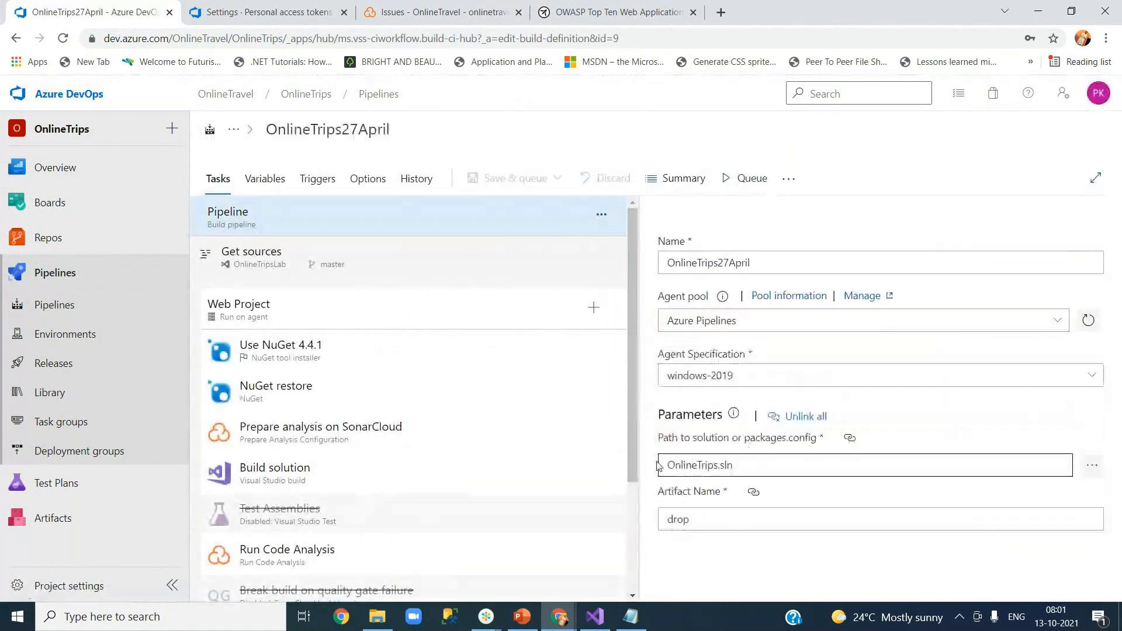
pyautogui.click(308, 436)
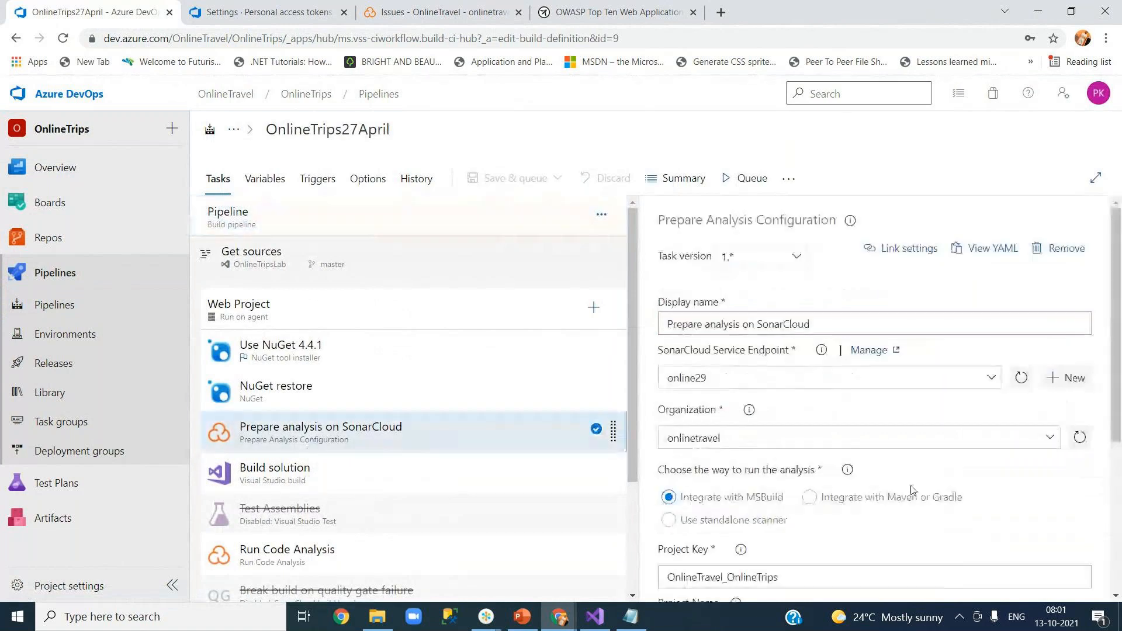
pyautogui.scroll(-1, 1118, 409)
pyautogui.scroll(-4, 1118, 409)
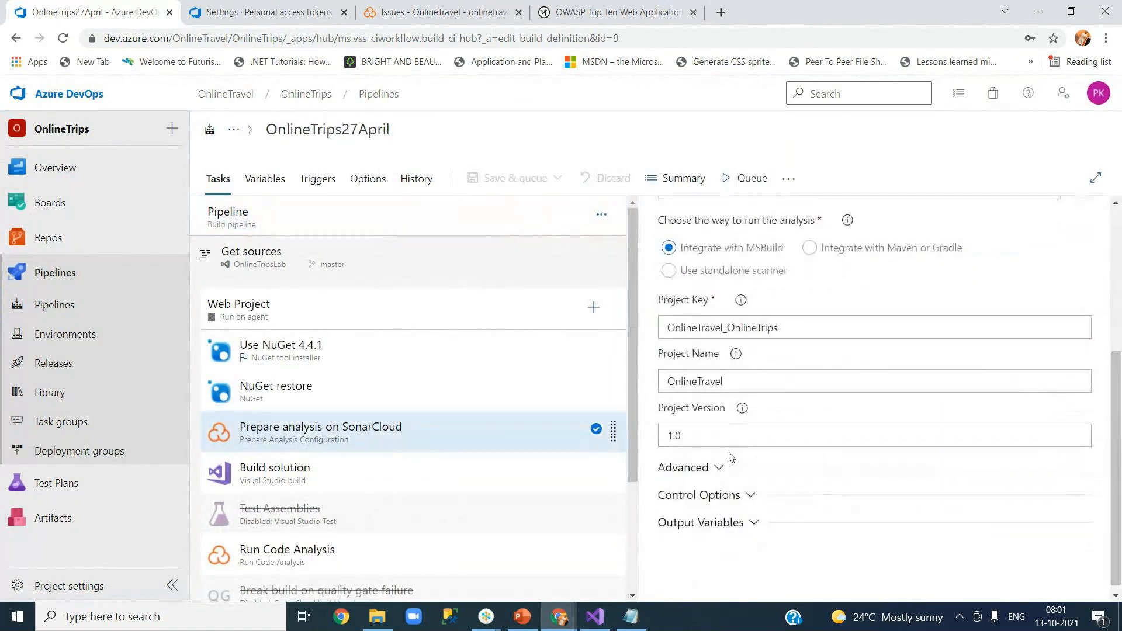
pyautogui.click(714, 468)
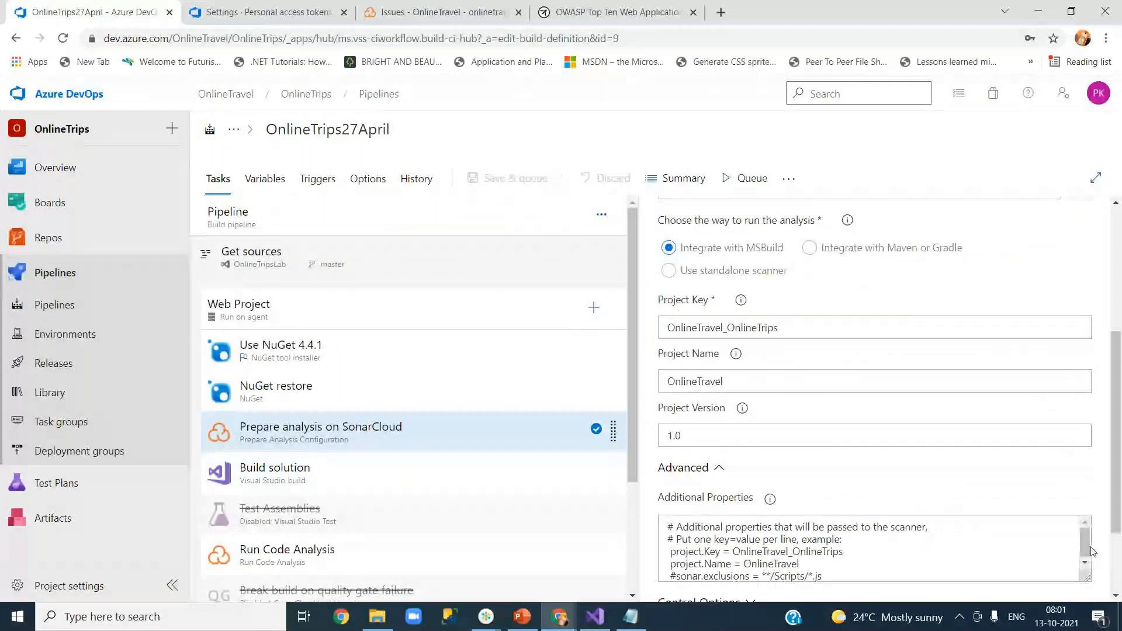
pyautogui.click(896, 576)
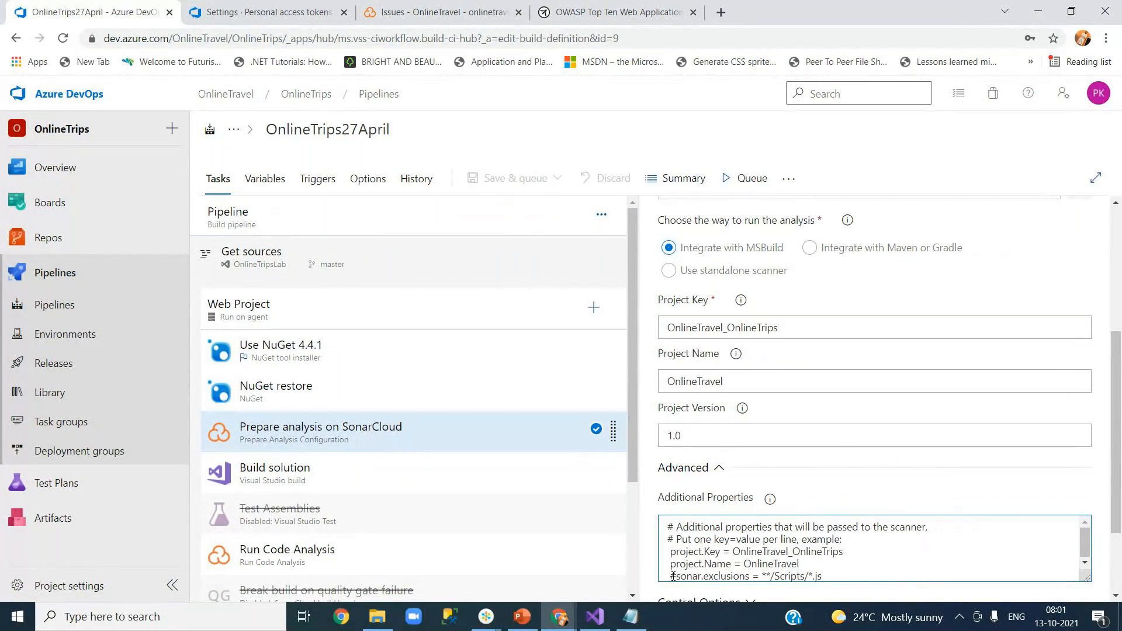
pyautogui.moveTo(670, 576); pyautogui.dragTo(840, 578)
pyautogui.click(780, 139)
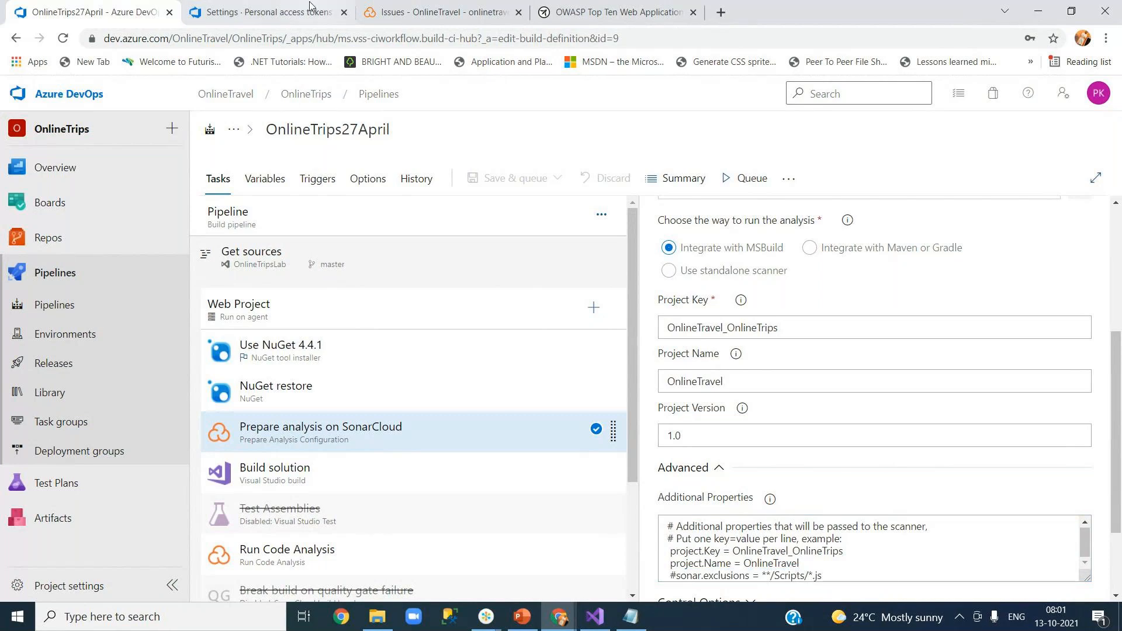
pyautogui.click(405, 18)
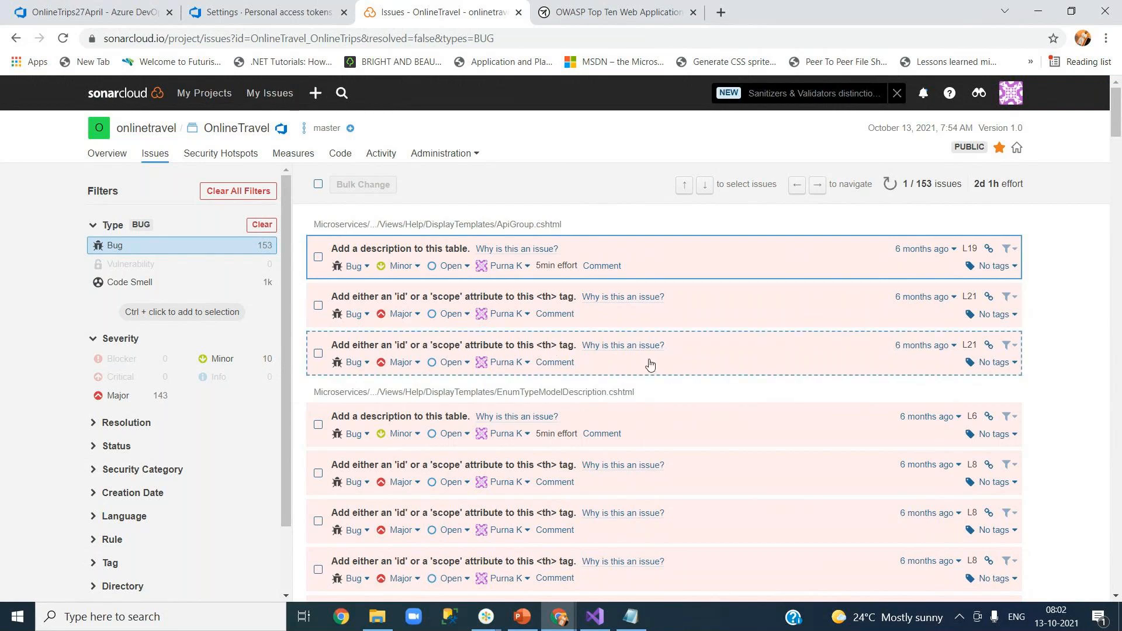
# Resolve the L21 ApiGroup.cshtml th-attribute bug as Fixed, then read the table-description rule.
pyautogui.click(464, 318)
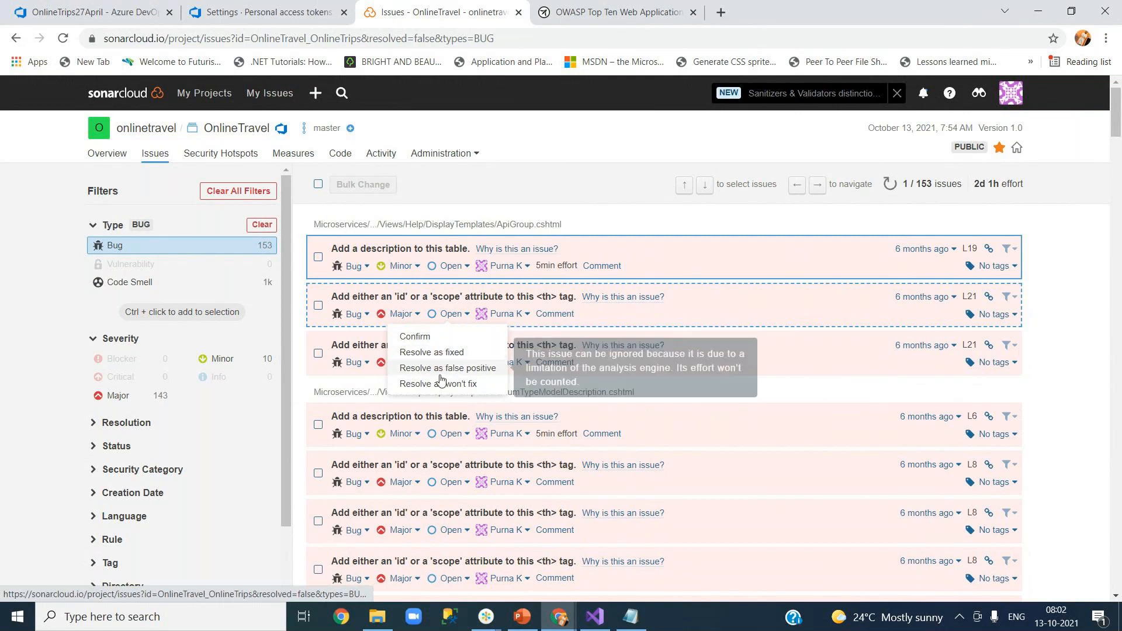
pyautogui.click(521, 316)
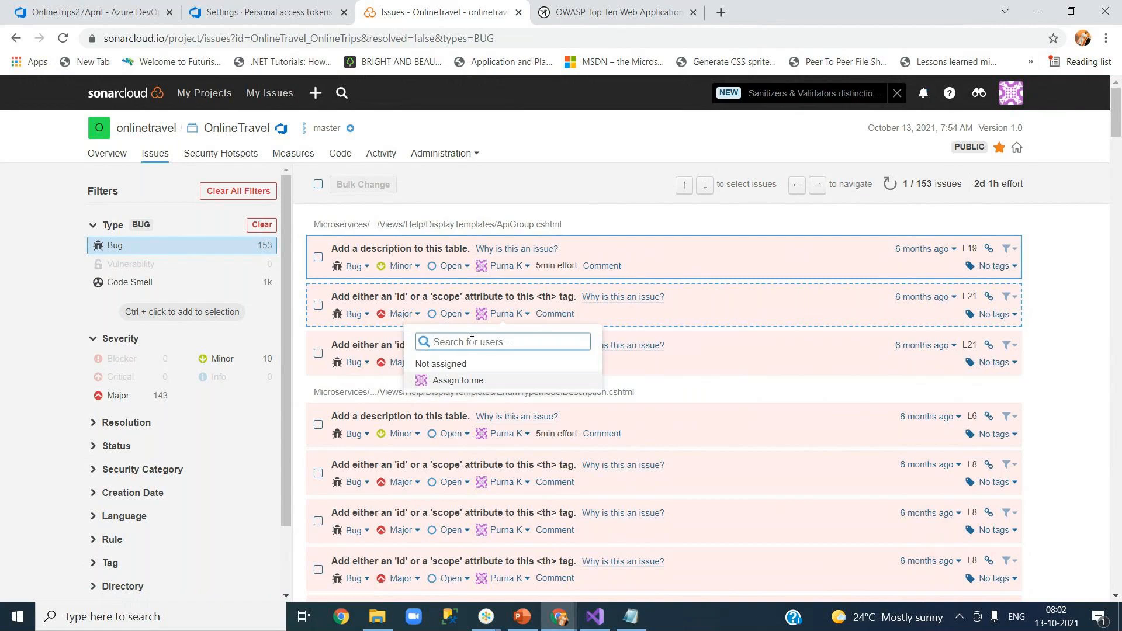
pyautogui.click(449, 314)
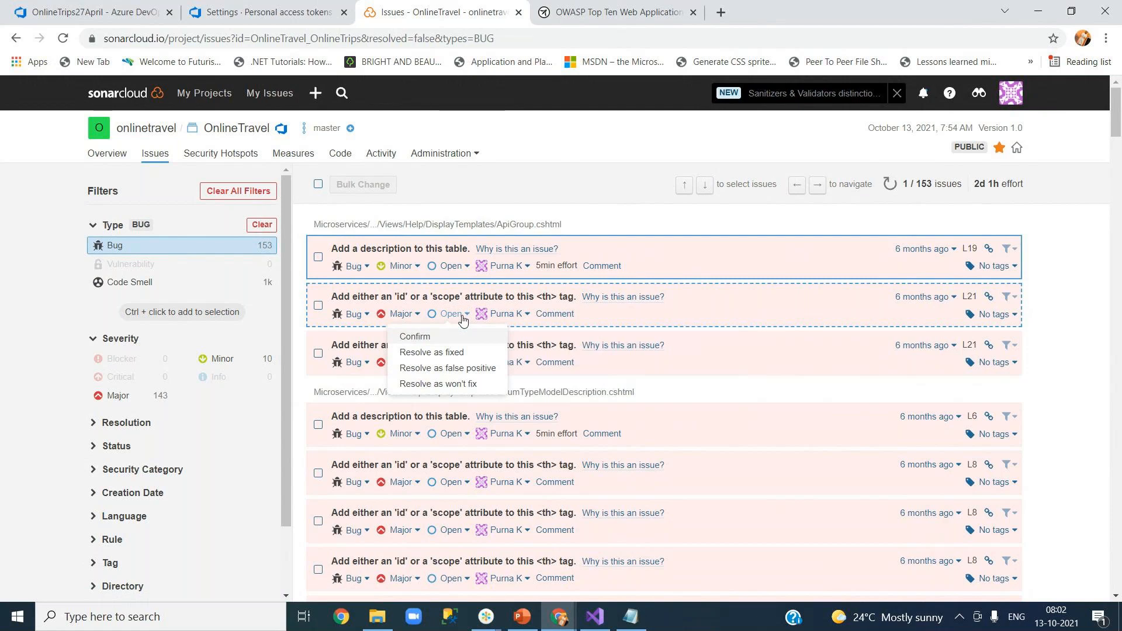
pyautogui.click(469, 358)
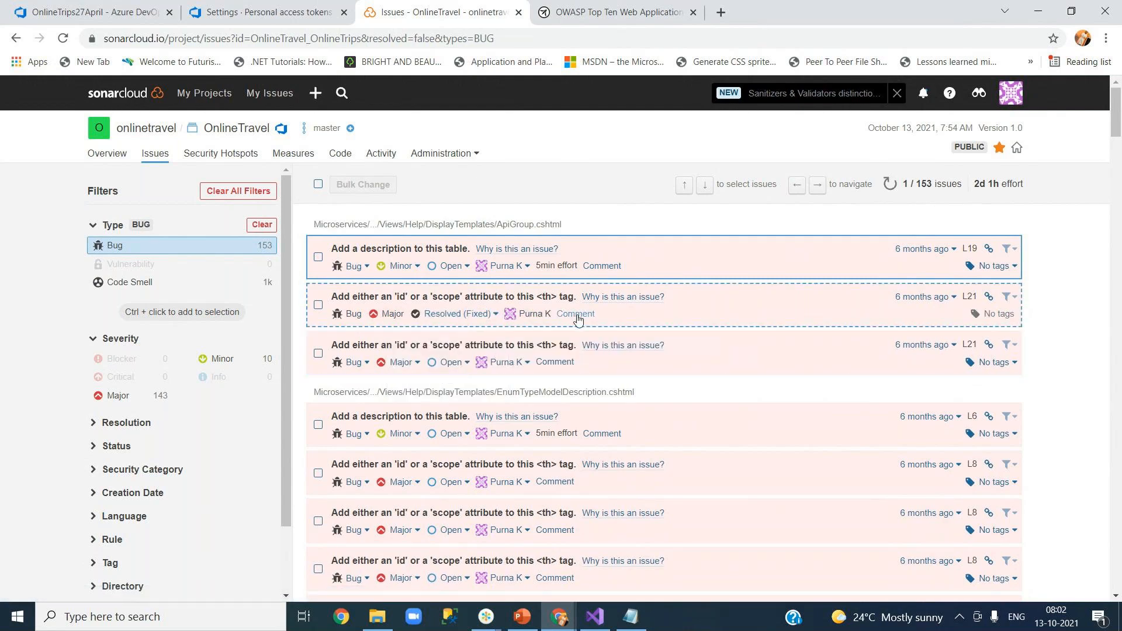
pyautogui.click(502, 250)
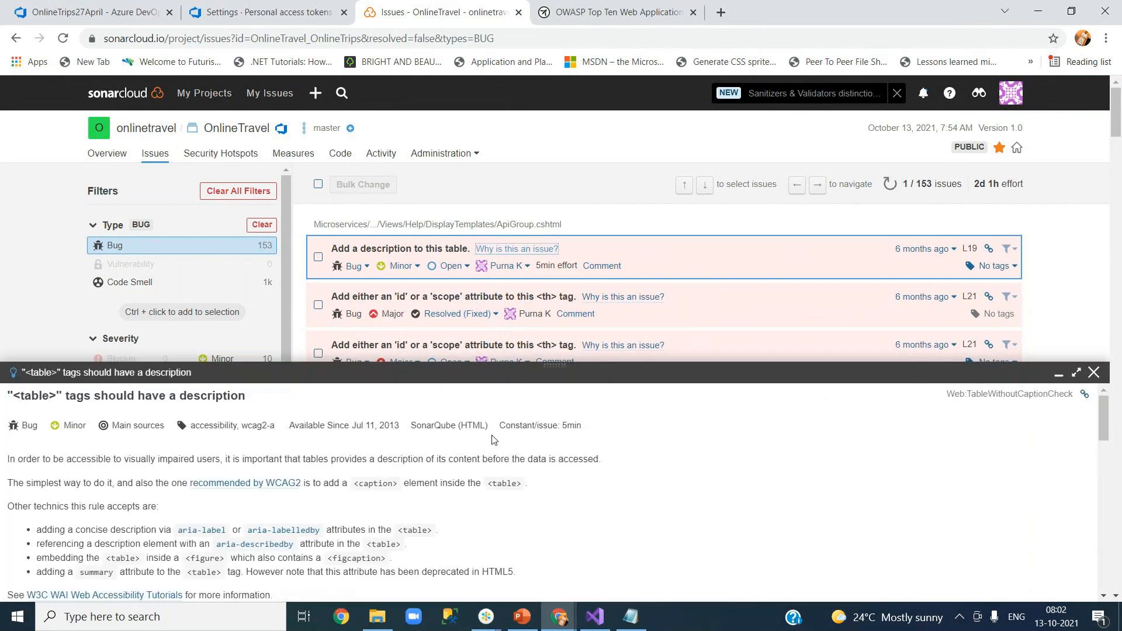
pyautogui.moveTo(1104, 426); pyautogui.dragTo(1104, 572)
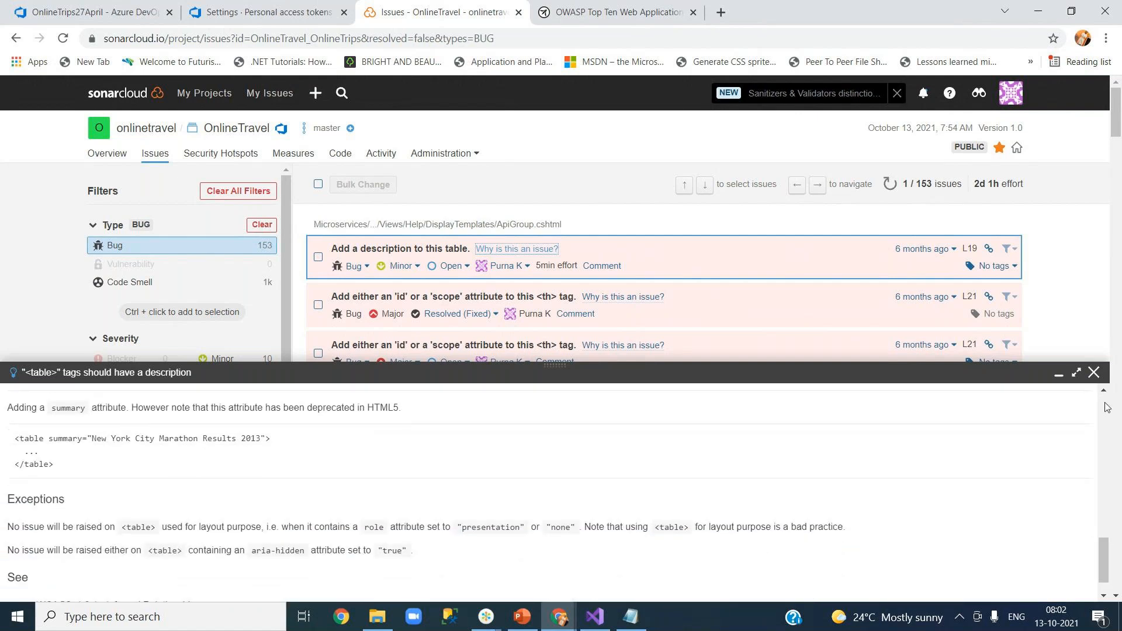
pyautogui.click(1094, 375)
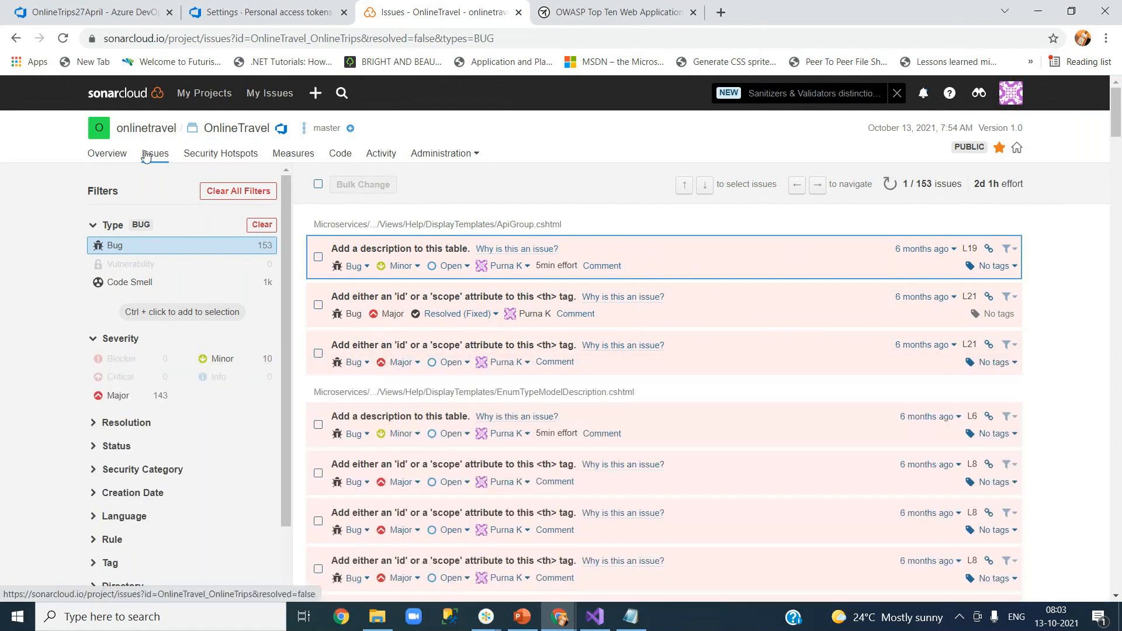
pyautogui.click(217, 157)
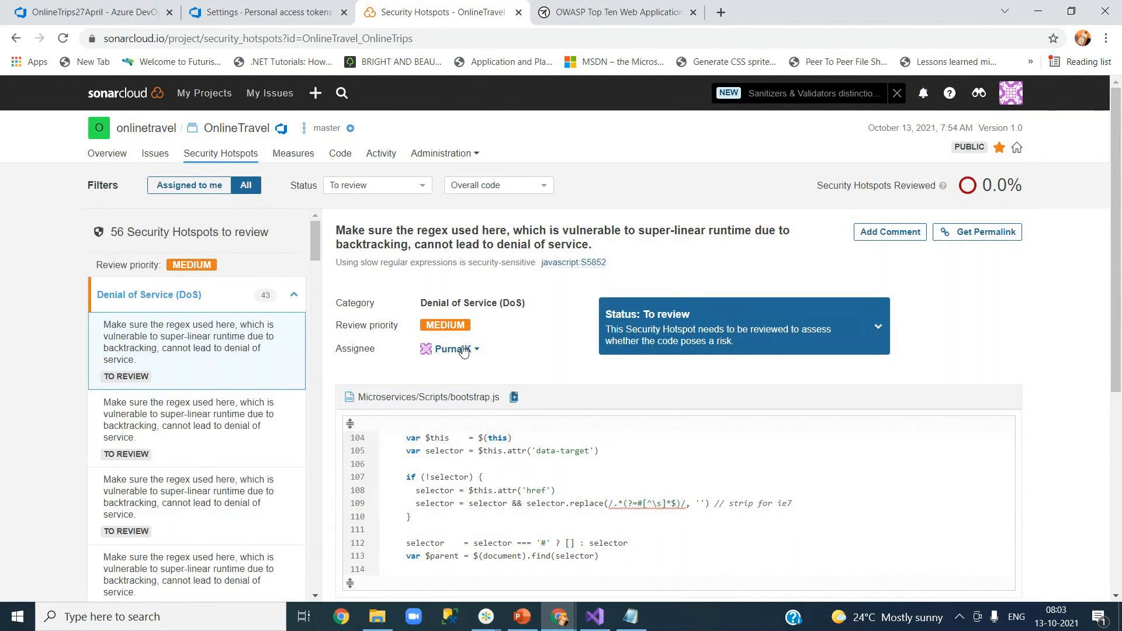
# Highlight the Denial of Service (DoS) category of the bootstrap.js line 109 regex hotspot.
pyautogui.moveTo(423, 302); pyautogui.dragTo(547, 311)
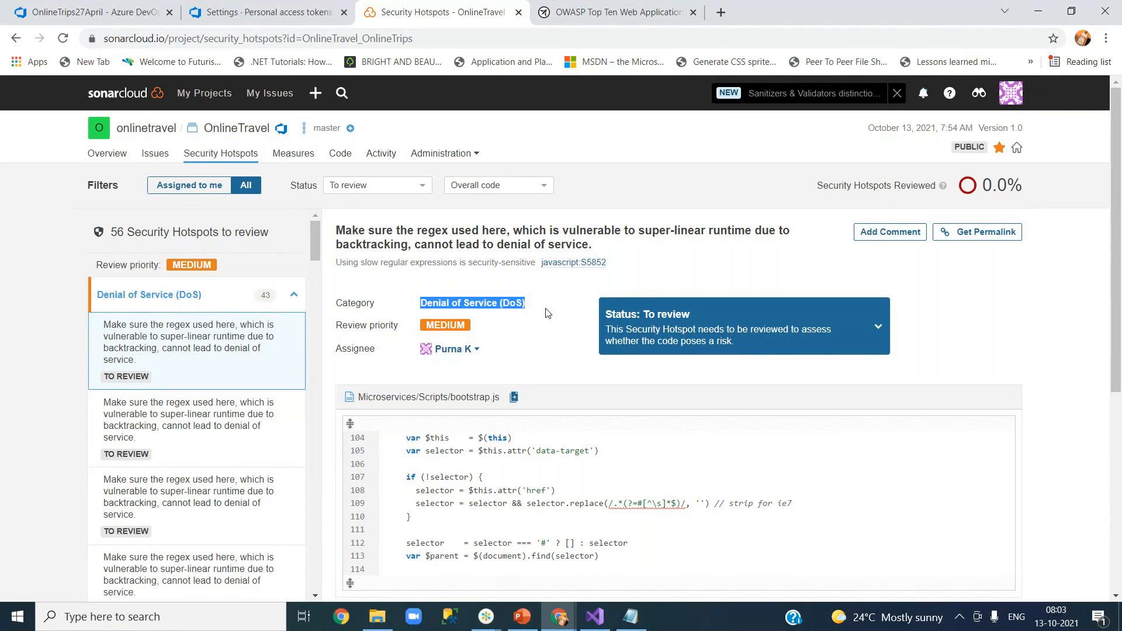
pyautogui.click(547, 312)
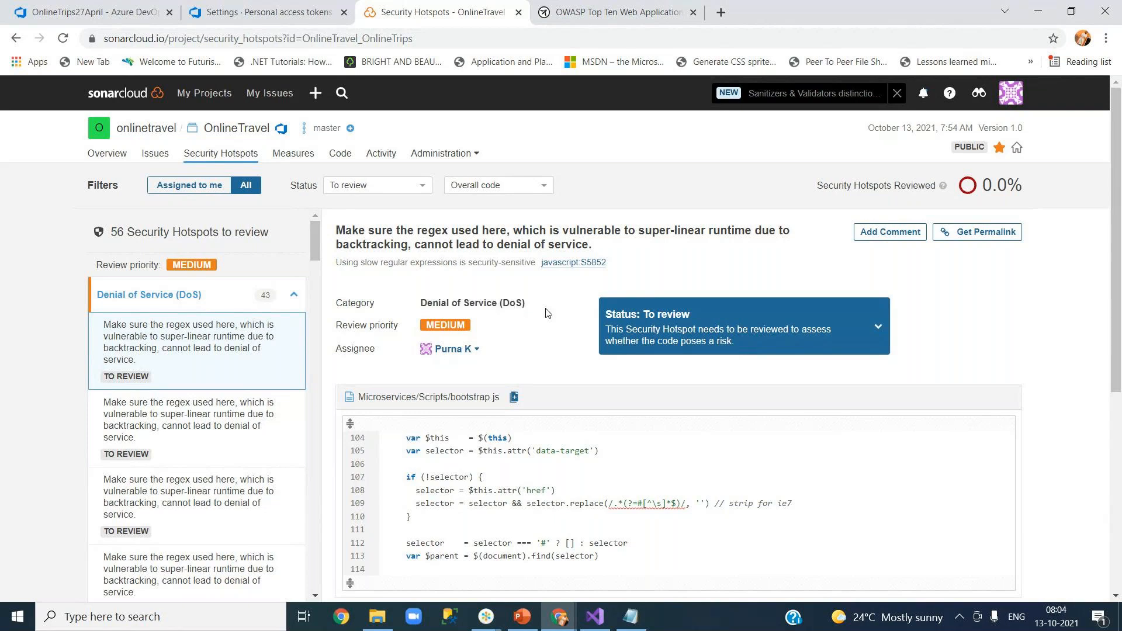
pyautogui.moveTo(503, 303); pyautogui.dragTo(518, 303)
pyautogui.click(465, 324)
# Read the regex hotspot's risk and fix guidance, highlighting the sensitive and compliant code examples.
pyautogui.moveTo(1117, 378); pyautogui.dragTo(1117, 507)
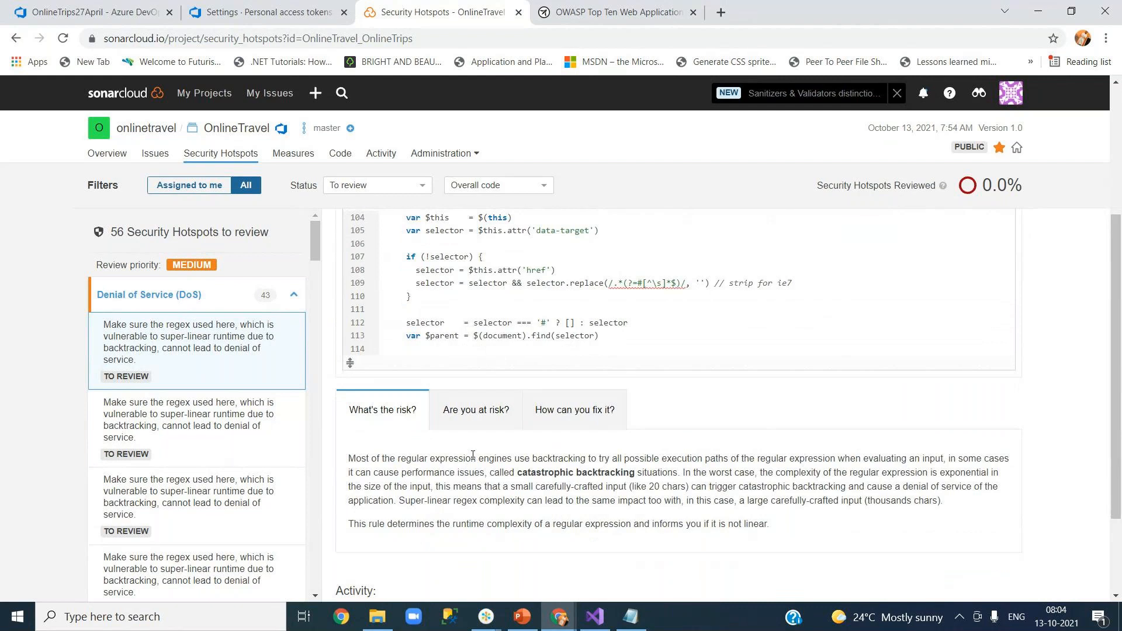
pyautogui.click(499, 409)
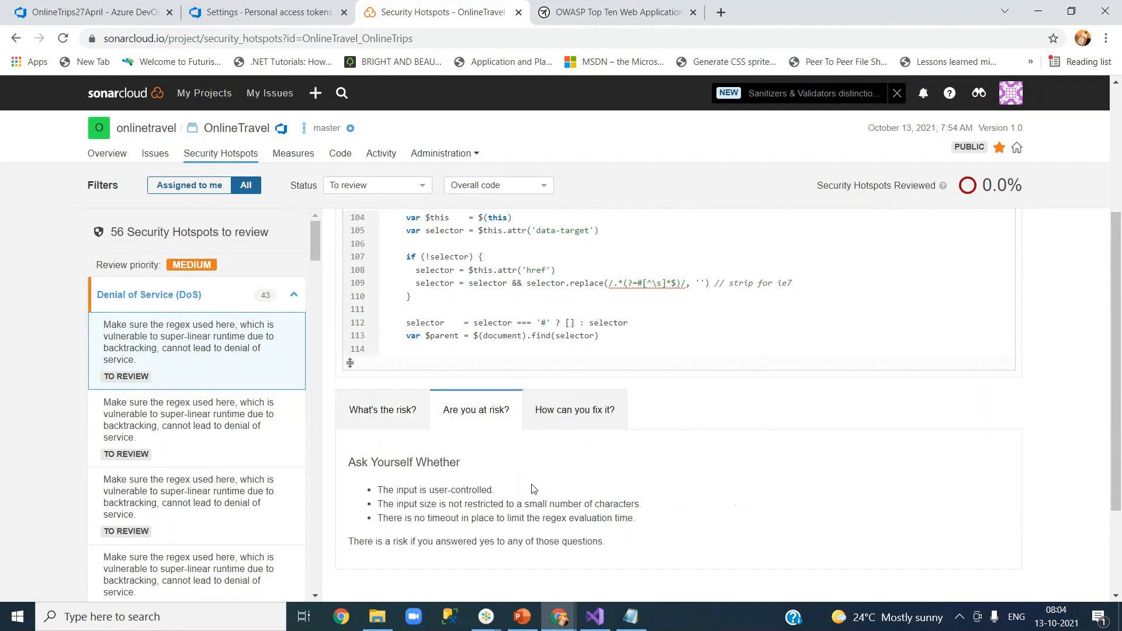
pyautogui.click(564, 412)
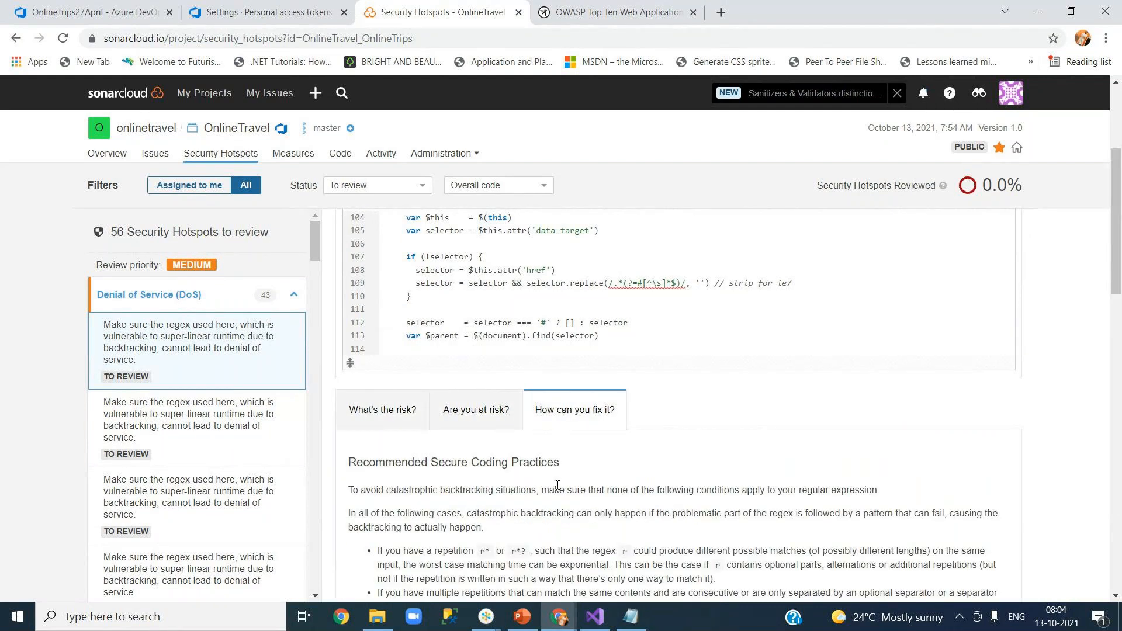
pyautogui.moveTo(1117, 294); pyautogui.dragTo(1118, 511)
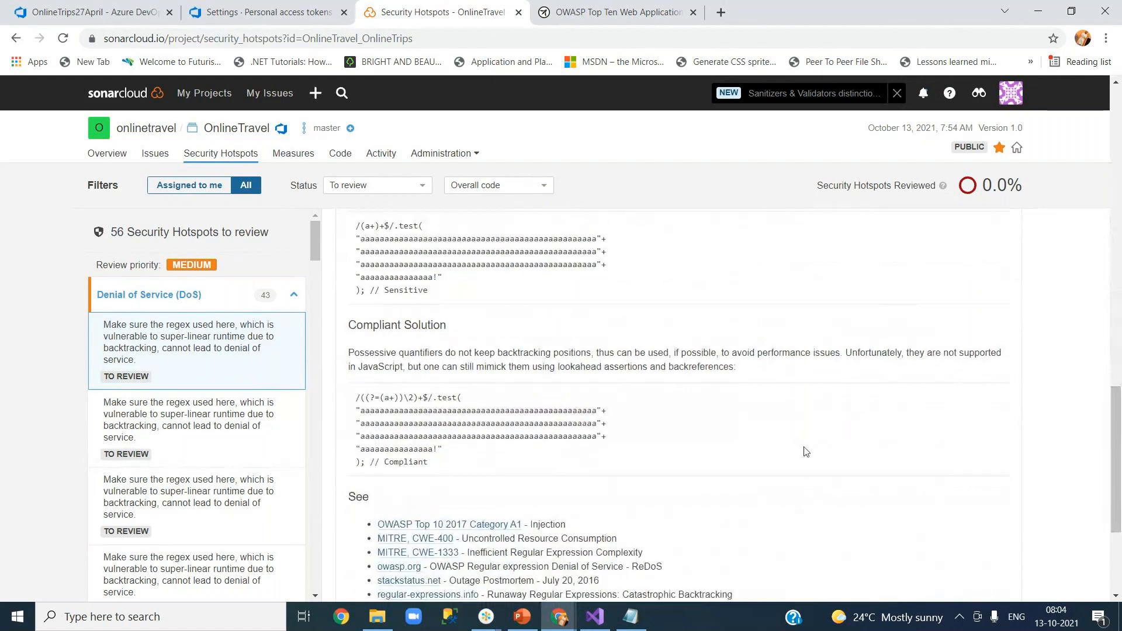
pyautogui.moveTo(1114, 458); pyautogui.dragTo(1114, 412)
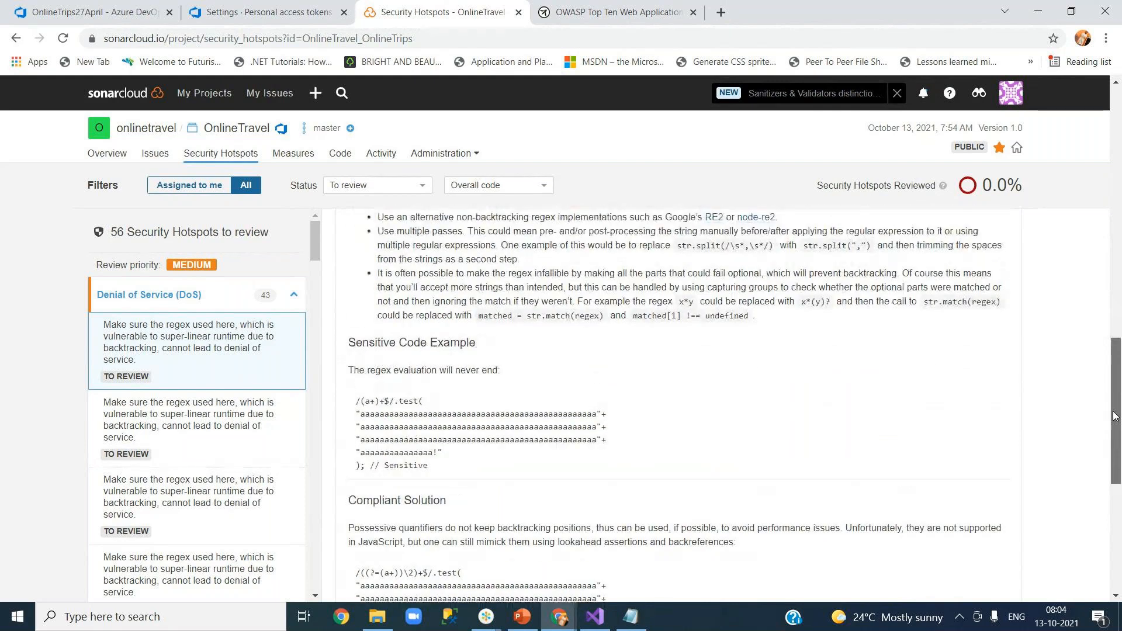
pyautogui.moveTo(375, 342); pyautogui.dragTo(483, 470)
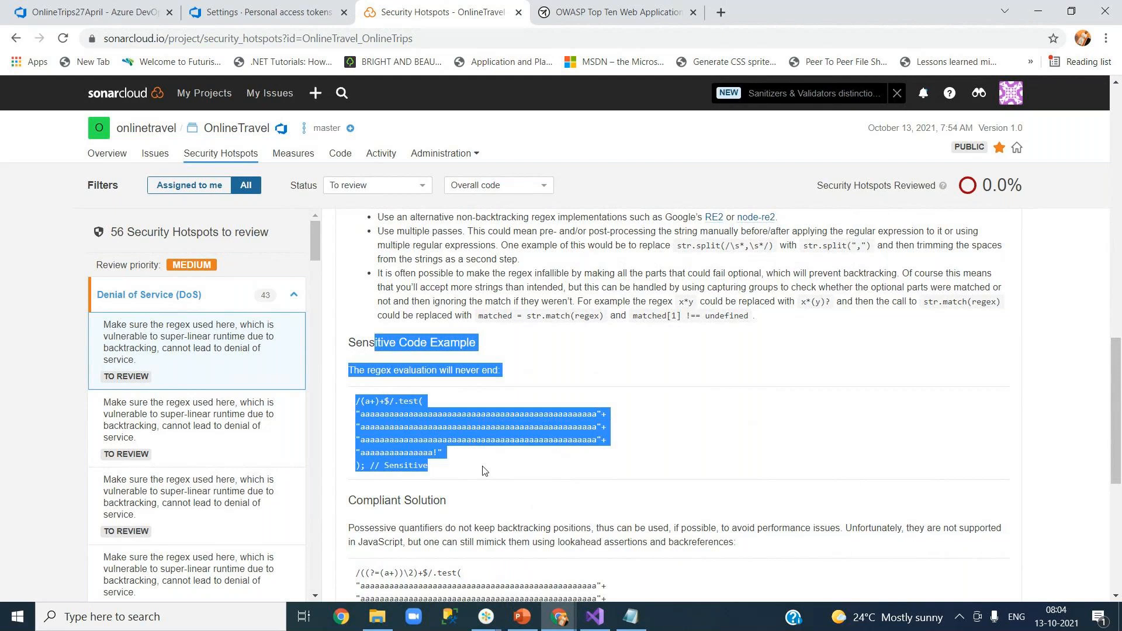
pyautogui.moveTo(1116, 434); pyautogui.dragTo(1115, 494)
pyautogui.click(366, 361)
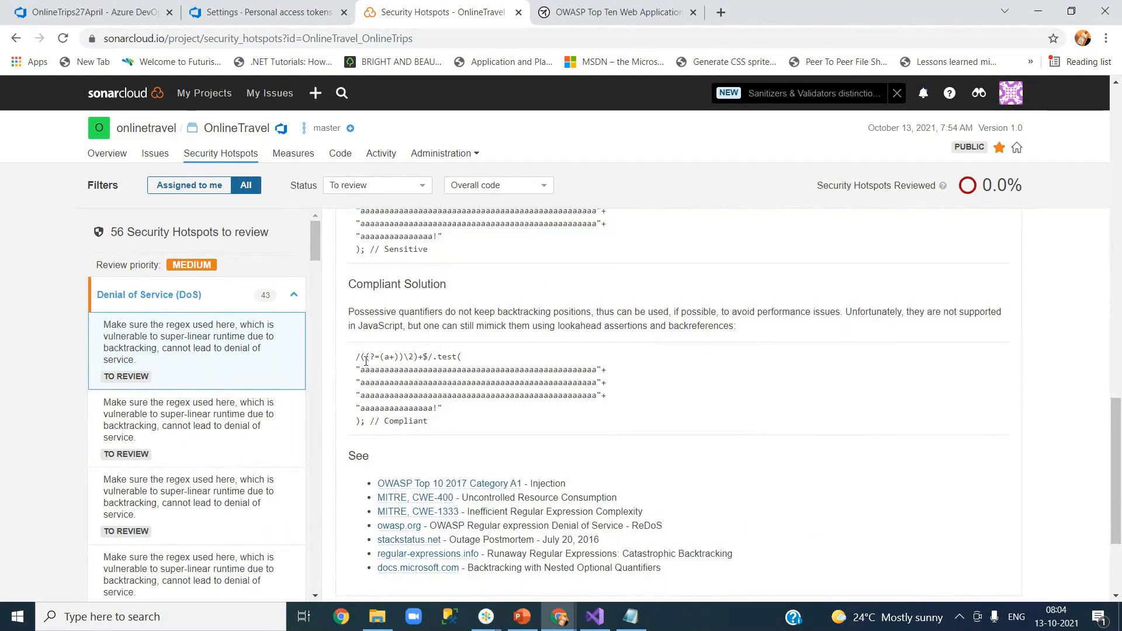
pyautogui.moveTo(356, 357); pyautogui.dragTo(424, 421)
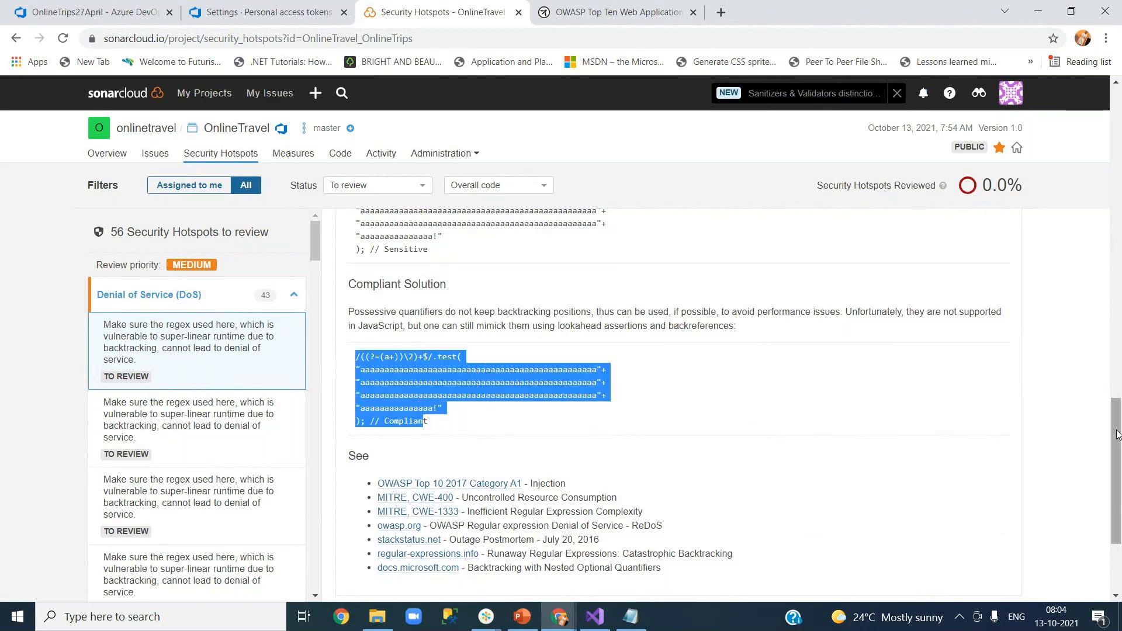
pyautogui.moveTo(1117, 434); pyautogui.dragTo(1118, 125)
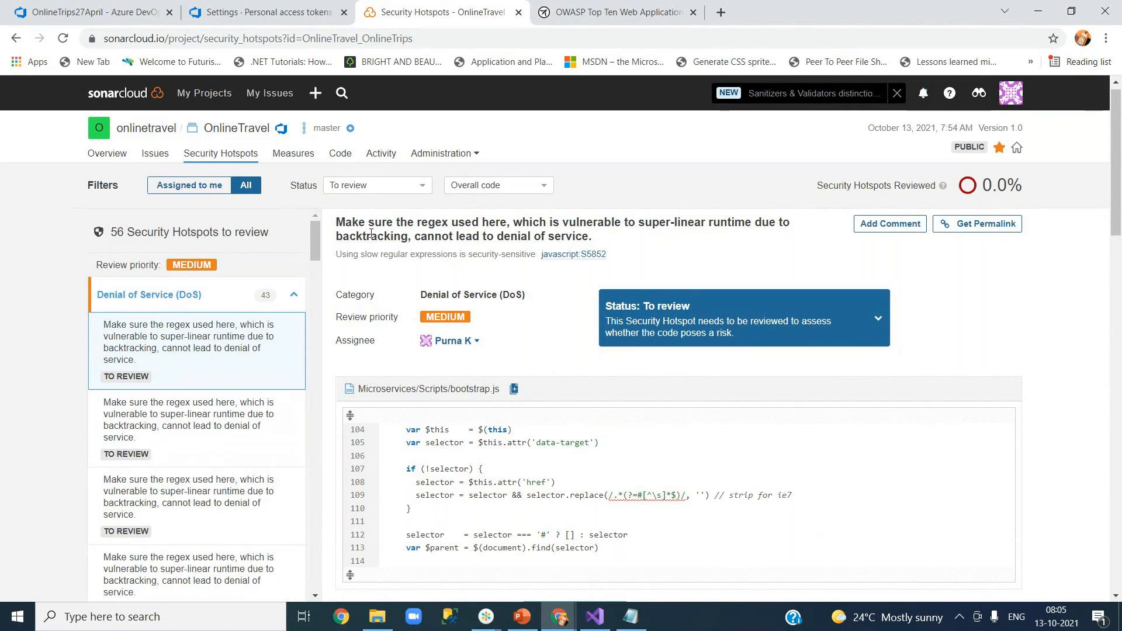
pyautogui.click(292, 154)
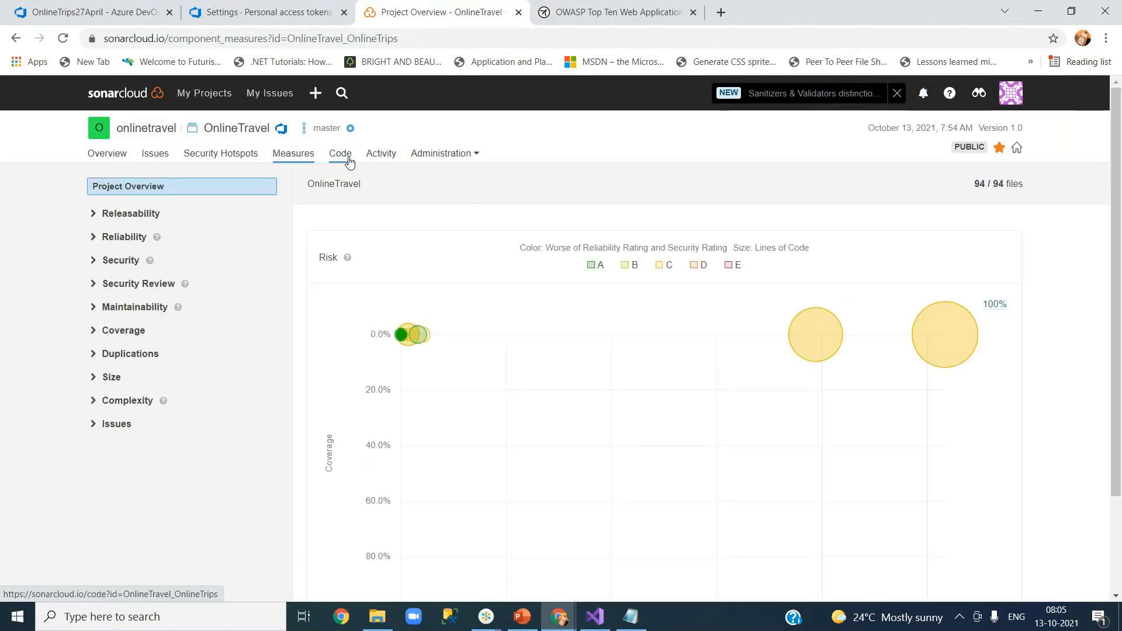
pyautogui.click(93, 215)
pyautogui.click(138, 234)
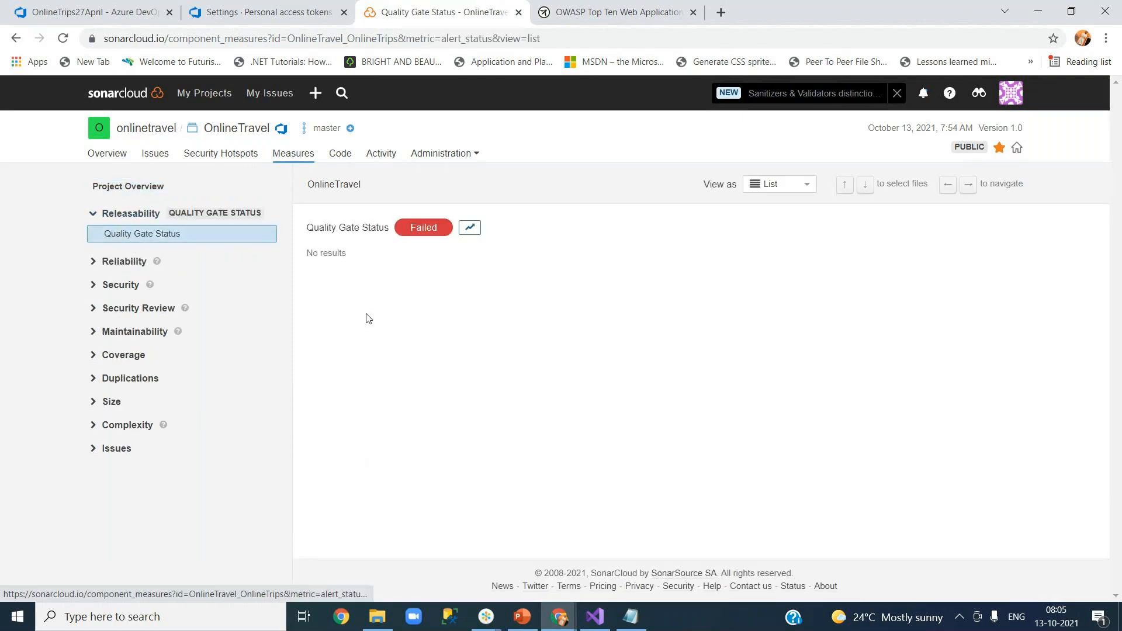
pyautogui.click(117, 267)
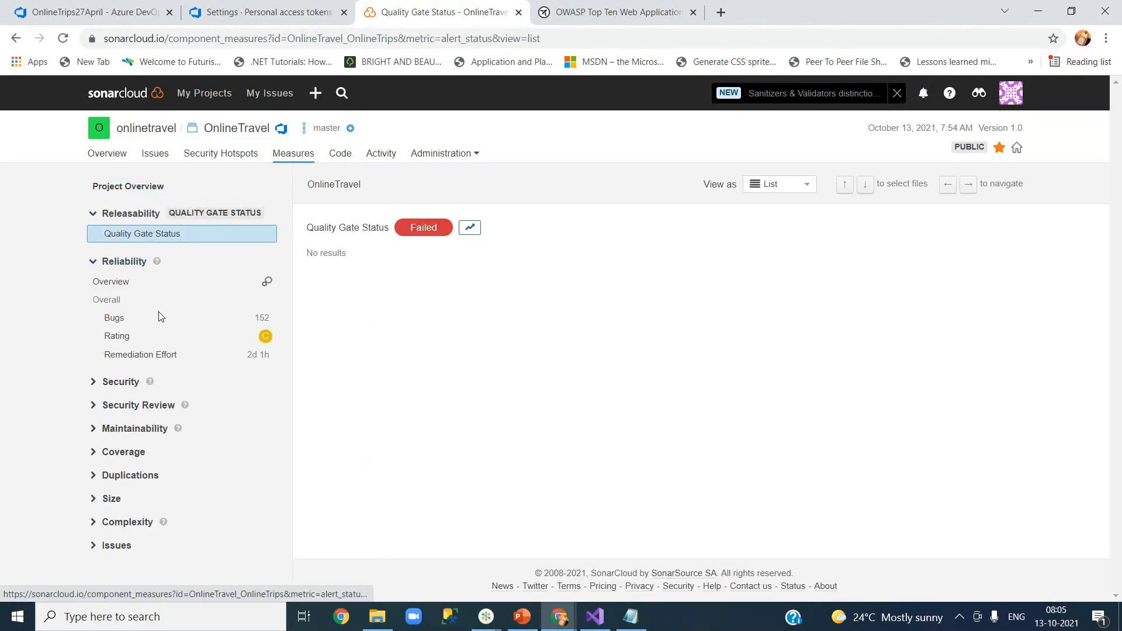
pyautogui.click(114, 261)
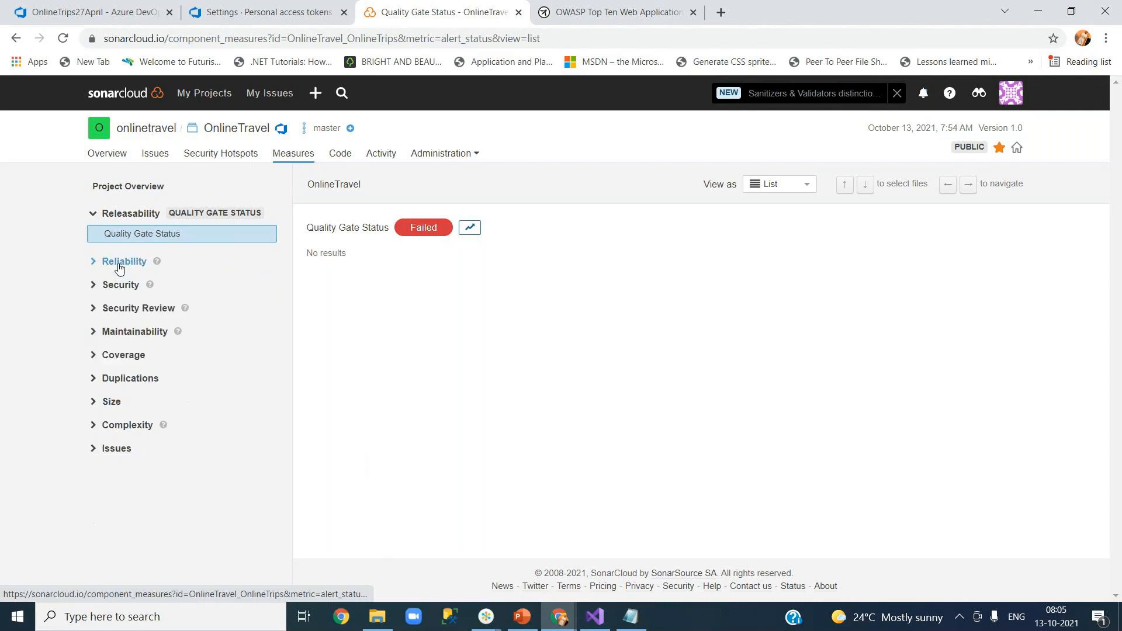
pyautogui.click(116, 264)
pyautogui.click(120, 321)
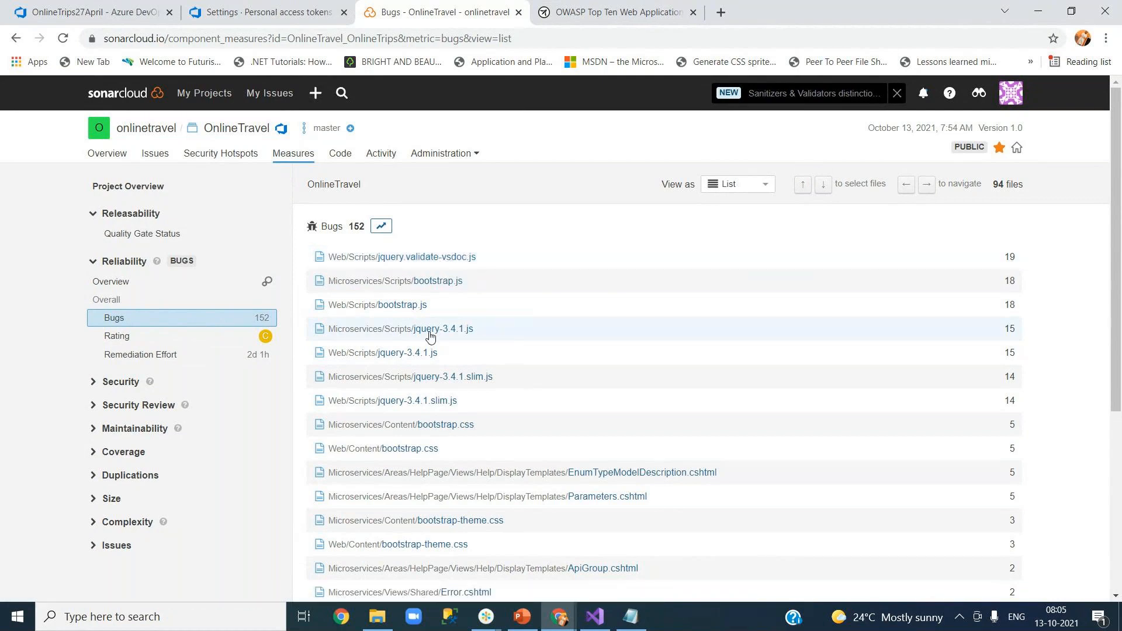
pyautogui.scroll(-5, 498, 441)
pyautogui.scroll(5, 499, 441)
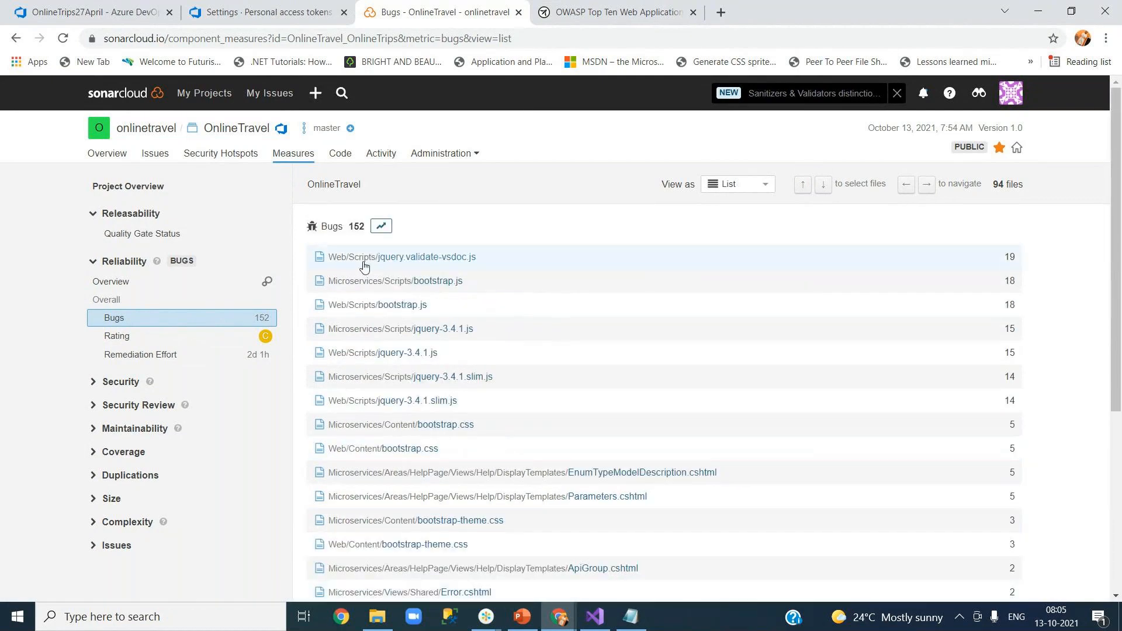
pyautogui.click(456, 263)
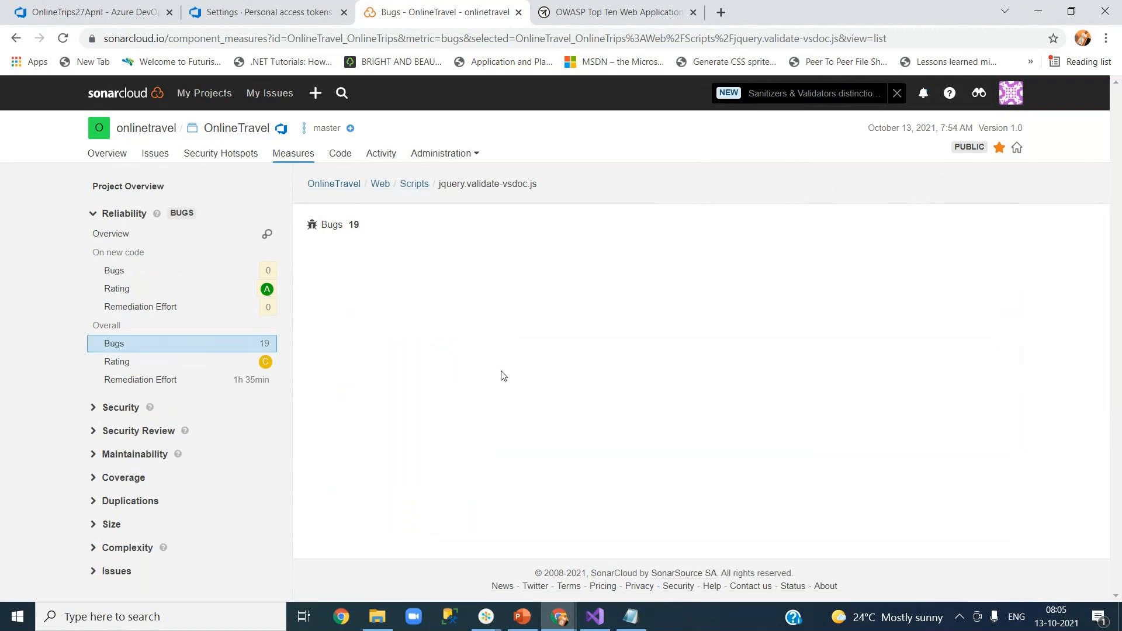
pyautogui.scroll(-8, 539, 439)
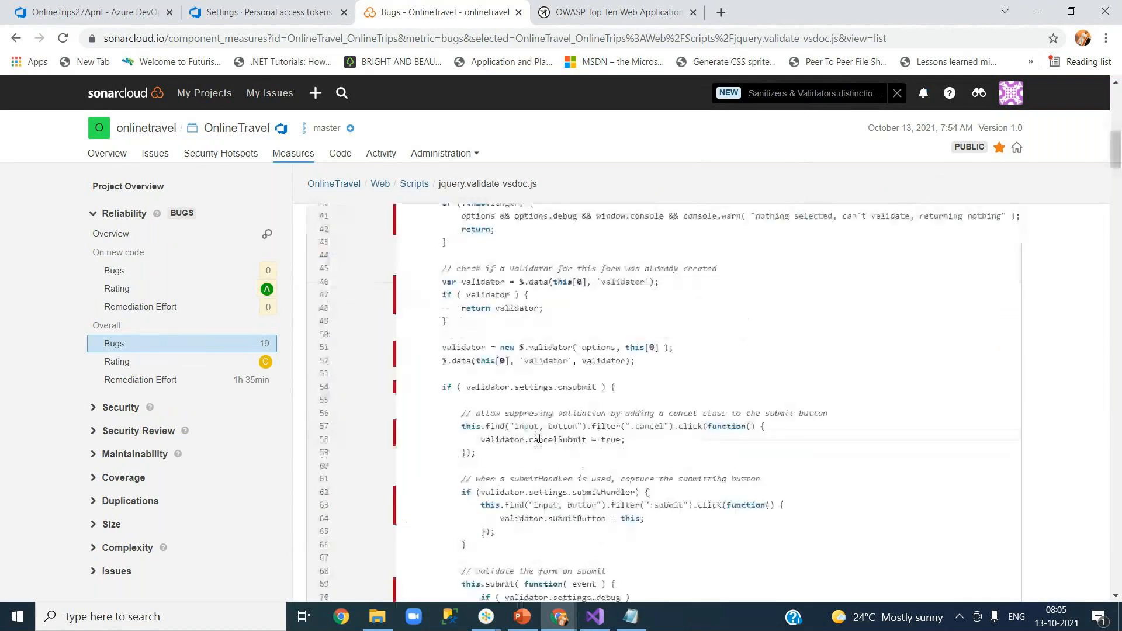
pyautogui.scroll(-16, 538, 439)
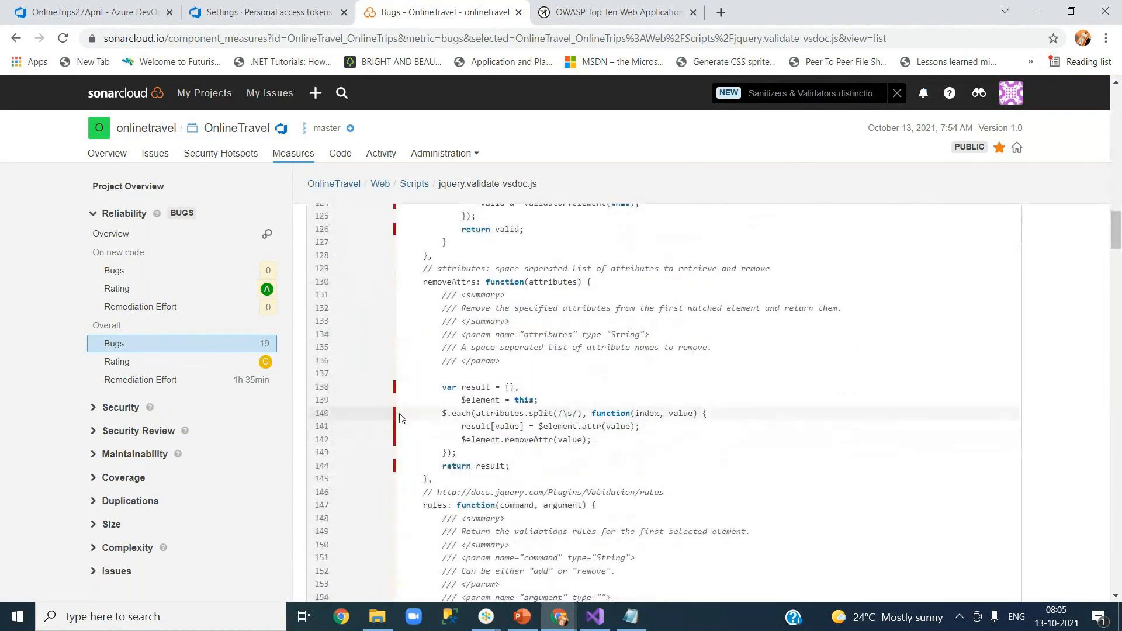
pyautogui.scroll(20, 598, 440)
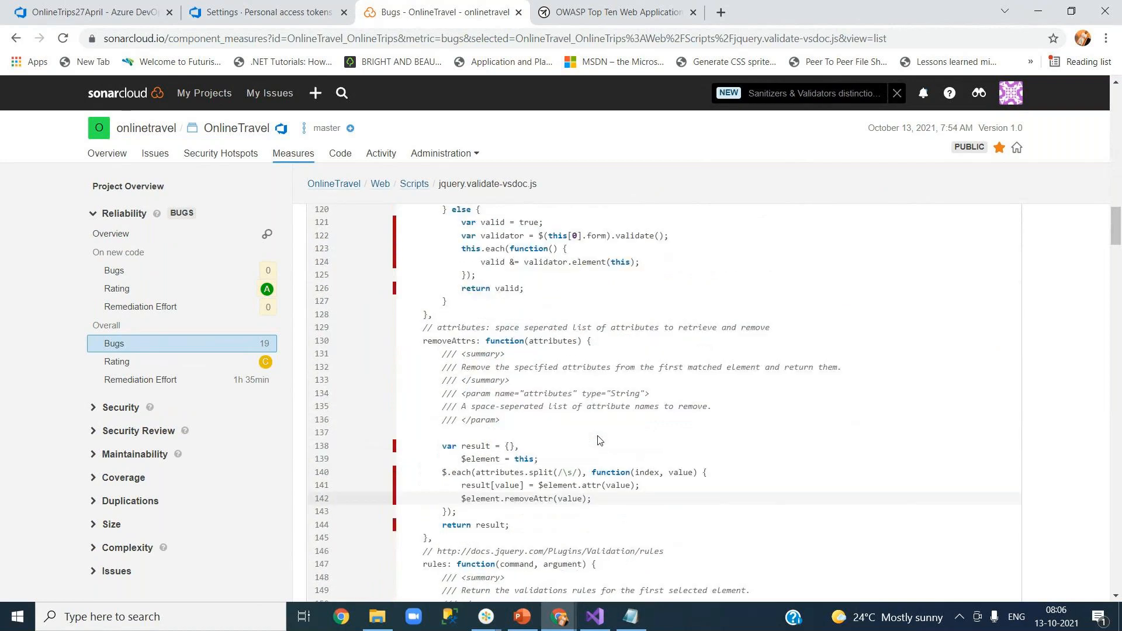
pyautogui.click(344, 159)
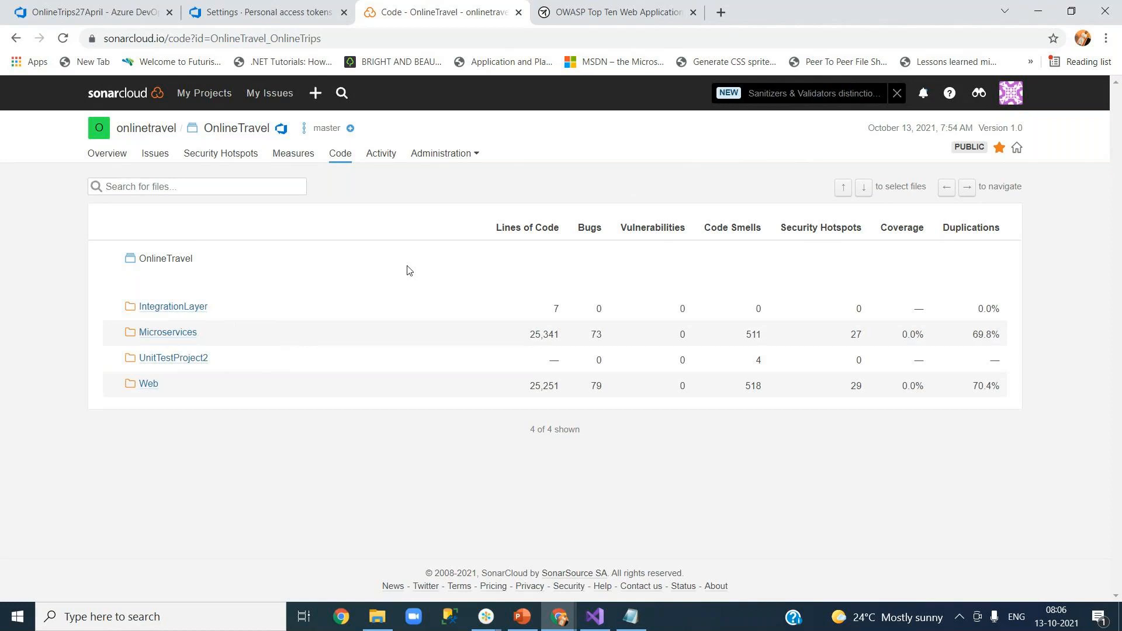
# Browse the Activity history's October 13 version 1.0 analysis, then show the Administration options.
pyautogui.click(373, 162)
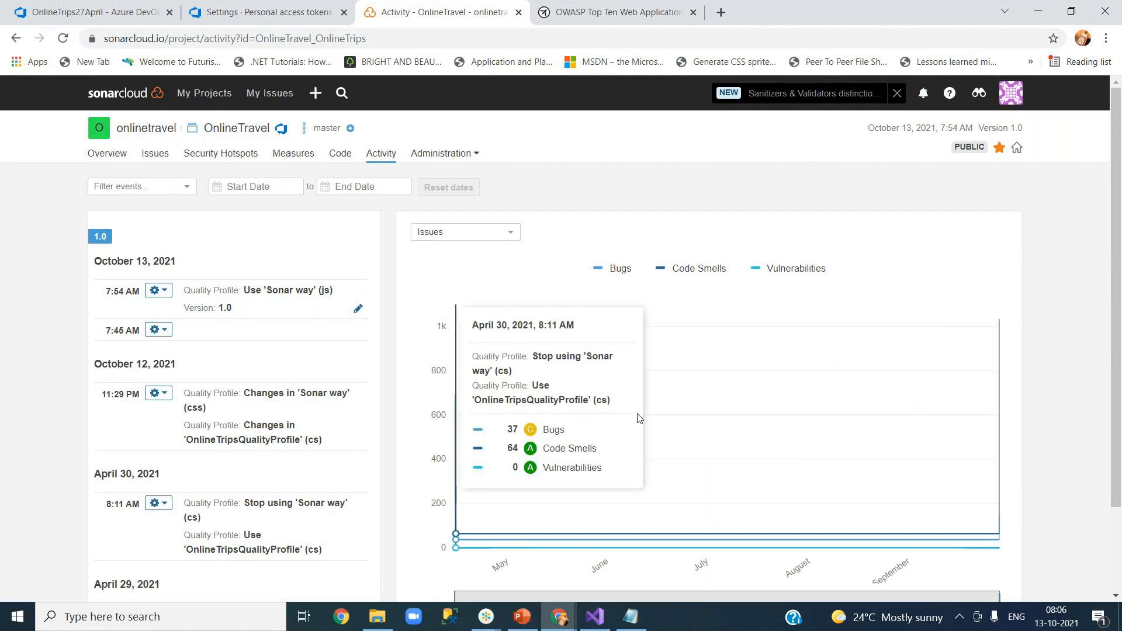
pyautogui.moveTo(1117, 308); pyautogui.dragTo(1119, 366)
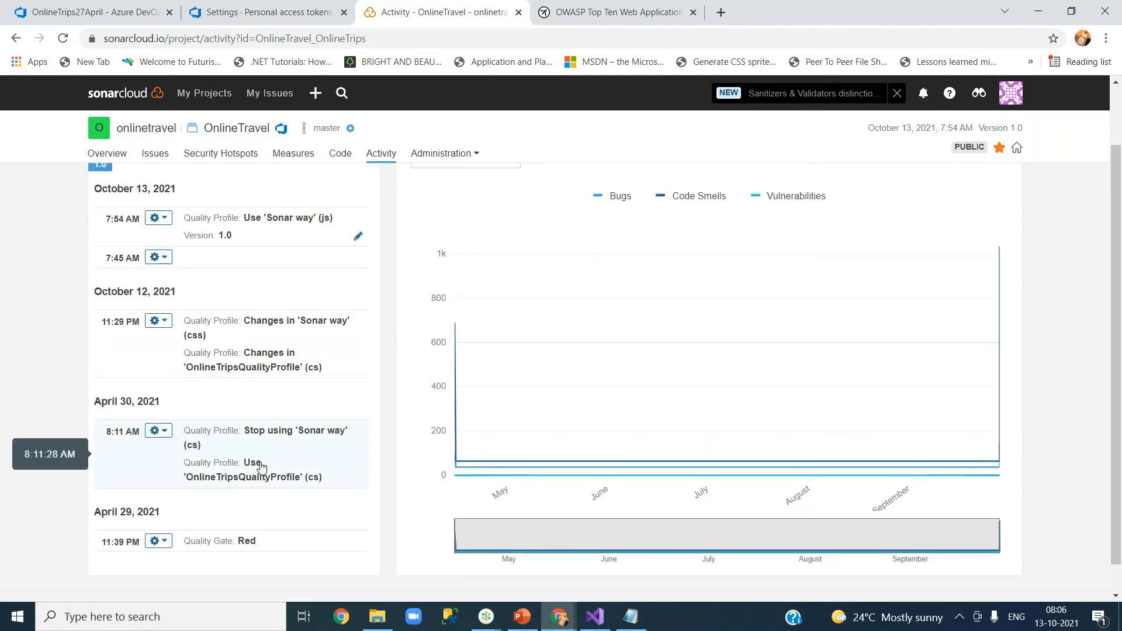
pyautogui.scroll(2, 261, 466)
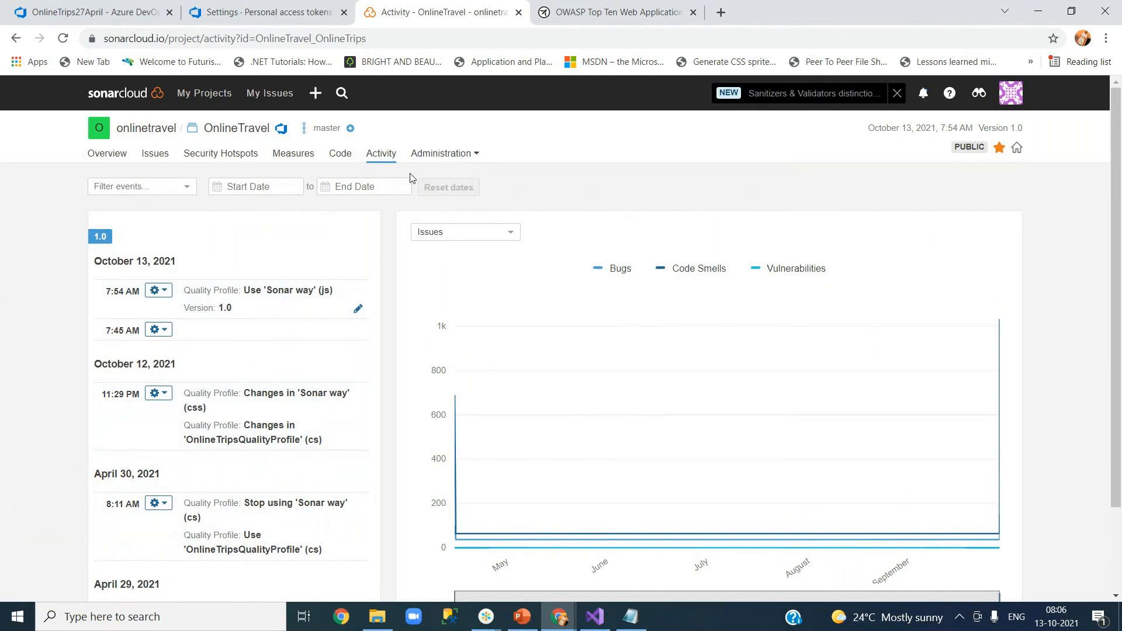
pyautogui.click(439, 154)
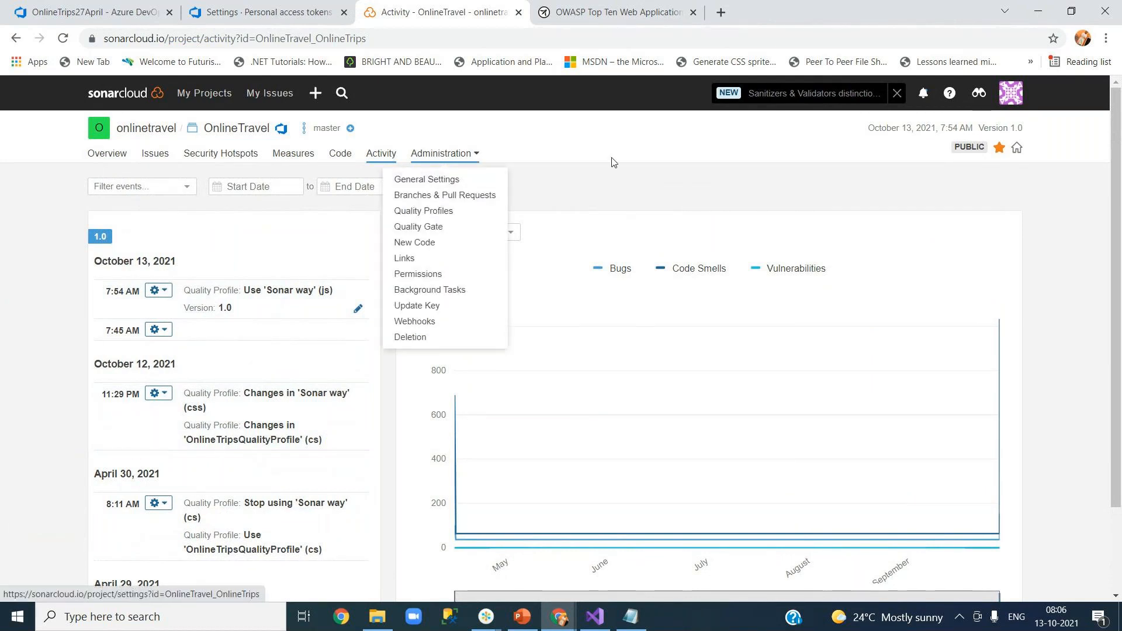
# Open OnlineTripsQualityGate under the organization's Quality Gates and uncheck OnlineTravel from its projects.
pyautogui.click(440, 233)
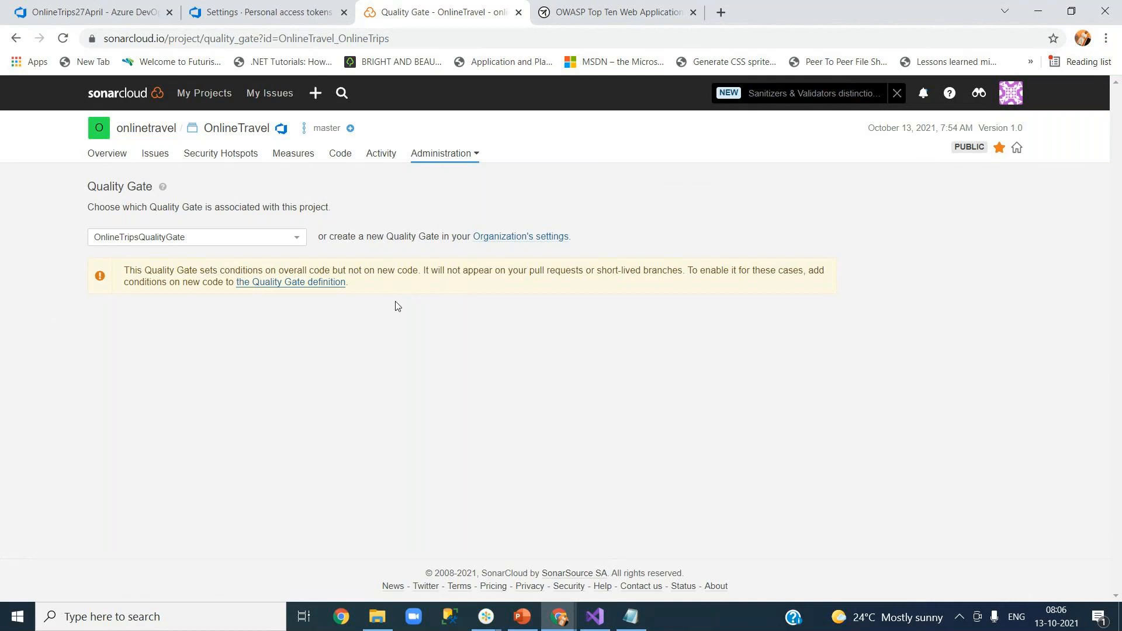
pyautogui.click(139, 132)
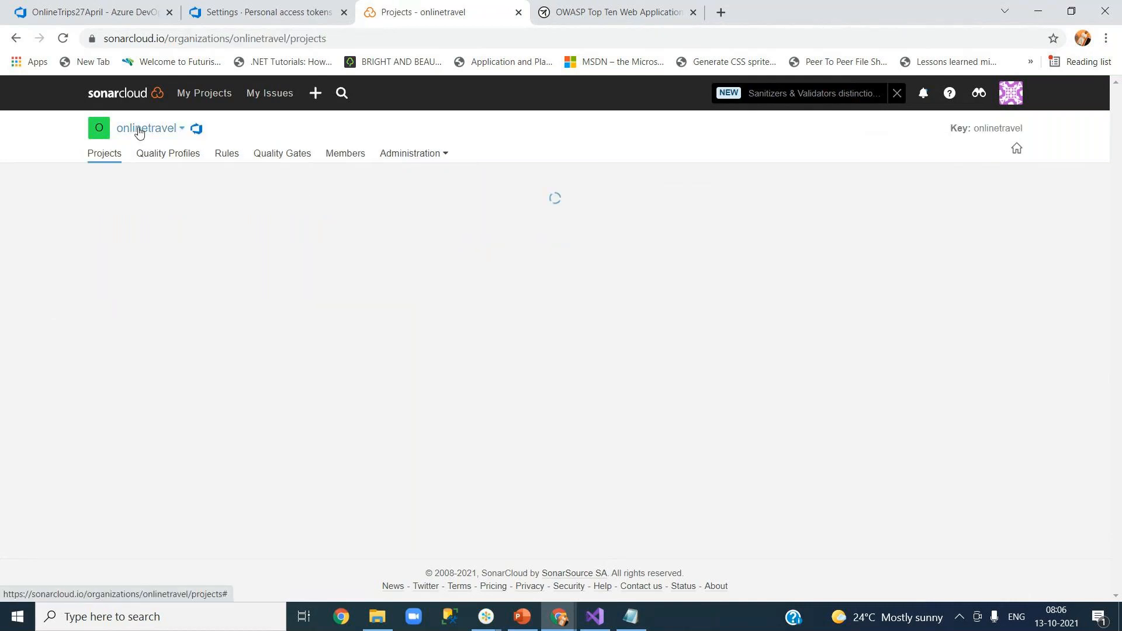
pyautogui.click(277, 158)
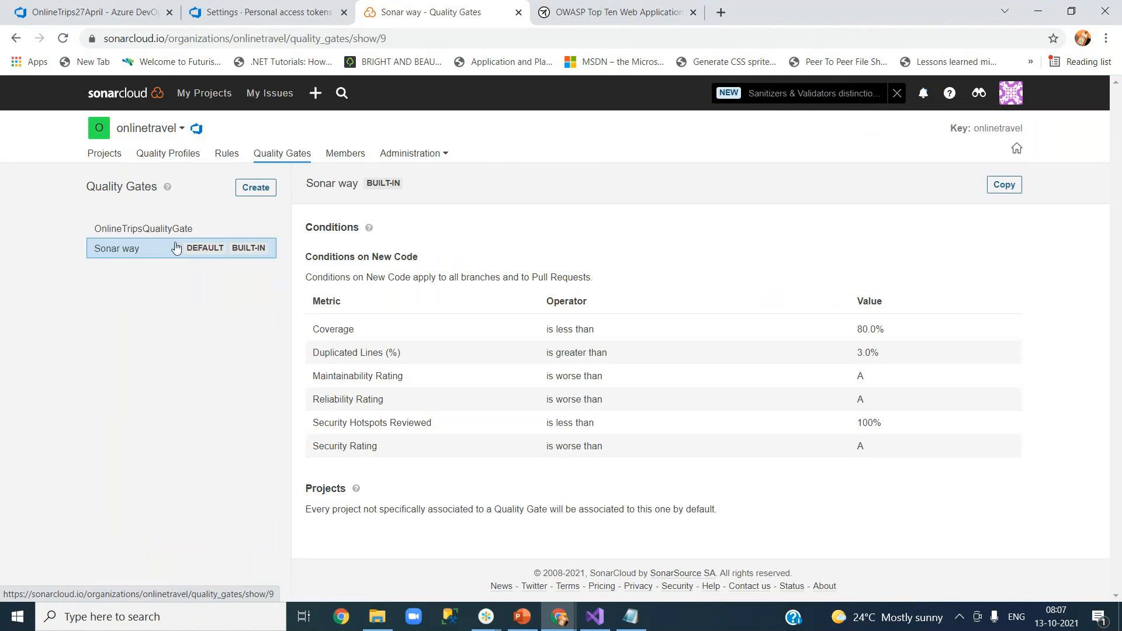
pyautogui.click(163, 229)
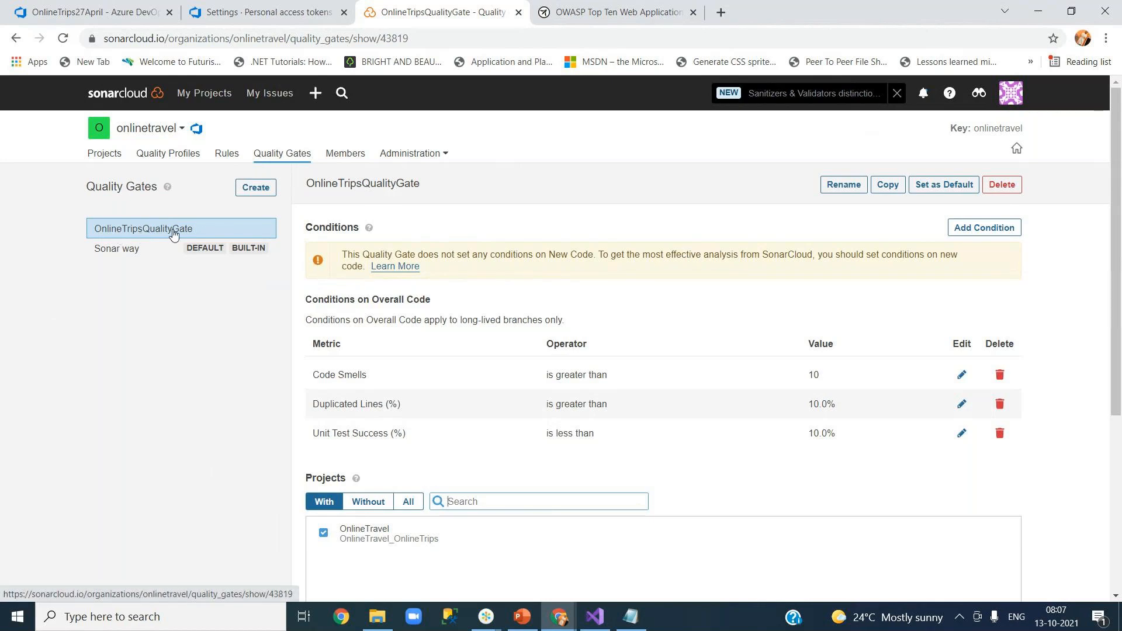
pyautogui.moveTo(1117, 384)
pyautogui.mouseDown()
pyautogui.moveTo(1117, 445)
pyautogui.moveTo(1116, 383)
pyautogui.mouseUp()
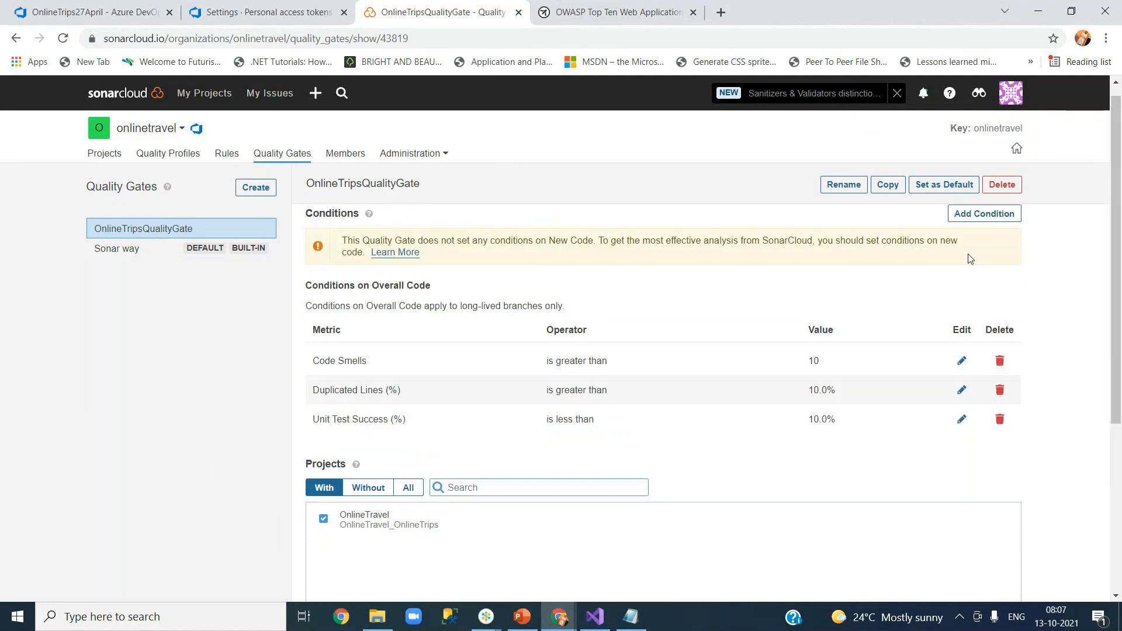
pyautogui.click(323, 520)
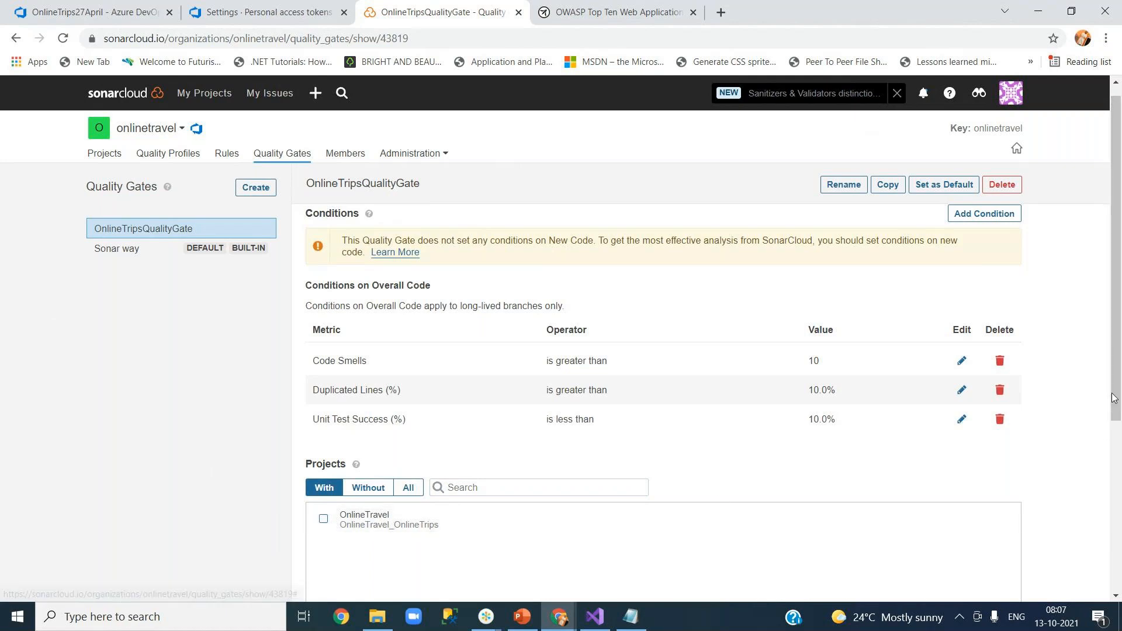
# Glance at the Sonar way gate, then review OnlineTripsQualityGate's conditions again.
pyautogui.moveTo(1118, 422); pyautogui.dragTo(1119, 576)
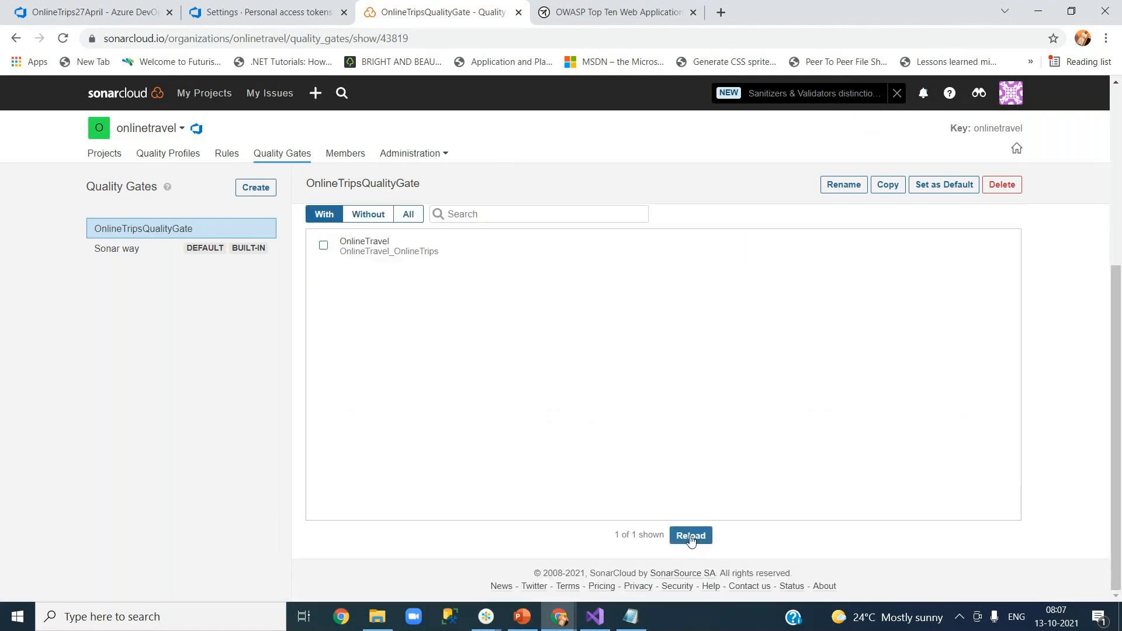
pyautogui.scroll(5, 506, 362)
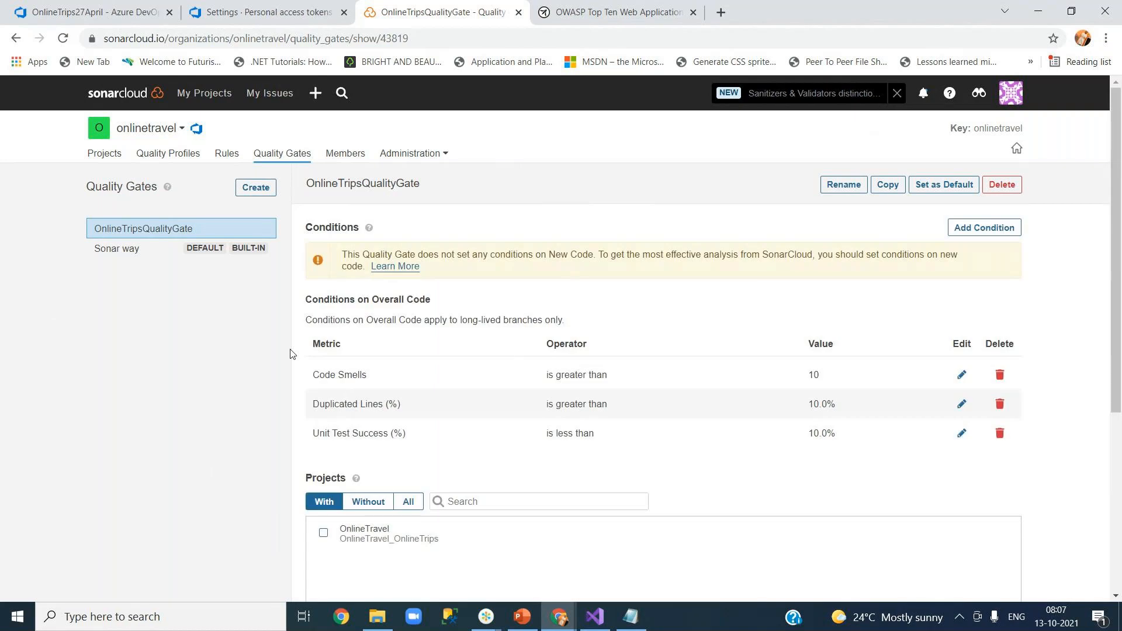
pyautogui.click(126, 259)
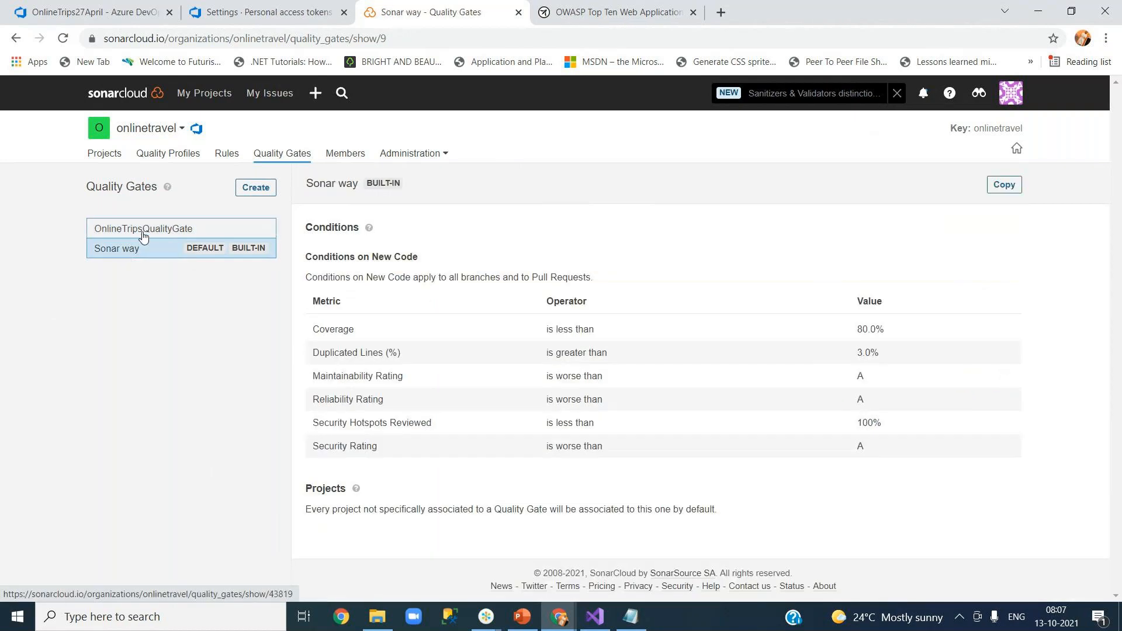
pyautogui.click(143, 232)
pyautogui.moveTo(1119, 361); pyautogui.dragTo(1119, 473)
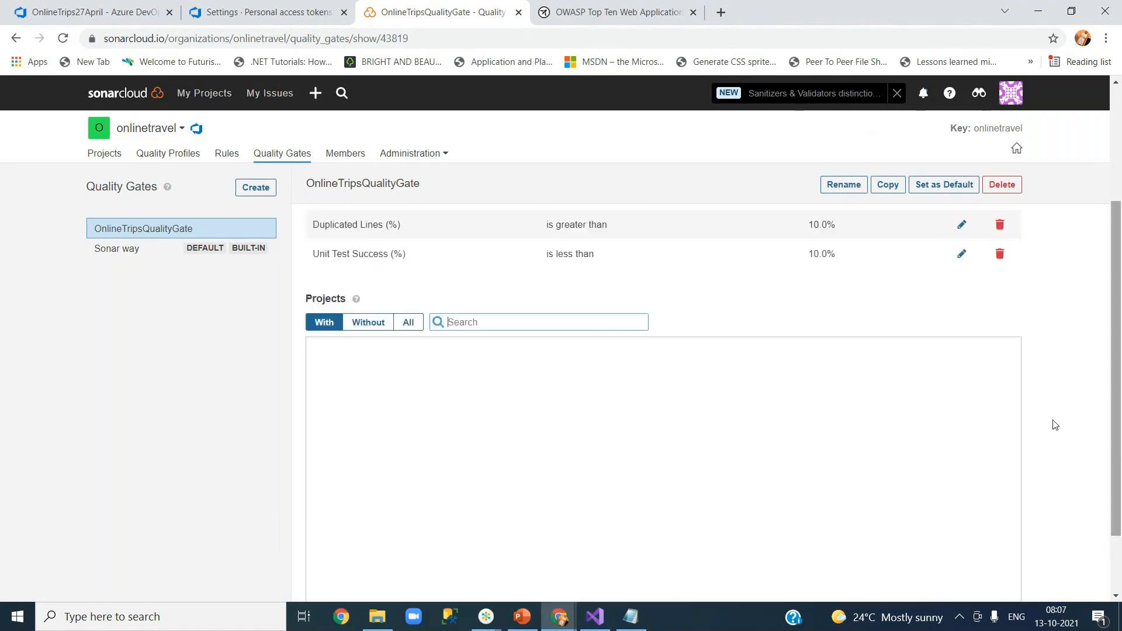
# Queue a new run of the OnlineTrips27April pipeline on master in Azure DevOps.
pyautogui.click(118, 17)
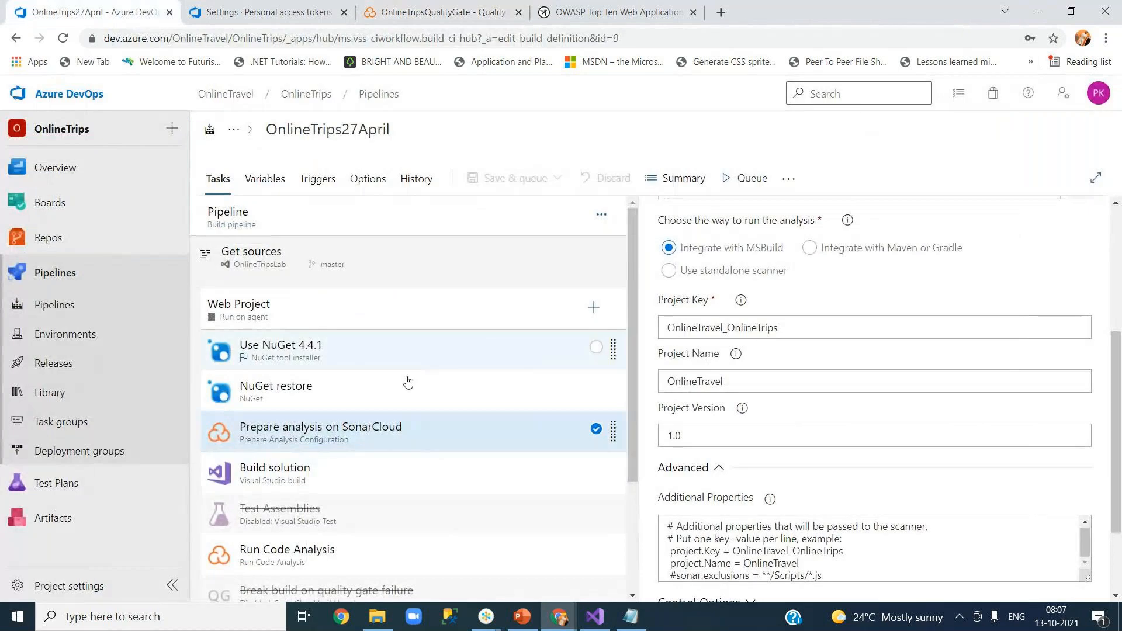
pyautogui.click(736, 179)
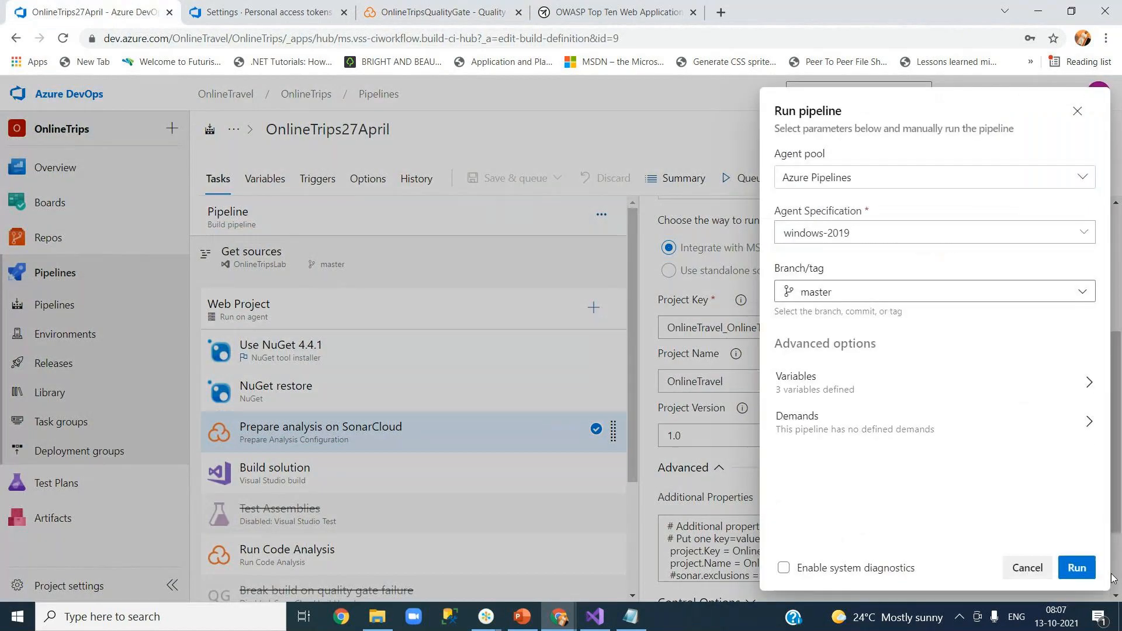
pyautogui.click(1076, 569)
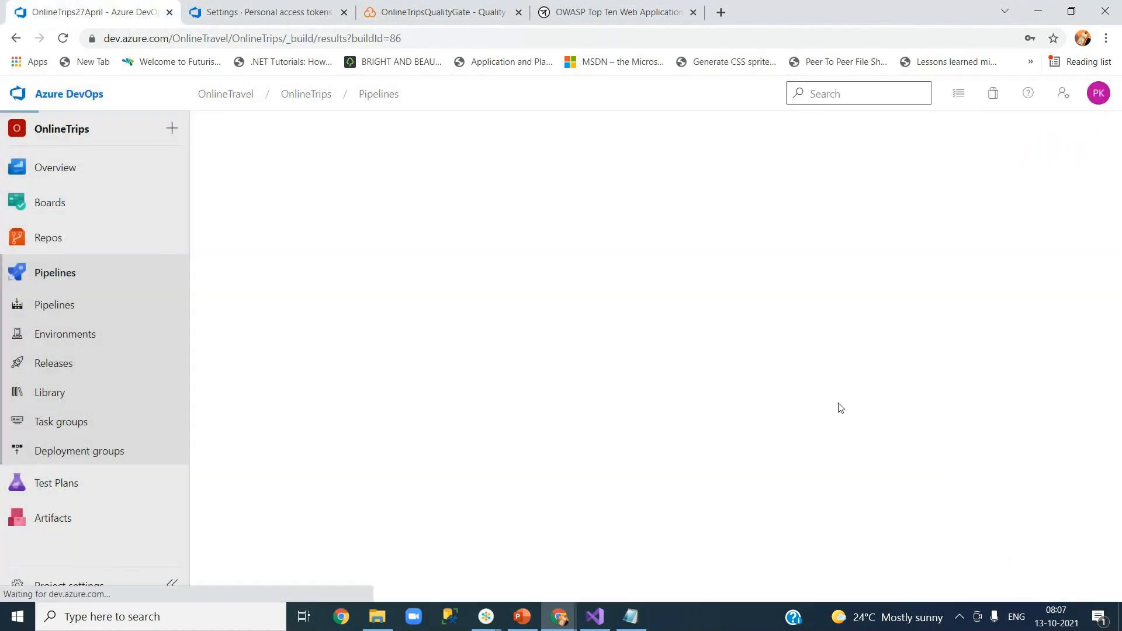
# Check SonarCloud's organization project list, then open the run's Web Project job logs.
pyautogui.click(447, 18)
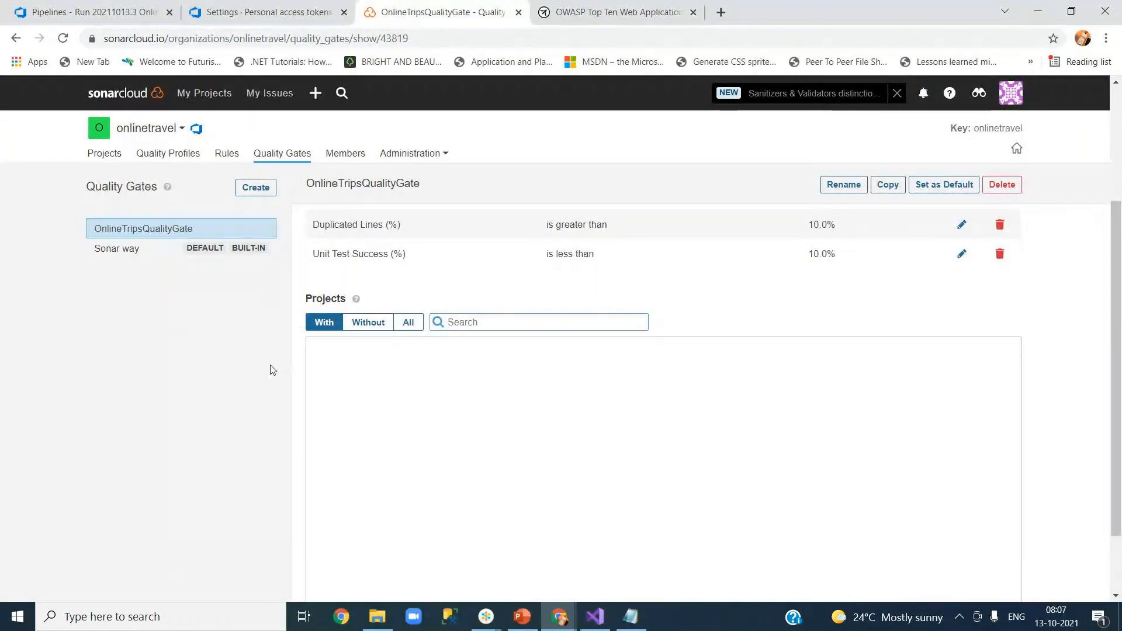
pyautogui.click(95, 159)
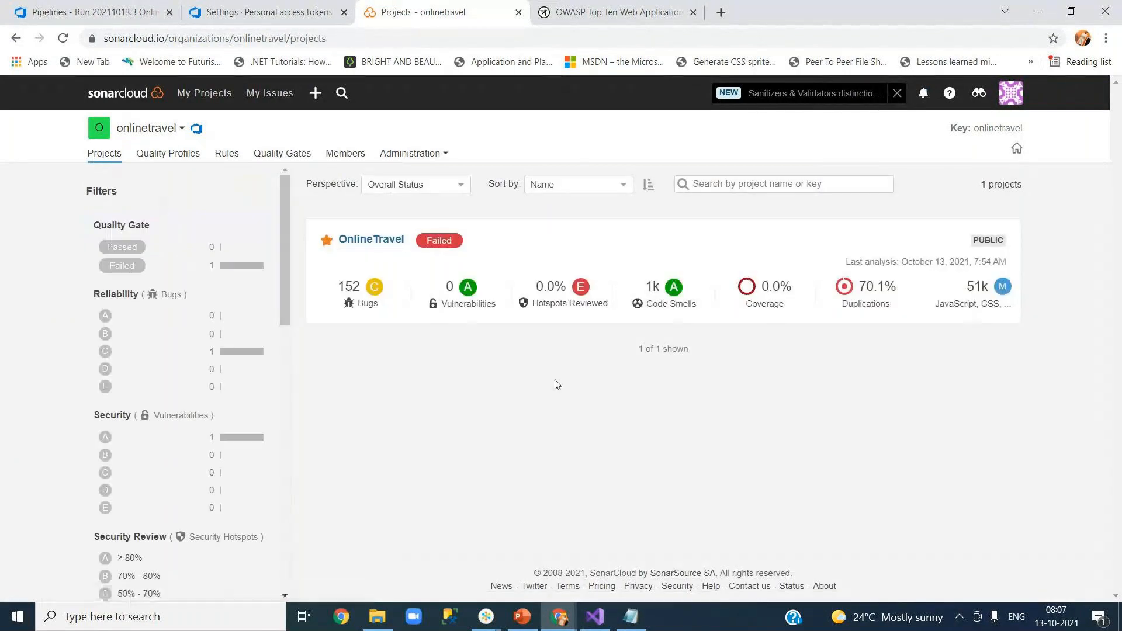
pyautogui.click(97, 13)
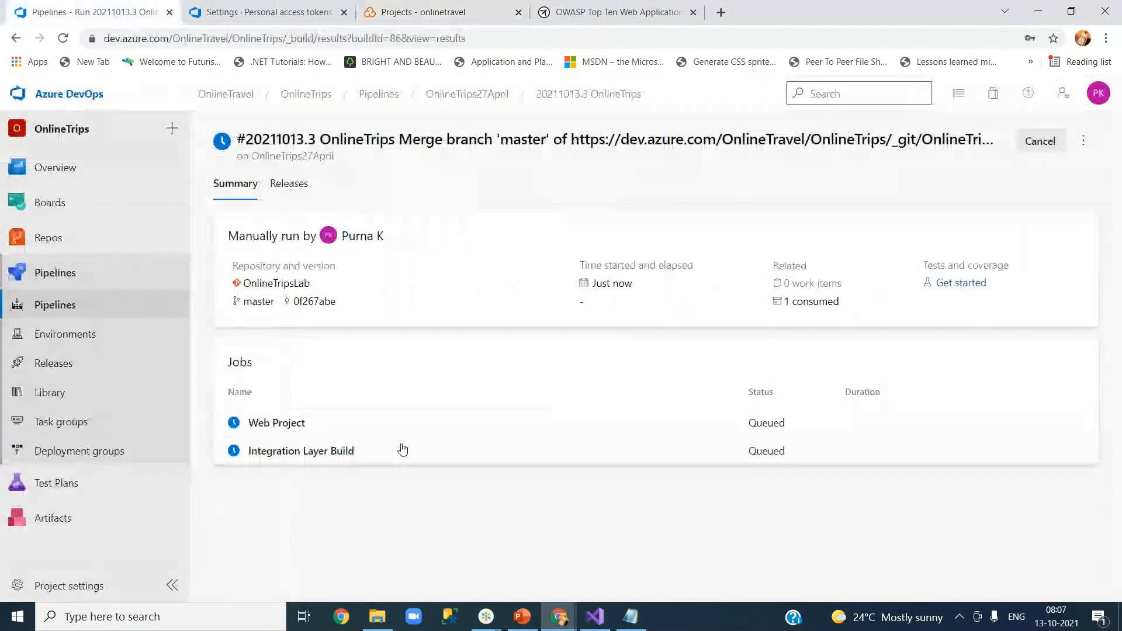
pyautogui.click(286, 423)
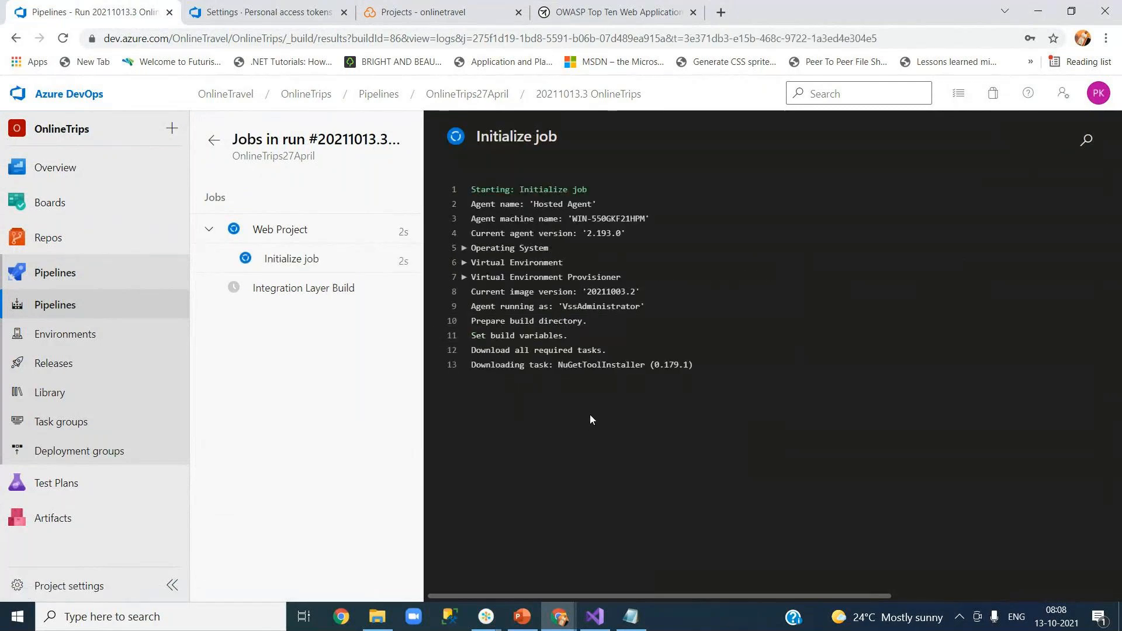
# Check that OnlineTravel still shows Failed (152 bugs, 1k code smells, 70.1% duplications), then return to the run logs.
pyautogui.click(266, 12)
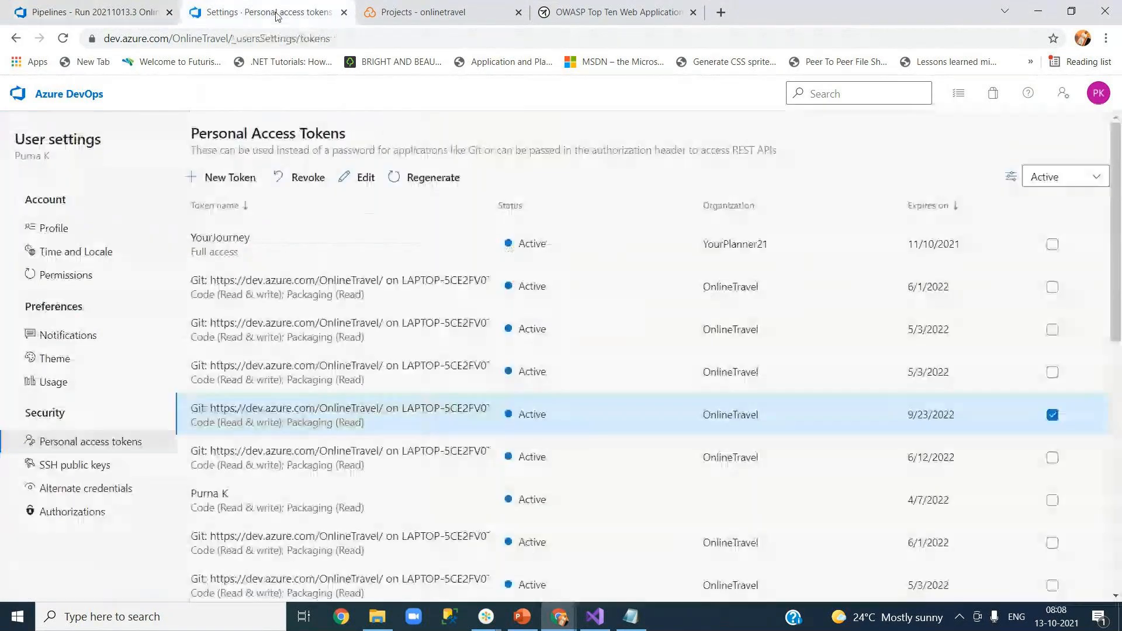
pyautogui.click(414, 18)
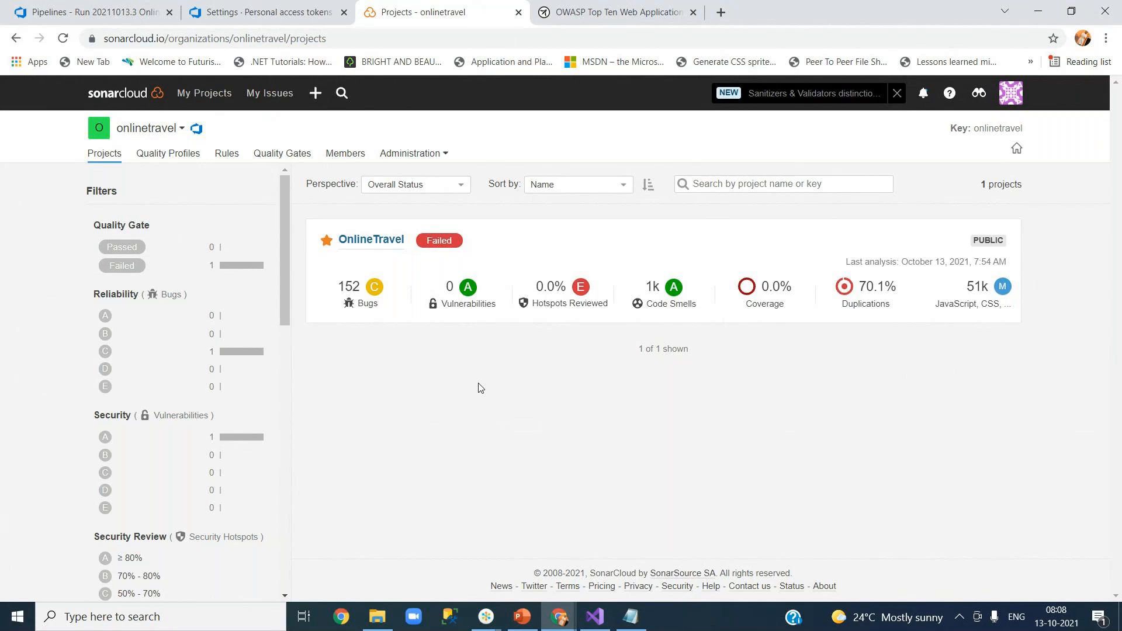
pyautogui.click(87, 6)
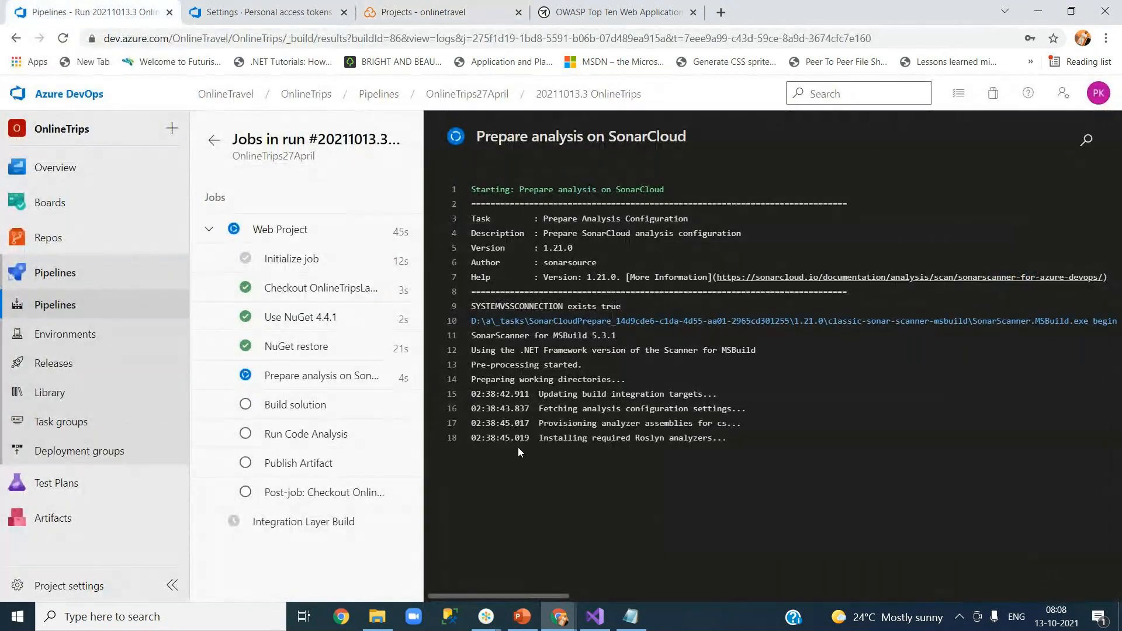
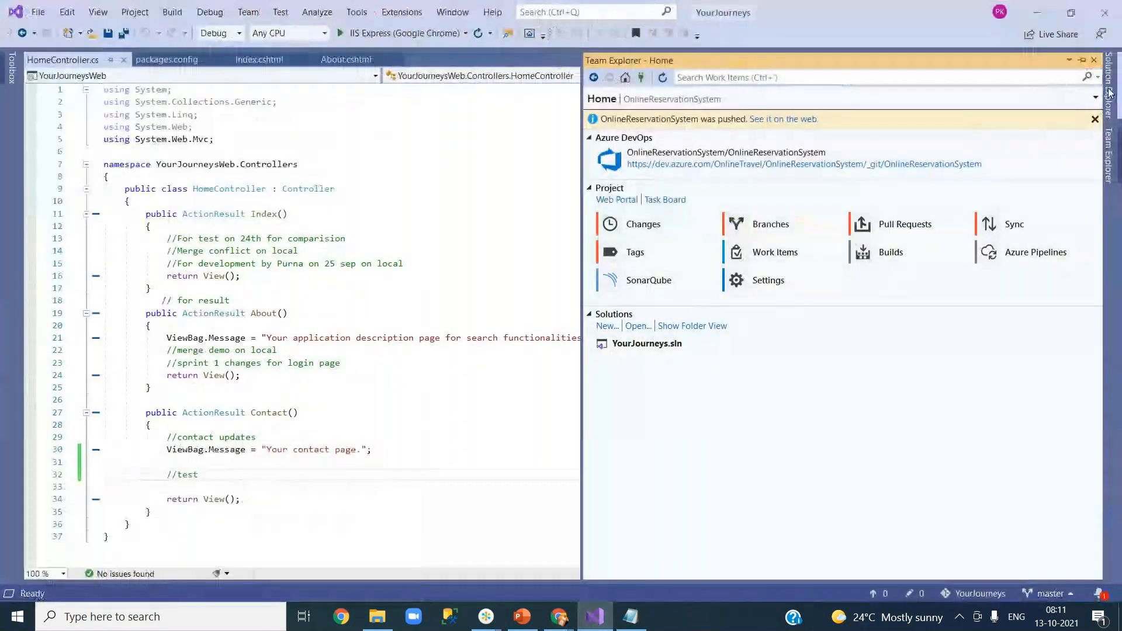
# Expand the web project's Scripts, App_Start and Content folders in Solution Explorer, then minimize Visual Studio.
pyautogui.click(1110, 94)
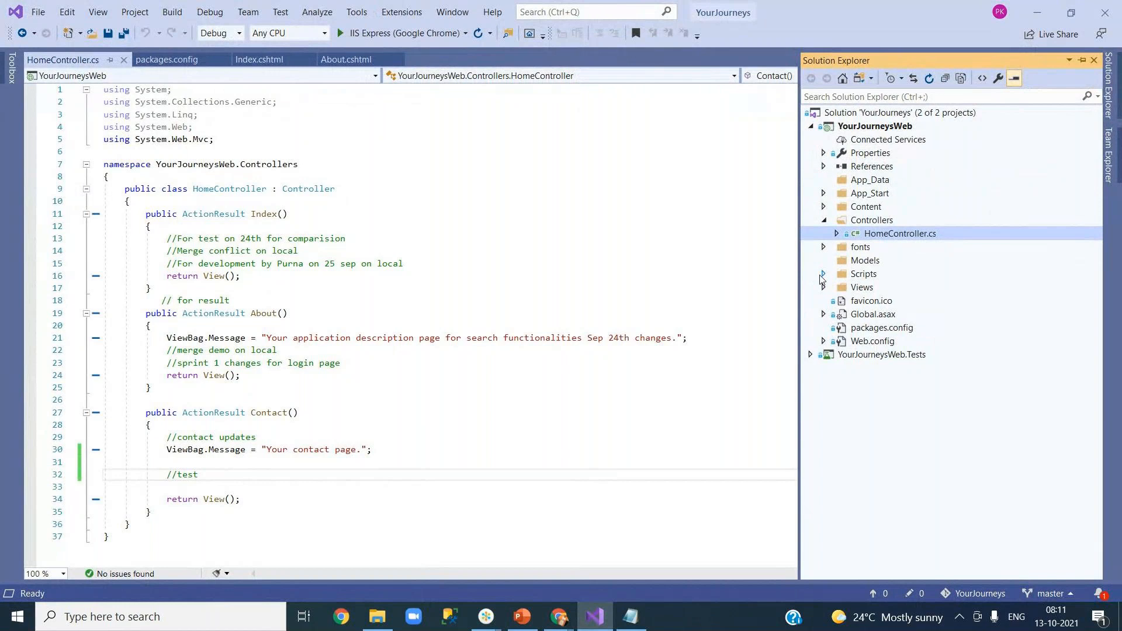
pyautogui.click(824, 274)
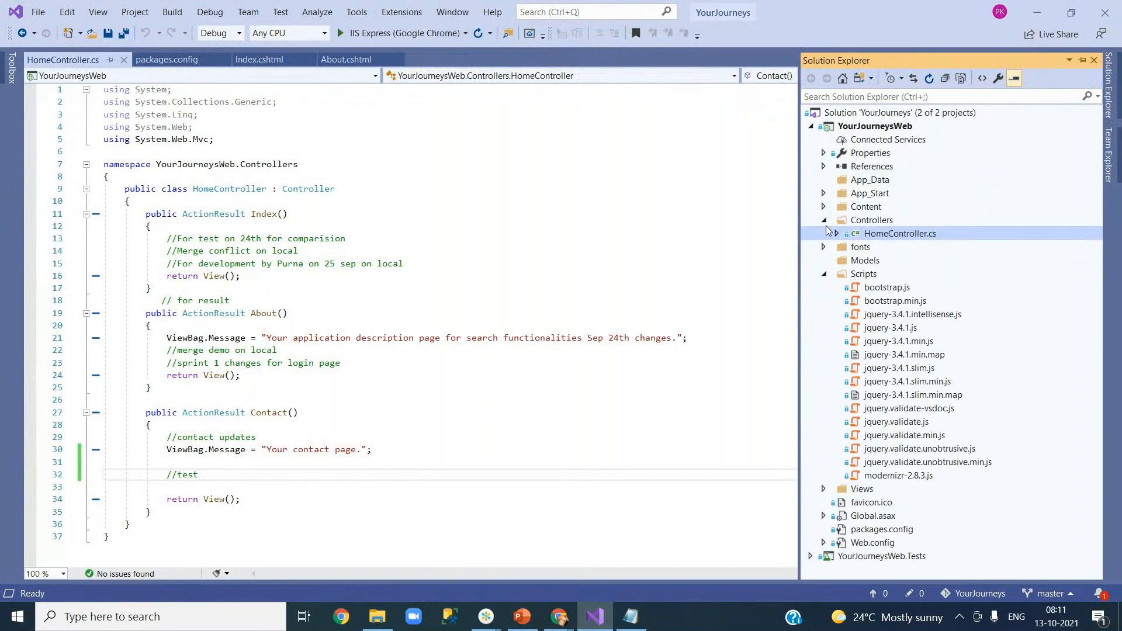
pyautogui.click(824, 195)
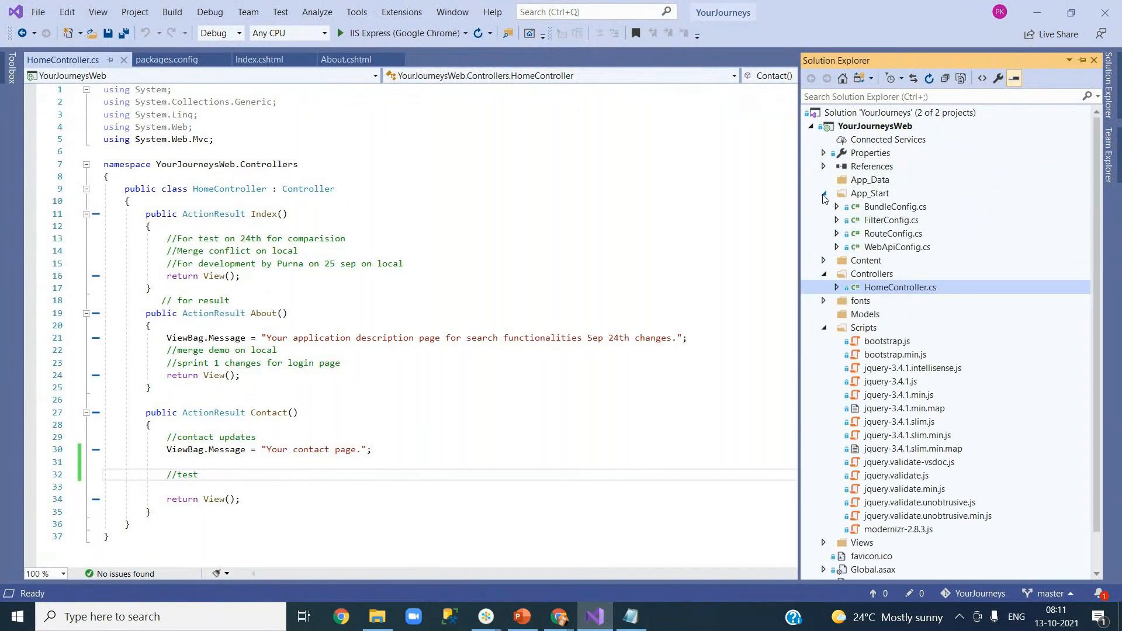
pyautogui.click(824, 260)
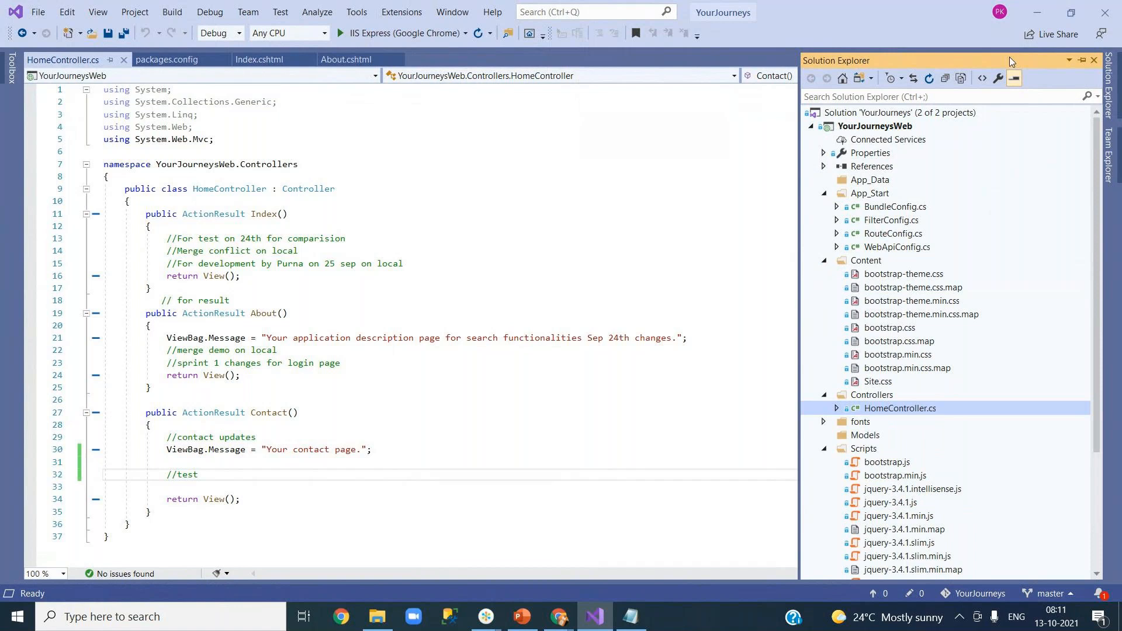
pyautogui.click(1037, 13)
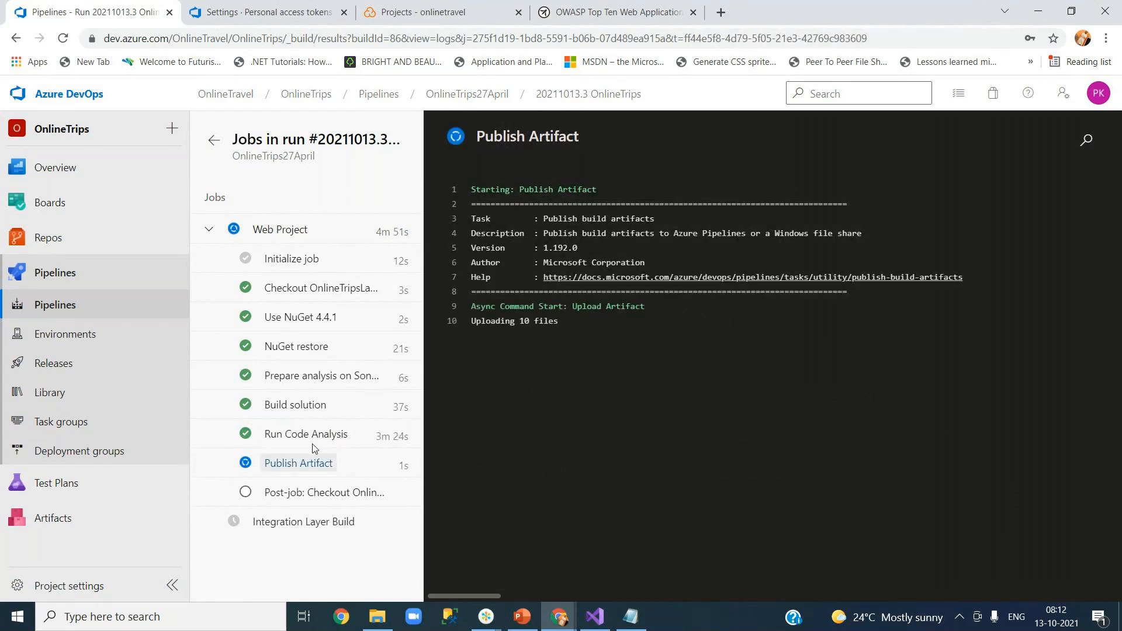
# Reload SonarCloud's projects page and check OnlineTravel's dashboard, where the Quality Gate reads Not computed.
pyautogui.click(427, 8)
pyautogui.click(62, 38)
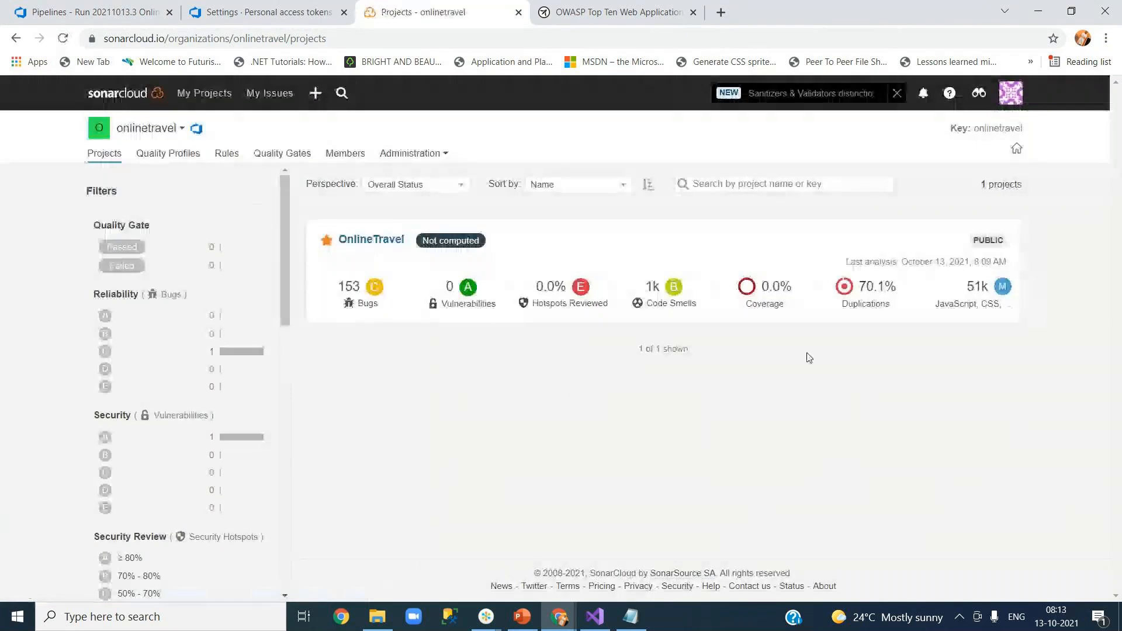
pyautogui.click(368, 240)
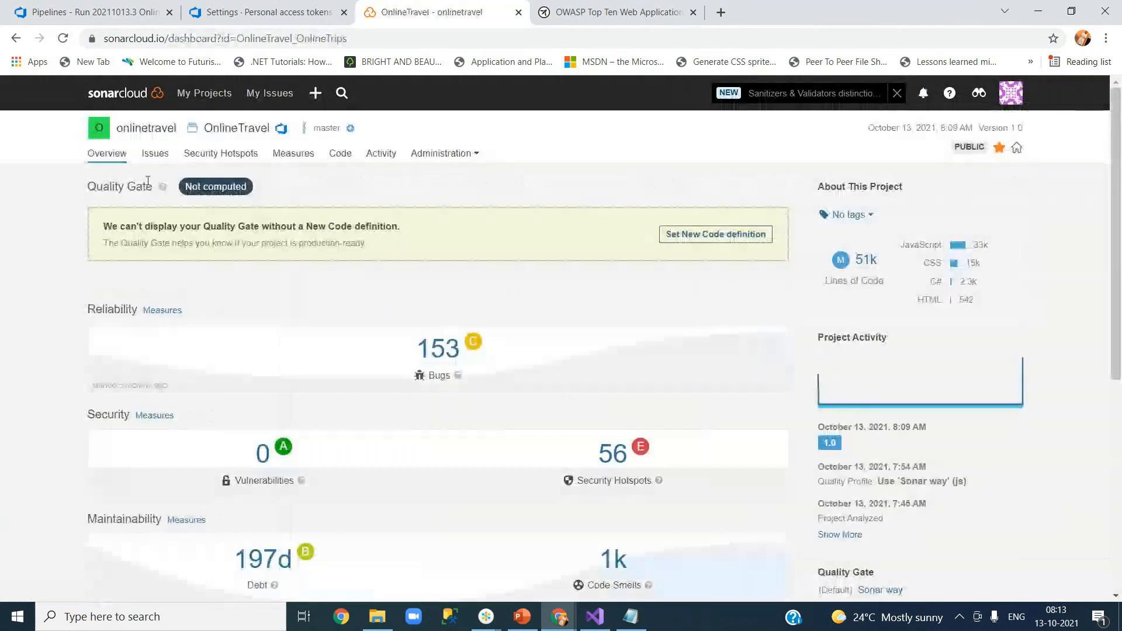
pyautogui.moveTo(94, 185); pyautogui.dragTo(304, 191)
pyautogui.click(266, 191)
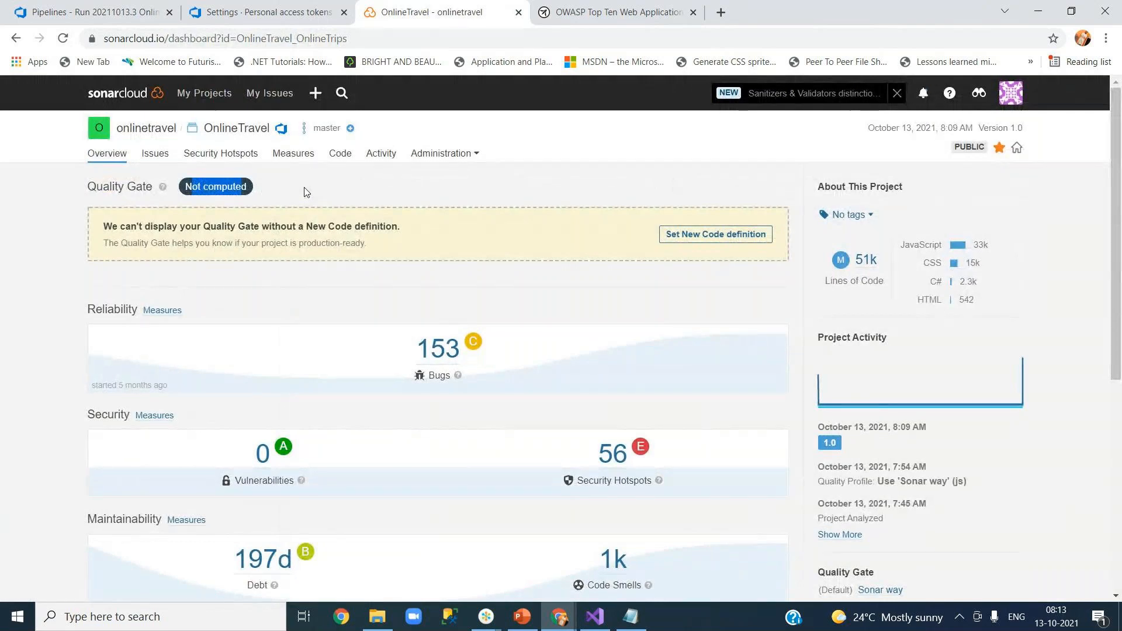
pyautogui.click(304, 191)
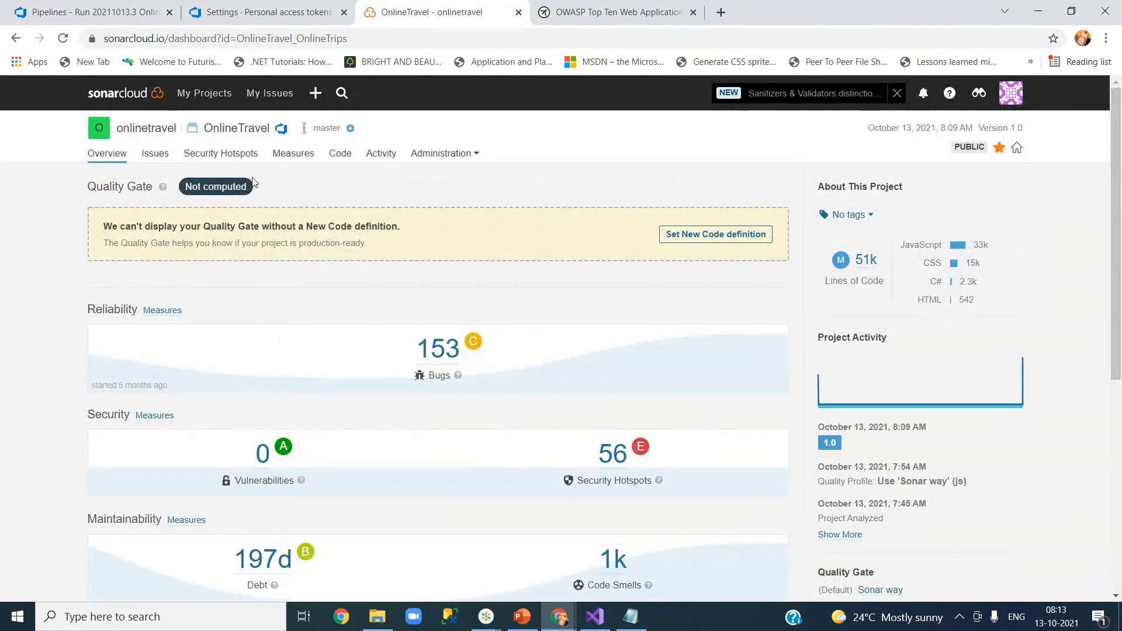
pyautogui.click(142, 132)
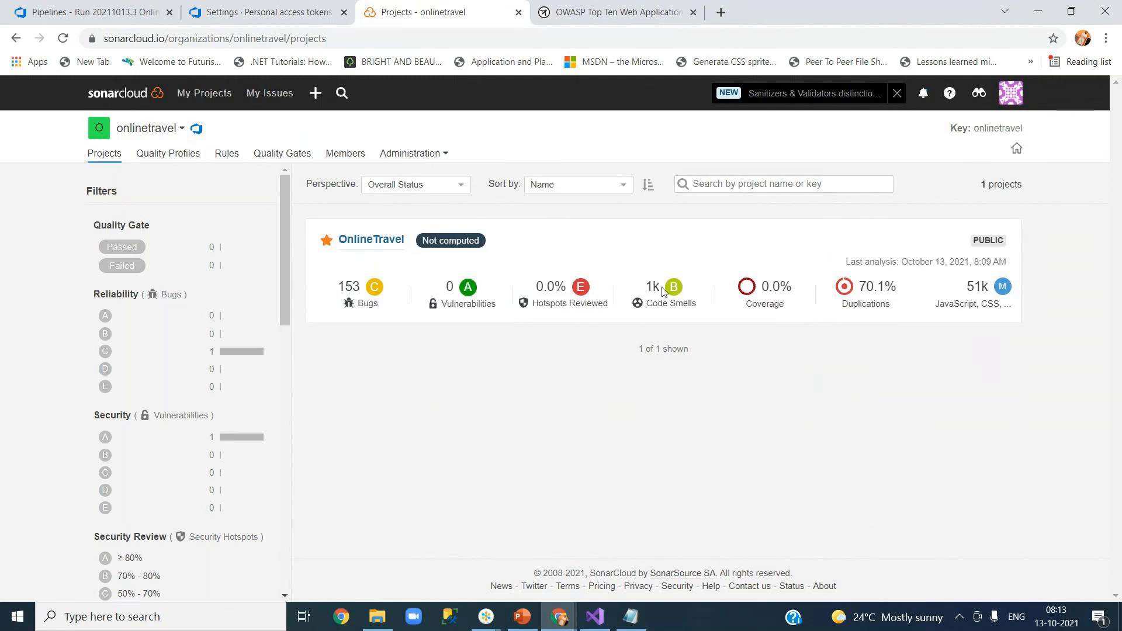
# Note OnlineTravel's code smells and lines of code, then open its 70.1% duplicated-lines breakdown.
pyautogui.moveTo(646, 286); pyautogui.dragTo(652, 287)
pyautogui.moveTo(965, 286); pyautogui.dragTo(985, 286)
pyautogui.click(371, 248)
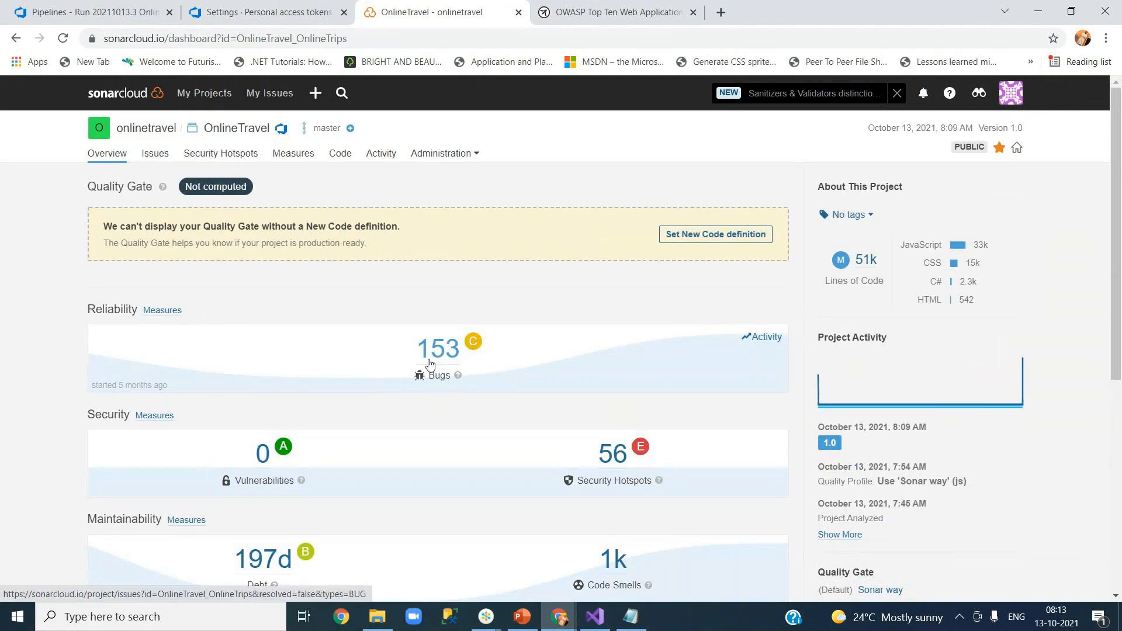
pyautogui.moveTo(1119, 311); pyautogui.dragTo(1119, 482)
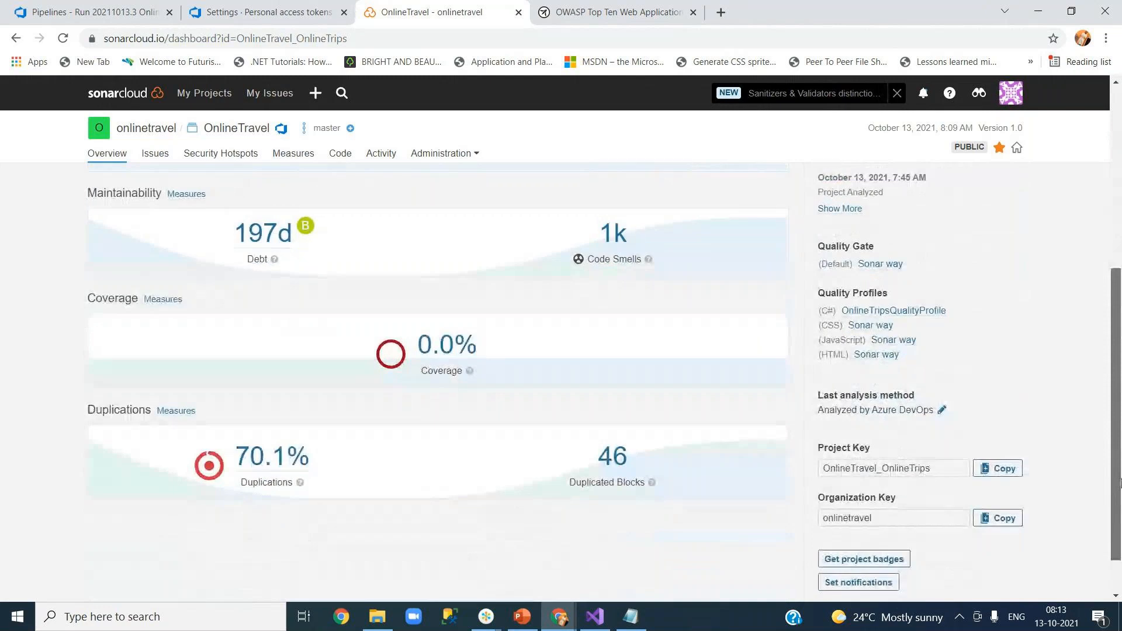
pyautogui.click(272, 456)
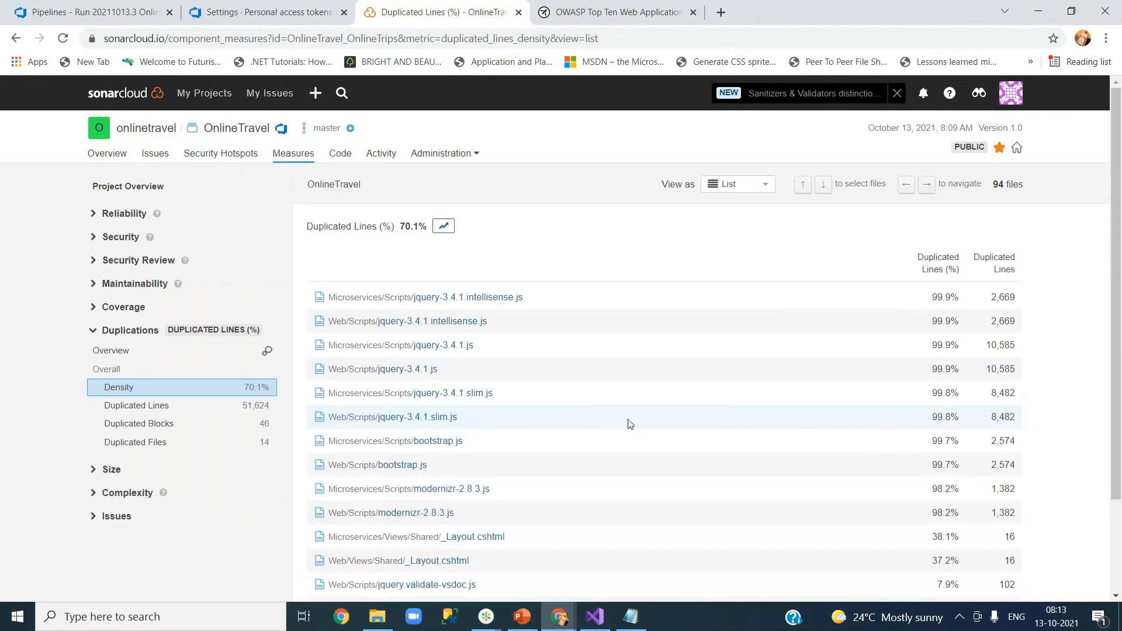
# Review the most-duplicated files, led by jQuery scripts, then revisit the OnlineTravel overview dashboard.
pyautogui.scroll(-3, 629, 423)
pyautogui.scroll(3, 624, 420)
pyautogui.click(111, 158)
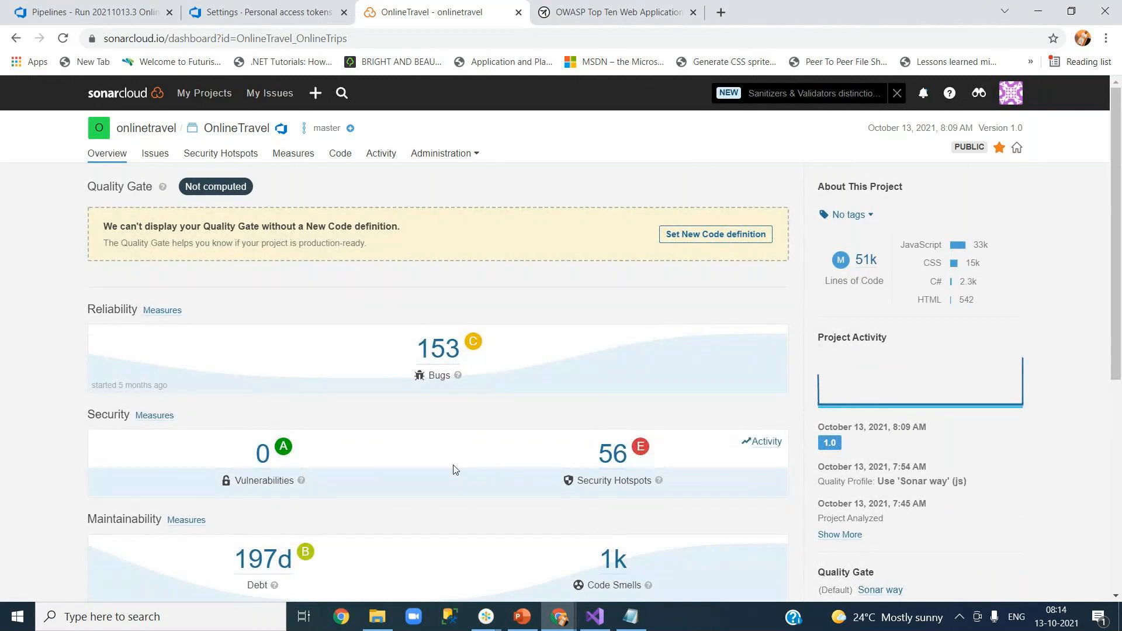
pyautogui.scroll(-6, 455, 469)
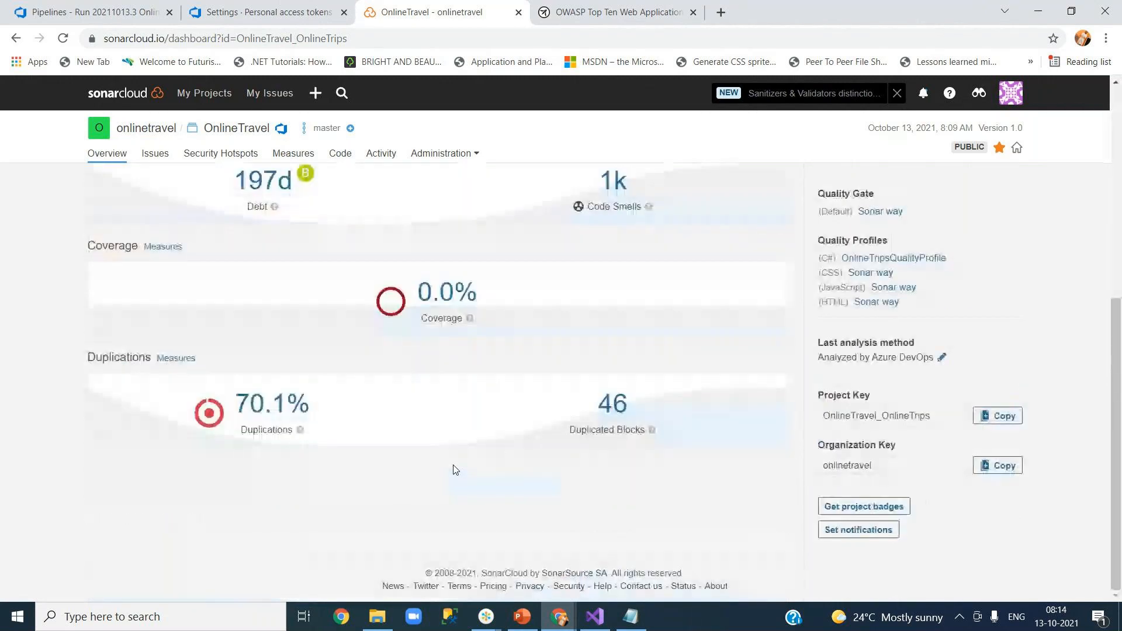
pyautogui.scroll(3, 455, 469)
pyautogui.scroll(3, 454, 464)
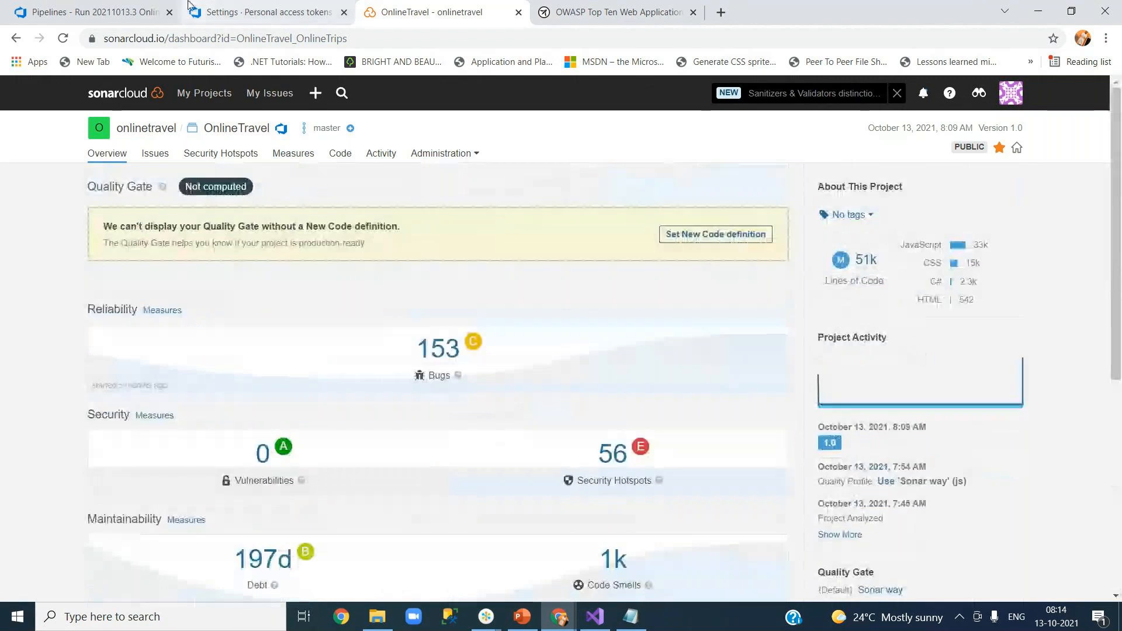
pyautogui.click(119, 11)
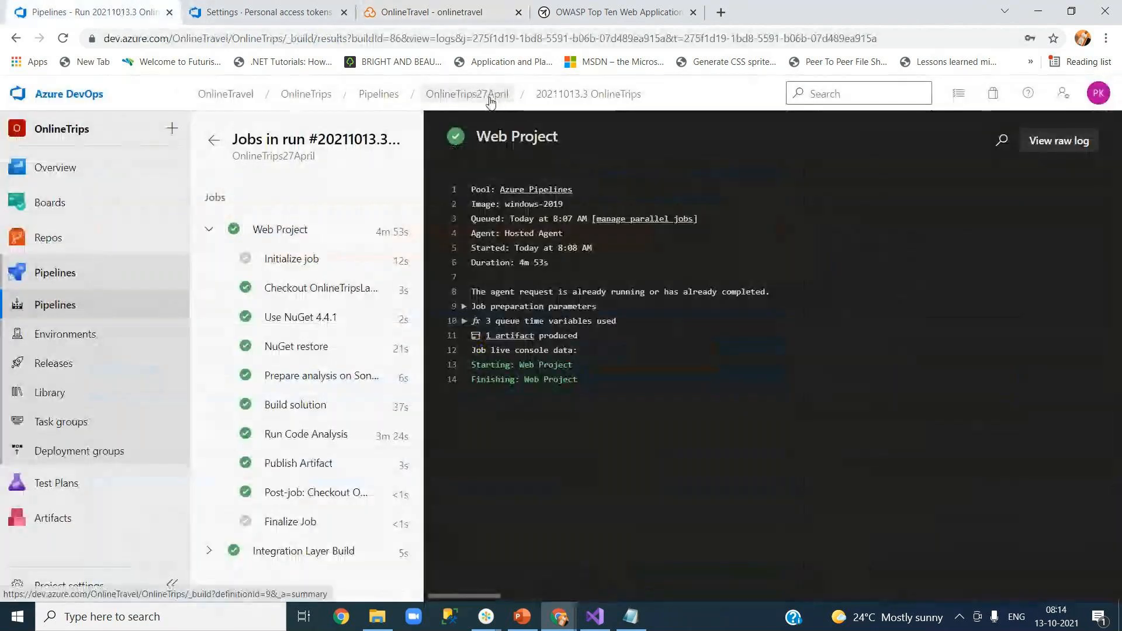
# Open the OnlineTrips27April pipeline's task editor in Azure DevOps, then go back to SonarCloud.
pyautogui.click(490, 103)
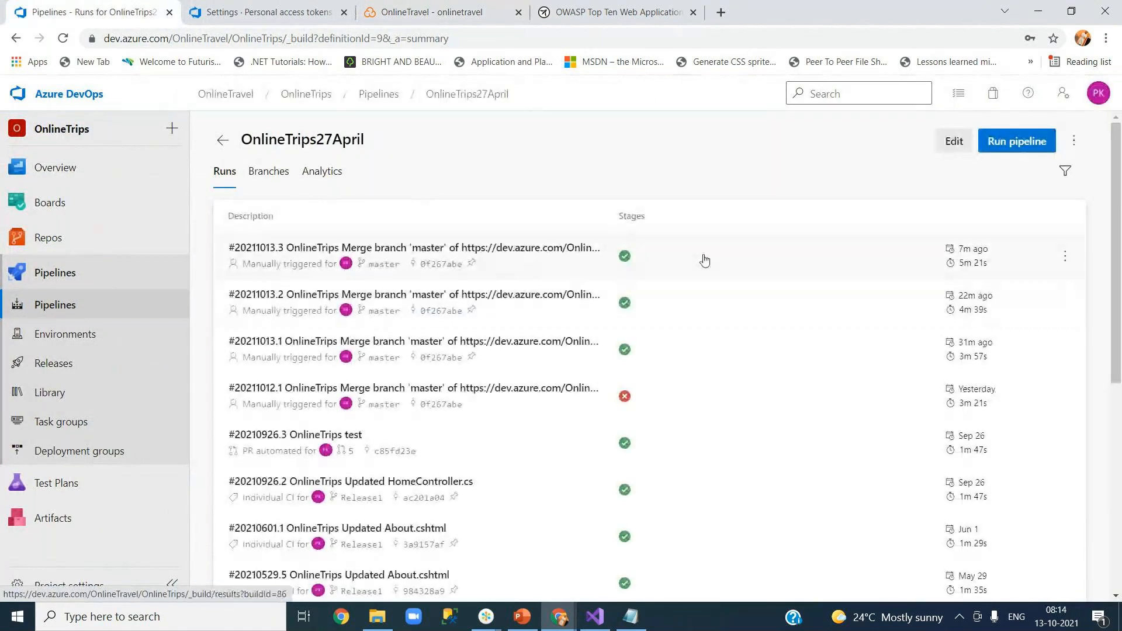
pyautogui.click(951, 142)
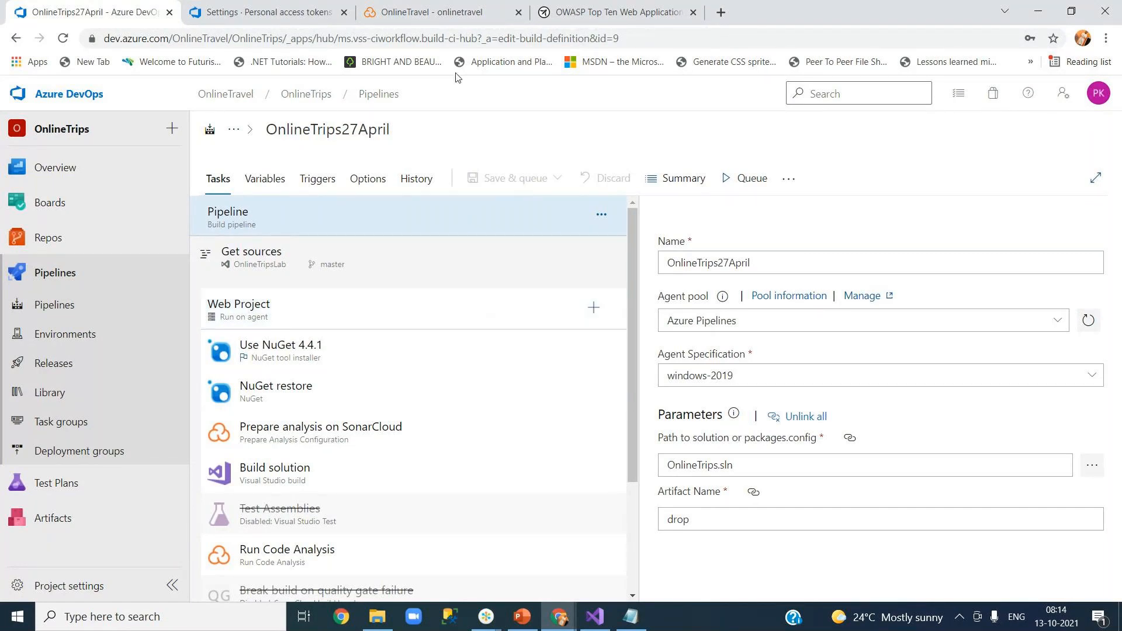
pyautogui.click(462, 14)
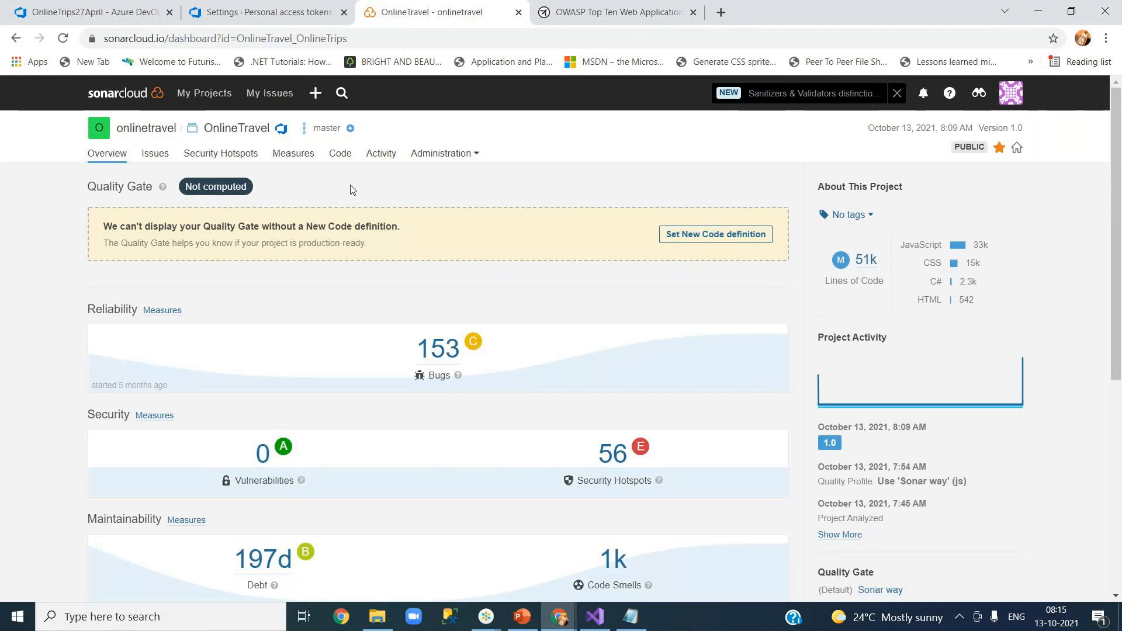
# Confirm OnlineTravel's project quality gate is Sonar way, then go to the organization's Quality Gates.
pyautogui.click(458, 157)
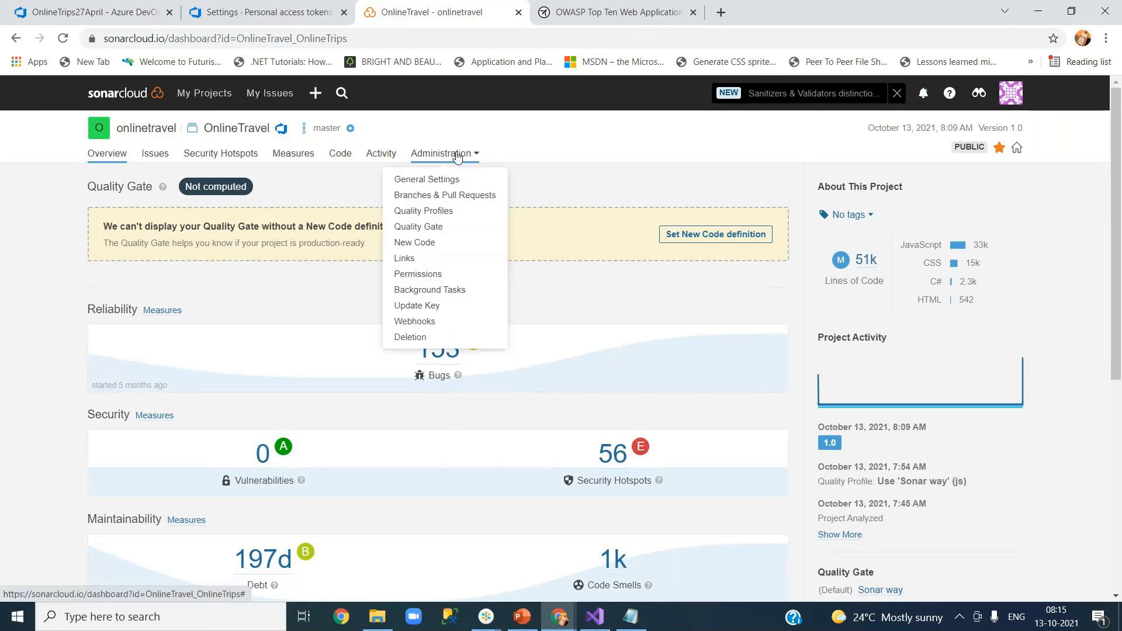
pyautogui.click(455, 229)
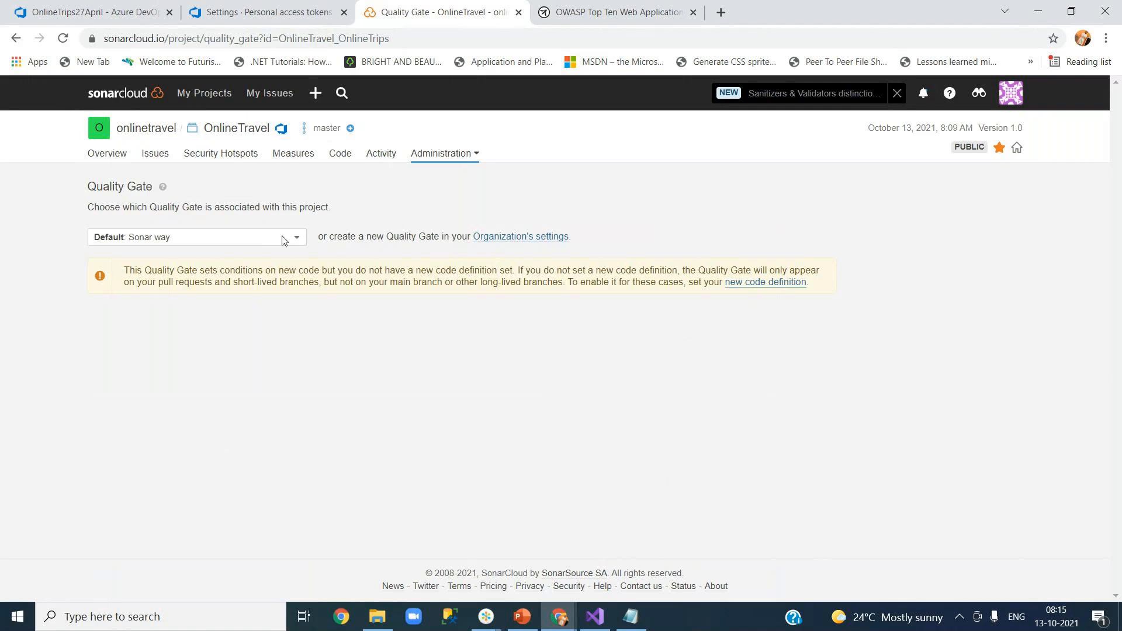
pyautogui.click(250, 237)
pyautogui.click(363, 339)
pyautogui.moveTo(328, 237); pyautogui.dragTo(463, 241)
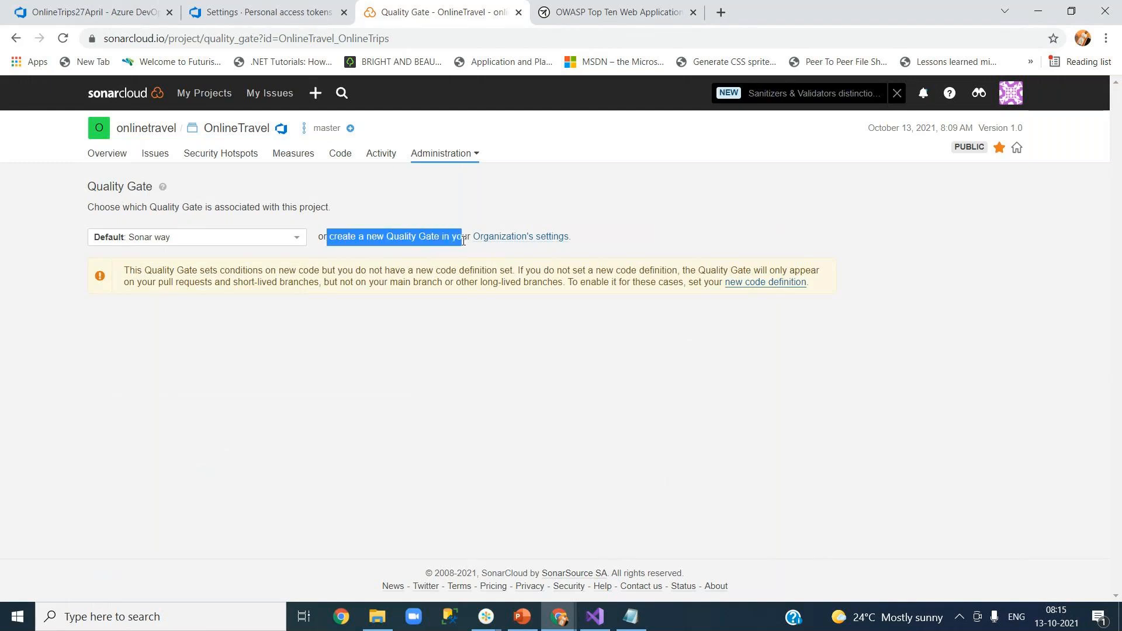
pyautogui.click(467, 329)
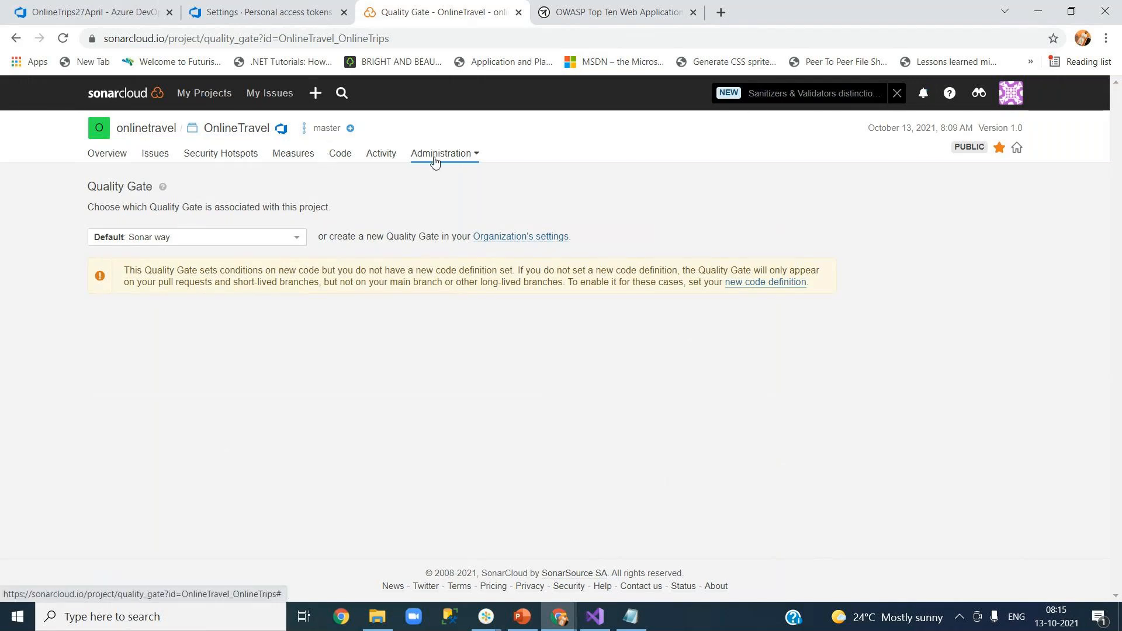
pyautogui.click(507, 239)
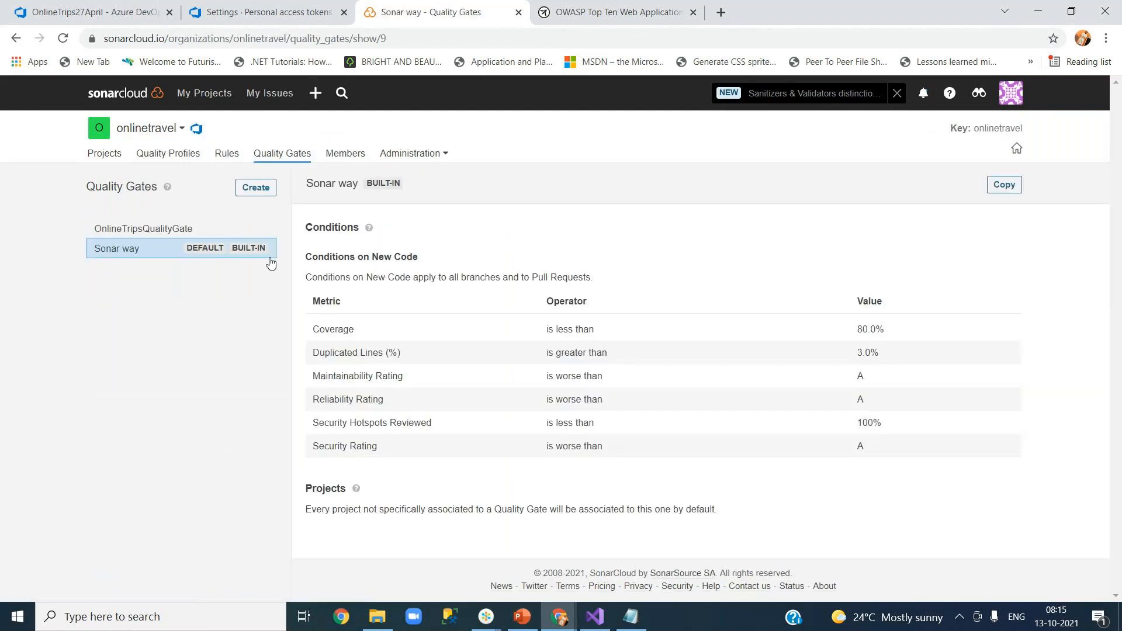
# Create a new quality gate named 13Oct with no conditions.
pyautogui.moveTo(108, 185); pyautogui.dragTo(135, 186)
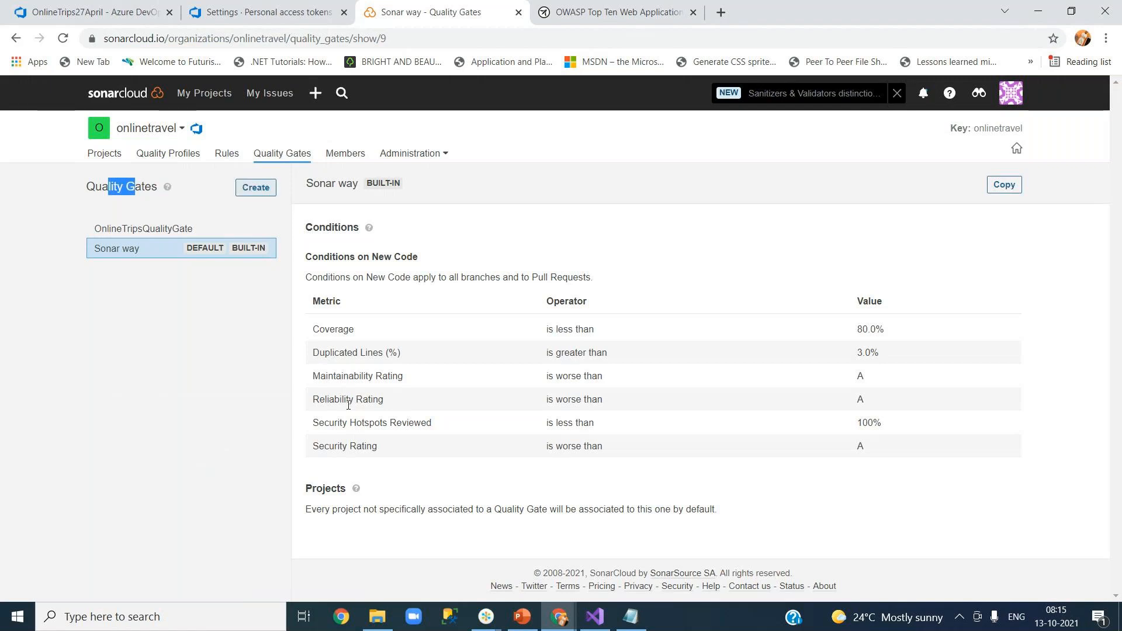
pyautogui.moveTo(326, 329); pyautogui.dragTo(409, 450)
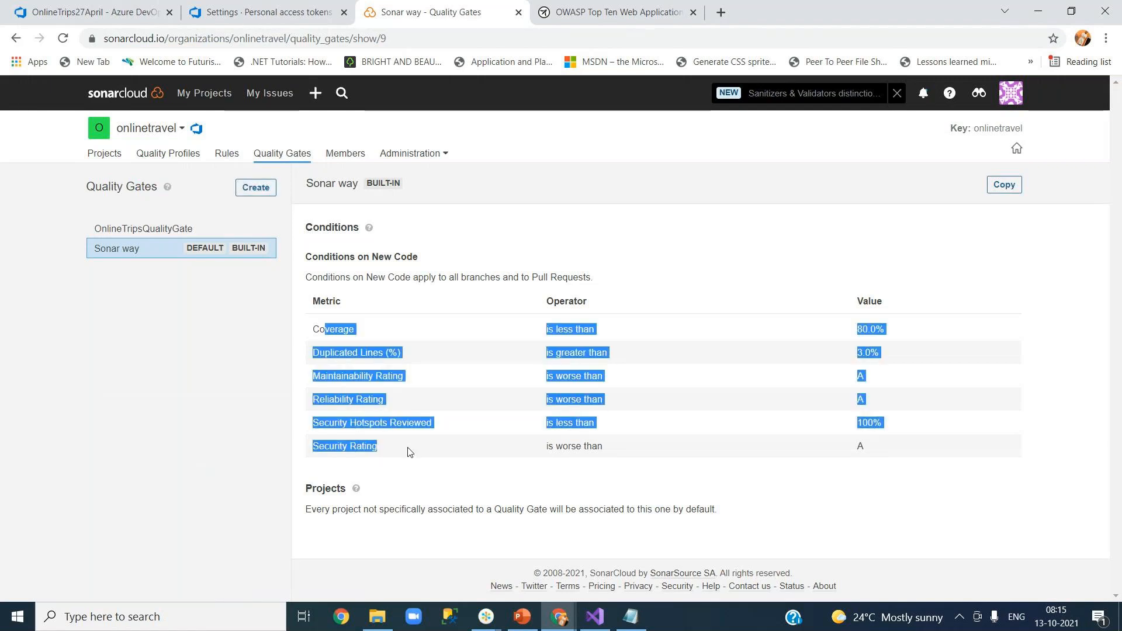
pyautogui.click(257, 190)
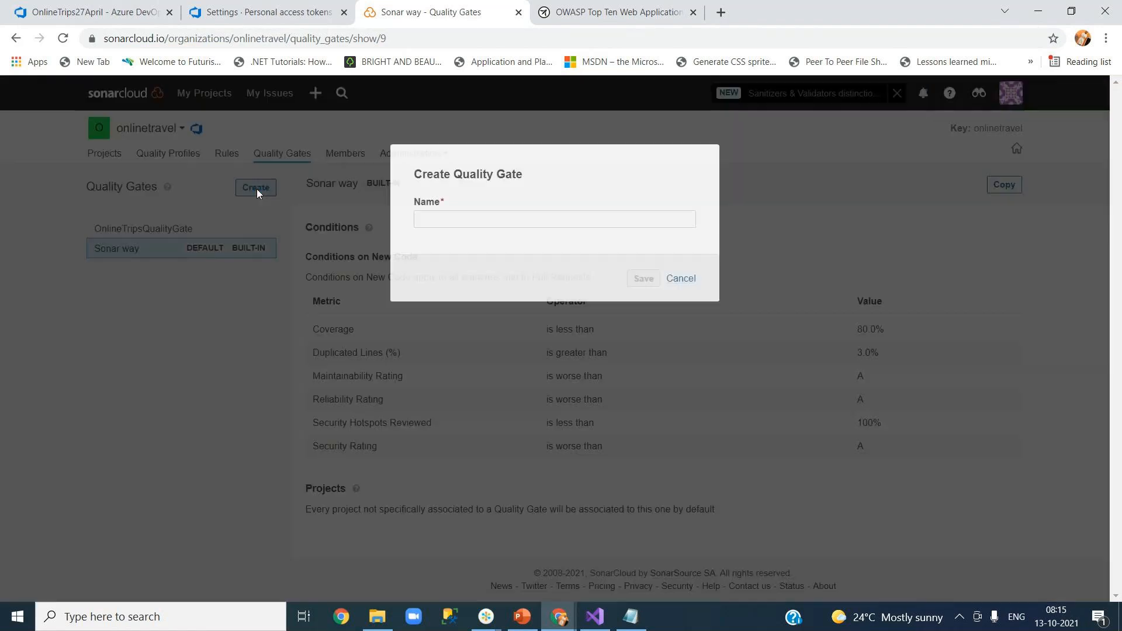
pyautogui.write('13Oct')
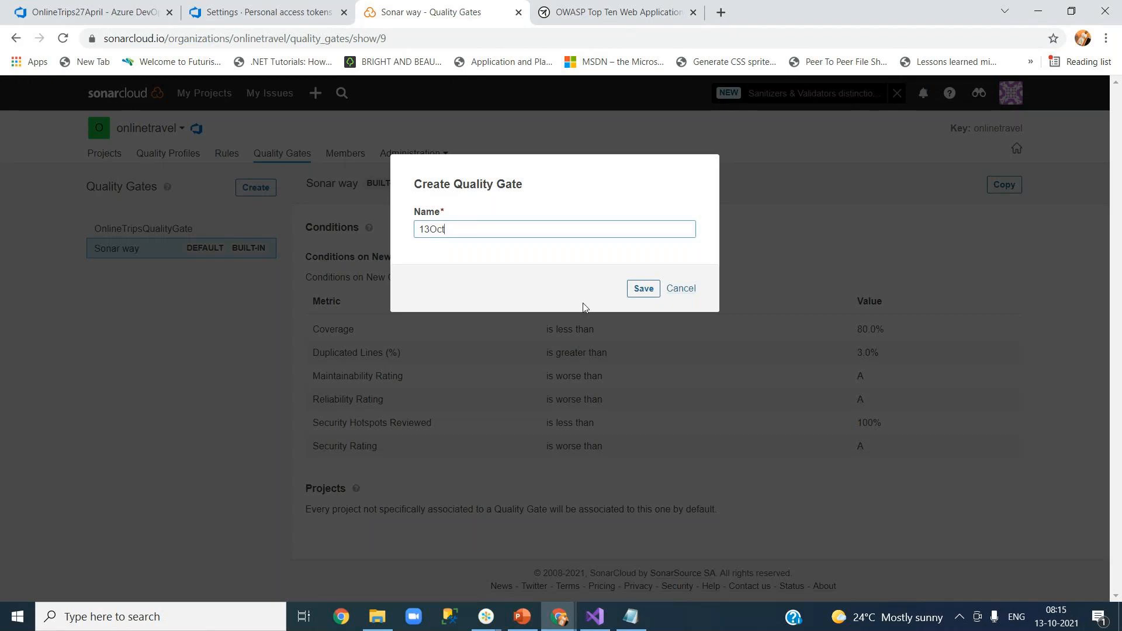
pyautogui.click(630, 292)
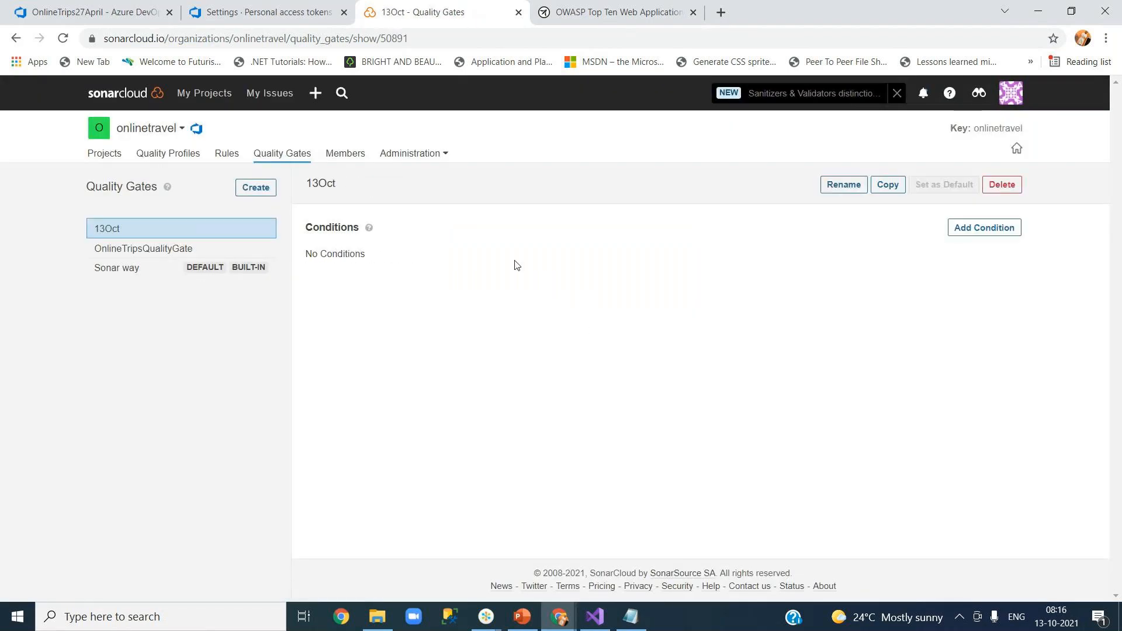
pyautogui.click(977, 233)
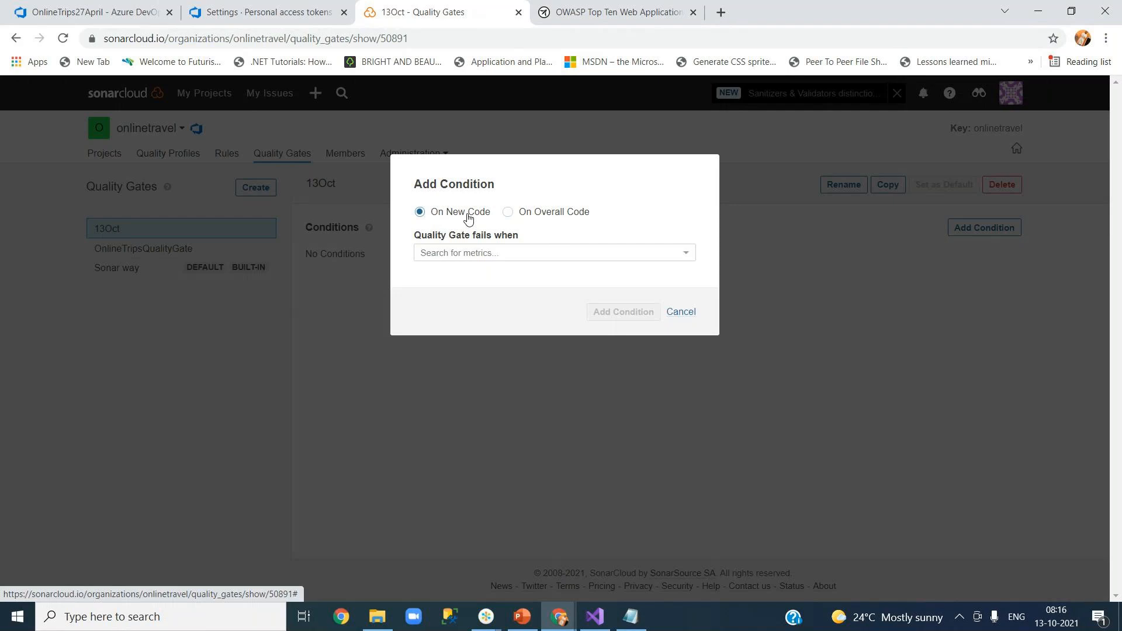
# Add an overall-code condition to 13Oct failing when Unit Test Success (%) is below 100.
pyautogui.click(507, 212)
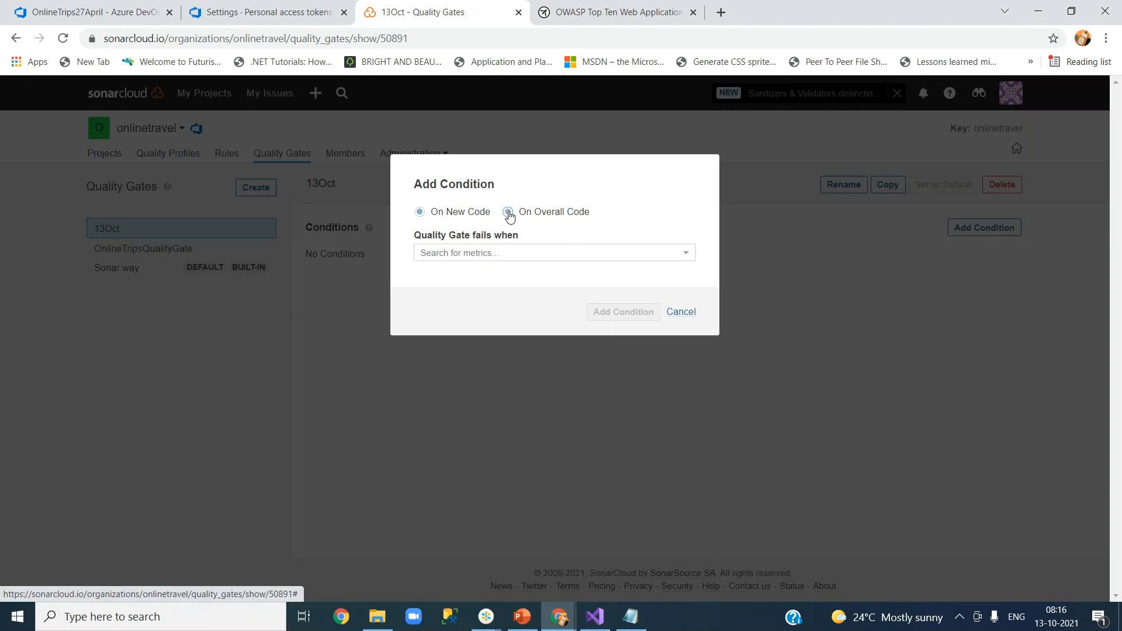
pyautogui.click(503, 253)
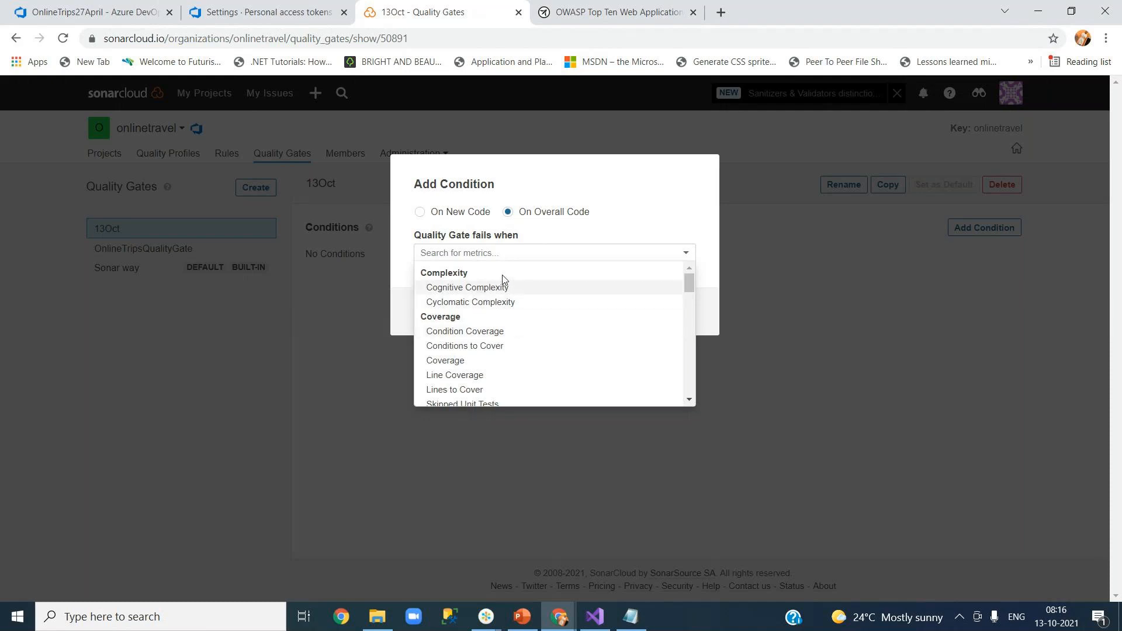
pyautogui.moveTo(692, 285); pyautogui.dragTo(689, 302)
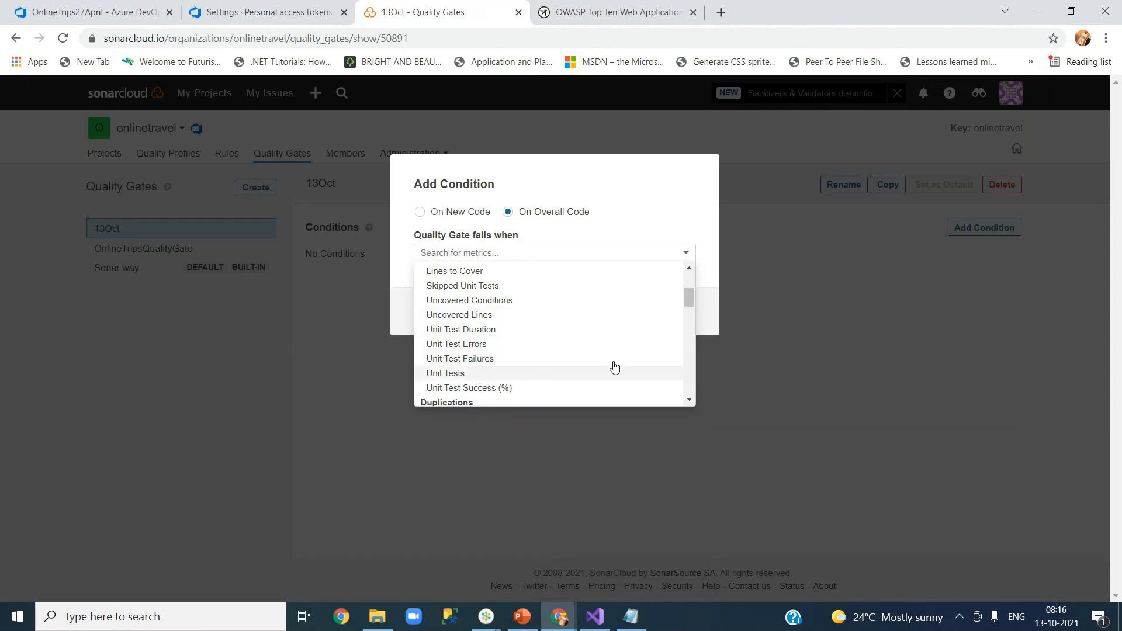
pyautogui.moveTo(689, 301); pyautogui.dragTo(689, 308)
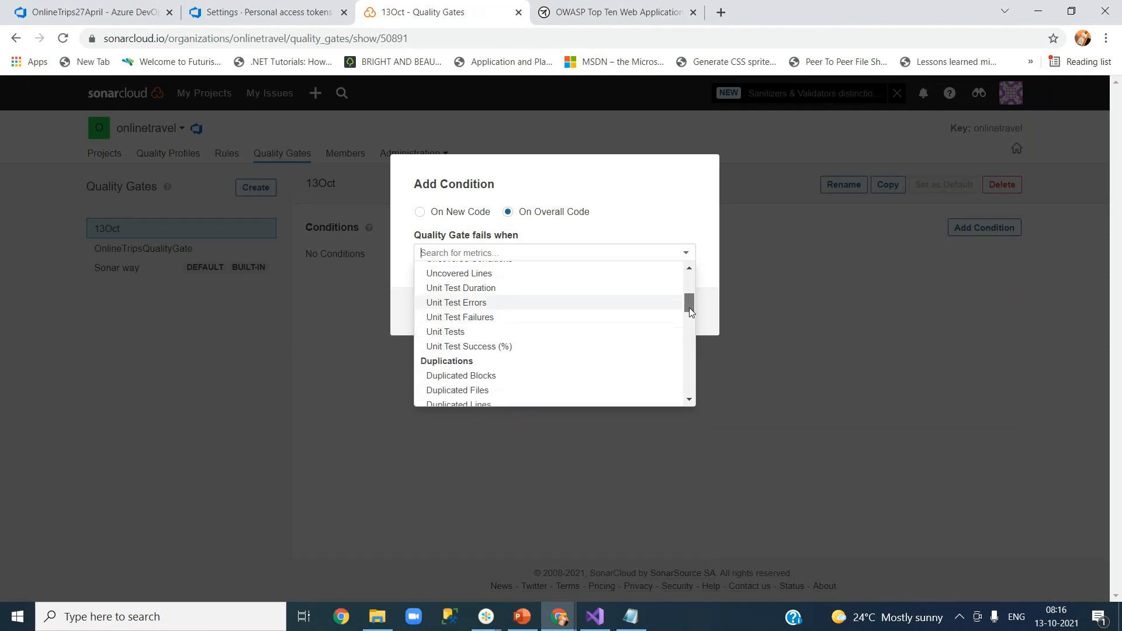
pyautogui.click(542, 344)
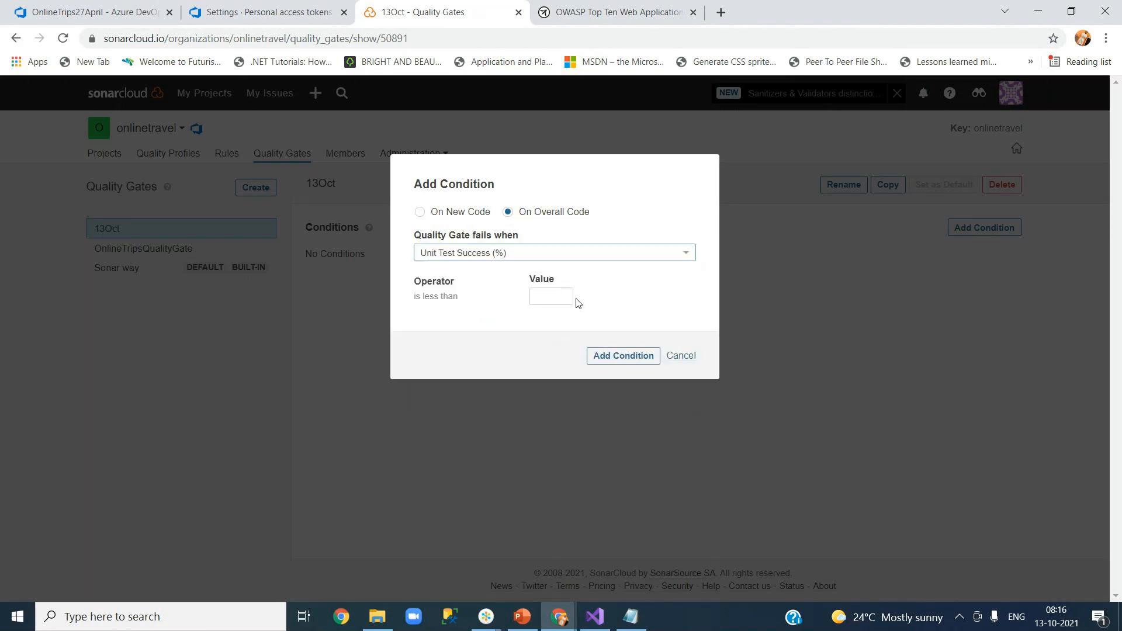
pyautogui.click(544, 298)
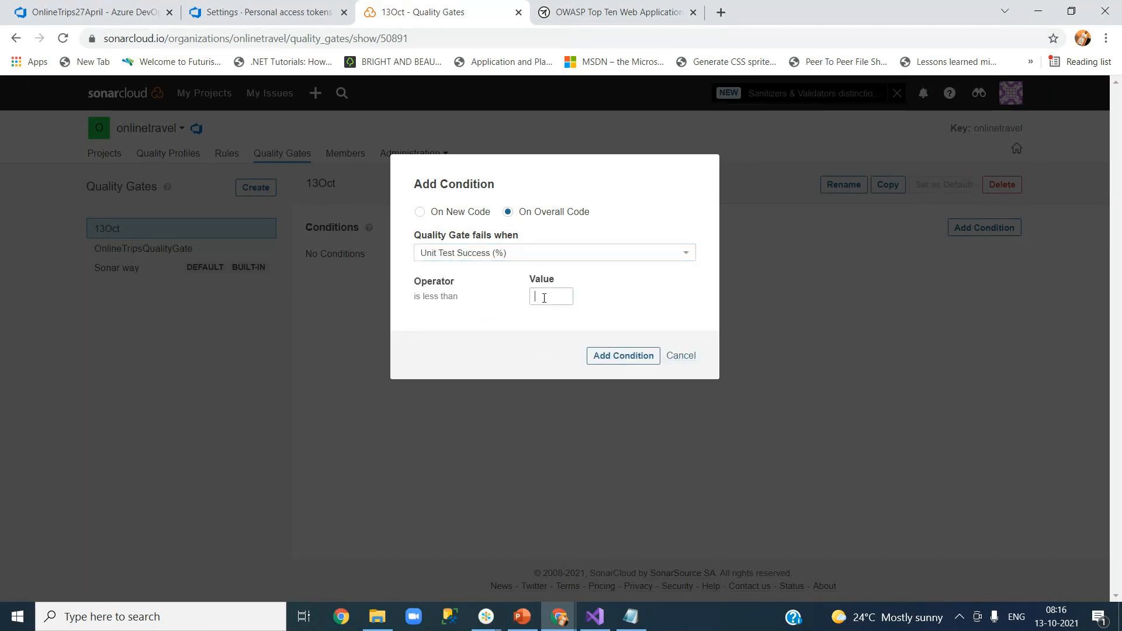
pyautogui.write('100')
pyautogui.click(605, 353)
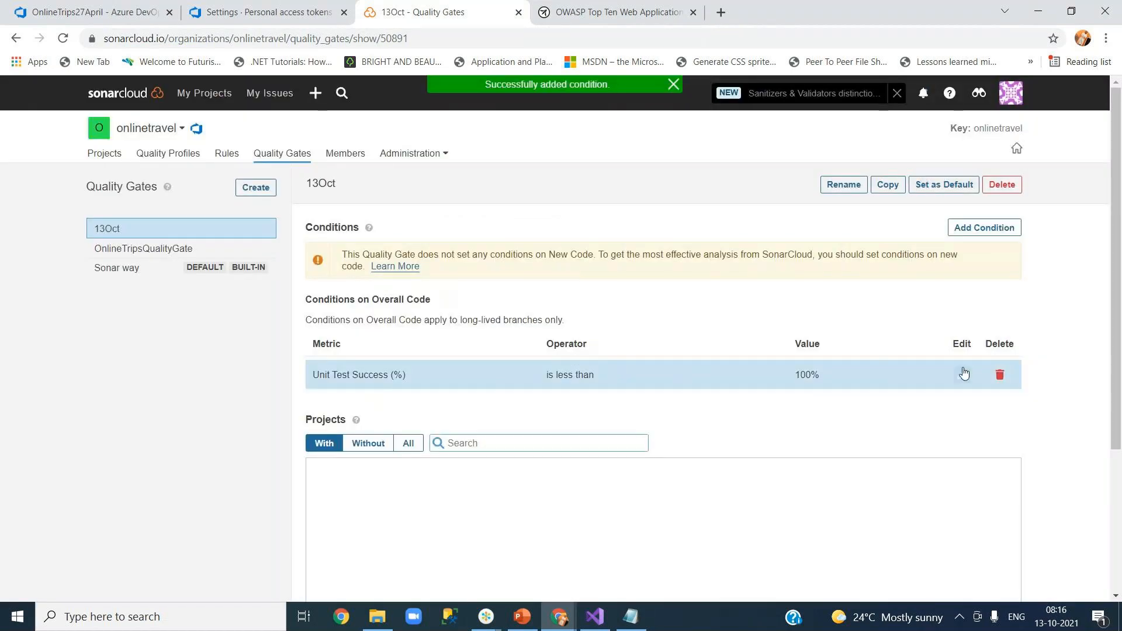
pyautogui.click(967, 233)
# Add an overall-code condition failing when Duplicated Lines (%) exceeds 20.
pyautogui.click(508, 212)
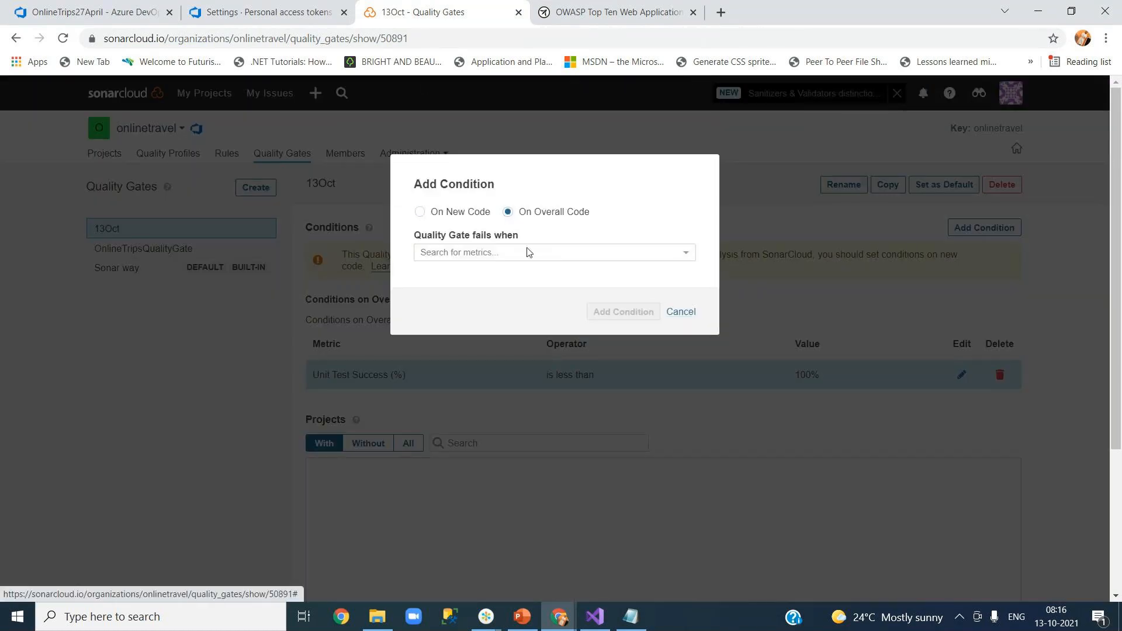
pyautogui.click(526, 252)
pyautogui.moveTo(691, 286); pyautogui.dragTo(688, 313)
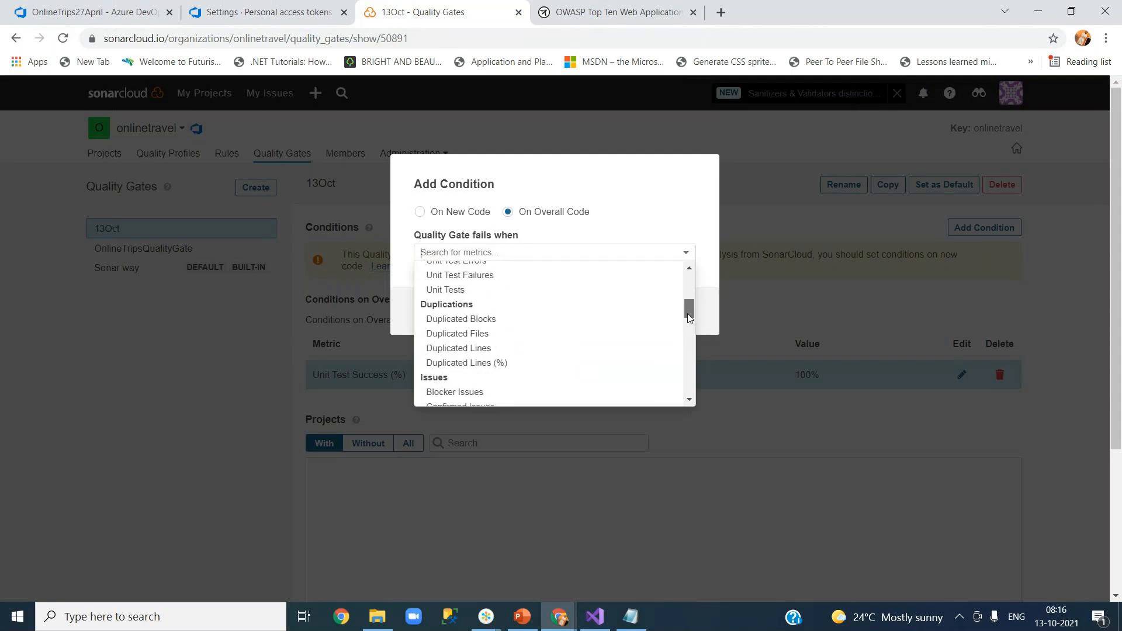
pyautogui.click(514, 364)
pyautogui.click(552, 296)
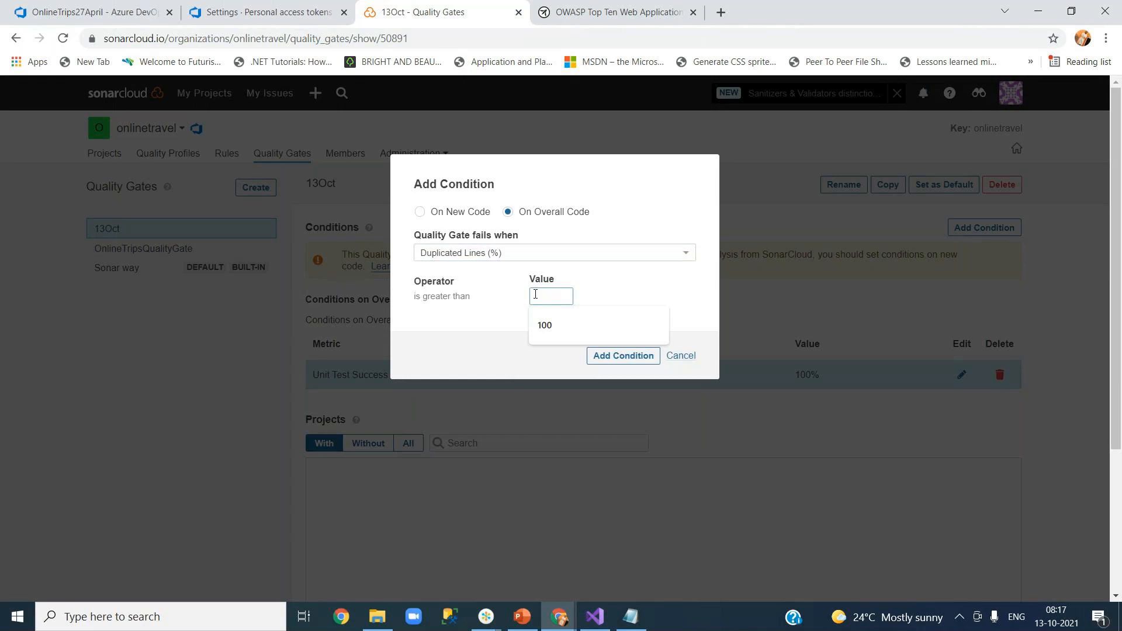
pyautogui.write('20')
pyautogui.click(604, 360)
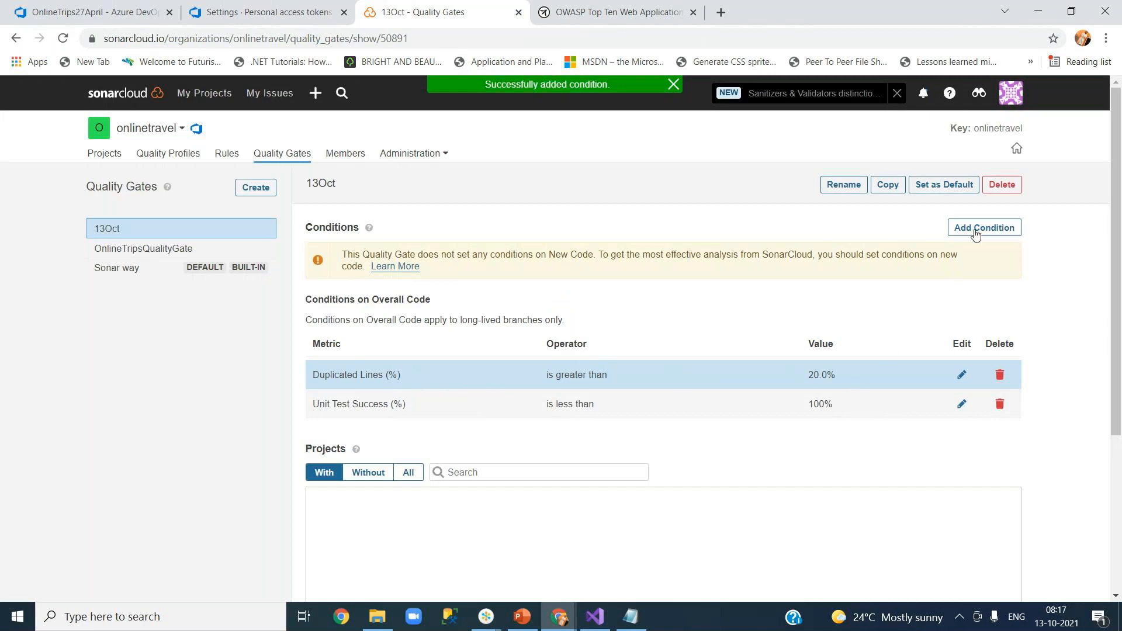
# Add an overall-code condition failing when Code Smells exceeds 100.
pyautogui.click(978, 227)
pyautogui.click(508, 212)
pyautogui.click(543, 251)
pyautogui.moveTo(686, 287); pyautogui.dragTo(679, 348)
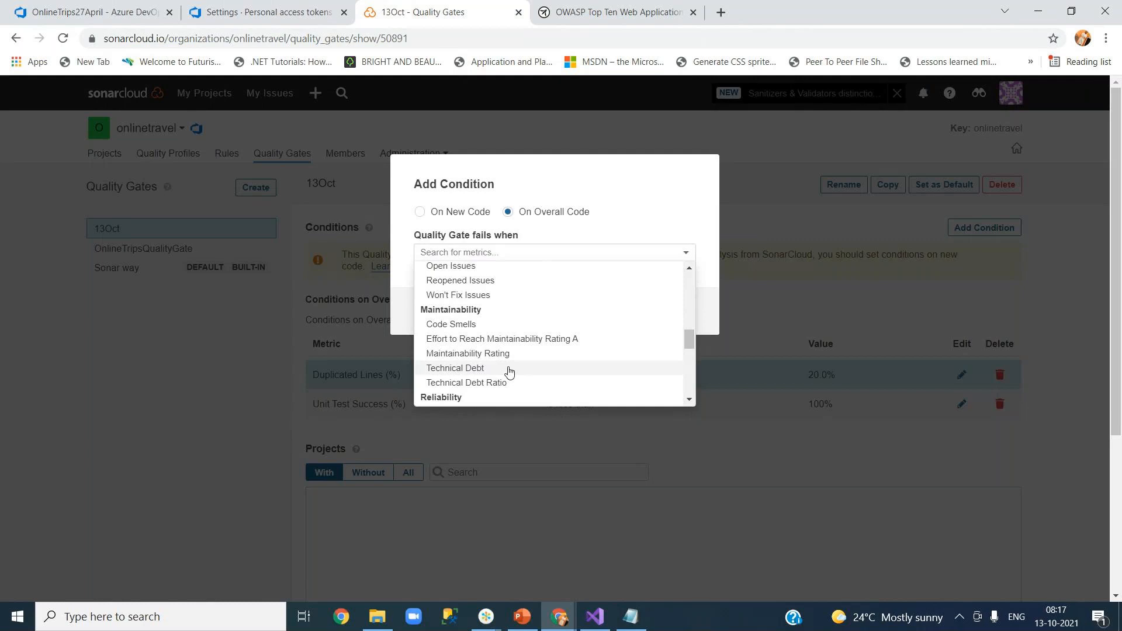
pyautogui.click(475, 327)
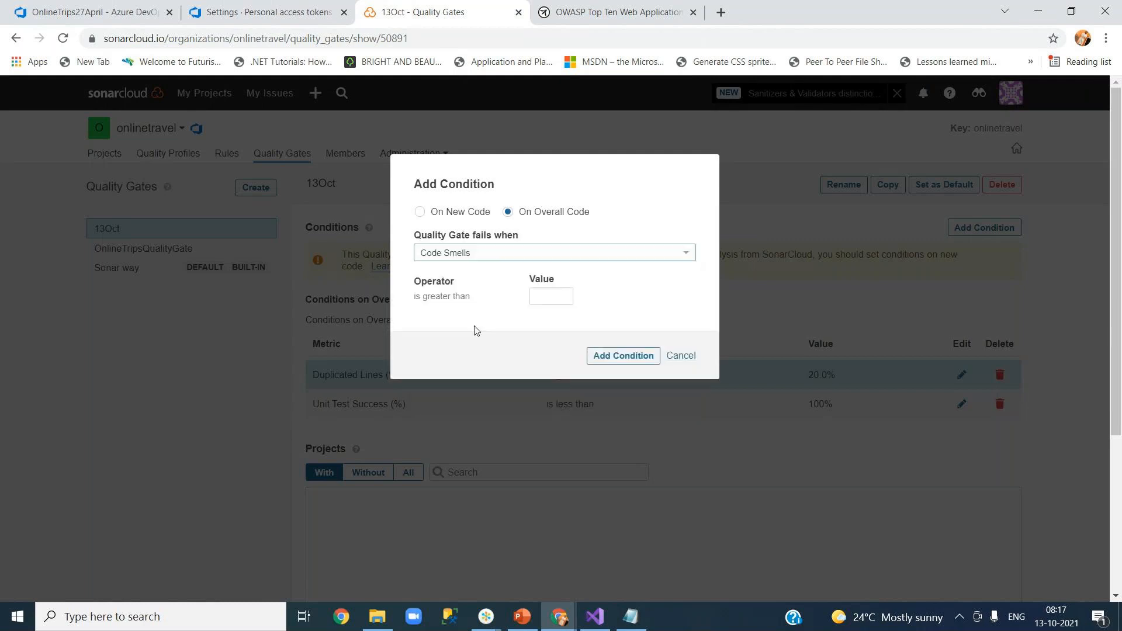
pyautogui.click(542, 296)
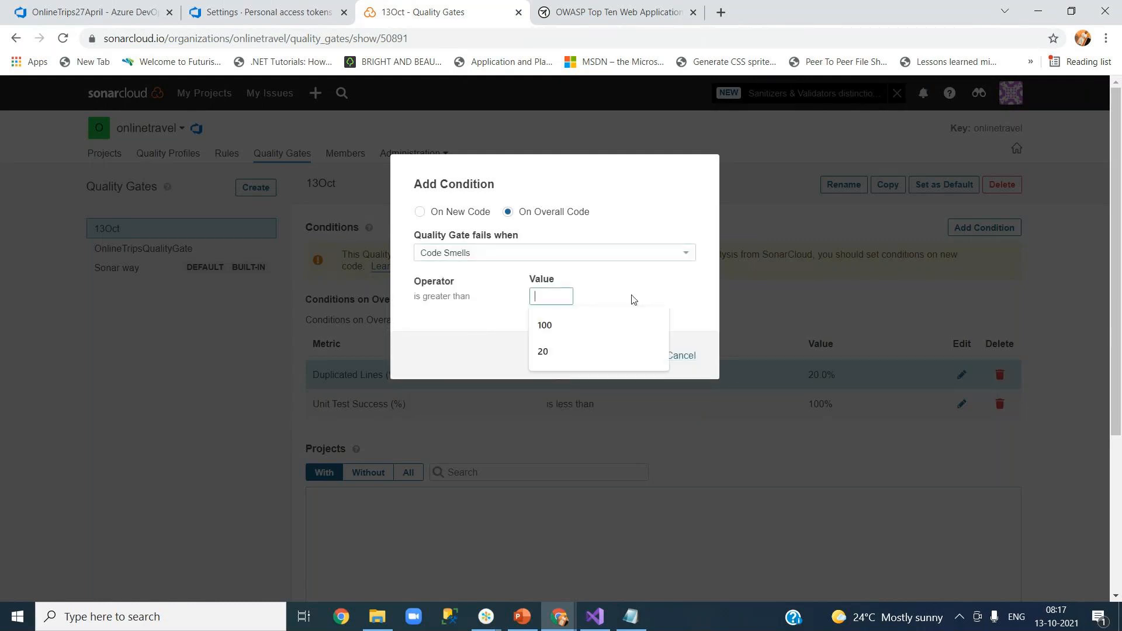
pyautogui.write('100')
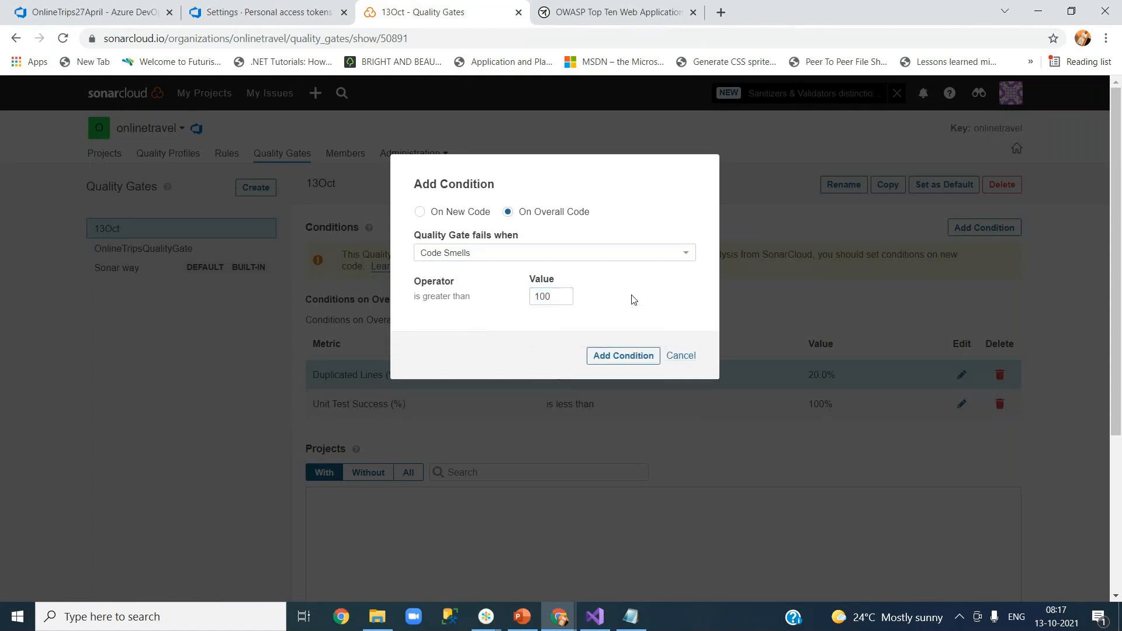
pyautogui.click(627, 367)
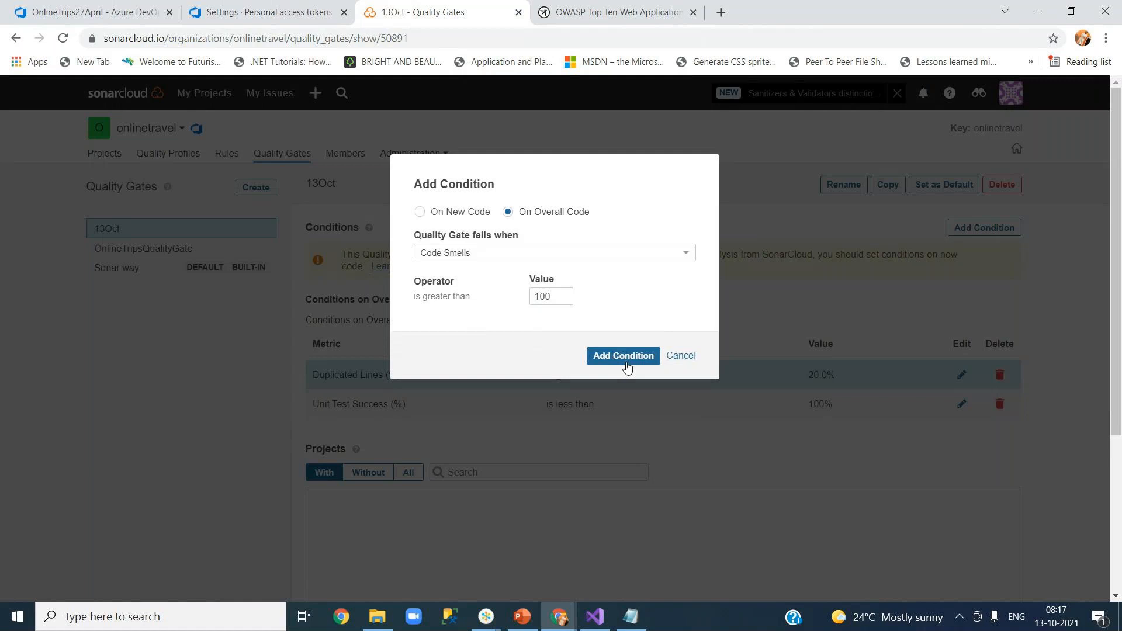
pyautogui.click(623, 357)
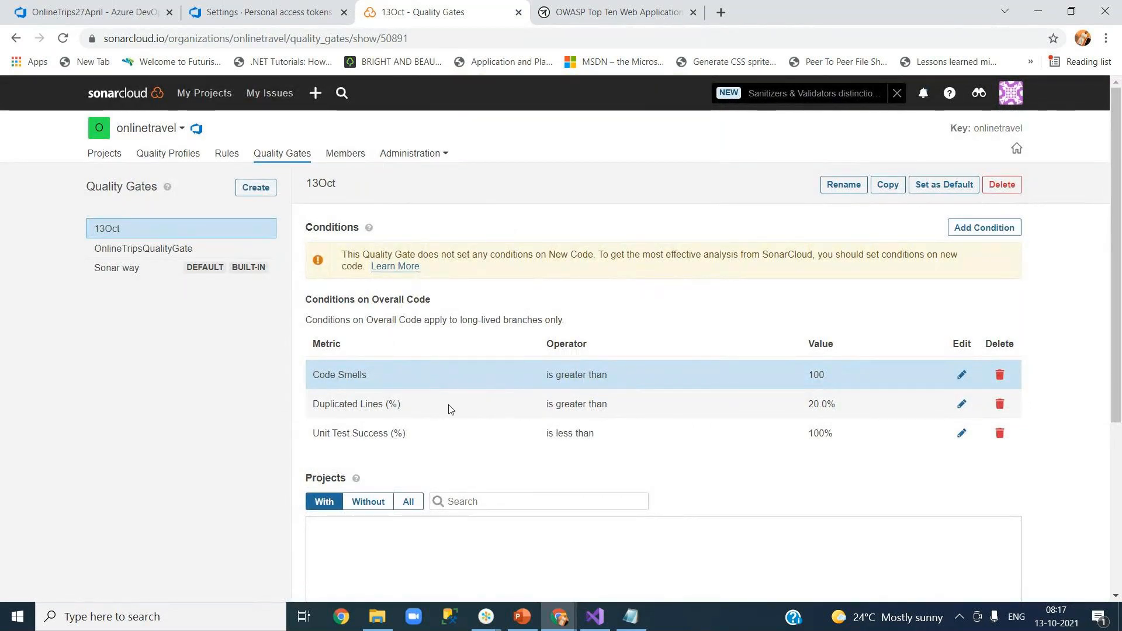
pyautogui.moveTo(1118, 327)
pyautogui.mouseDown()
pyautogui.moveTo(1119, 414)
pyautogui.moveTo(1117, 322)
pyautogui.mouseUp()
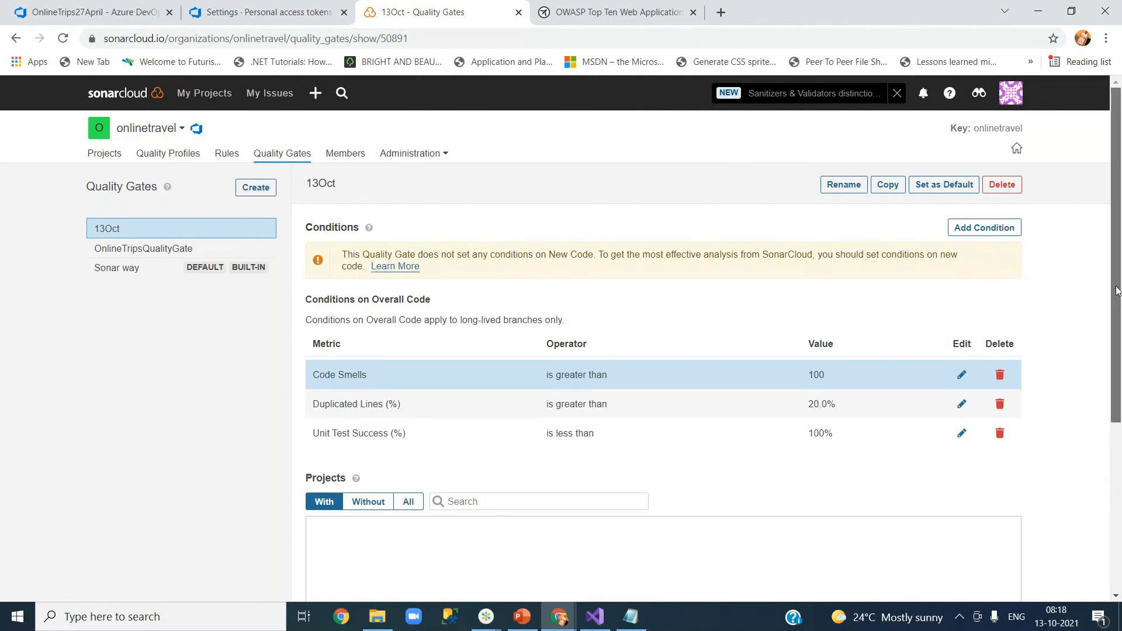
pyautogui.scroll(-1, 1118, 336)
pyautogui.moveTo(1121, 337); pyautogui.dragTo(1121, 349)
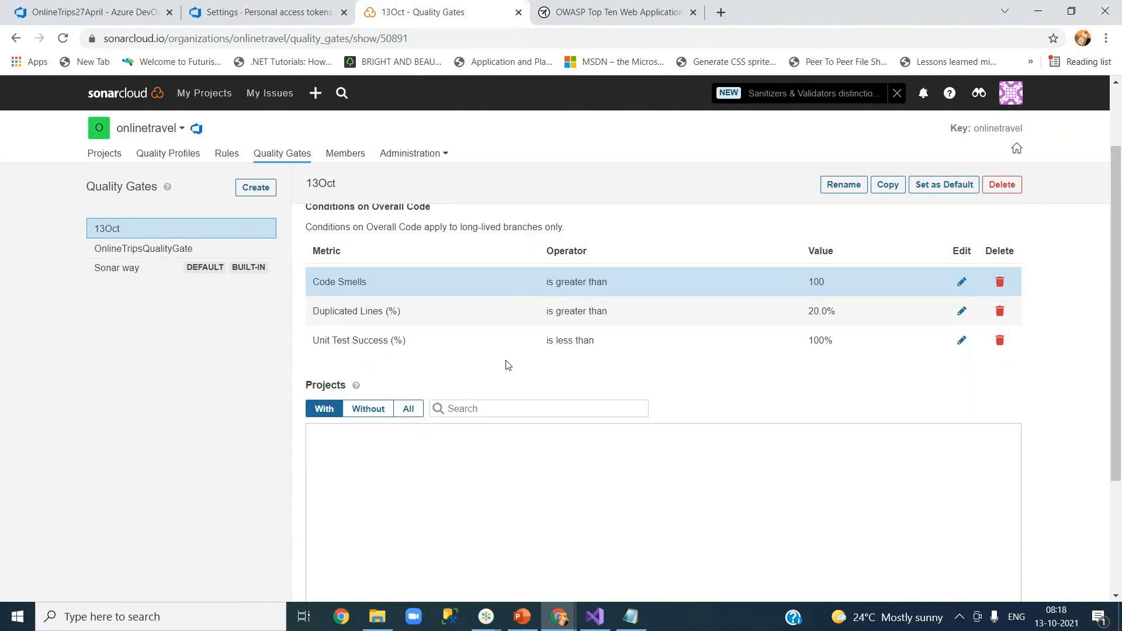
pyautogui.moveTo(1113, 361); pyautogui.dragTo(1114, 390)
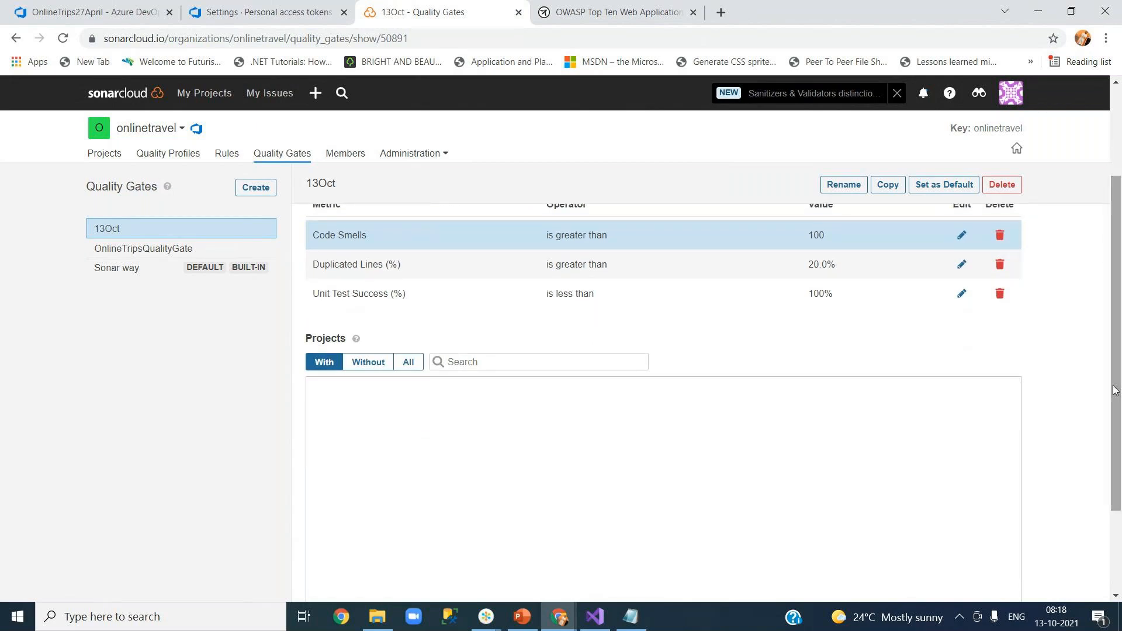
# Search 'onl' and attach OnlineTravel to the 13Oct gate, then view the Sonar way gate.
pyautogui.click(463, 363)
pyautogui.write('onl')
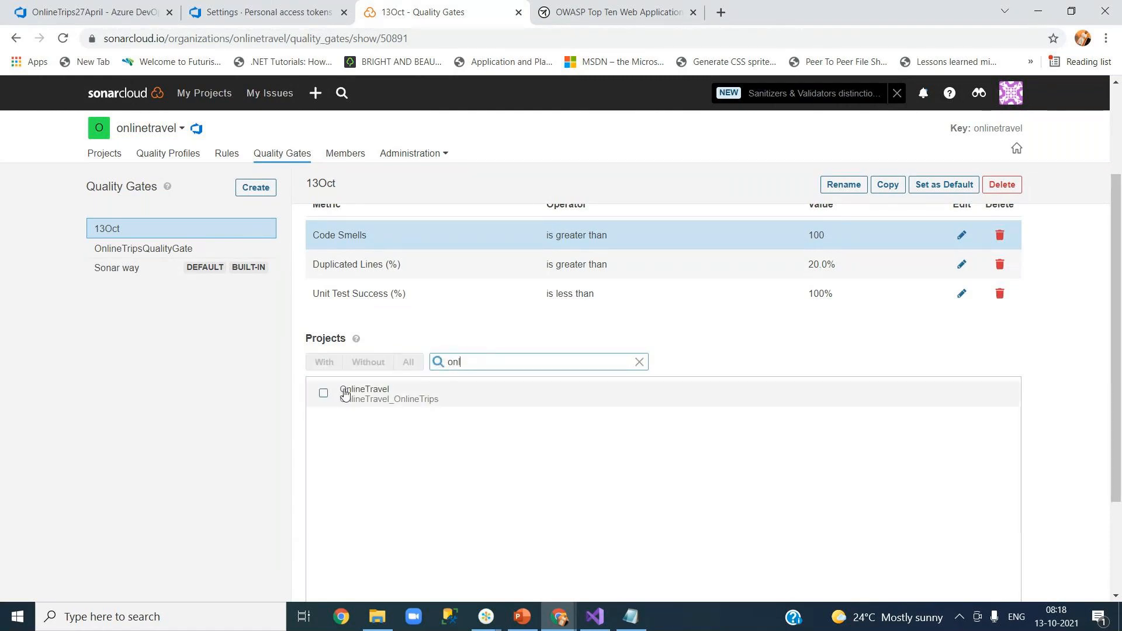
pyautogui.click(325, 394)
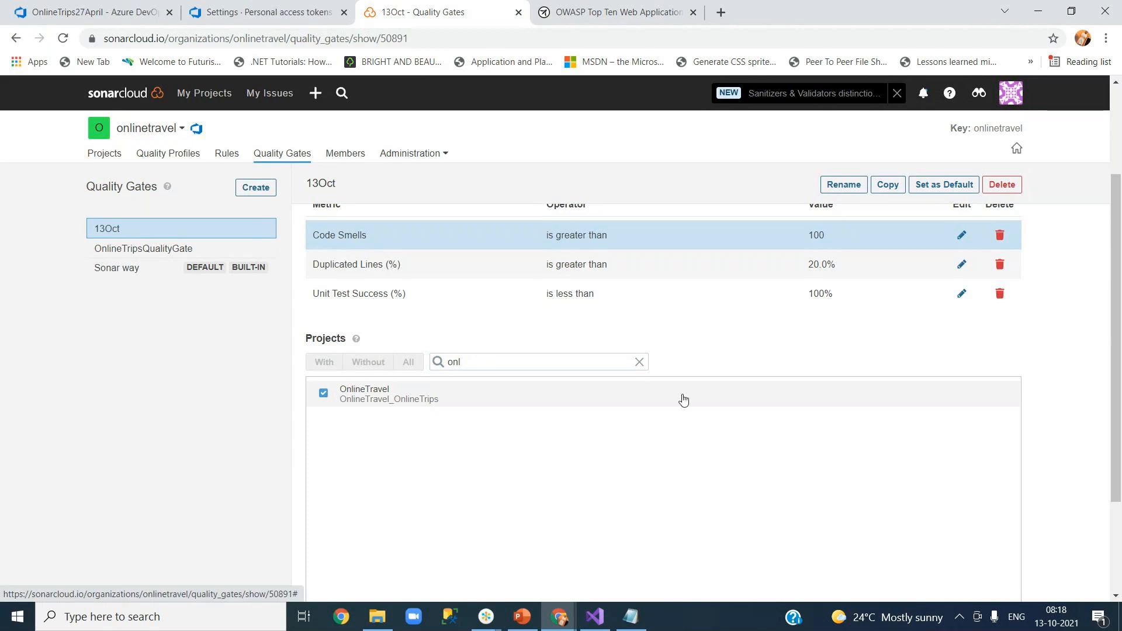
pyautogui.moveTo(1114, 356); pyautogui.dragTo(1115, 292)
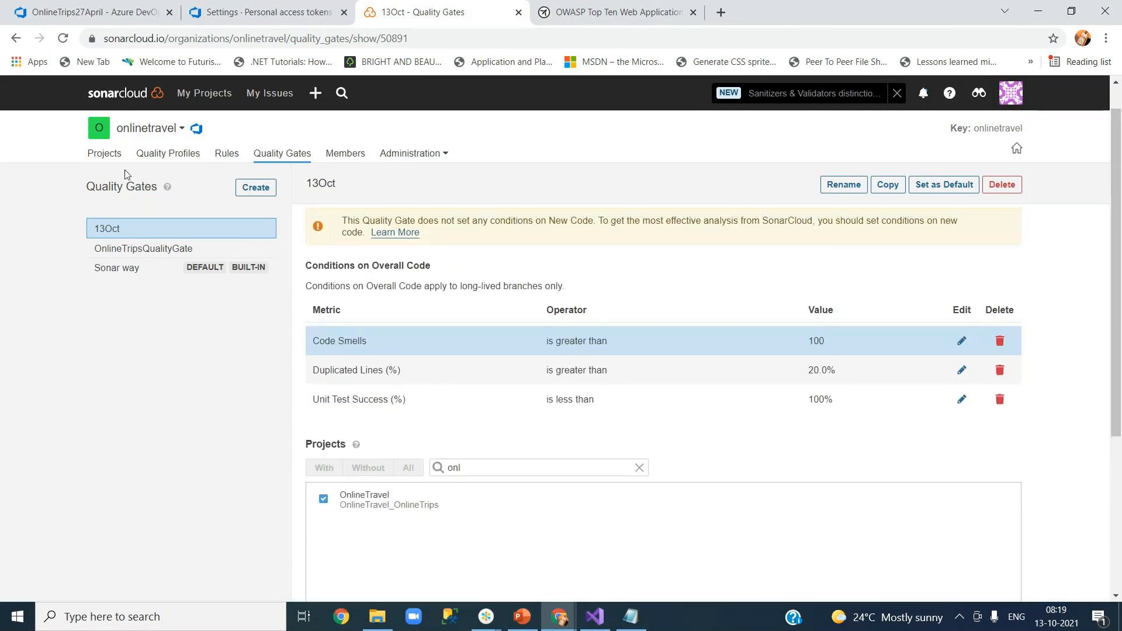
pyautogui.click(138, 270)
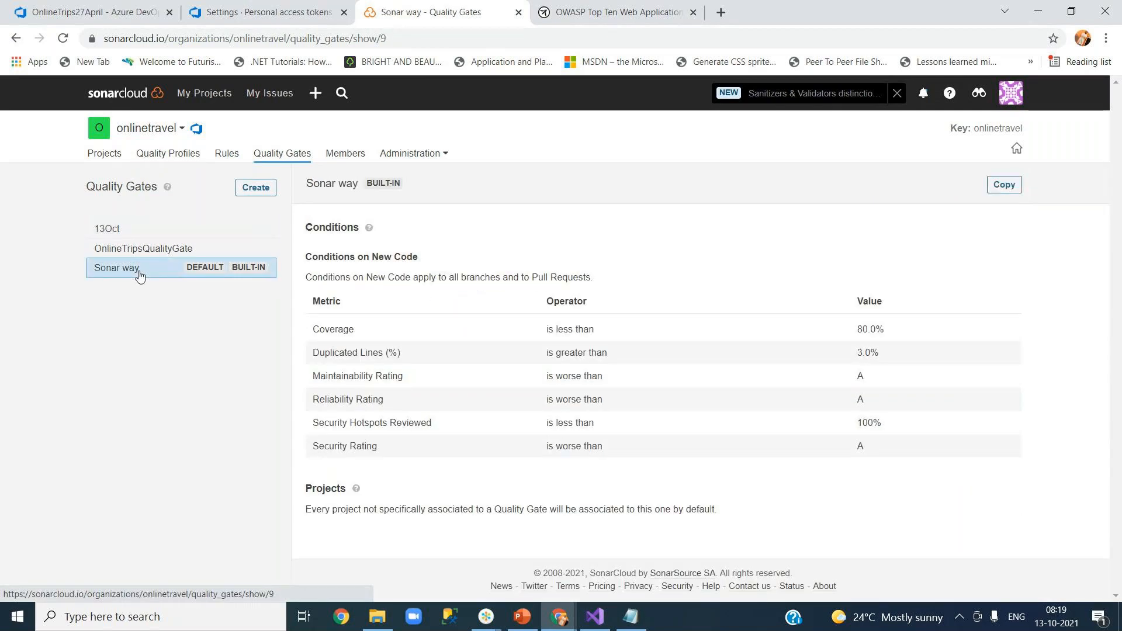
# Reselect 13Oct and confirm OnlineTravel's quality gate shows Not computed in the projects list.
pyautogui.click(119, 232)
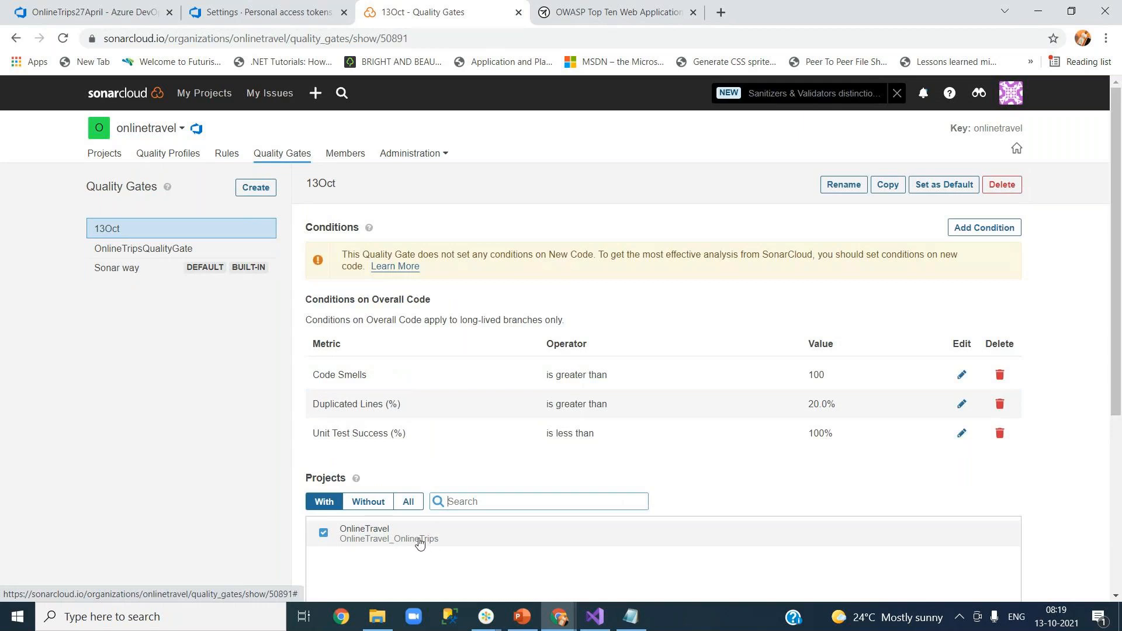
pyautogui.click(106, 161)
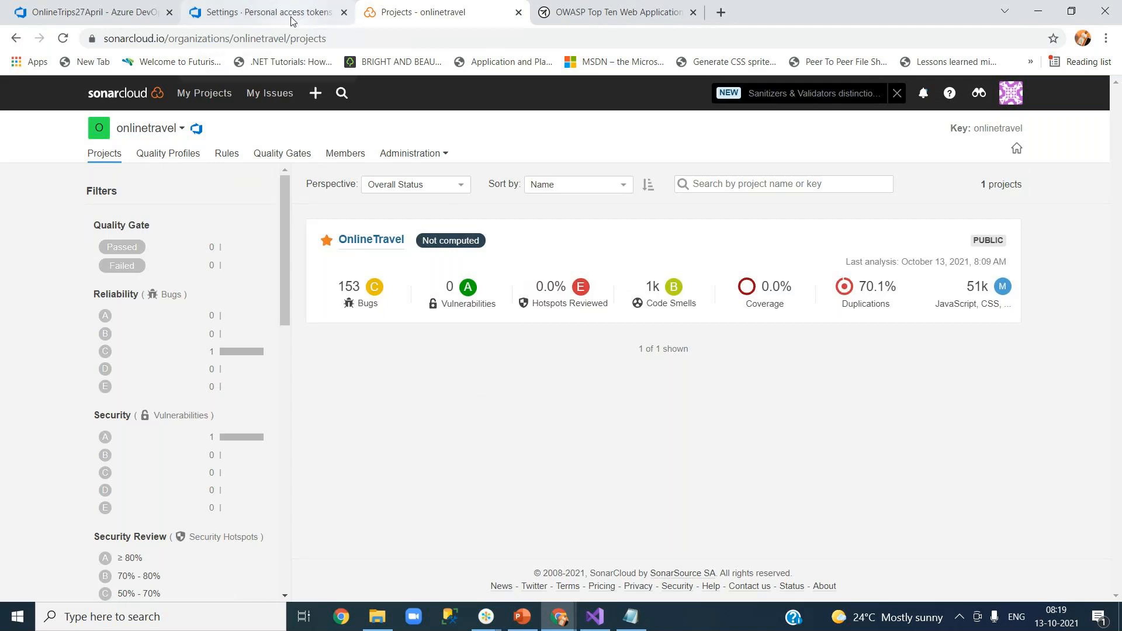
pyautogui.moveTo(464, 243)
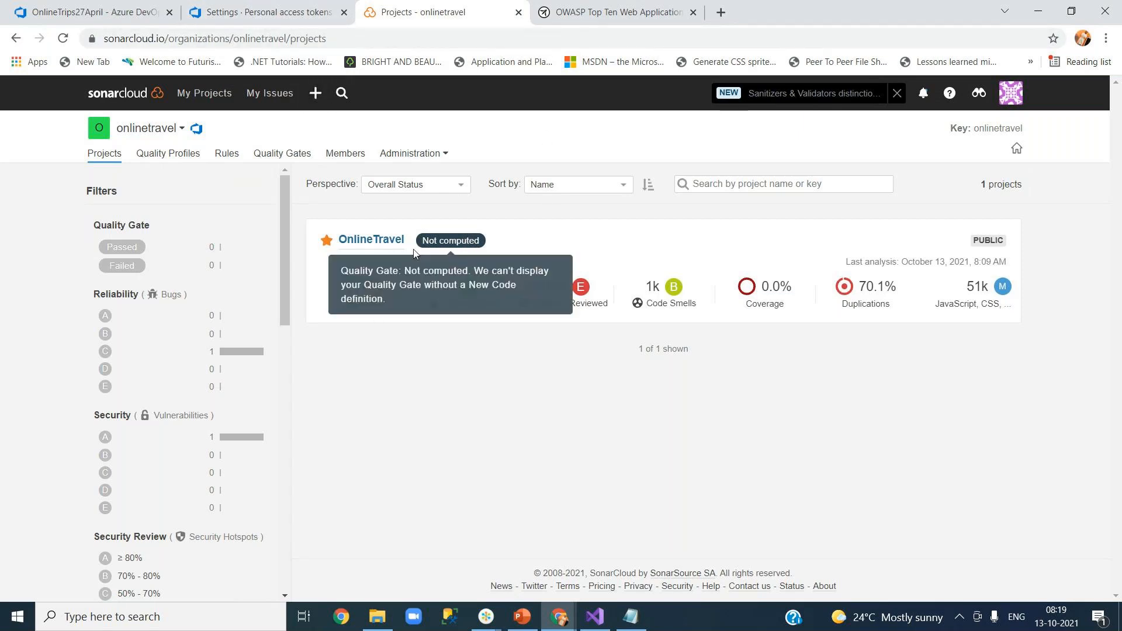
pyautogui.click(94, 12)
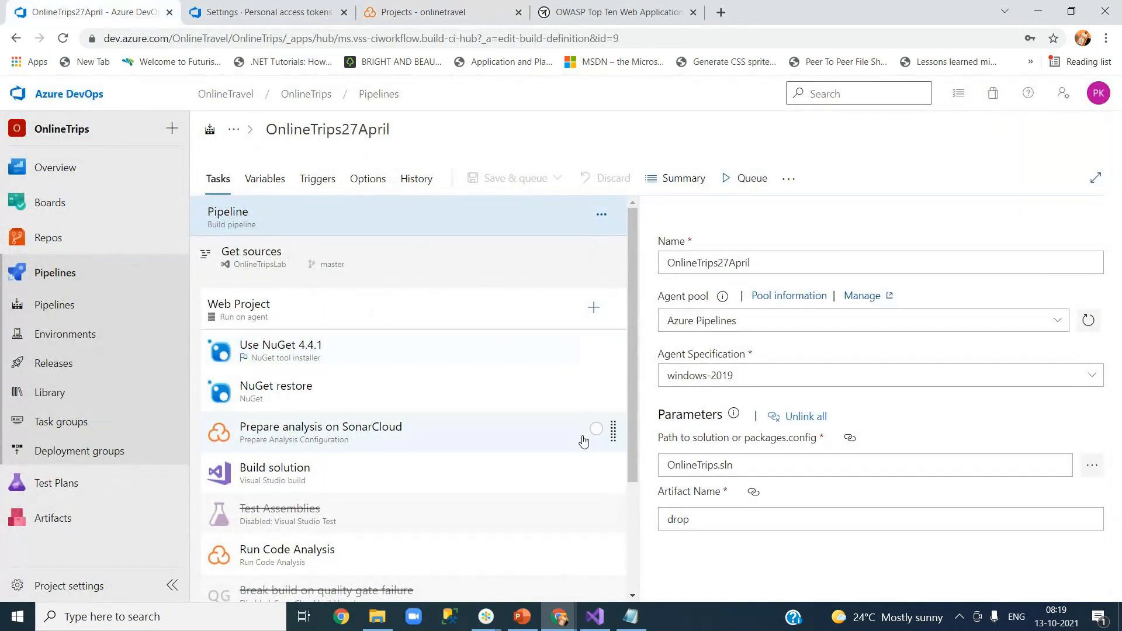
# Enable the disabled Break build on quality gate failure task in the pipeline.
pyautogui.moveTo(635, 442); pyautogui.dragTo(634, 523)
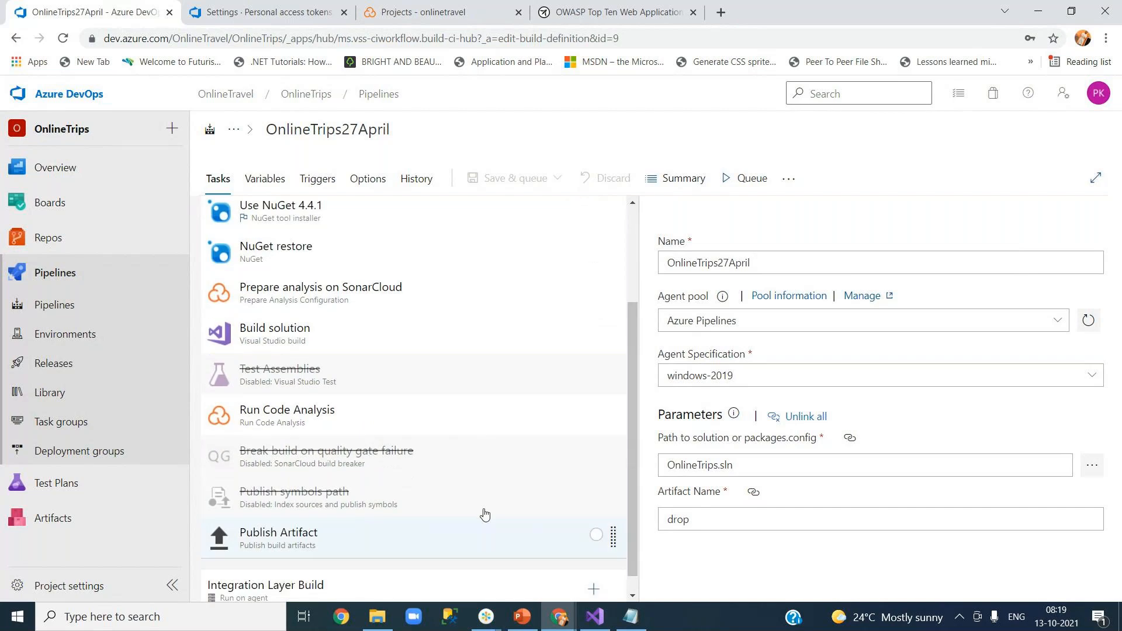
pyautogui.click(356, 465)
pyautogui.rightClick(409, 466)
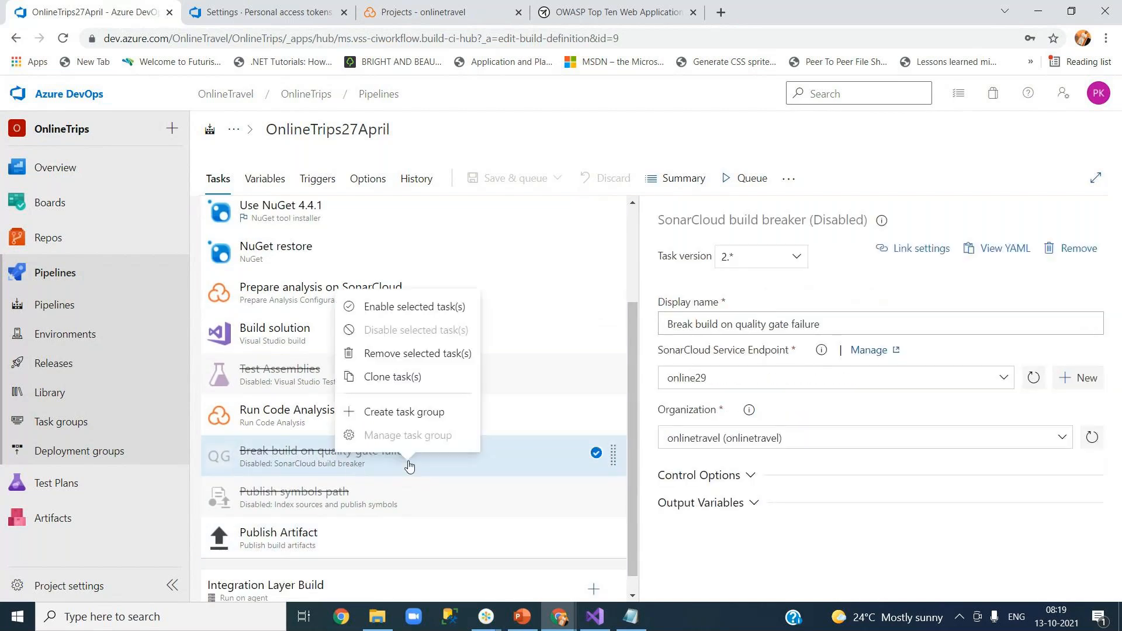
pyautogui.click(413, 307)
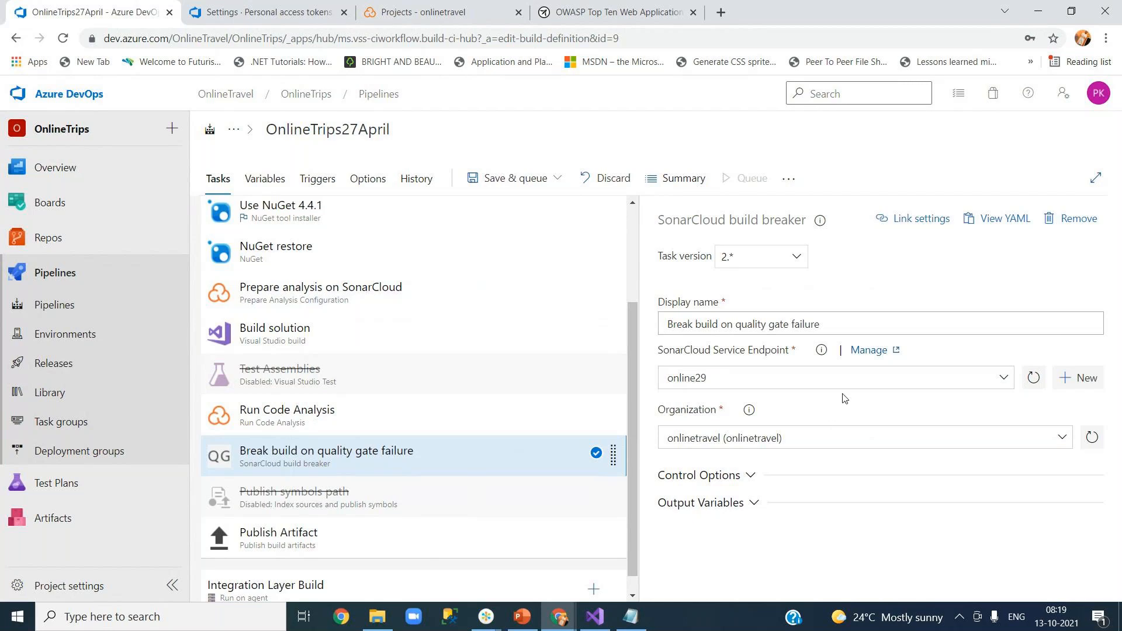
# Save the pipeline without queuing, then check the SonarCloud projects page.
pyautogui.click(286, 304)
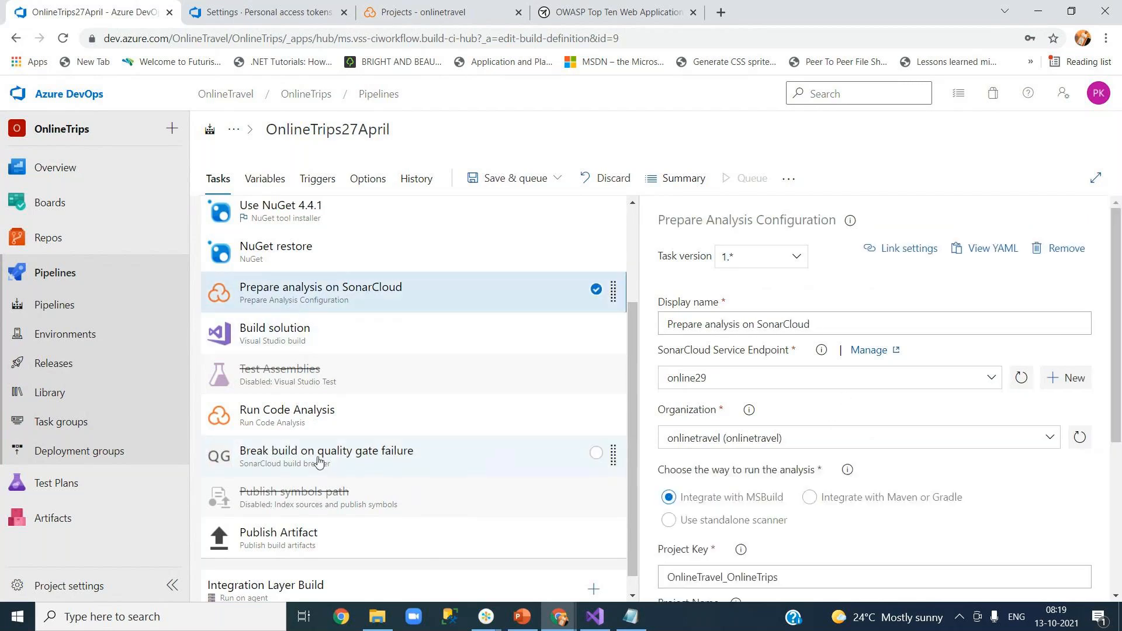
pyautogui.click(388, 458)
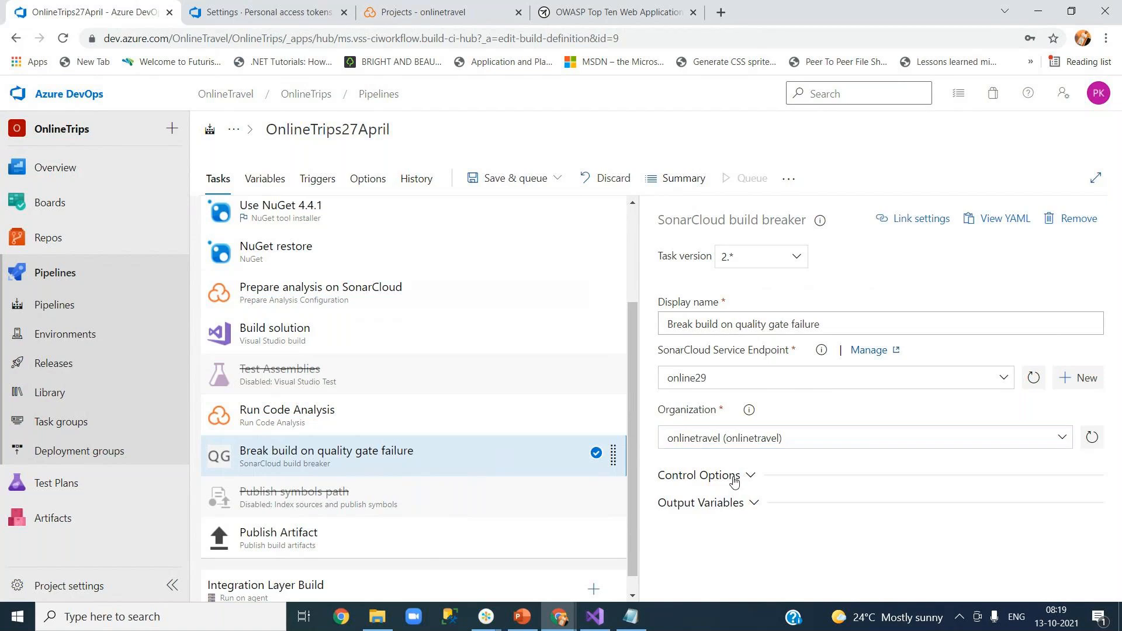
pyautogui.click(555, 178)
pyautogui.click(497, 230)
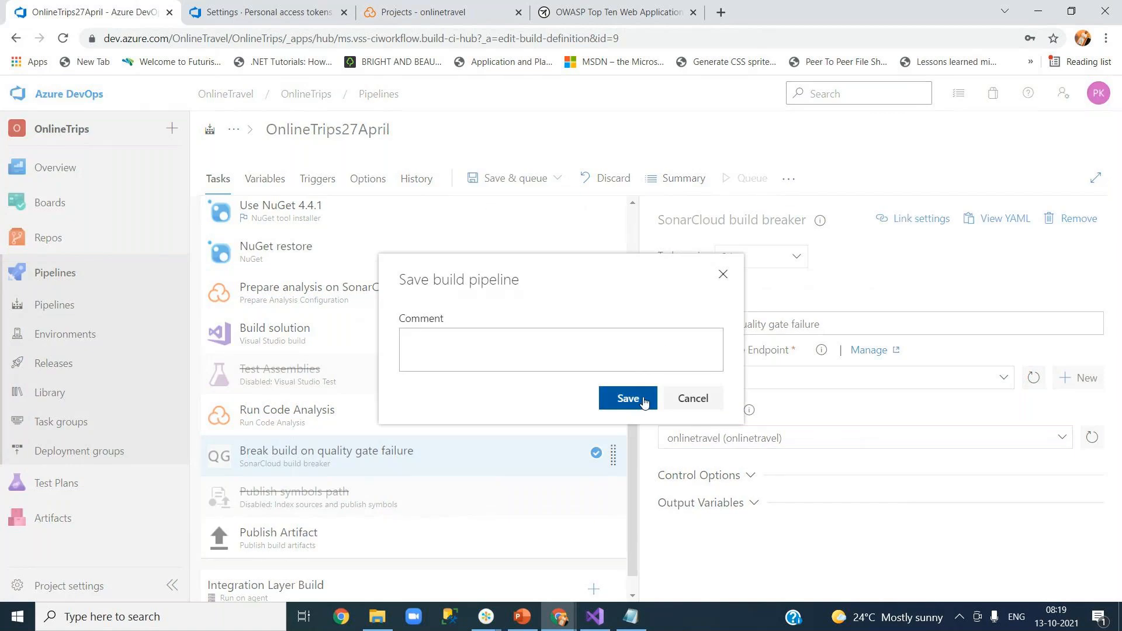
pyautogui.click(640, 396)
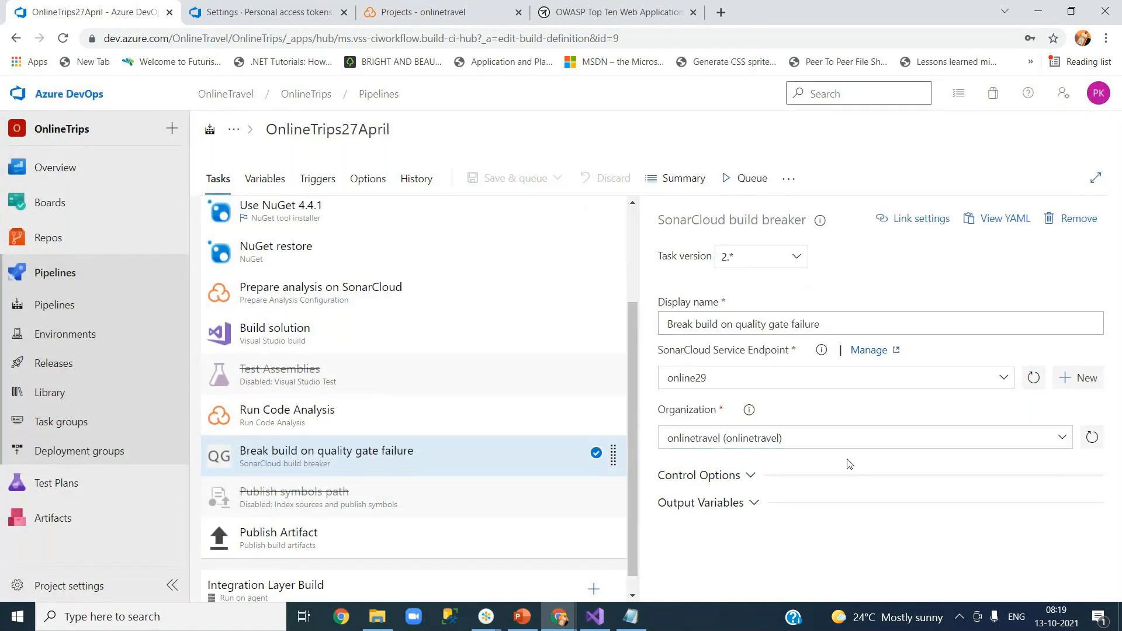
pyautogui.click(435, 12)
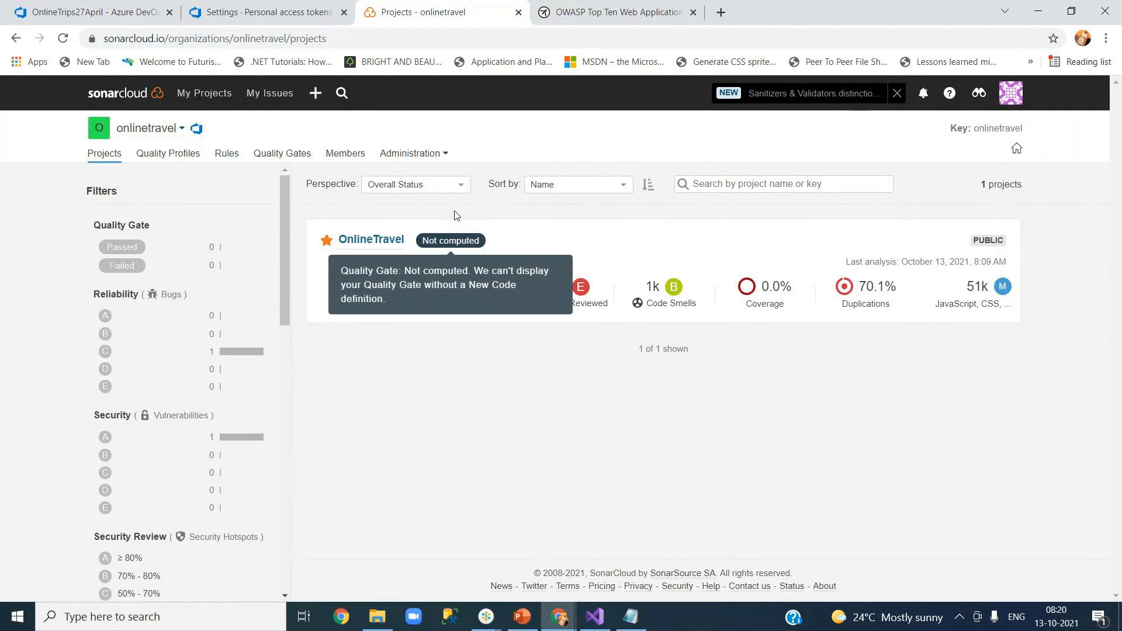
# Queue a new manual run of OnlineTrips27April on the master branch.
pyautogui.click(99, 12)
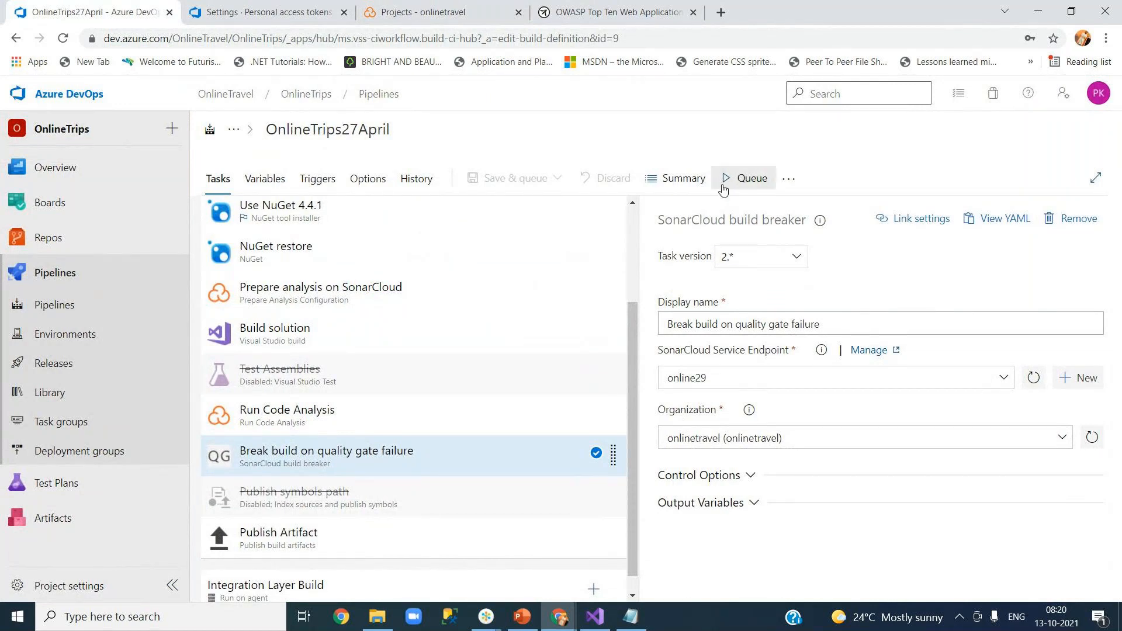
pyautogui.click(743, 178)
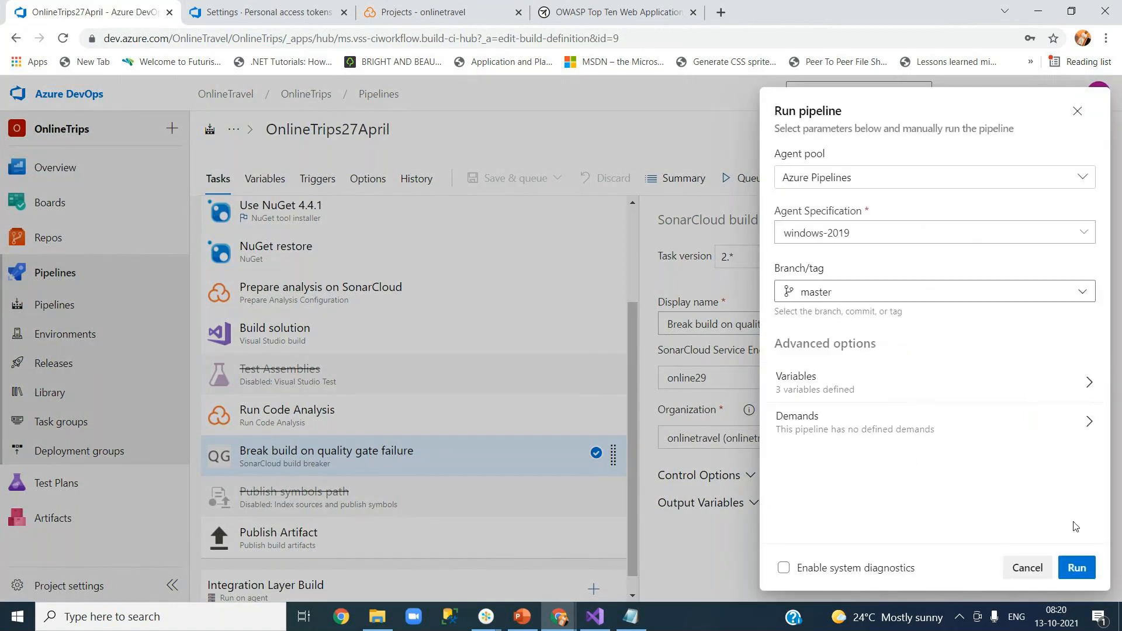
pyautogui.click(1077, 567)
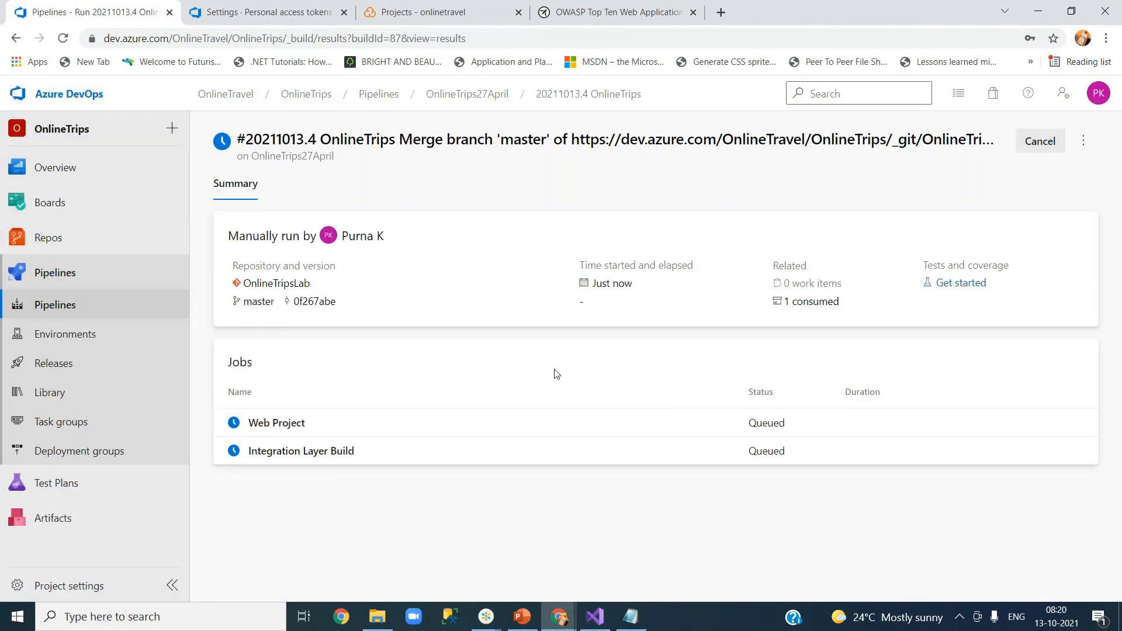
# View the Web Project job logs for run 20211013.4, then check SonarCloud's projects list.
pyautogui.click(359, 431)
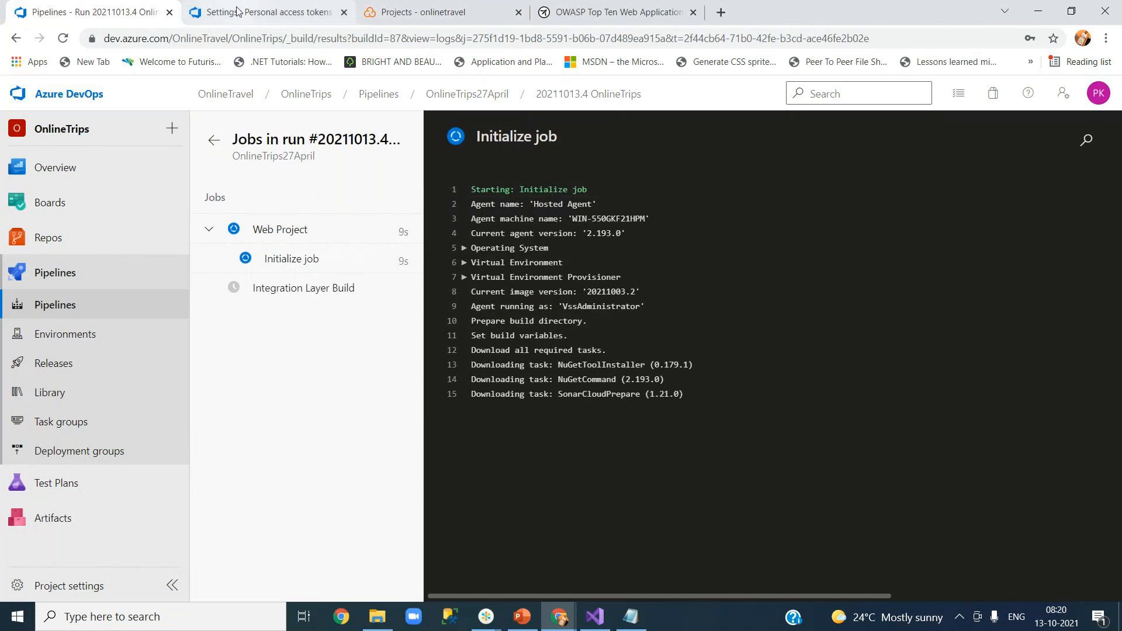
pyautogui.click(444, 9)
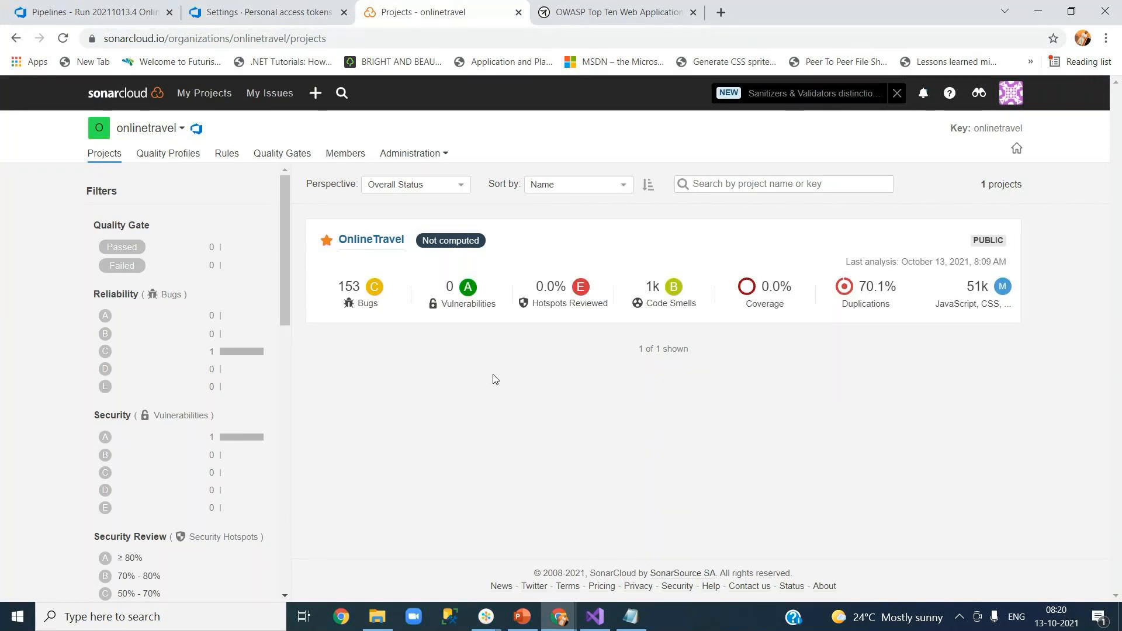
pyautogui.click(282, 154)
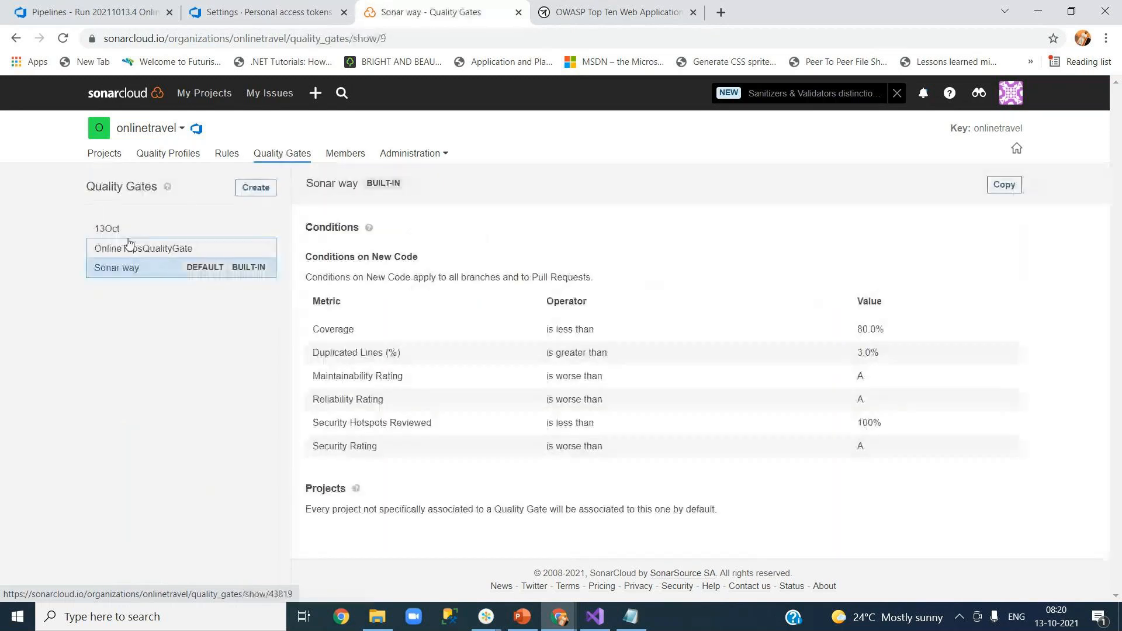
pyautogui.click(127, 229)
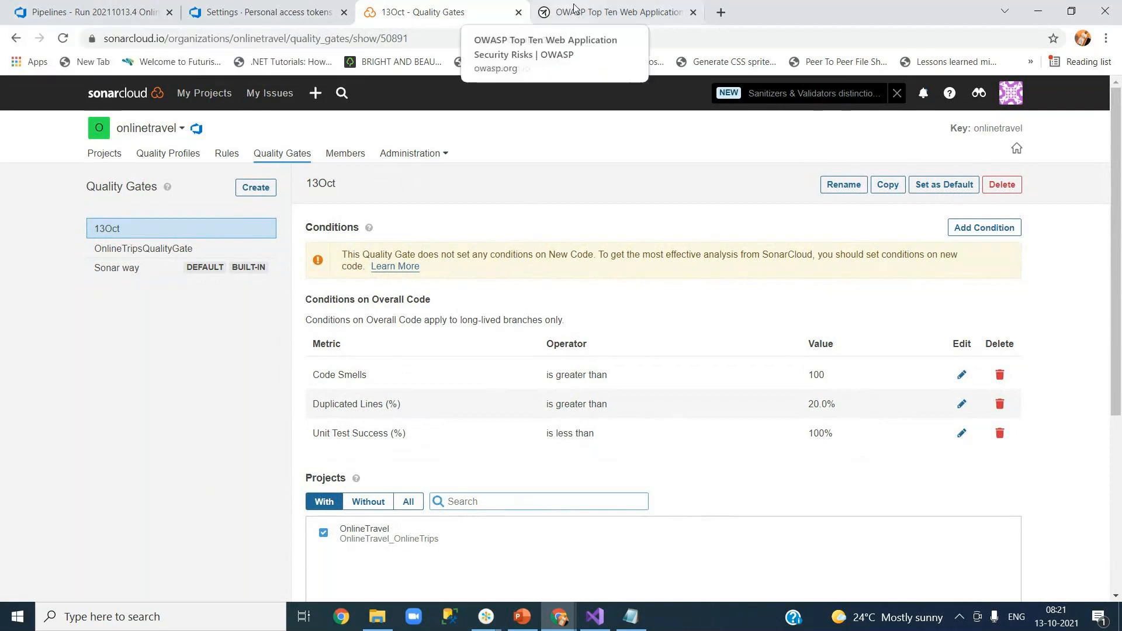
pyautogui.click(103, 154)
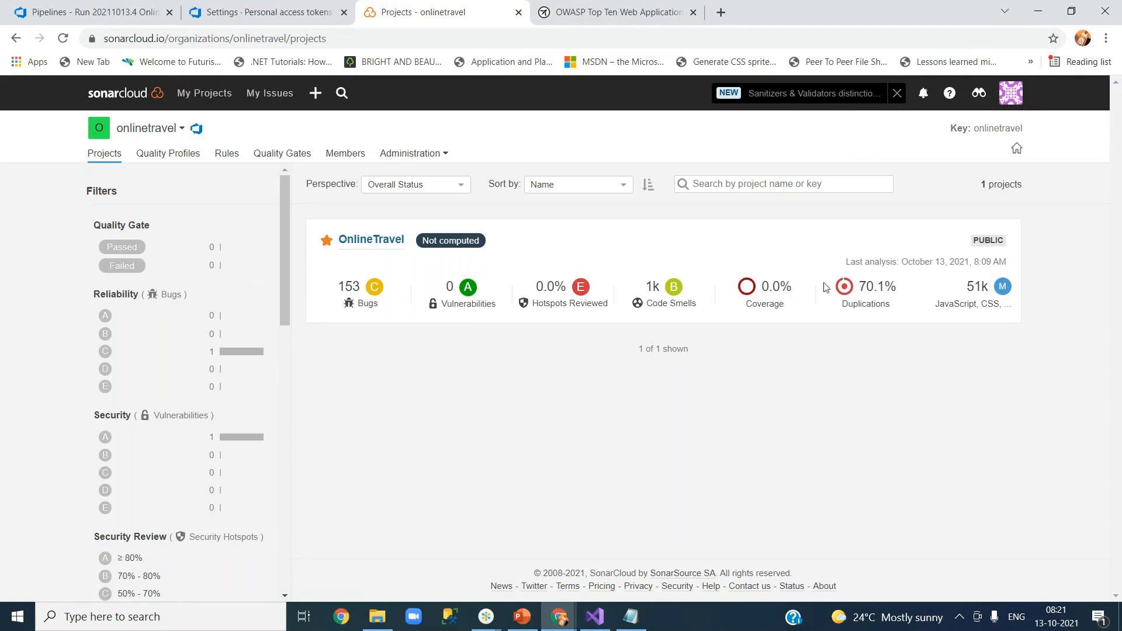
# Highlight OnlineTravel's 1k Code Smells and 0.0% Coverage values, then return to run 20211013.4's log.
pyautogui.doubleClick(657, 285)
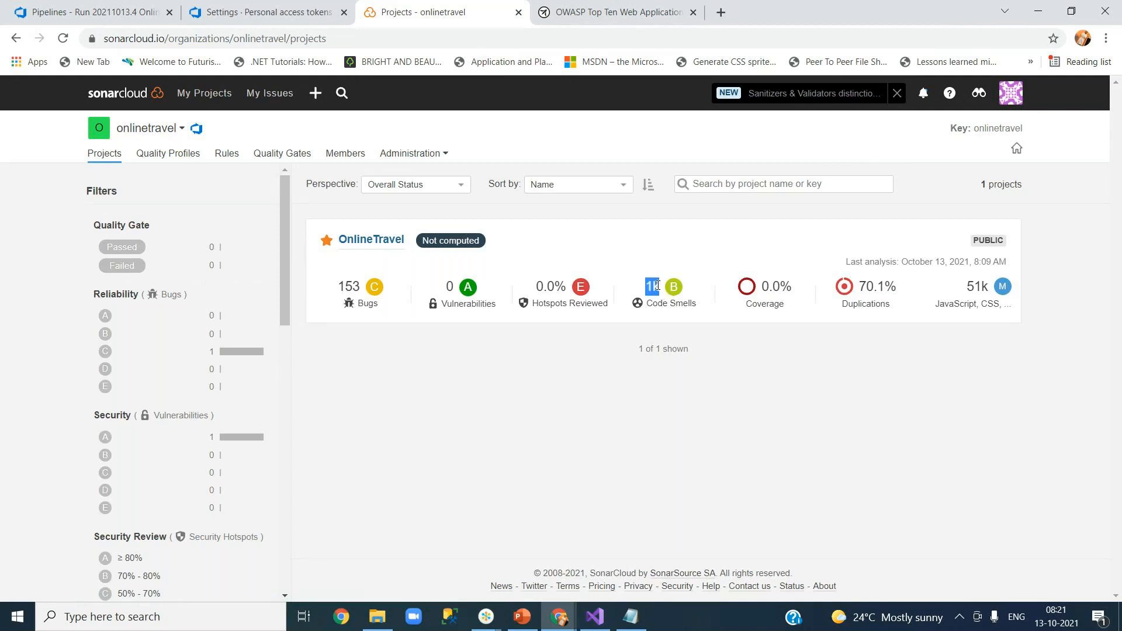
pyautogui.click(828, 375)
pyautogui.moveTo(762, 289); pyautogui.dragTo(794, 289)
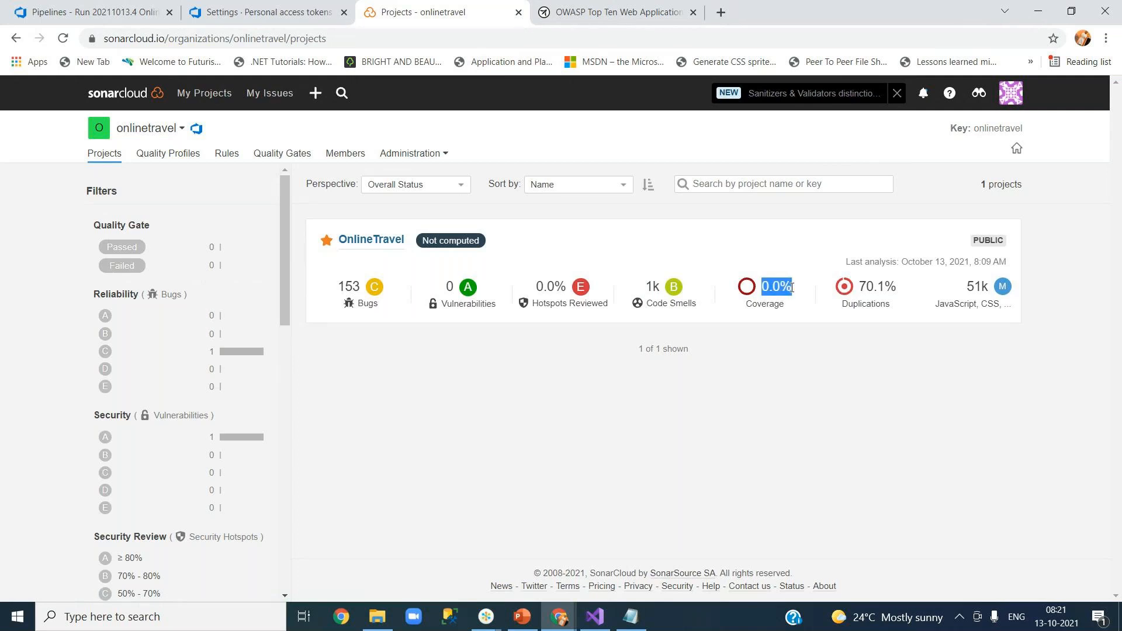
pyautogui.click(821, 391)
pyautogui.moveTo(748, 305); pyautogui.dragTo(801, 320)
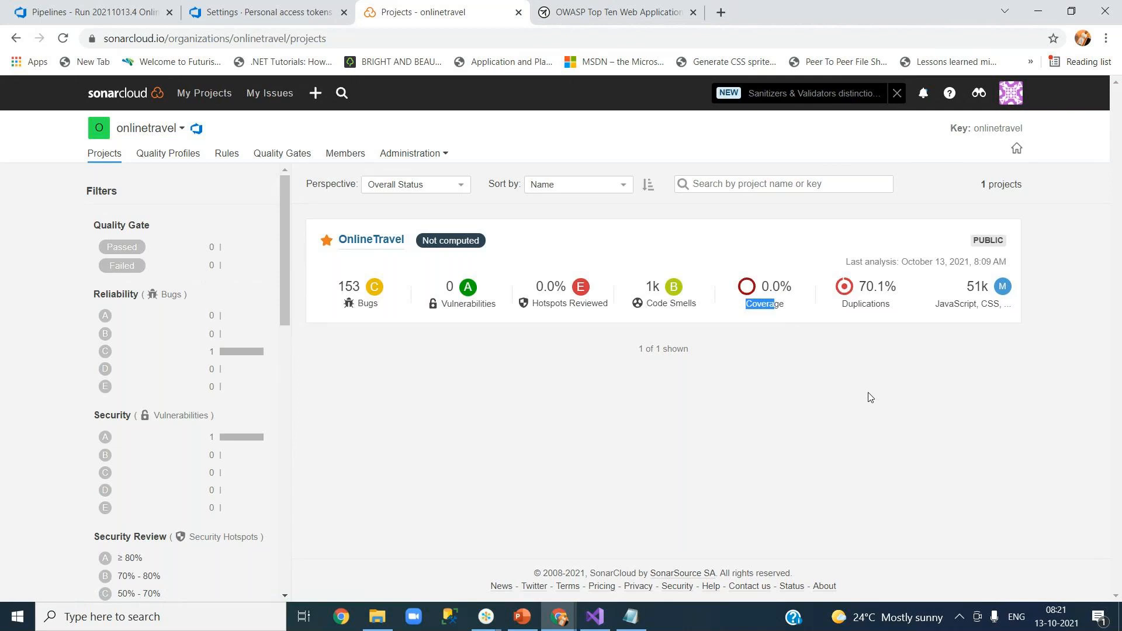
pyautogui.click(124, 13)
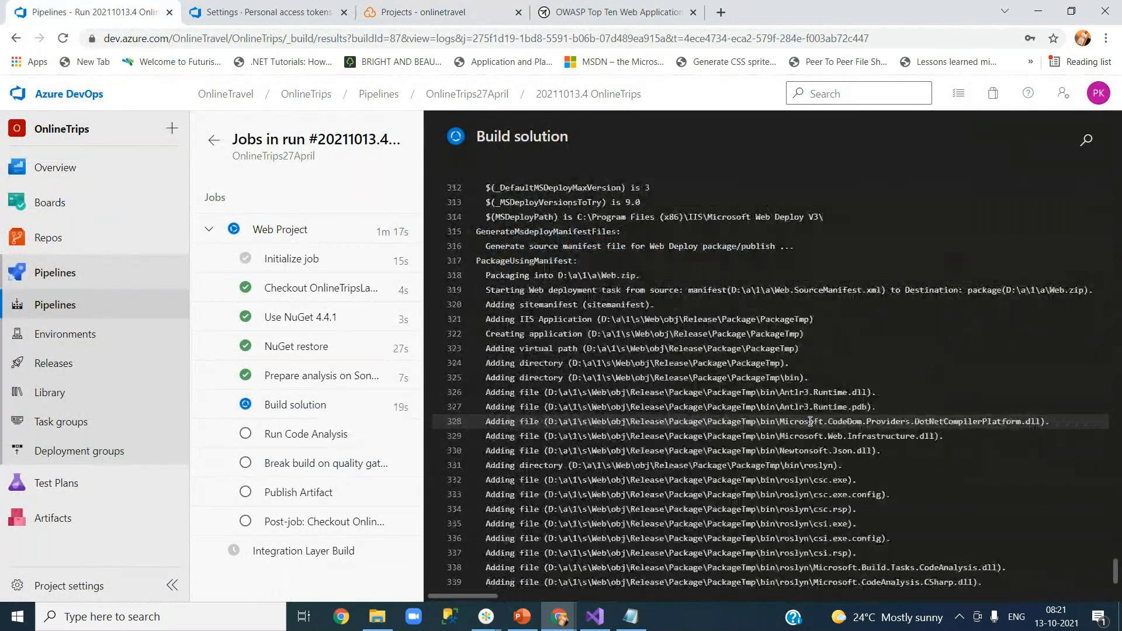
# Compare the OnlineTravel summary with the Run Code Analysis log and view HomeController.cs in Visual Studio.
pyautogui.click(406, 16)
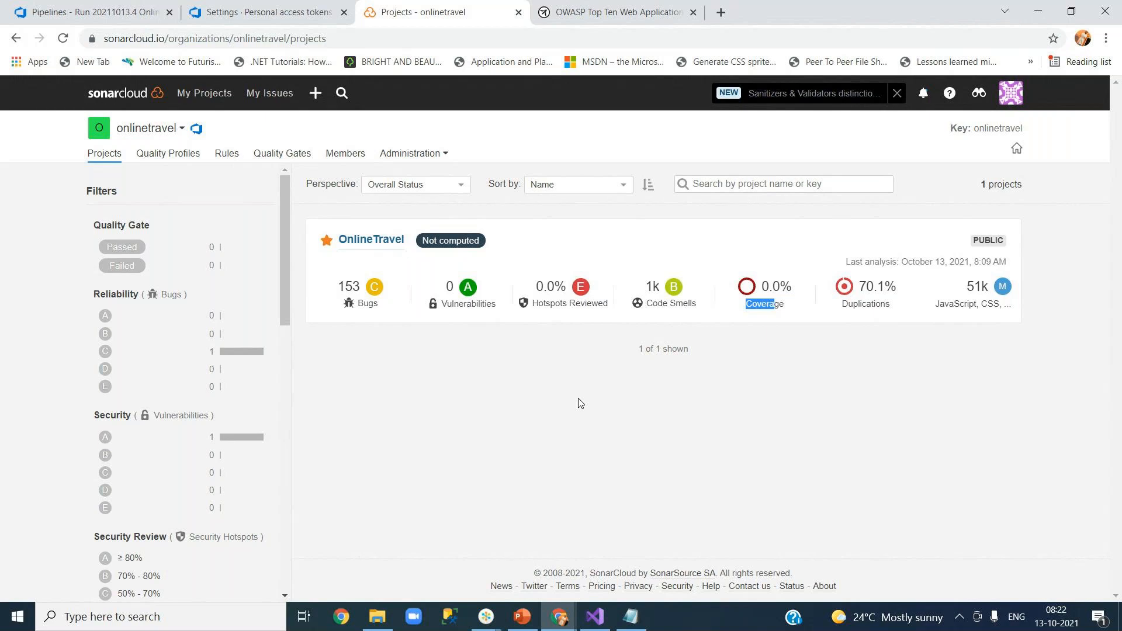
pyautogui.click(138, 14)
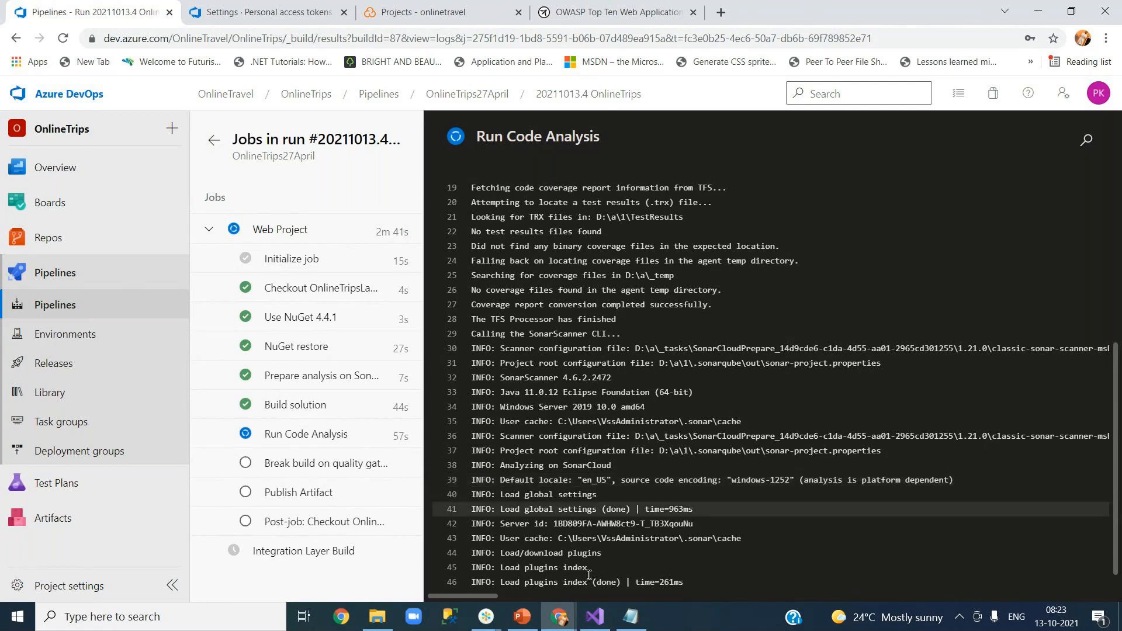
pyautogui.click(595, 623)
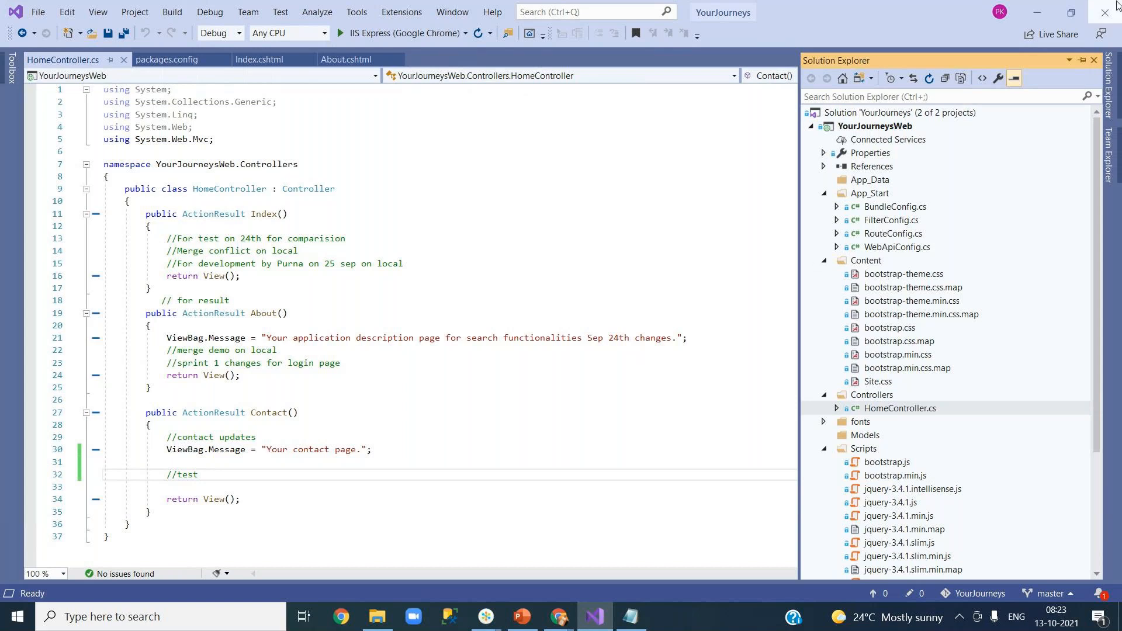
pyautogui.click(1037, 12)
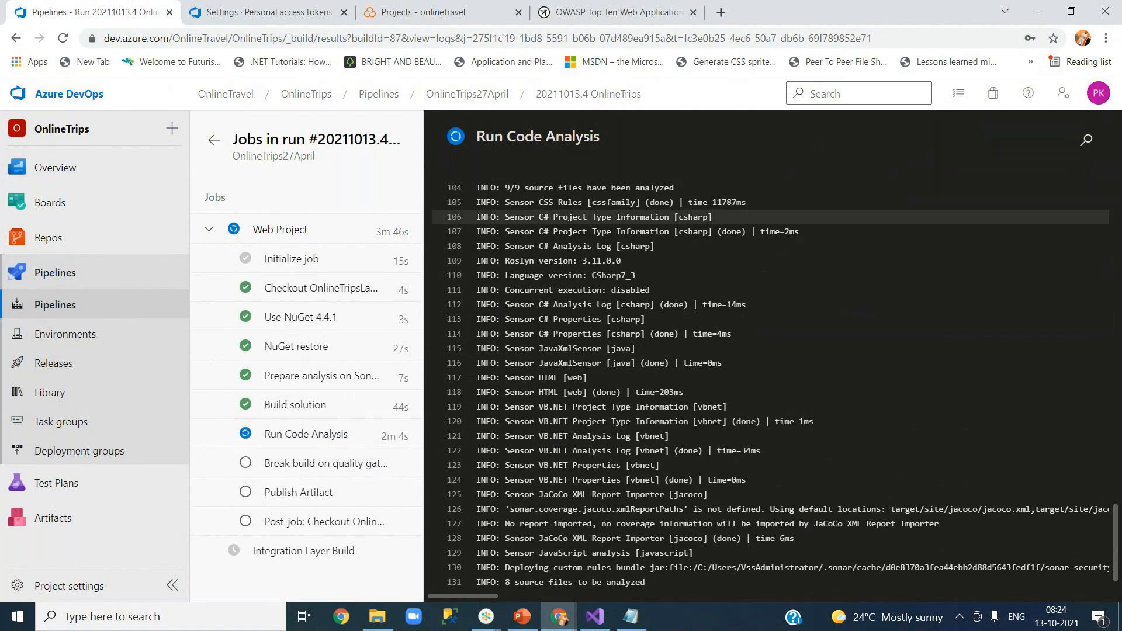
# Confirm OnlineTravel's quality gate is still Not computed, then view the OWASP Top Ten page.
pyautogui.click(422, 12)
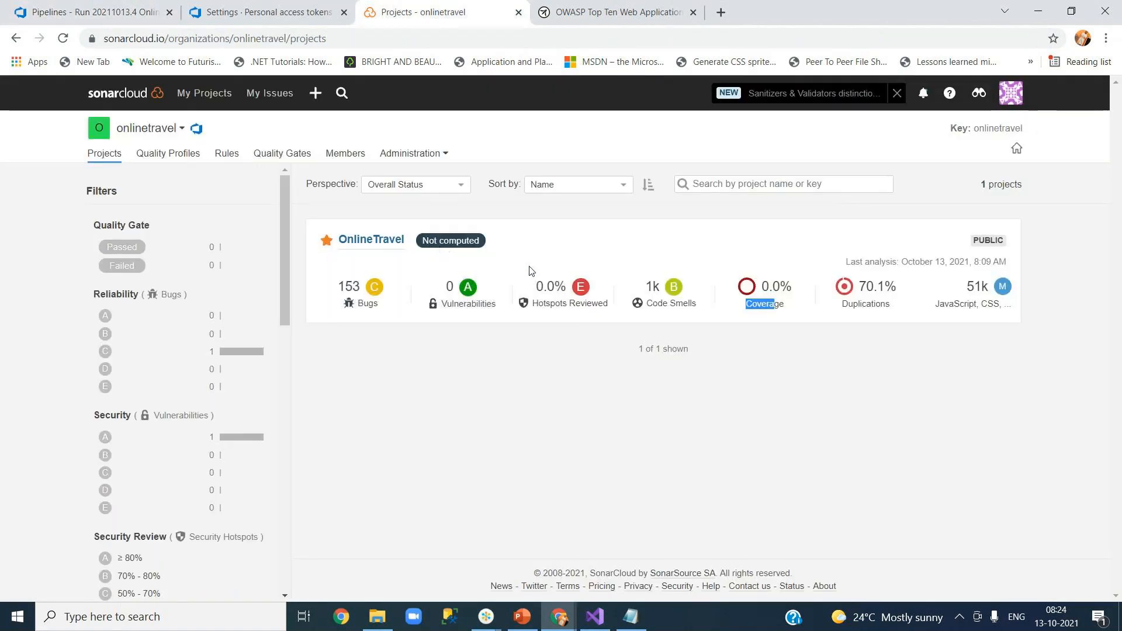
pyautogui.click(109, 24)
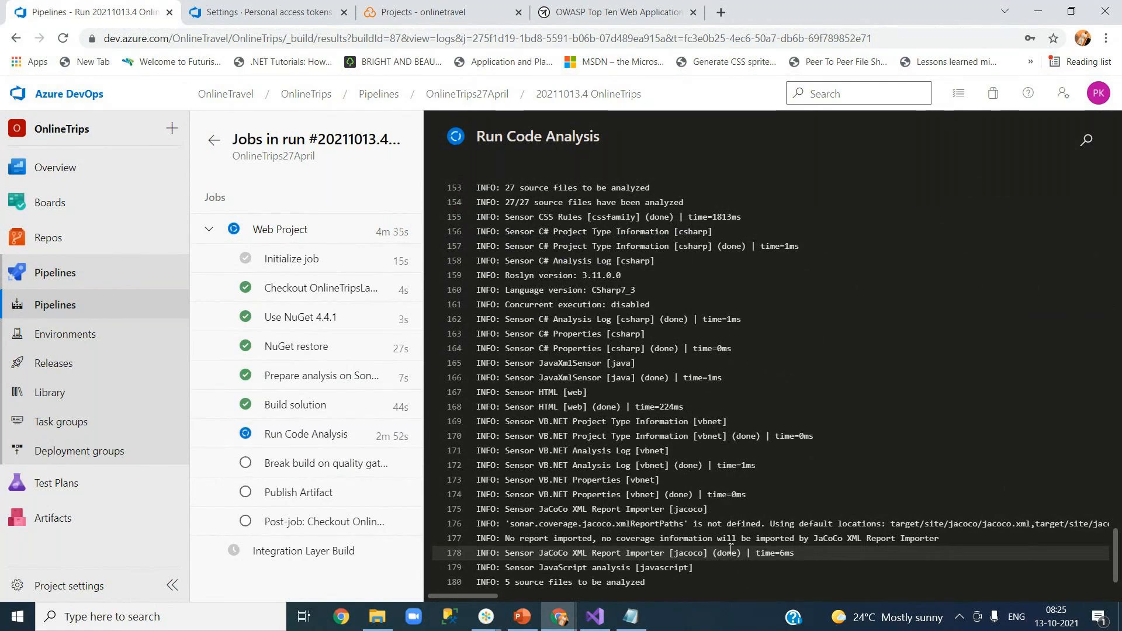
pyautogui.click(650, 10)
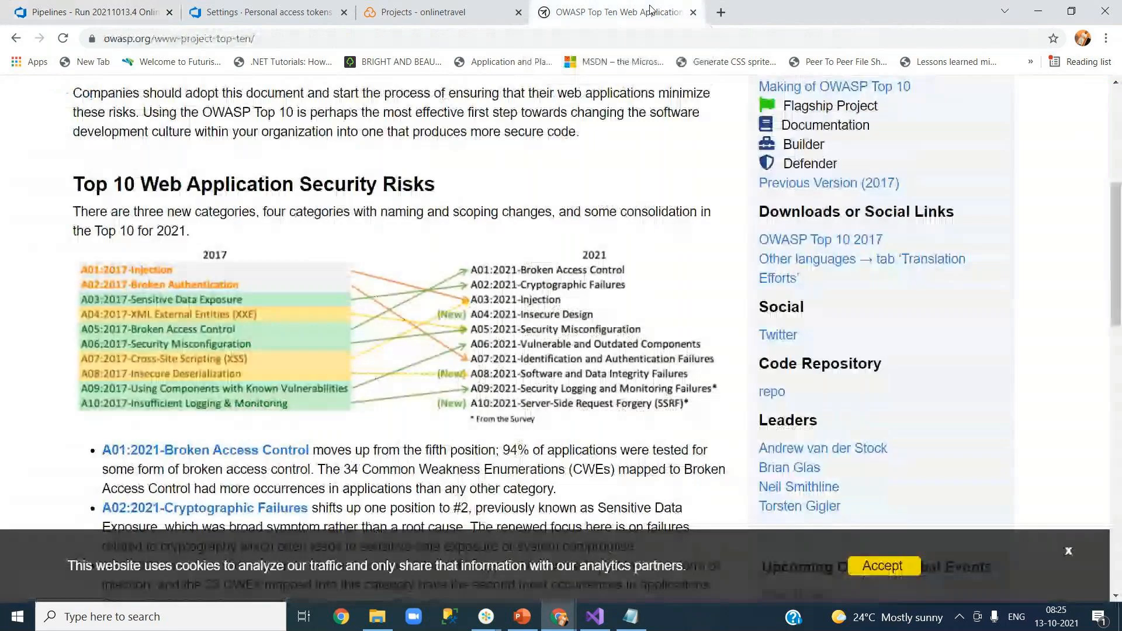
# Copy the OWASP Top Ten page address, owasp.org/www-project-top-ten/.
pyautogui.scroll(6, 538, 329)
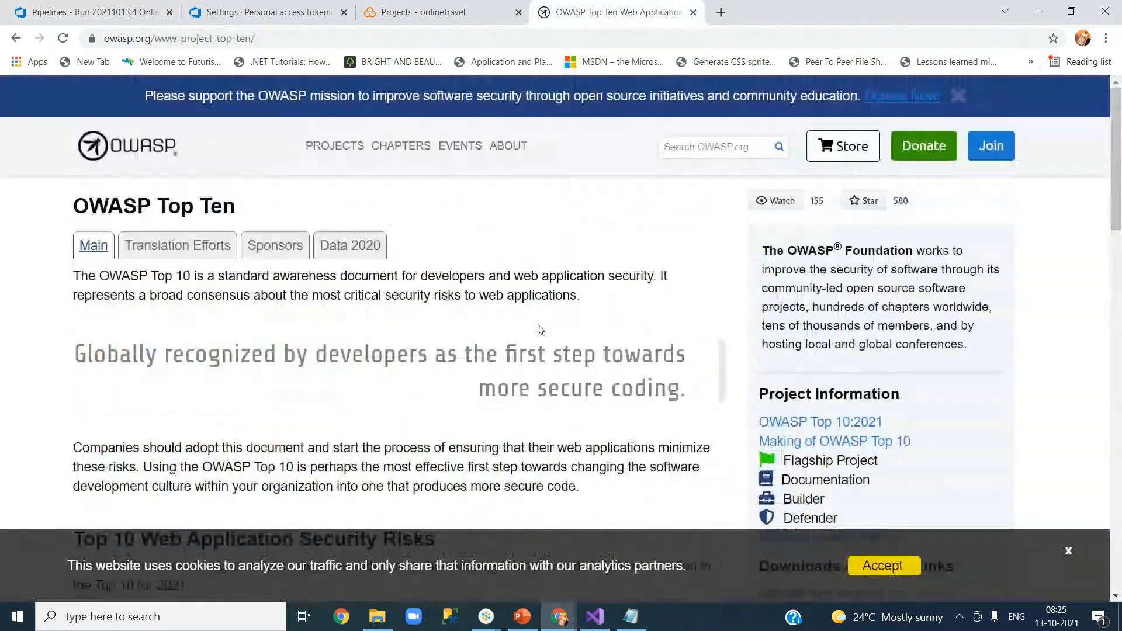
pyautogui.click(295, 42)
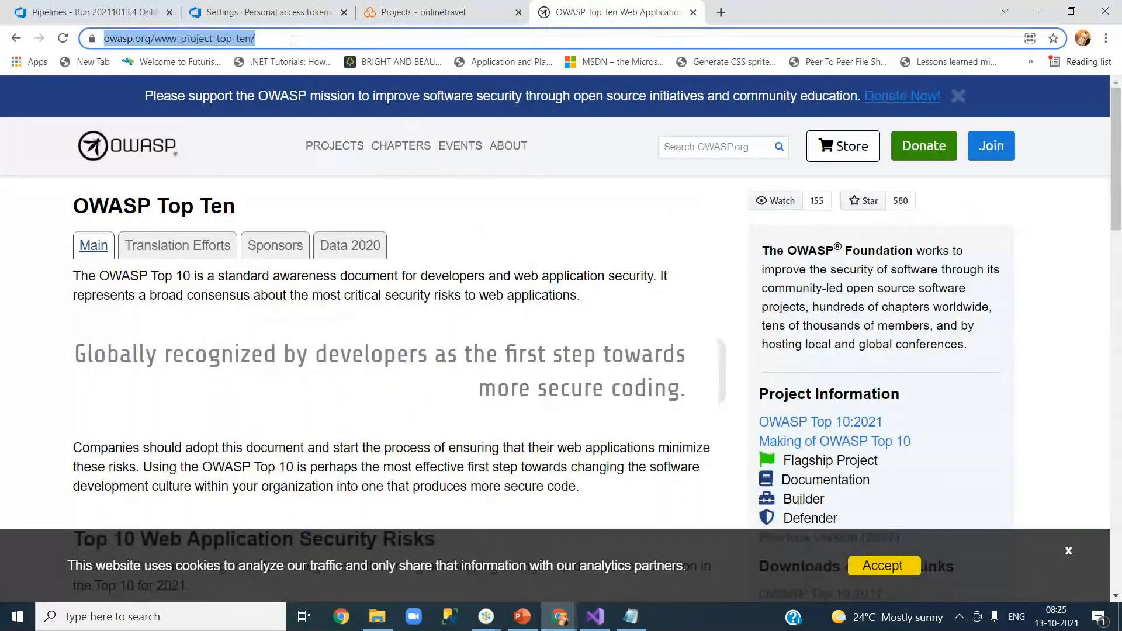
pyautogui.rightClick(295, 42)
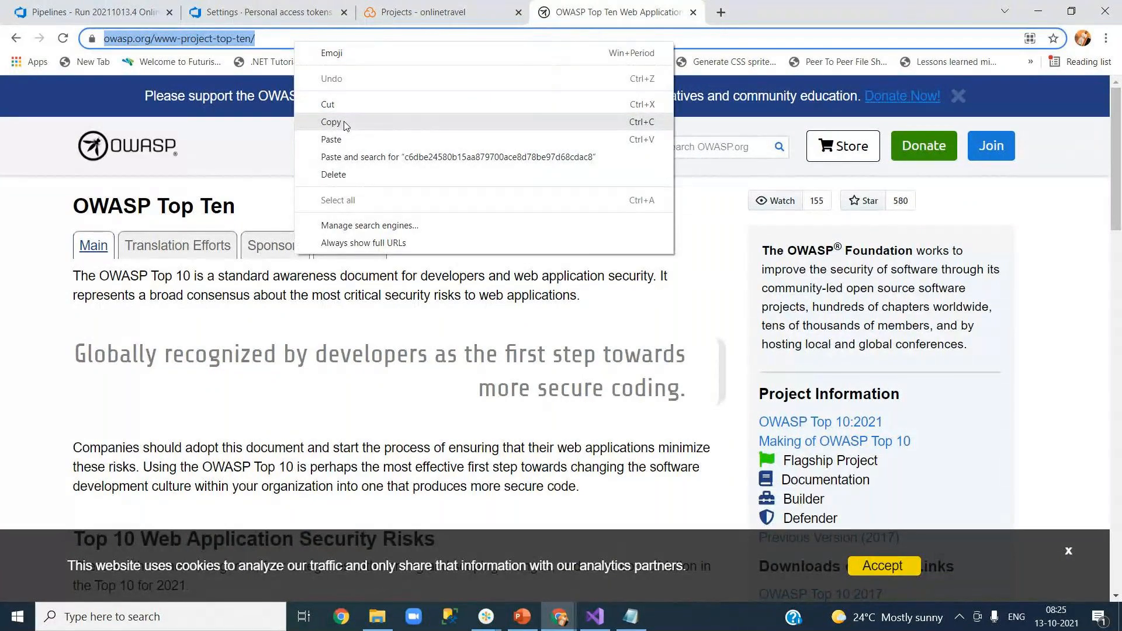
pyautogui.click(331, 122)
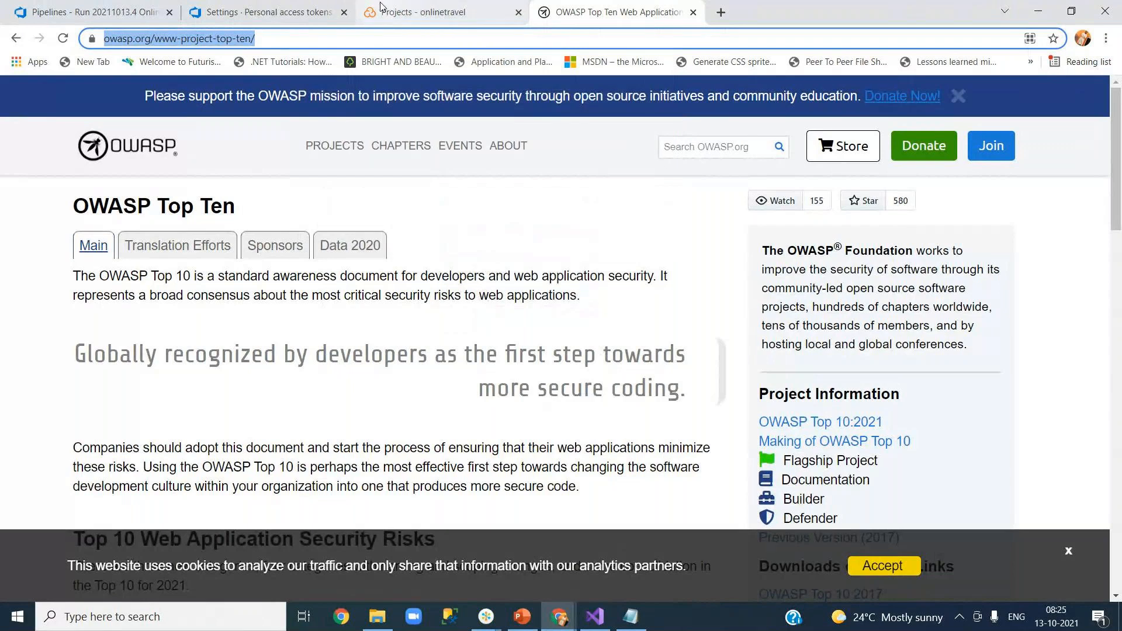
# Bring up the GoTo meeting window, then return to the browser.
pyautogui.moveTo(483, 621)
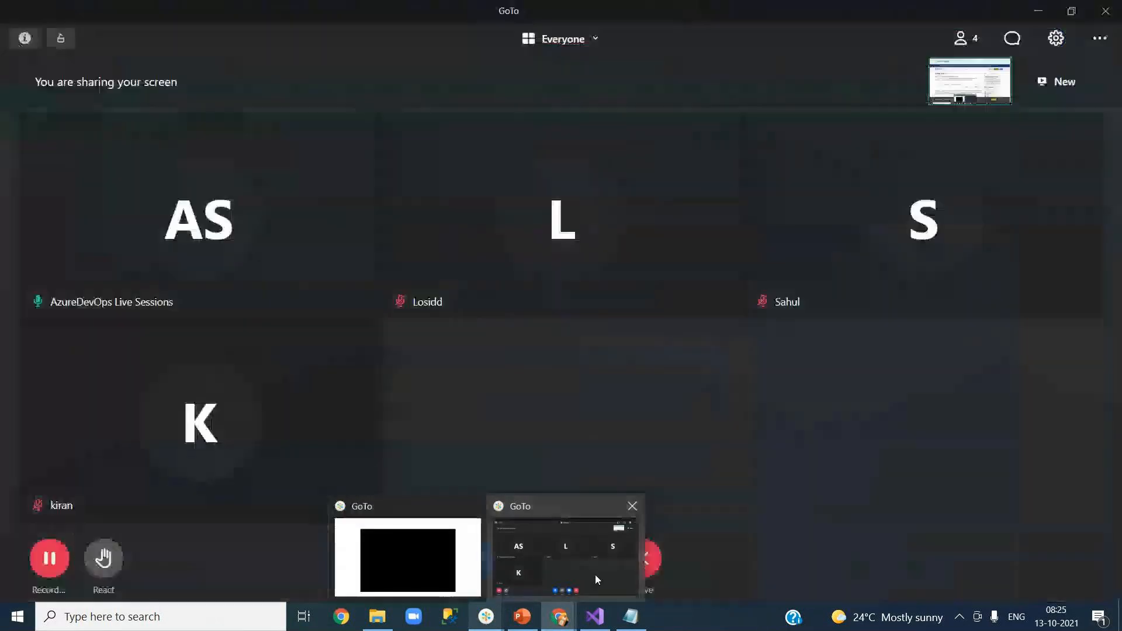
pyautogui.click(623, 572)
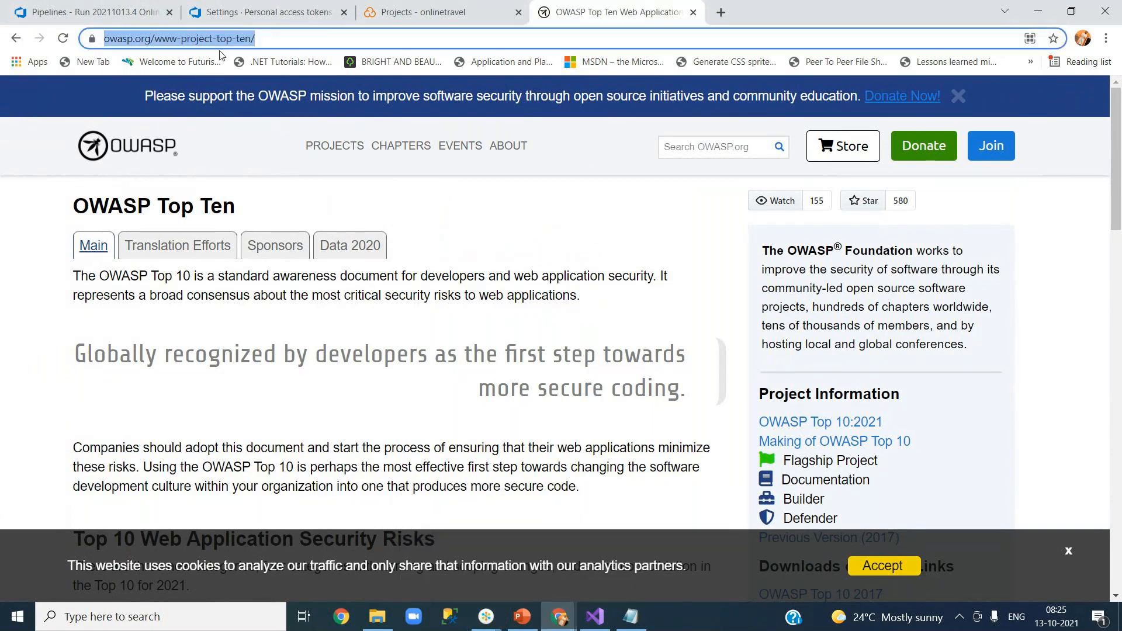
pyautogui.click(81, 14)
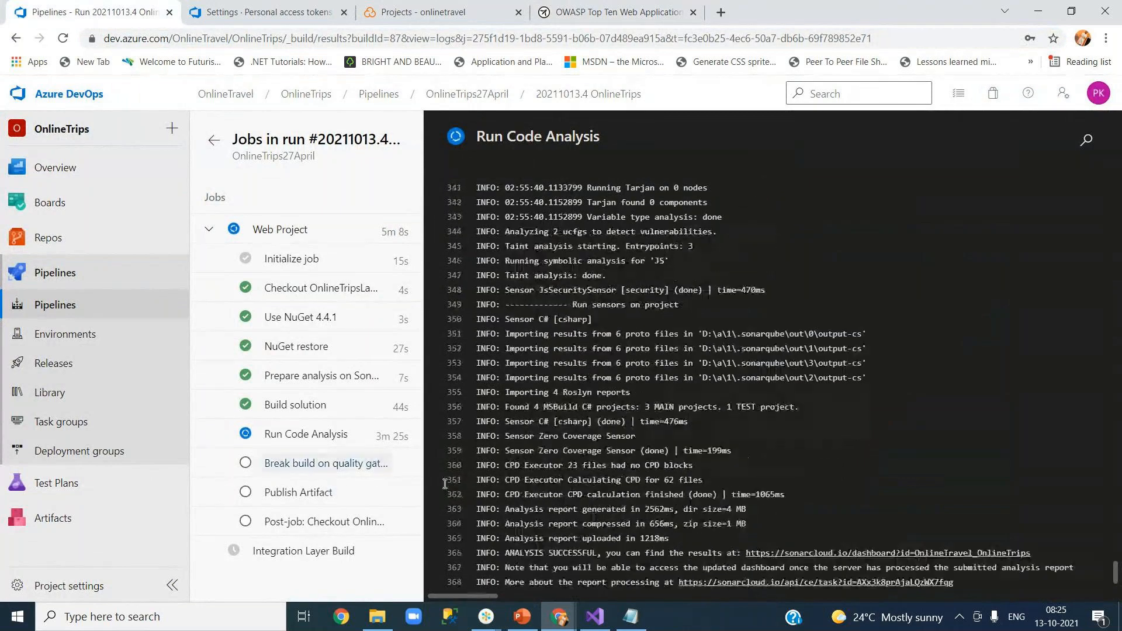
# Highlight the ANALYSIS SUCCESSFUL line in the Run Code Analysis log.
pyautogui.moveTo(510, 553); pyautogui.dragTo(716, 552)
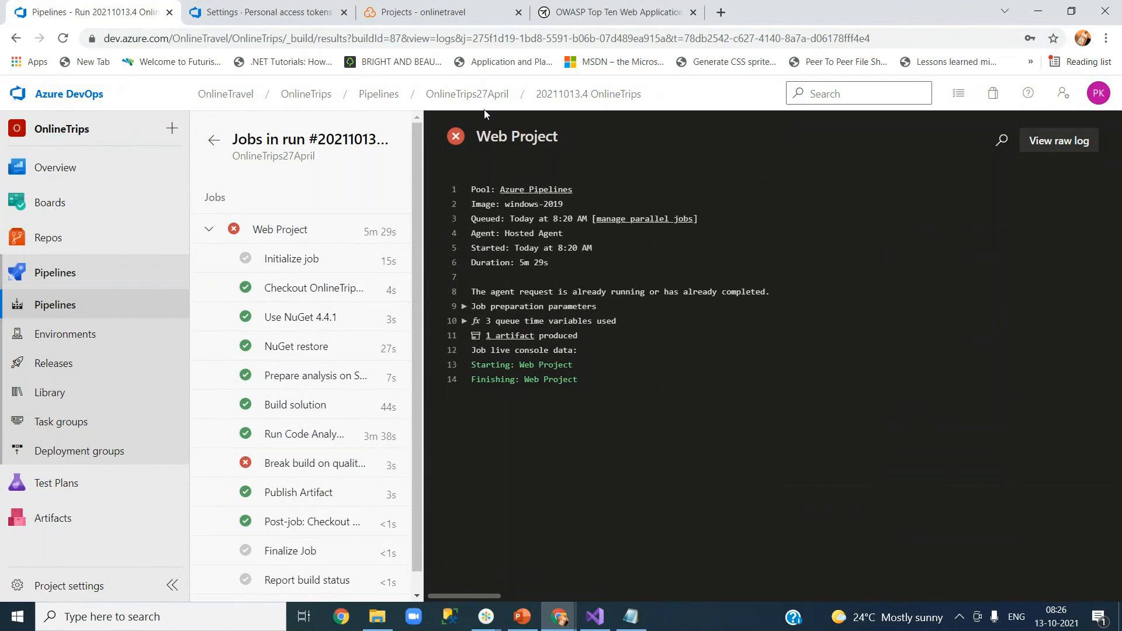
# View the OnlineTrips27April runs list showing run #20211013.4 Failed, then check SonarCloud's projects overview.
pyautogui.click(471, 97)
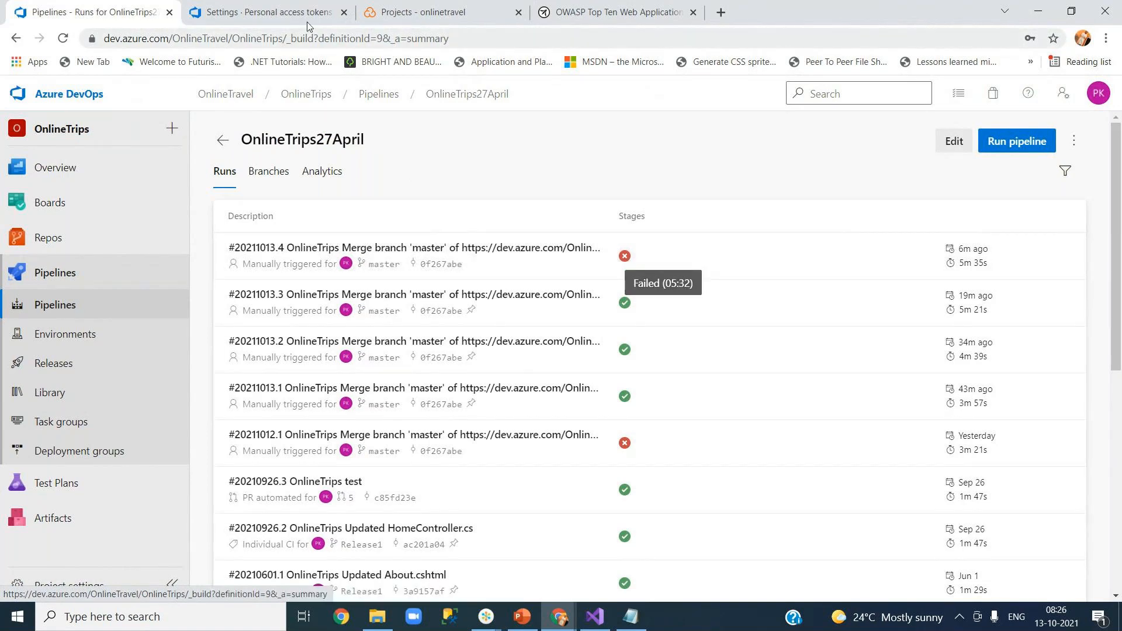
pyautogui.click(409, 13)
# Reload SonarCloud to confirm OnlineTravel's 8:22 AM analysis shows a Failed quality gate.
pyautogui.click(62, 40)
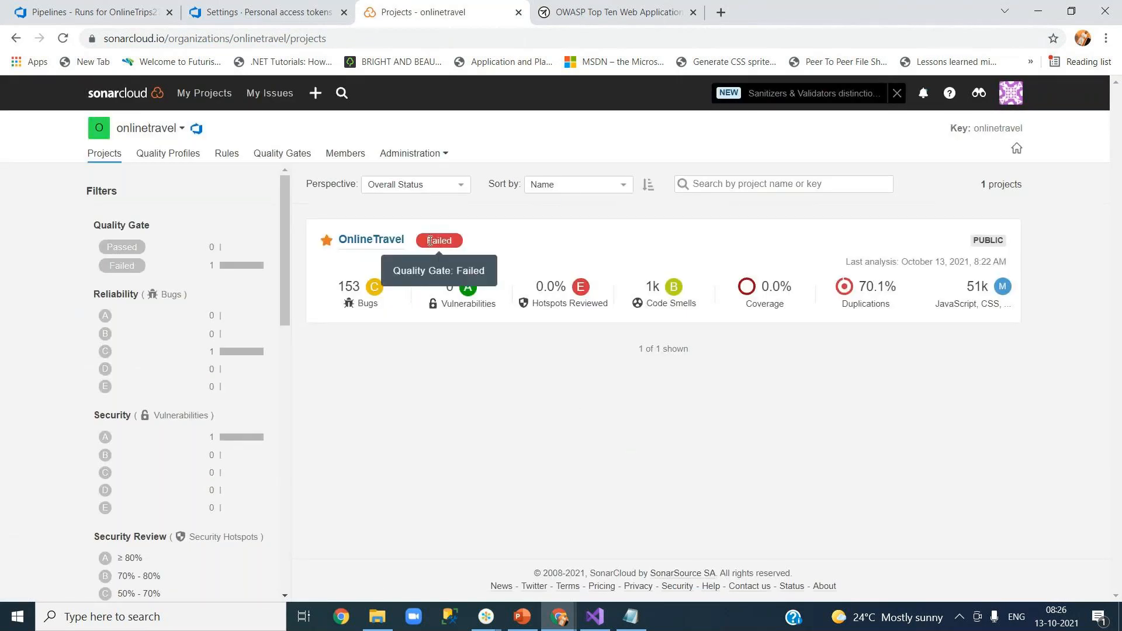
pyautogui.moveTo(428, 244); pyautogui.dragTo(454, 244)
pyautogui.click(98, 18)
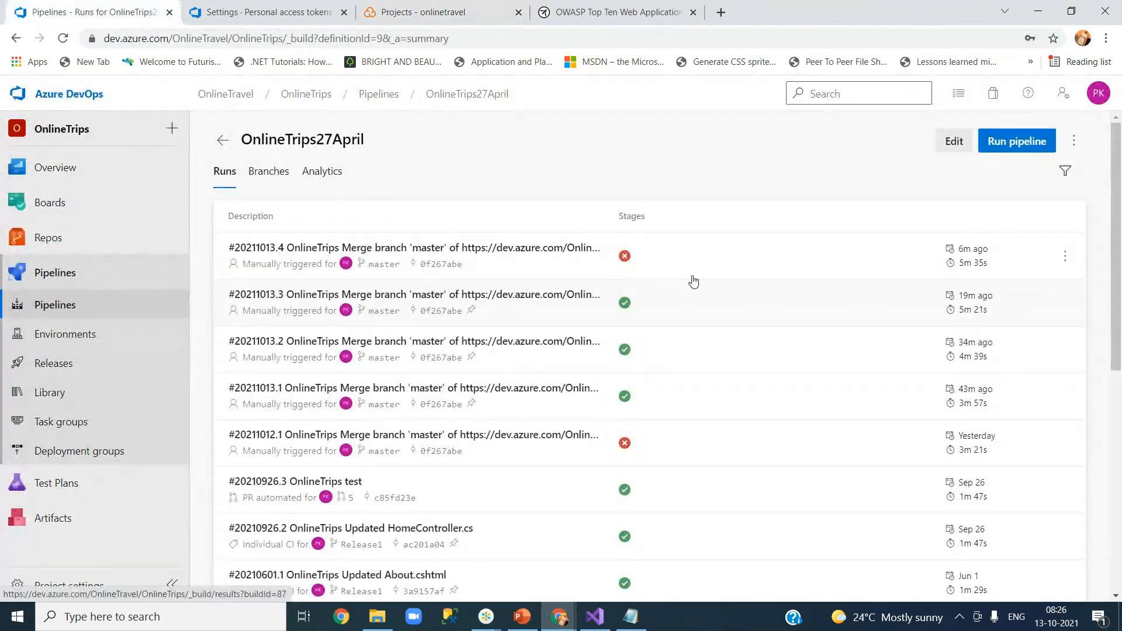
# Inspect the 'Break build on quality gate failure' task in the OnlineTrips27April pipeline editor.
pyautogui.click(953, 141)
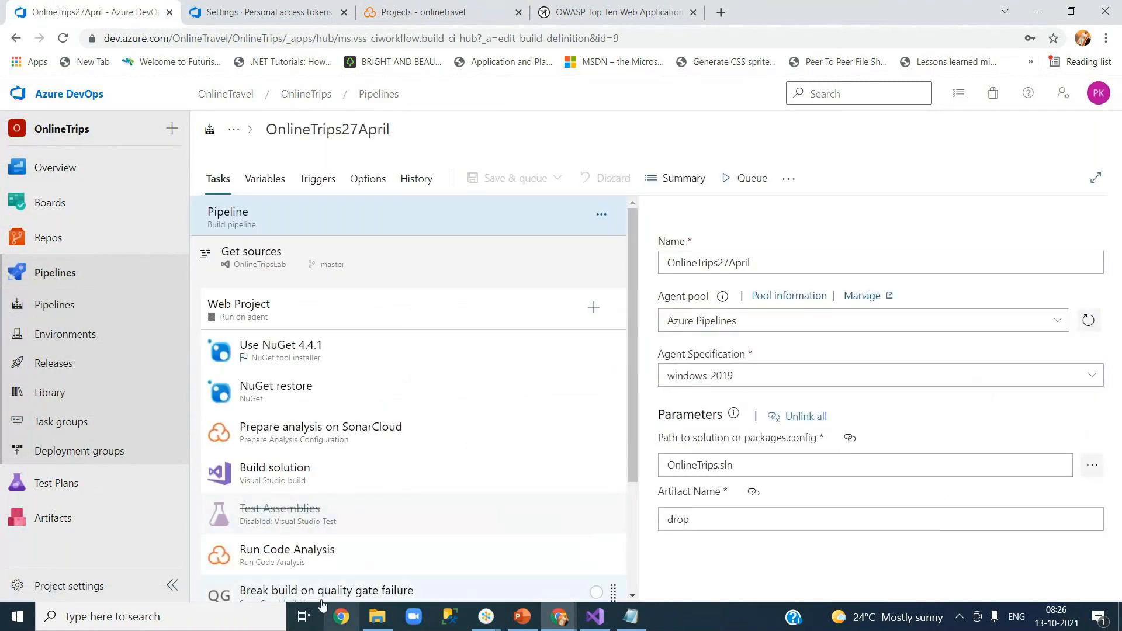
pyautogui.moveTo(633, 463); pyautogui.dragTo(630, 541)
pyautogui.click(365, 482)
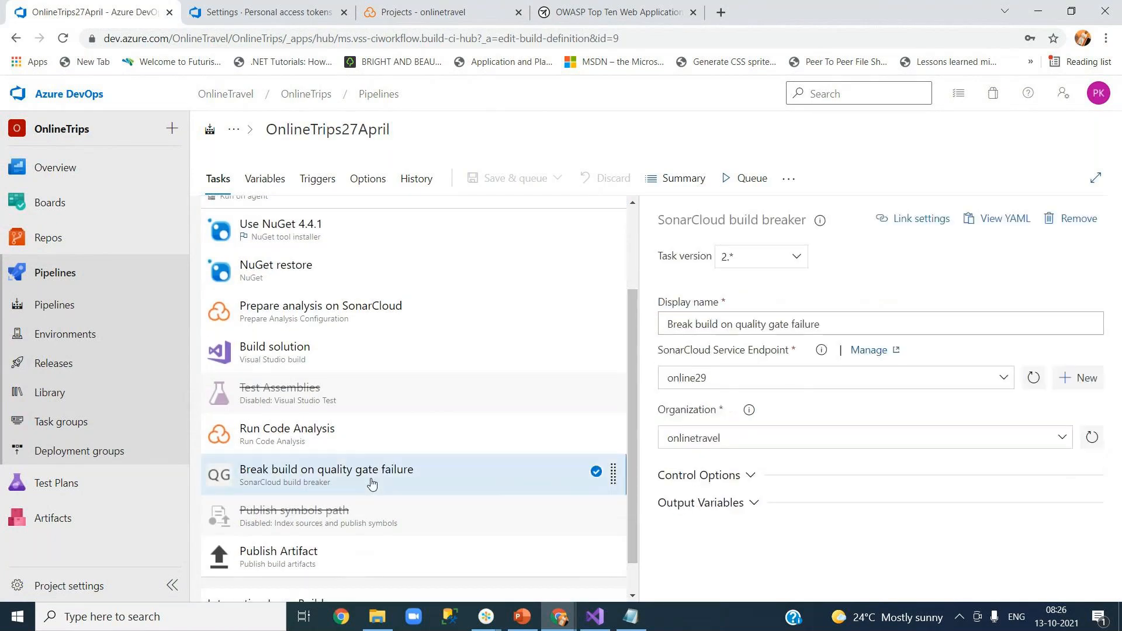
# Return to SonarCloud's OnlineTravel entry showing the Failed gate, 153 bugs and 70.1% duplications.
pyautogui.click(266, 11)
pyautogui.click(426, 12)
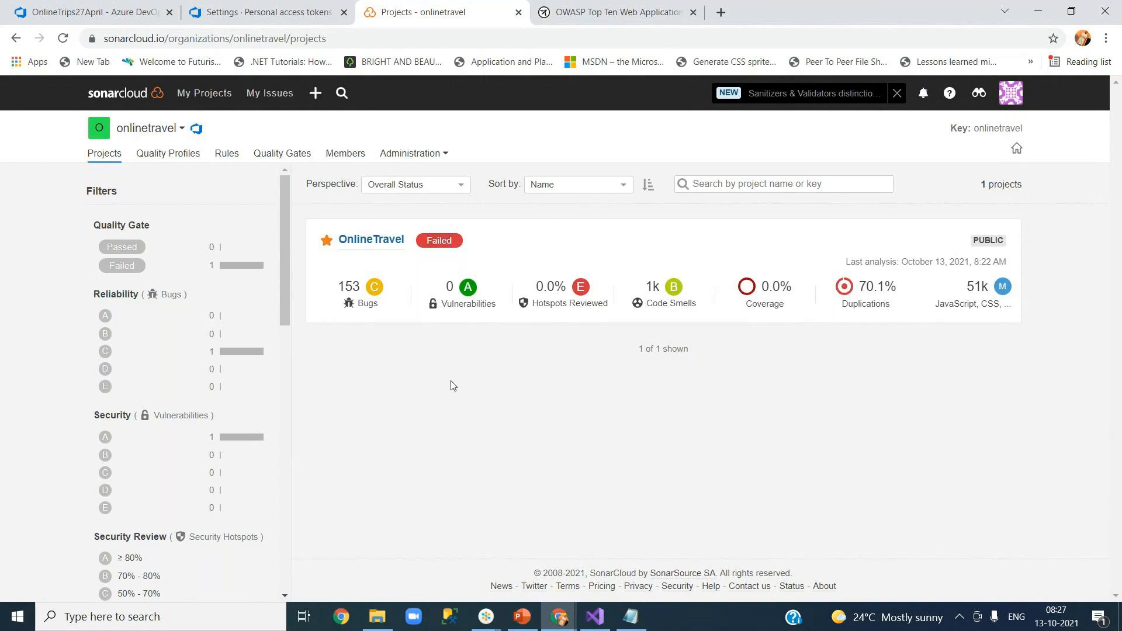
pyautogui.click(484, 619)
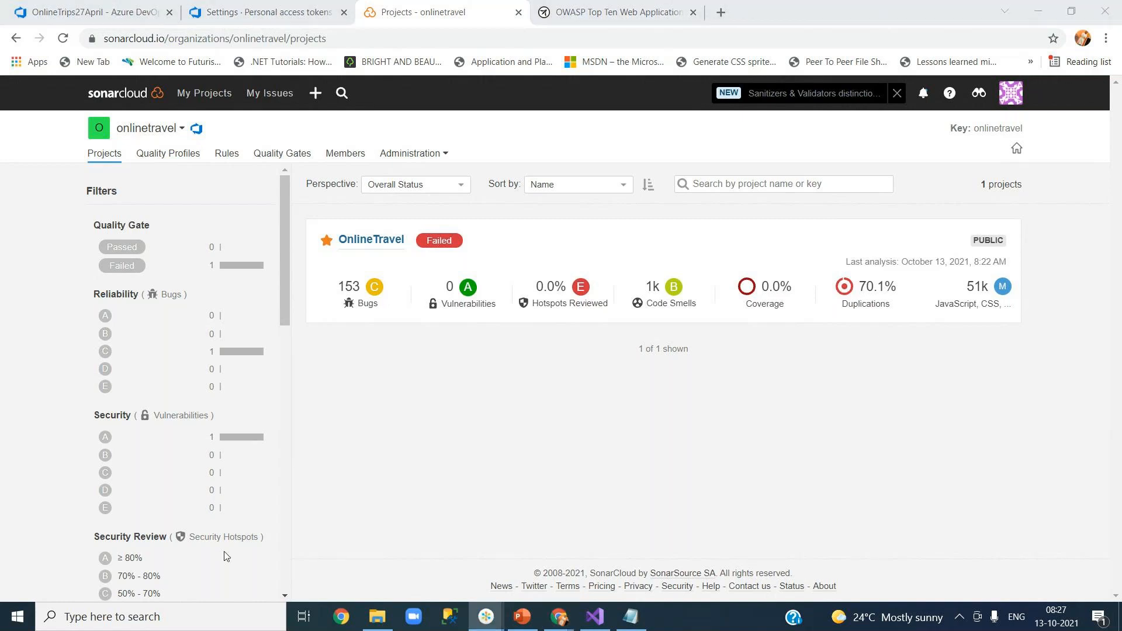